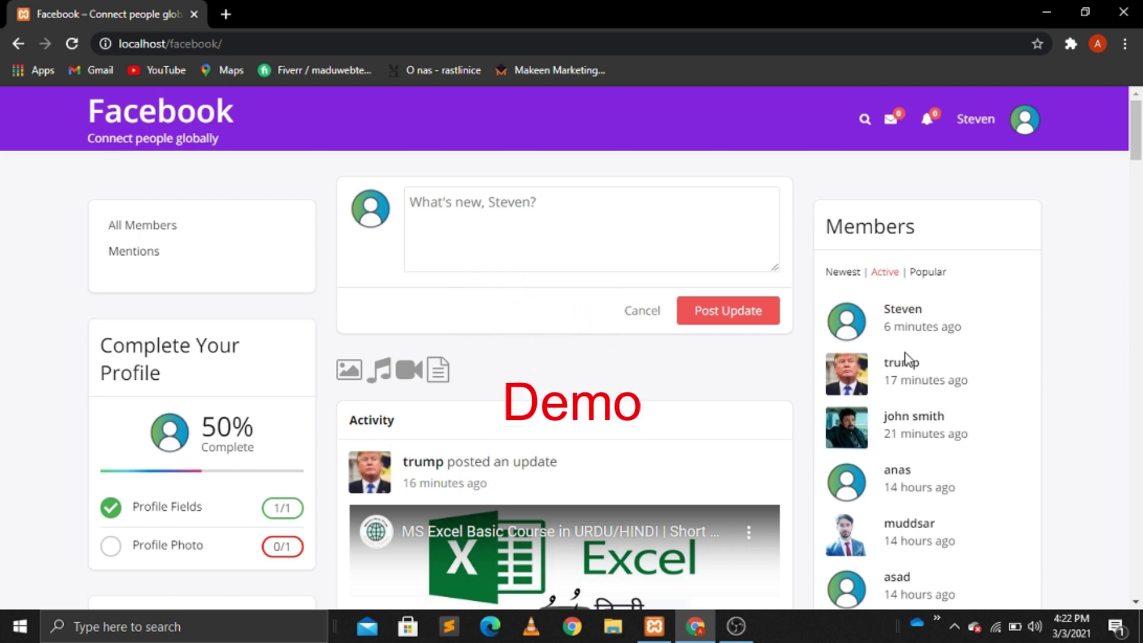
Step: Start a status update, then open and close a comment form on the Excel video post
click(464, 220)
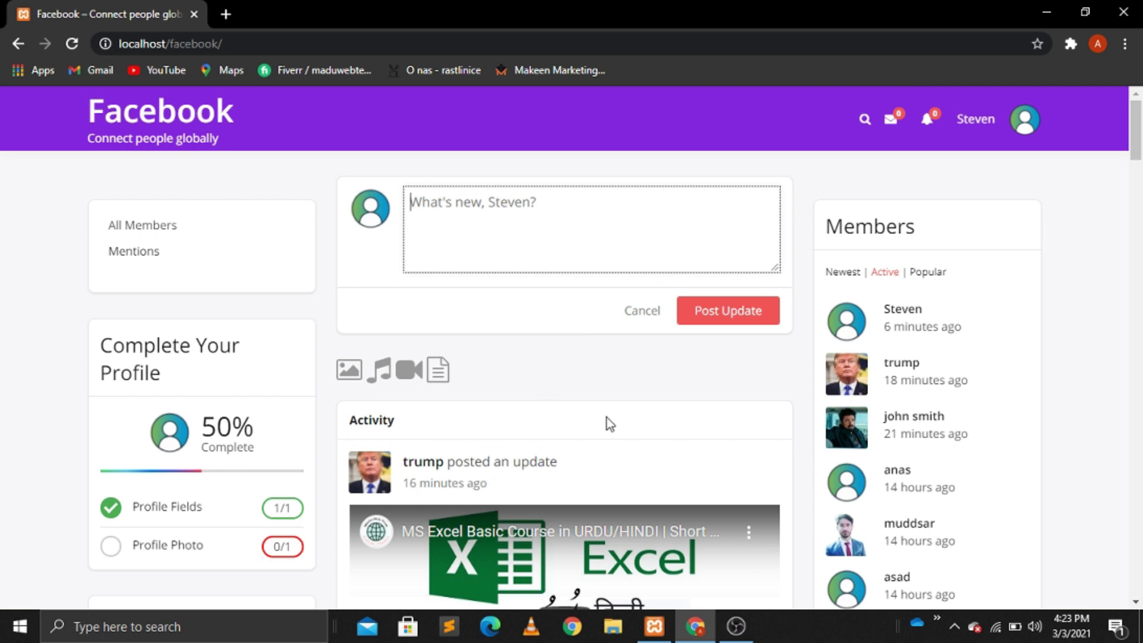
click(1137, 602)
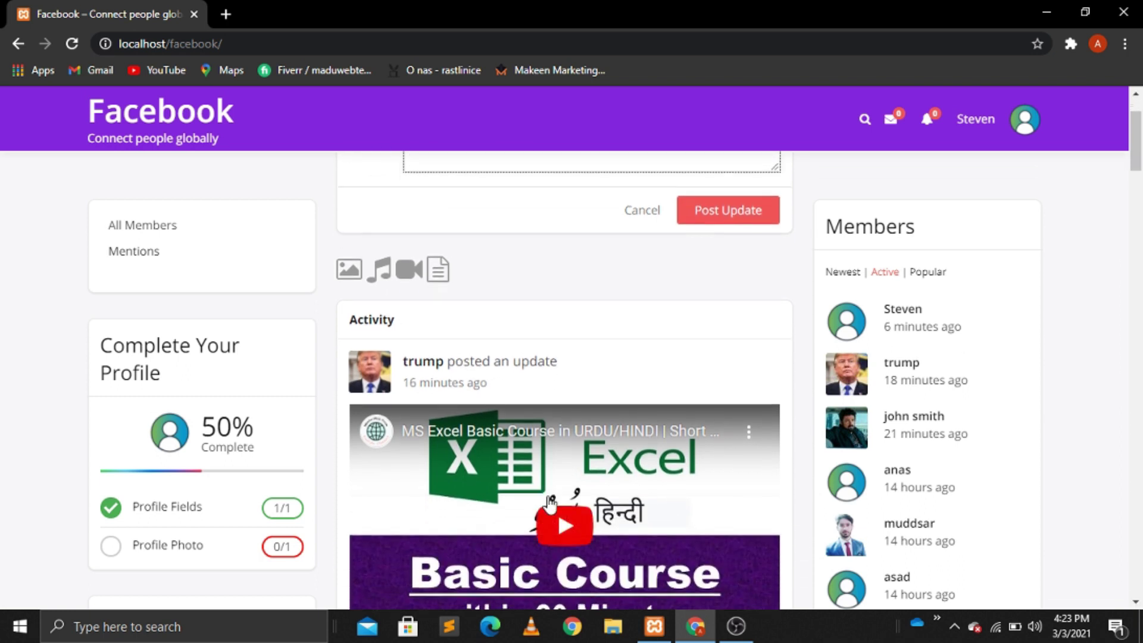
click(1136, 602)
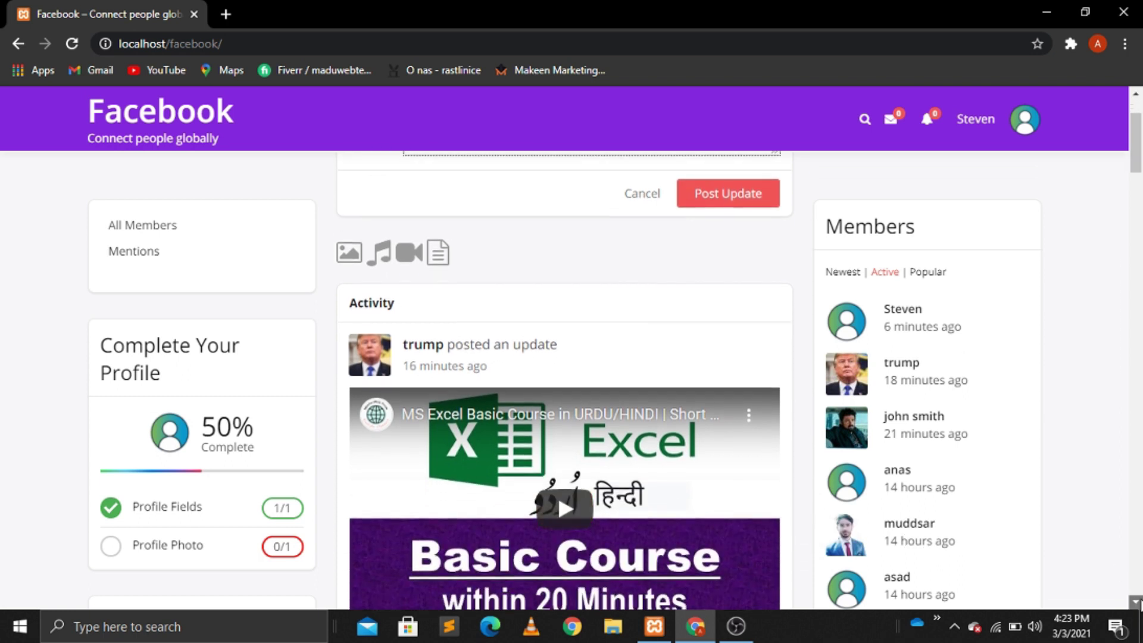
click(1137, 602)
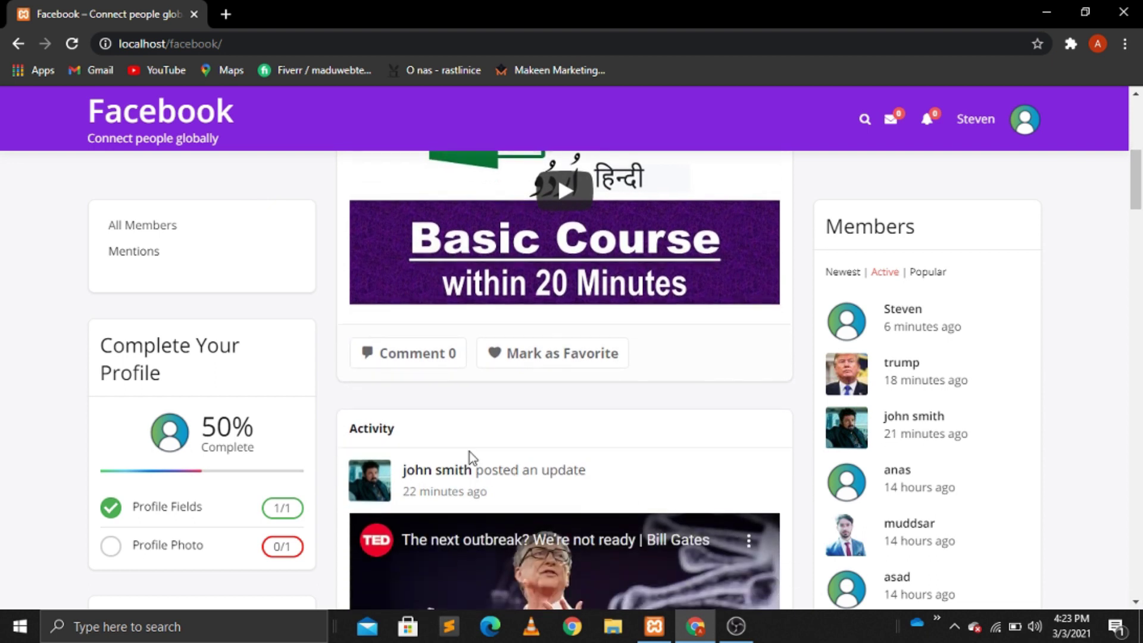
click(424, 360)
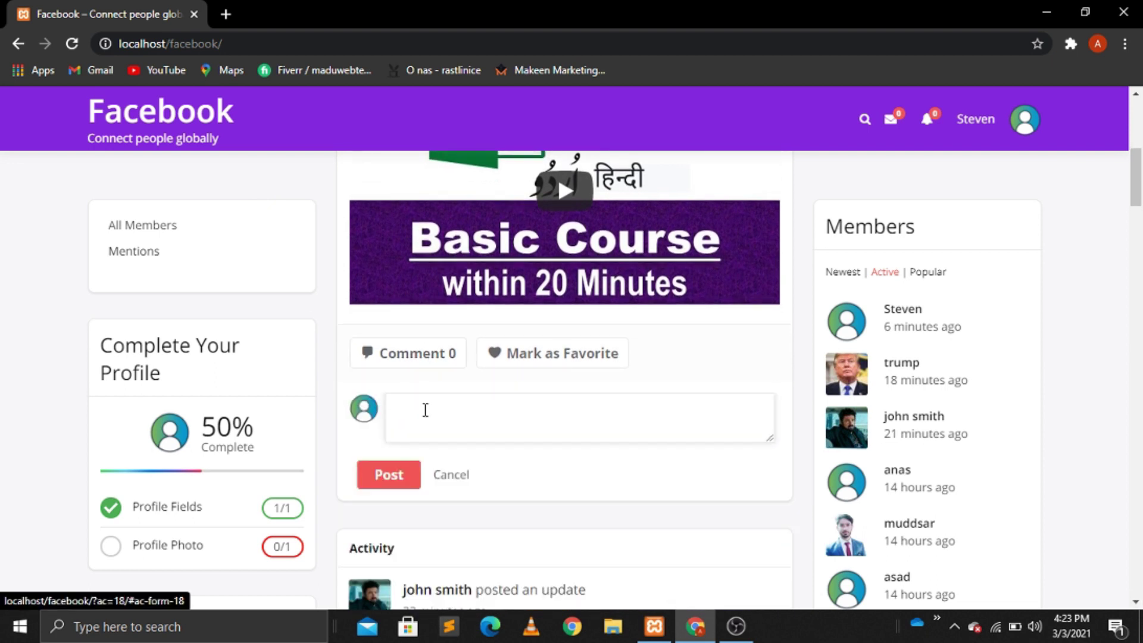
click(451, 476)
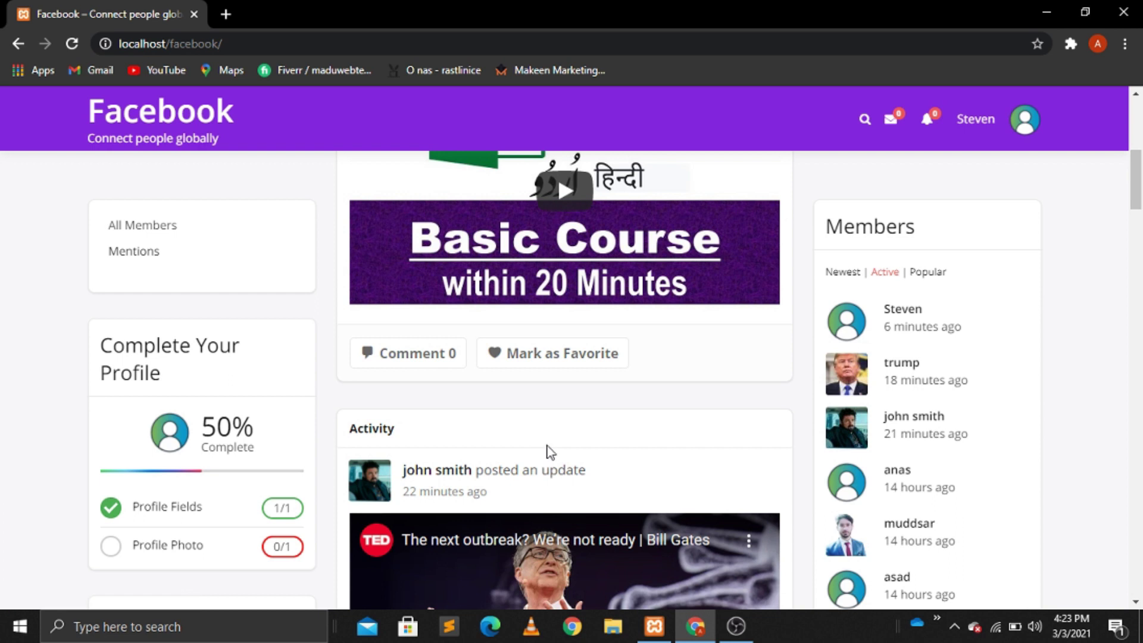
Step: Scroll down through the news feed and back up a little
scroll(550, 453, down, 2)
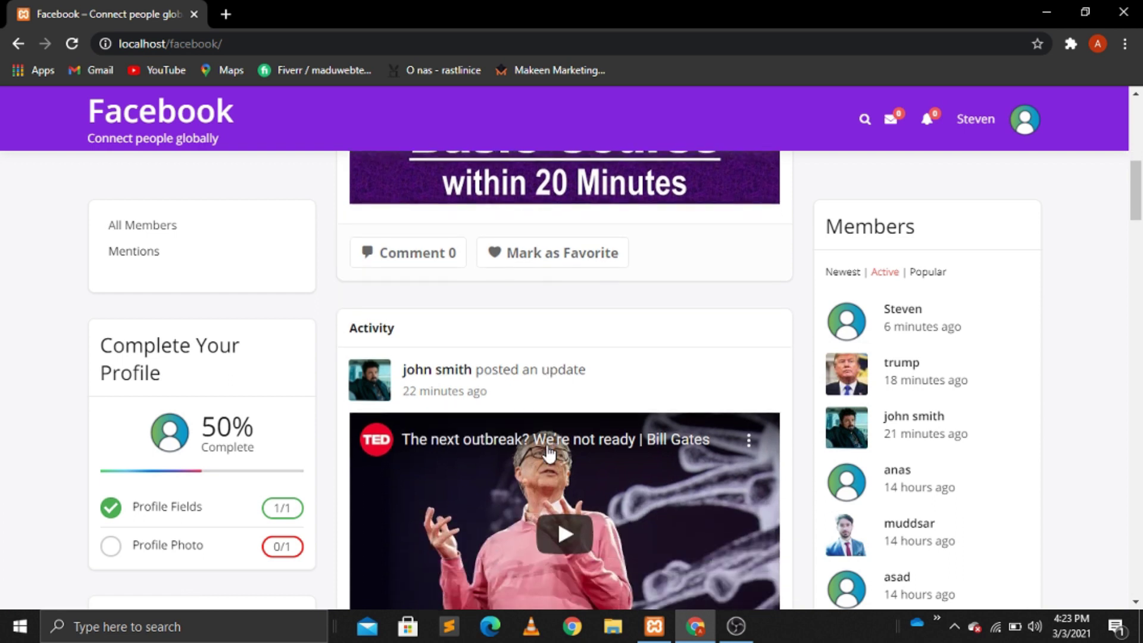
scroll(1137, 604, down, 2)
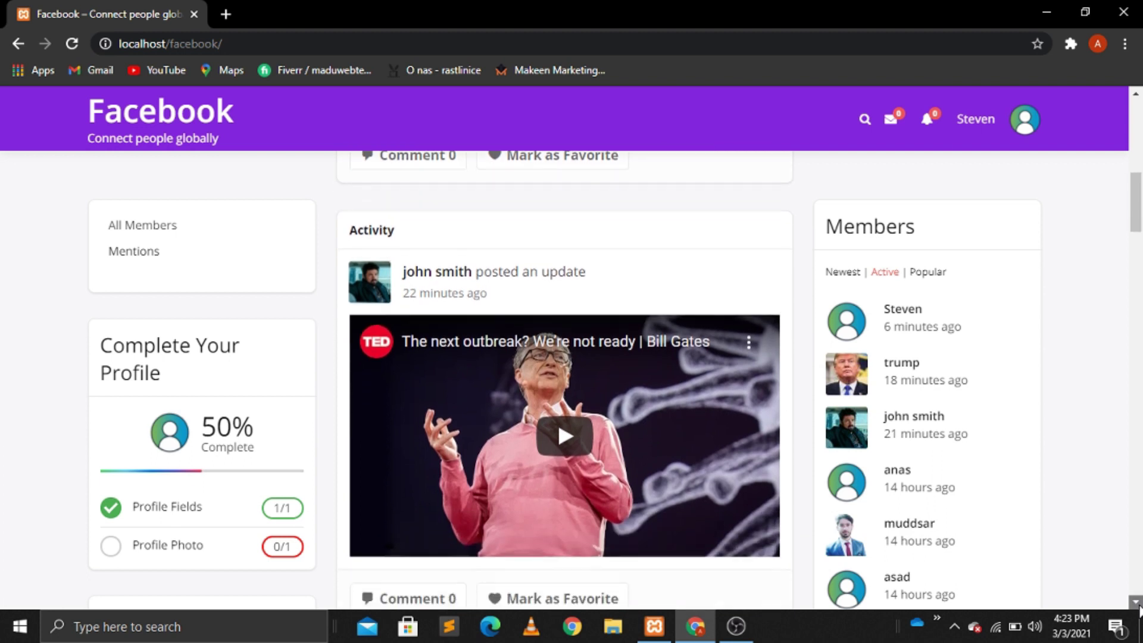
click(1135, 602)
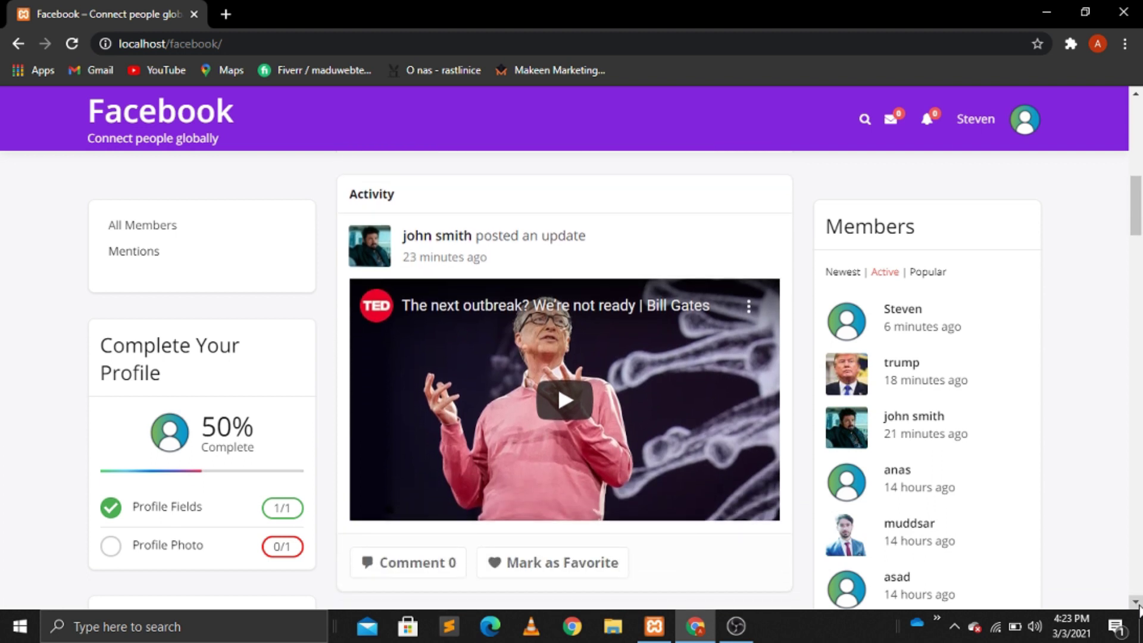
scroll(1138, 605, down, 2)
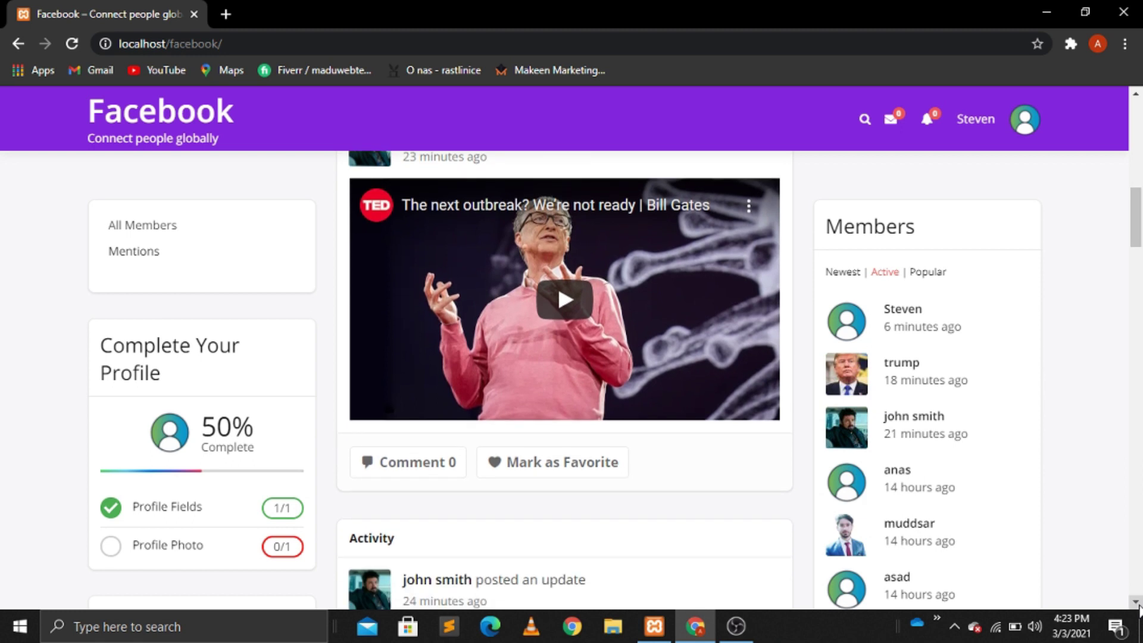
scroll(1138, 605, down, 4)
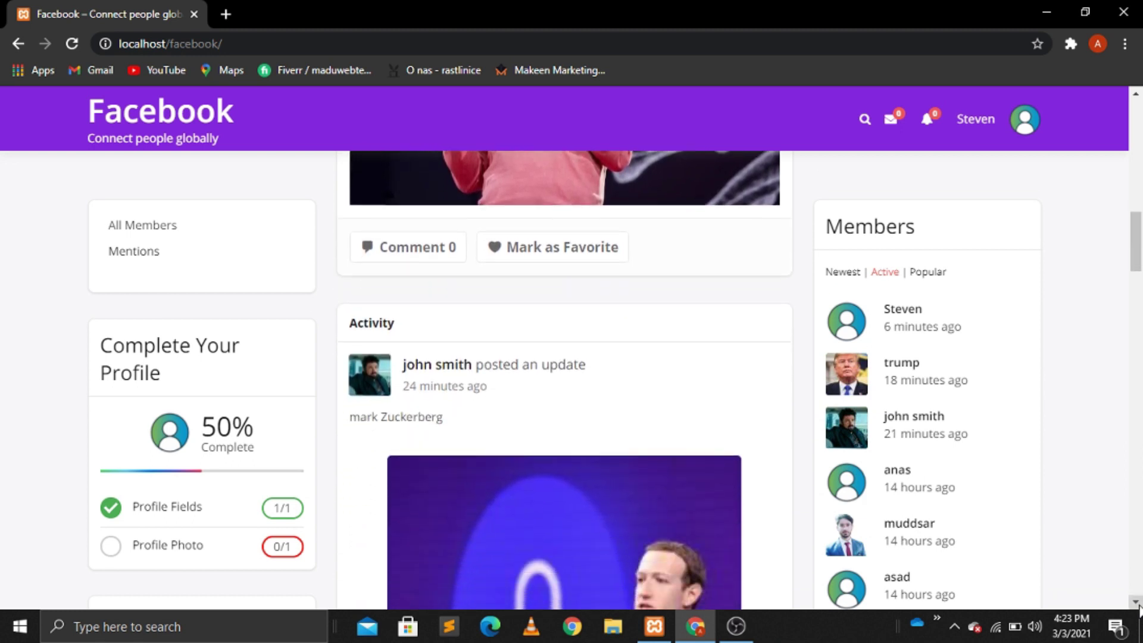
scroll(1137, 607, down, 4)
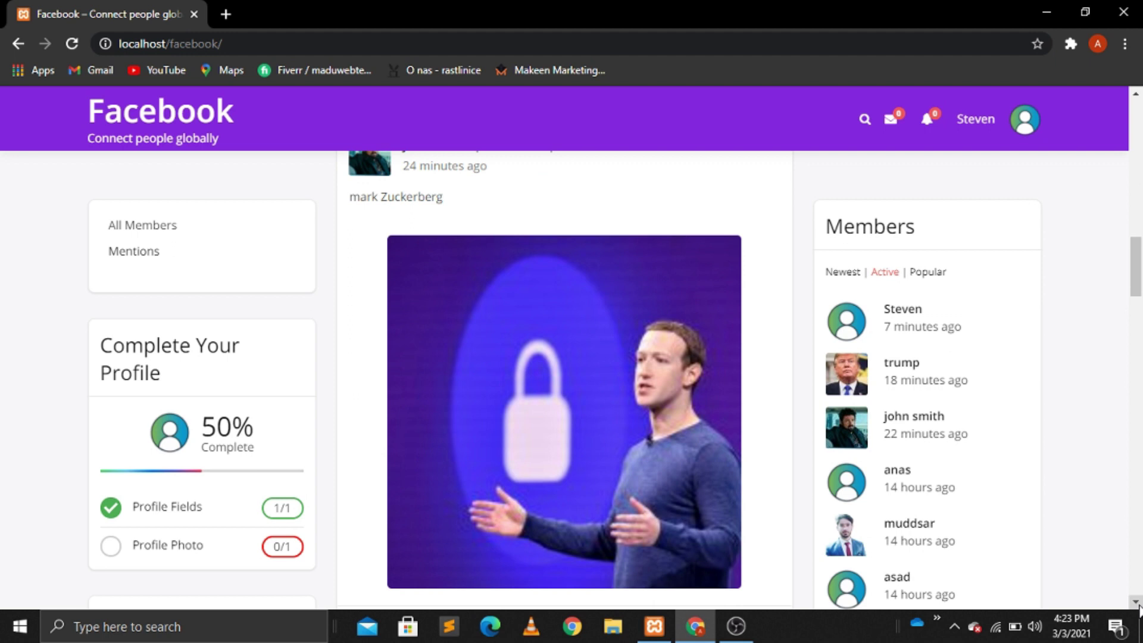
scroll(1137, 607, down, 5)
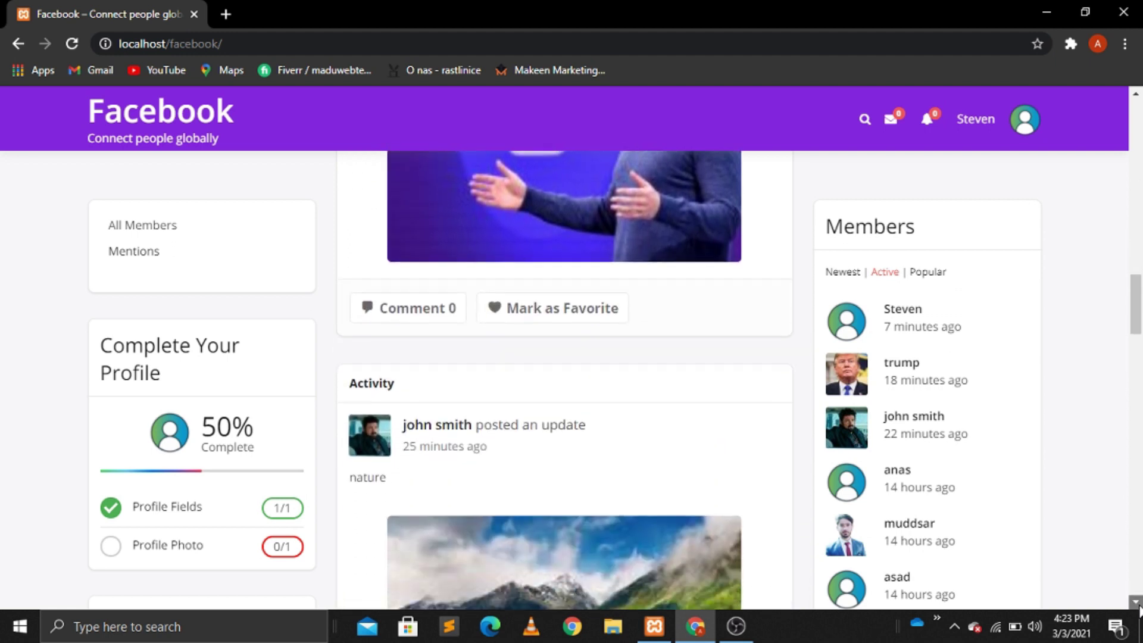
scroll(1138, 607, down, 7)
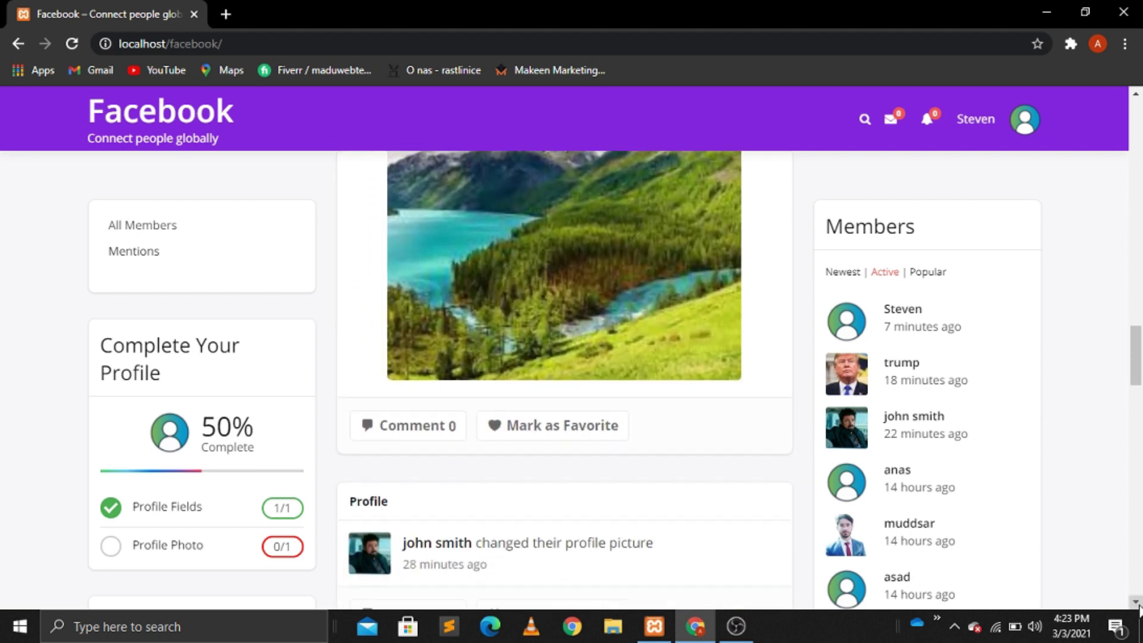
scroll(1137, 607, down, 4)
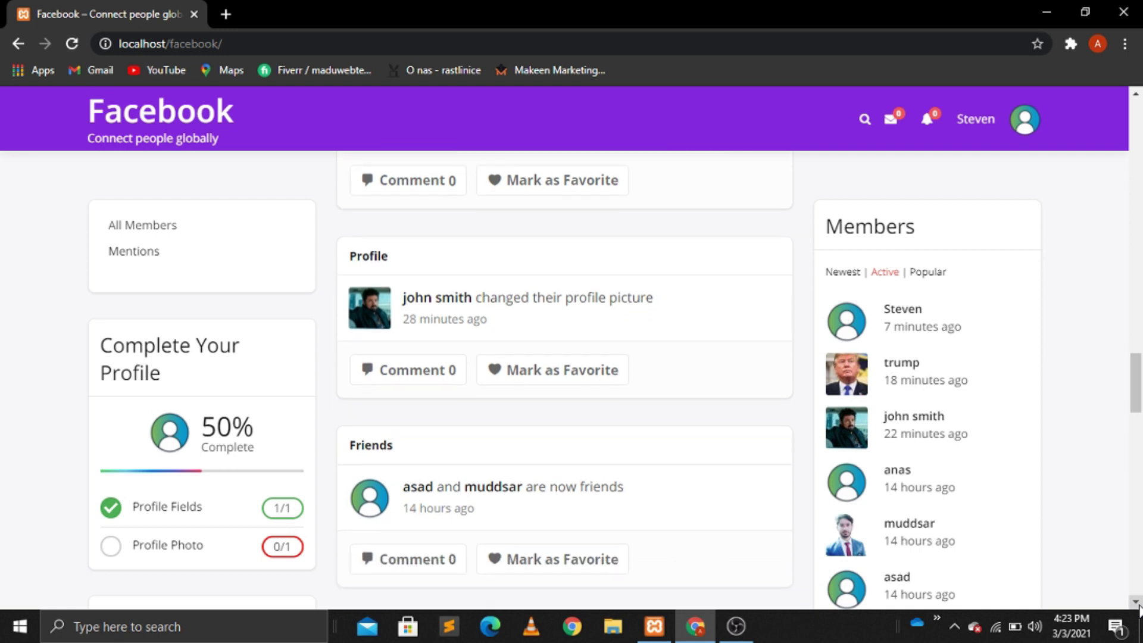
scroll(1138, 607, down, 15)
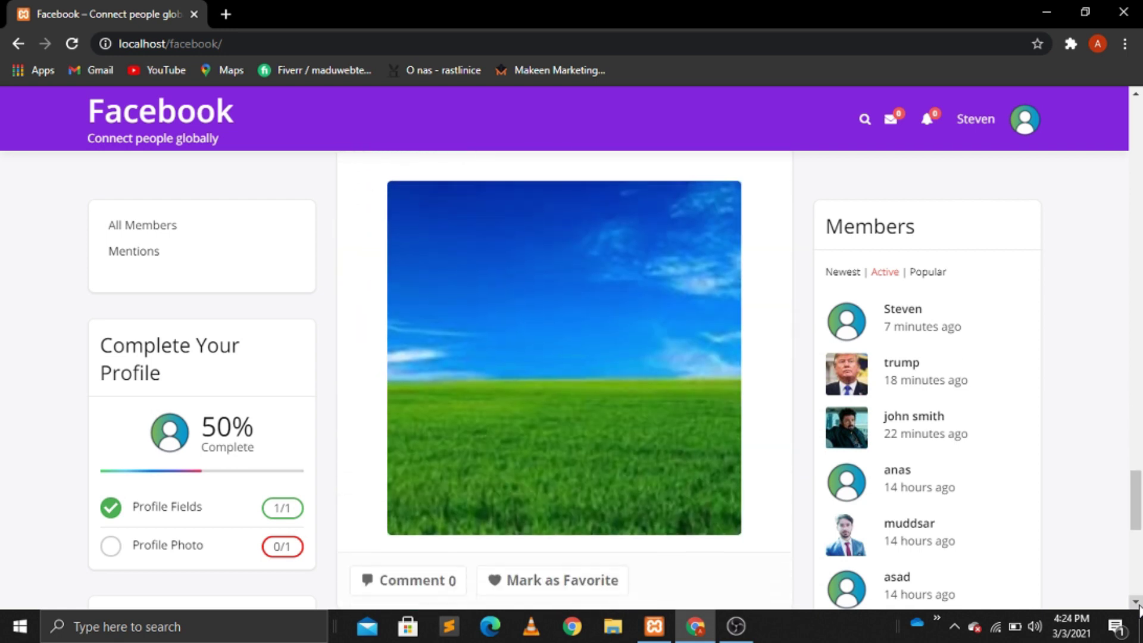
scroll(1138, 607, down, 7)
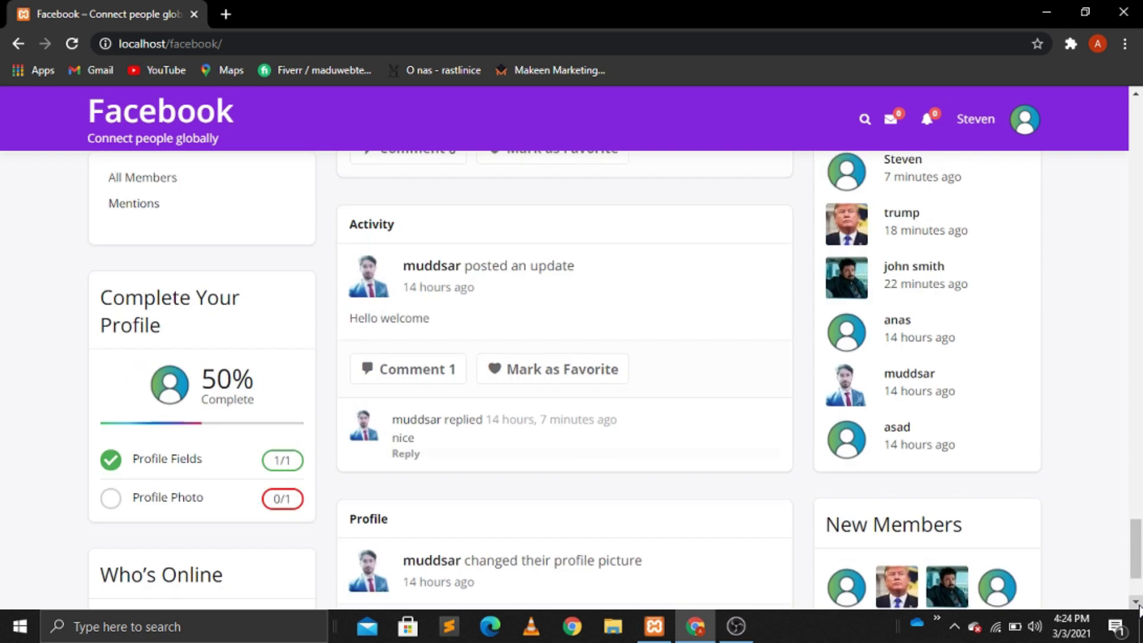
scroll(1138, 607, up, 20)
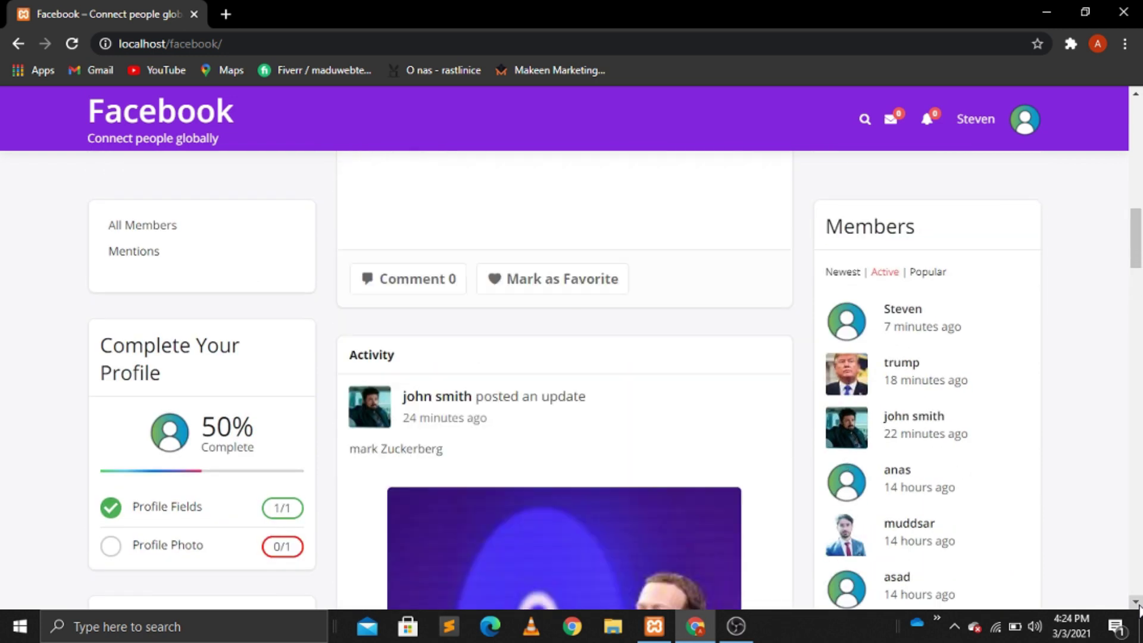
scroll(1138, 607, up, 10)
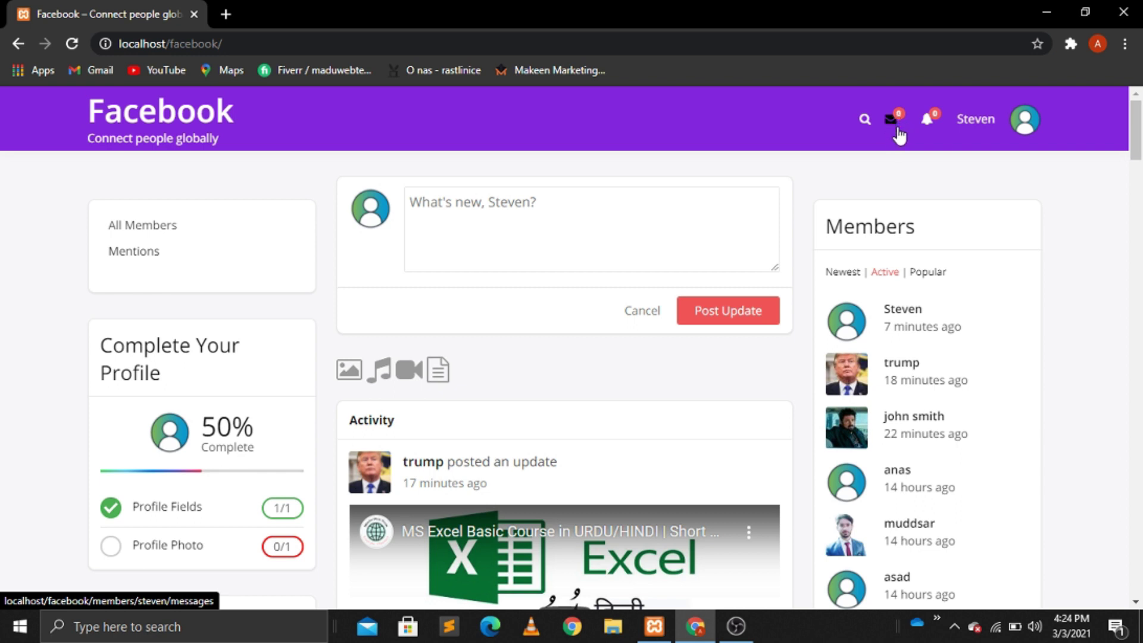
Step: Check notifications, then go to Members from the avatar dropdown
click(928, 132)
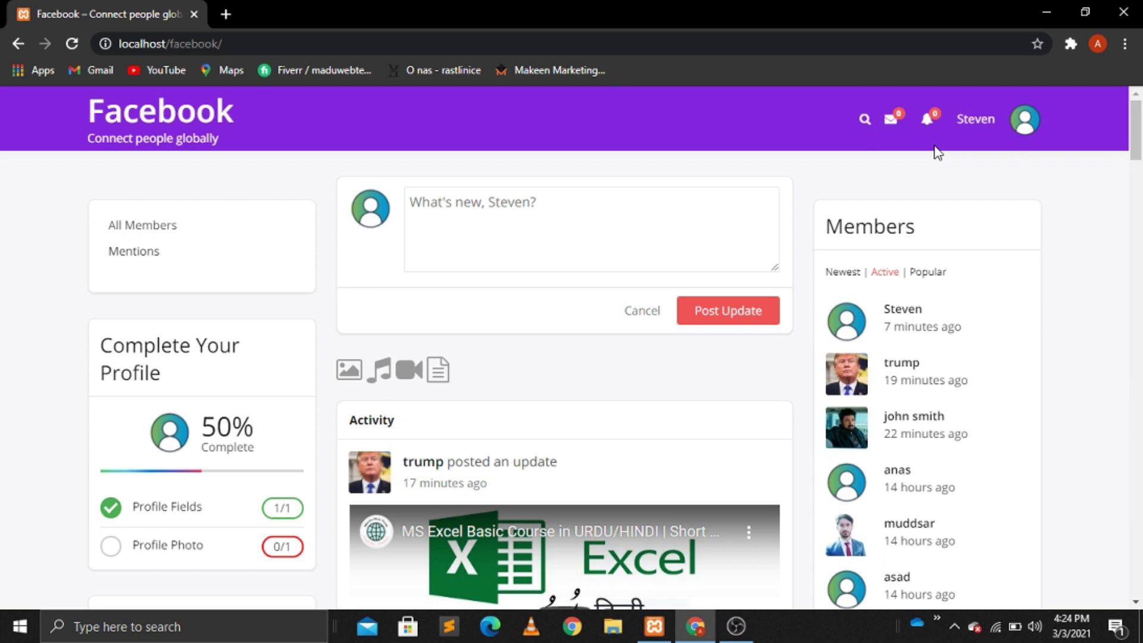
mouse_move(982, 132)
mouse_move(1020, 143)
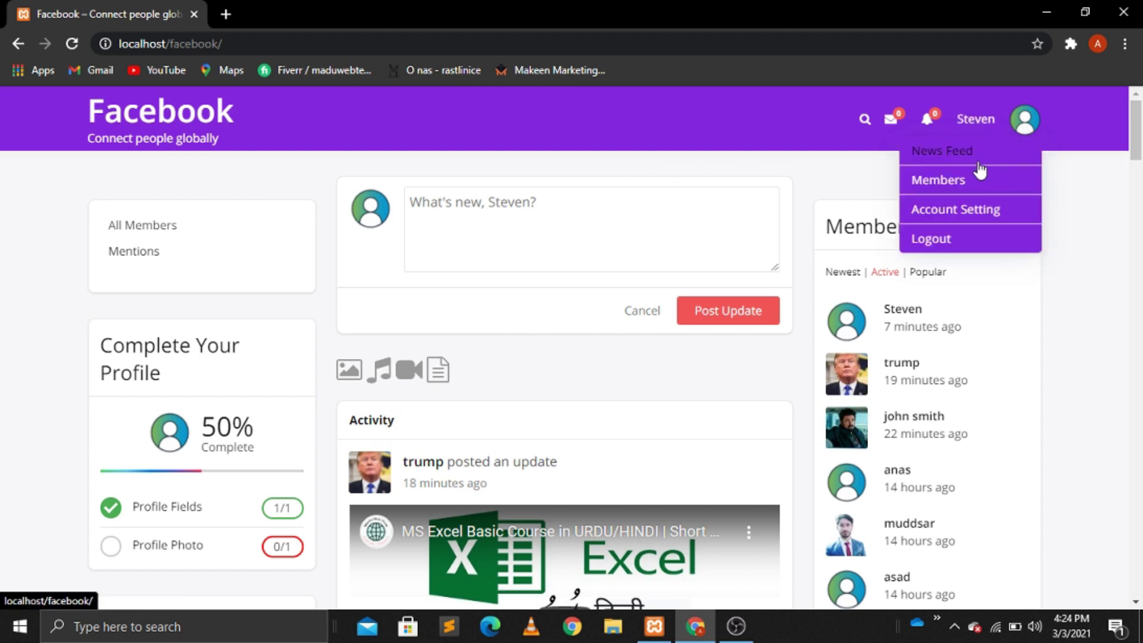
click(938, 180)
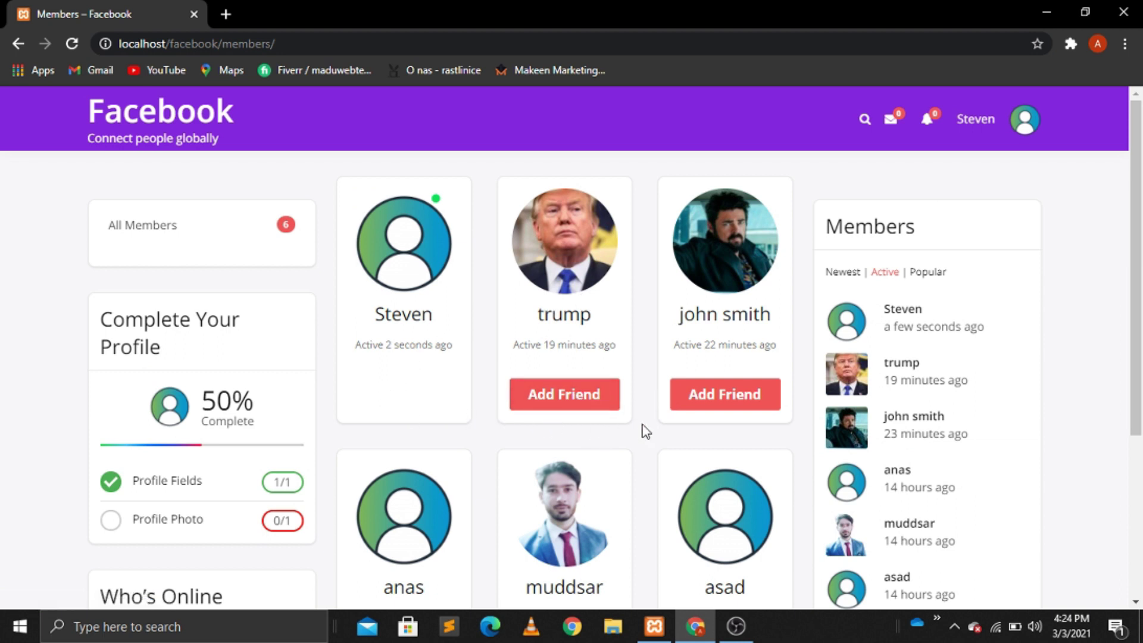
Step: Scroll the Members list, then go to Account Setting from the avatar dropdown
scroll(637, 433, down, 4)
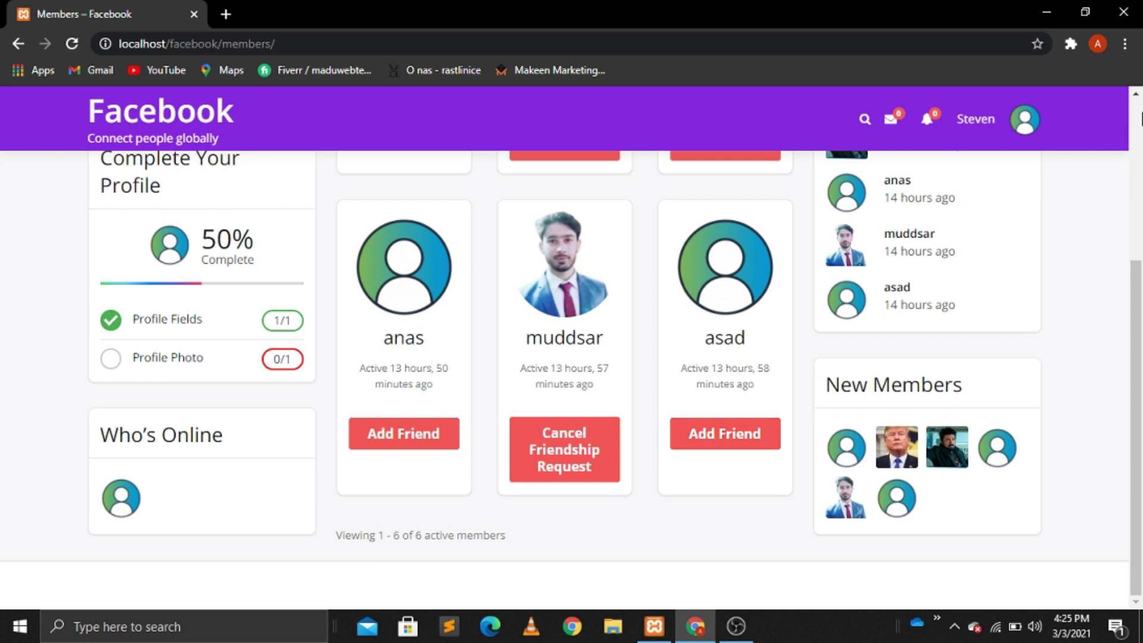
click(1133, 139)
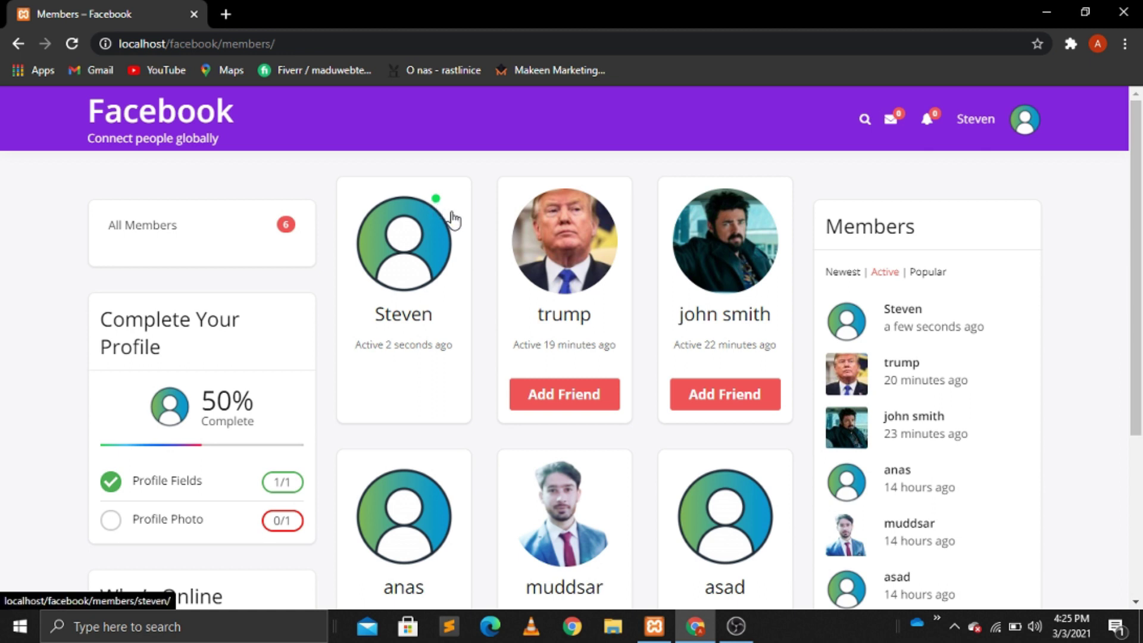
mouse_move(1023, 128)
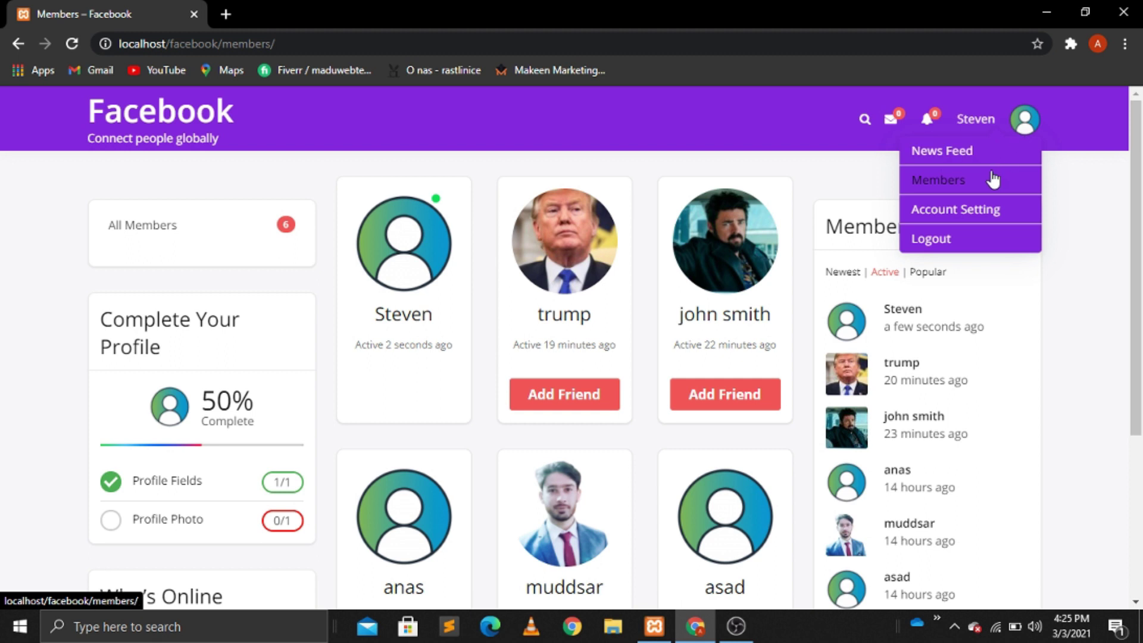
click(967, 224)
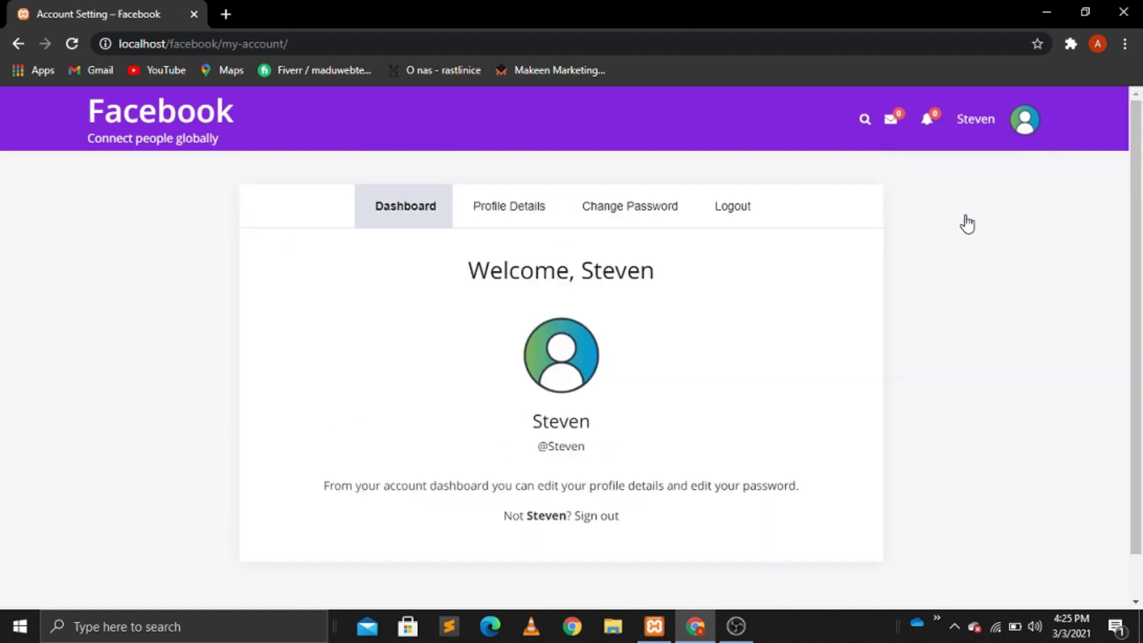
Step: View the Profile Details form, then return to News Feed via the avatar menu
click(516, 222)
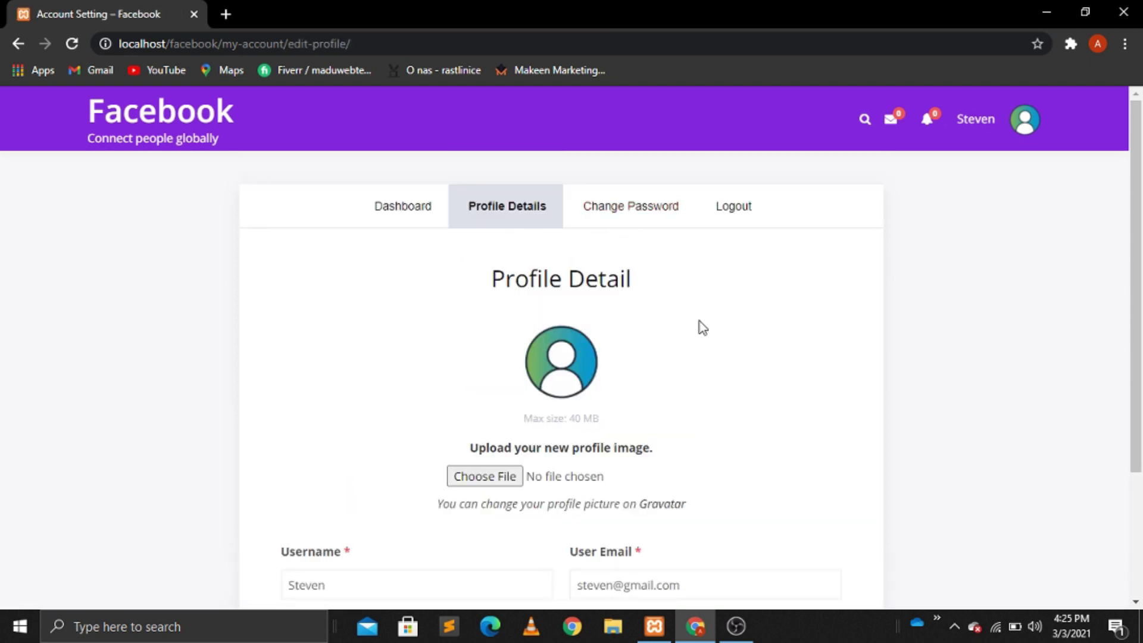
click(1040, 118)
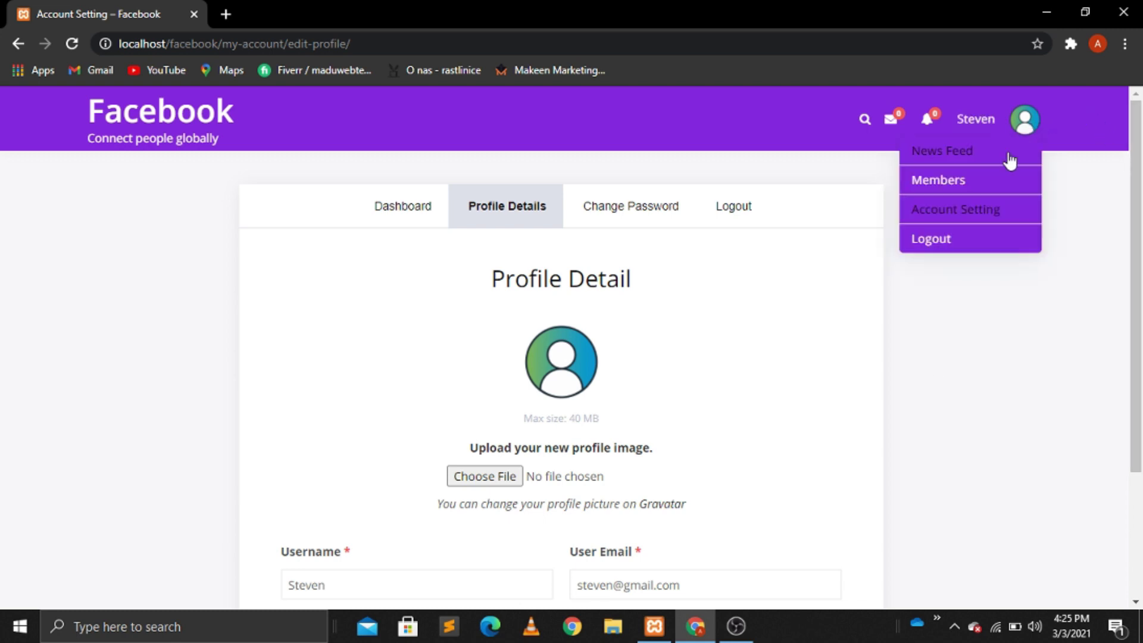
click(947, 154)
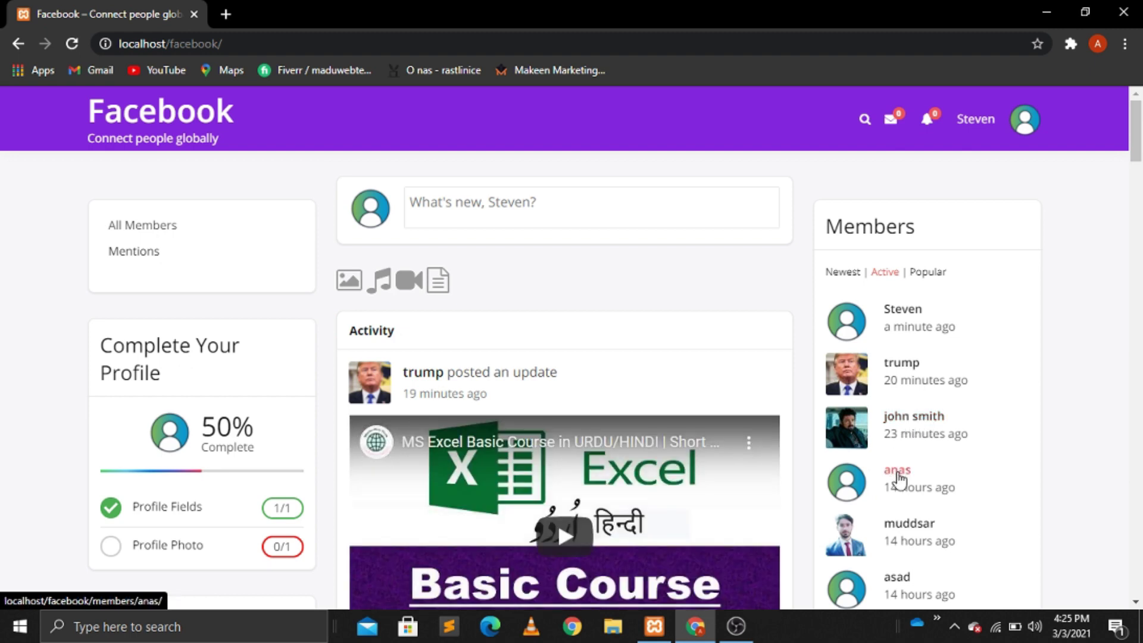
Step: Visit a listed member's profile, then log out via the avatar menu and confirm
click(899, 476)
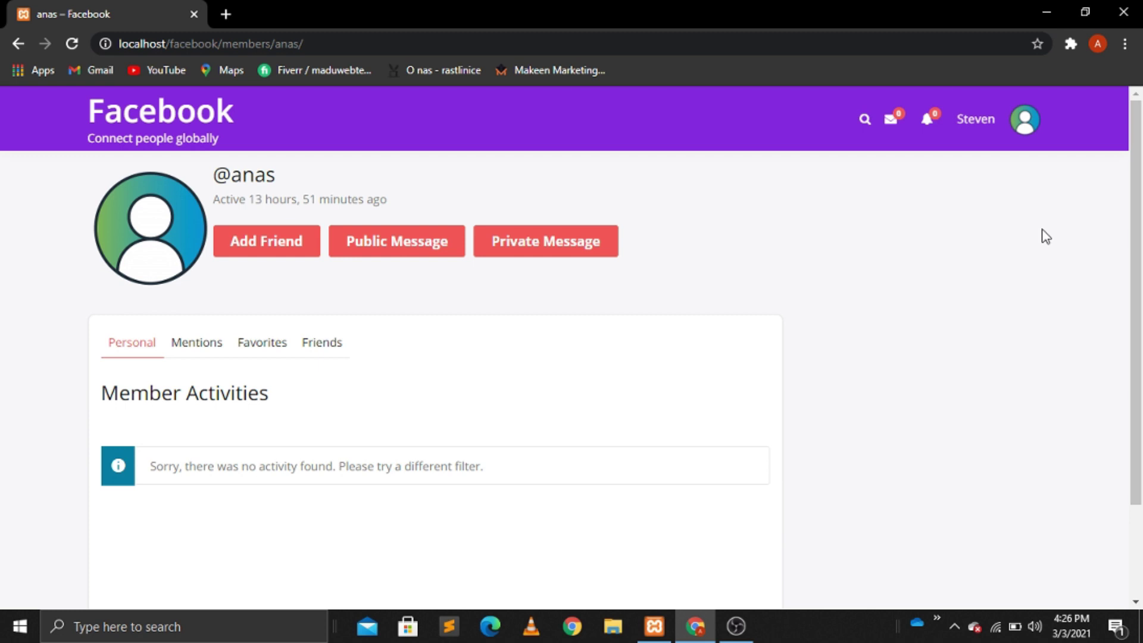
mouse_move(1023, 137)
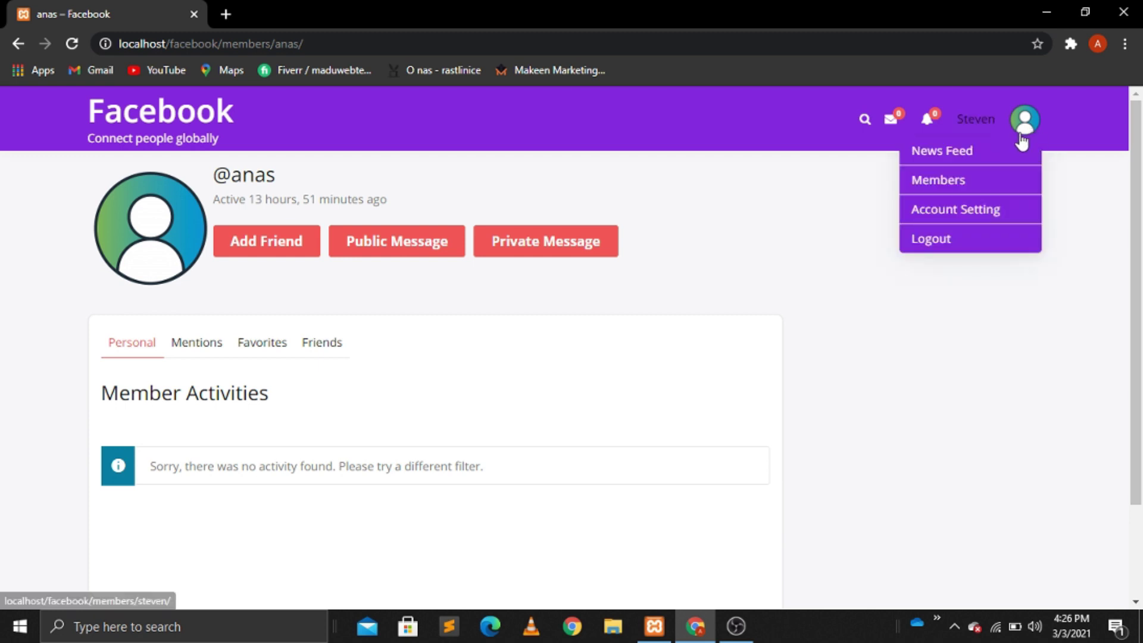
click(932, 239)
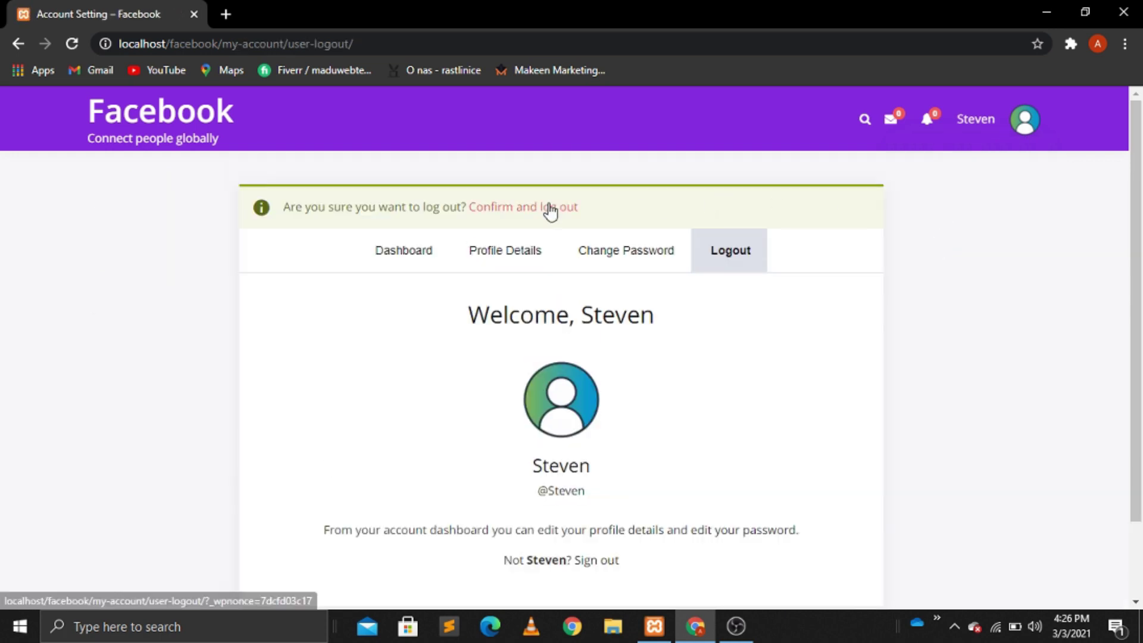
click(549, 211)
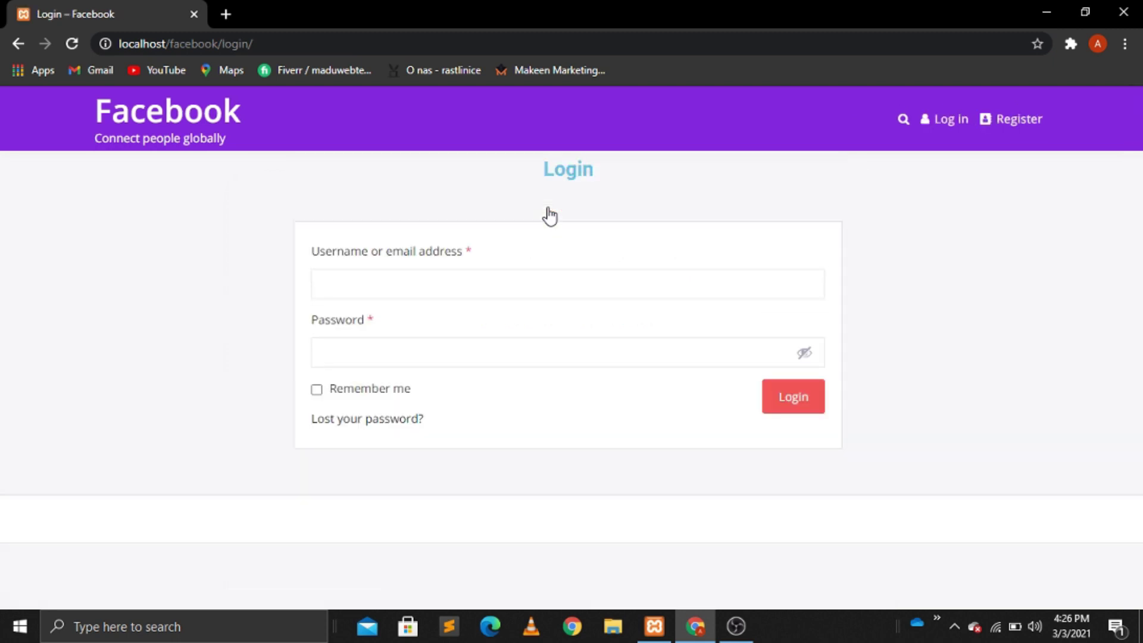
Step: Try the login username and password fields, then go to the home feed via the Facebook logo
click(350, 287)
click(561, 347)
click(200, 122)
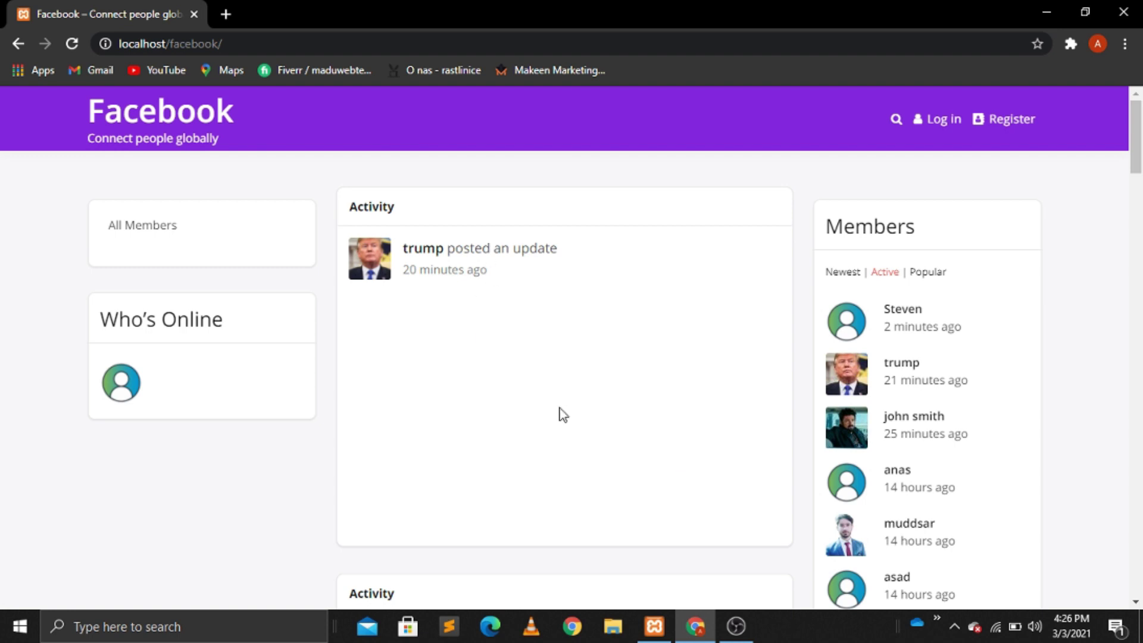
Step: Scroll through the public Activity feed, then go to the Register page
click(1136, 601)
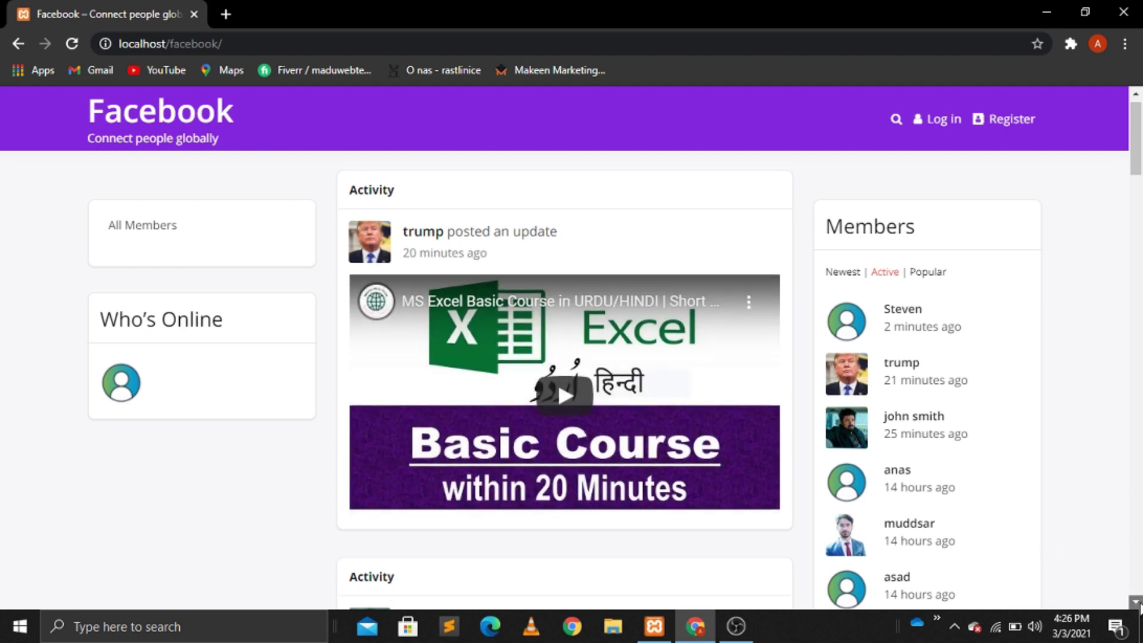
click(1136, 602)
scroll(1139, 606, down, 4)
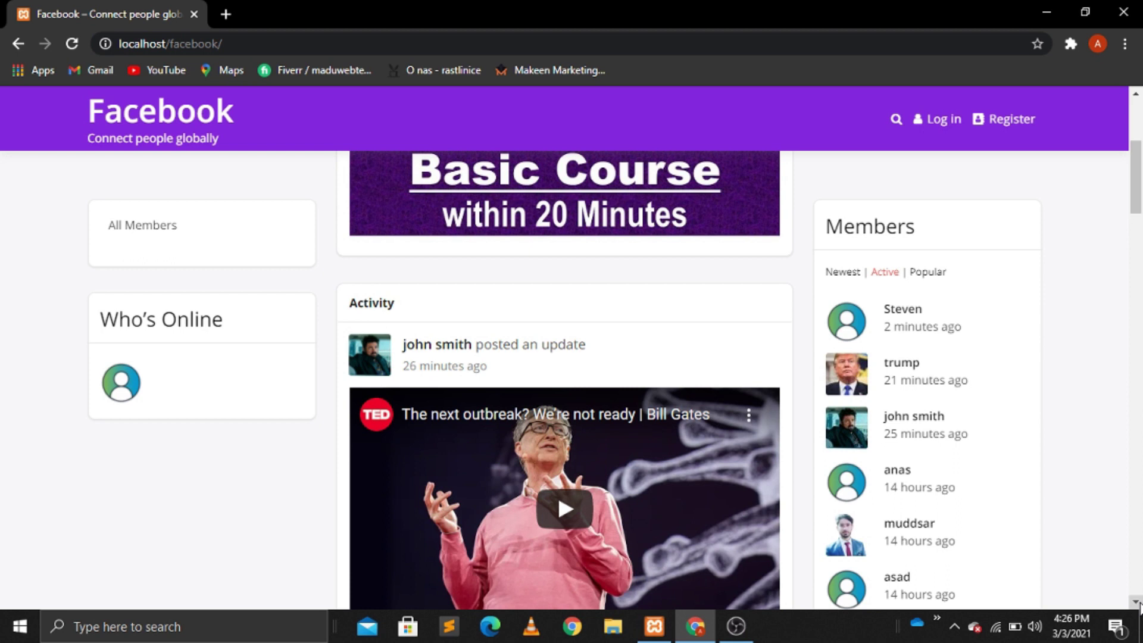
scroll(1139, 606, down, 6)
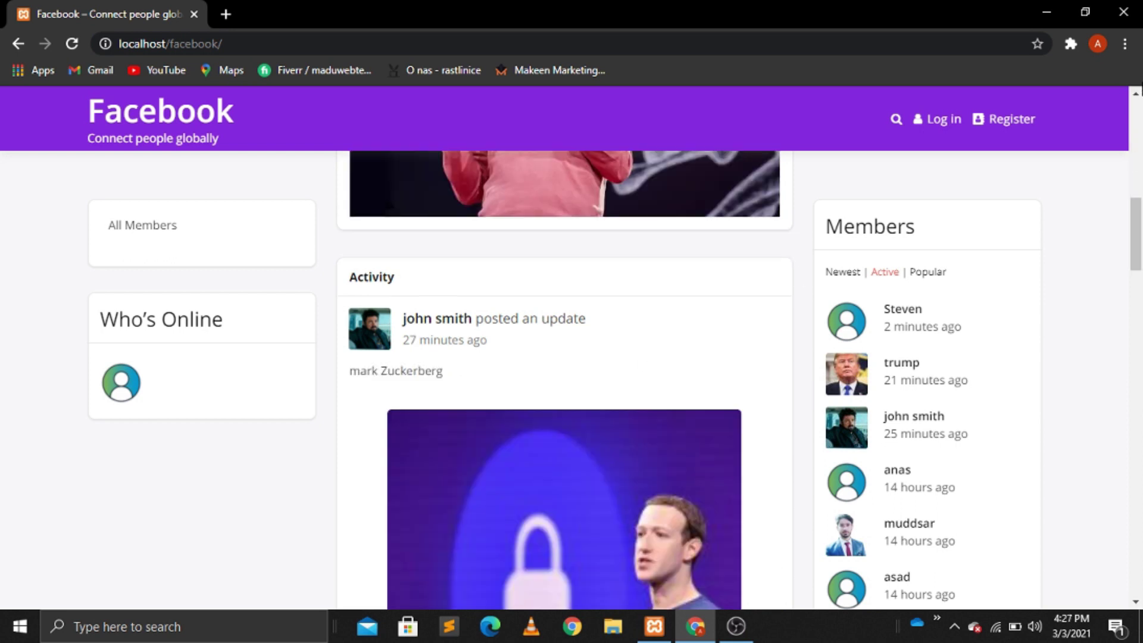
scroll(1138, 101, up, 6)
scroll(1139, 107, up, 5)
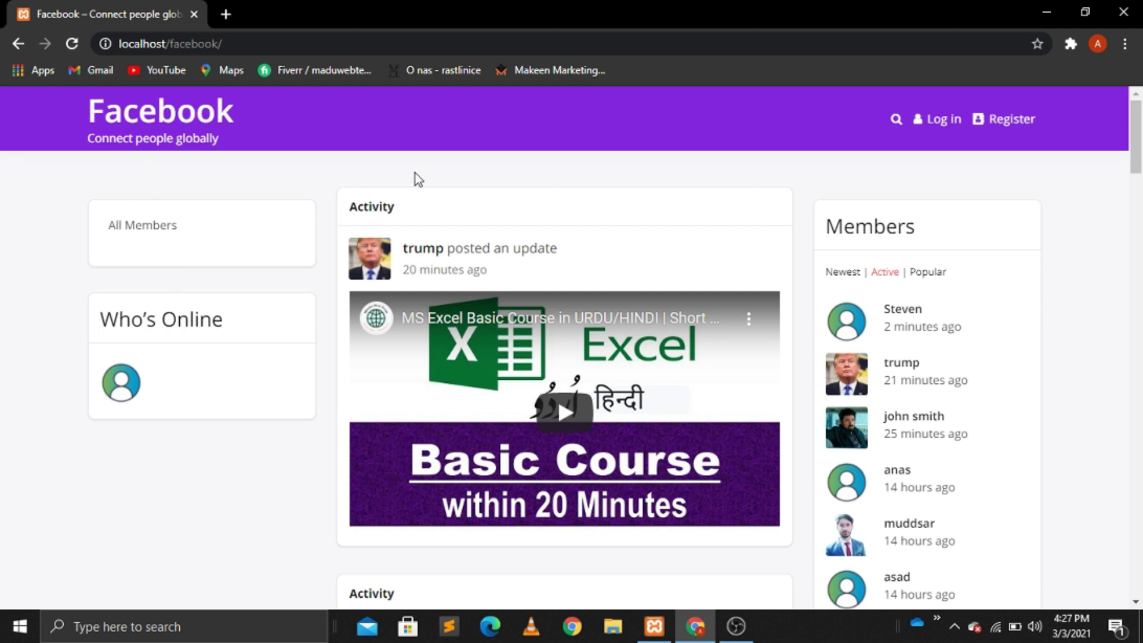
click(1009, 124)
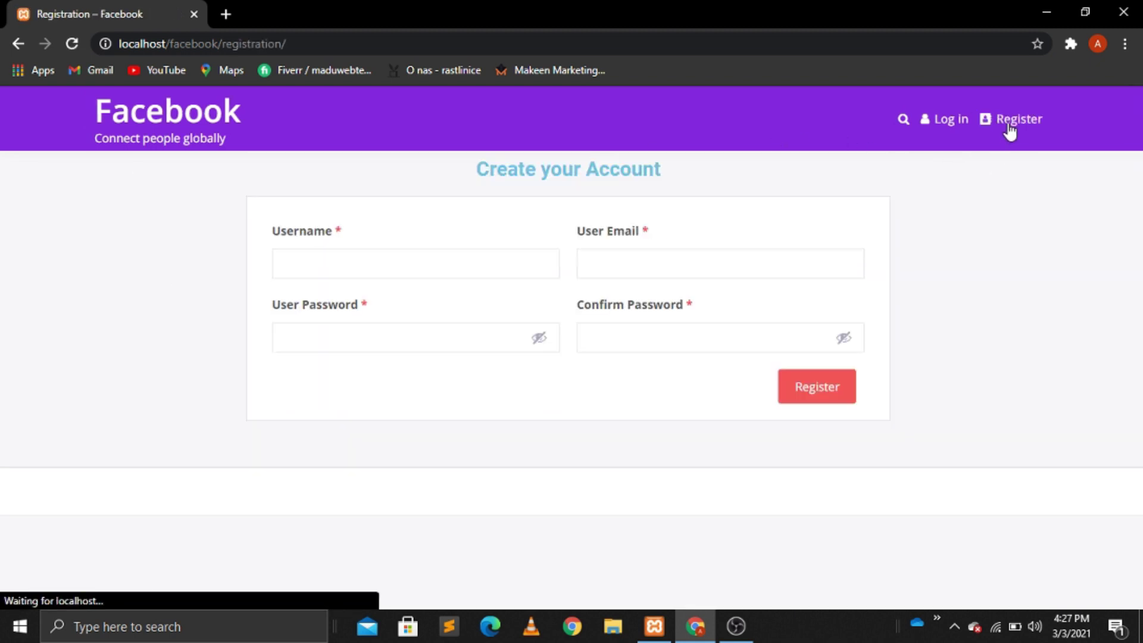
Step: Return to the Login page using the header's Log in link
click(947, 125)
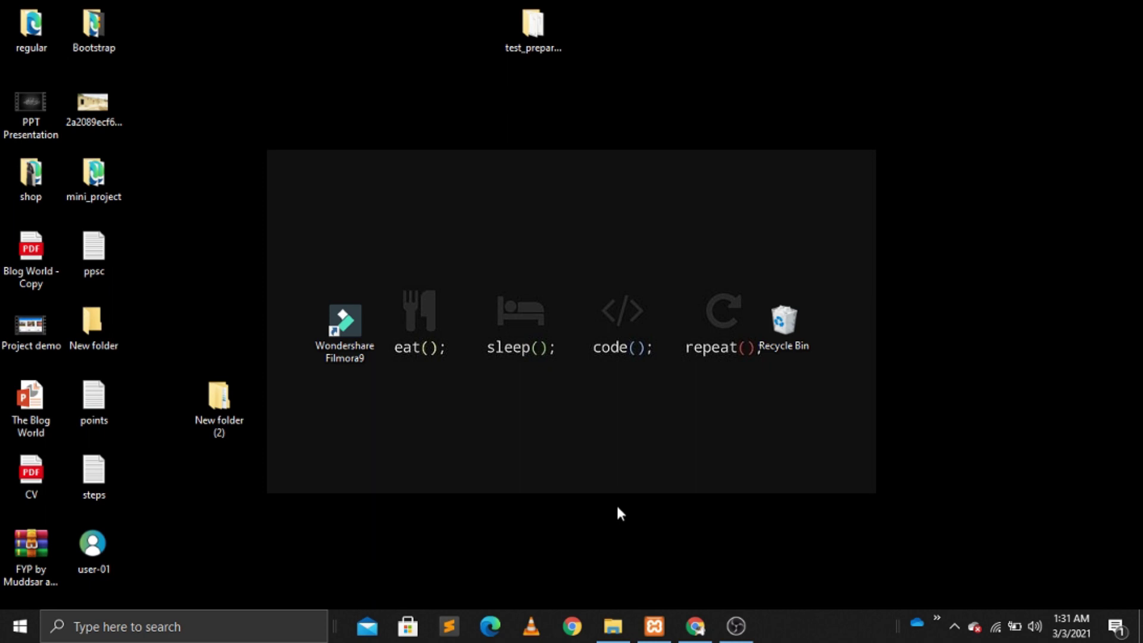
click(655, 635)
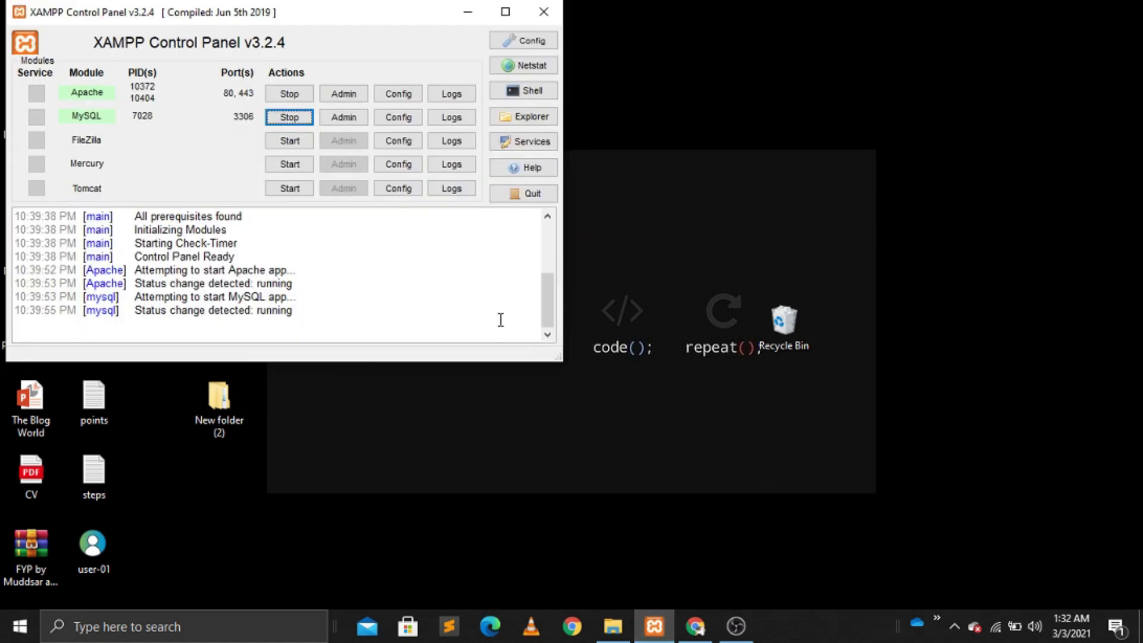
click(550, 232)
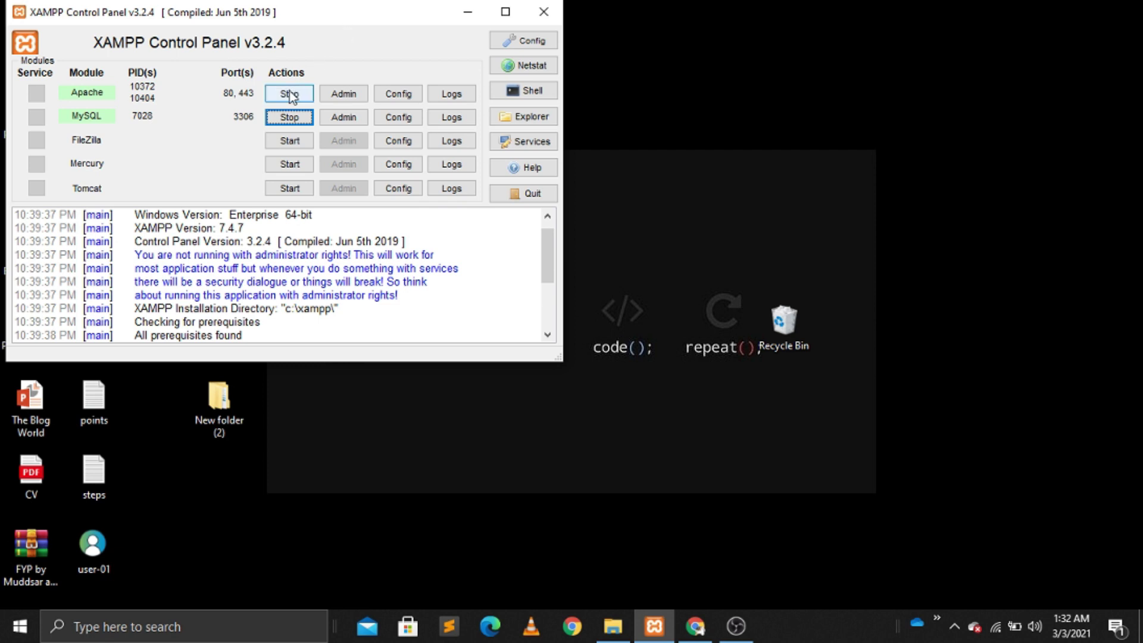
click(467, 12)
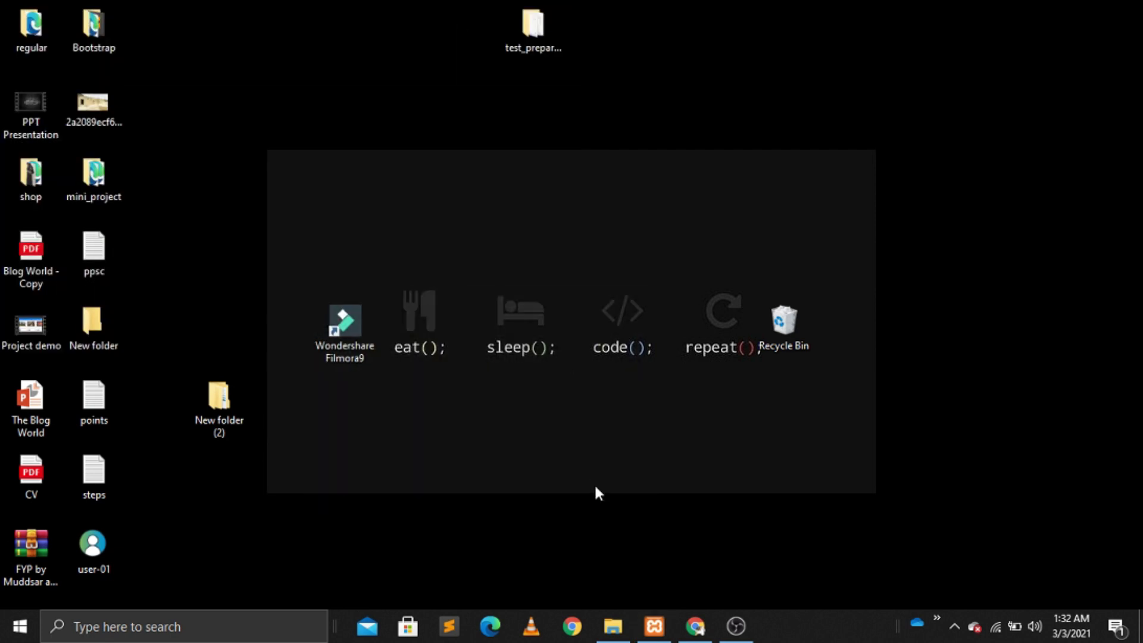
Step: Navigate File Explorer to C:\xampp\htdocs
click(613, 626)
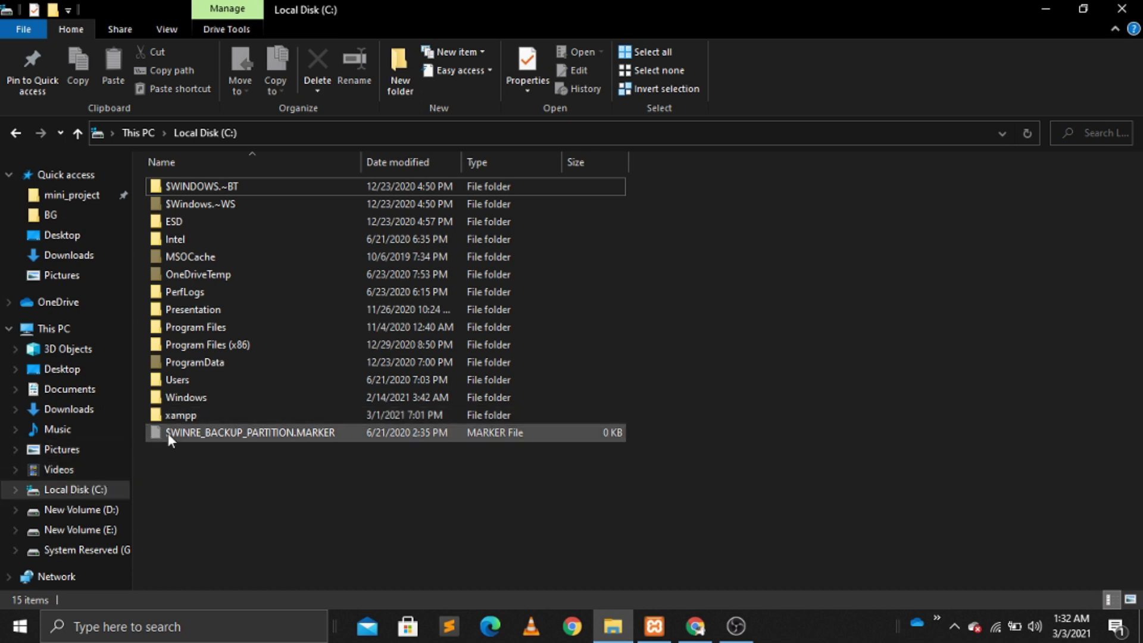
double_click(198, 415)
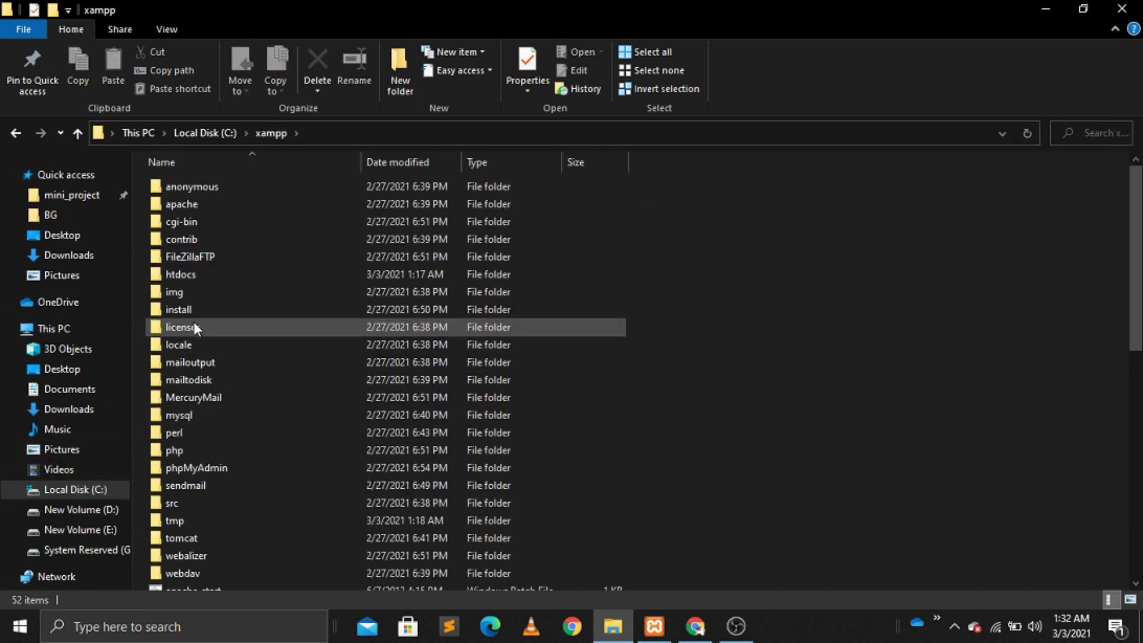
click(192, 278)
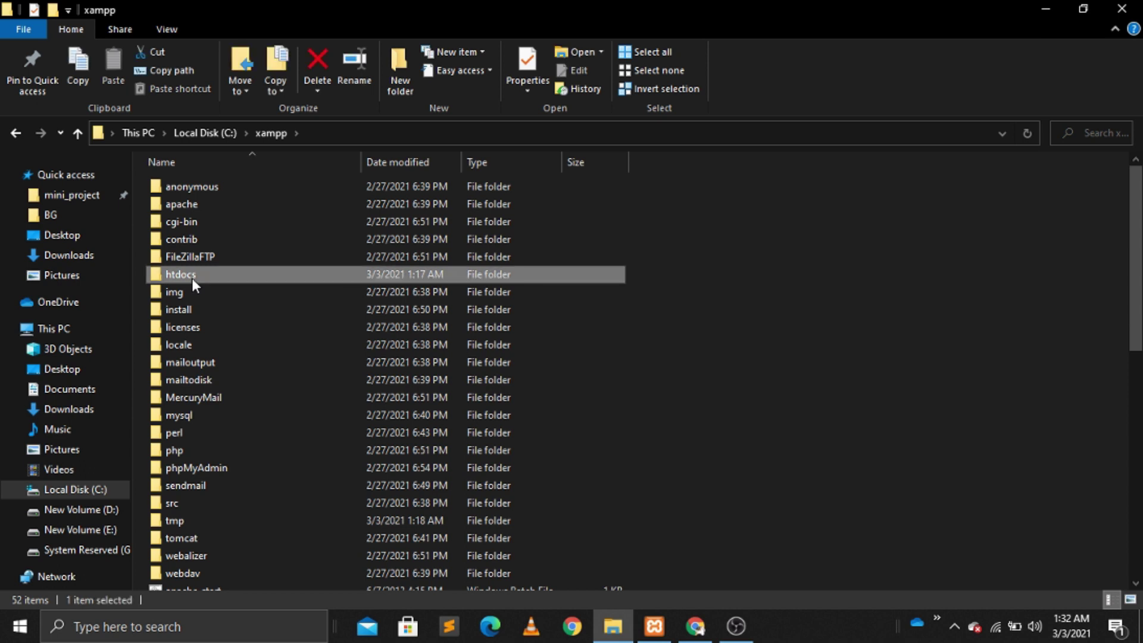
double_click(191, 277)
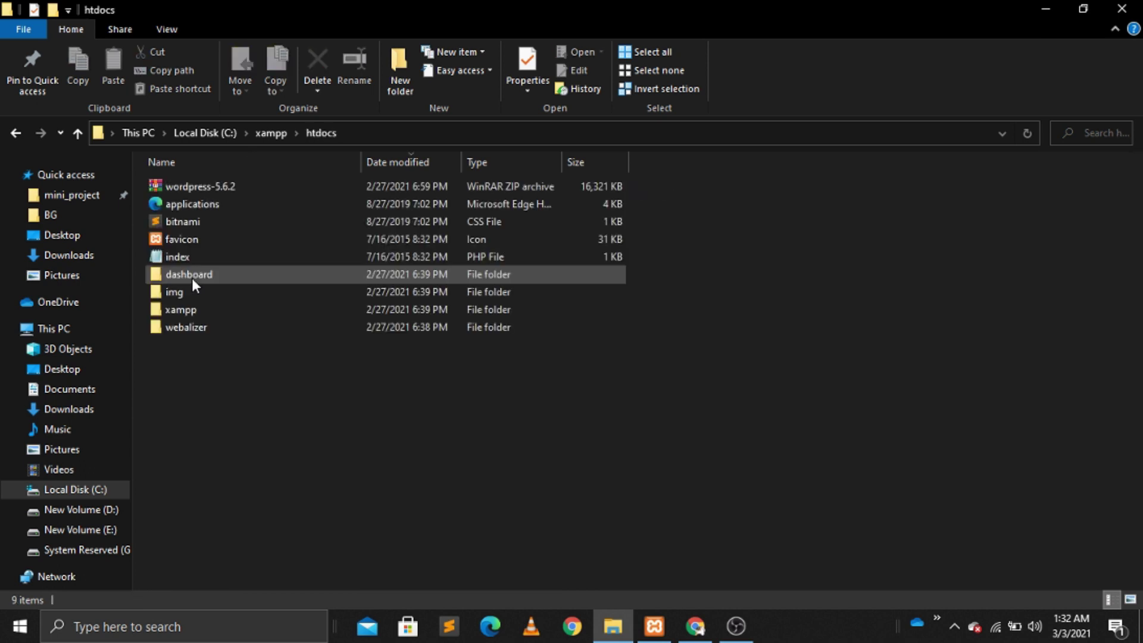
Step: Extract wordpress-5.6.2.zip in place with Extract Here, then bring up phpMyAdmin in Chrome
right_click(244, 184)
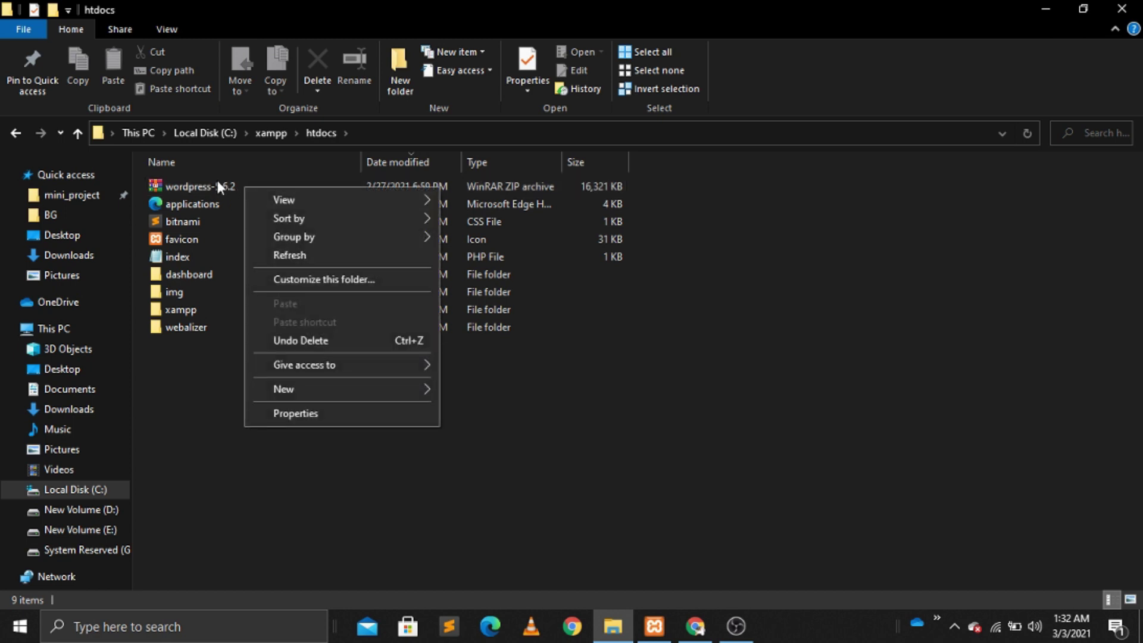
click(211, 177)
click(226, 185)
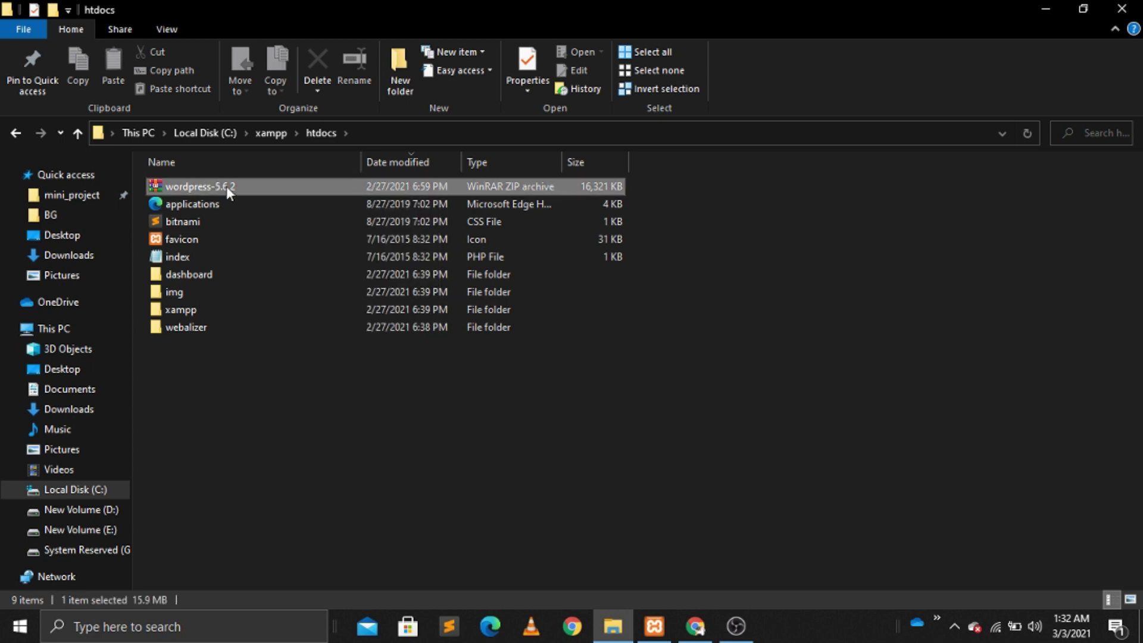
right_click(226, 186)
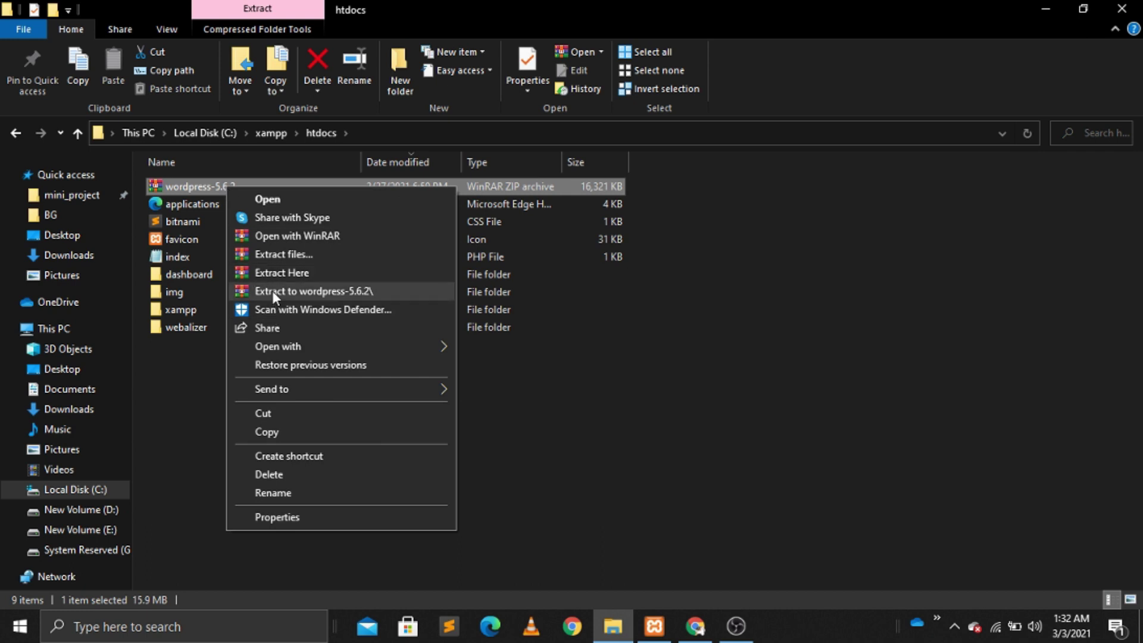
click(276, 272)
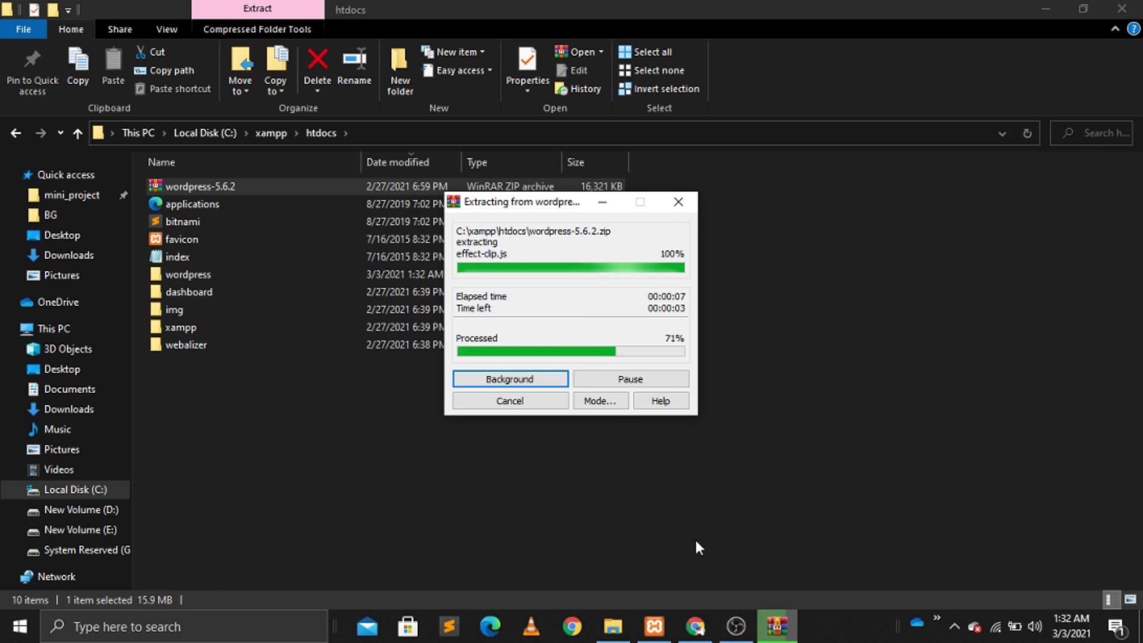
click(695, 626)
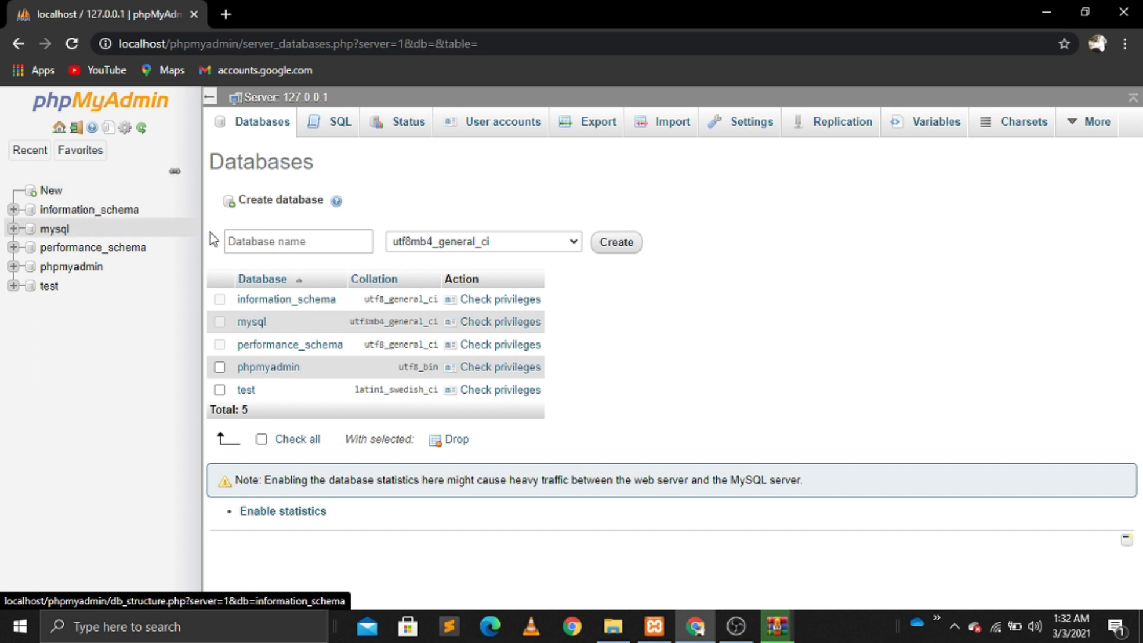
Step: Create a new phpMyAdmin database named 'facebook'
click(293, 247)
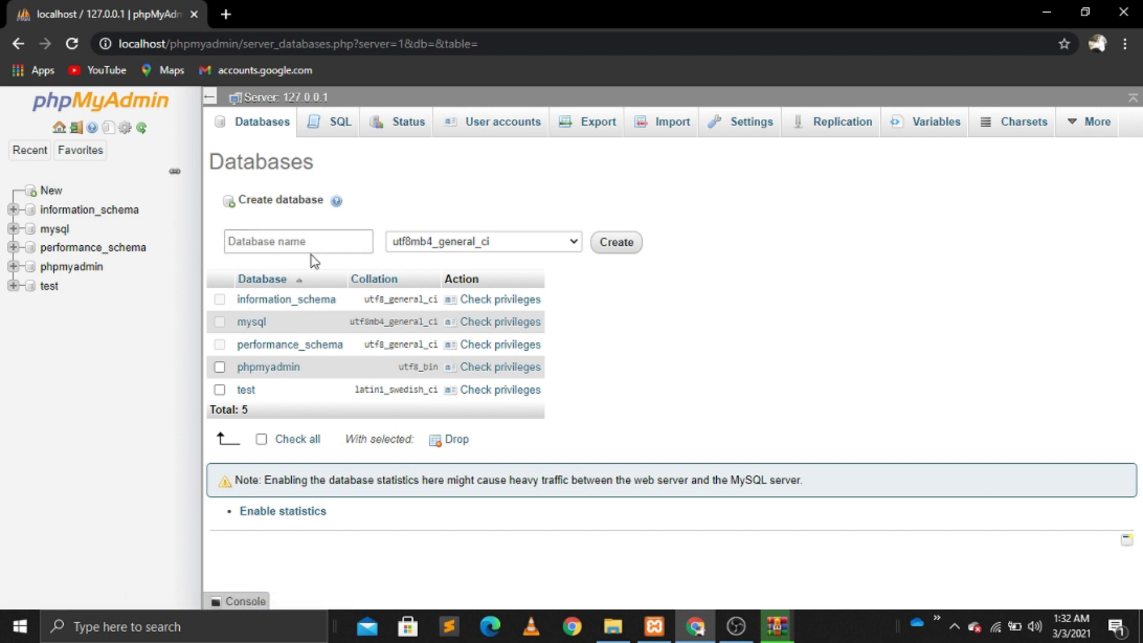
click(292, 245)
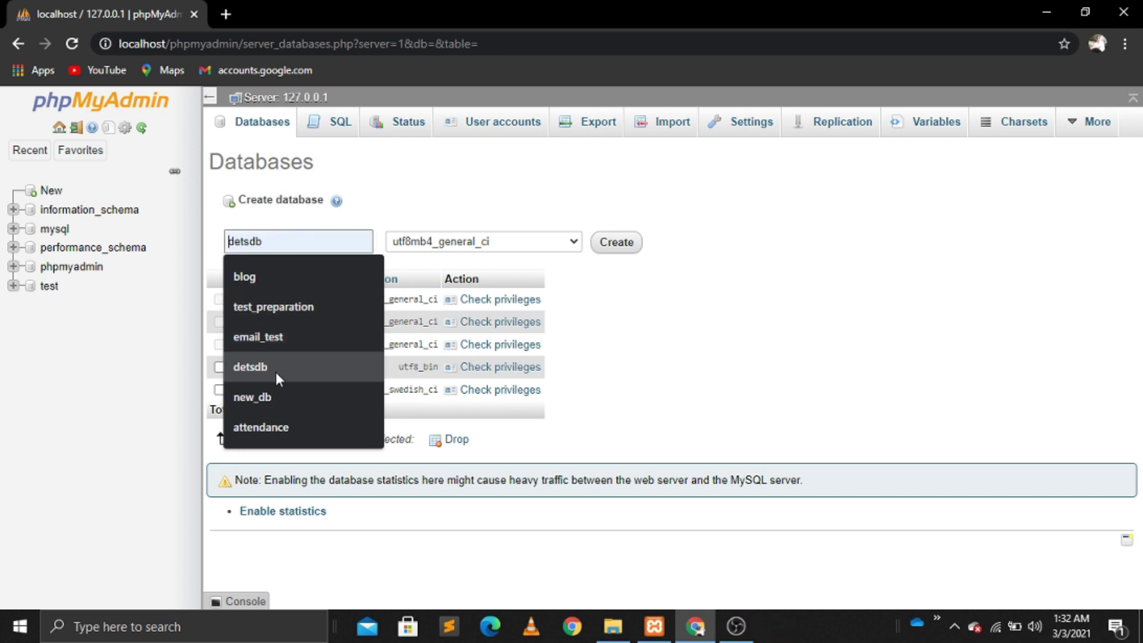
text(face)
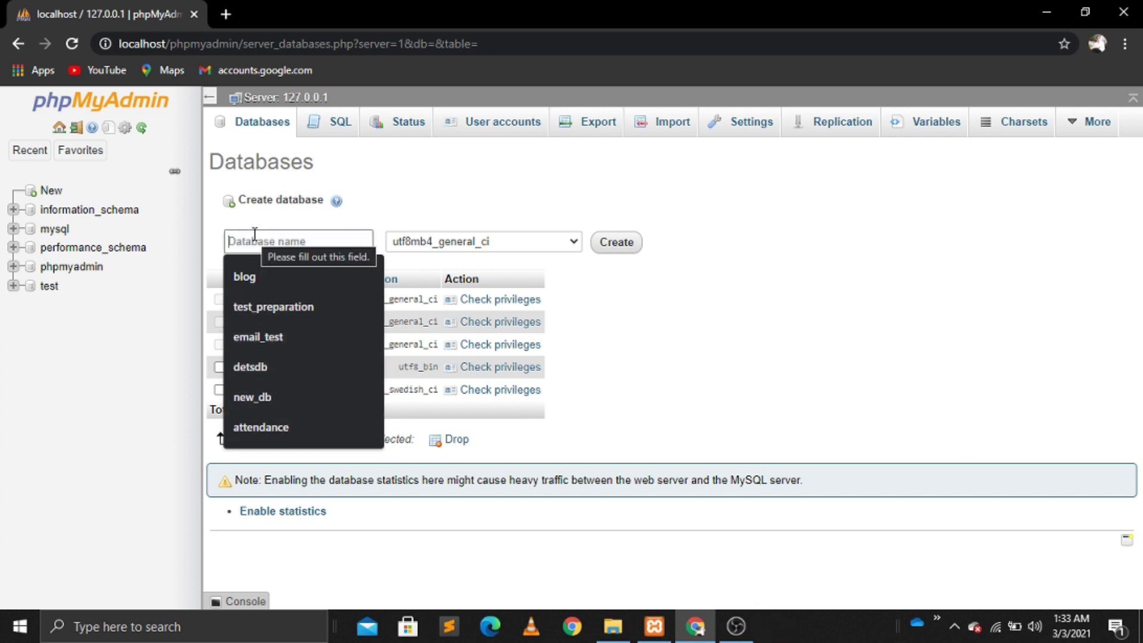
text(book)
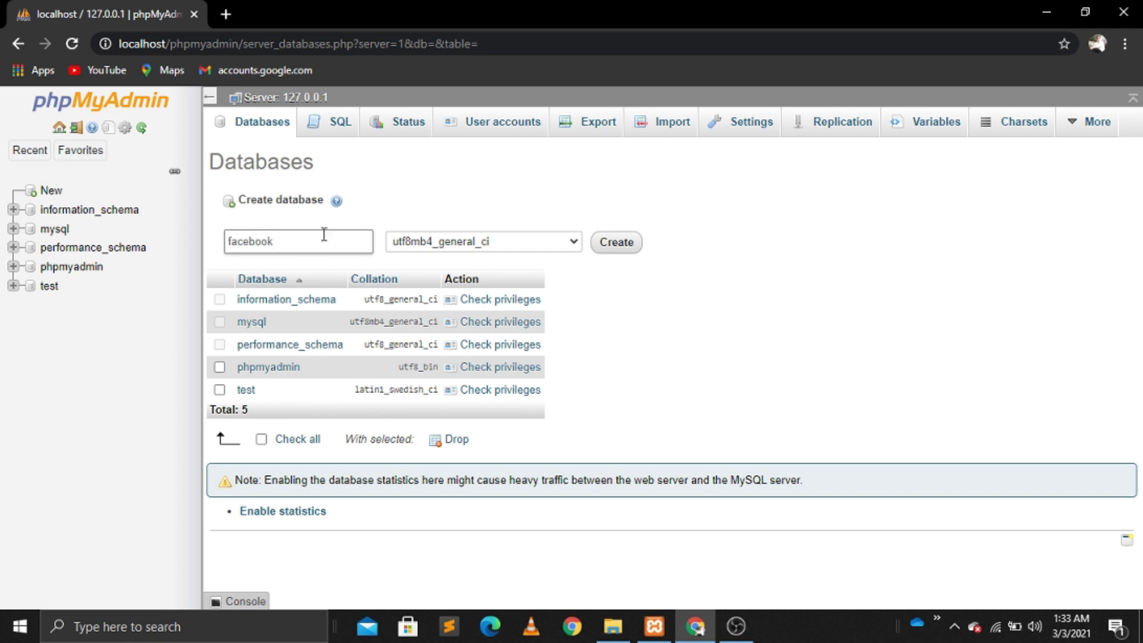
click(616, 249)
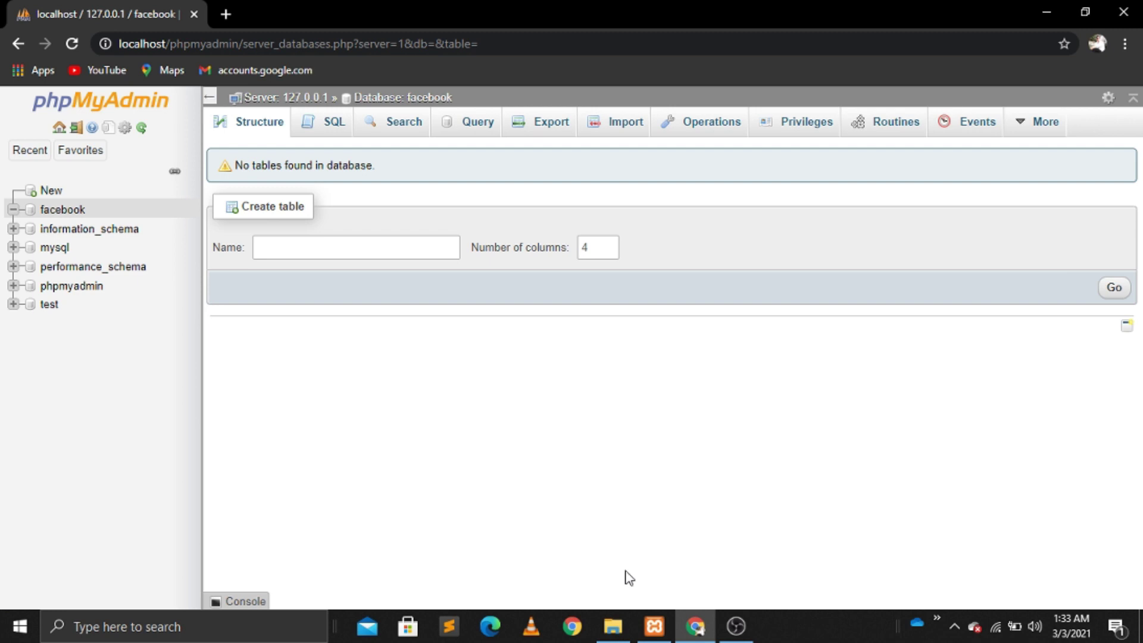
Step: Rename the extracted wordpress folder in htdocs to 'facebook', then return to the browser
click(616, 639)
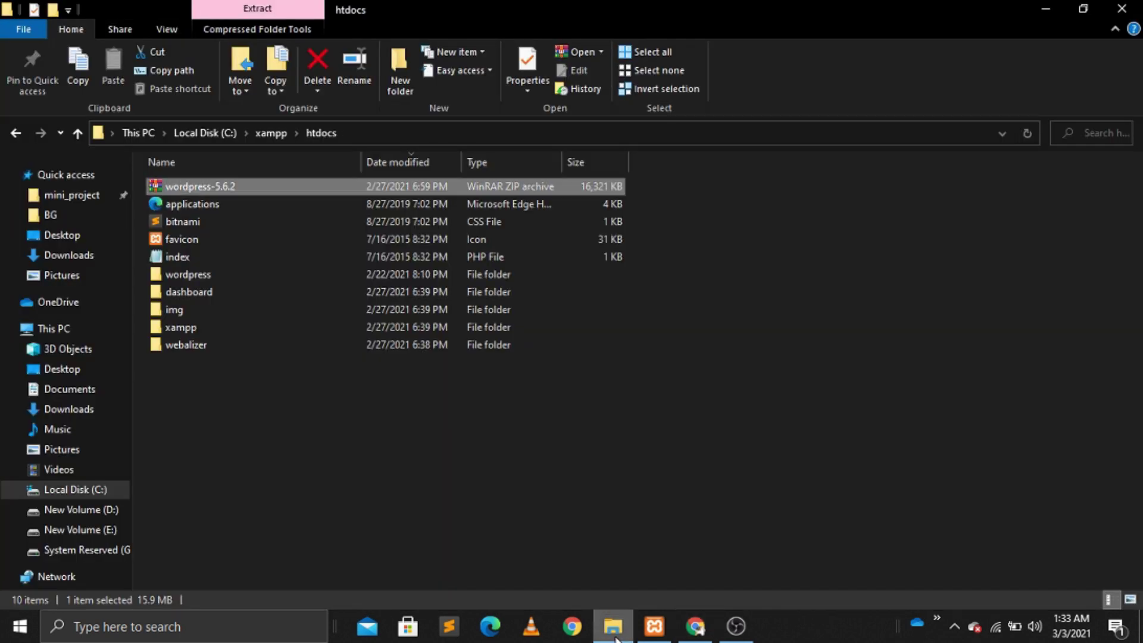
right_click(200, 274)
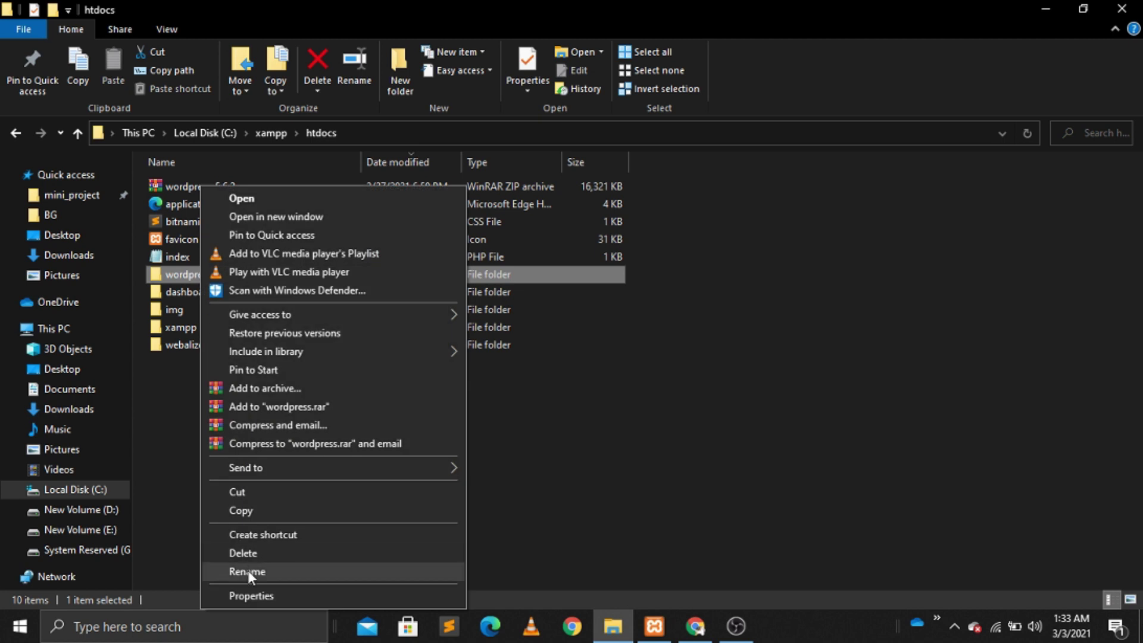
click(247, 571)
text(fac)
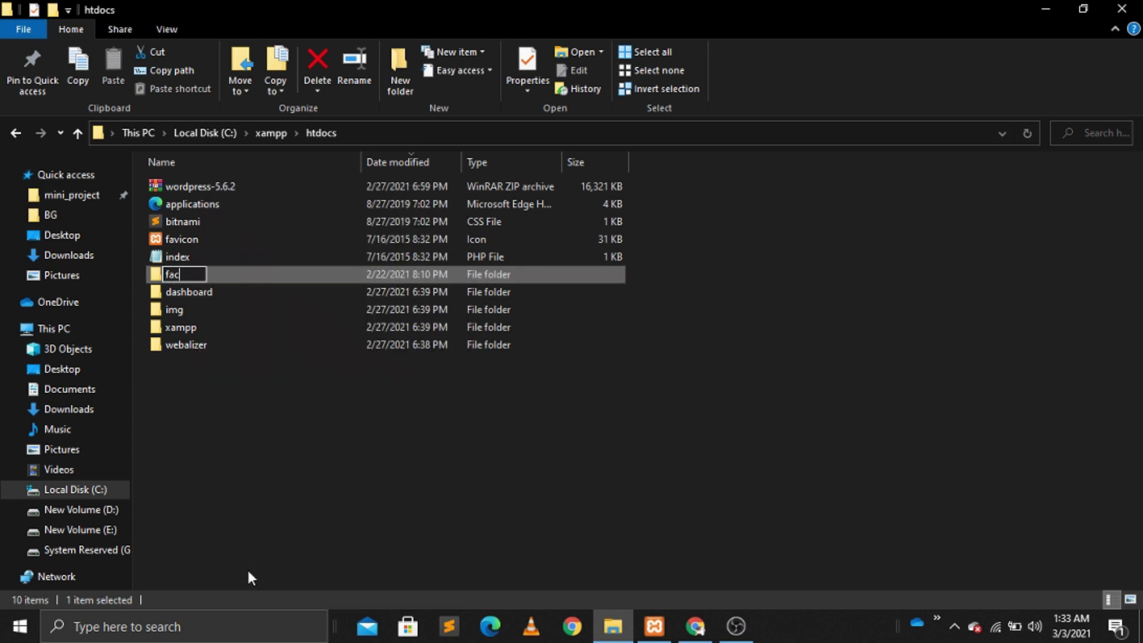
text(ebook)
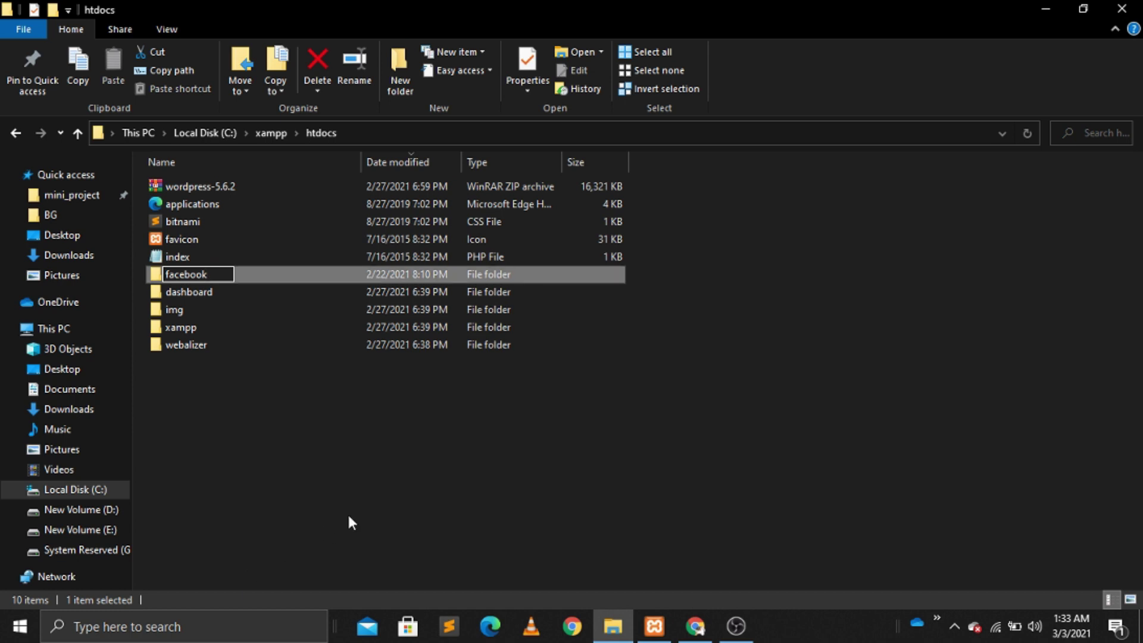
key(Return)
click(695, 626)
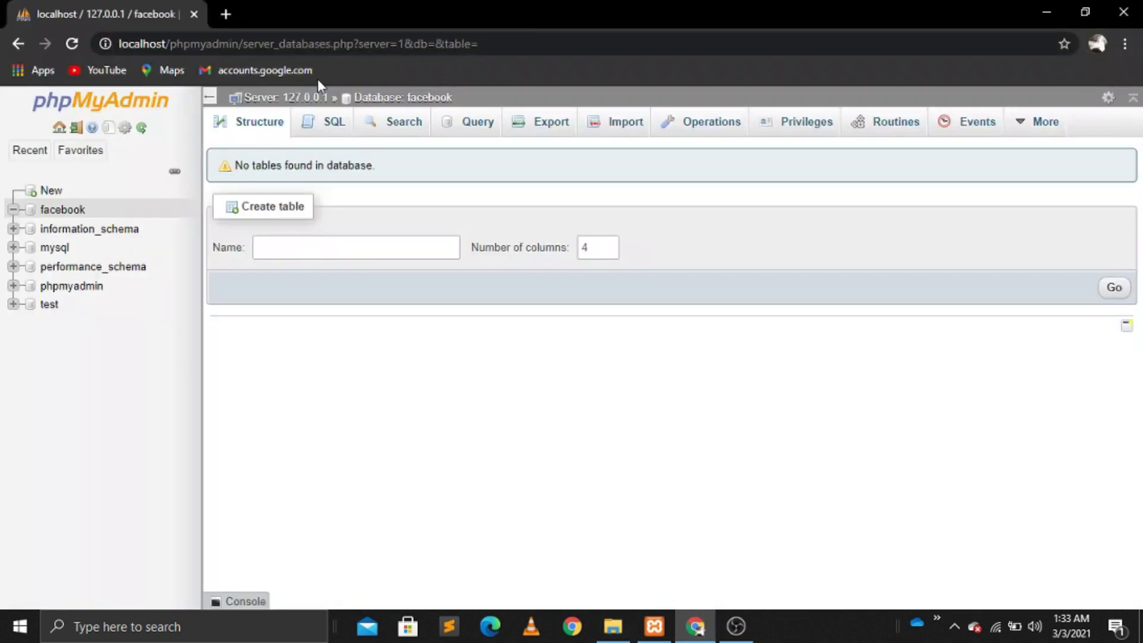
Step: Open localhost/facebook in a new tab and choose English (United States) for setup
click(227, 14)
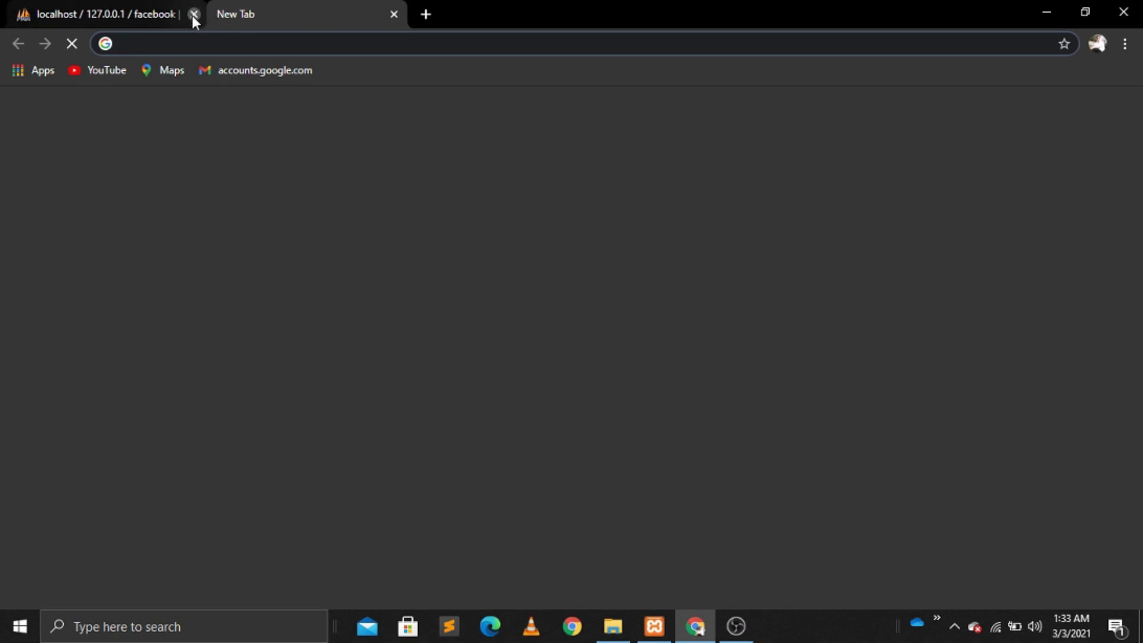
click(193, 15)
text(lo)
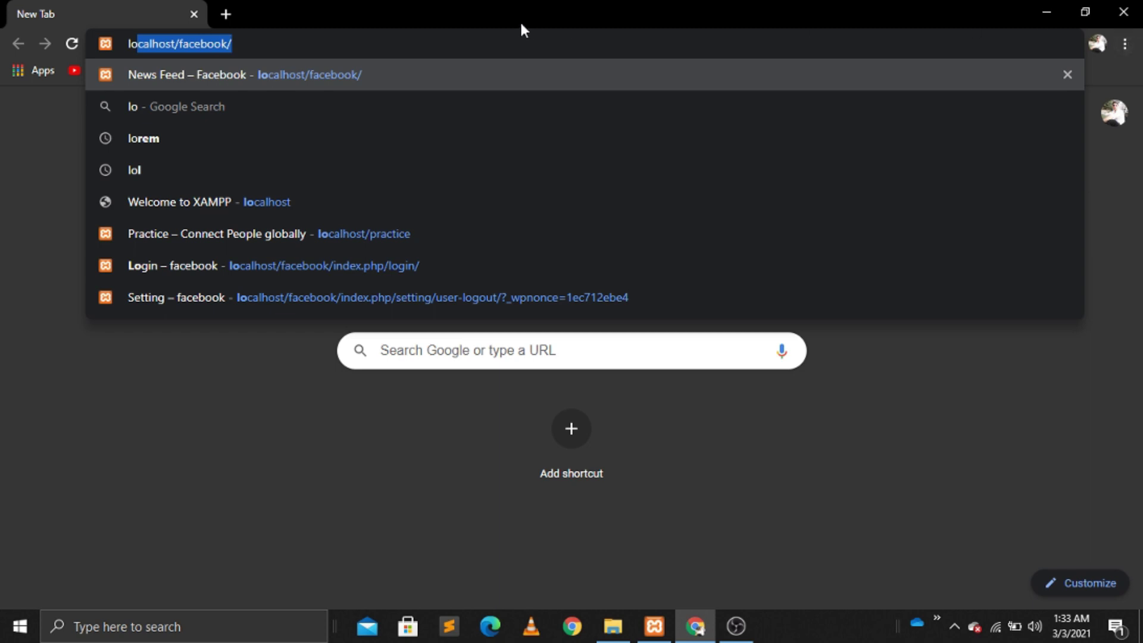
key(Return)
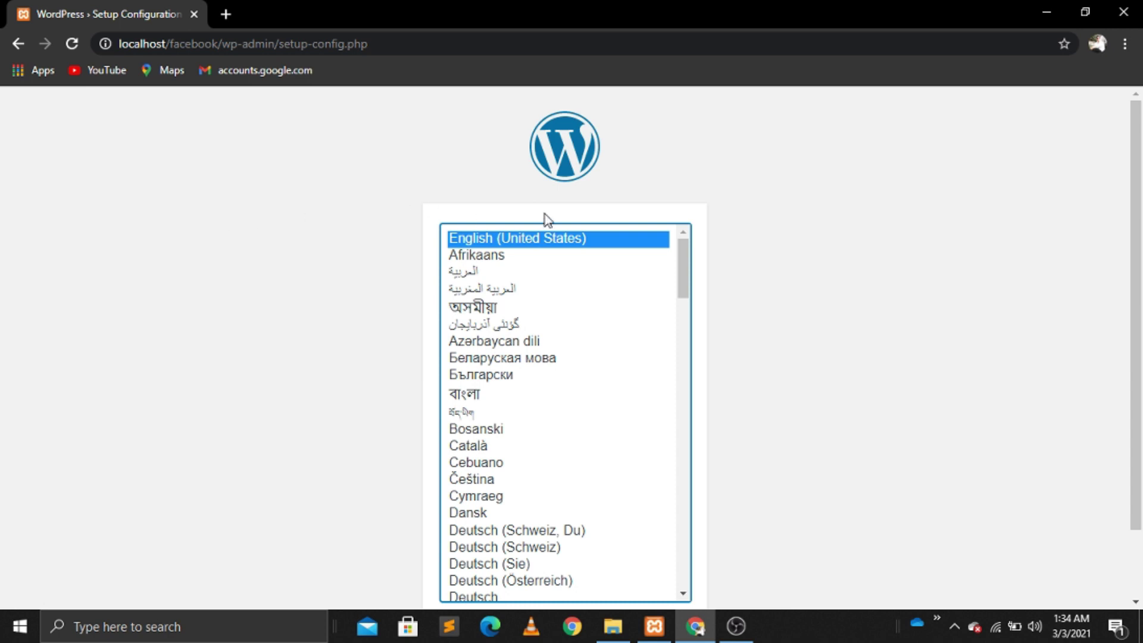
click(1140, 573)
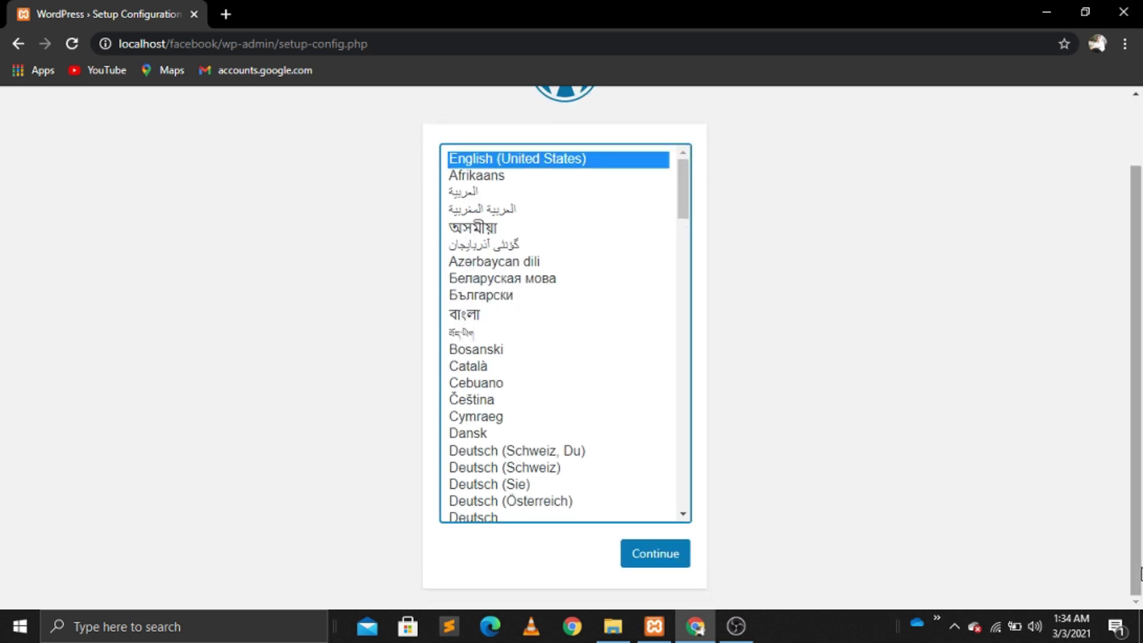
click(660, 553)
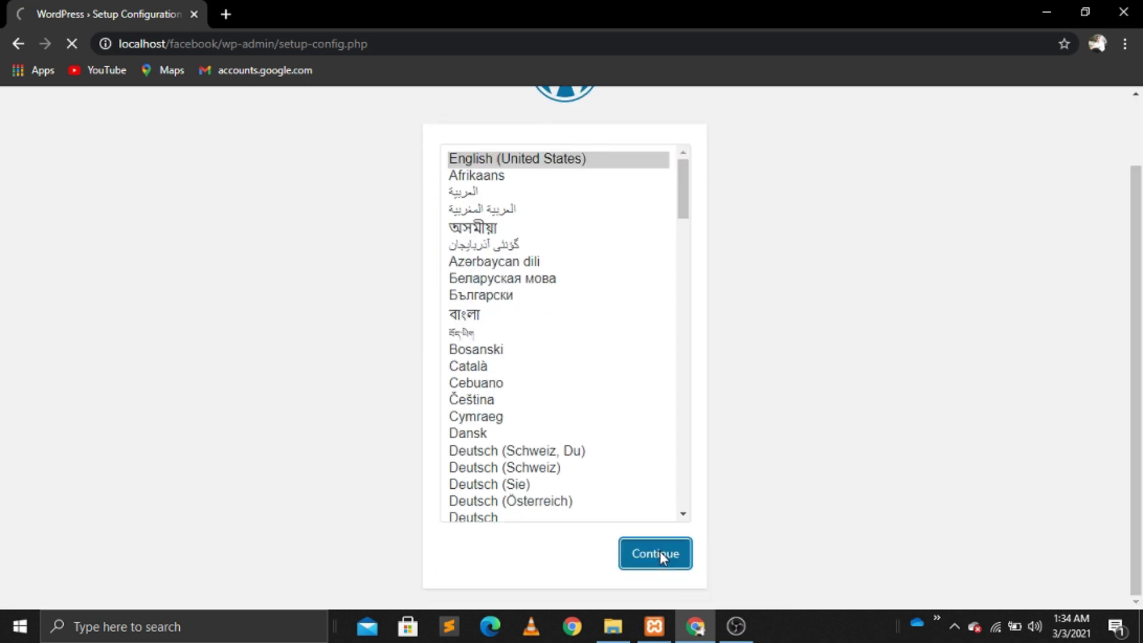
Step: Submit database name facebook, username root and an empty password
click(317, 545)
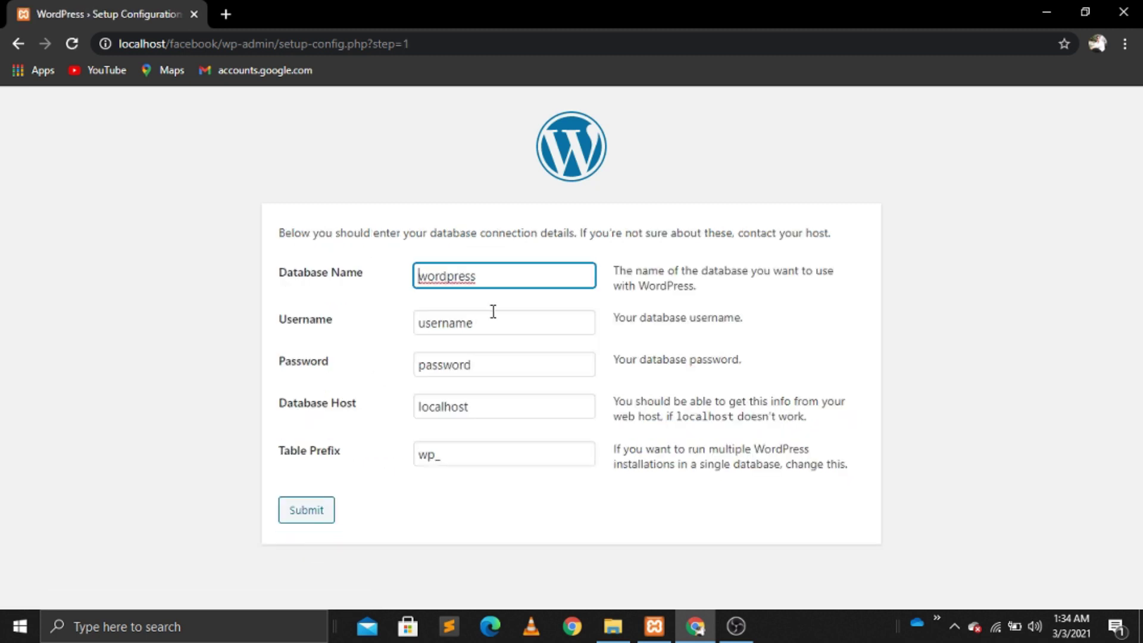
key(BackSpace)
key(BackSpace)
key(BackSpace)
key(BackSpace)
key(BackSpace)
key(BackSpace)
key(BackSpace)
key(BackSpace)
key(BackSpace)
text(facebook)
click(498, 324)
key(BackSpace)
key(BackSpace)
key(BackSpace)
key(BackSpace)
key(BackSpace)
key(BackSpace)
key(BackSpace)
text(root)
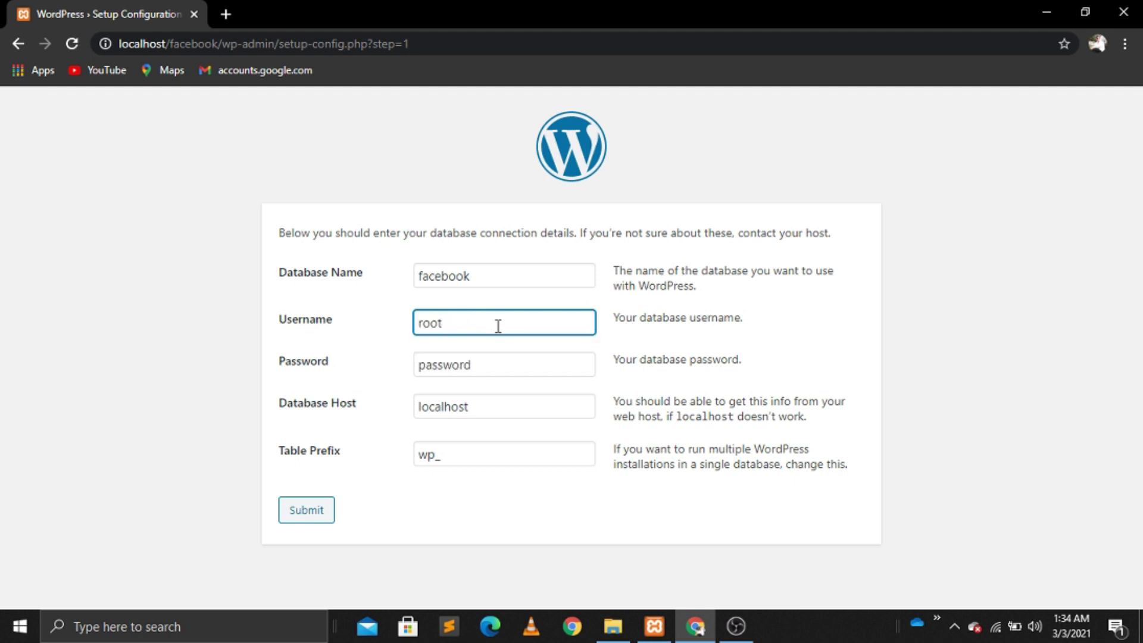
click(493, 372)
key(BackSpace)
key(BackSpace)
key(BackSpace)
key(BackSpace)
key(BackSpace)
key(BackSpace)
key(BackSpace)
click(322, 515)
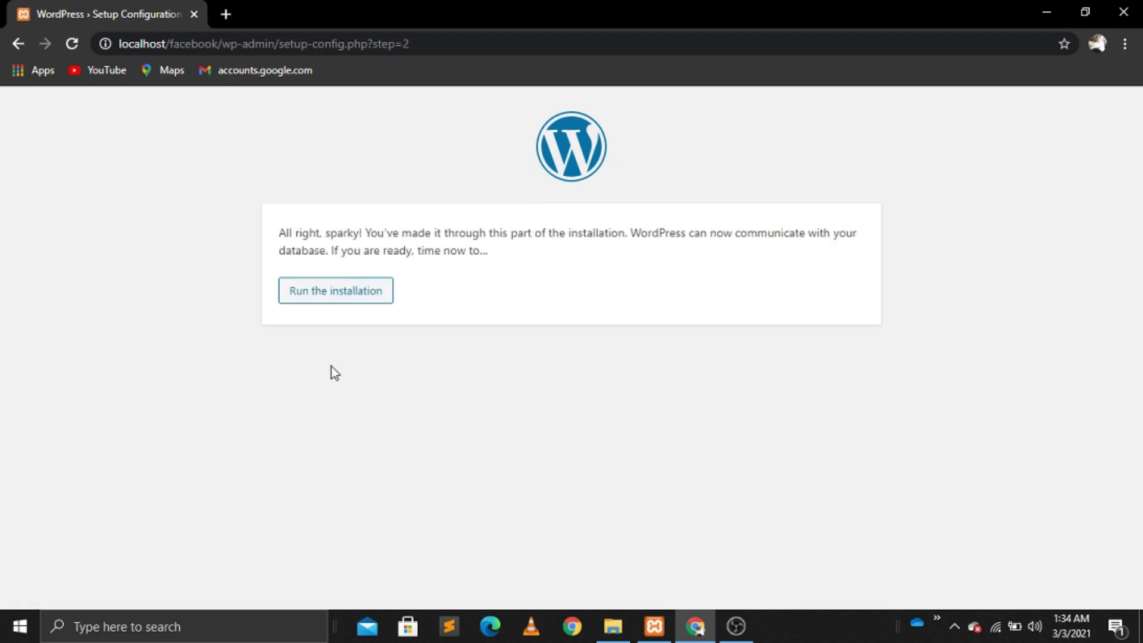
Step: Start the installation, enter 'facebook' as the site title and pick the saved admin username
click(369, 297)
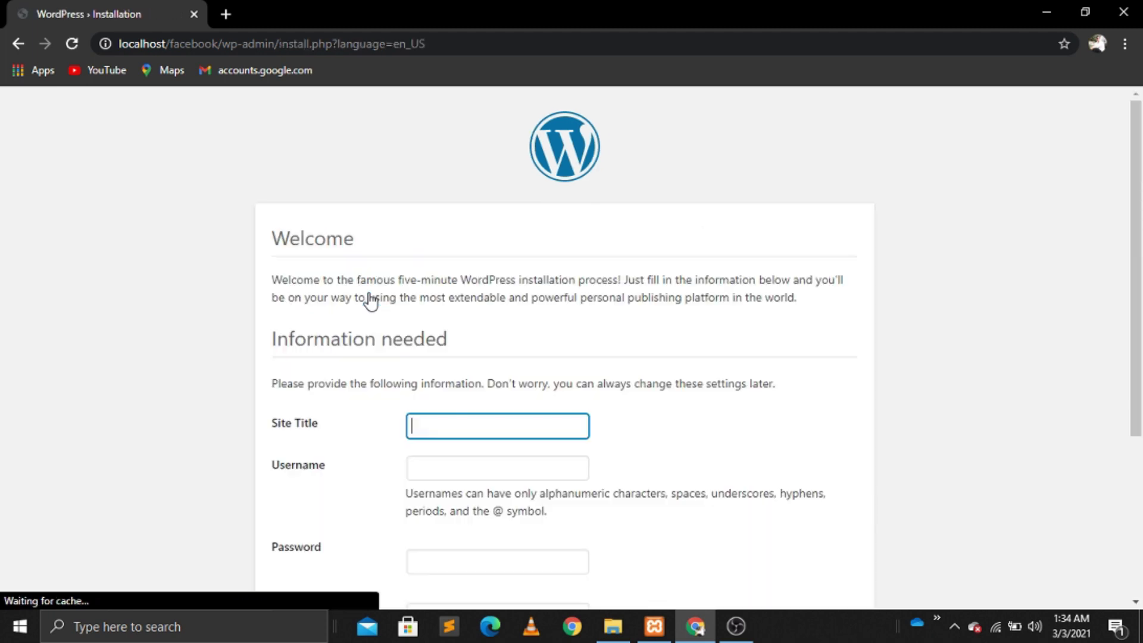
text(f)
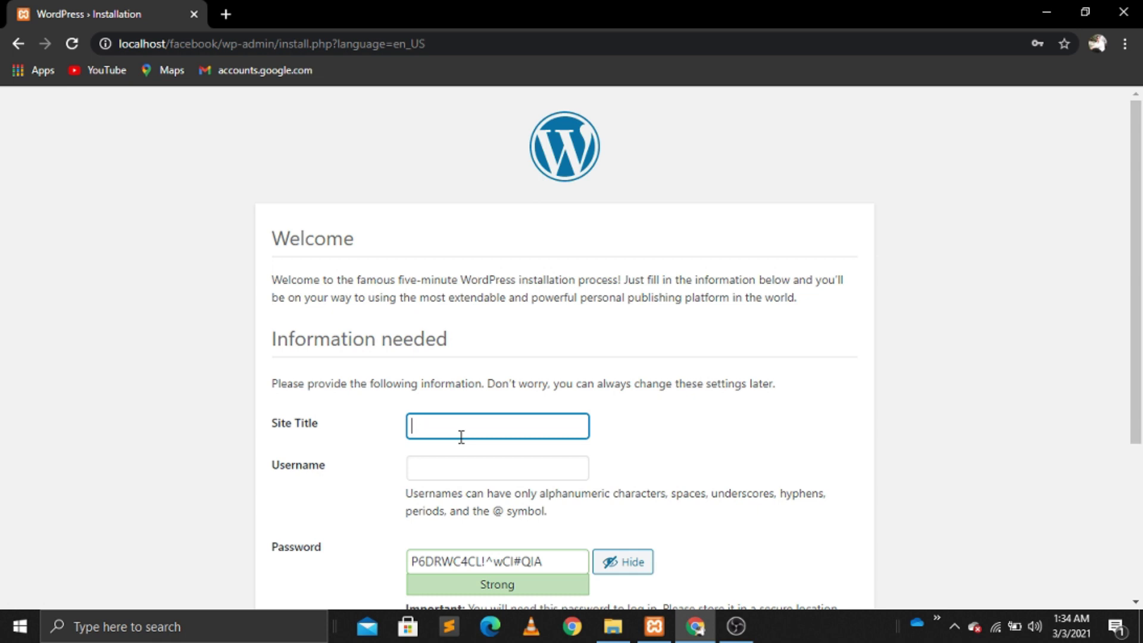
text(acebook)
click(444, 467)
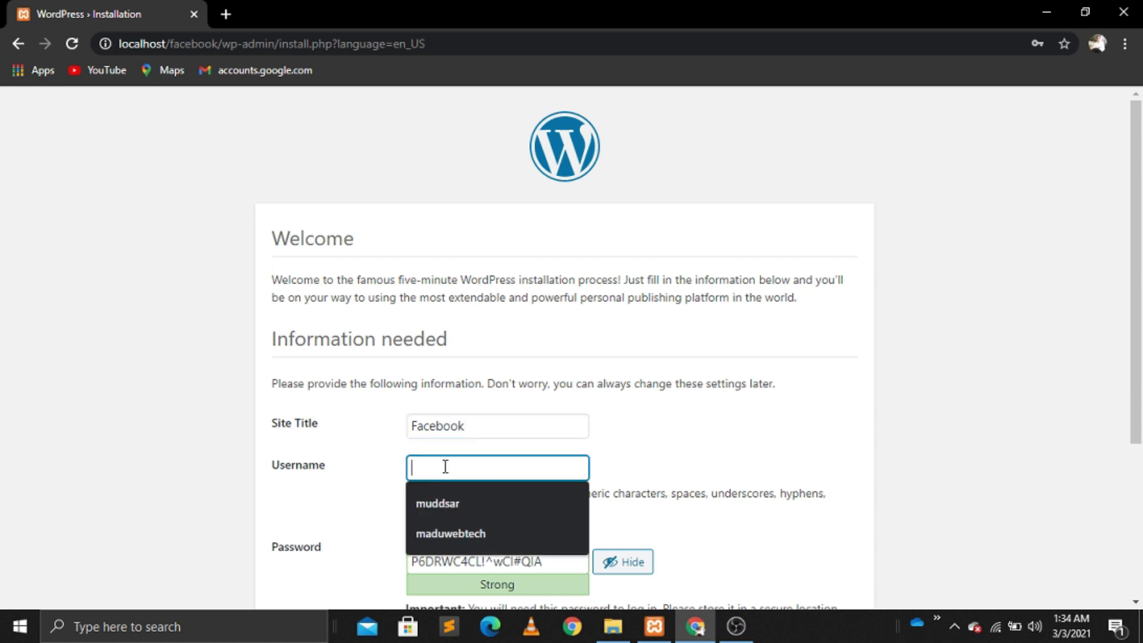
click(445, 501)
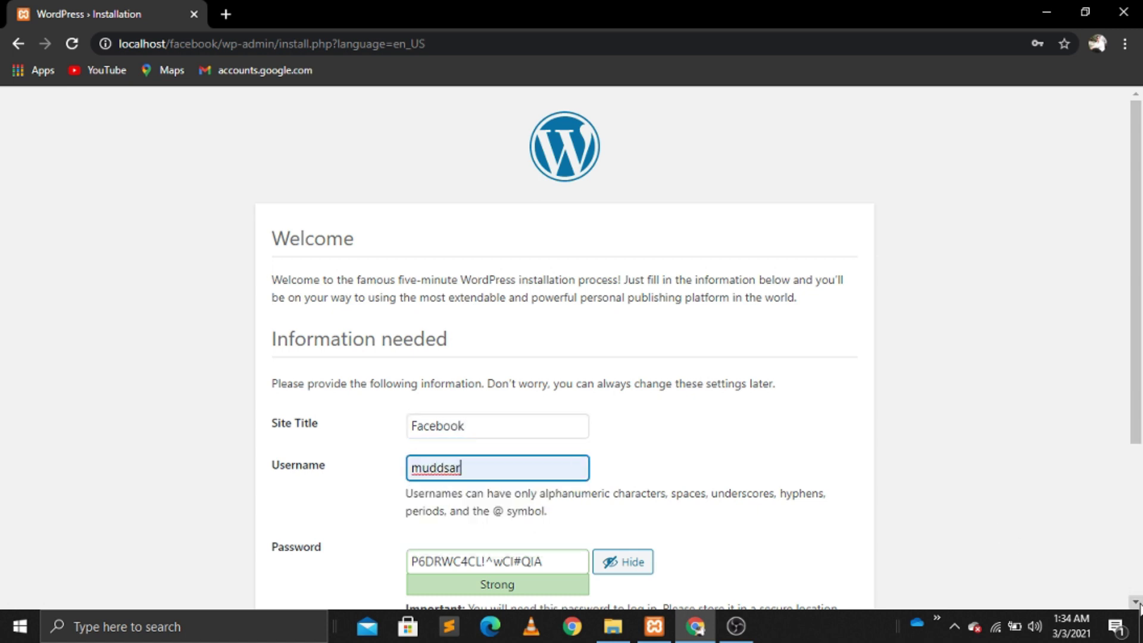
click(1136, 602)
Step: Replace the generated password with a custom admin password
click(1135, 602)
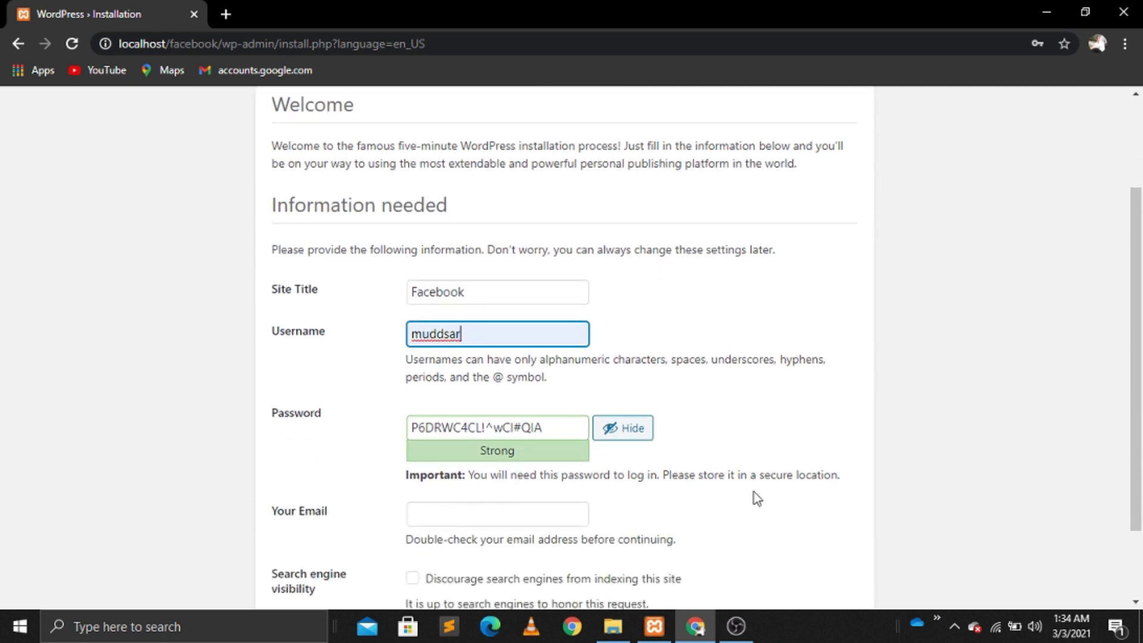
click(551, 422)
key(BackSpace)
key(BackSpace)
key(BackSpace)
key(BackSpace)
key(BackSpace)
key(BackSpace)
key(BackSpace)
key(BackSpace)
key(BackSpace)
key(BackSpace)
key(BackSpace)
key(BackSpace)
key(BackSpace)
key(BackSpace)
key(BackSpace)
key(BackSpace)
key(BackSpace)
key(BackSpace)
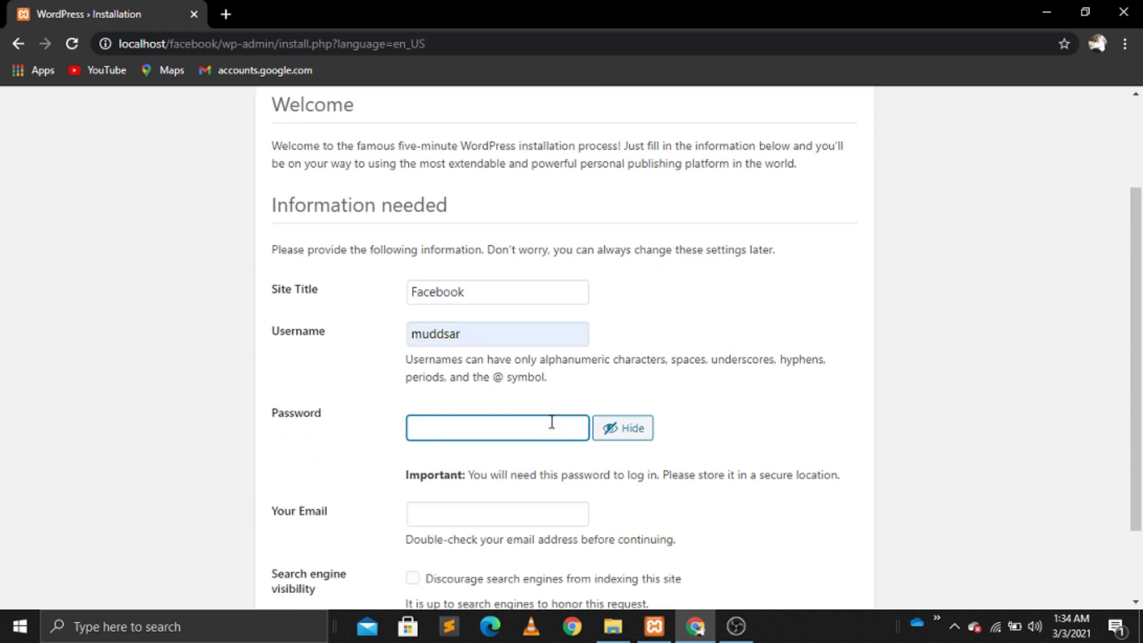
key(Tab)
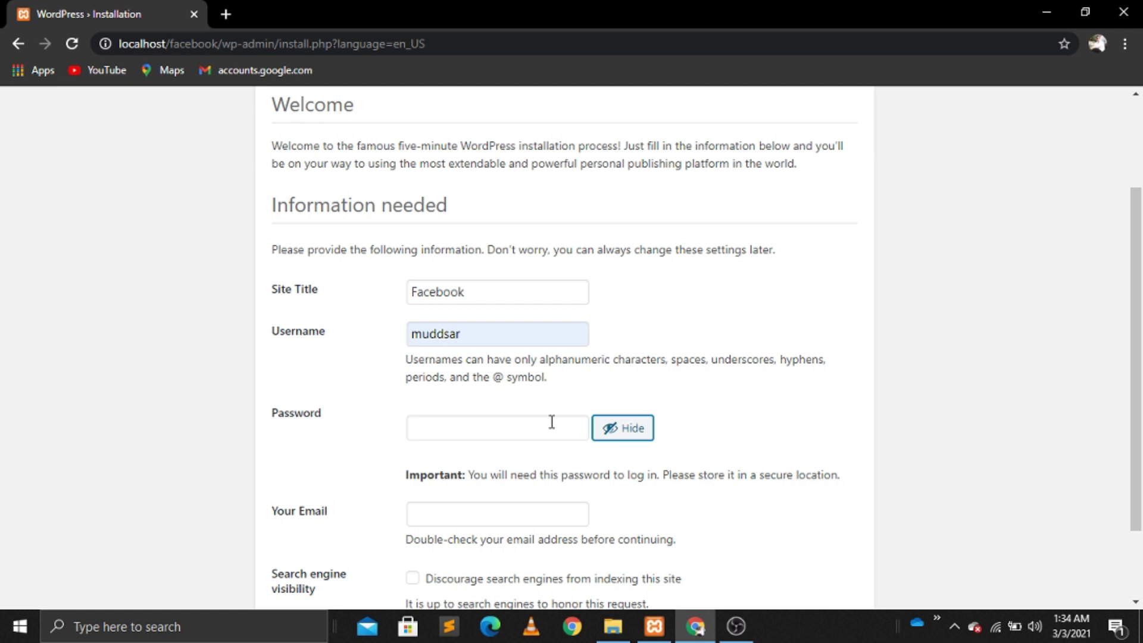
click(551, 422)
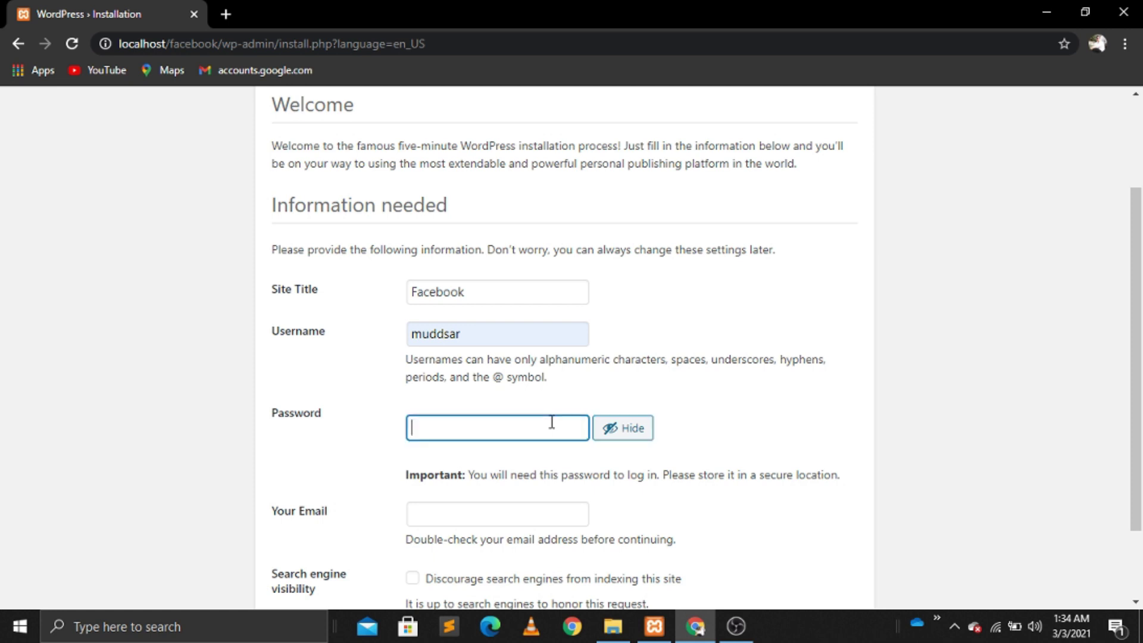
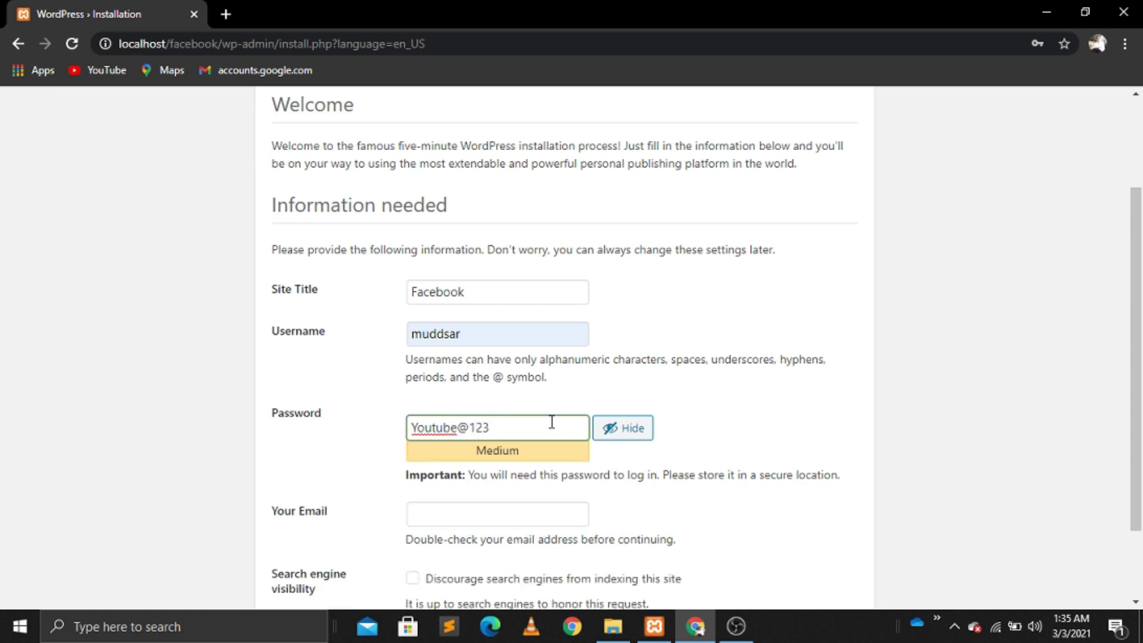
Step: Fill in the admin e-mail from the saved suggestion and run Install WordPress
click(492, 510)
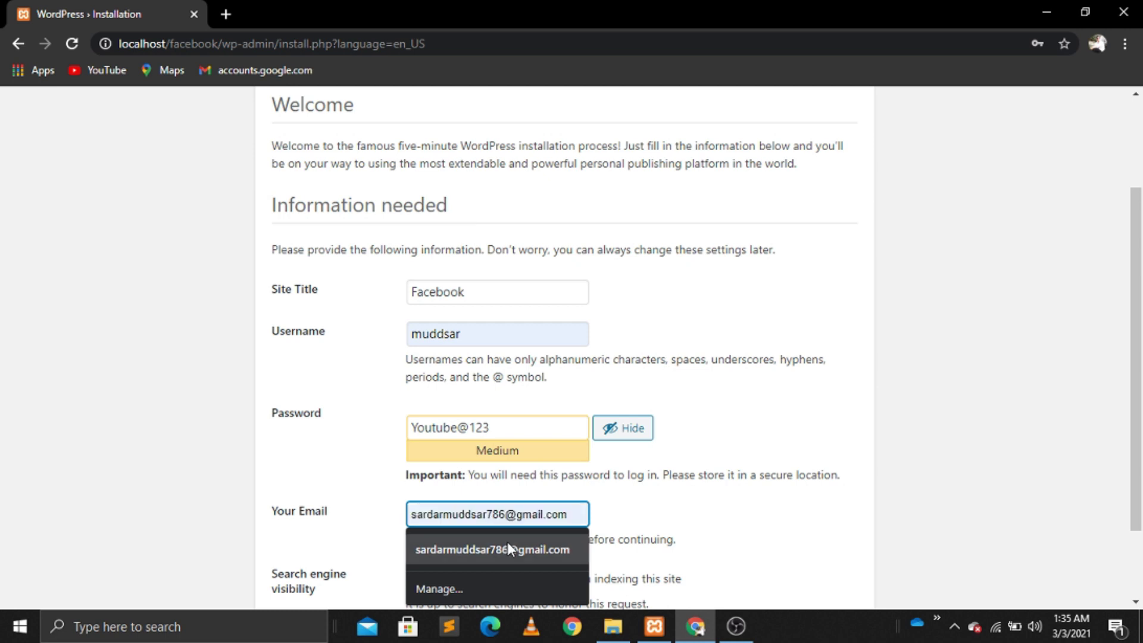
click(507, 547)
scroll(507, 542, down, 2)
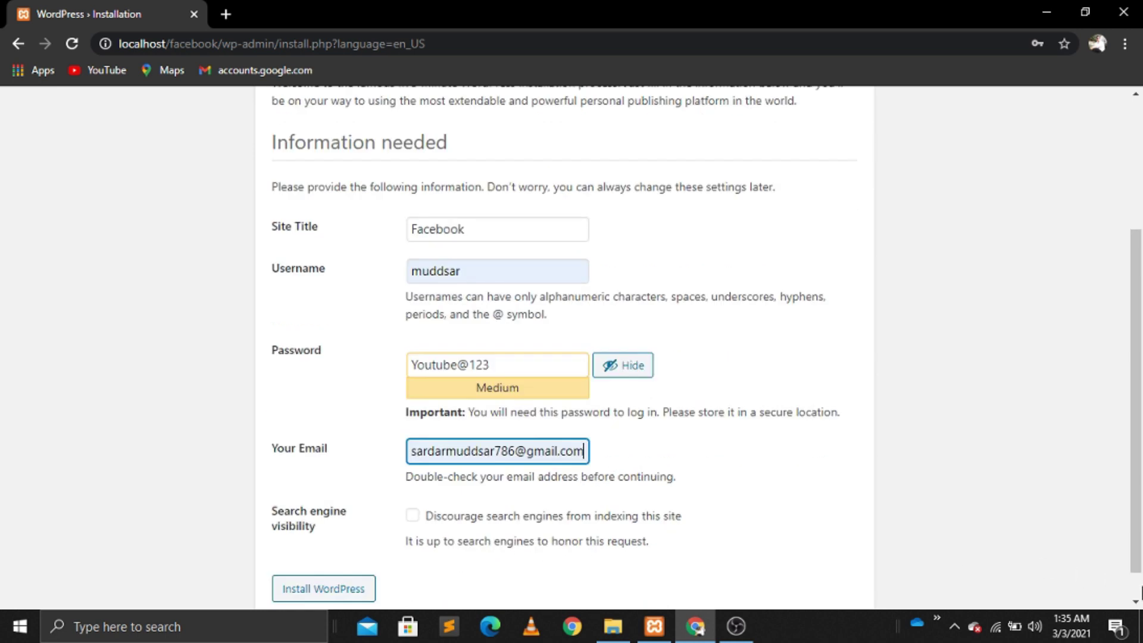
click(354, 562)
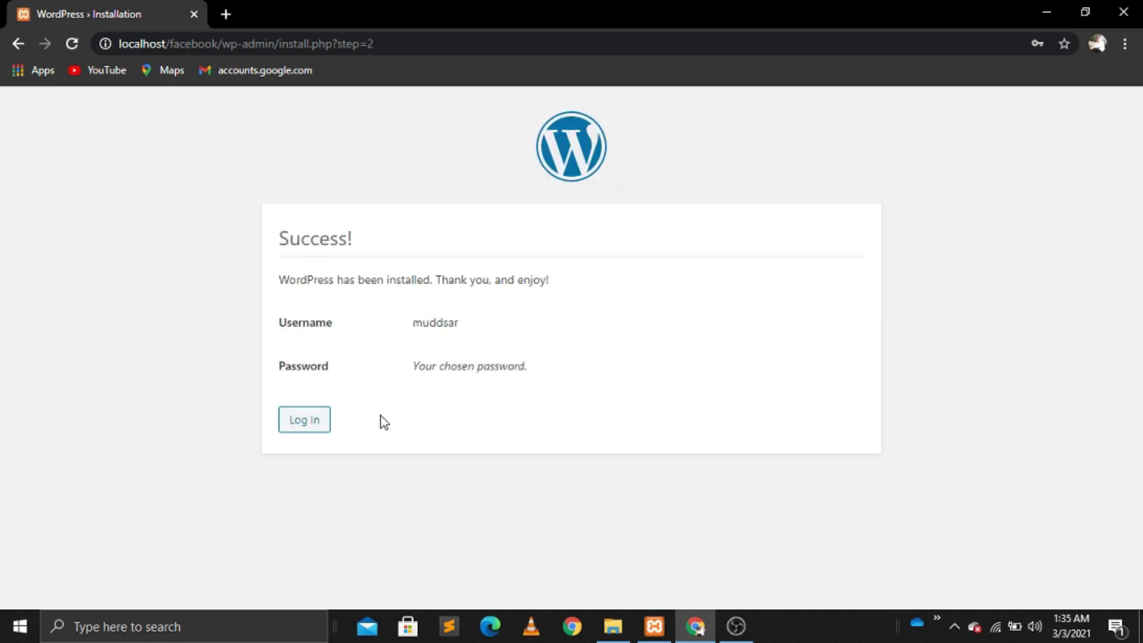
Step: Go to the login page and sign in with the saved admin username and the admin password
click(304, 433)
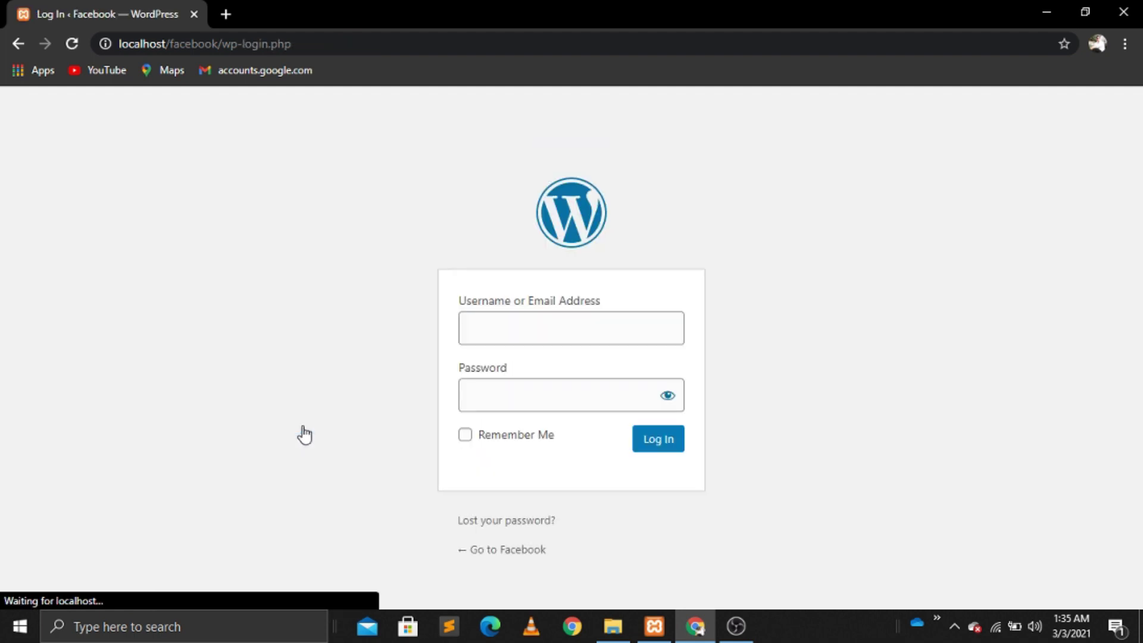
click(501, 326)
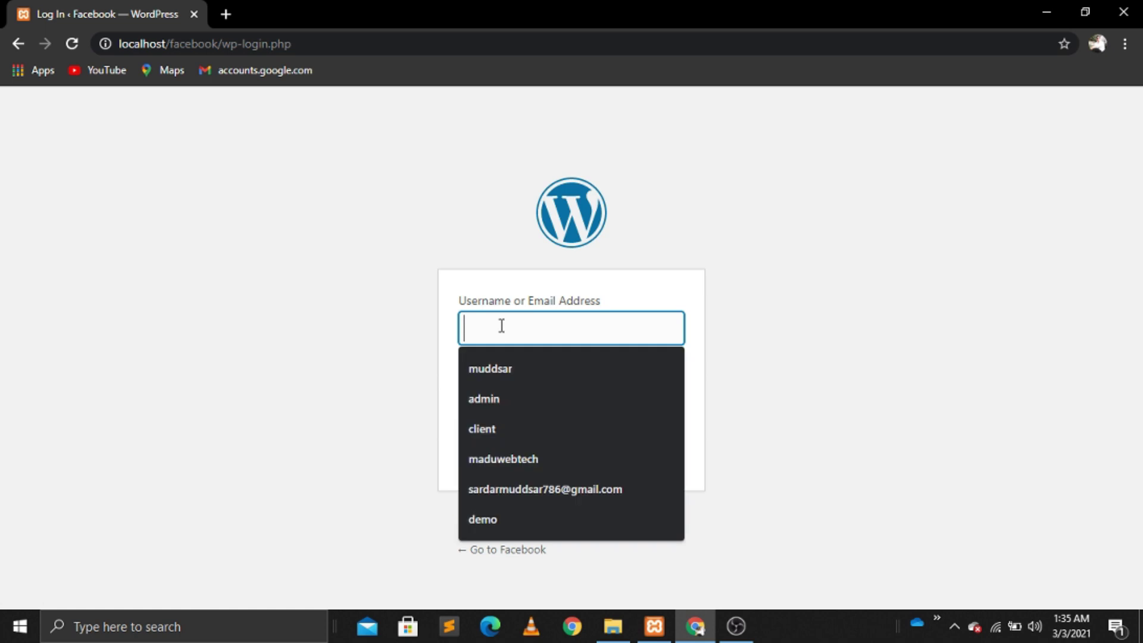
click(490, 368)
click(493, 401)
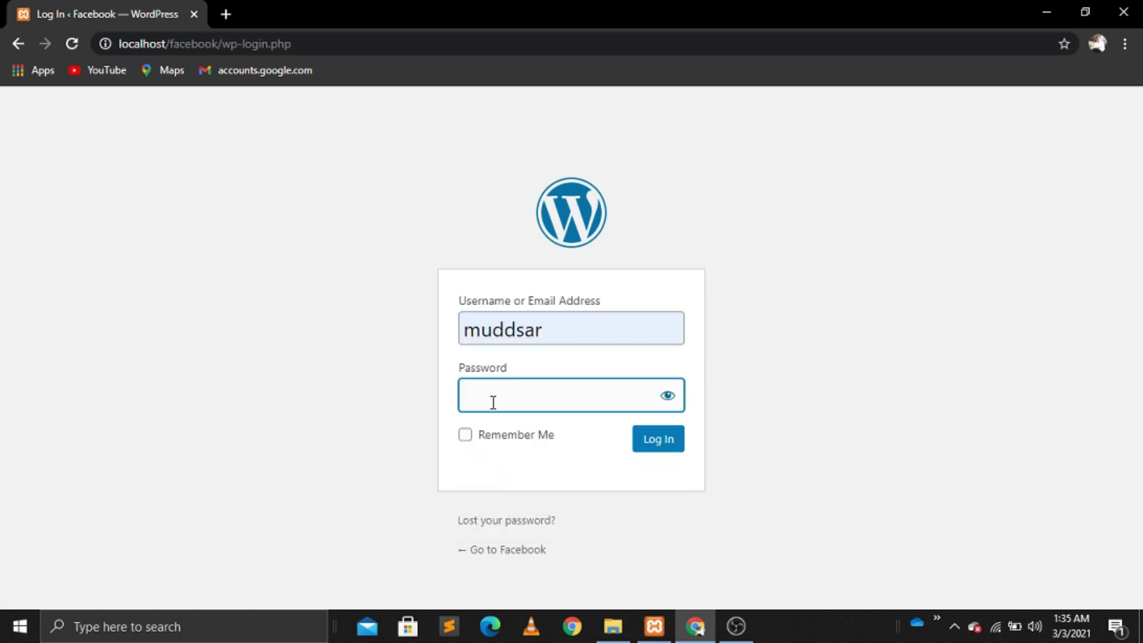
text(****)
click(667, 395)
click(529, 411)
text(TUV)
key(BackSpace)
text(BE)
key(BackSpace)
key(BackSpace)
key(BackSpace)
key(BackSpace)
key(Return)
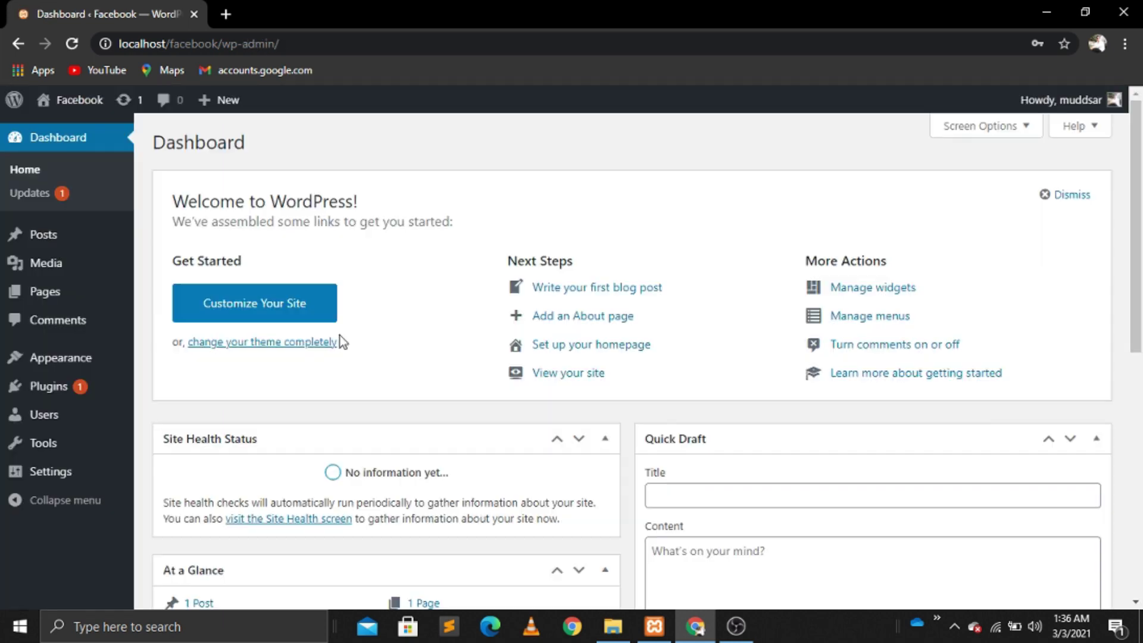
mouse_move(98, 103)
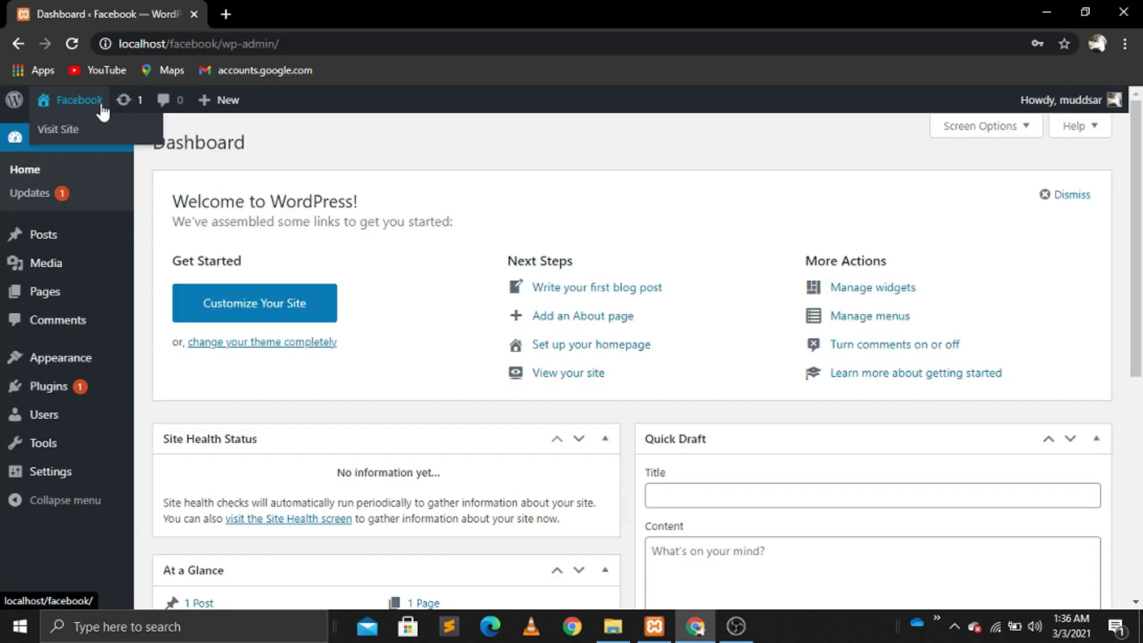
right_click(68, 136)
click(113, 144)
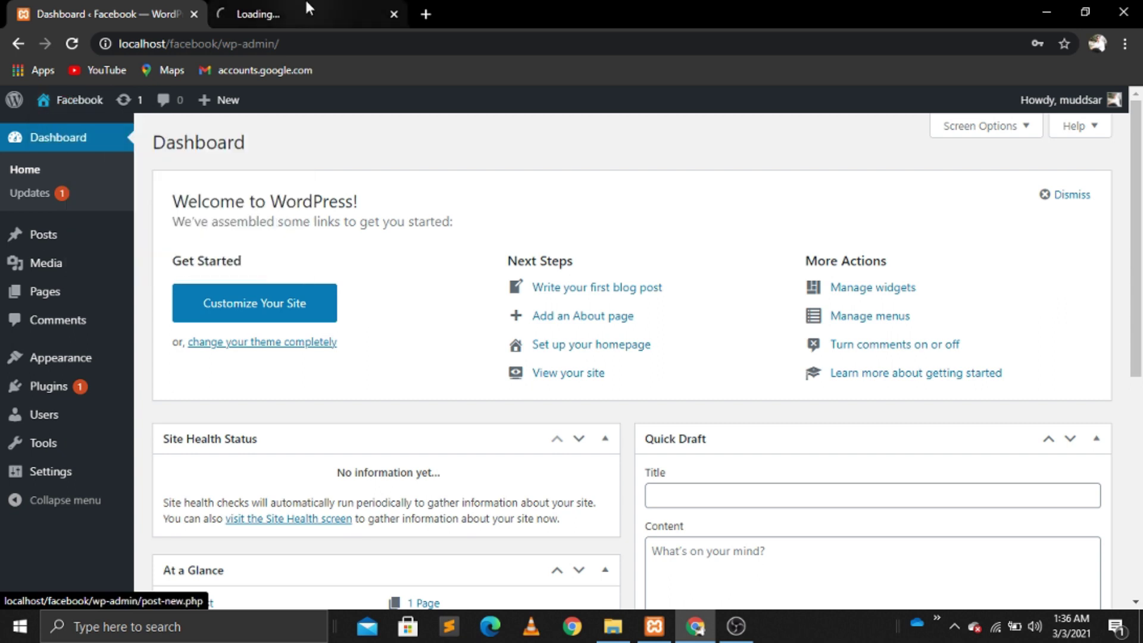
click(306, 8)
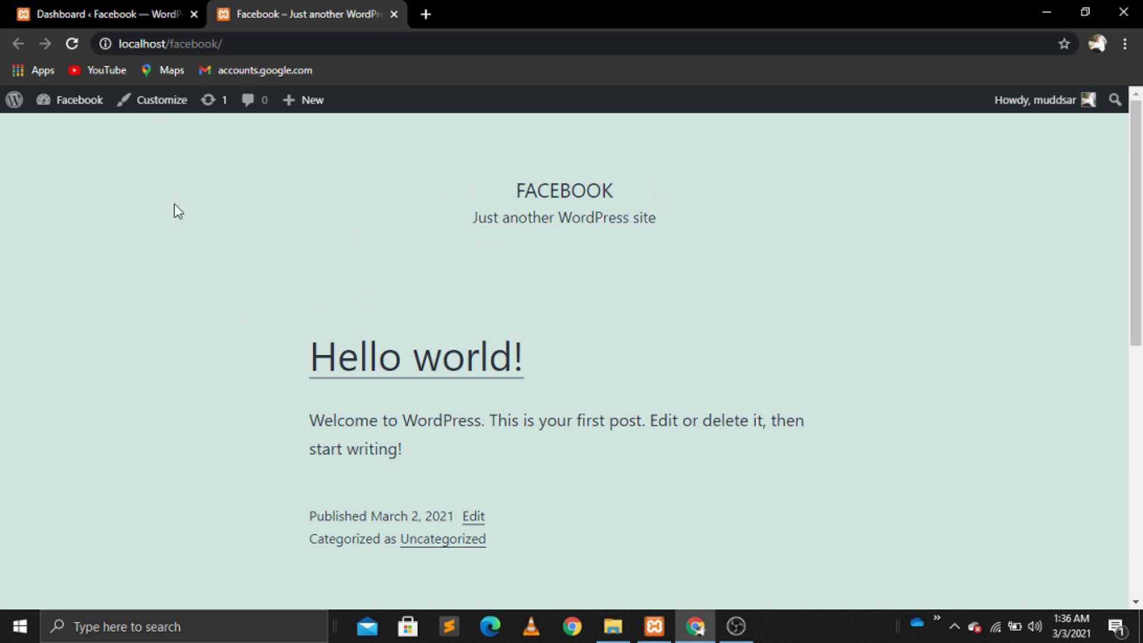
click(135, 2)
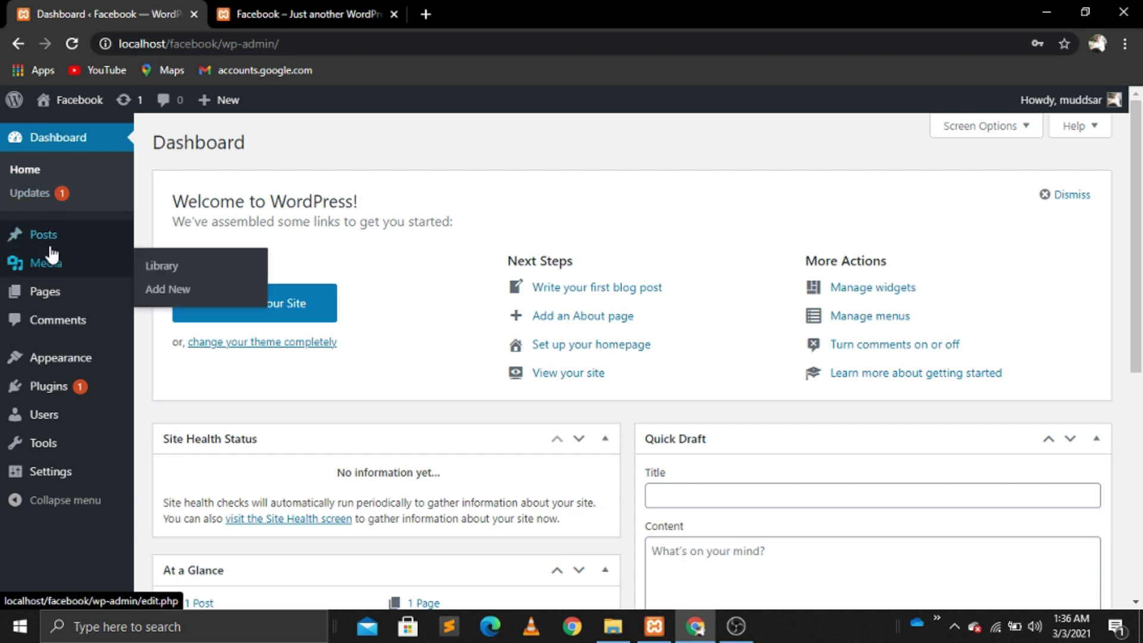
mouse_move(62, 250)
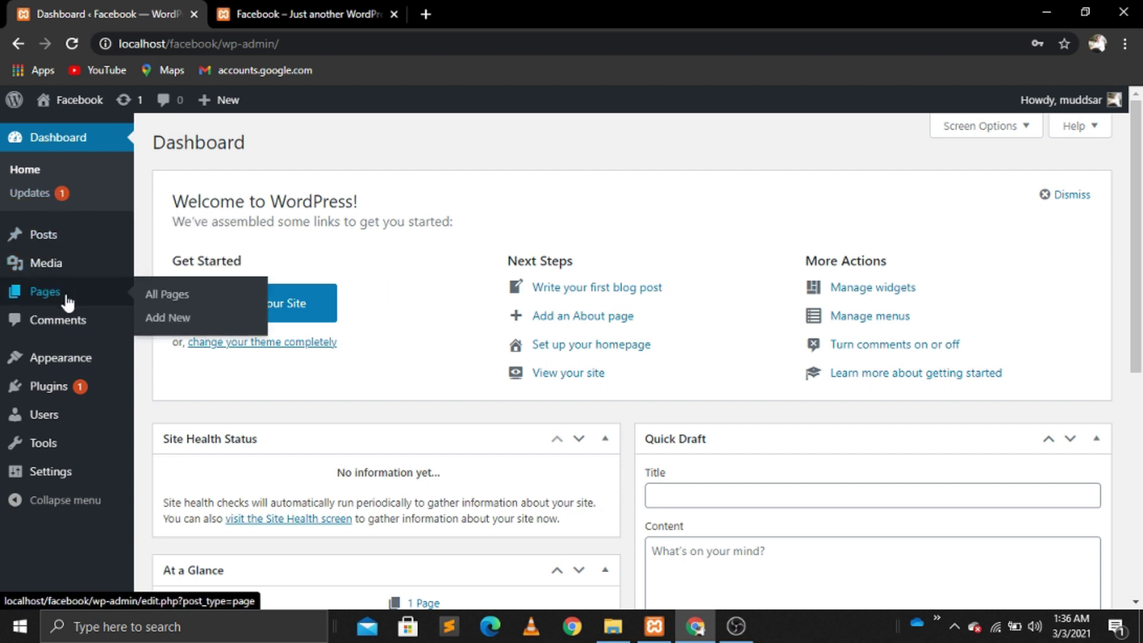
mouse_move(76, 368)
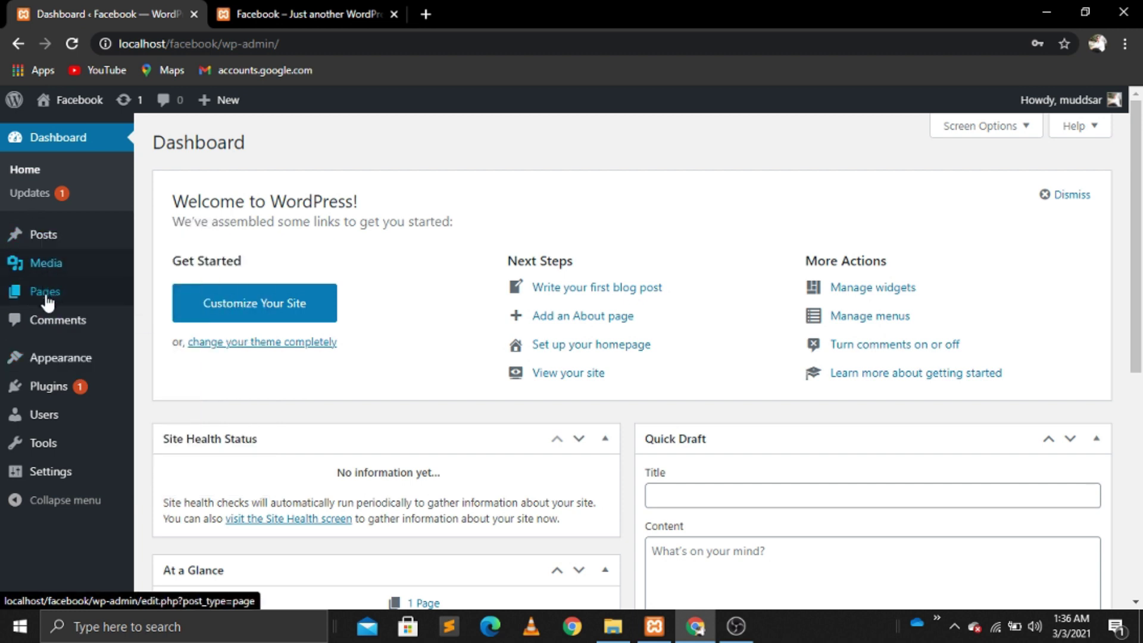
mouse_move(48, 303)
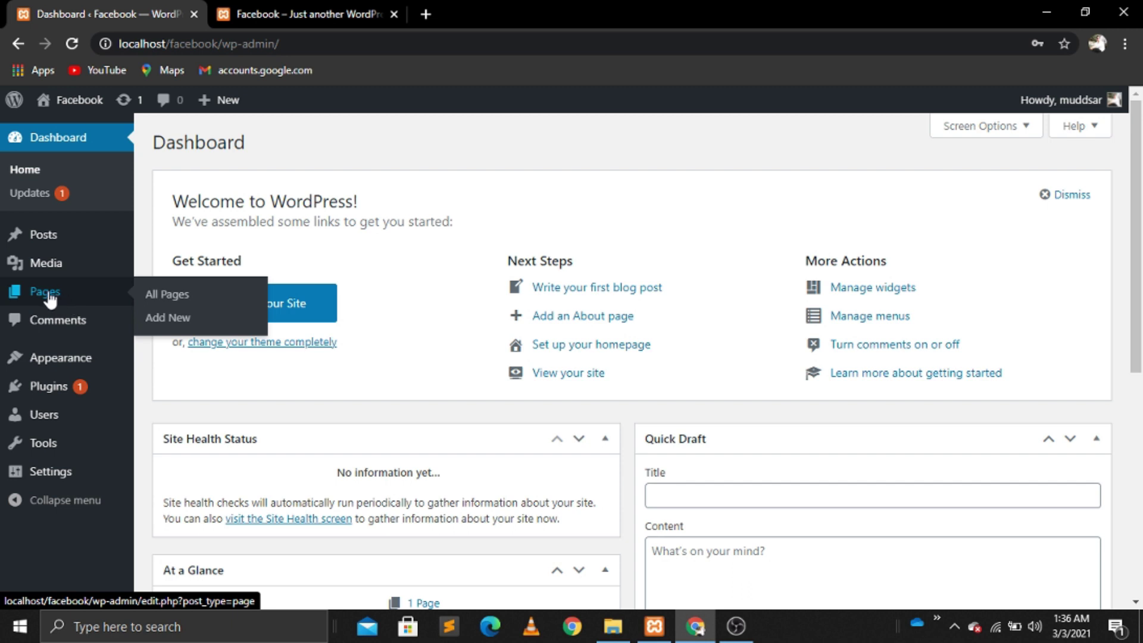
mouse_move(56, 273)
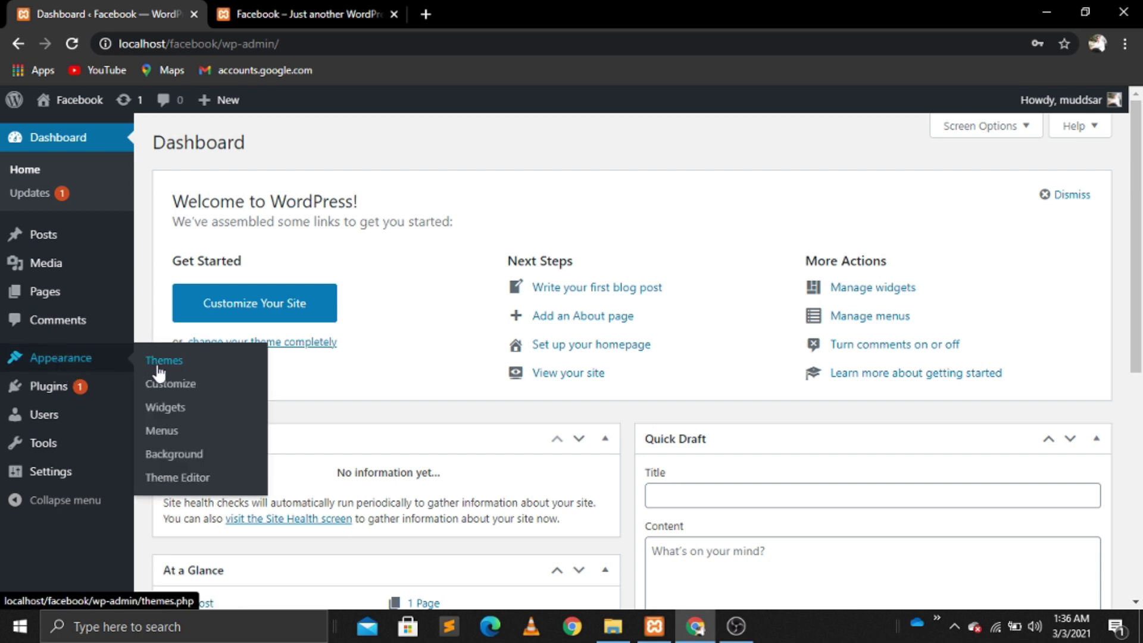
Step: Search the theme directory for 'buddyx', then install and activate the BuddyX theme
click(159, 373)
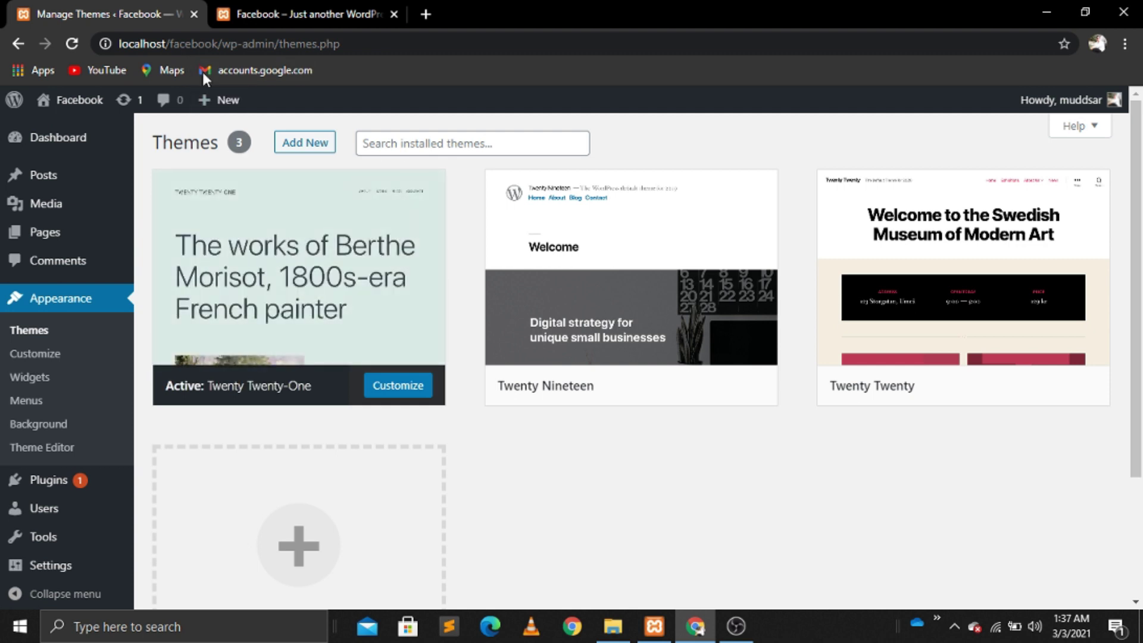
click(309, 150)
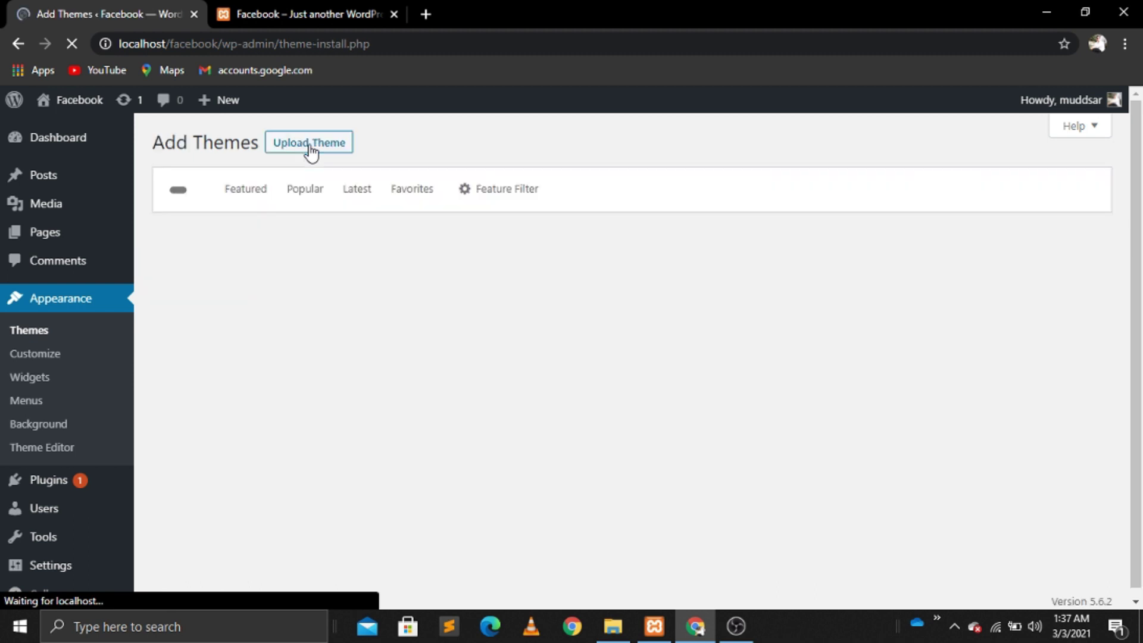
click(908, 196)
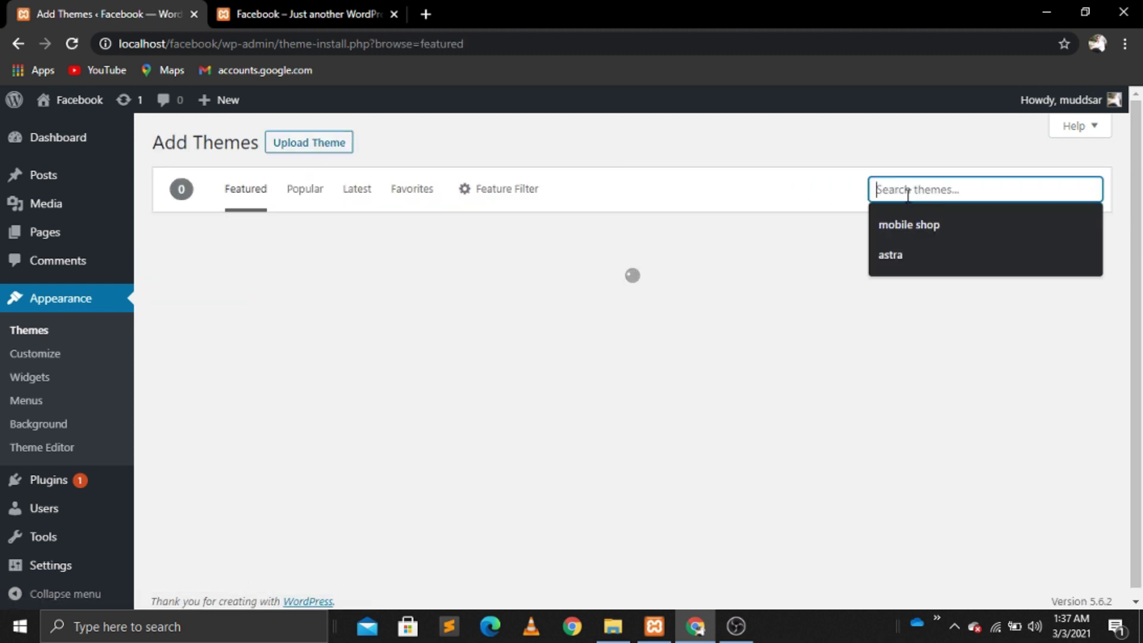
text(buu)
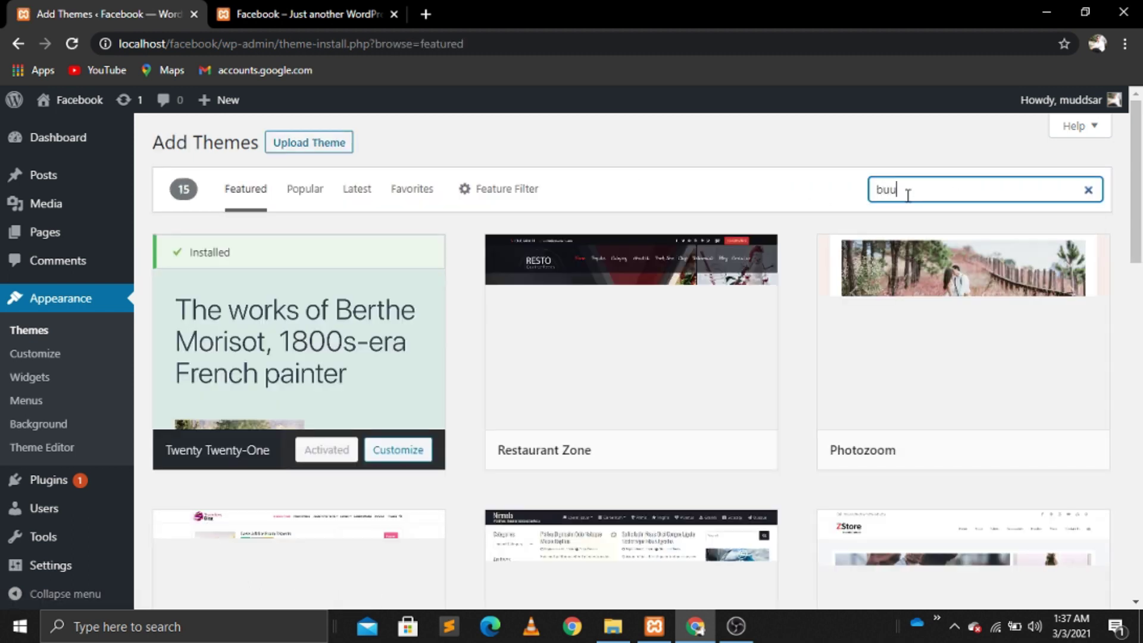
text(ddy)
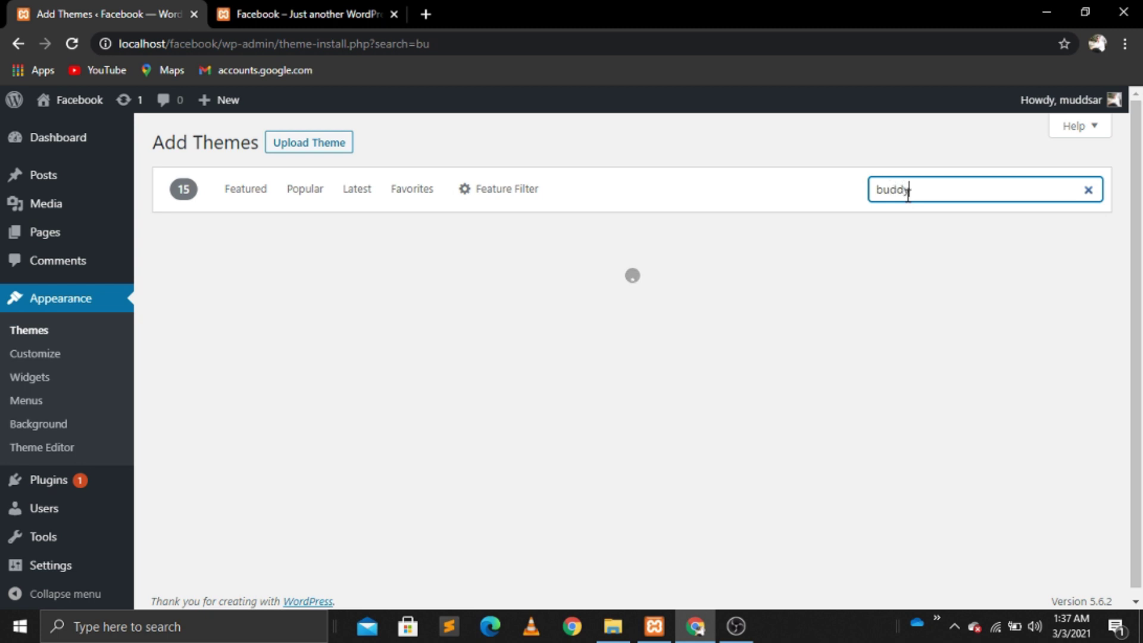
text(x)
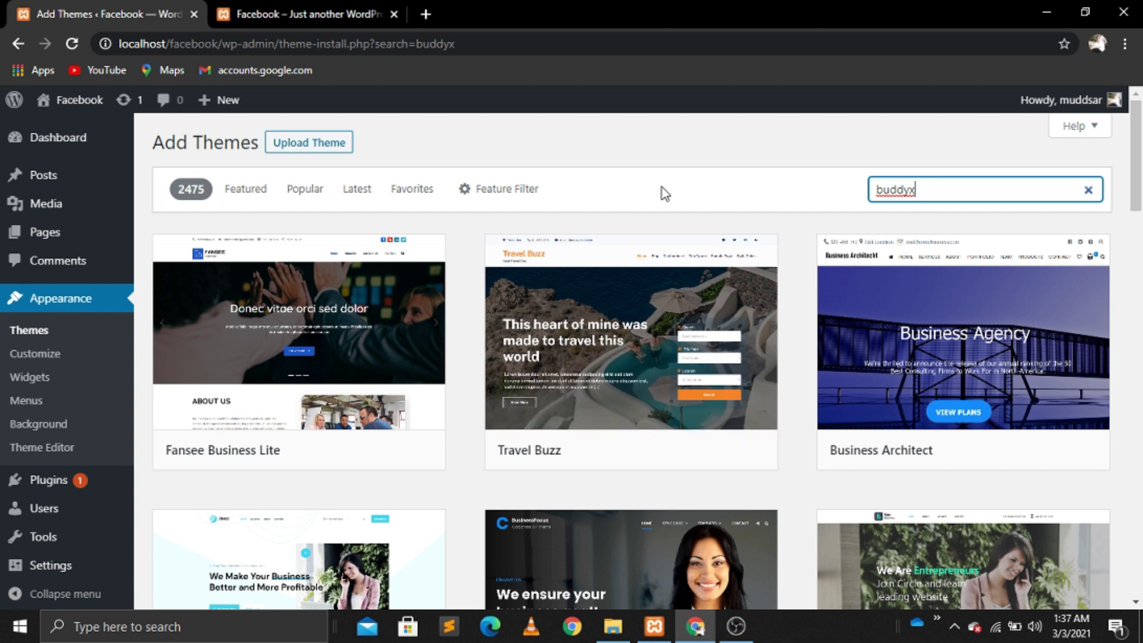
click(72, 46)
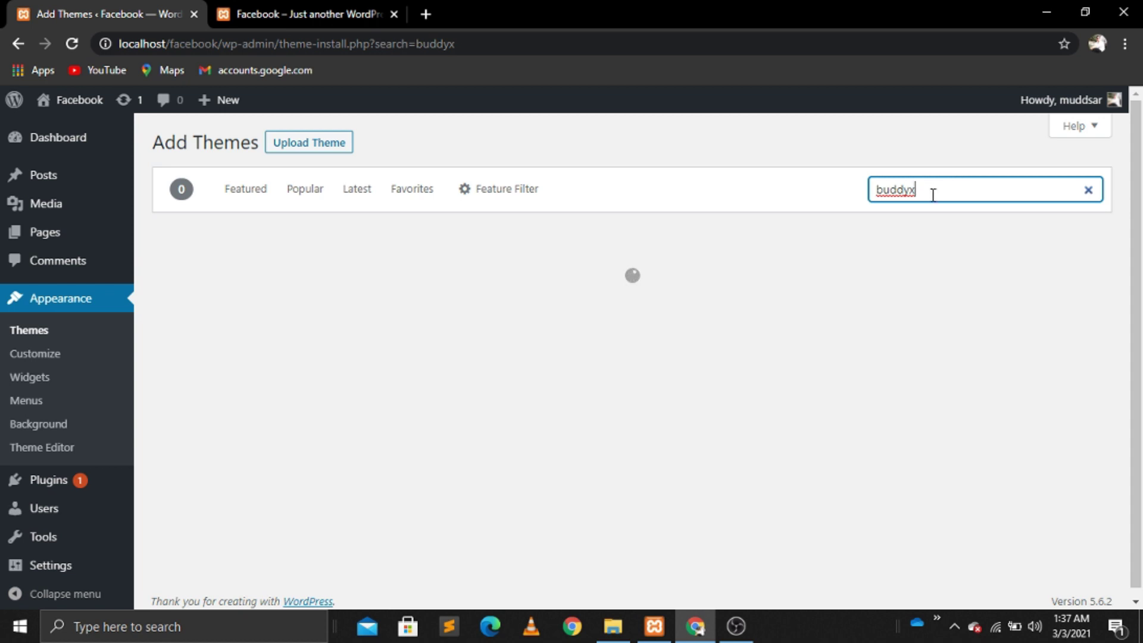
mouse_move(298, 315)
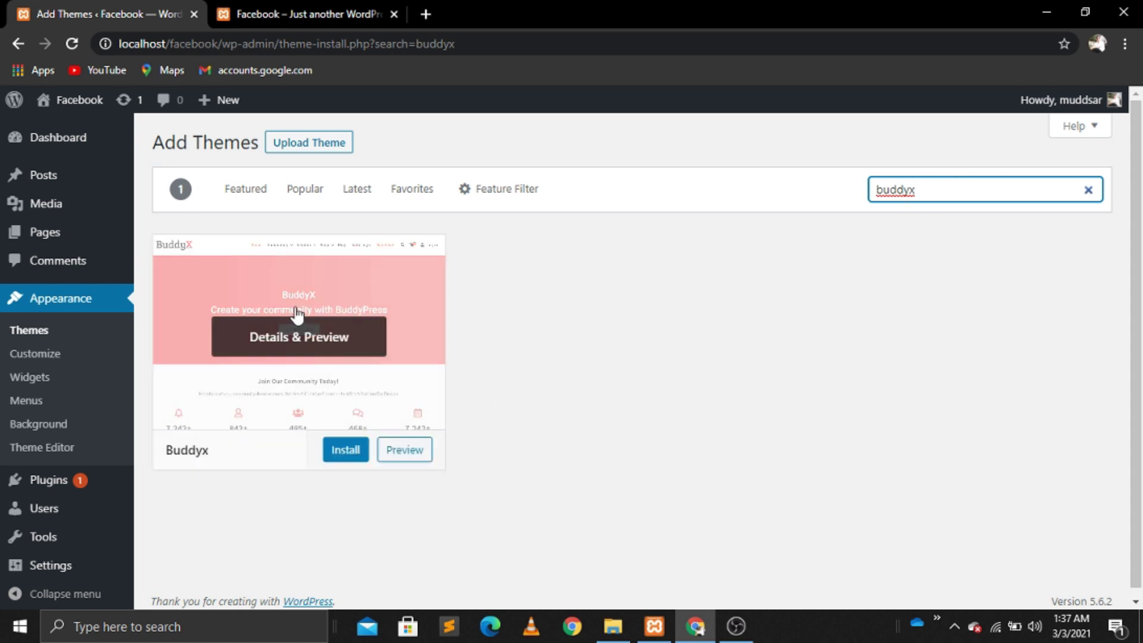
click(346, 452)
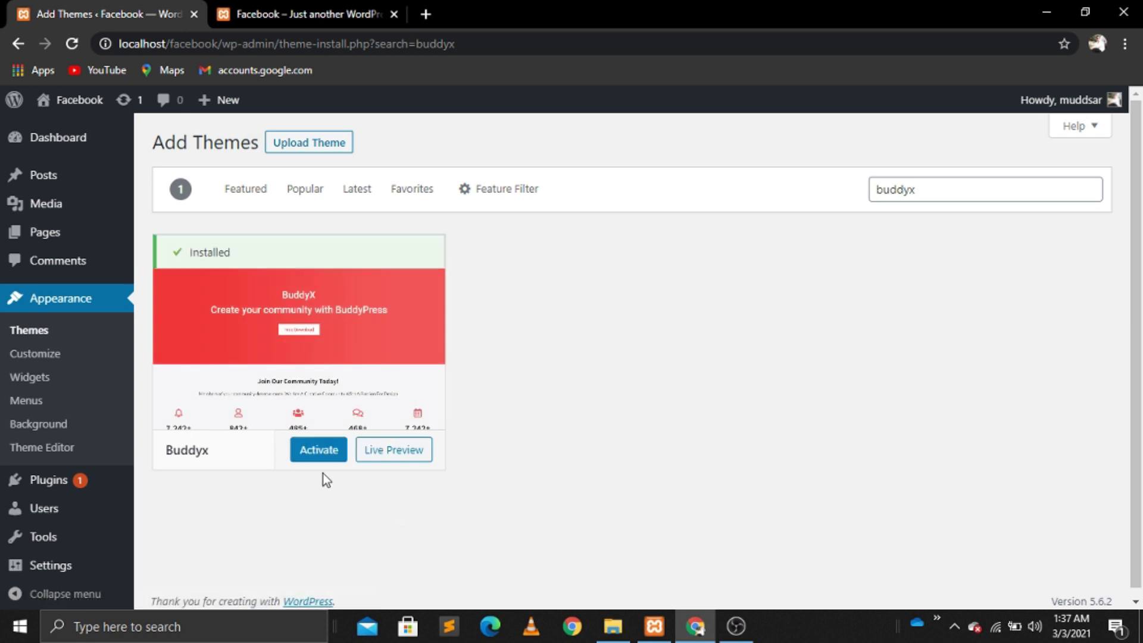
click(326, 457)
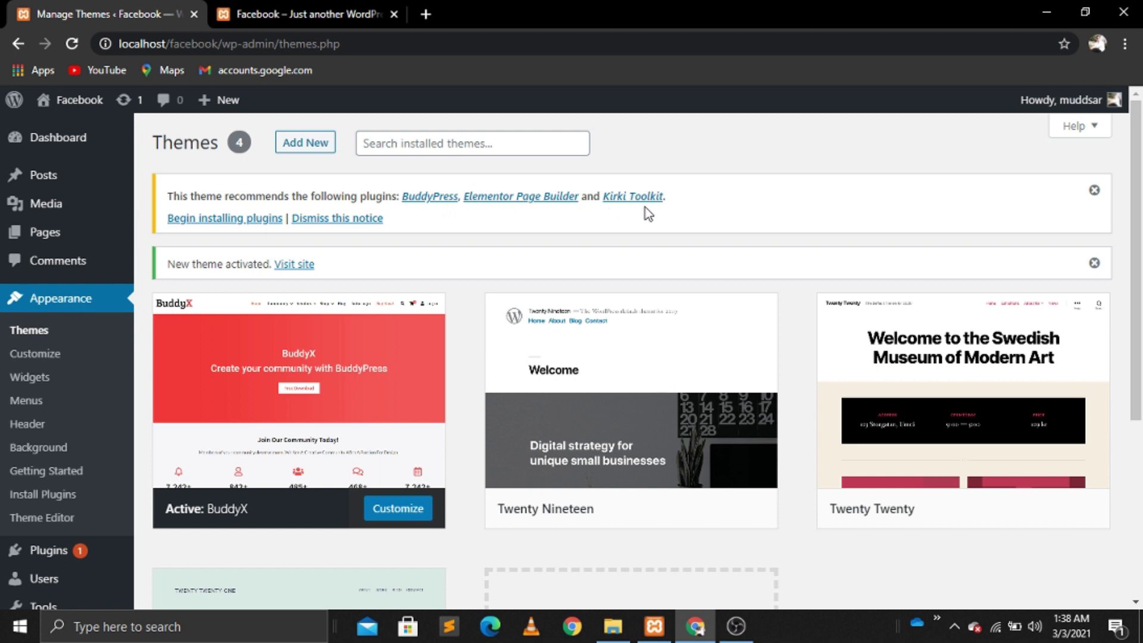
Step: Bulk-install the three recommended plugins: BuddyPress, Elementor and Kirki Toolkit
click(228, 219)
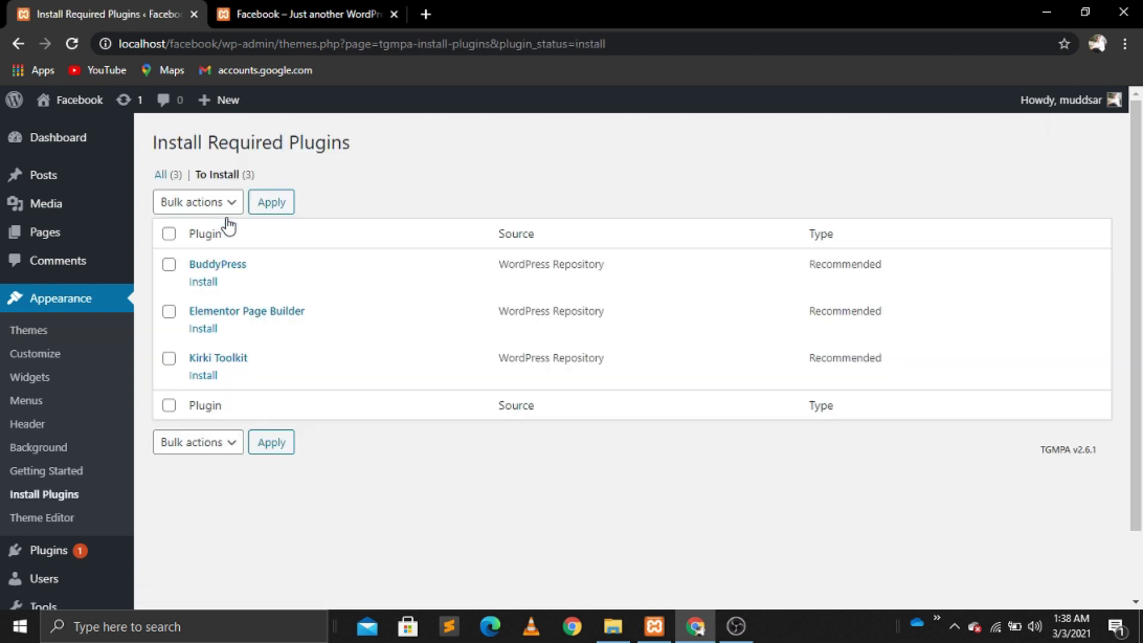
click(169, 237)
click(232, 208)
click(204, 239)
click(270, 209)
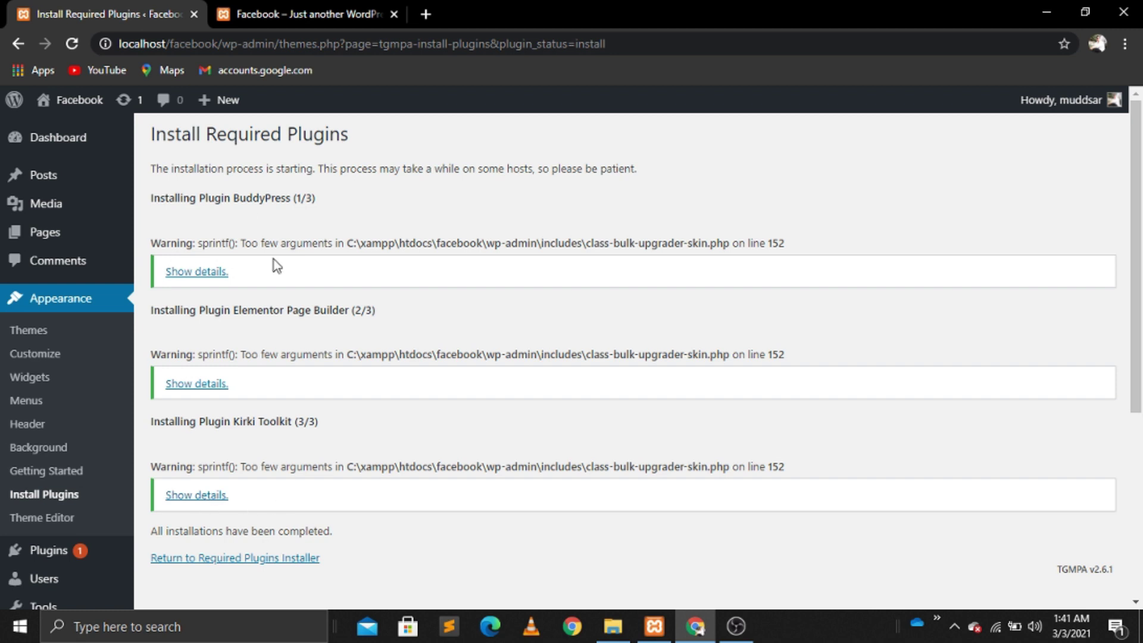
Step: Bulk-activate all three installed plugins from the required plugins list
click(69, 46)
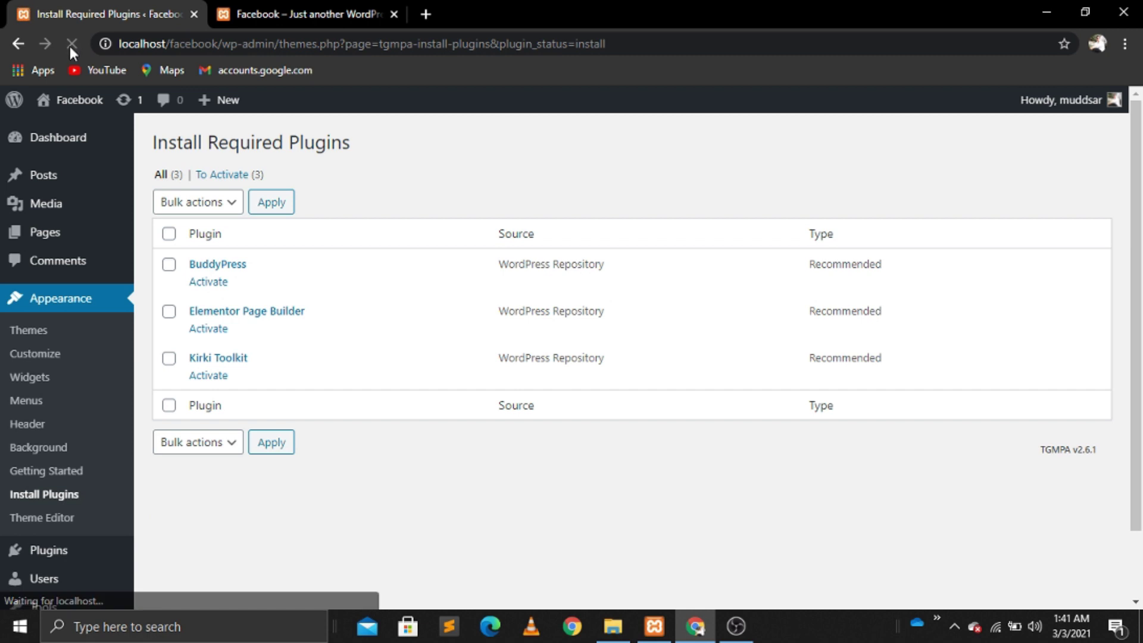
click(169, 234)
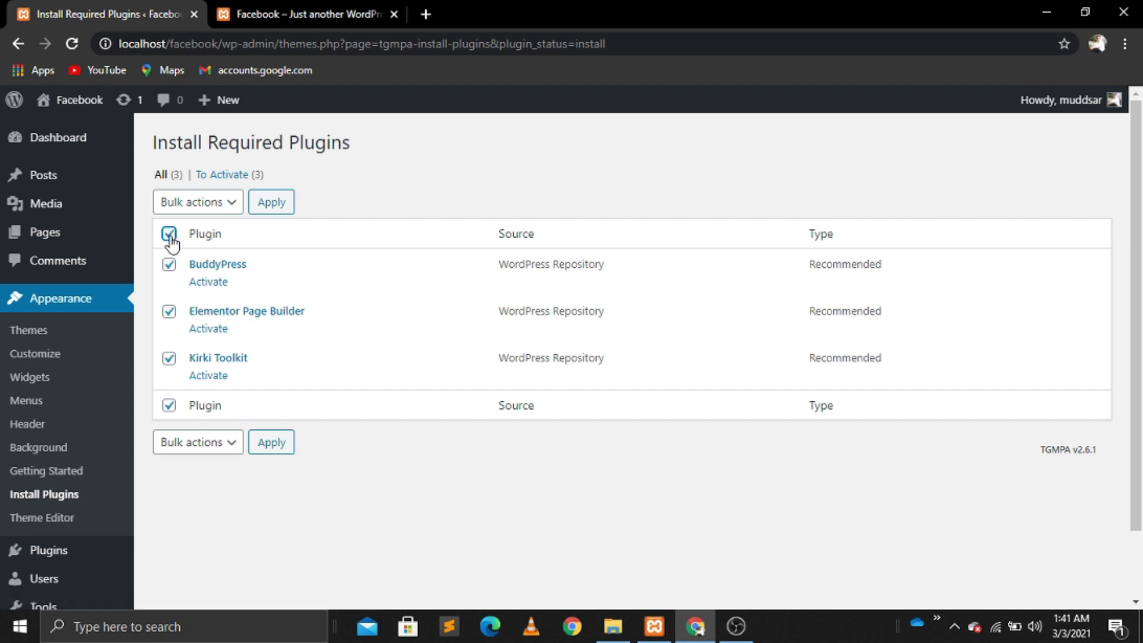
click(230, 215)
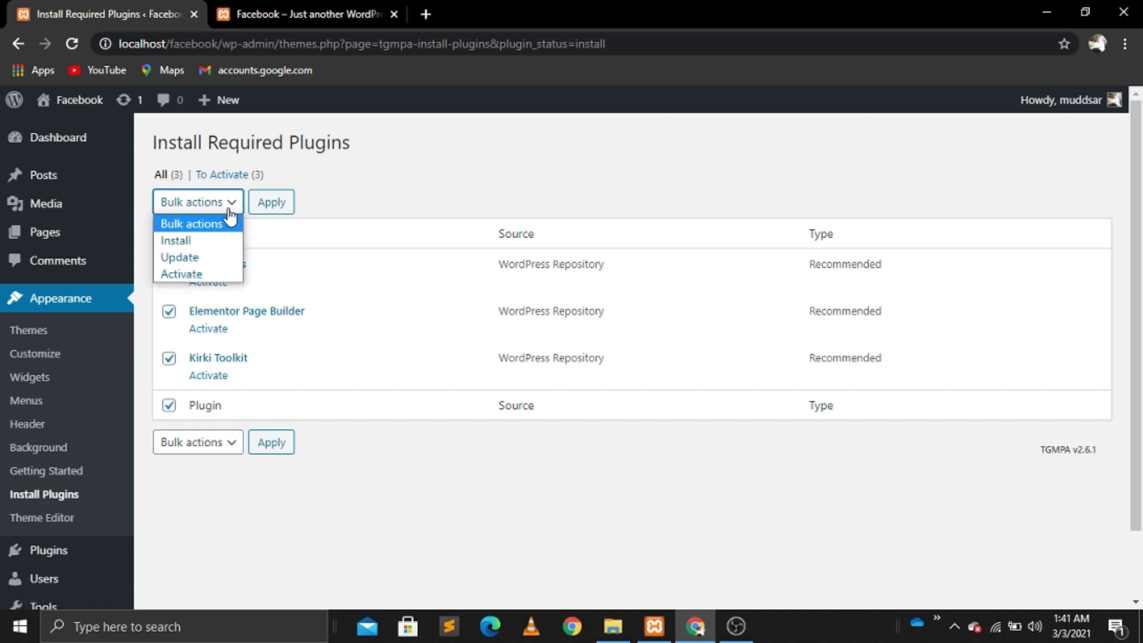
click(193, 275)
click(276, 203)
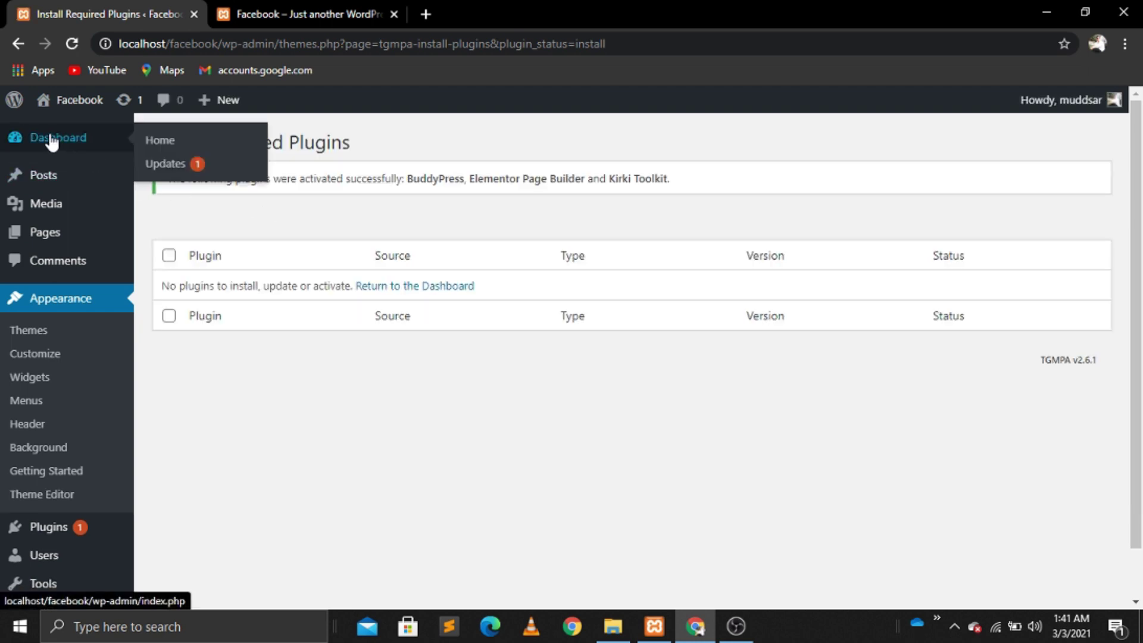
Step: Skip Elementor's getting-started screen, go to Plugins > Add New, and reload the live site in BuddyX
click(72, 146)
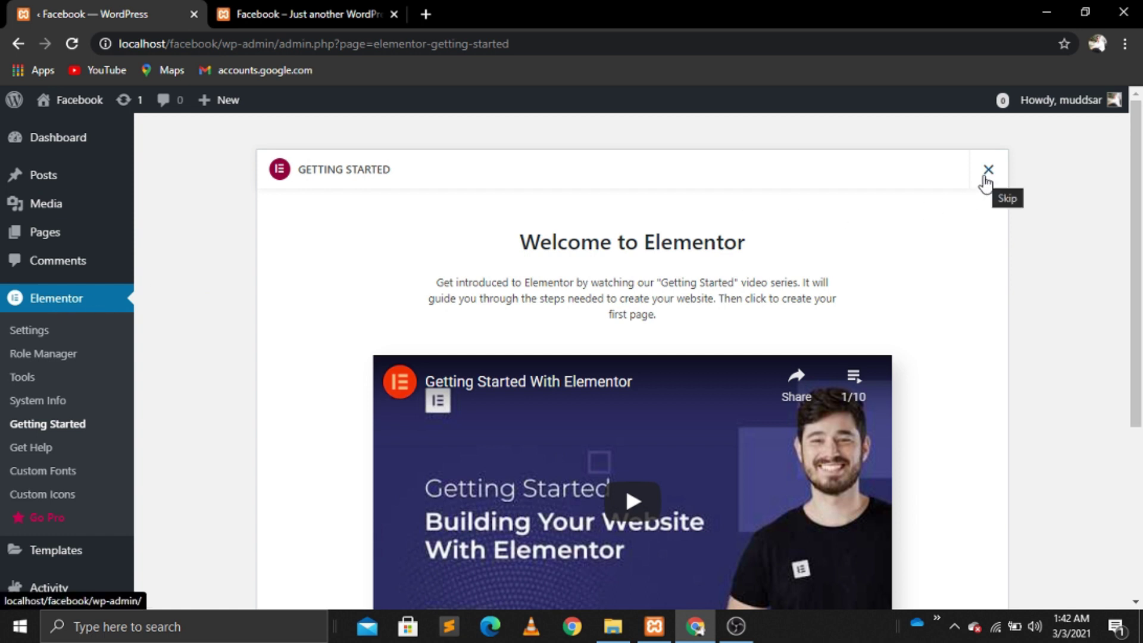
click(988, 172)
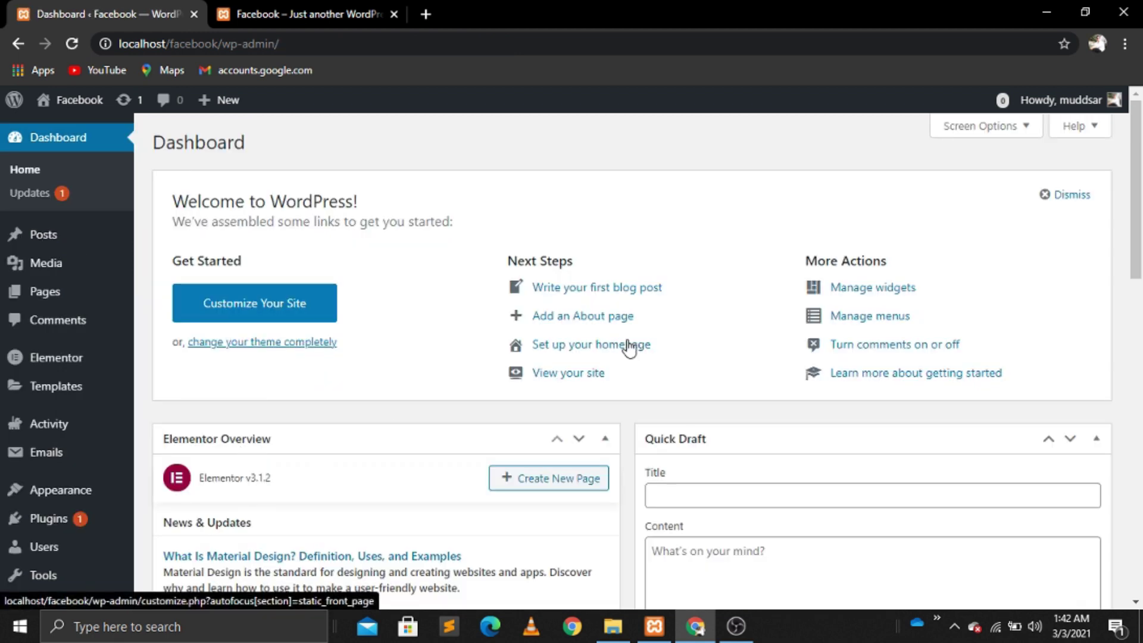
mouse_move(50, 519)
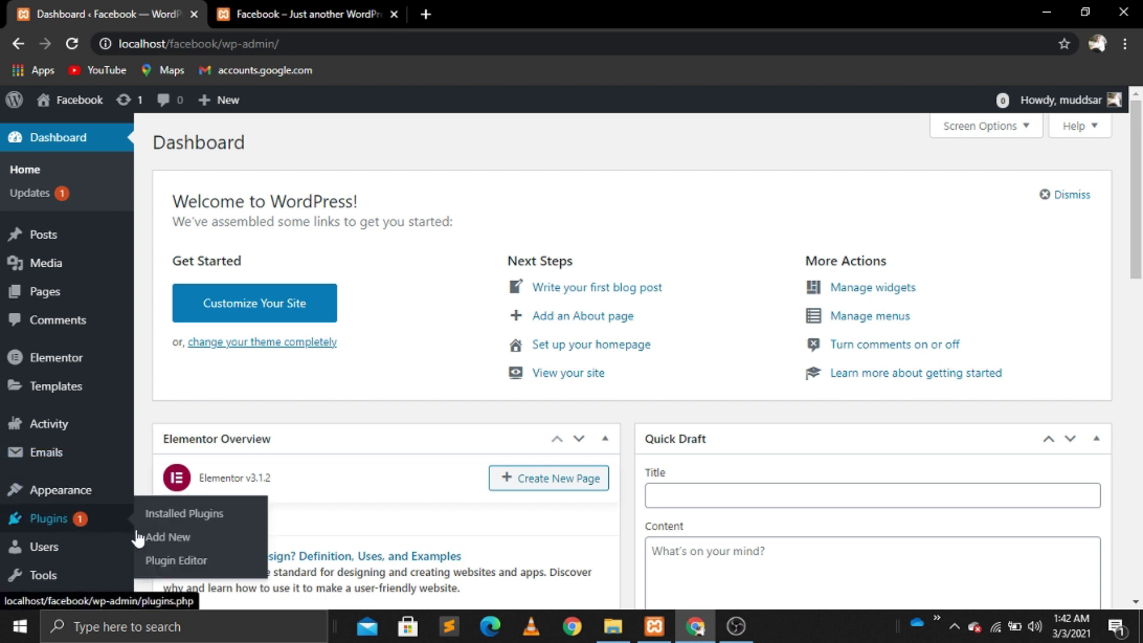
click(168, 538)
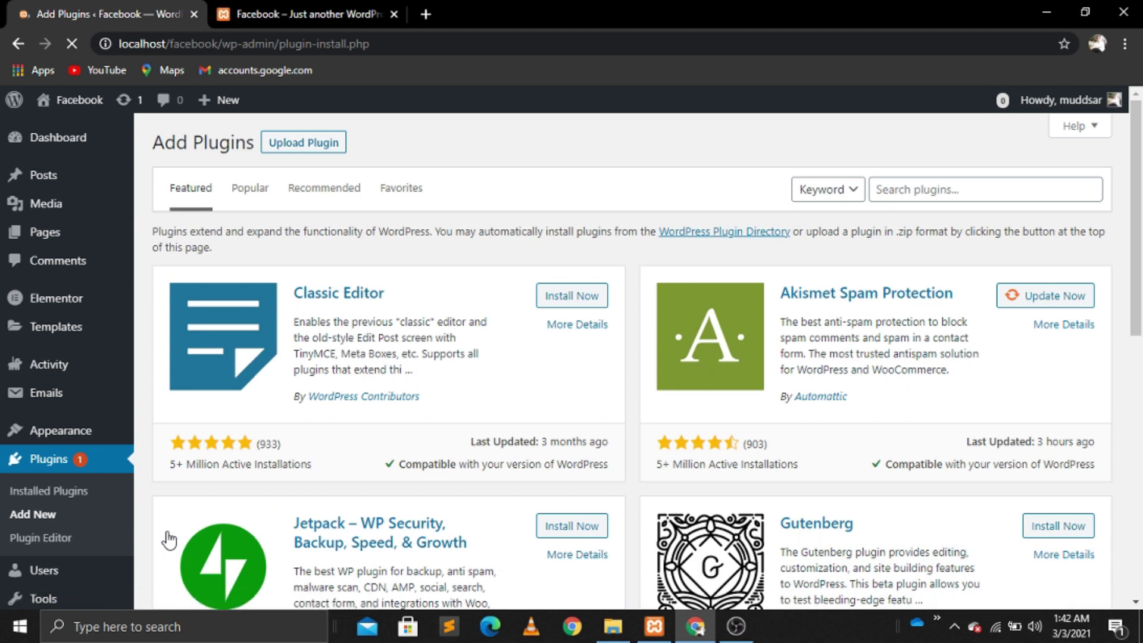
click(292, 13)
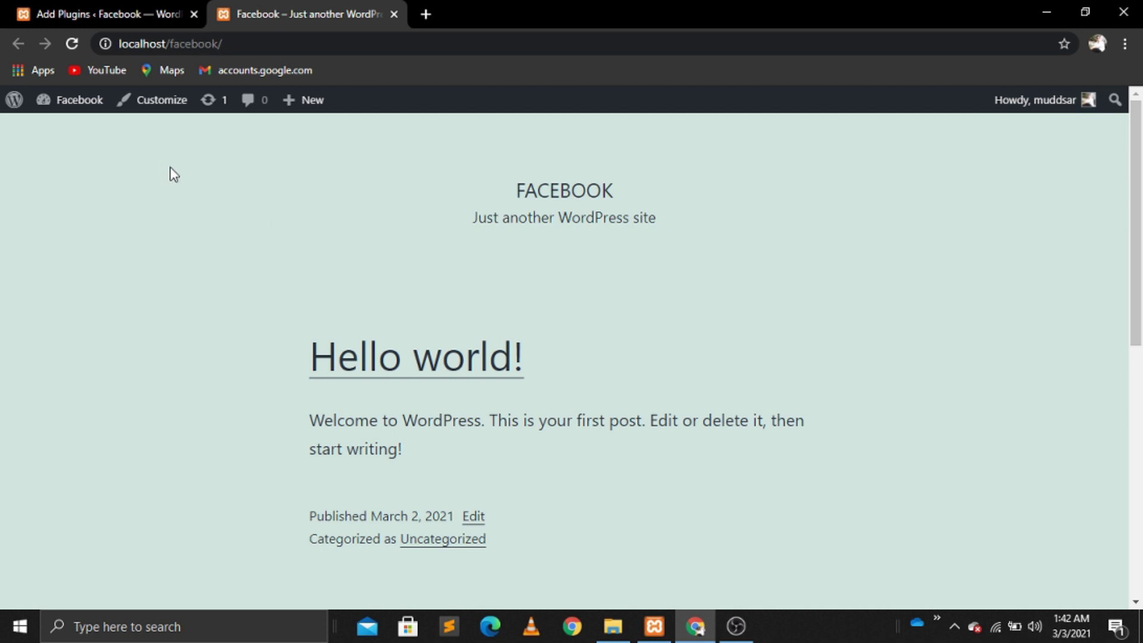
click(71, 46)
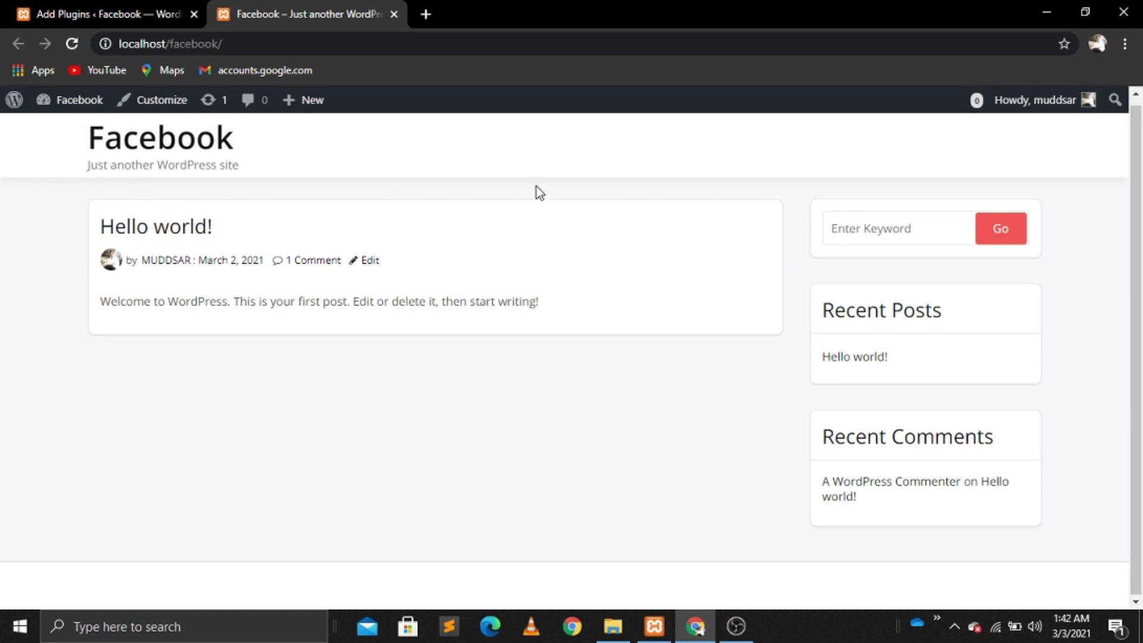
Step: Search plugins for 'user', then install and activate the User Registration plugin
click(70, 8)
click(911, 190)
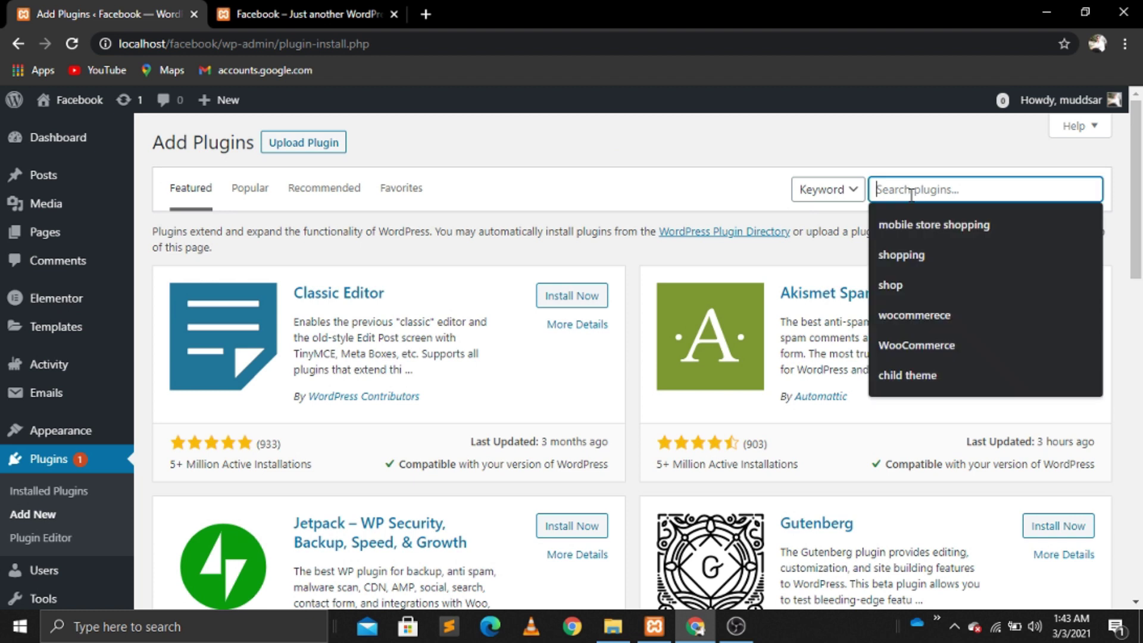
text(user)
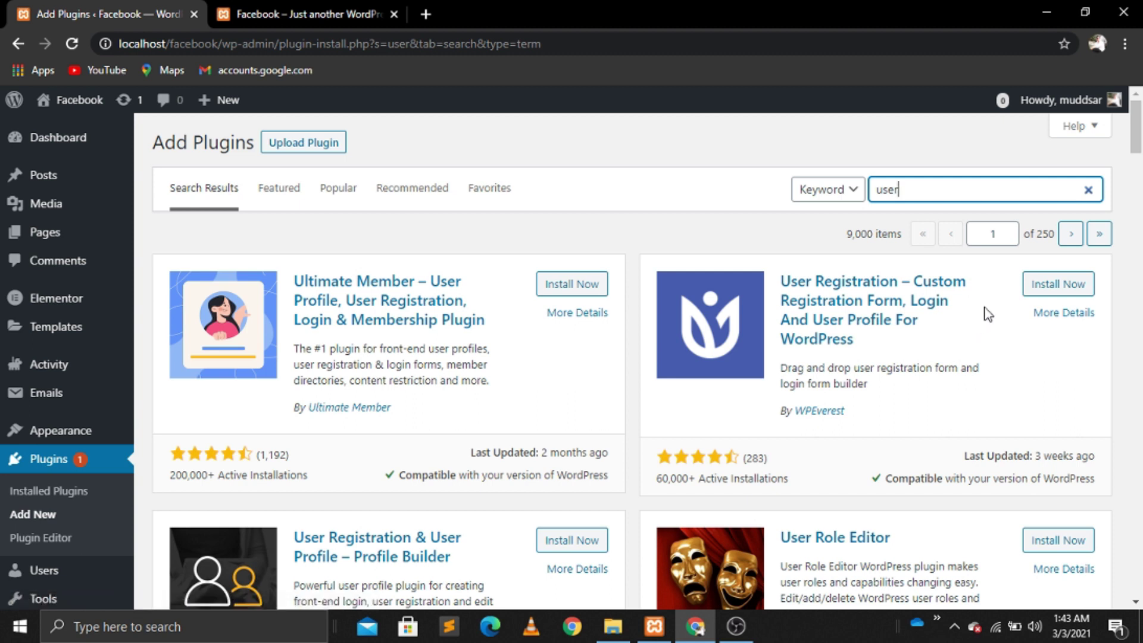
click(1060, 288)
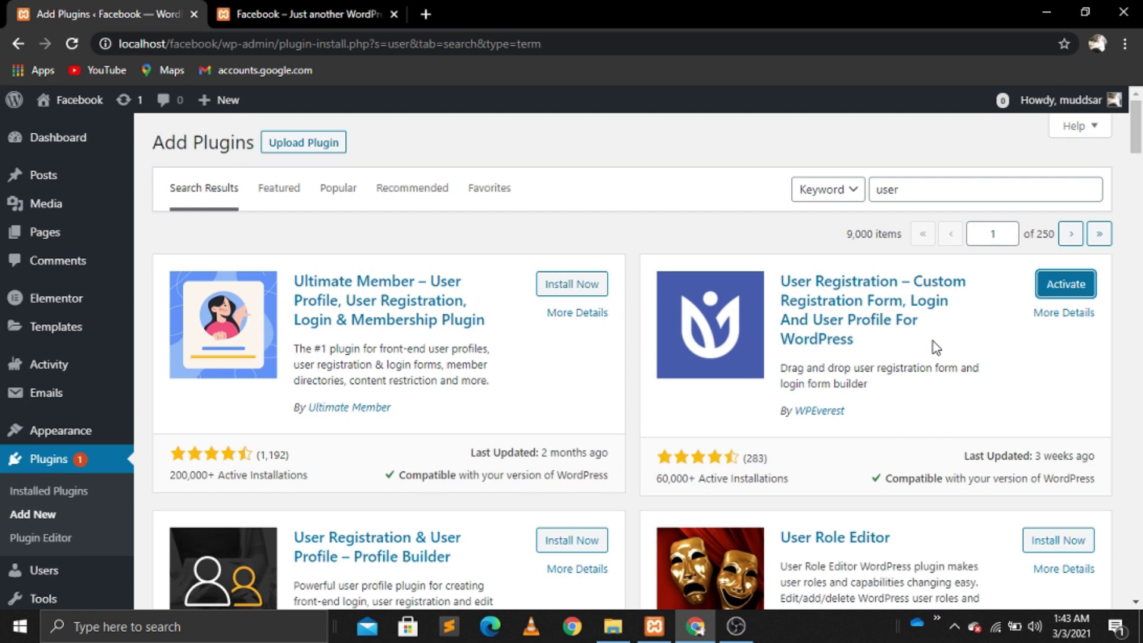
click(1073, 291)
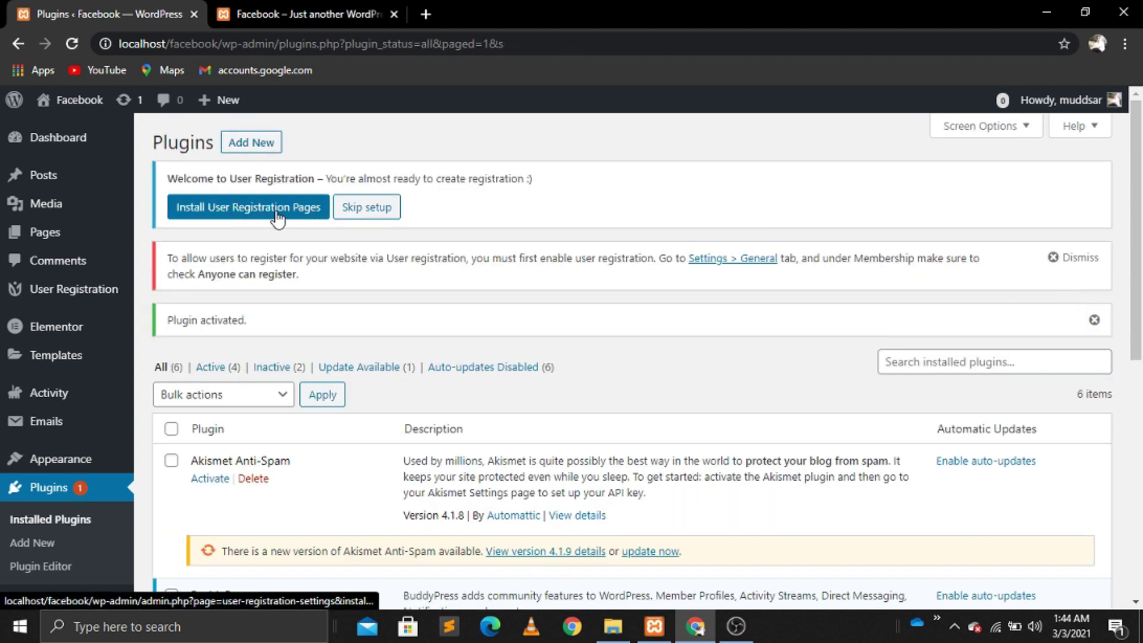
Step: Create the User Registration pages and show the All Pages list
click(258, 218)
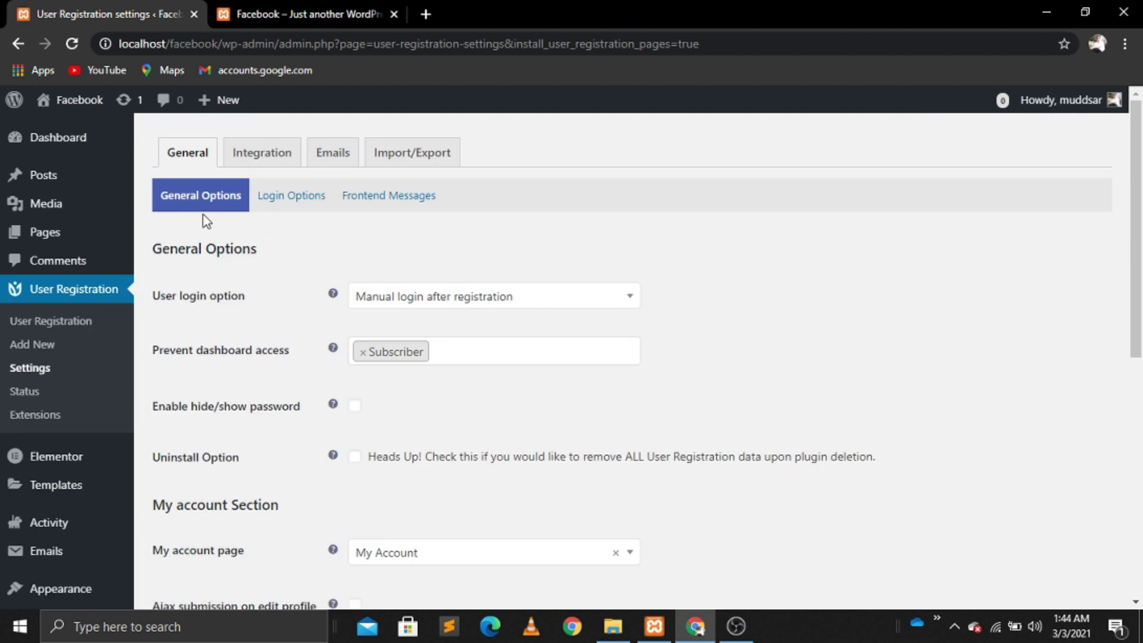
mouse_move(26, 239)
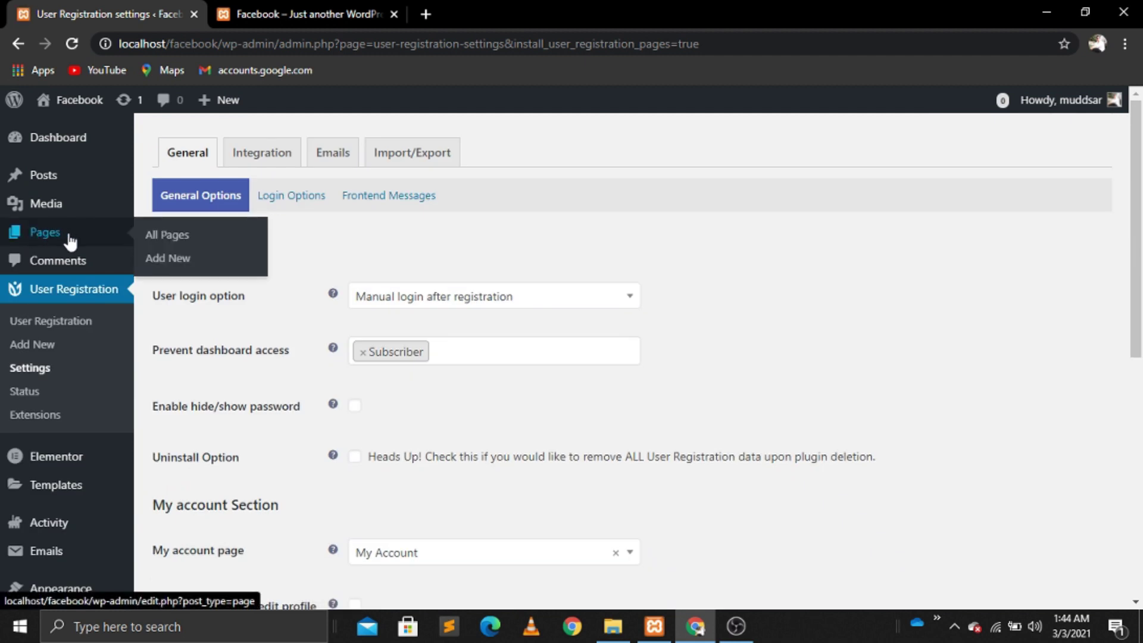
click(182, 243)
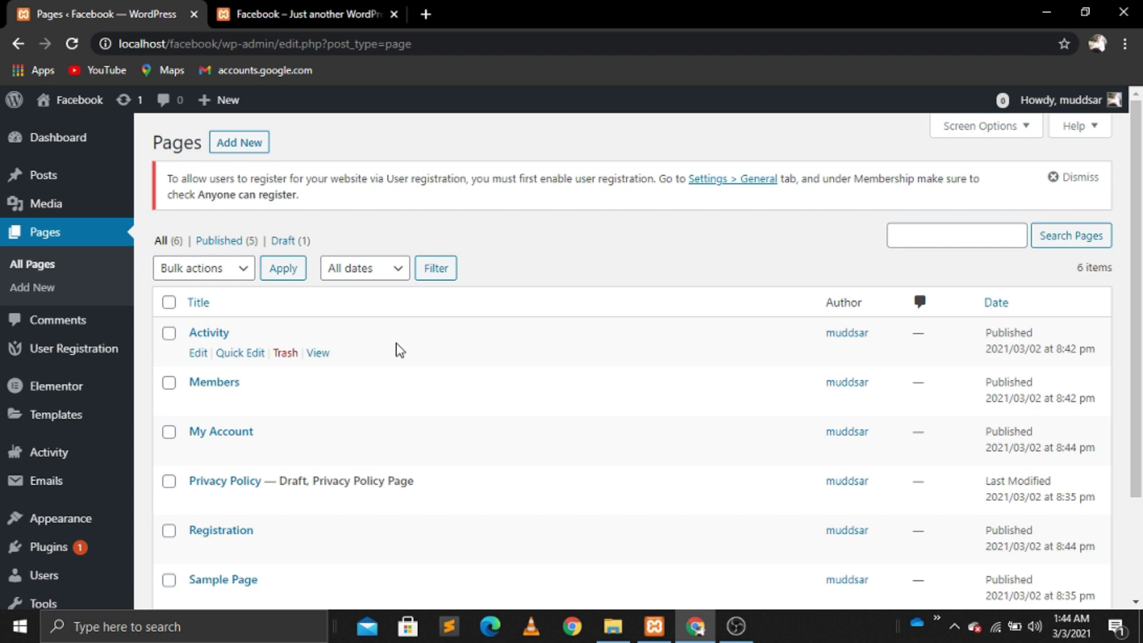
Step: Trash the Sample Page, leaving five pages in the Pages list
scroll(399, 350, down, 2)
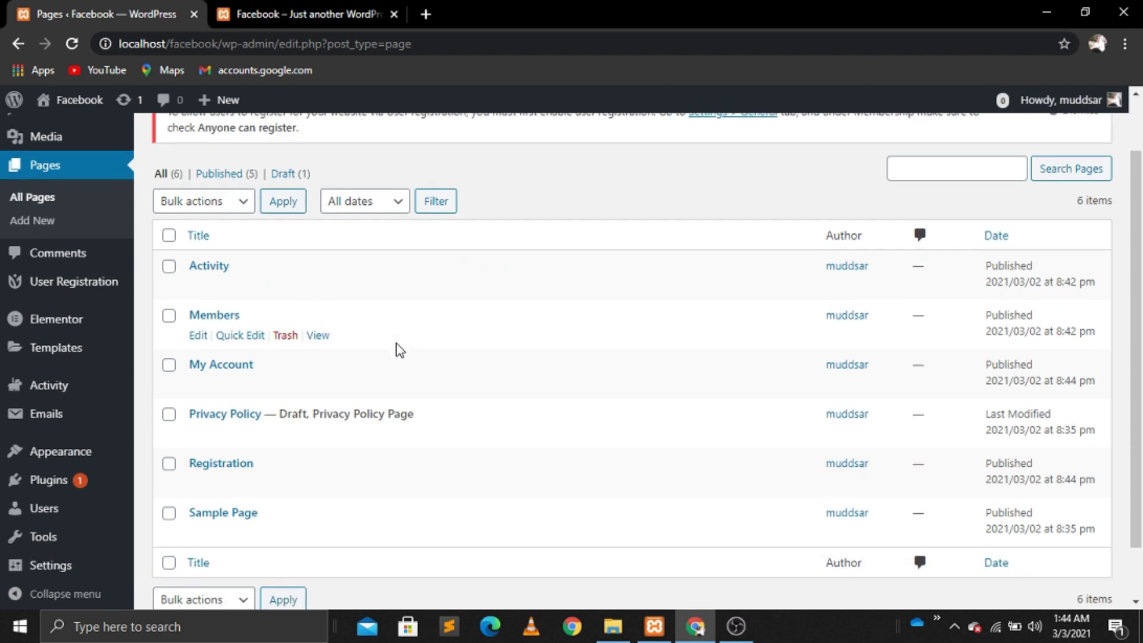
scroll(399, 350, down, 1)
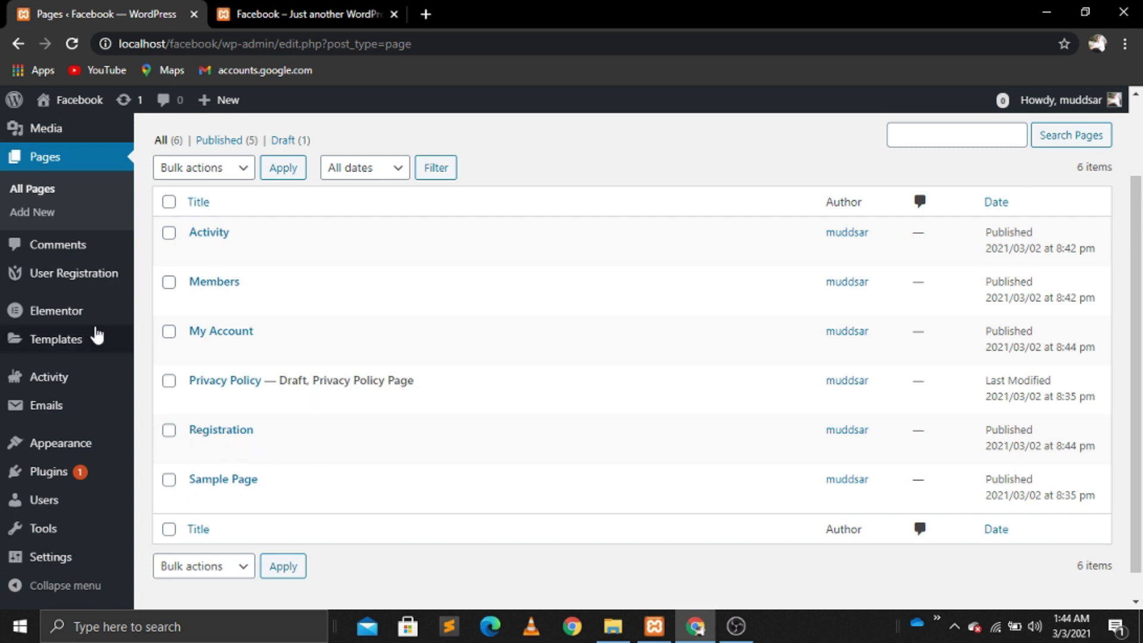
mouse_move(59, 291)
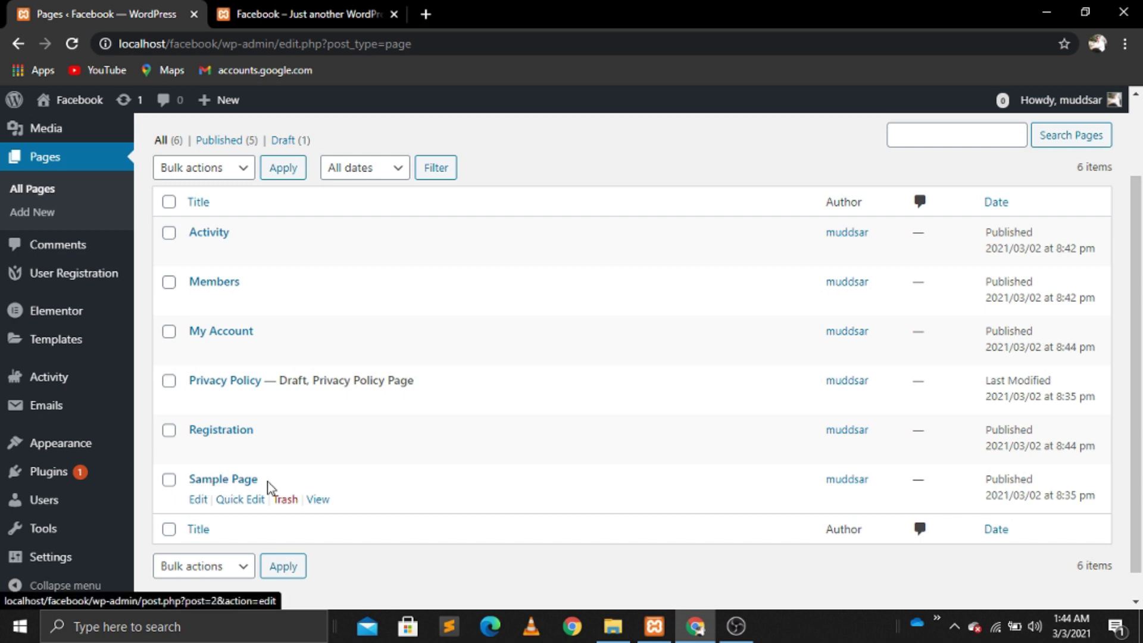
click(286, 500)
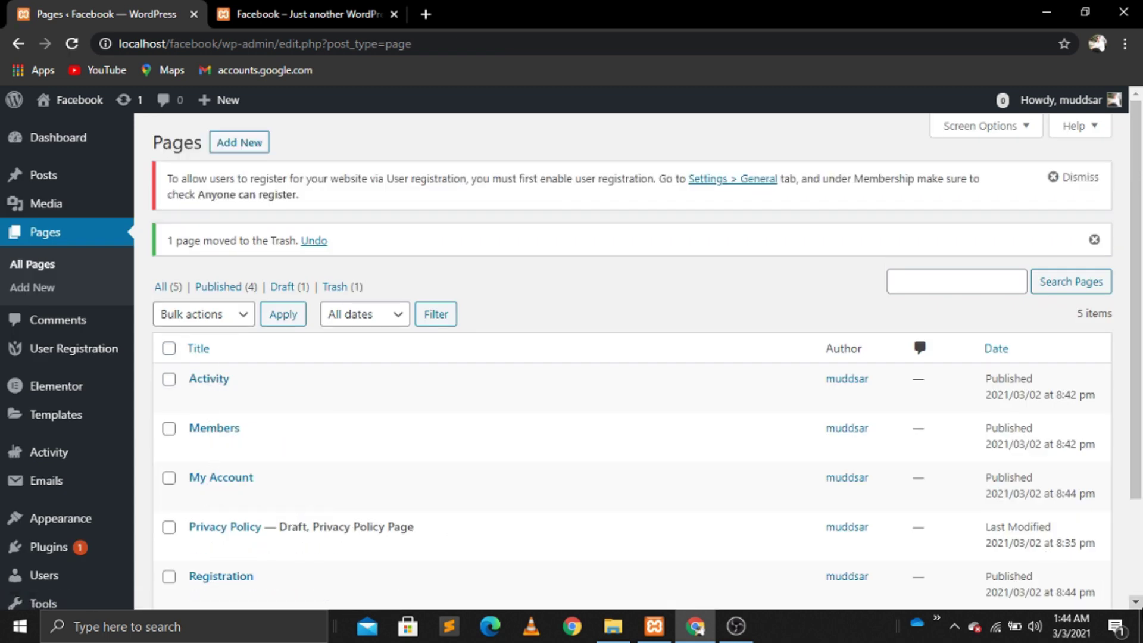
scroll(1139, 613, down, 2)
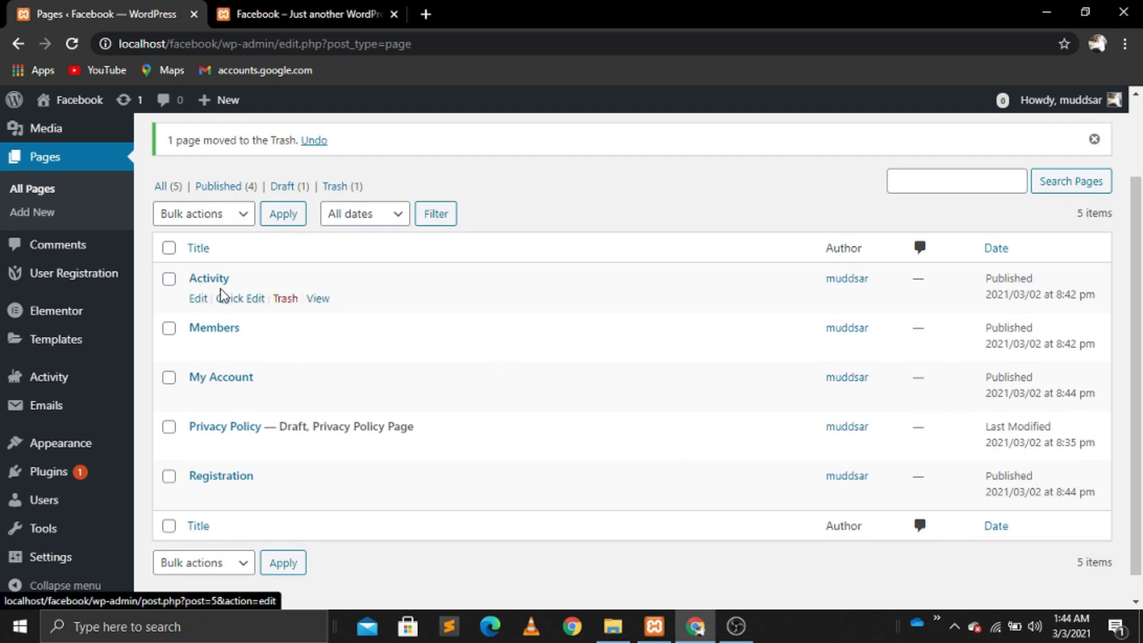
Step: Quick Edit the Activity page to title 'News Feed' with slug 'news'
click(241, 299)
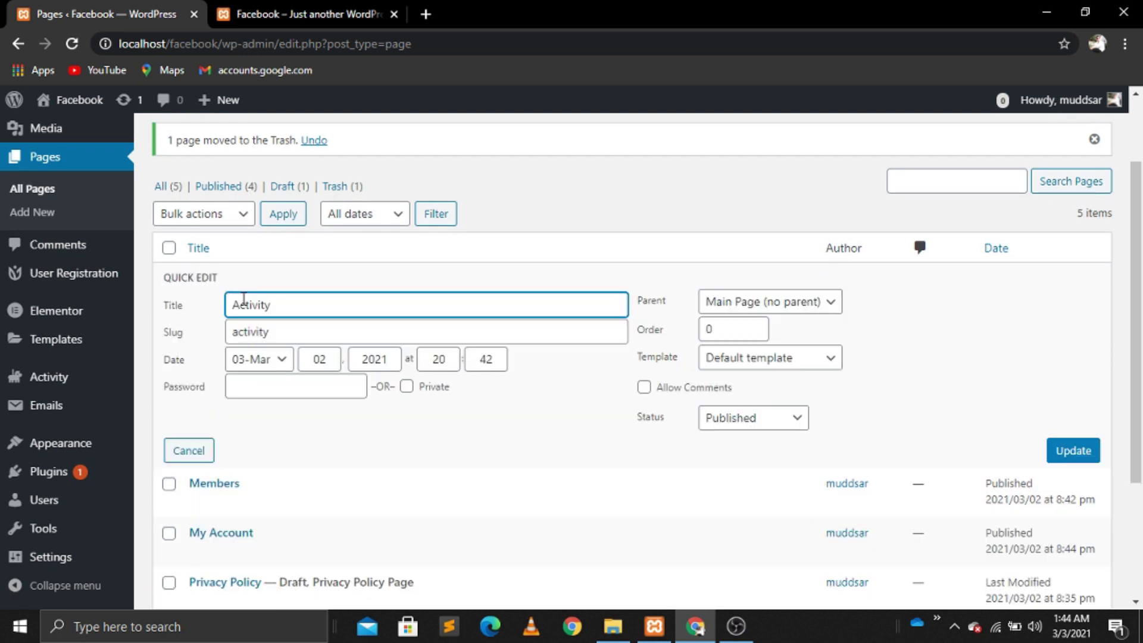
key(BackSpace)
key(BackSpace)
key(BackSpace)
key(BackSpace)
key(BackSpace)
key(BackSpace)
key(BackSpace)
text(News Feed)
click(276, 326)
key(BackSpace)
key(BackSpace)
key(BackSpace)
key(BackSpace)
key(BackSpace)
key(BackSpace)
key(BackSpace)
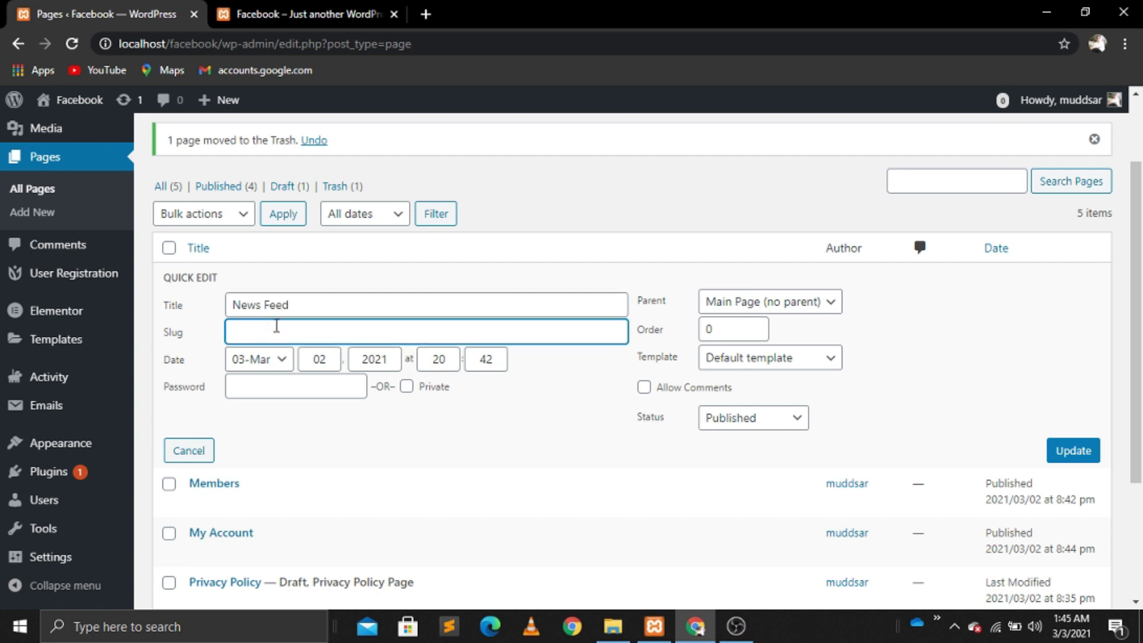
text(news)
click(1077, 460)
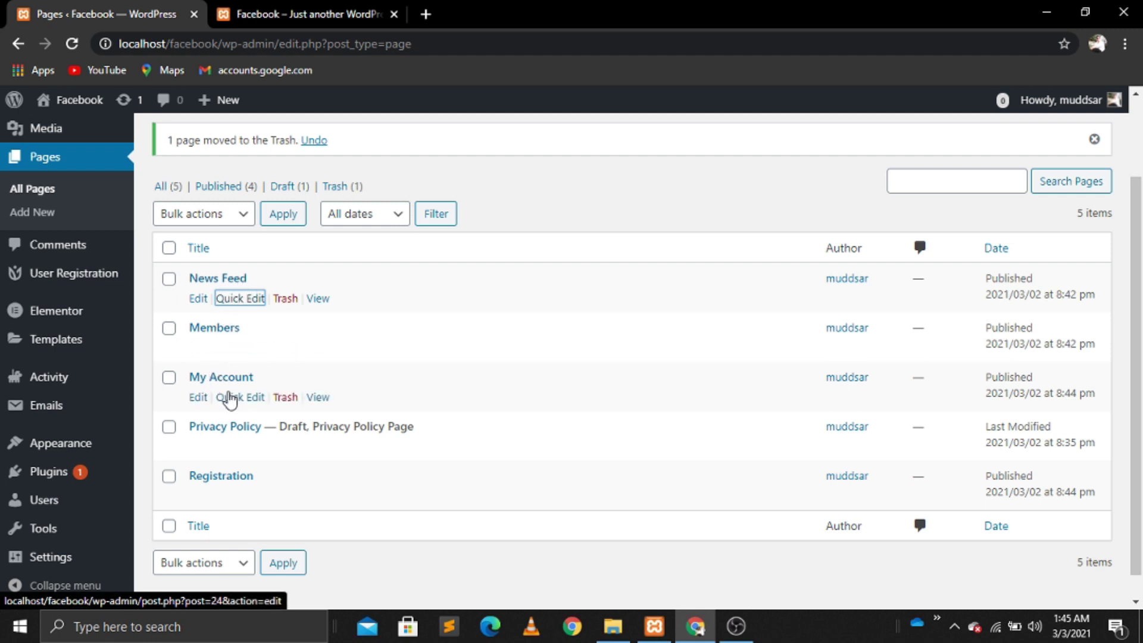
Step: Quick Edit the My Account page title to 'Account Setting'
click(237, 399)
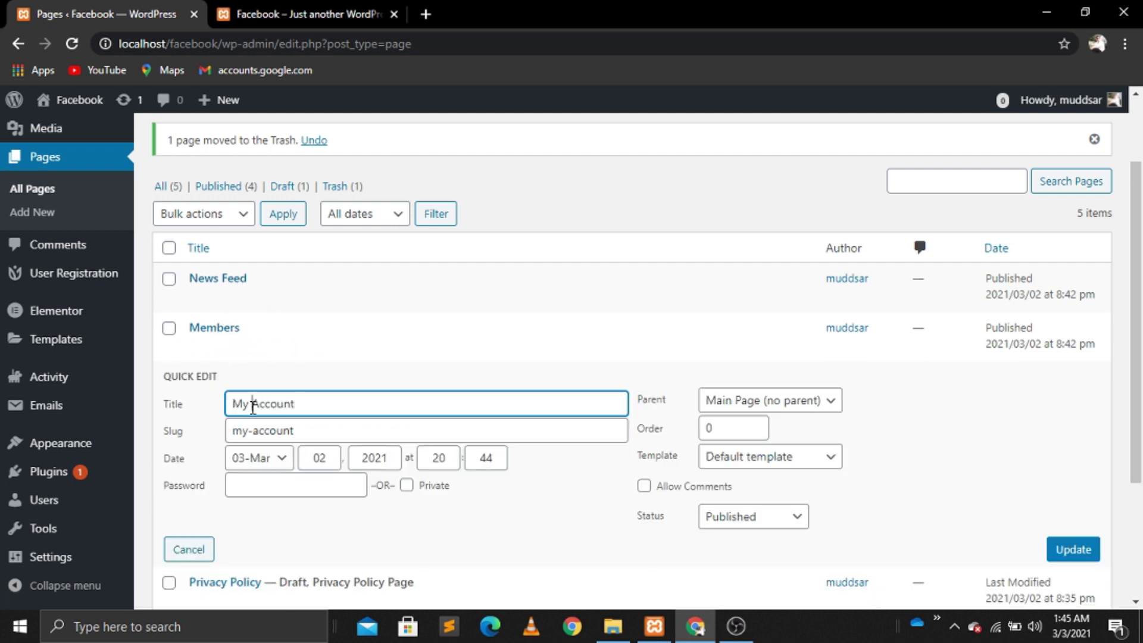
click(252, 408)
key(BackSpace)
key(BackSpace)
key(BackSpace)
click(1071, 552)
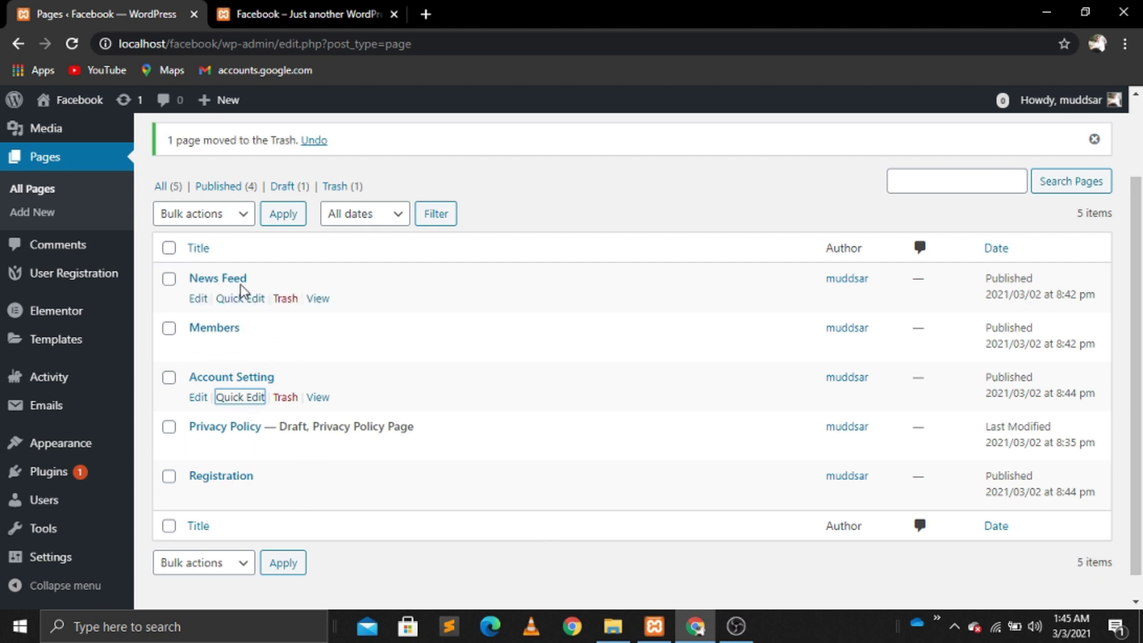
mouse_move(38, 288)
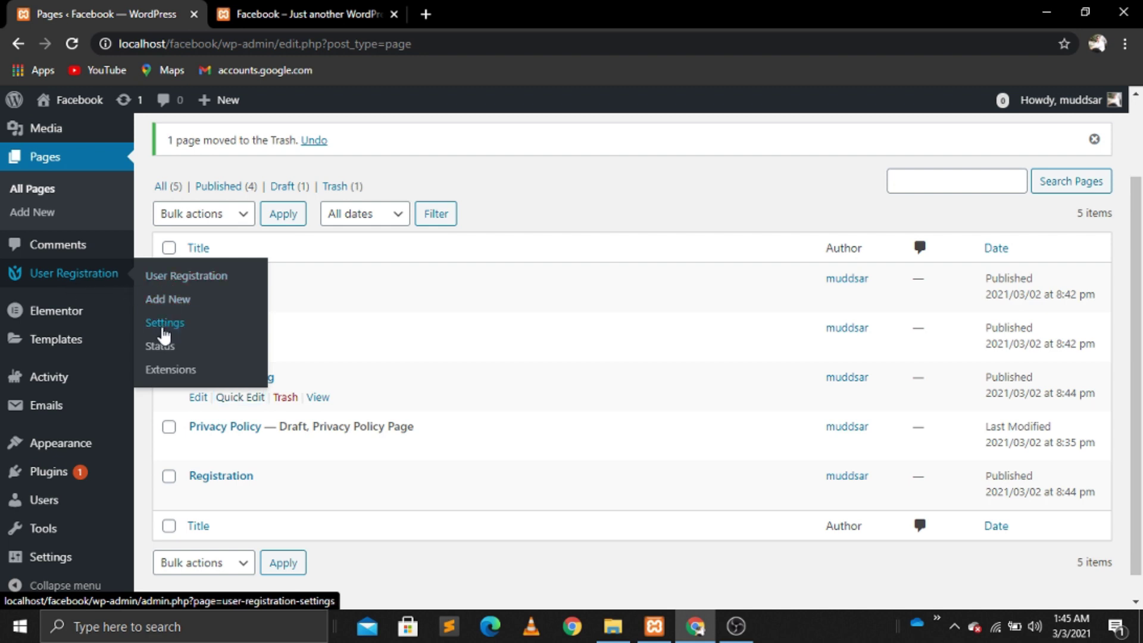
Step: Open User Registration Login Options and copy the [user_registration_my_account] shortcode from its login-form guide
click(164, 323)
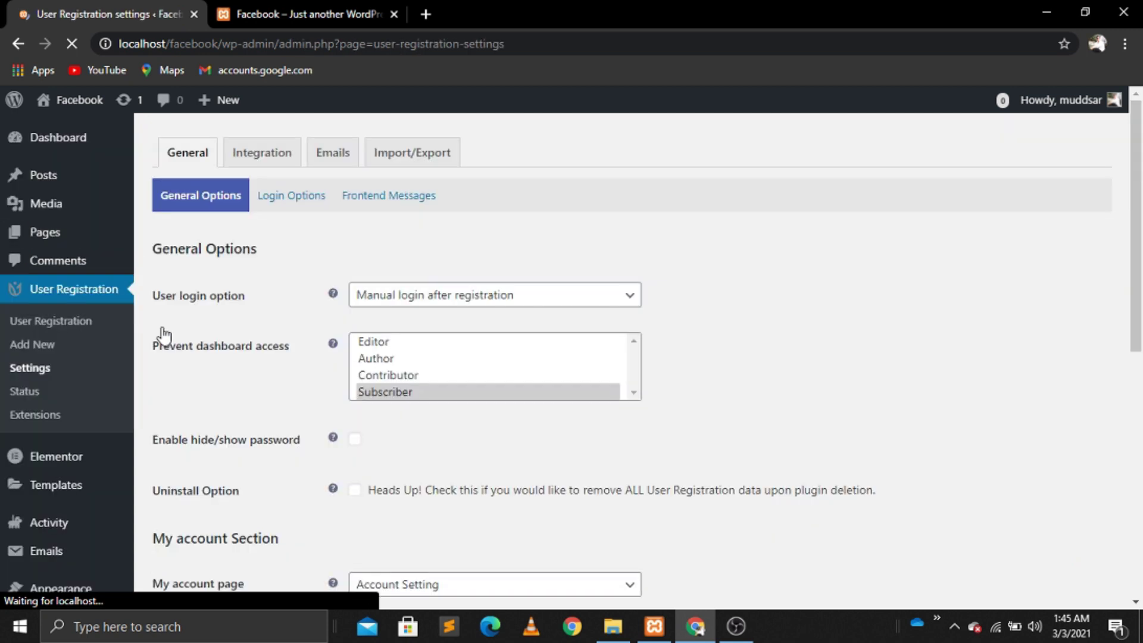
click(296, 204)
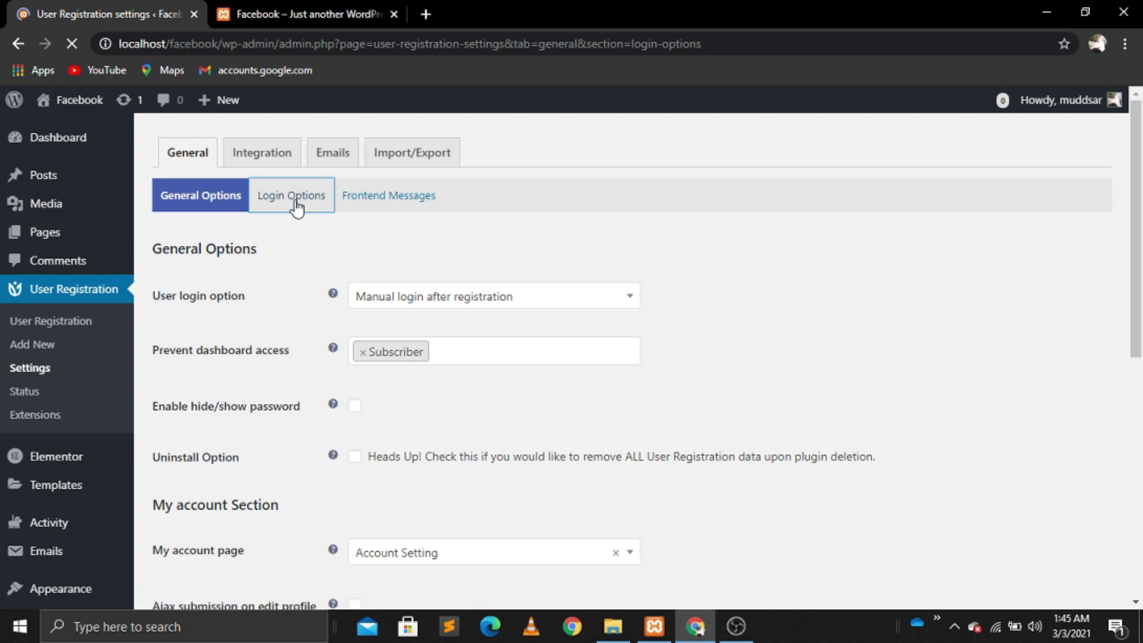
scroll(296, 205, down, 6)
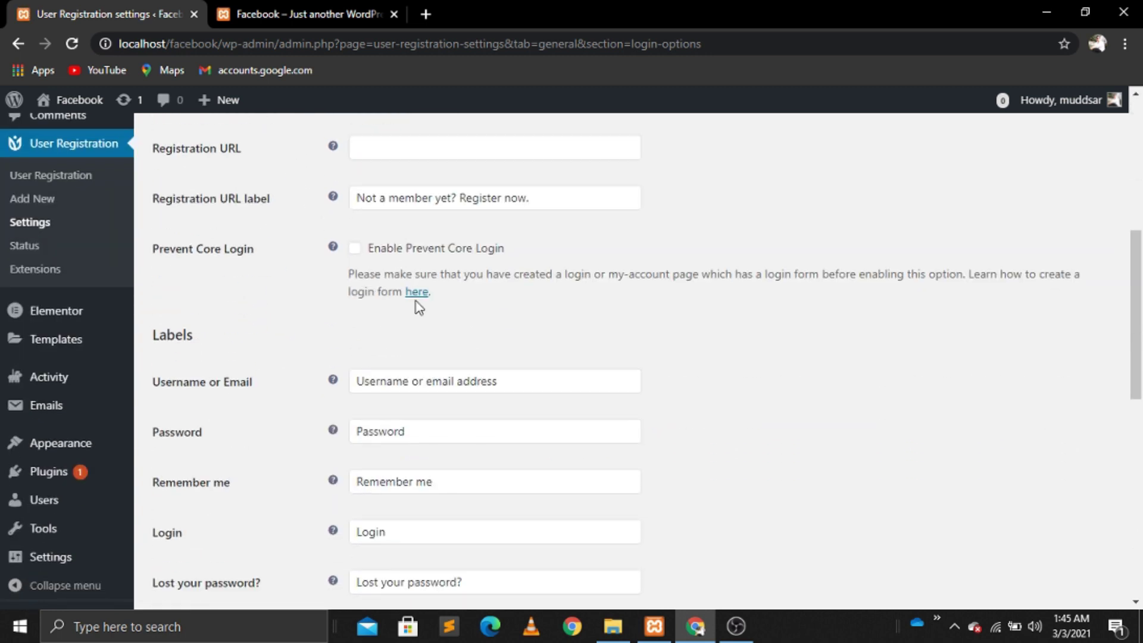
click(417, 297)
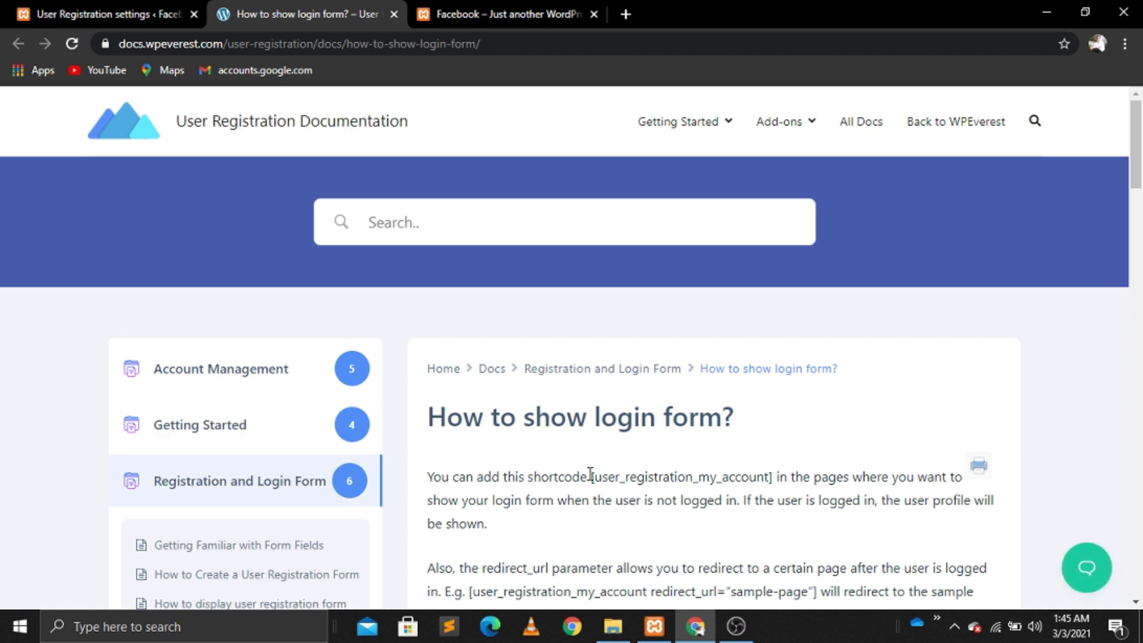
drag(590, 474, 775, 480)
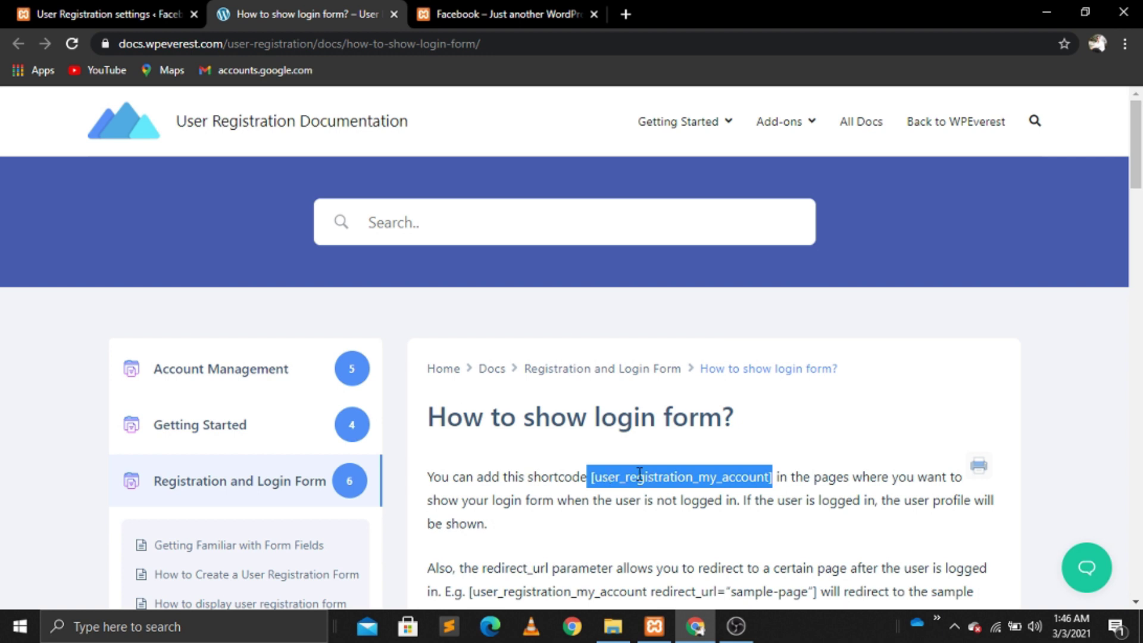
click(107, 14)
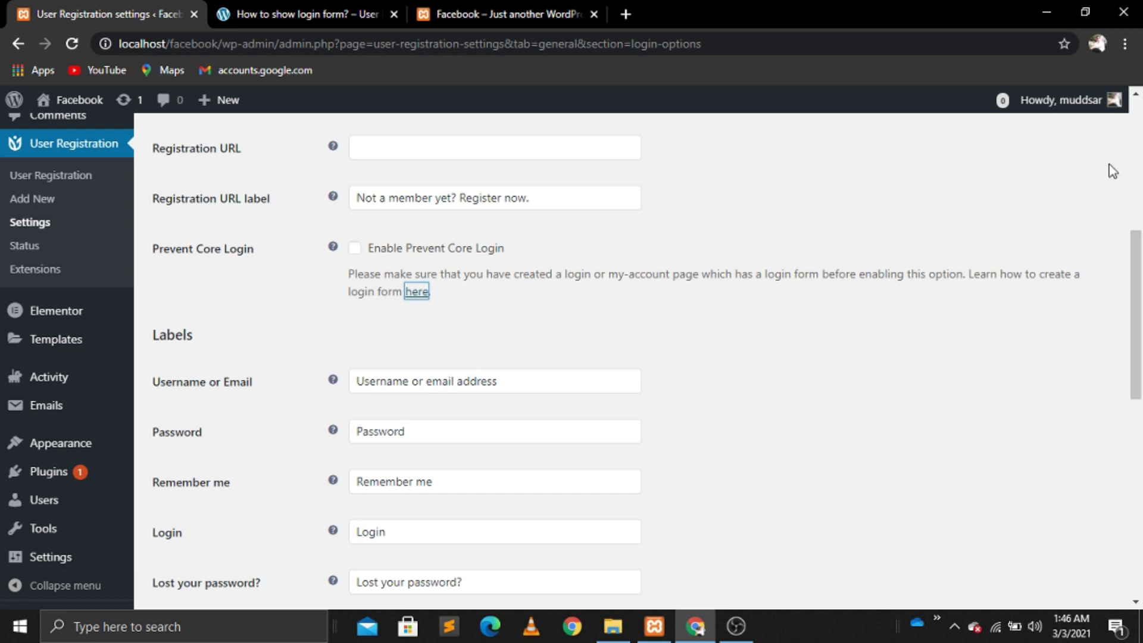
scroll(1112, 172, up, 5)
Step: Open a new blank page in its own tab, closing the docs tab and welcome guide
mouse_move(45, 234)
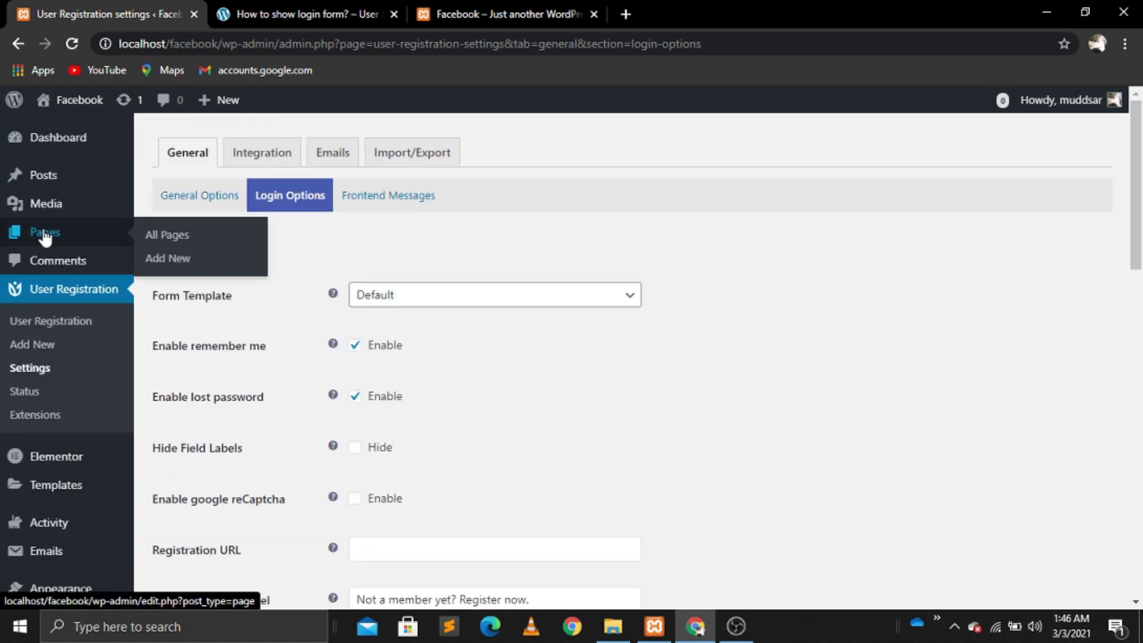
right_click(167, 261)
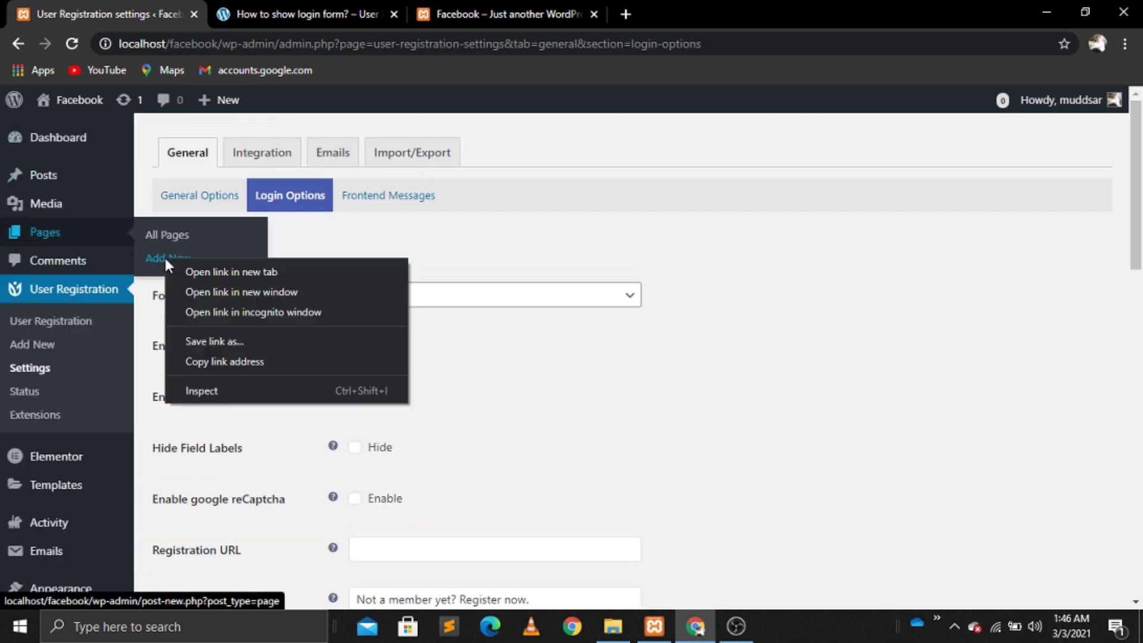
click(201, 272)
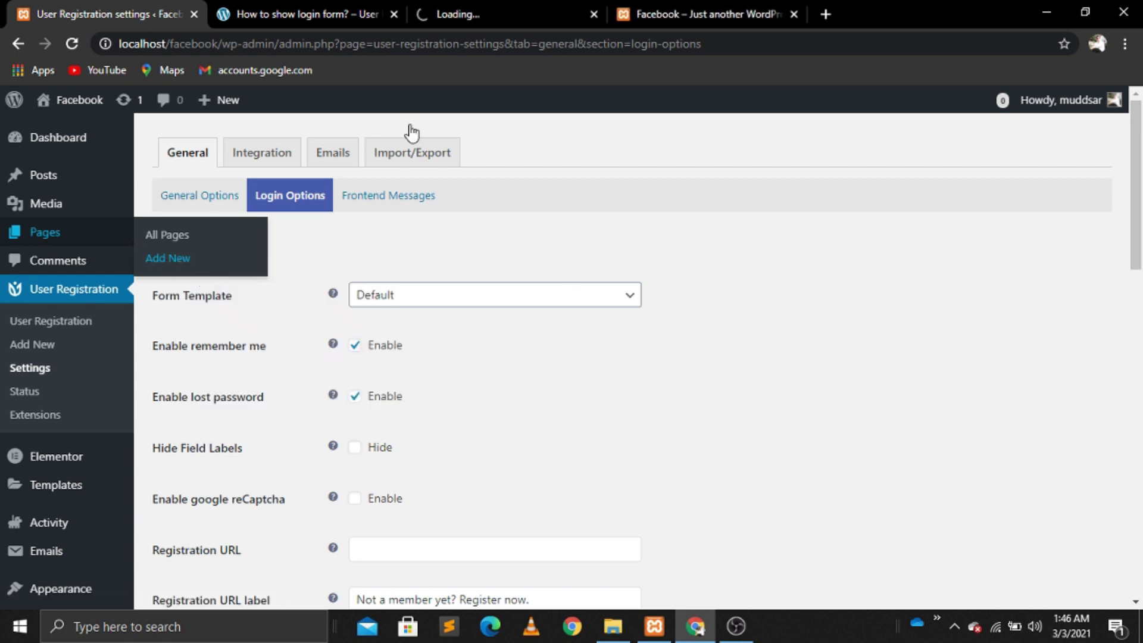
click(460, 13)
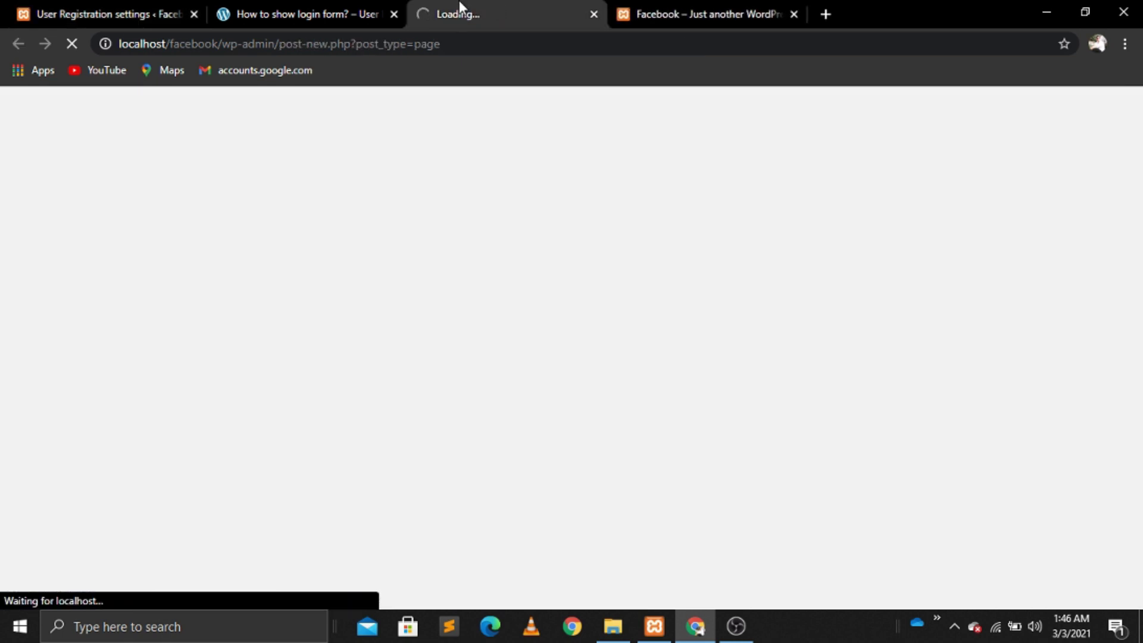
click(394, 13)
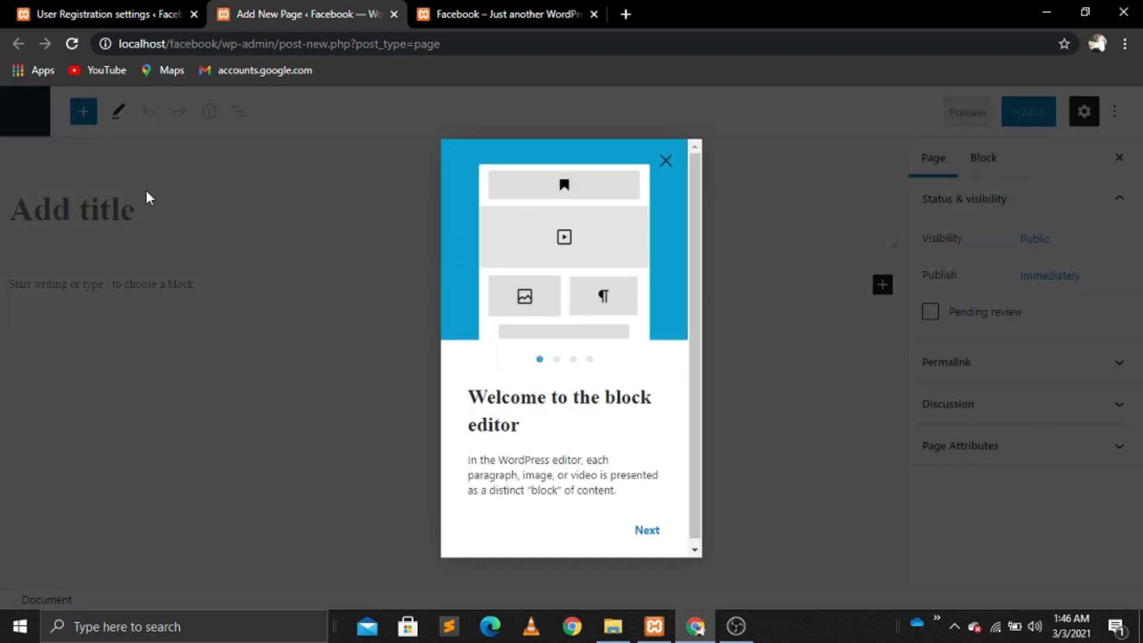
click(145, 190)
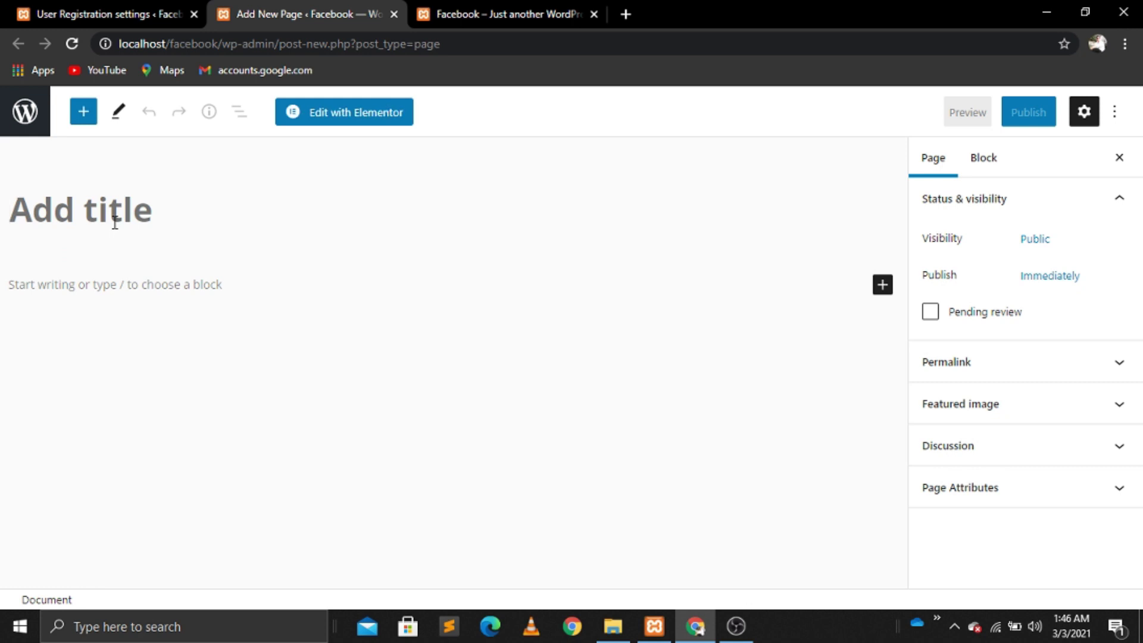
Step: Title the page 'Login', publish it, and open it in Elementor
text(Login)
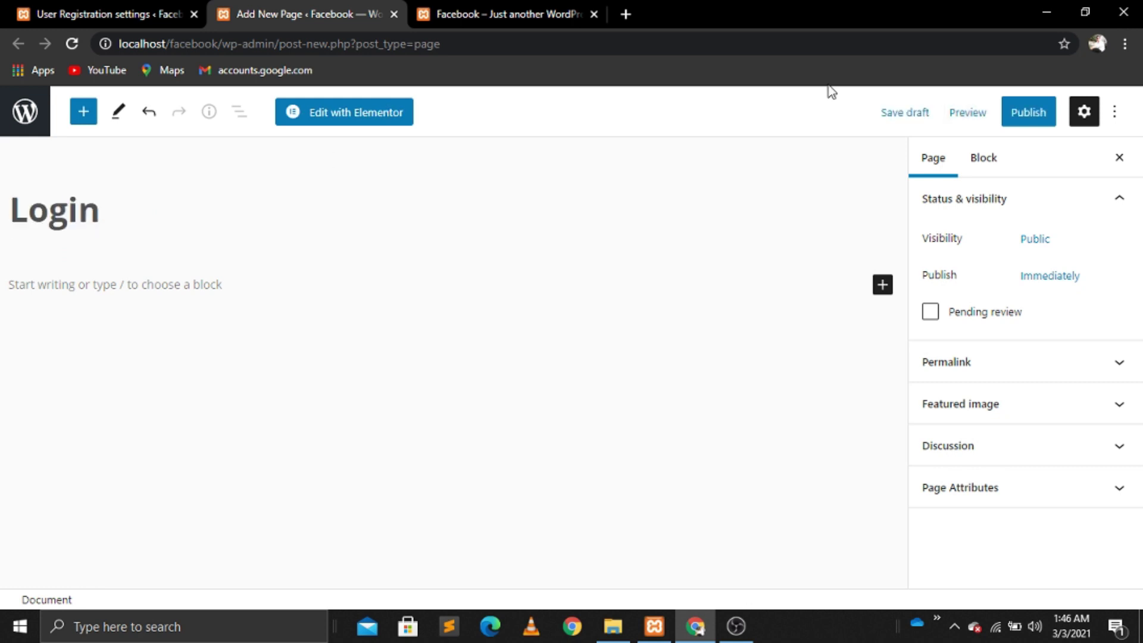
click(1031, 118)
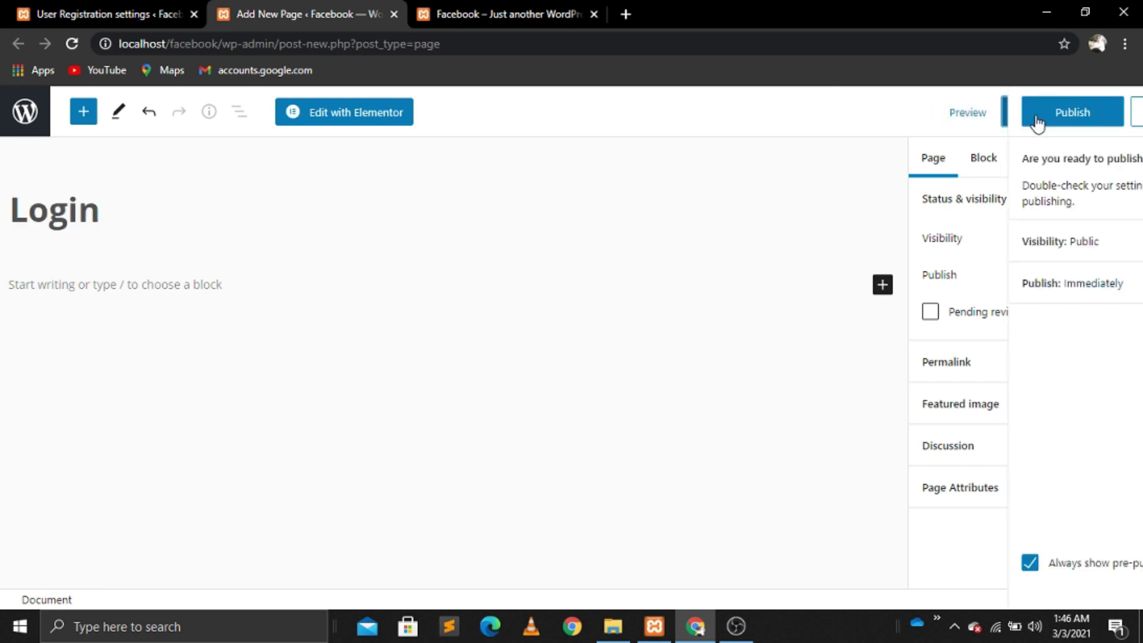
click(964, 117)
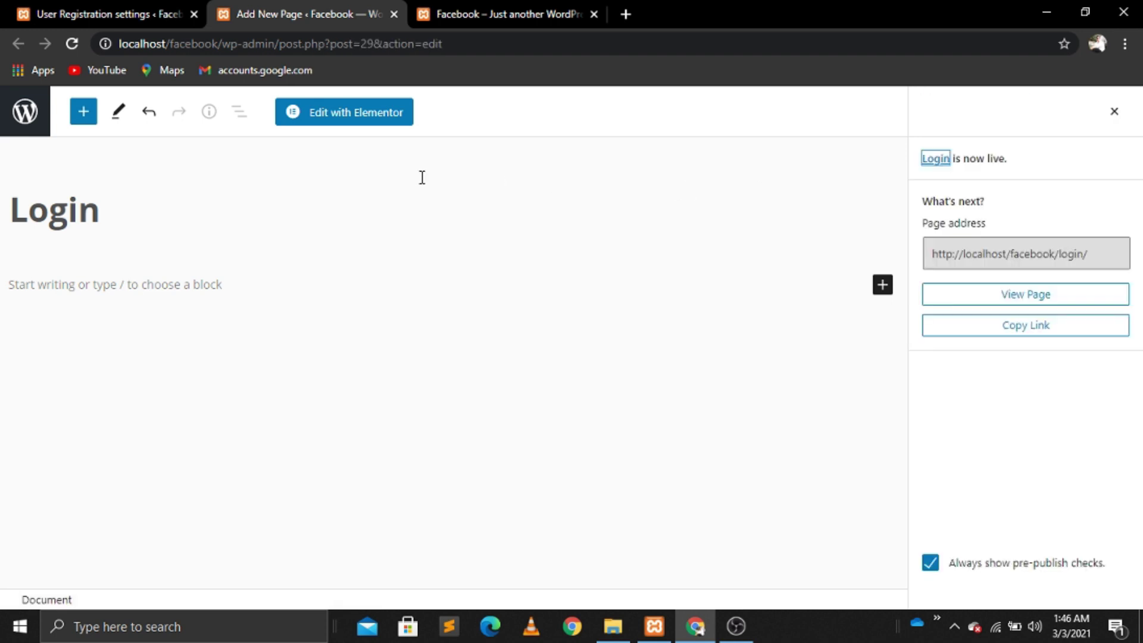
click(333, 114)
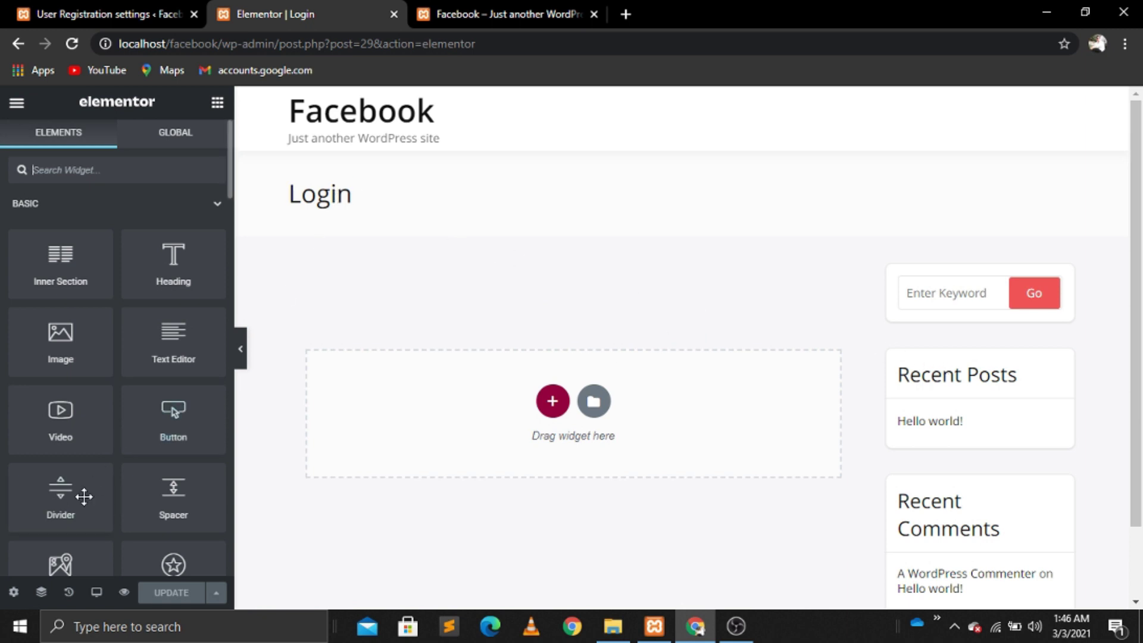
Step: Set the Login page's Page Layout to Elementor Full Width in Page Settings
click(15, 598)
click(209, 500)
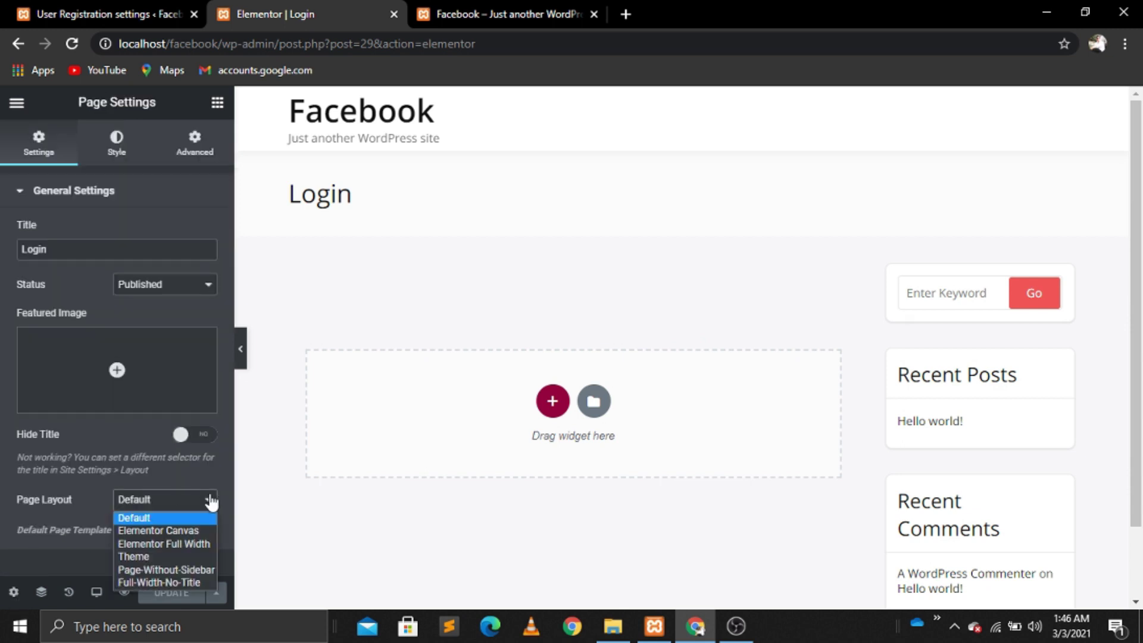
click(190, 542)
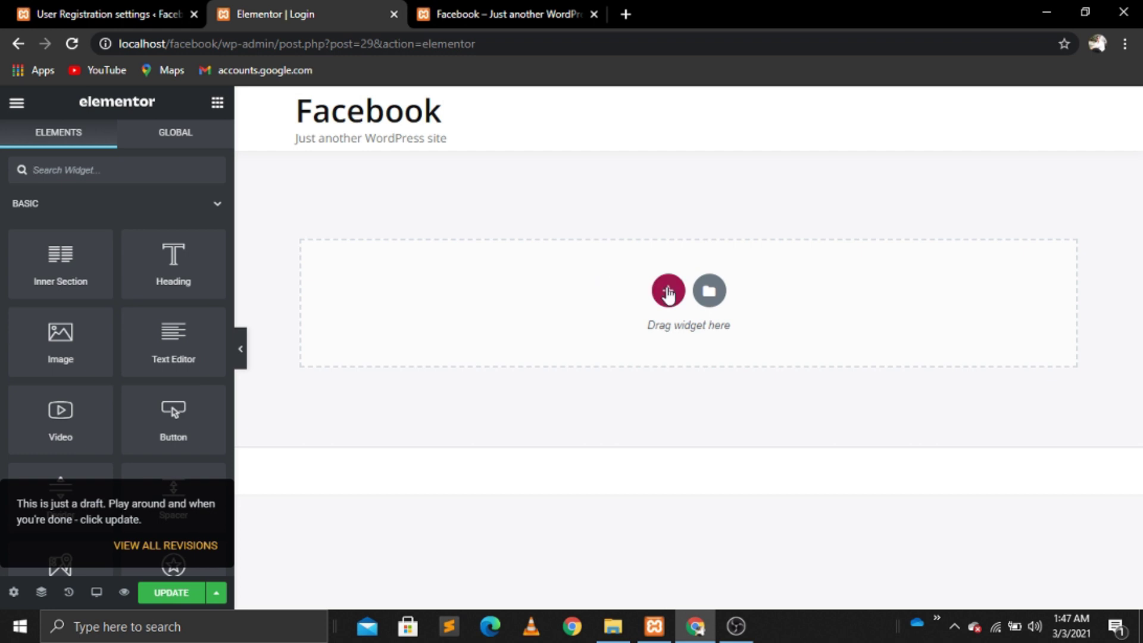
Step: Add a three-column section and set the first and third columns to 20% width
click(669, 290)
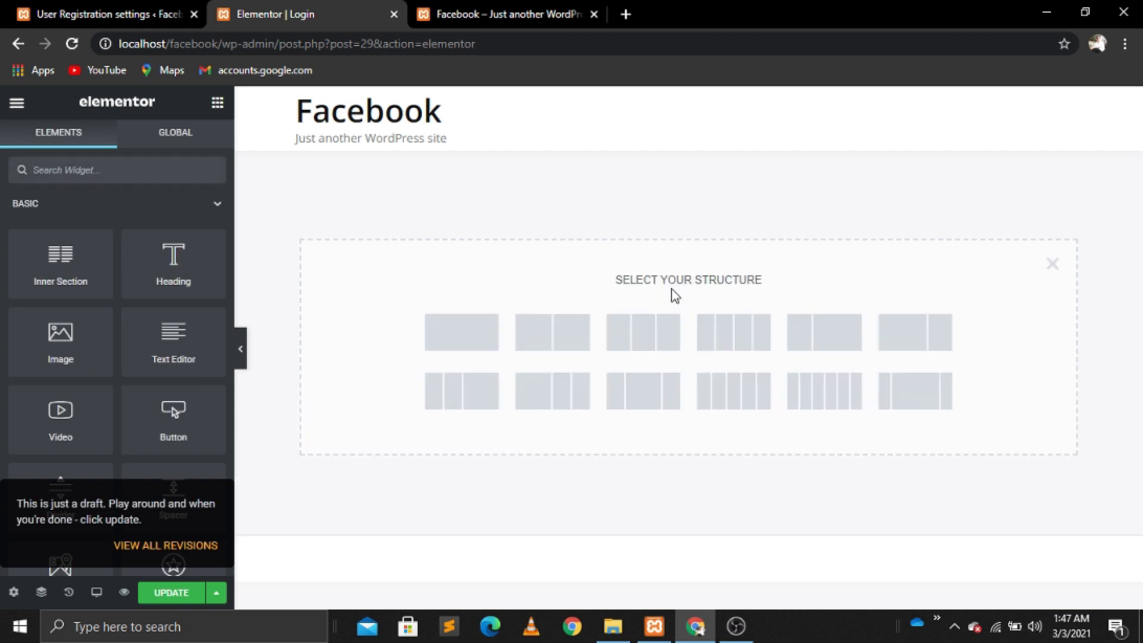
click(641, 341)
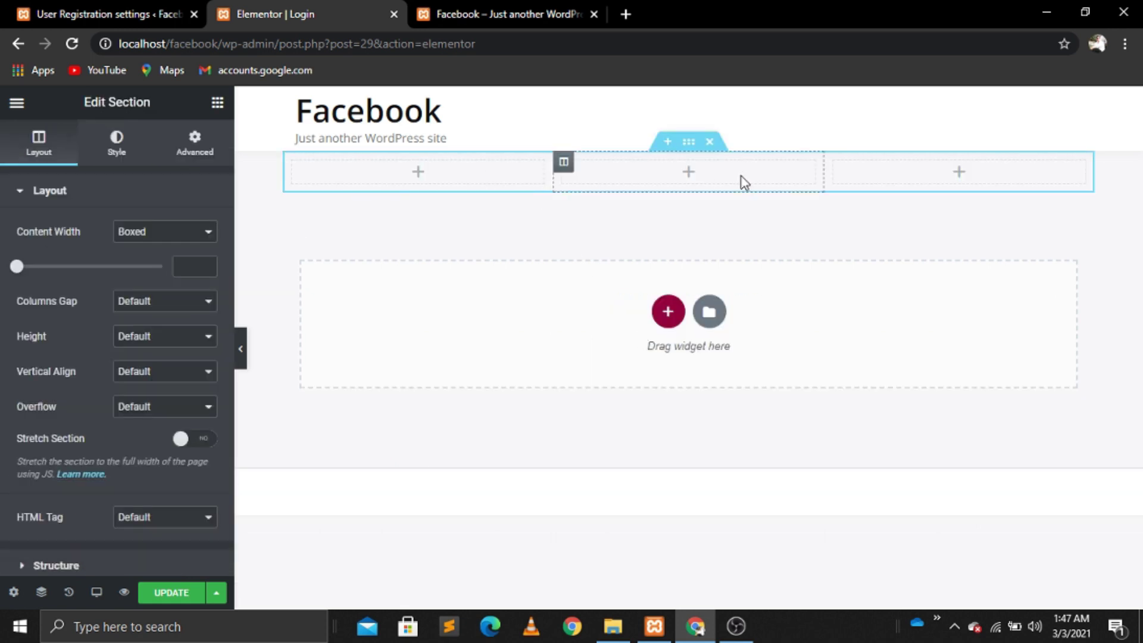
click(293, 161)
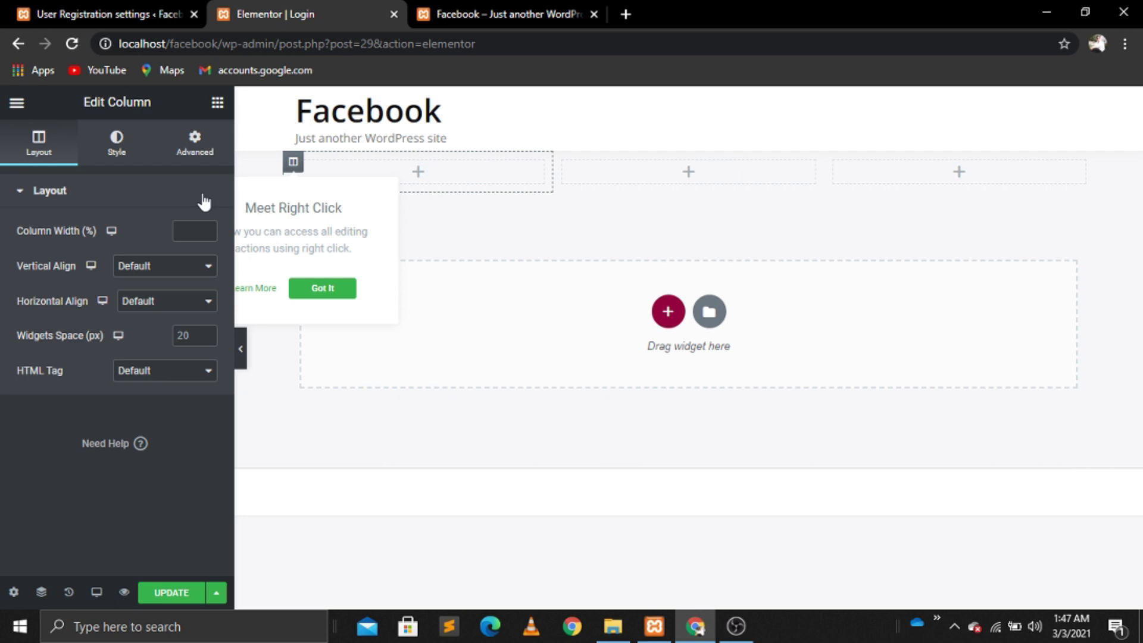
text(2)
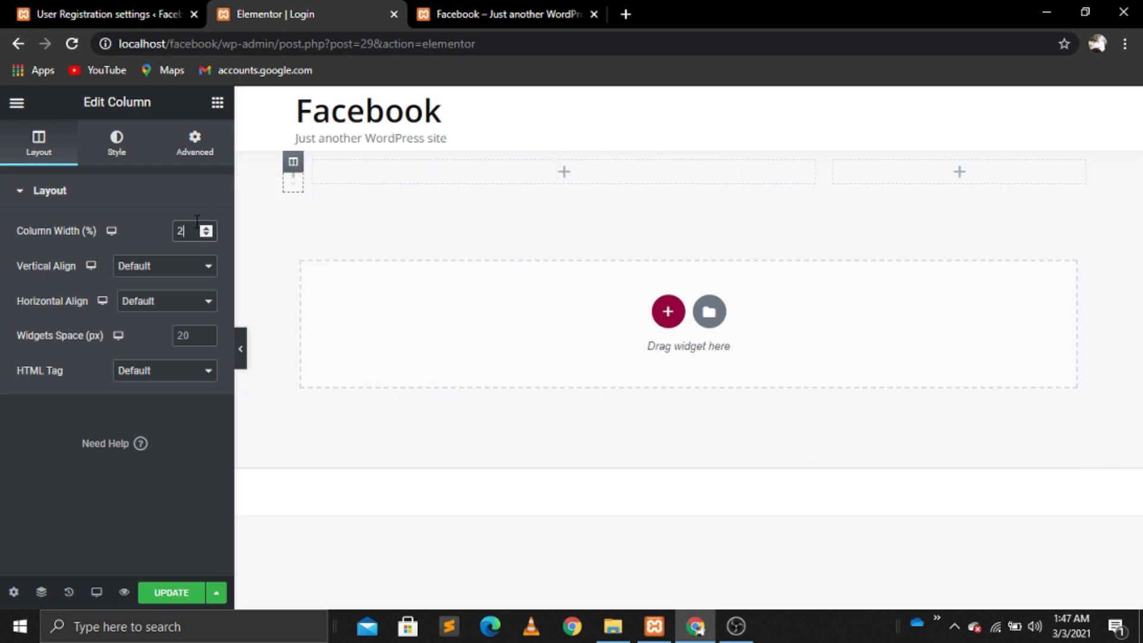
text(0)
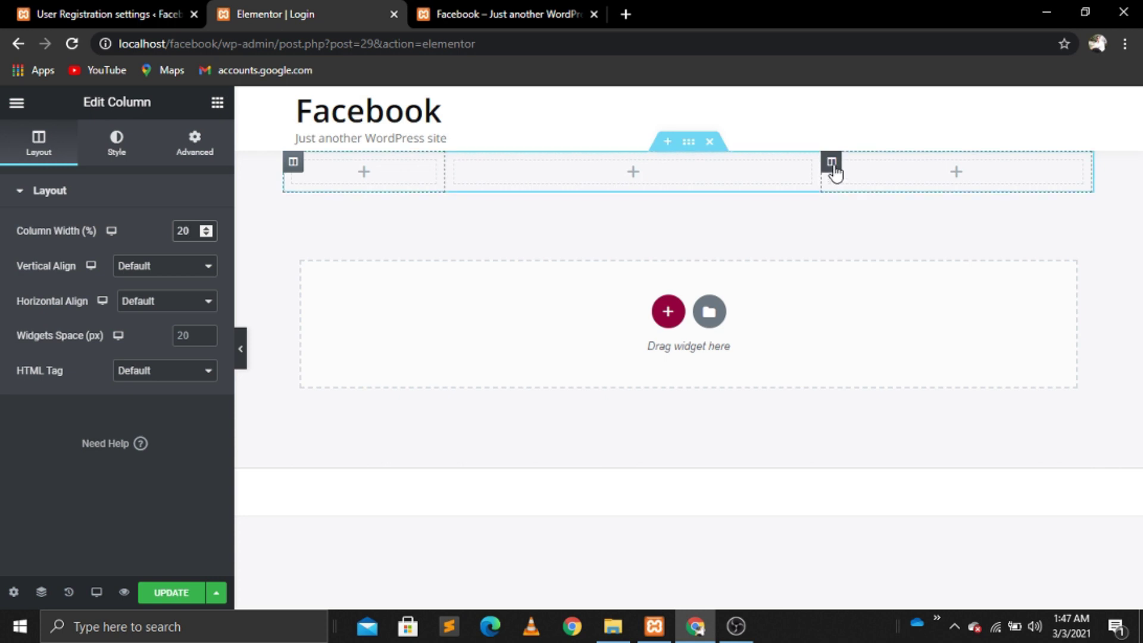
click(831, 162)
click(191, 232)
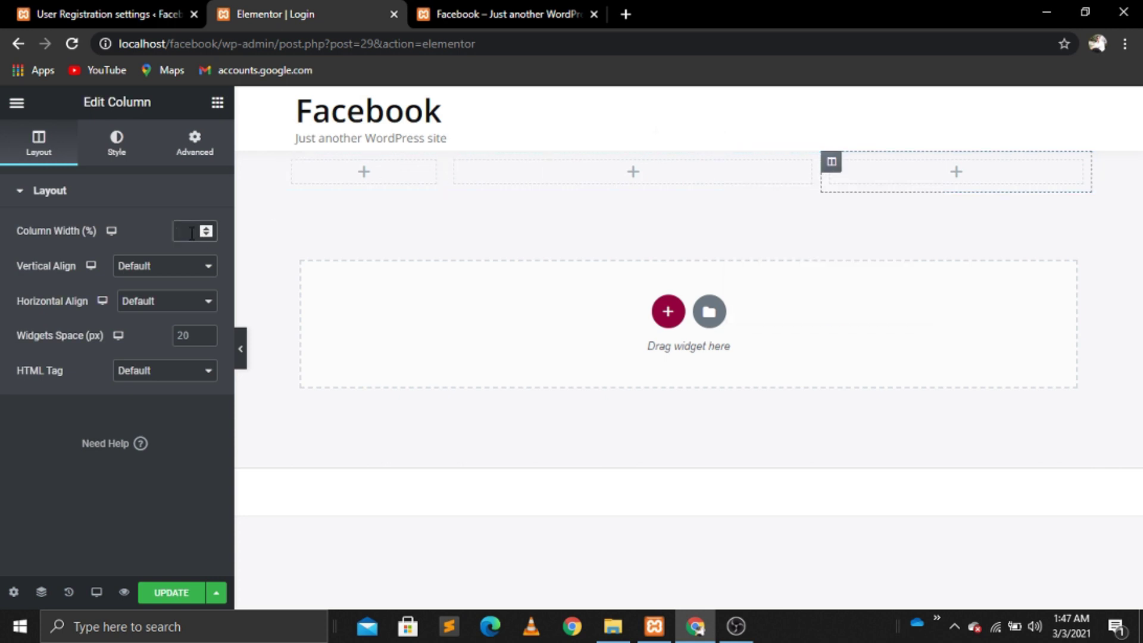
text(20)
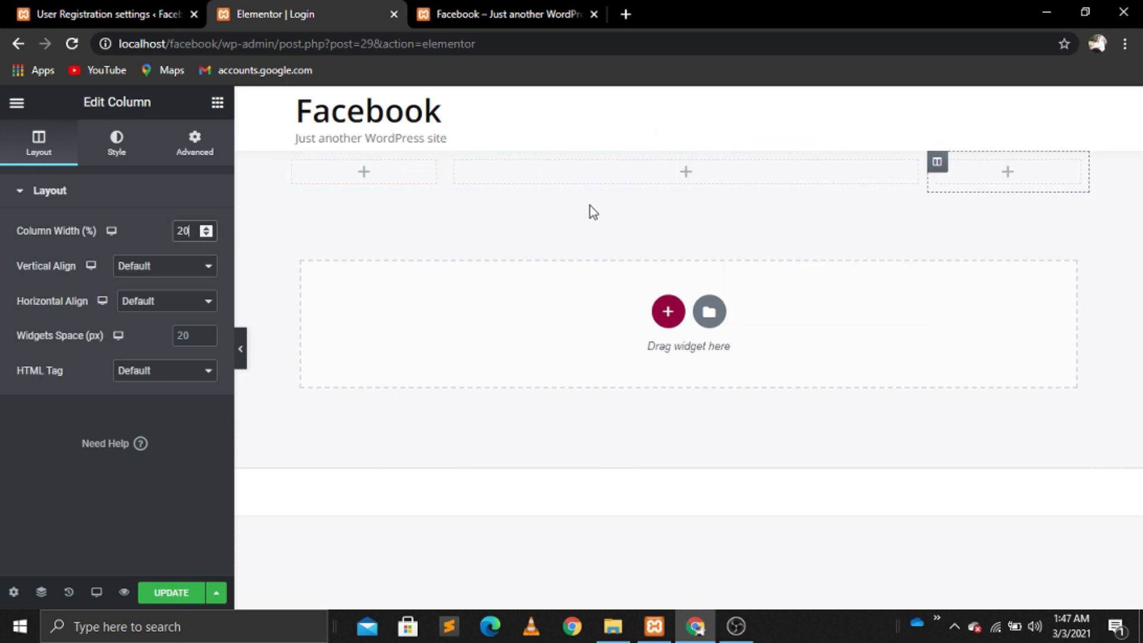
Step: Place a Heading in the middle column titled 'Login' and centre-align it
click(216, 104)
drag(315, 254, 689, 163)
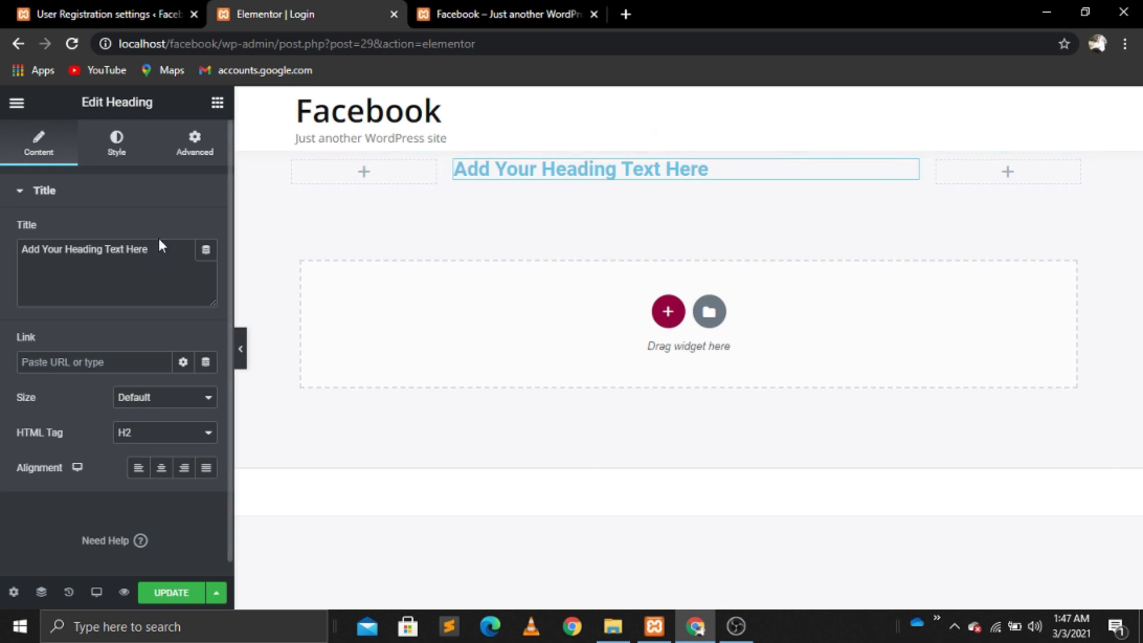
click(160, 250)
key(BackSpace)
key(BackSpace)
key(BackSpace)
key(BackSpace)
key(BackSpace)
key(BackSpace)
key(BackSpace)
key(BackSpace)
key(BackSpace)
key(BackSpace)
key(BackSpace)
key(BackSpace)
key(BackSpace)
key(BackSpace)
key(BackSpace)
key(BackSpace)
key(BackSpace)
key(BackSpace)
key(BackSpace)
key(BackSpace)
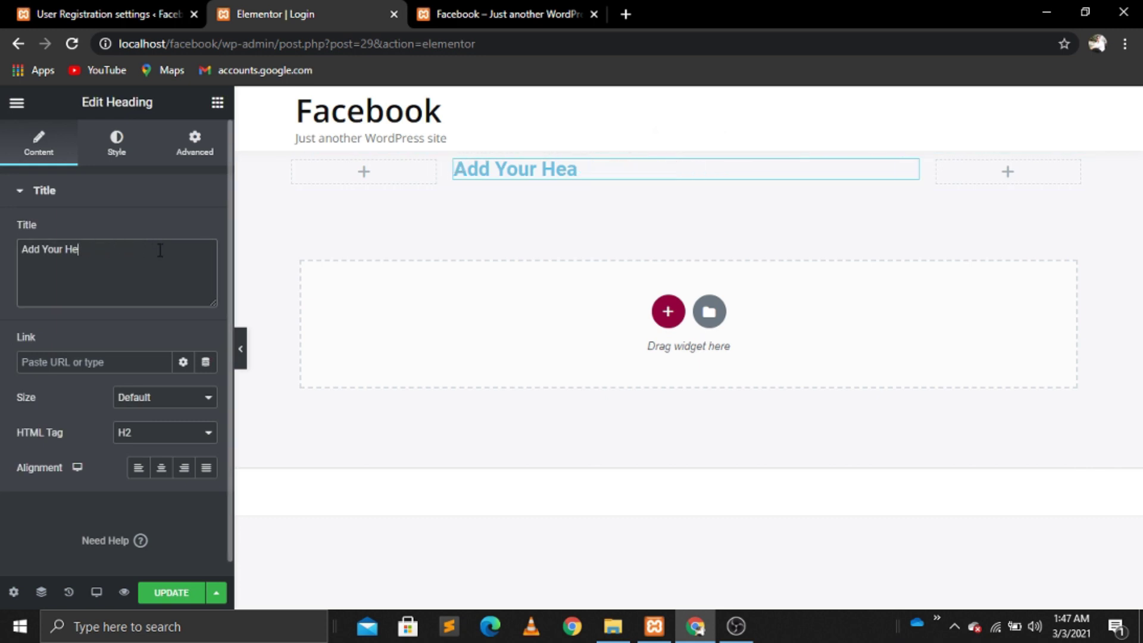
text(Lo)
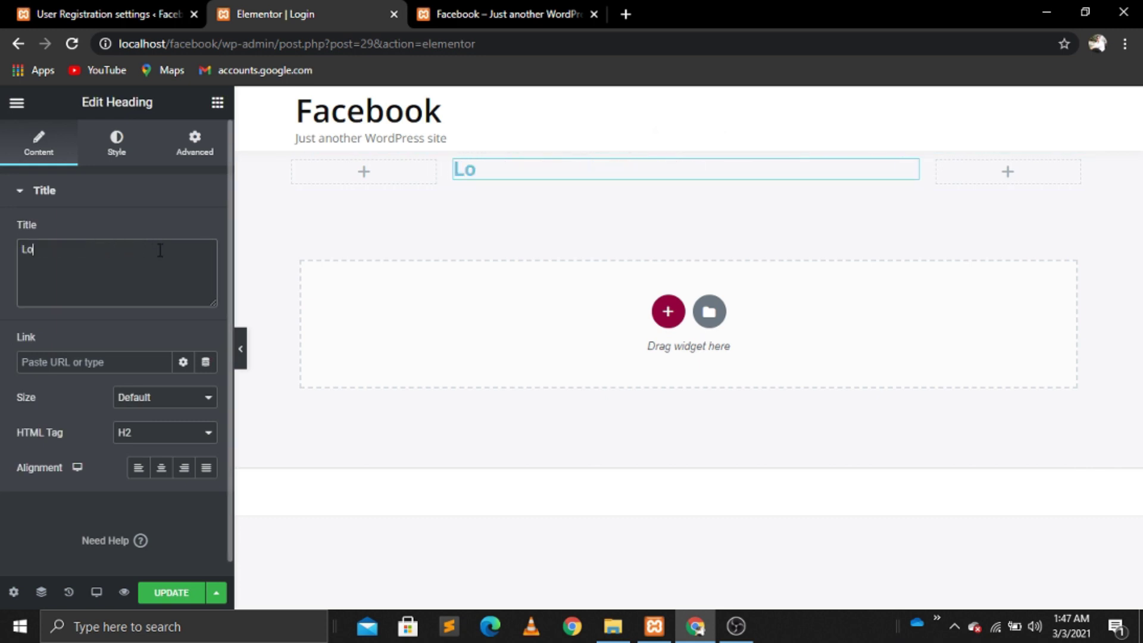
text(gin)
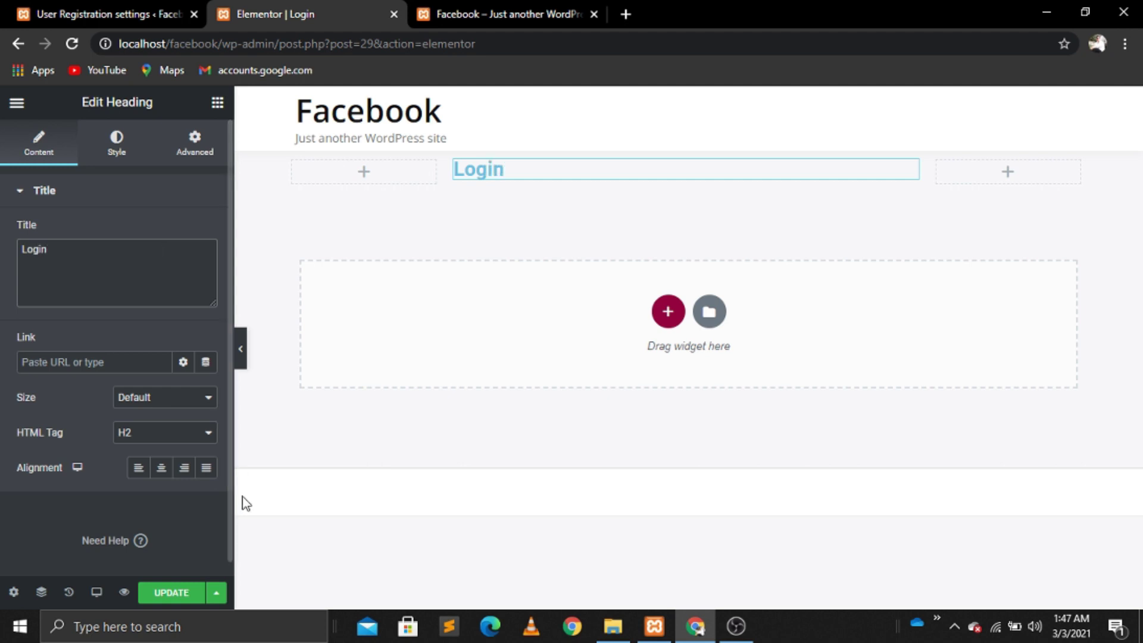
click(161, 469)
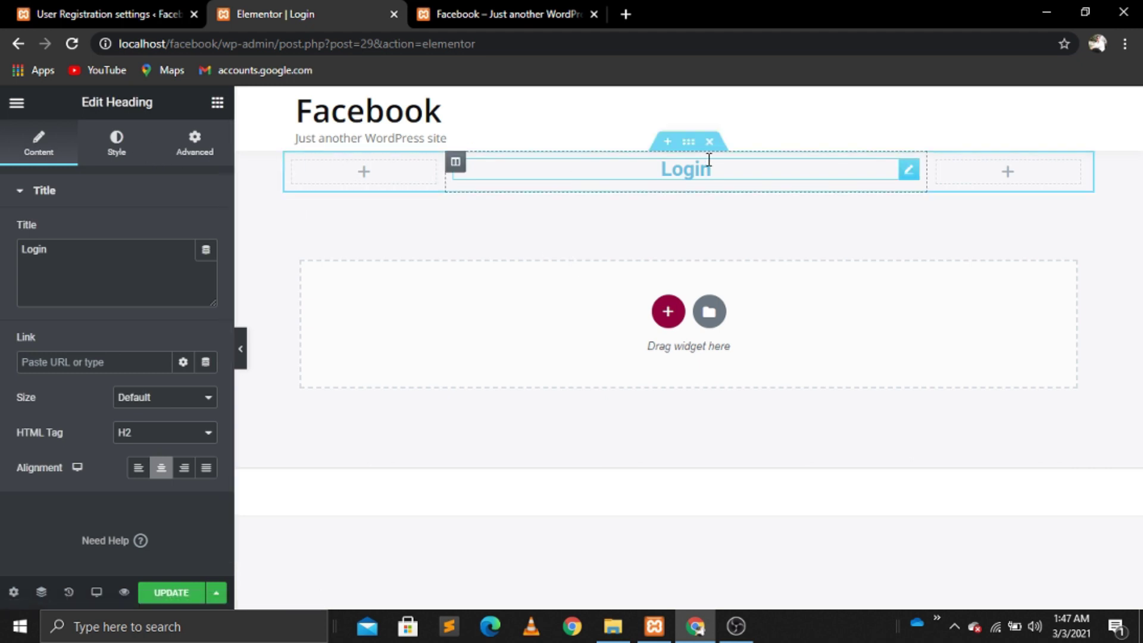
Step: Add a Shortcode widget with [user_registration_my_account] under the Login heading, then go to User Registration settings
click(215, 113)
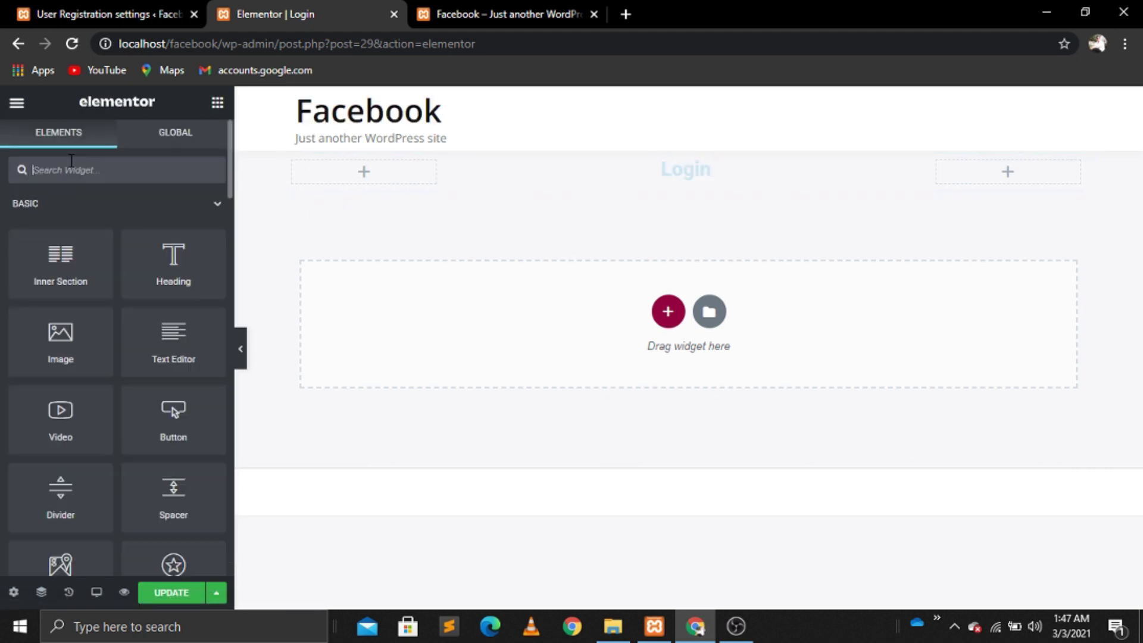
text(short)
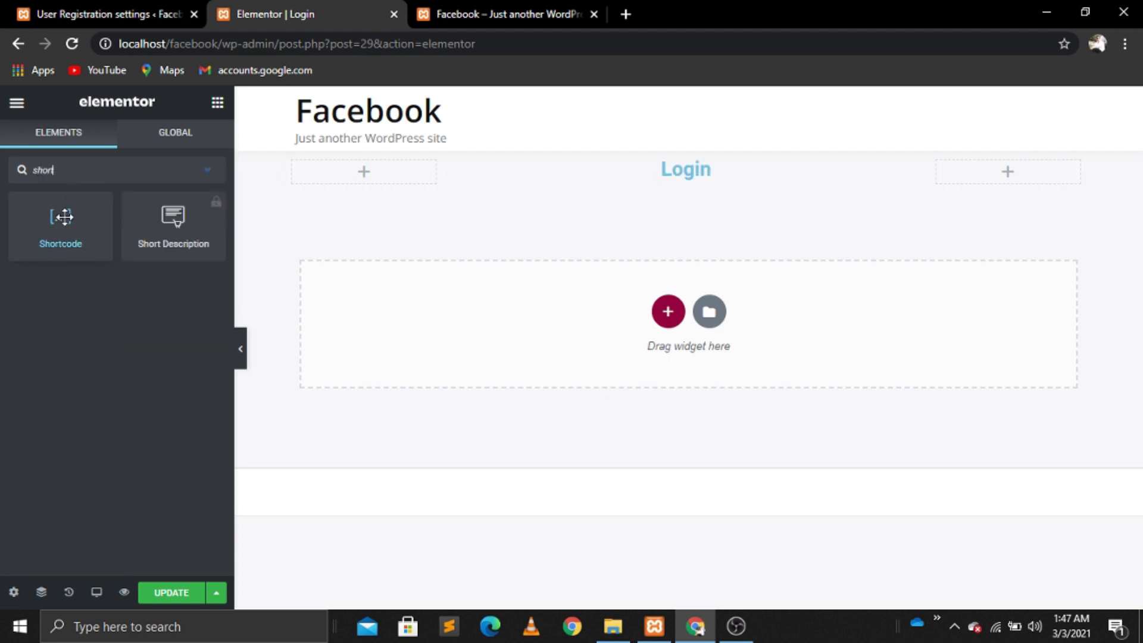
drag(64, 216, 690, 182)
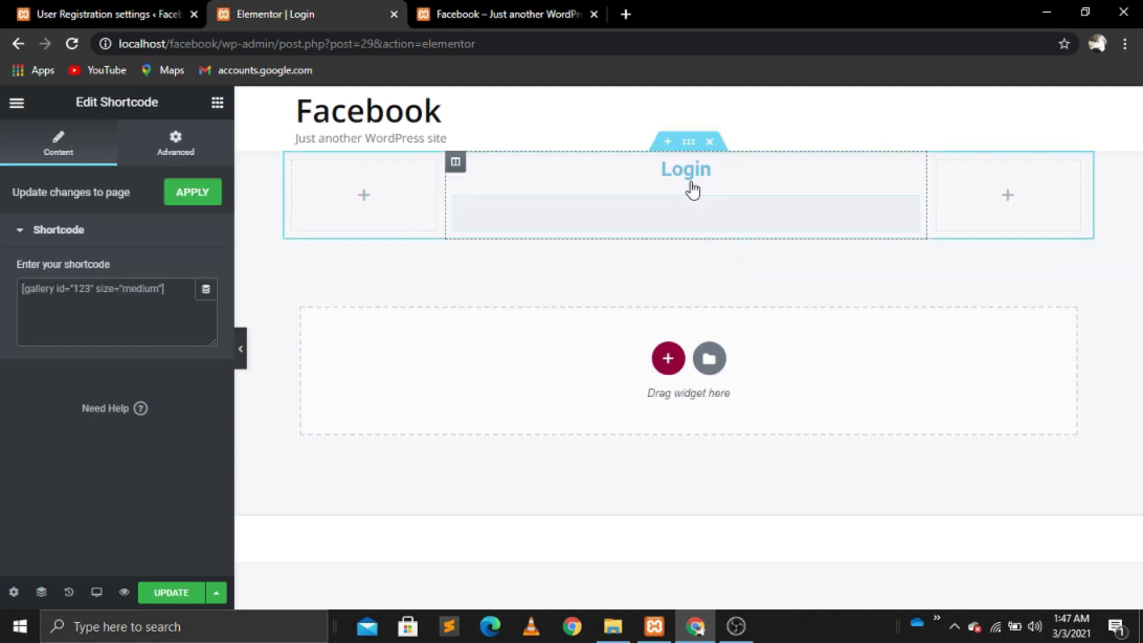
click(75, 290)
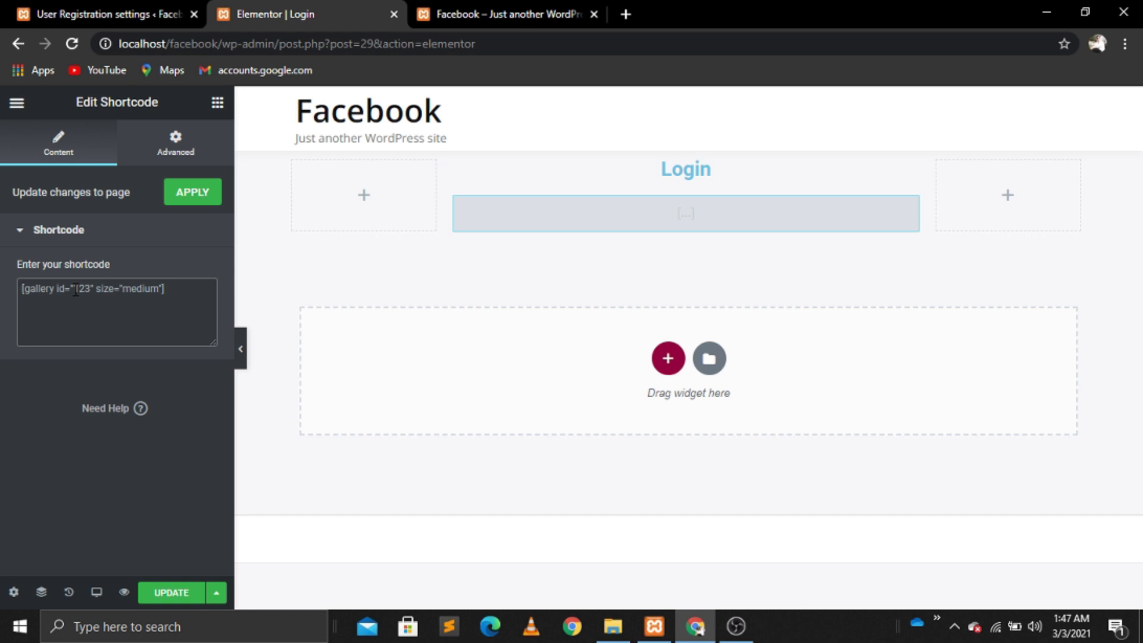
text([user_registration_my_account])
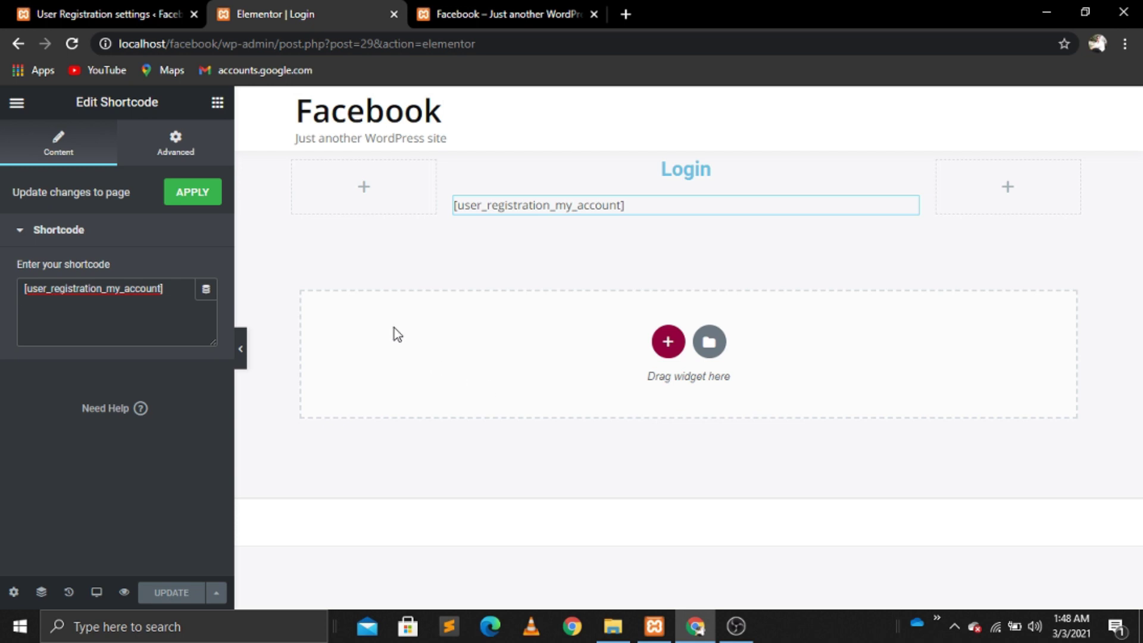
click(98, 12)
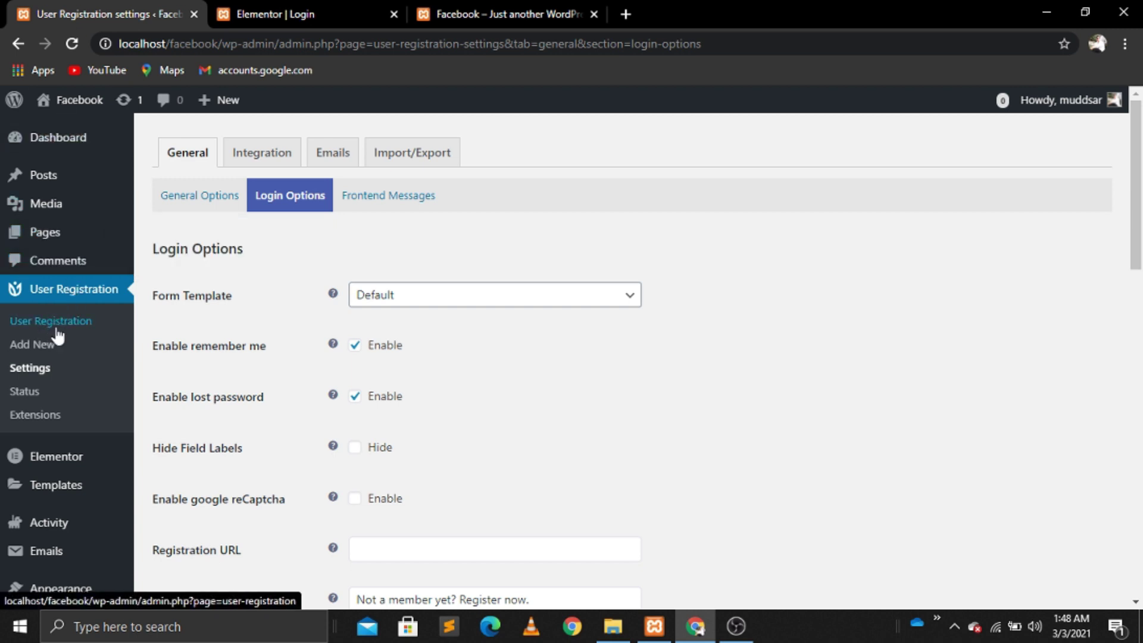
Step: Open the Default form from the User Registration forms list in the form builder
click(72, 330)
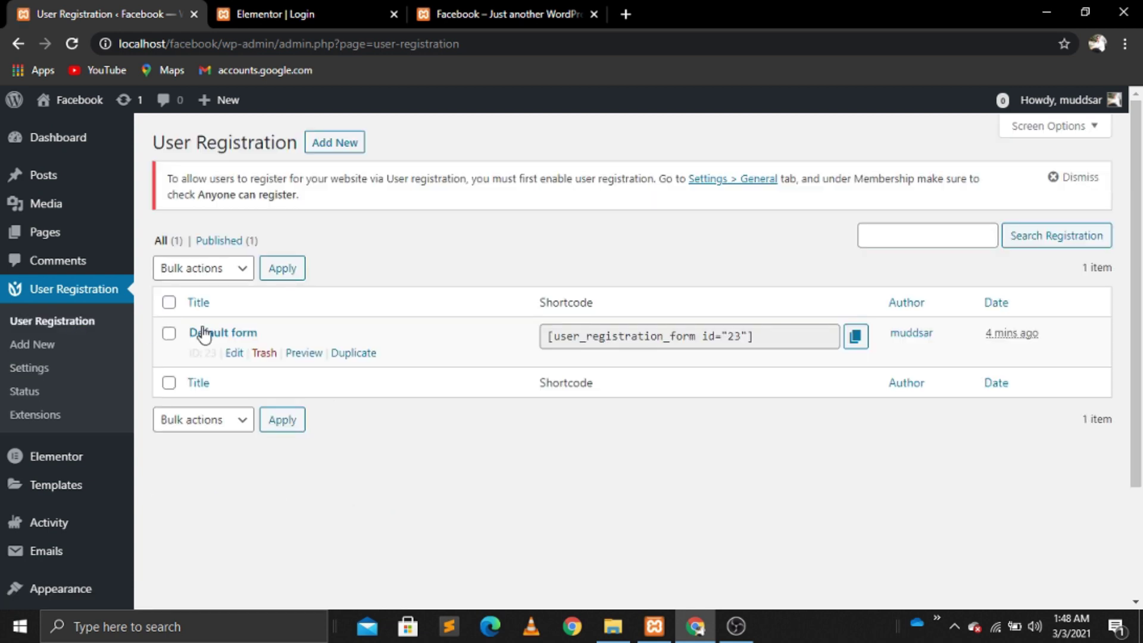
click(238, 357)
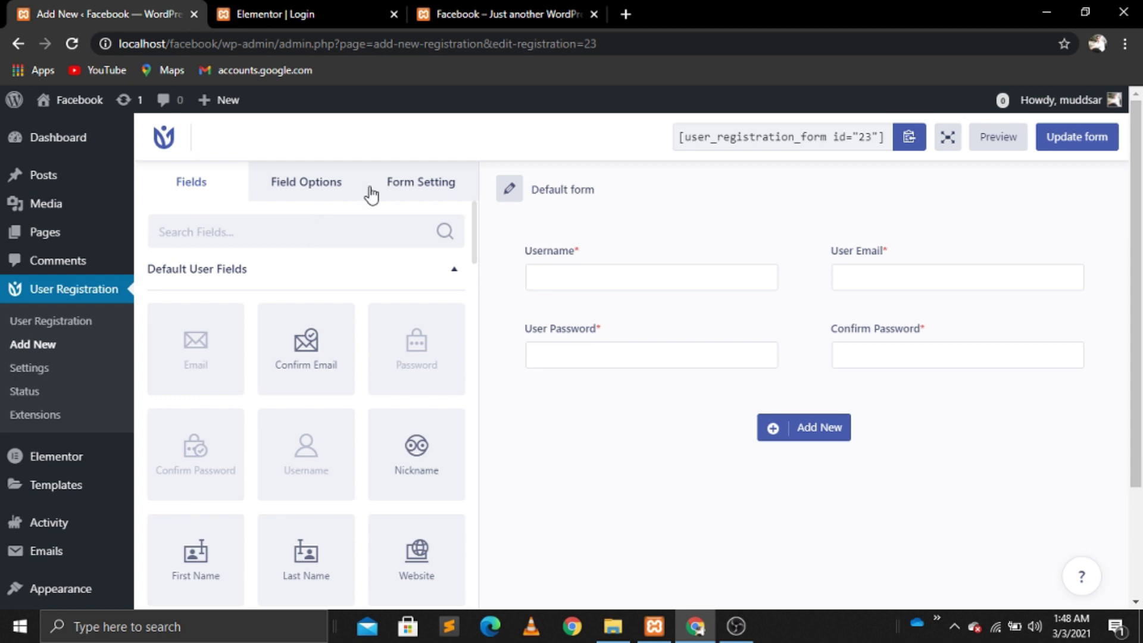
Step: In Form Setting, set the user login option to manual login after registration
click(416, 191)
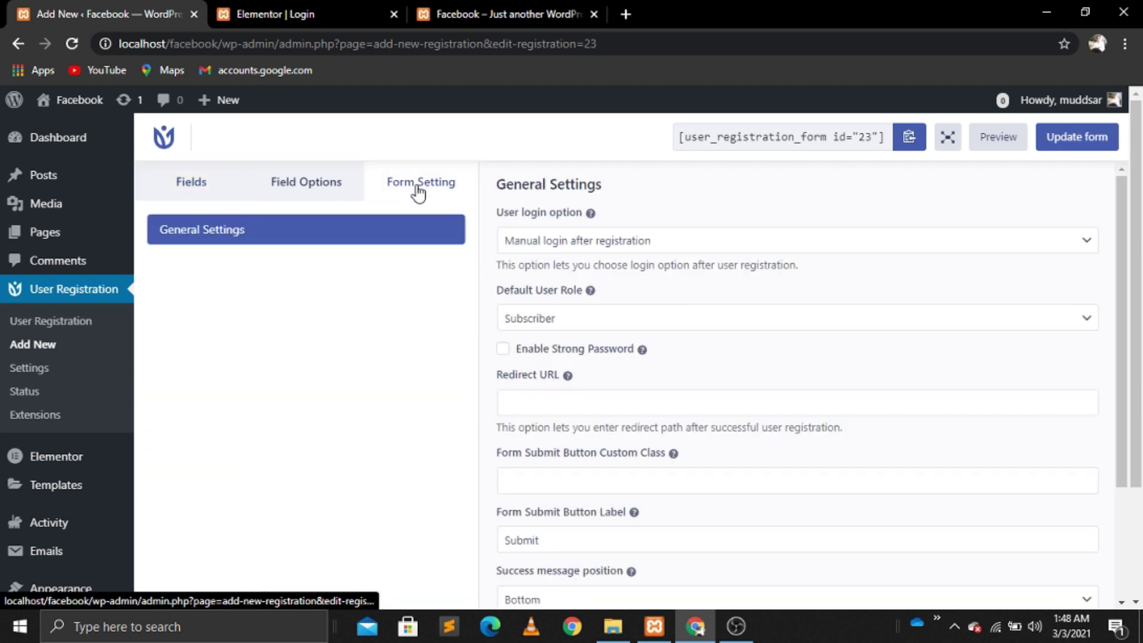
click(564, 244)
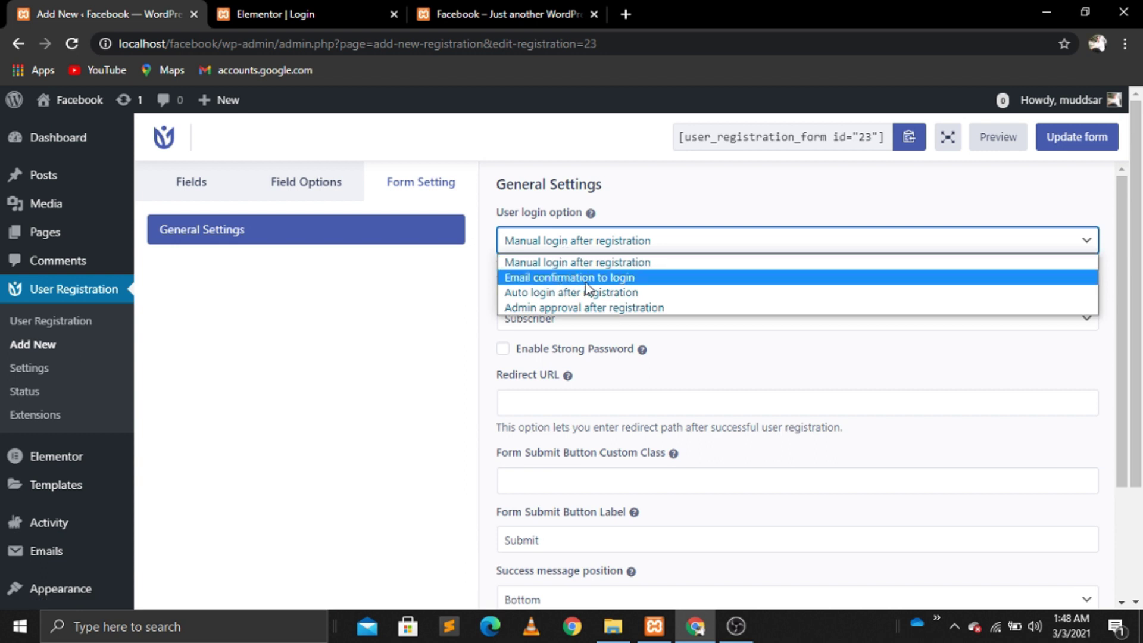
click(542, 245)
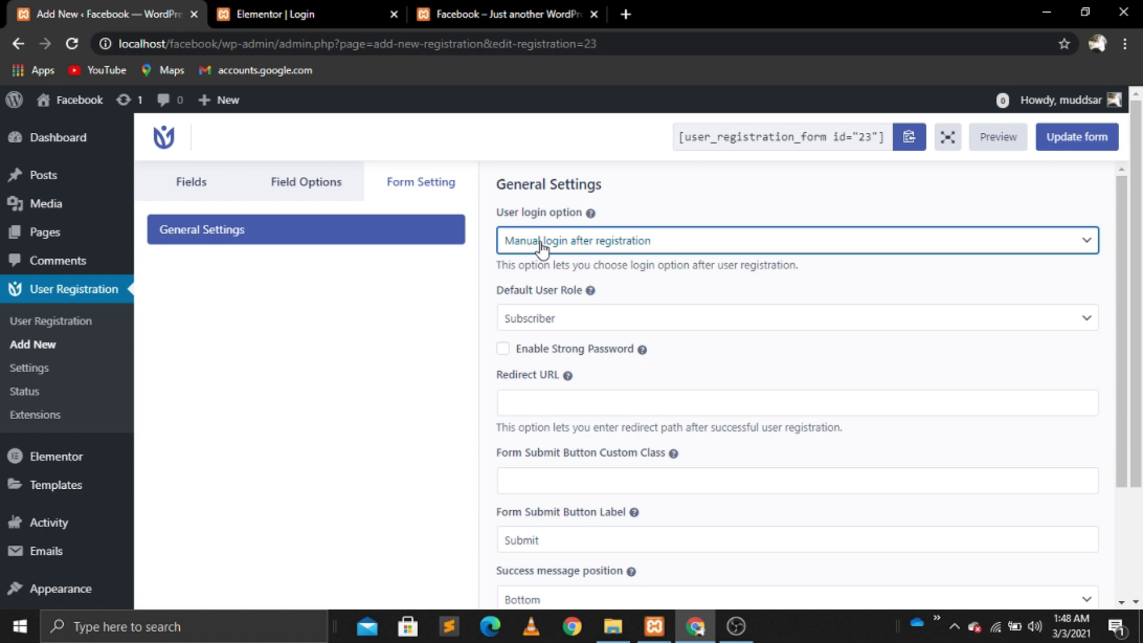
click(542, 245)
click(544, 277)
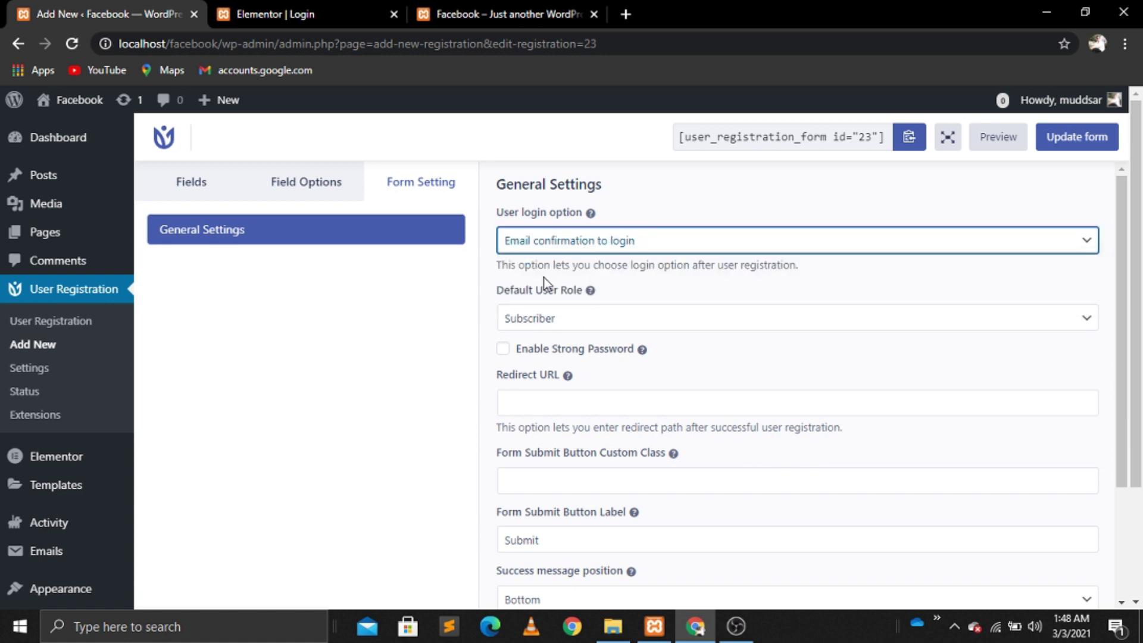
click(573, 249)
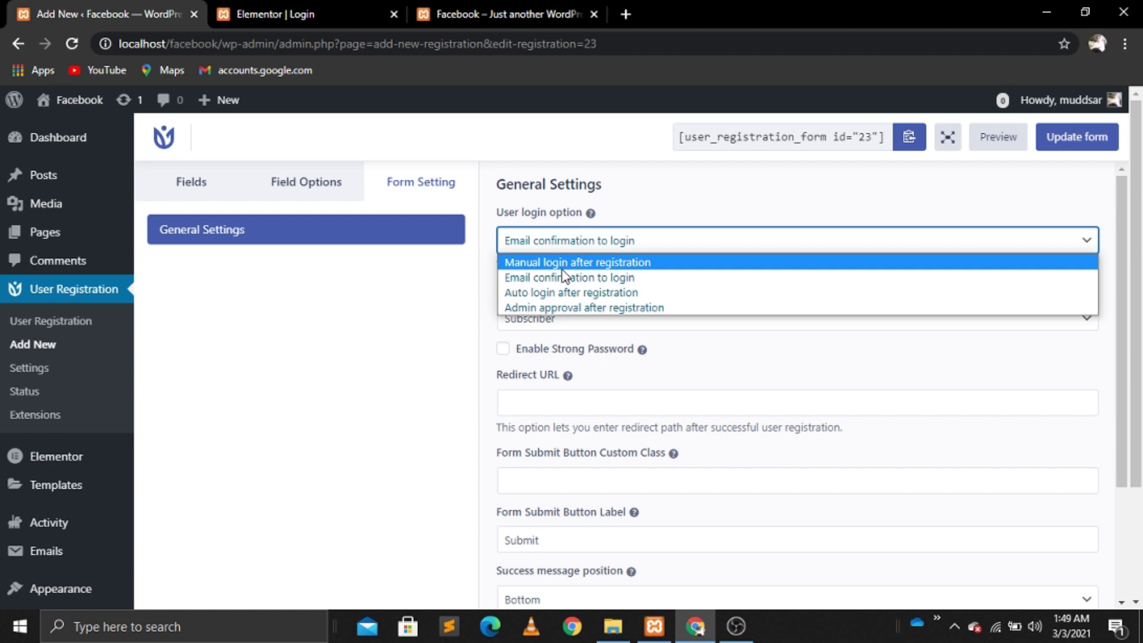
click(558, 278)
click(568, 253)
click(526, 263)
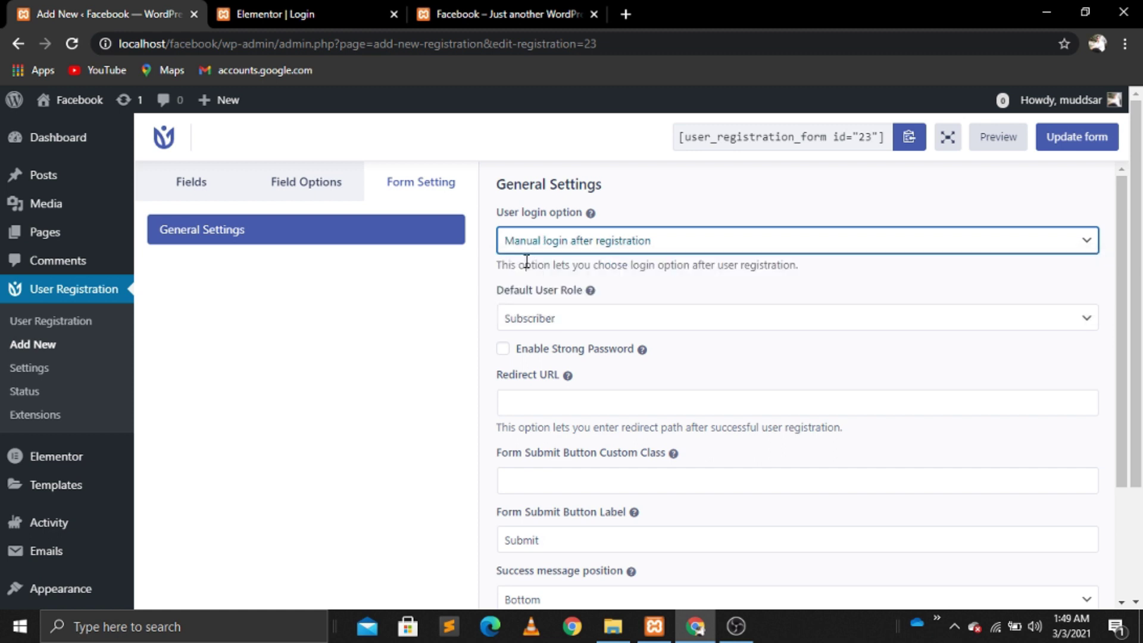
Step: Change the Submit Button Label to 'Register', update the form, and return to the forms list
click(561, 542)
key(BackSpace)
key(BackSpace)
key(BackSpace)
key(BackSpace)
key(BackSpace)
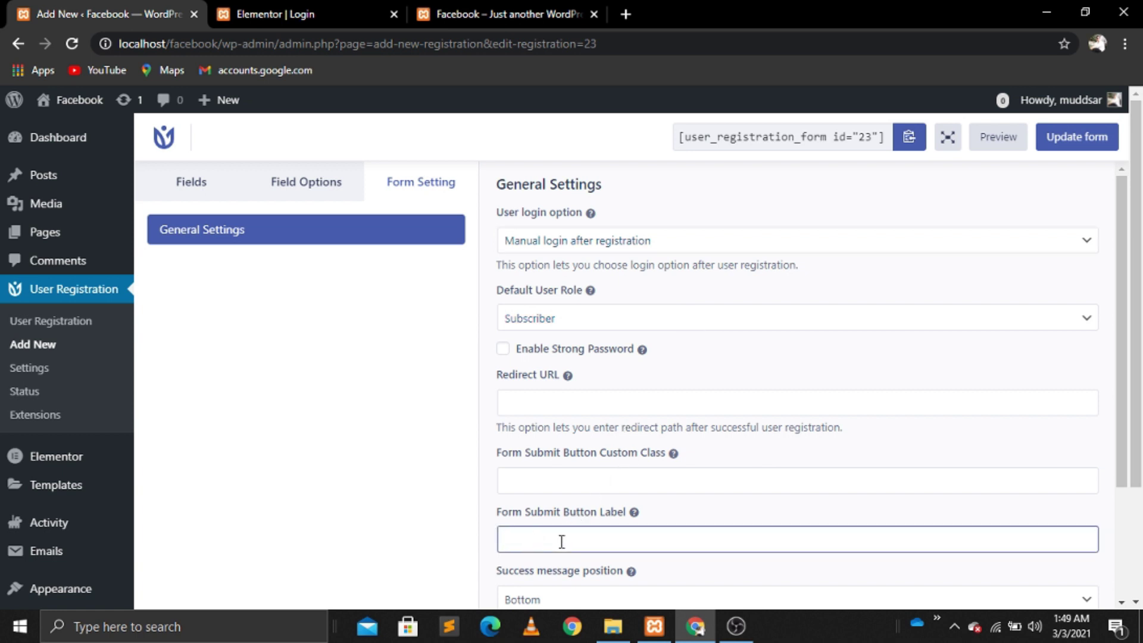
text(Register)
click(1096, 150)
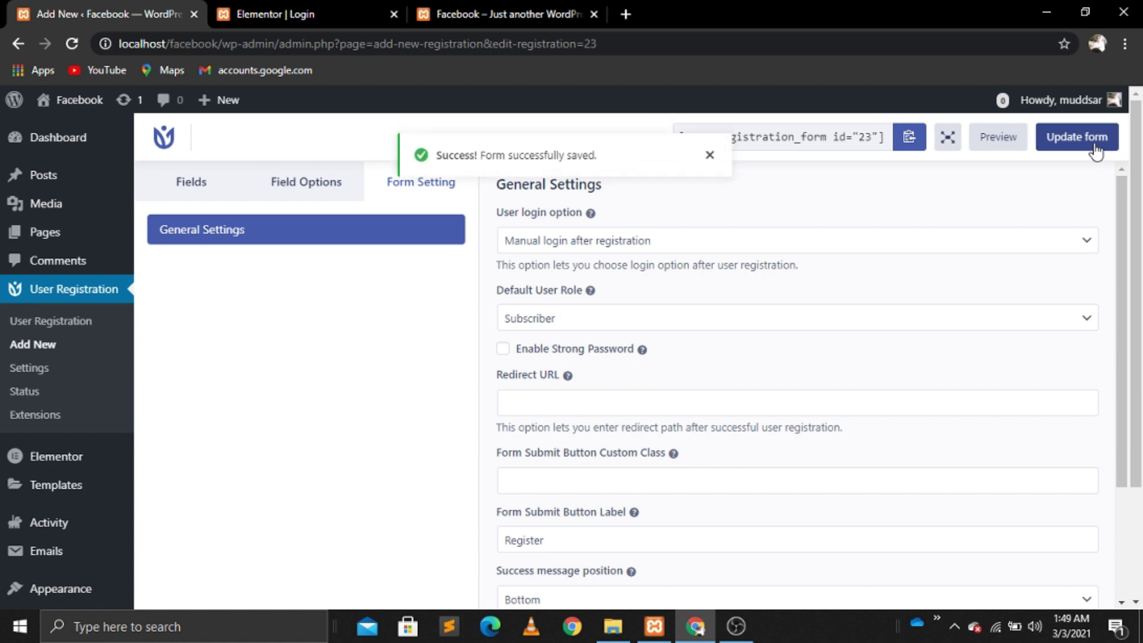
click(64, 328)
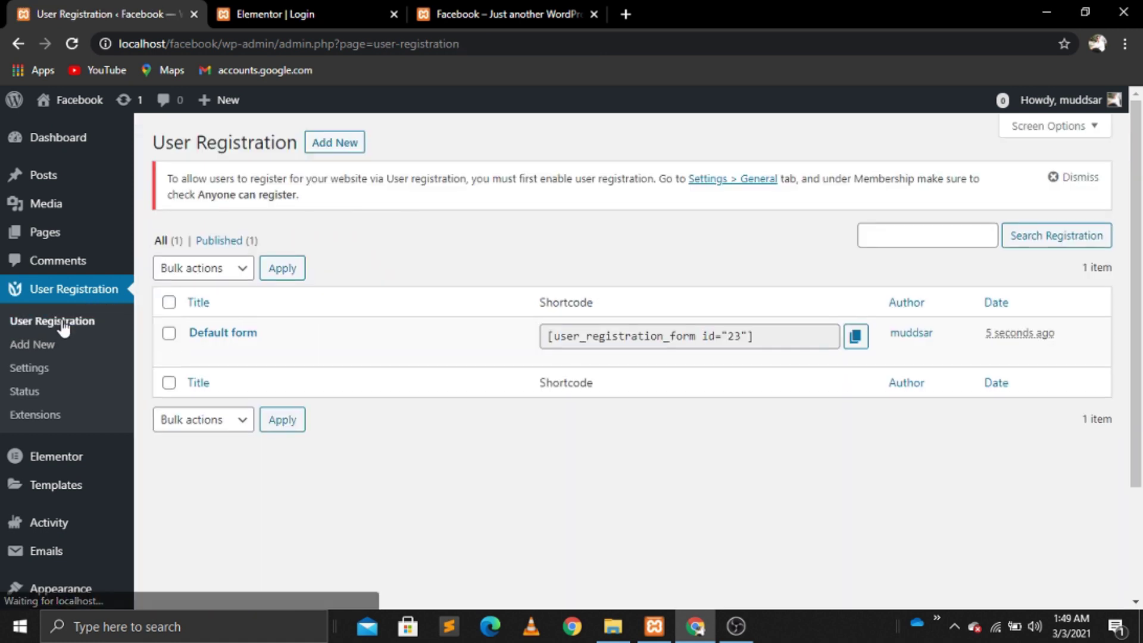
Step: Copy the Default form's shortcode and open the Registration page from All Pages for editing
click(856, 337)
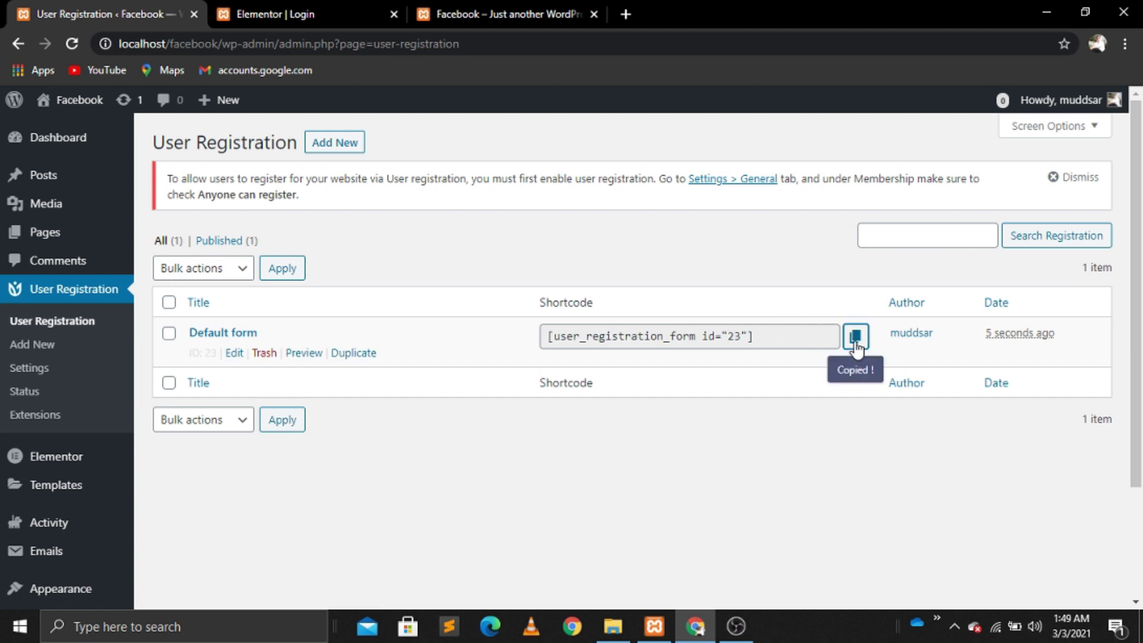
mouse_move(60, 233)
click(158, 235)
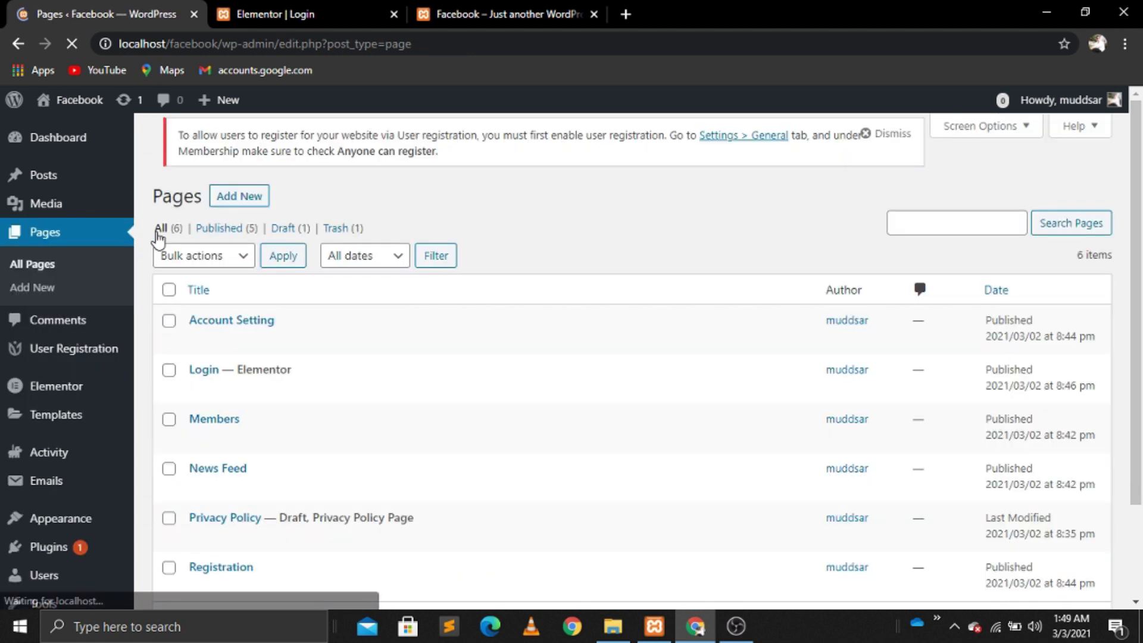
scroll(158, 238, down, 1)
scroll(158, 238, down, 3)
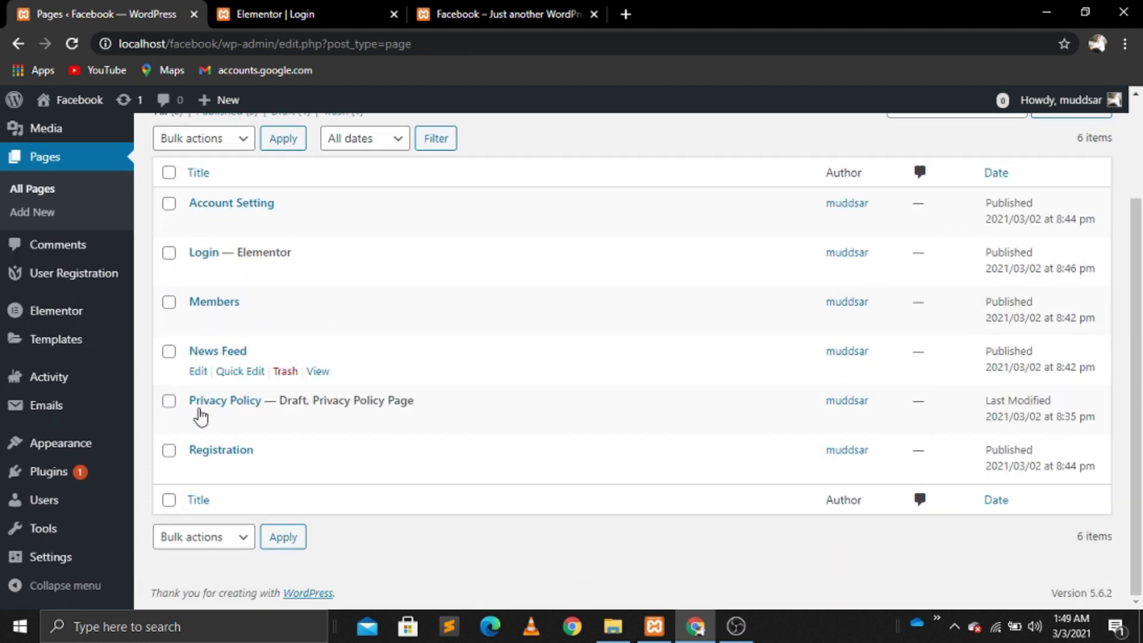
click(200, 471)
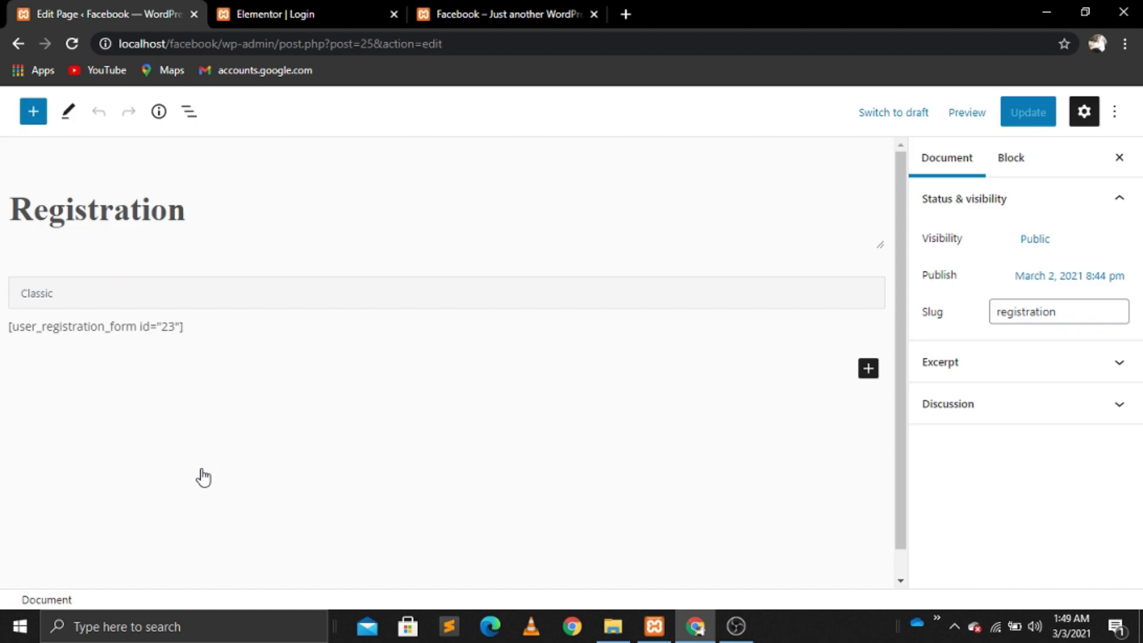
Step: Edit the Registration page in Elementor, set Elementor Full Width layout, and delete the old form section
click(351, 112)
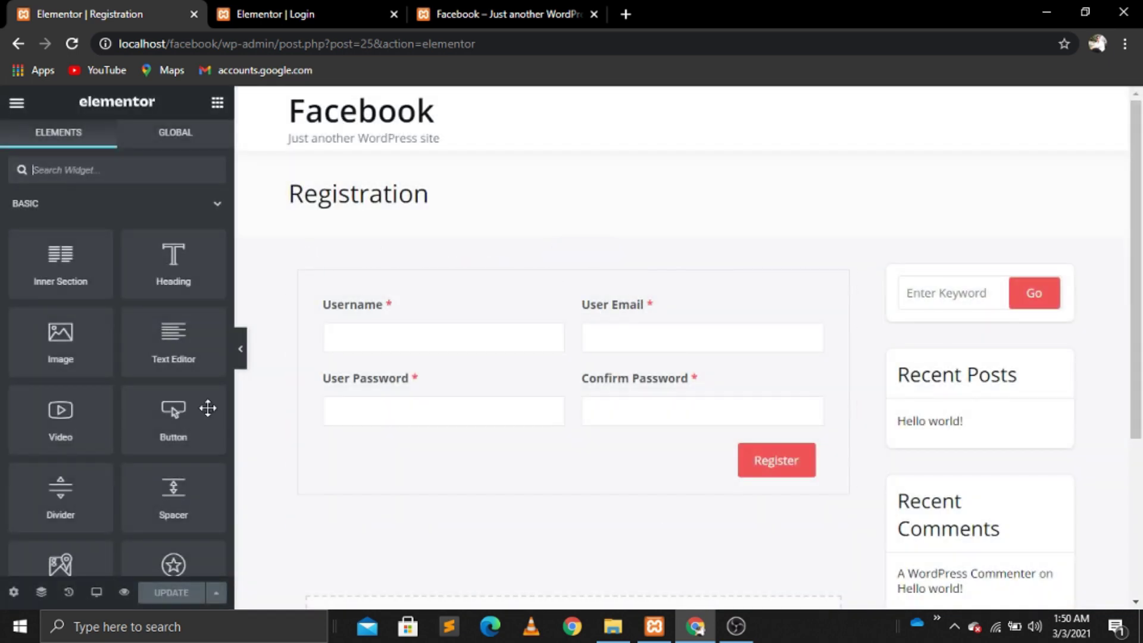
click(15, 595)
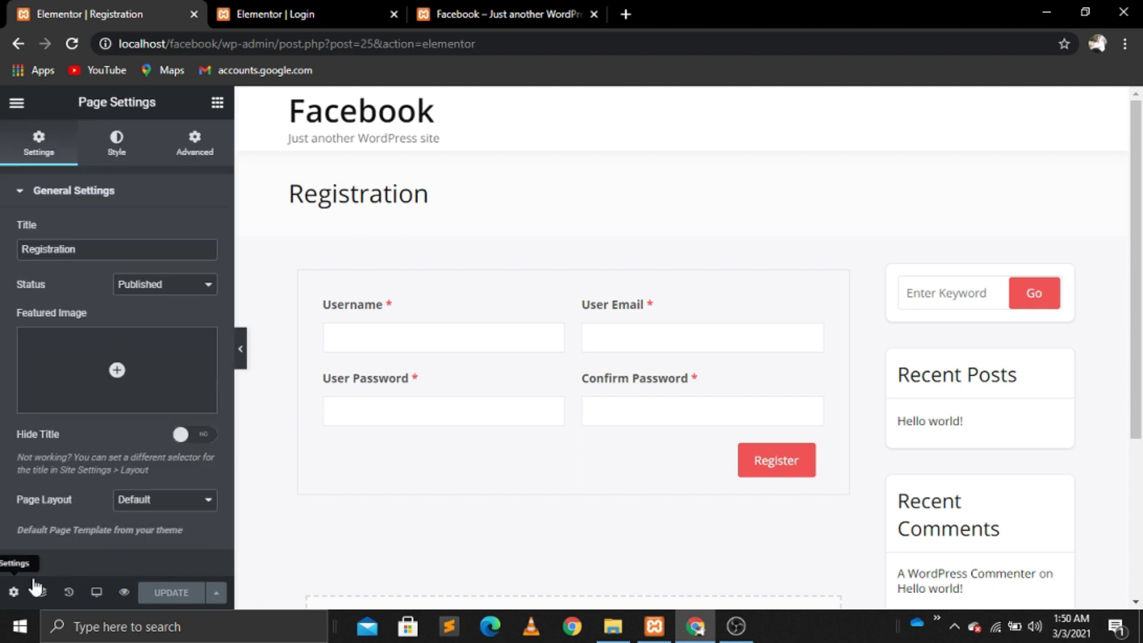
click(197, 500)
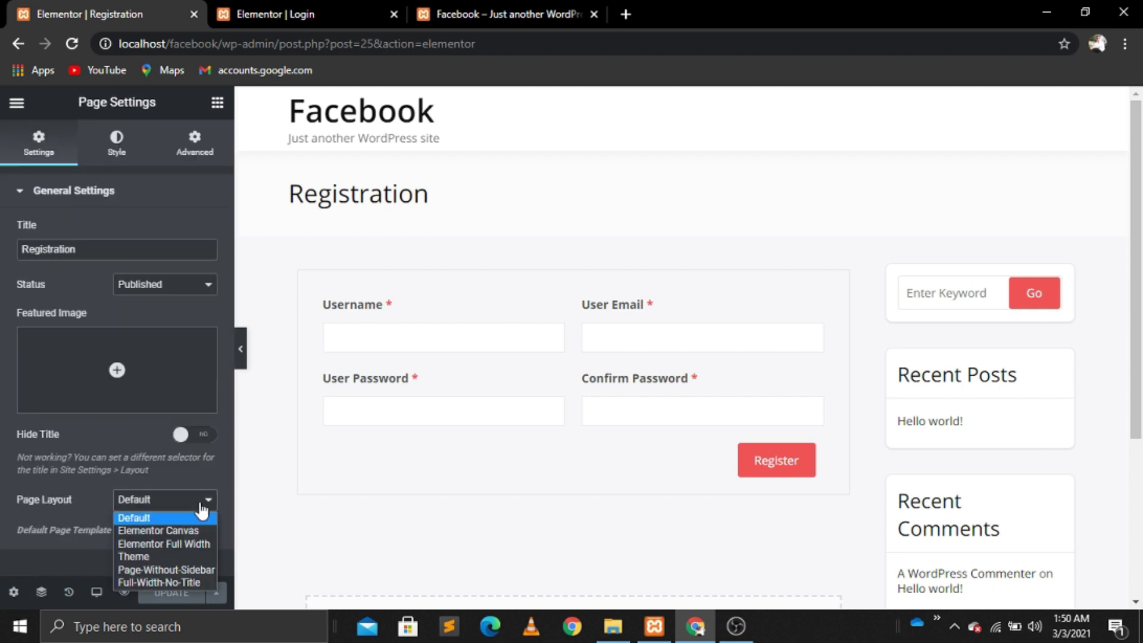
click(183, 544)
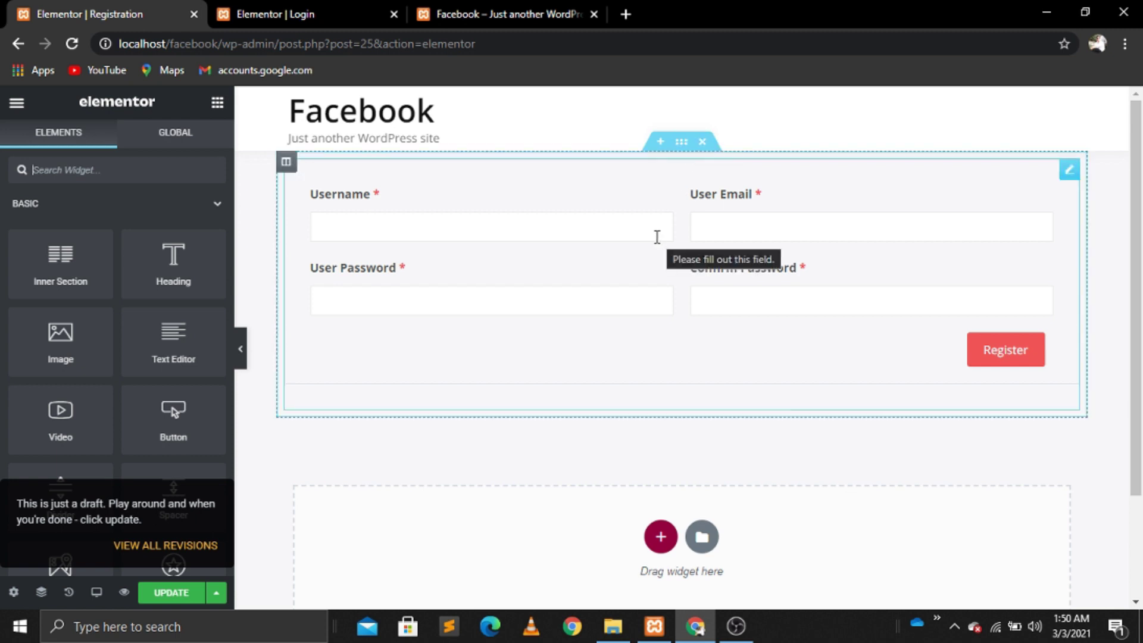
click(702, 142)
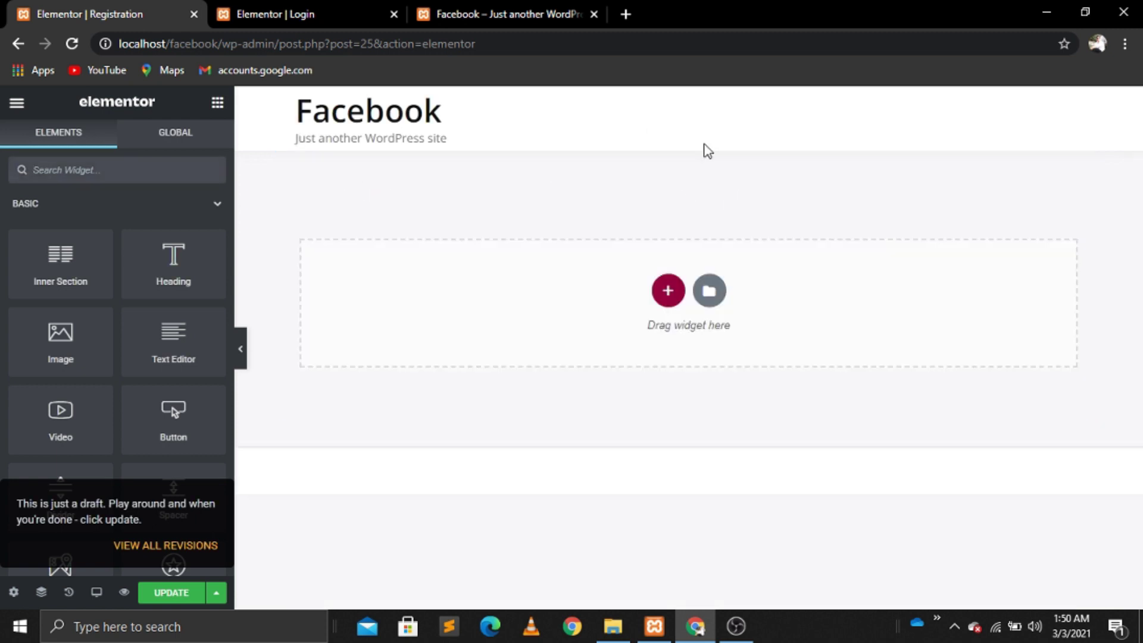
Step: Add a three-column section with 15% first and third columns and a Heading in the middle
click(667, 289)
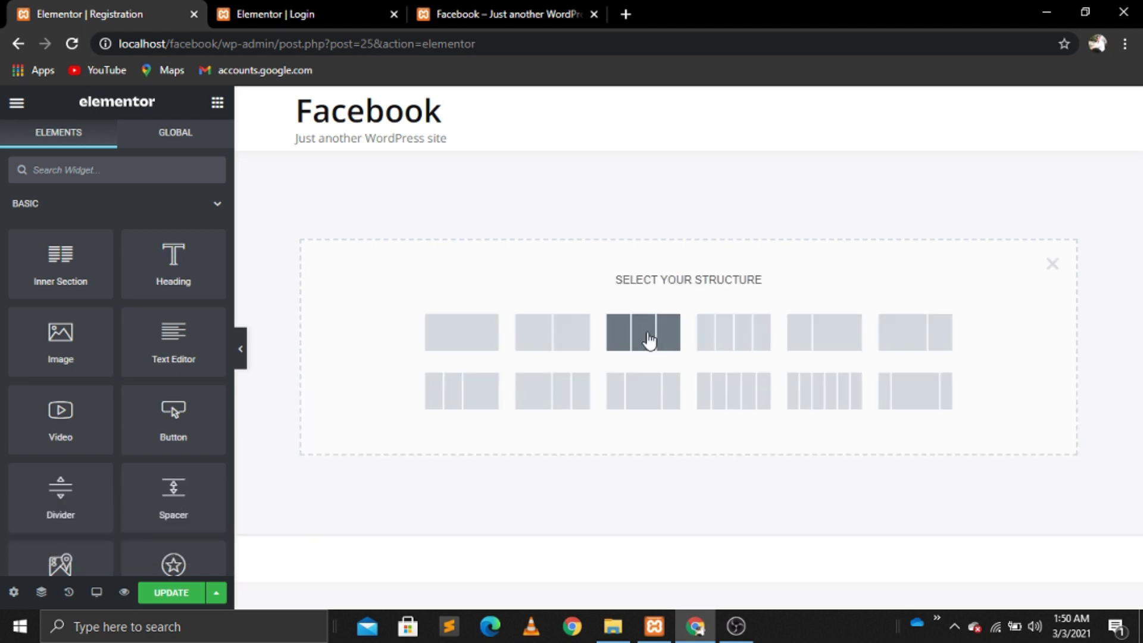
click(645, 334)
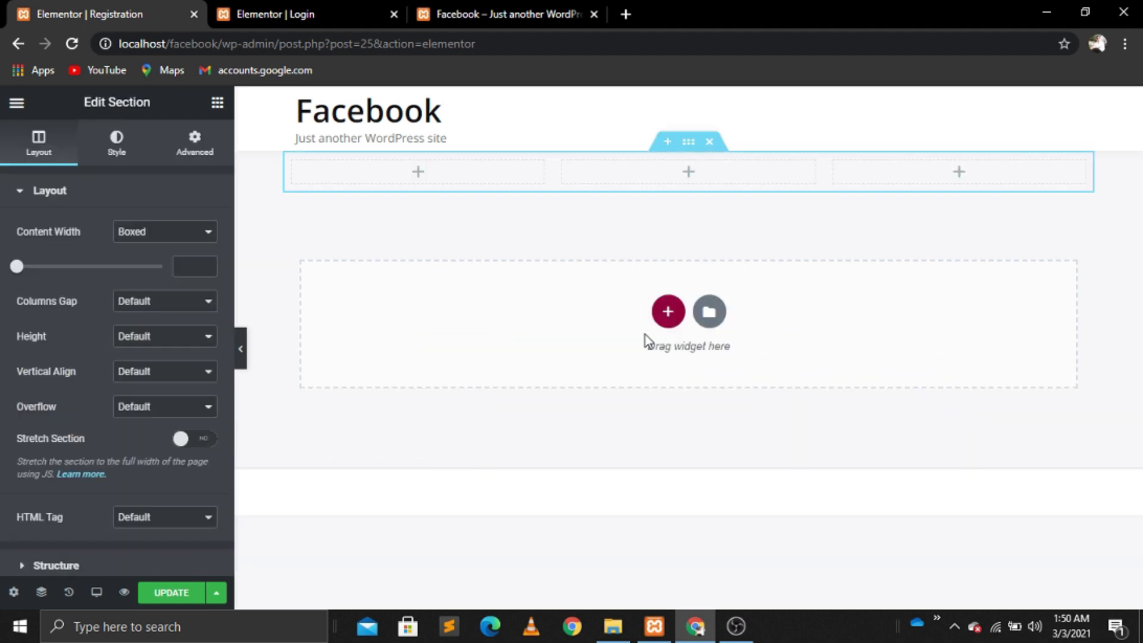
click(293, 163)
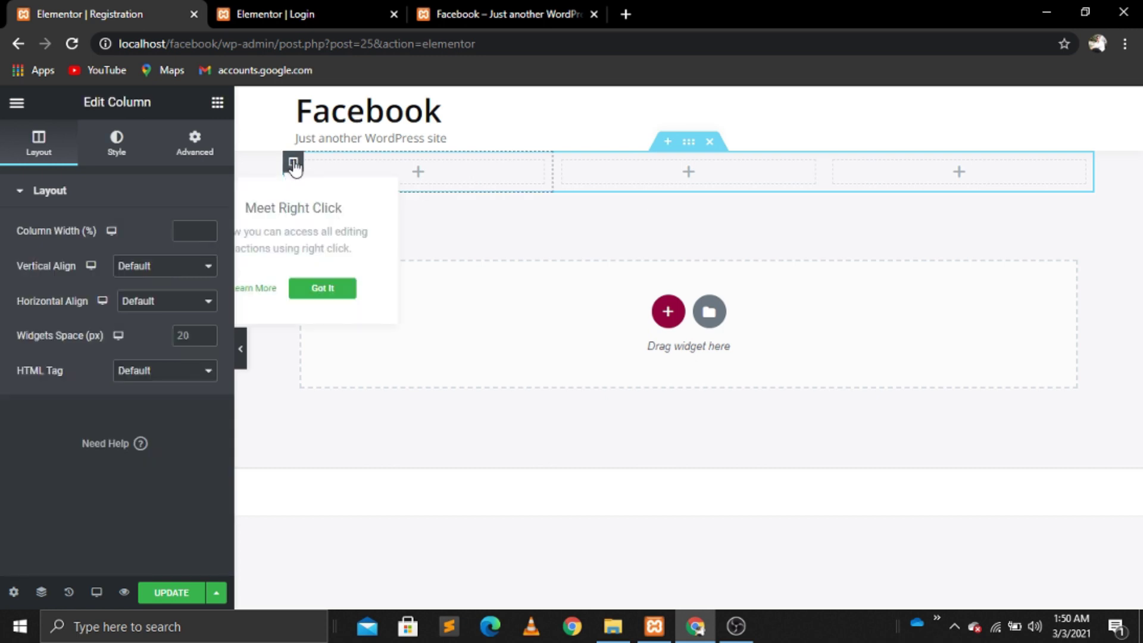
click(186, 235)
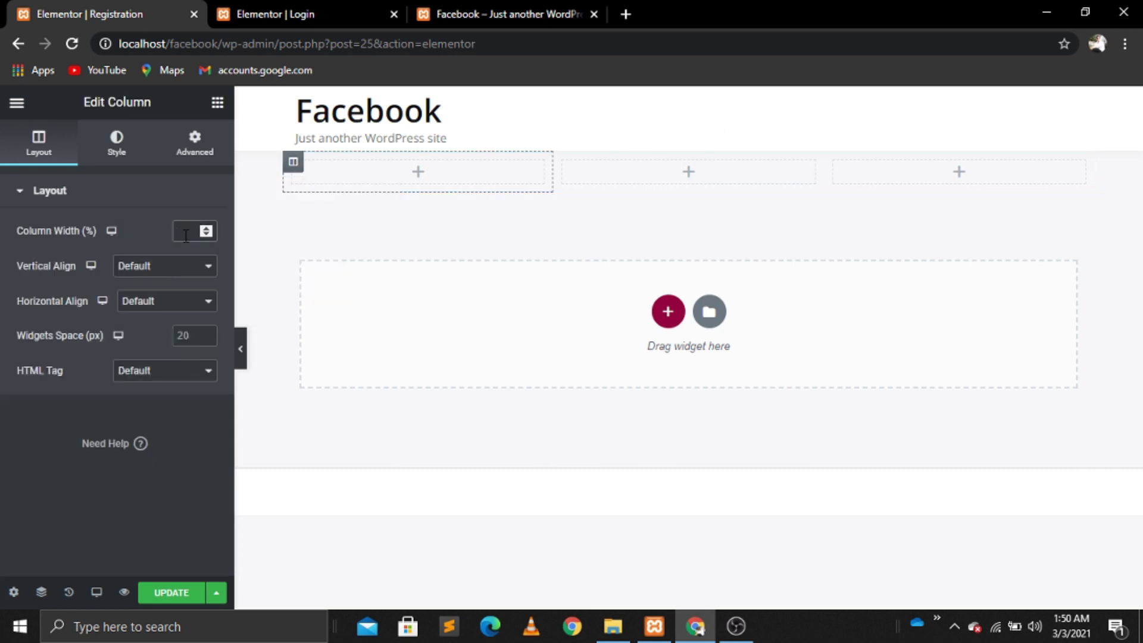
text(15)
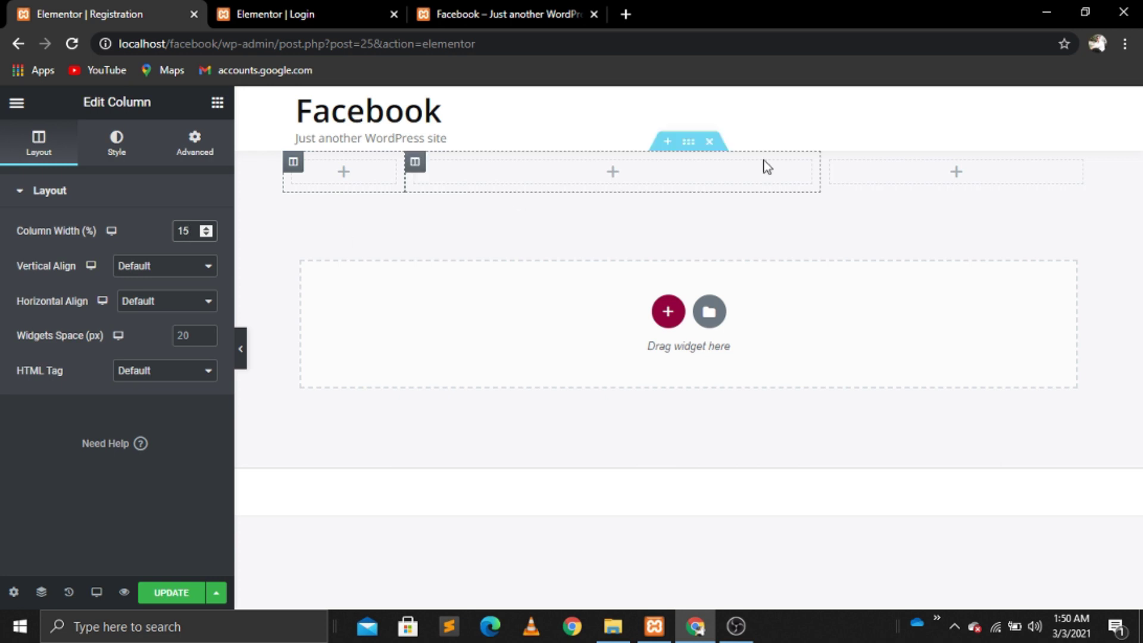
click(831, 163)
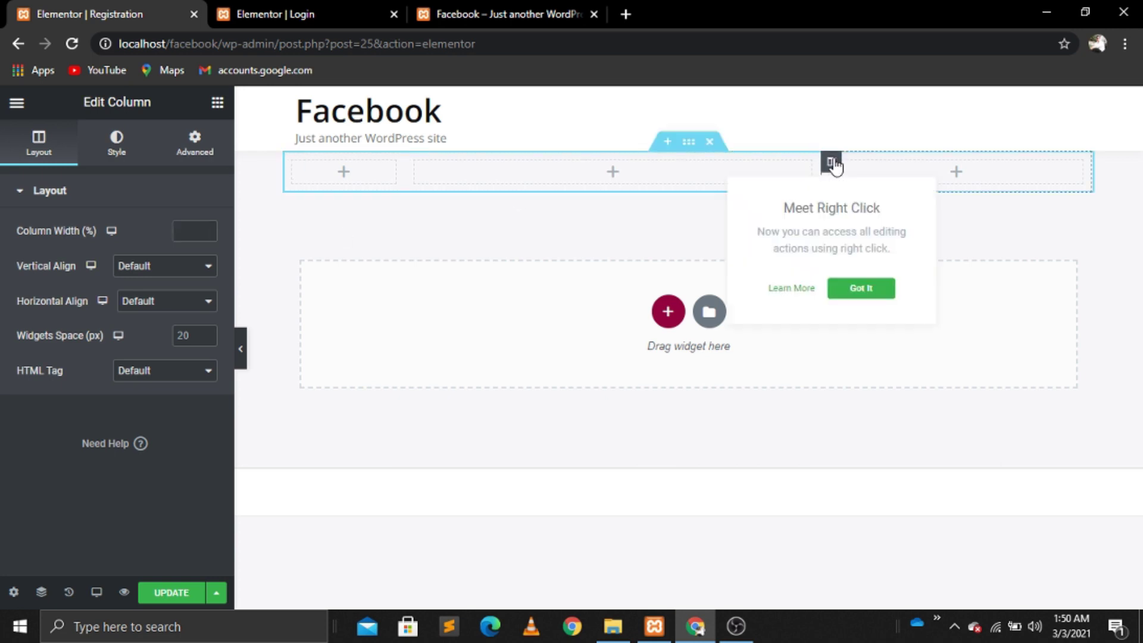
click(196, 228)
text(15)
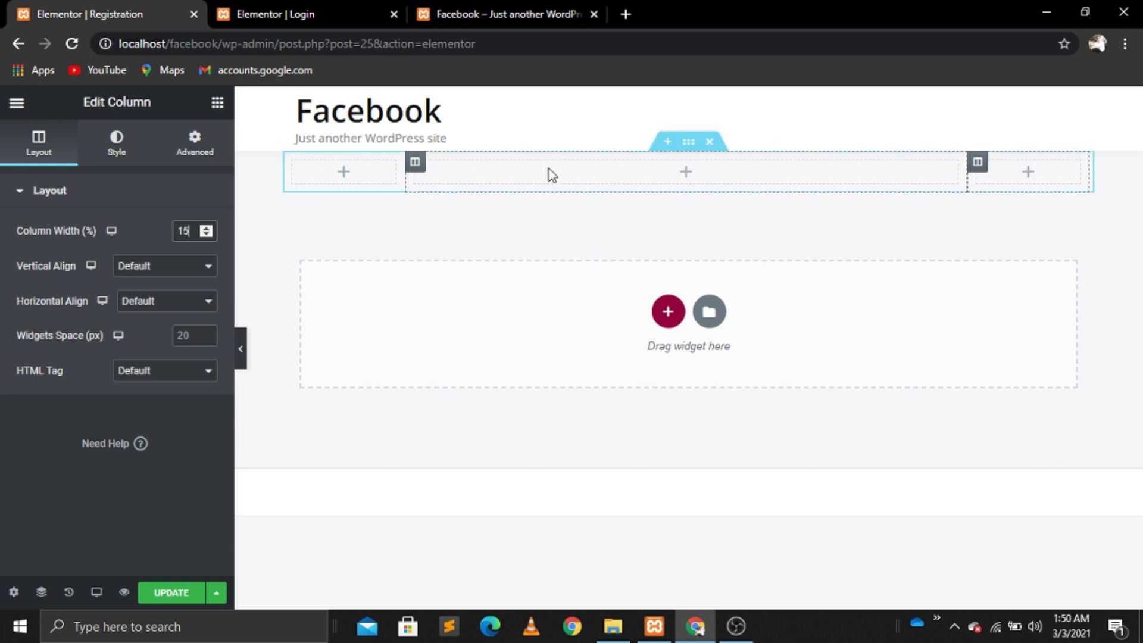
click(554, 176)
drag(173, 262, 707, 171)
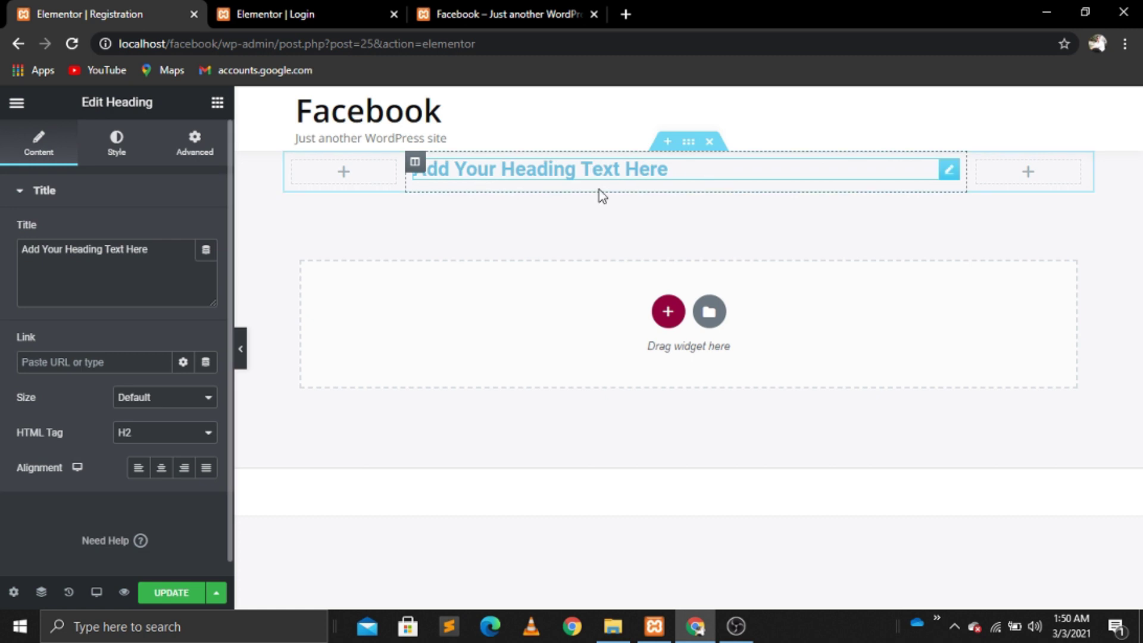
Step: Retitle the heading 'Create your Account' and centre-align it
click(167, 250)
key(BackSpace)
key(BackSpace)
key(BackSpace)
key(BackSpace)
key(BackSpace)
key(BackSpace)
key(BackSpace)
key(BackSpace)
key(BackSpace)
key(BackSpace)
key(BackSpace)
key(BackSpace)
key(BackSpace)
key(BackSpace)
key(BackSpace)
key(BackSpace)
key(BackSpace)
key(BackSpace)
key(BackSpace)
key(BackSpace)
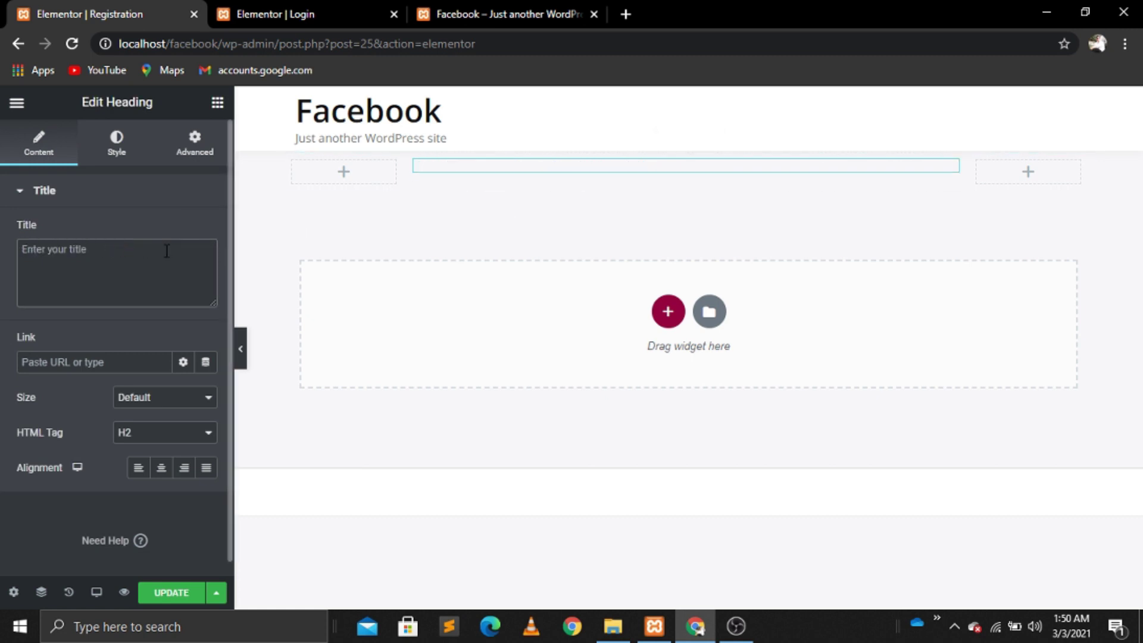
text(Creat)
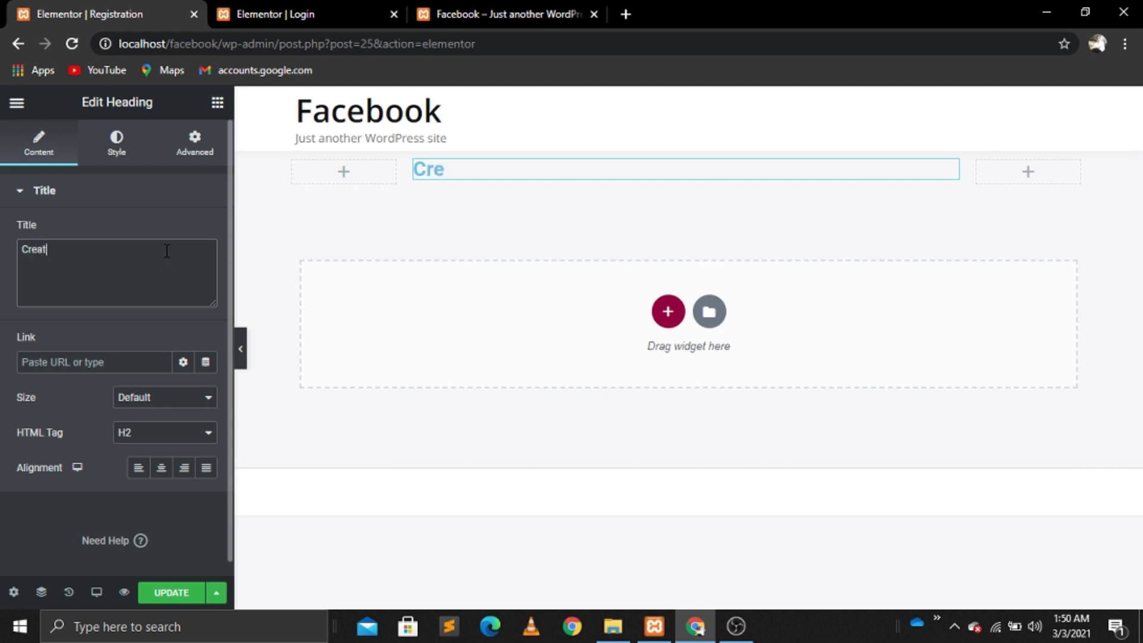
text(e yo)
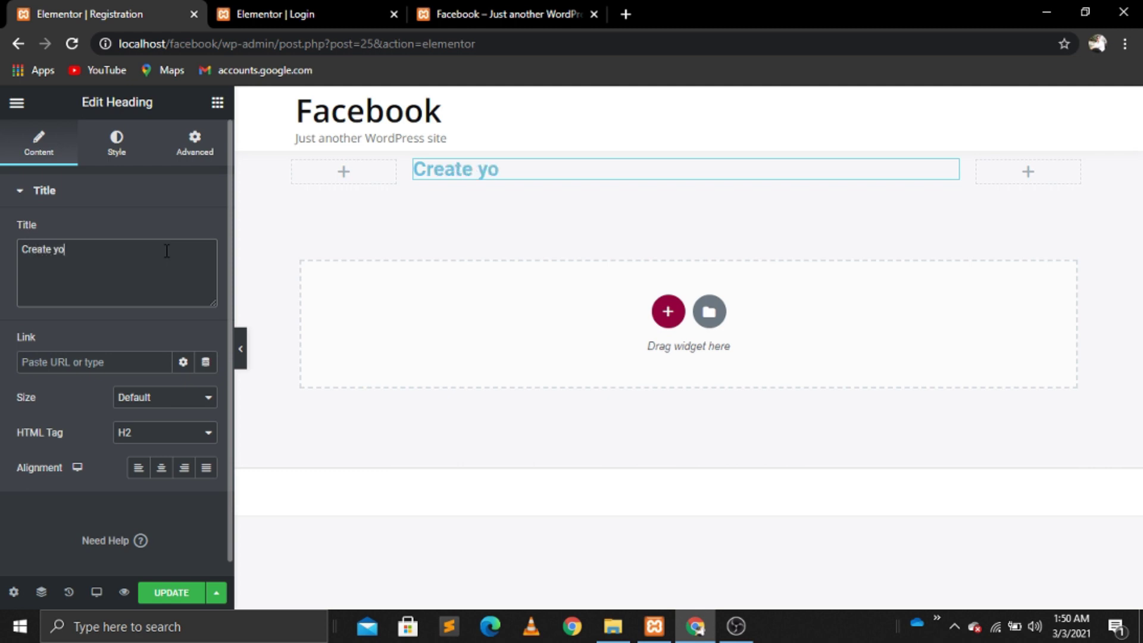
text(ur Account)
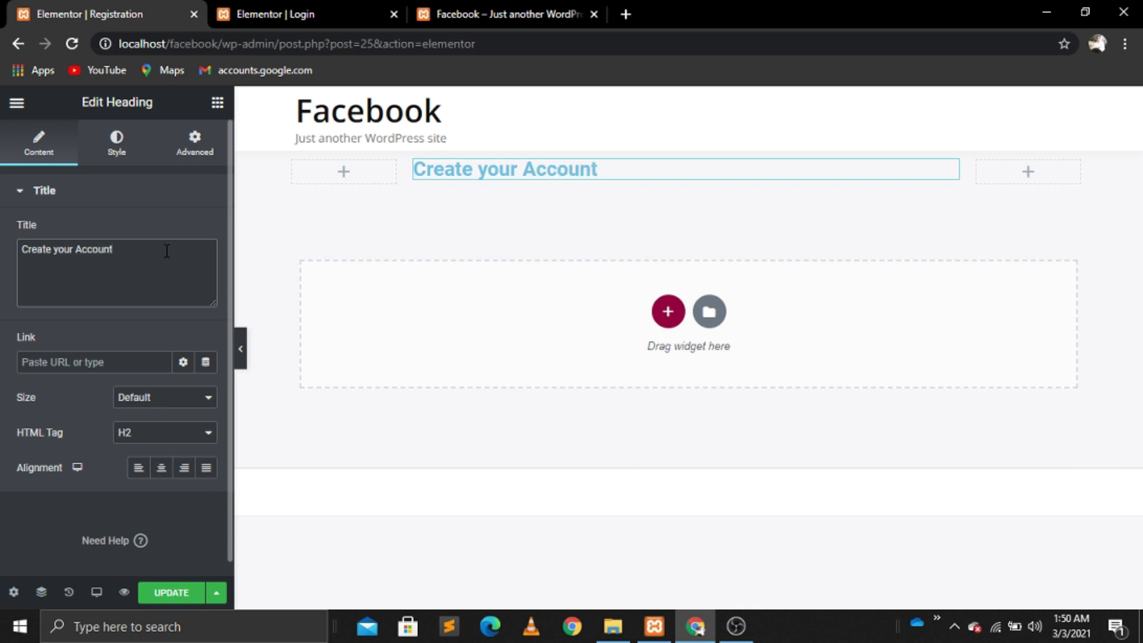
click(161, 467)
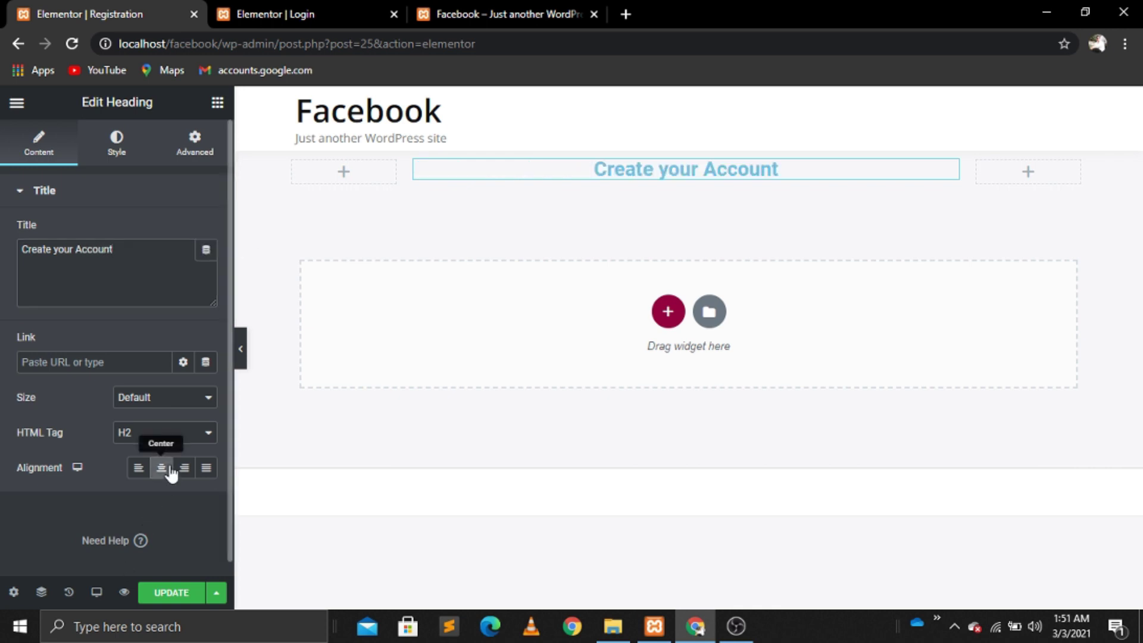
Step: Search the widgets for 'sho' and drag a Shortcode widget onto the page
click(216, 103)
click(57, 171)
text(sho)
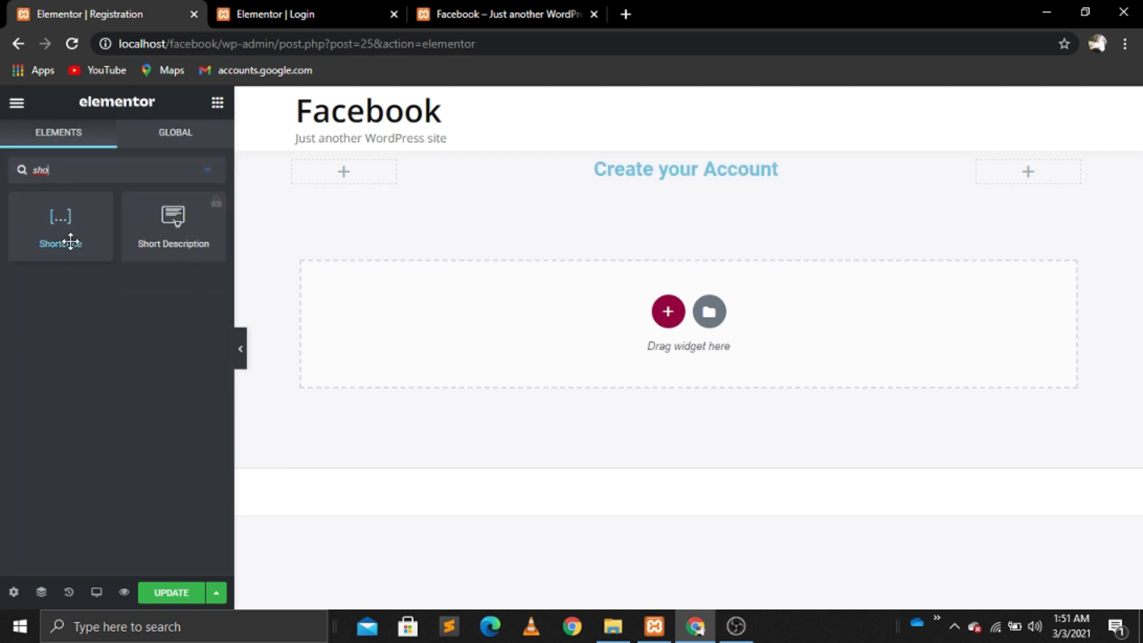
drag(71, 241, 727, 193)
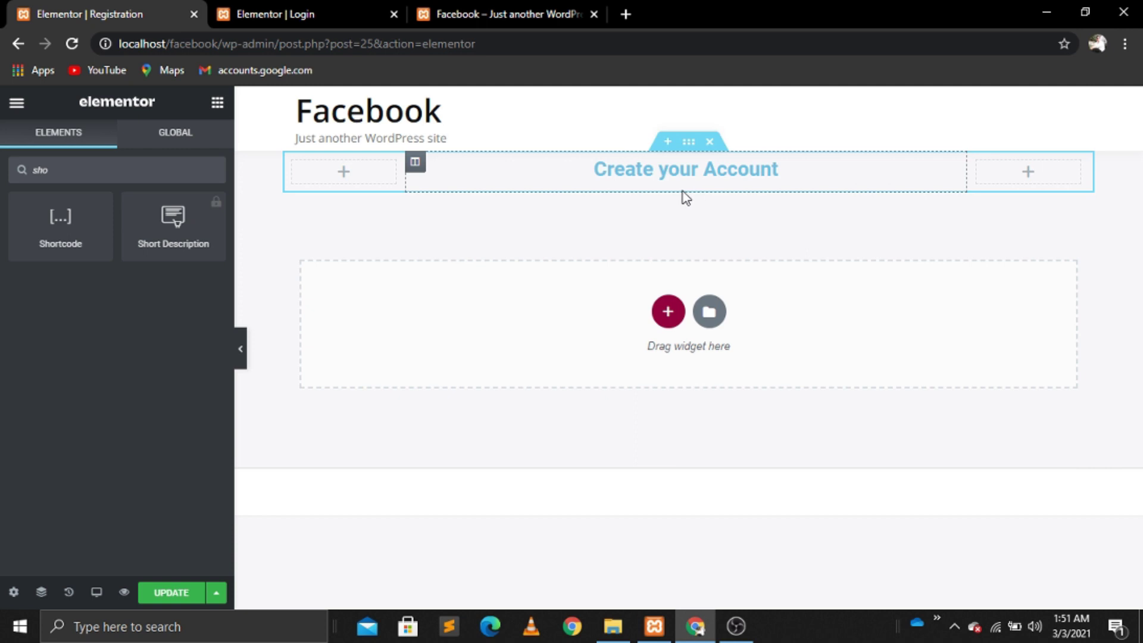
Step: Drop the Shortcode widget under the heading with [user_registration_form id="23"] and show its Advanced settings
drag(71, 219, 680, 180)
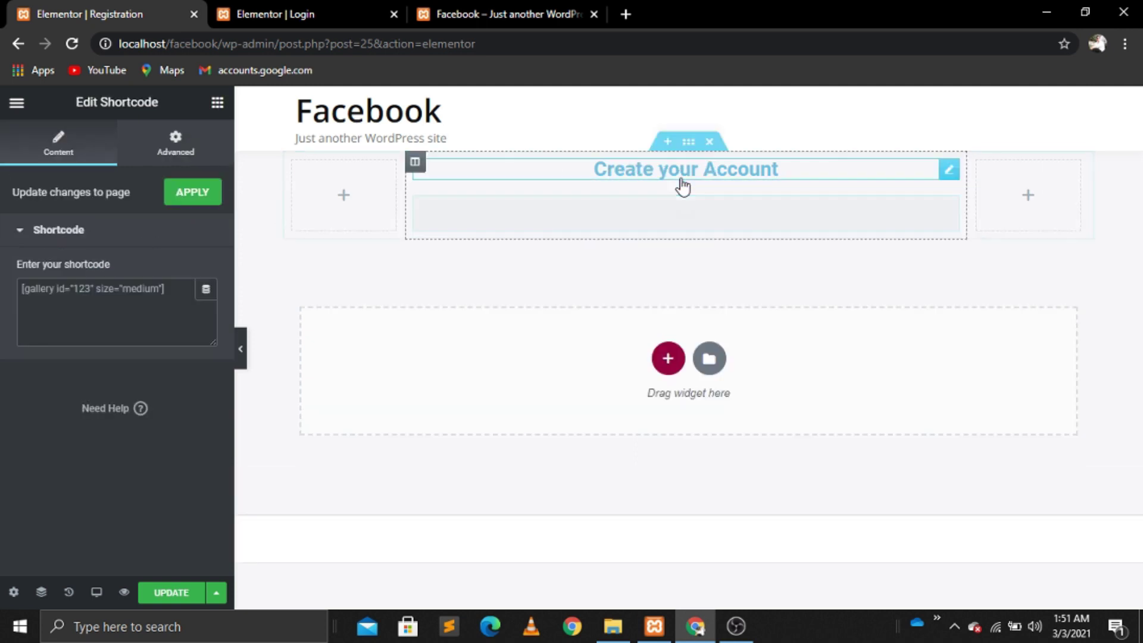
click(88, 304)
text([user_registration_form id="23"])
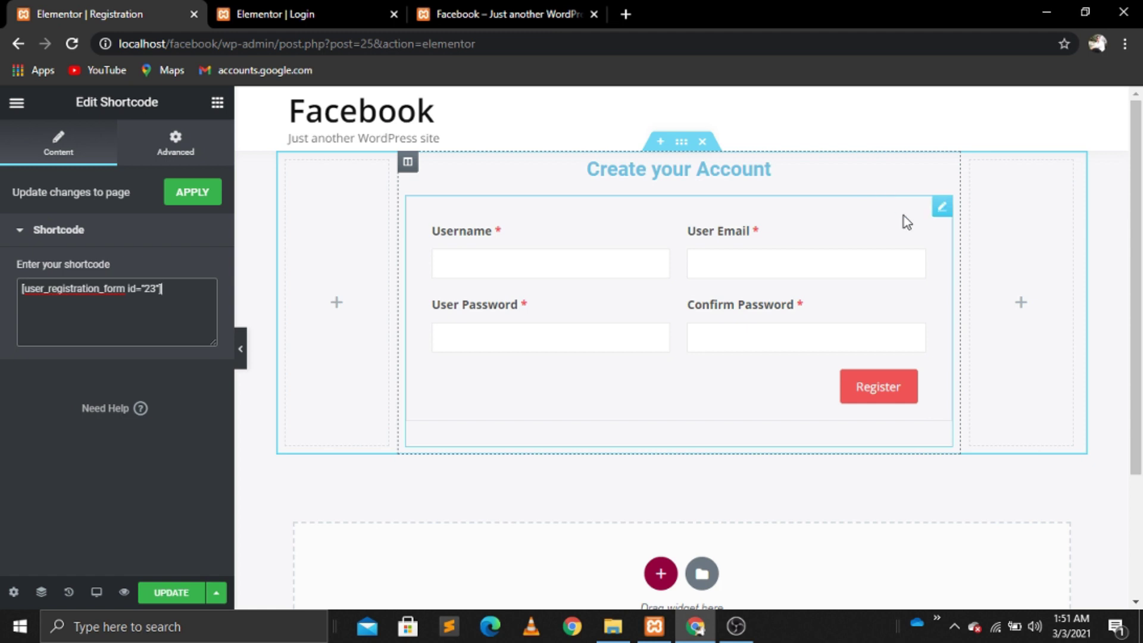
click(940, 208)
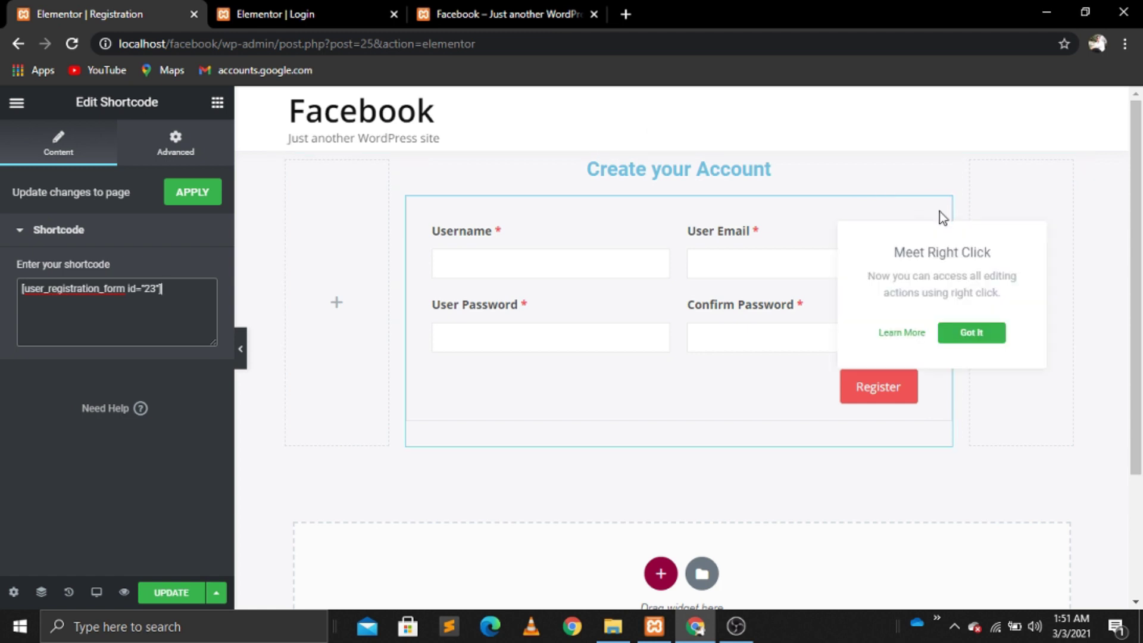
click(220, 159)
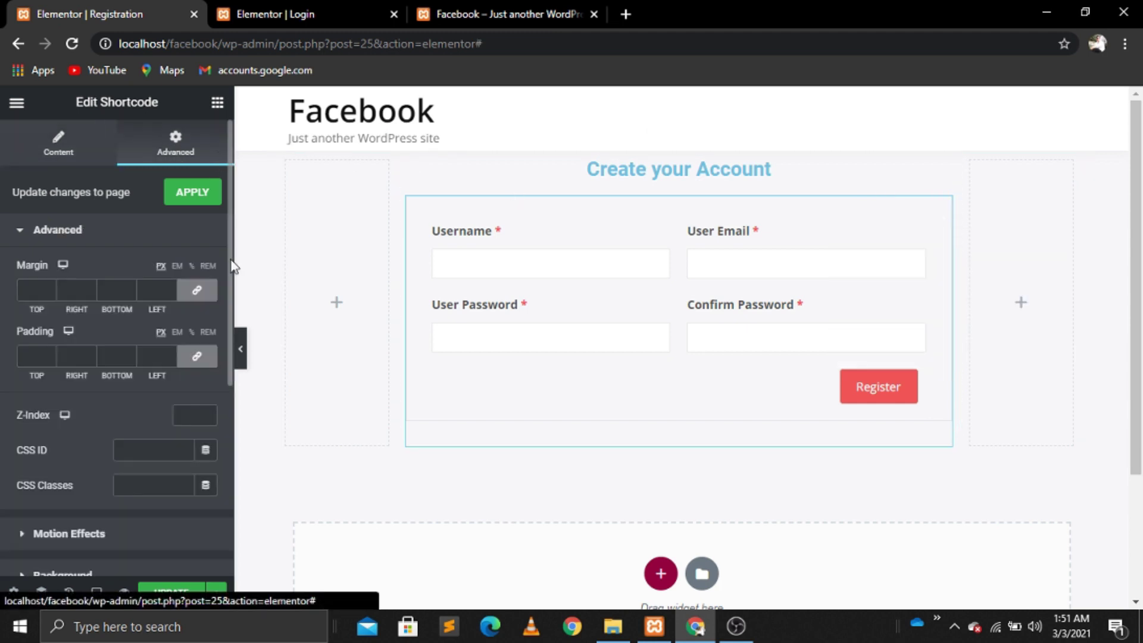
Step: Give the registration form a Classic background with colour #fff
drag(227, 356, 227, 498)
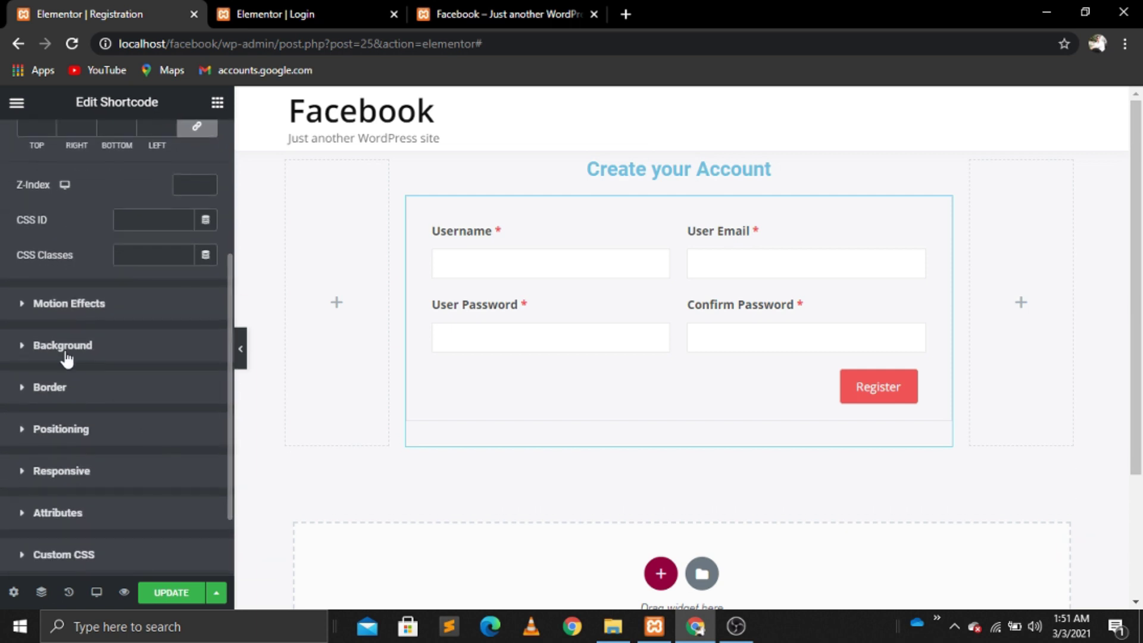
click(46, 346)
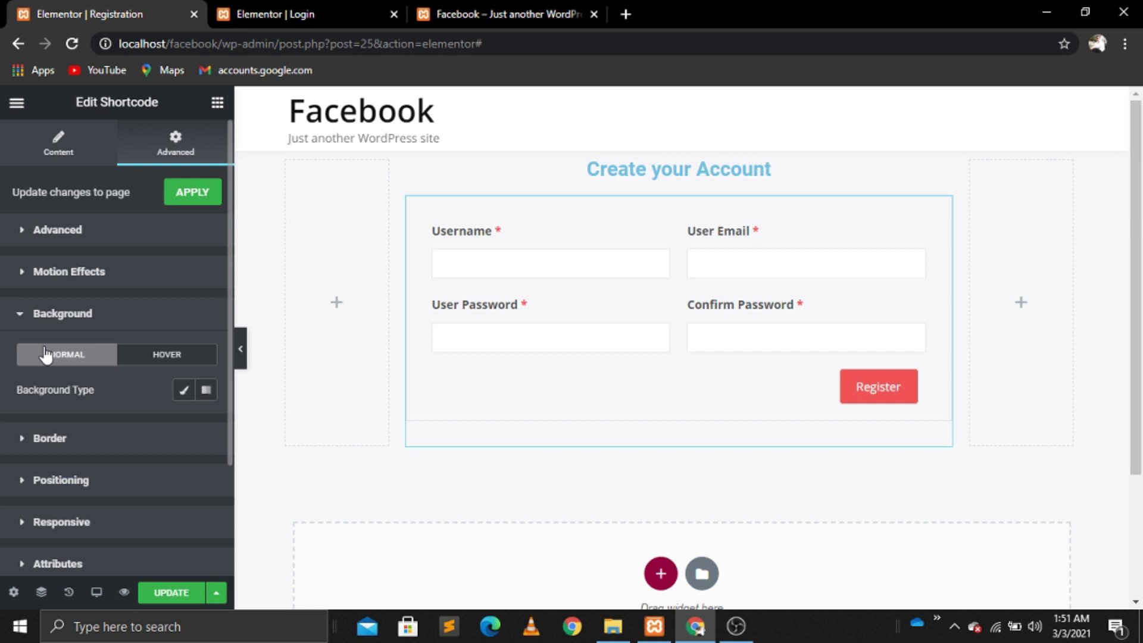
click(182, 391)
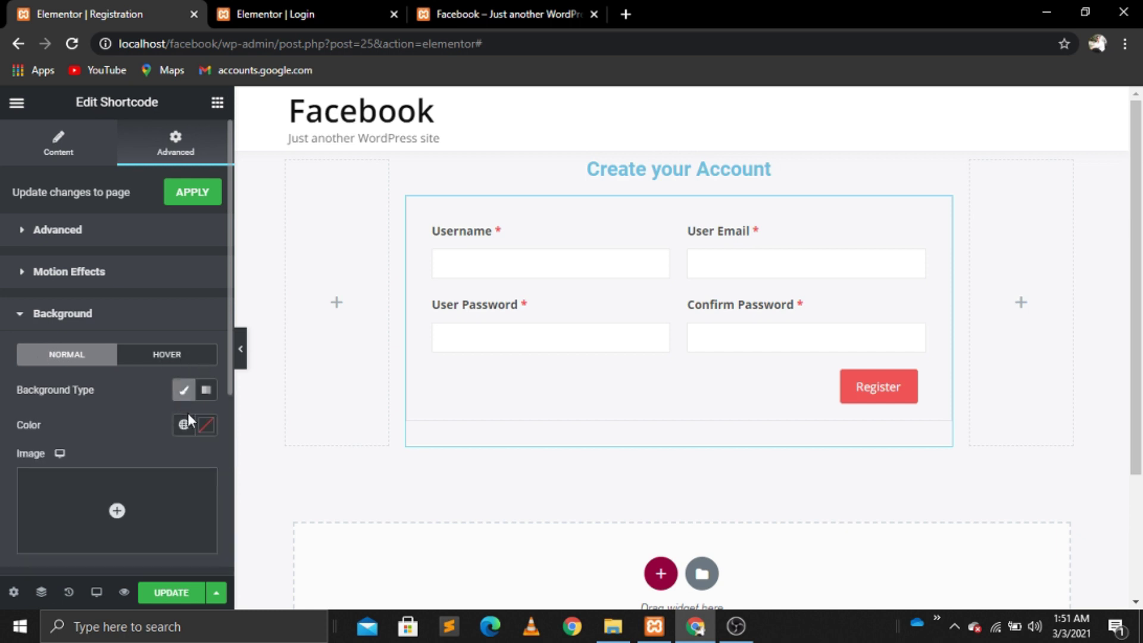
click(205, 425)
click(173, 380)
key(BackSpace)
key(BackSpace)
key(BackSpace)
key(BackSpace)
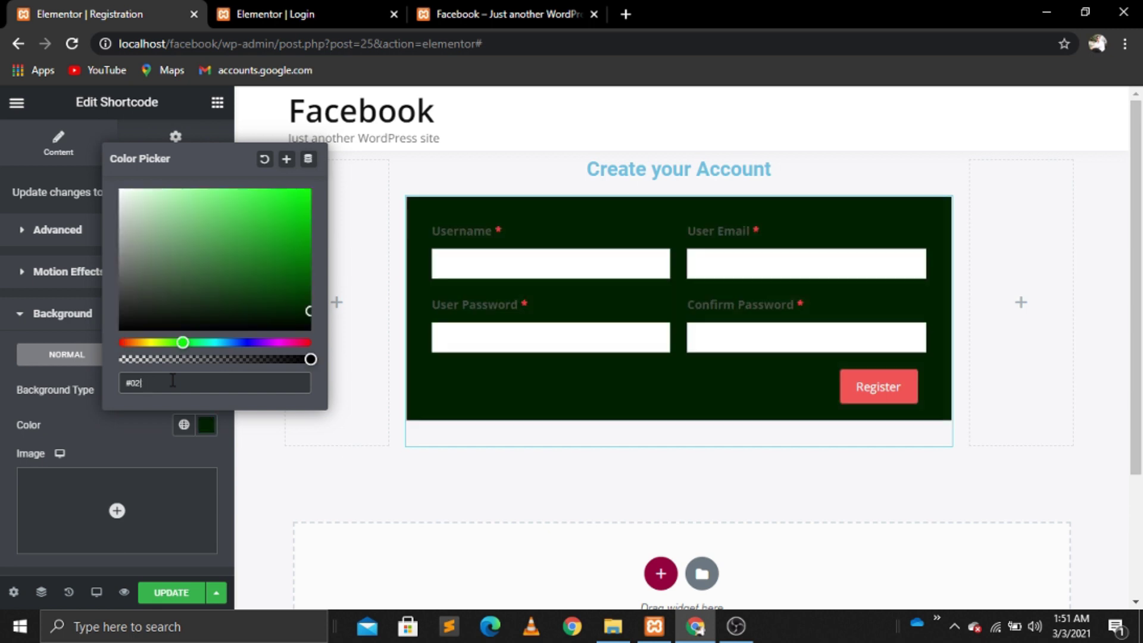
text(fff)
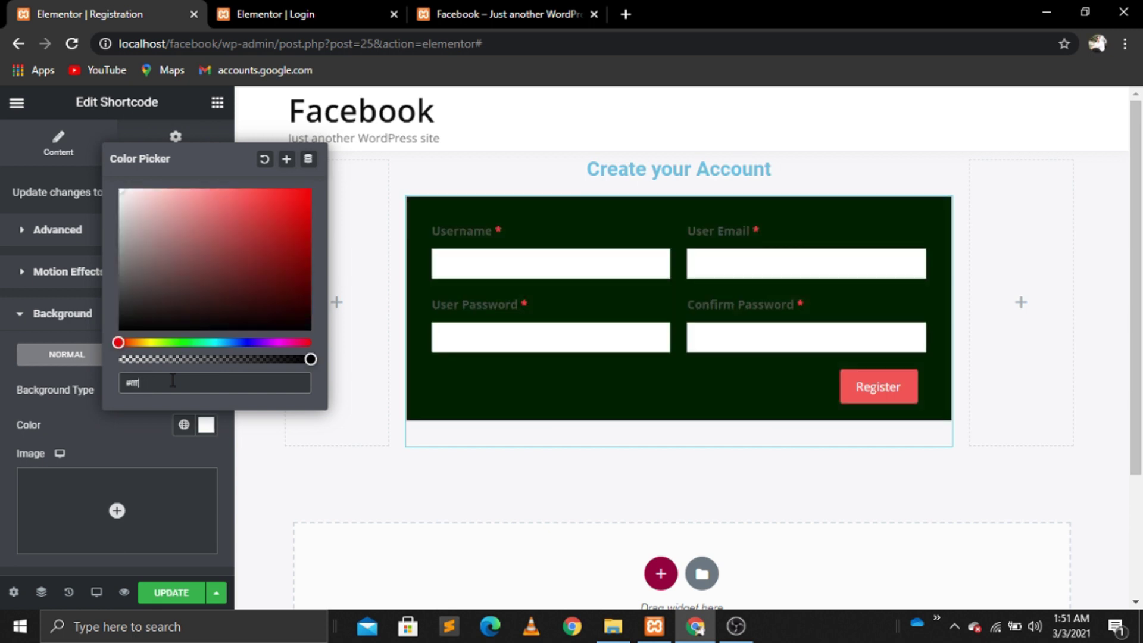
click(153, 429)
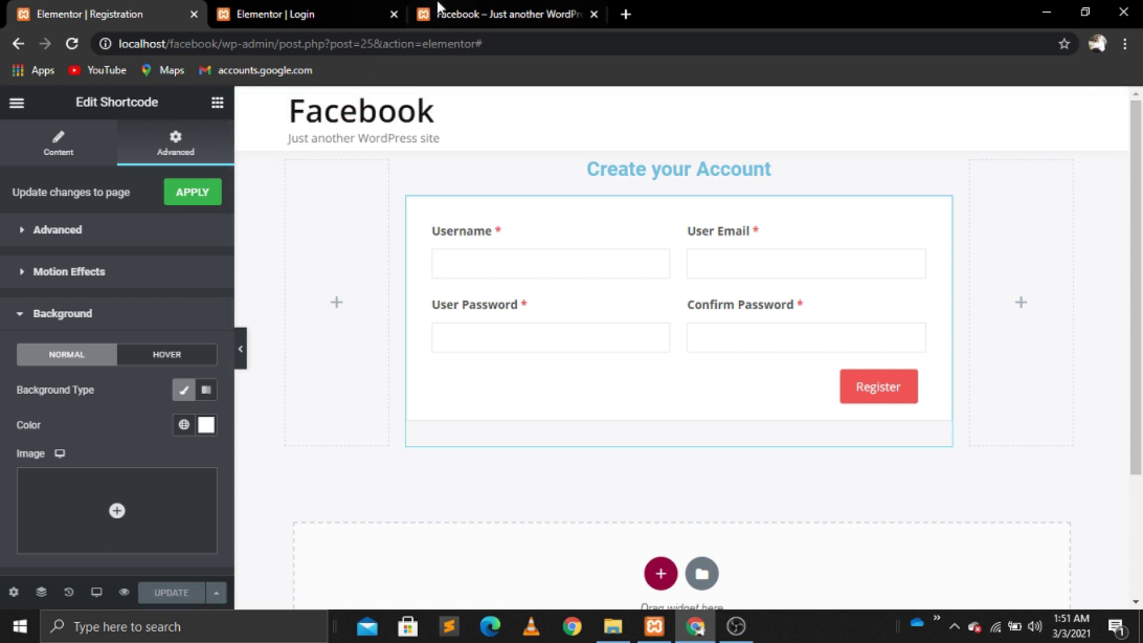
click(458, 7)
Step: Leave Elementor for the Registration page's regular edit screen
click(325, 7)
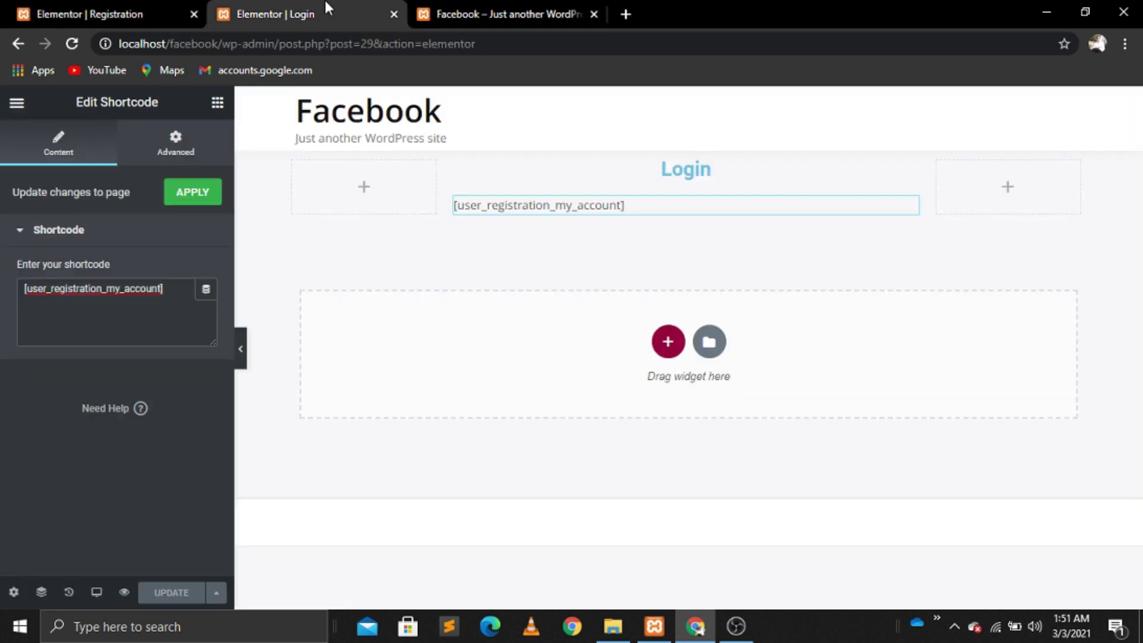
click(37, 17)
click(18, 44)
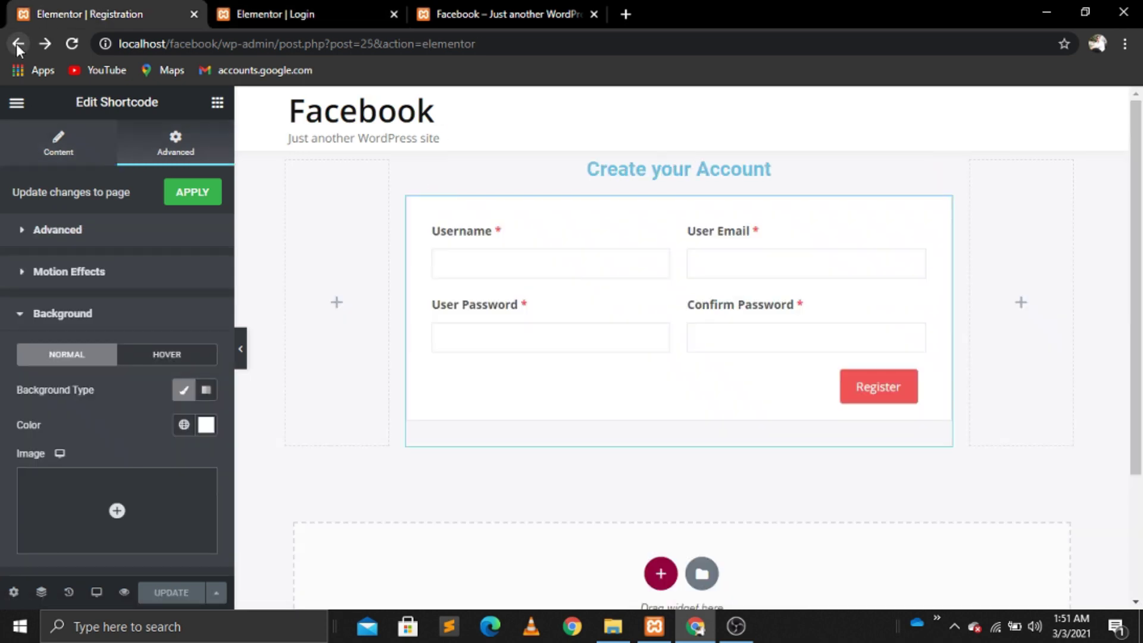
click(18, 45)
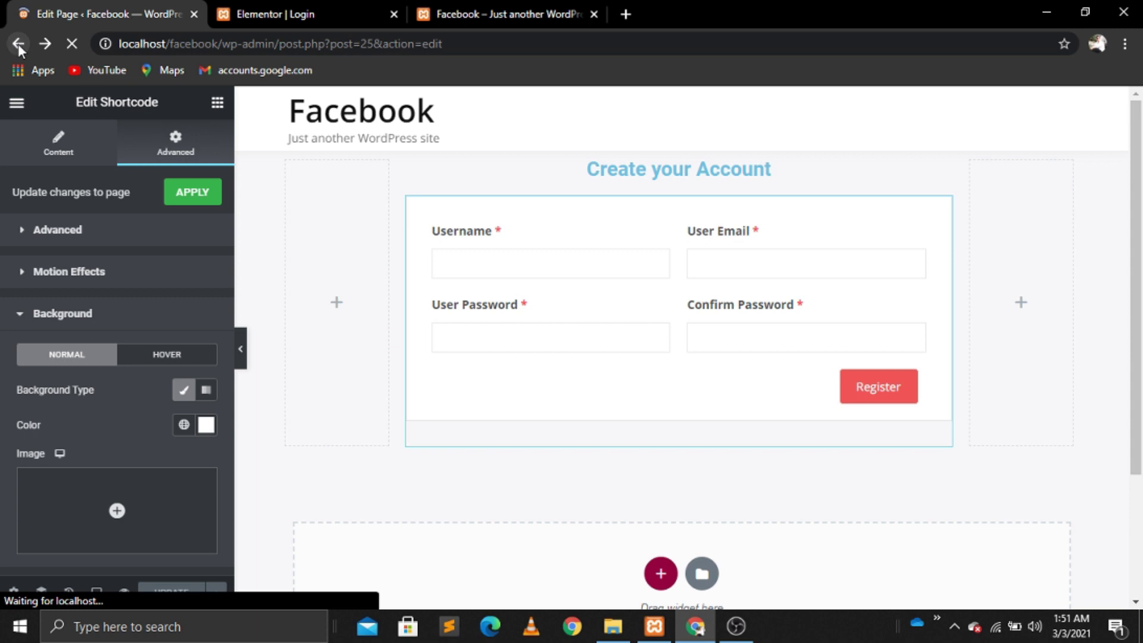
Step: Check the live Facebook site, then return to the All Pages list
click(506, 13)
click(72, 43)
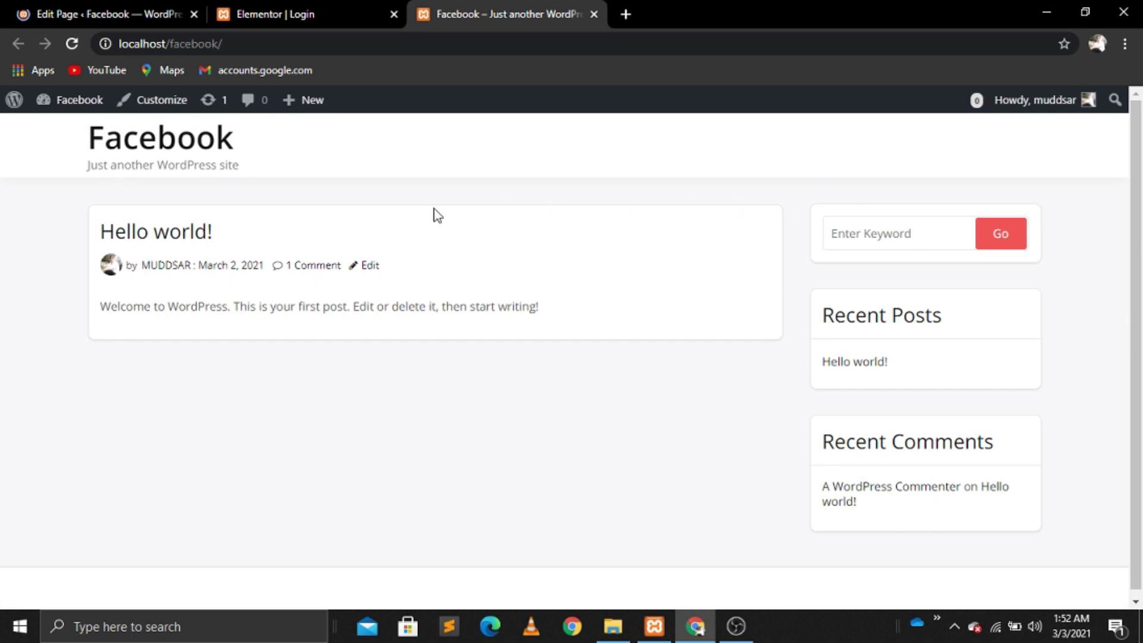
click(352, 3)
click(80, 3)
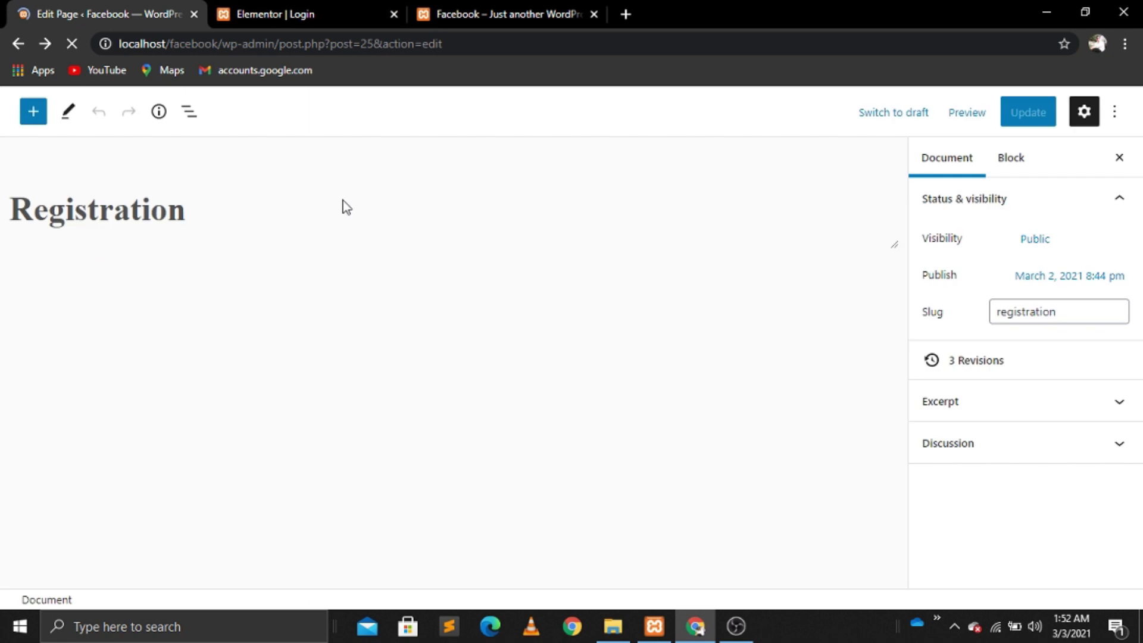
click(17, 44)
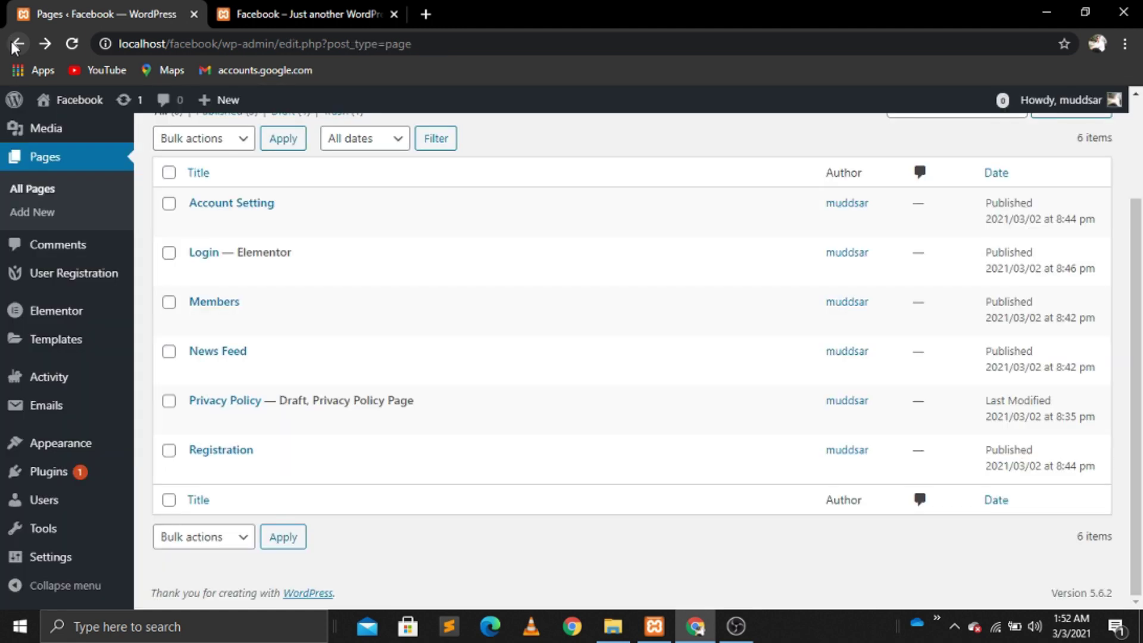
Step: Create a menu named Main Menu, assign it to the Primary location and save it
mouse_move(48, 441)
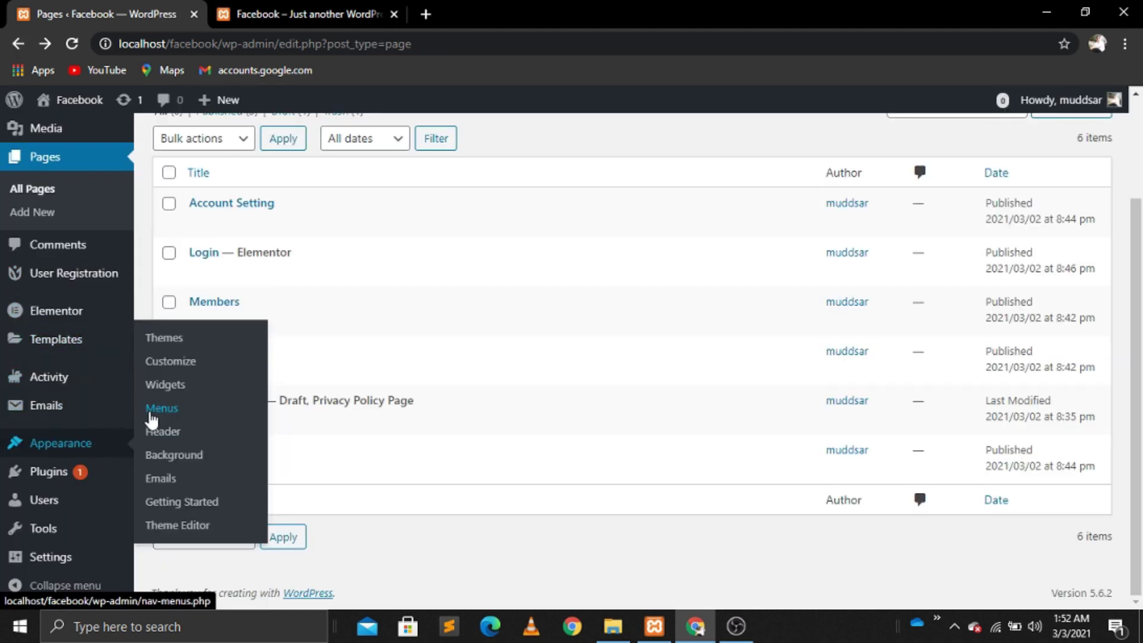
click(162, 410)
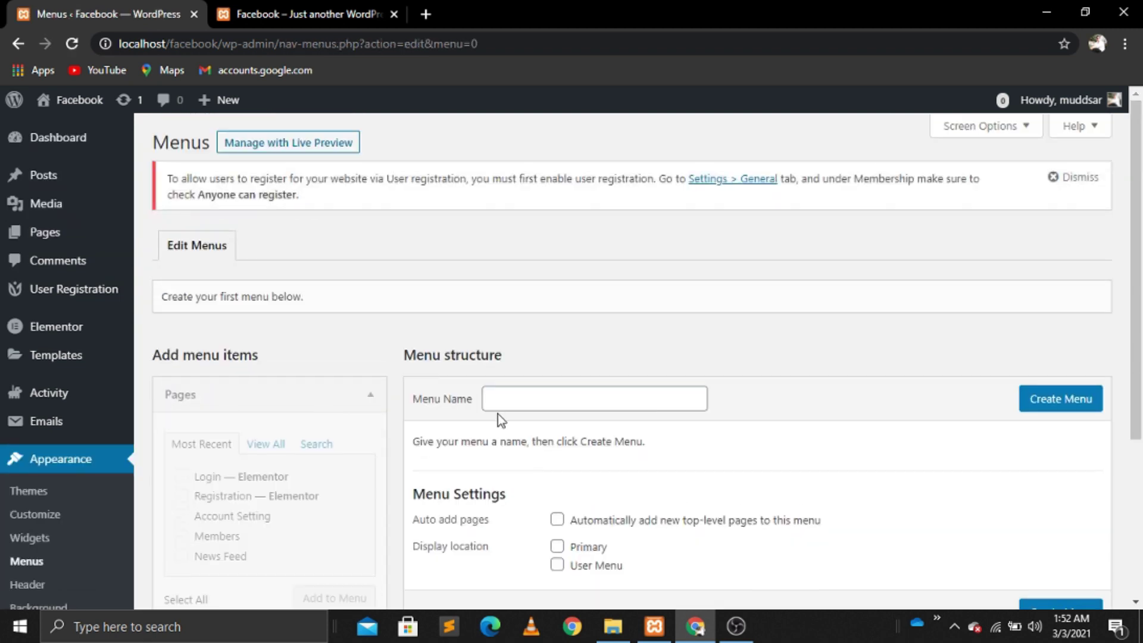
click(503, 398)
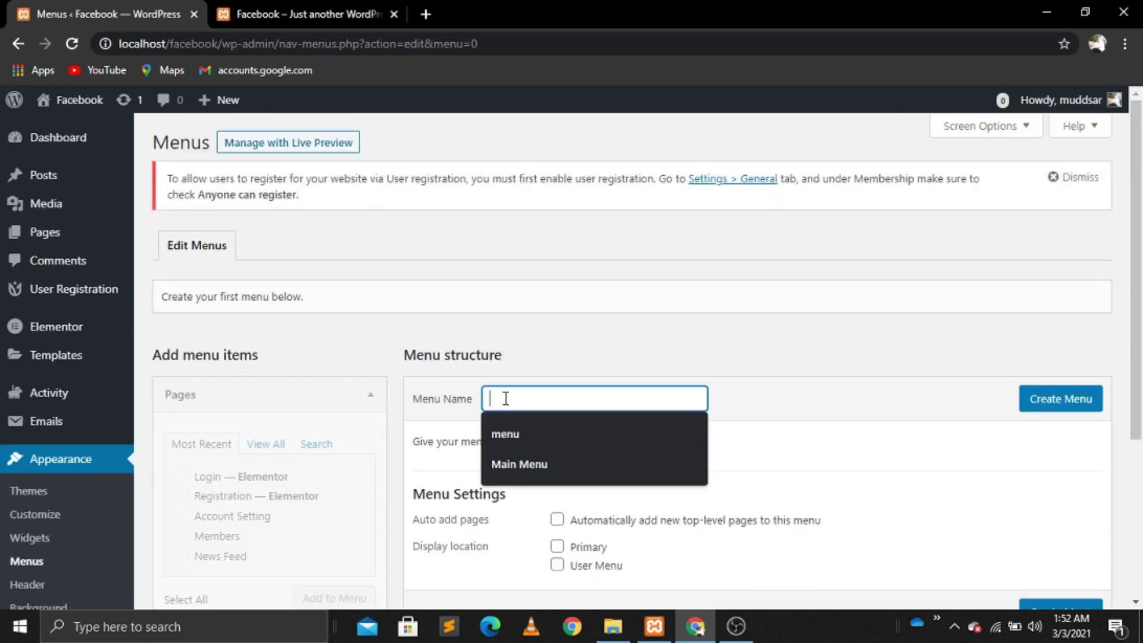
click(516, 461)
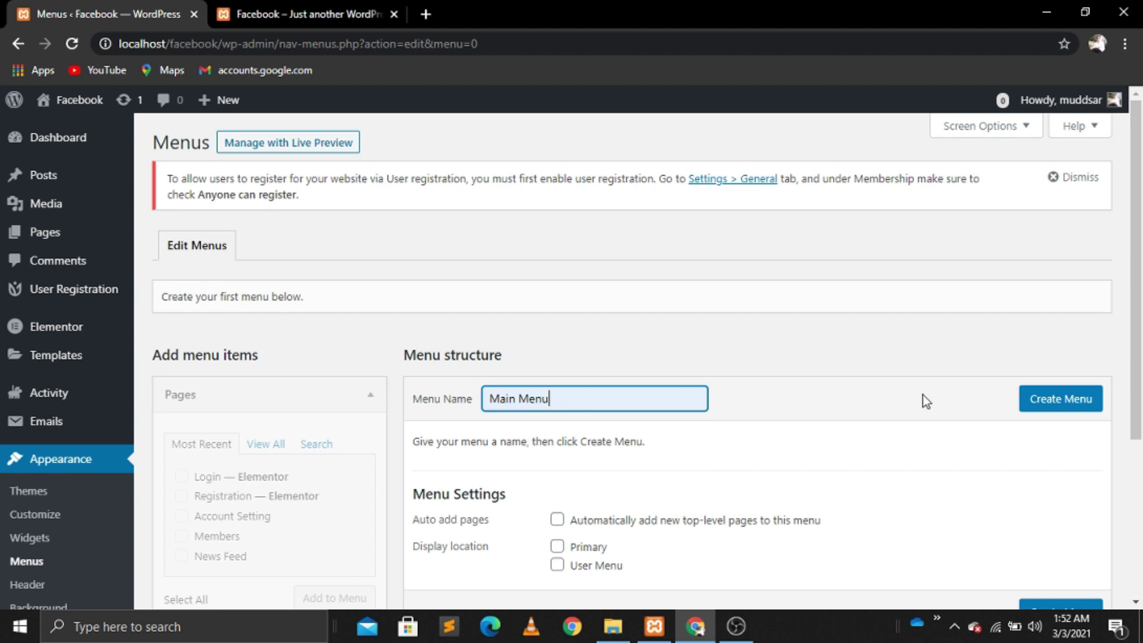
click(1047, 410)
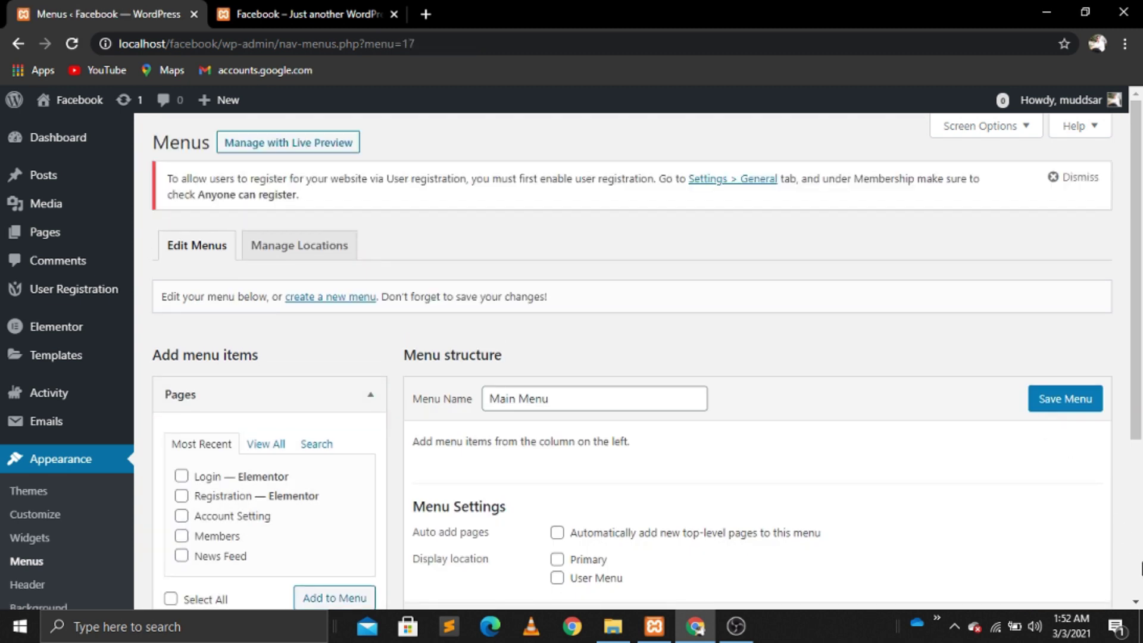
scroll(1140, 568, down, 5)
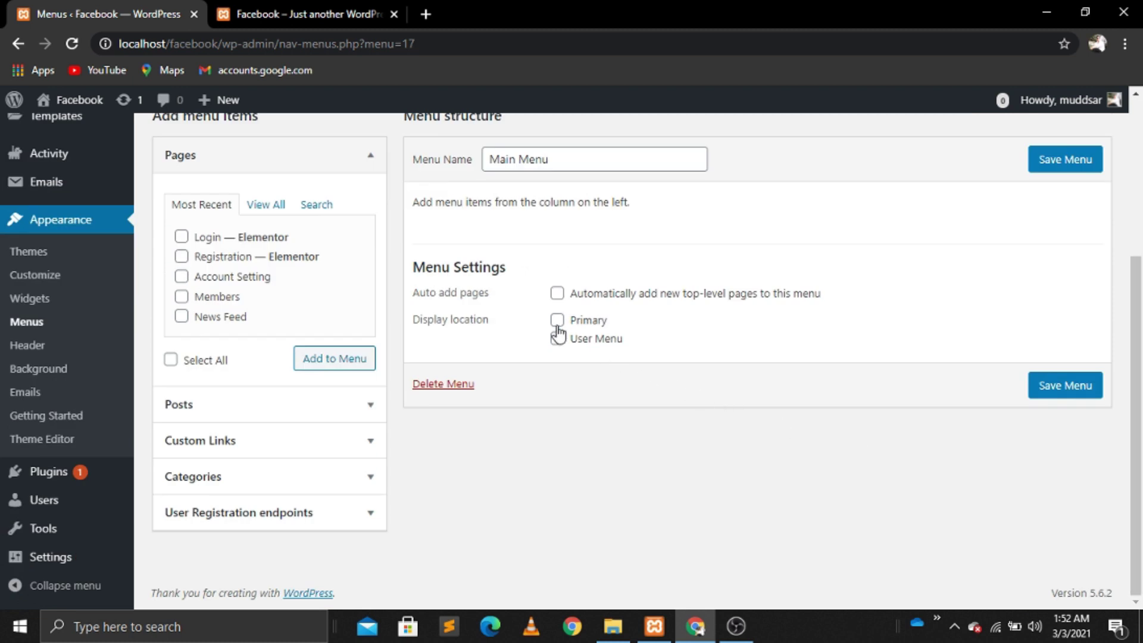
click(1072, 394)
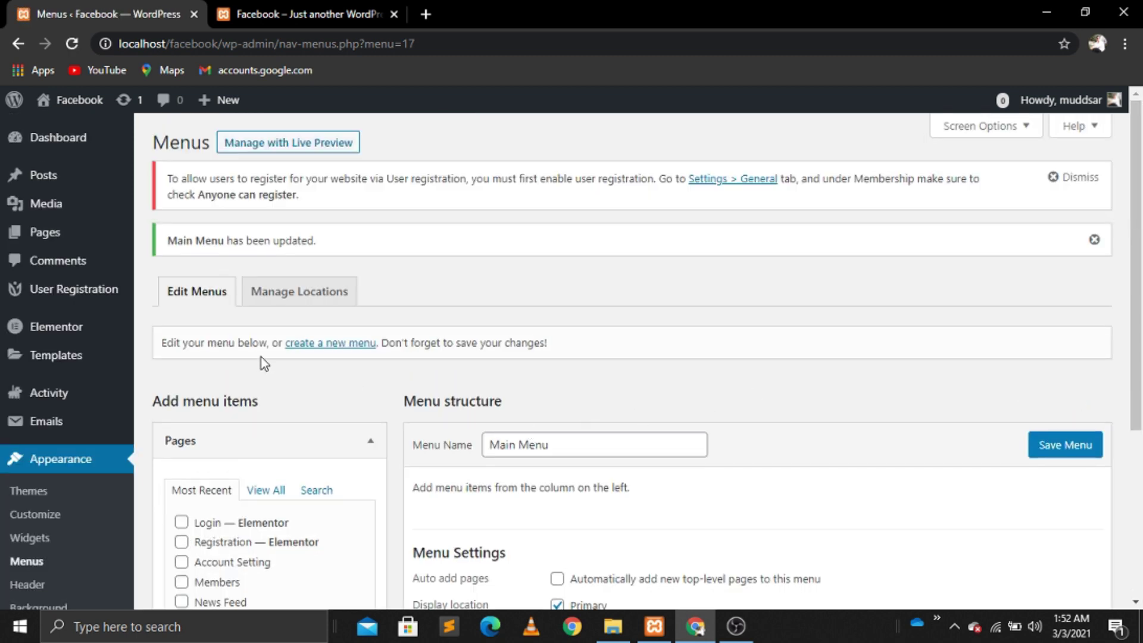
click(343, 345)
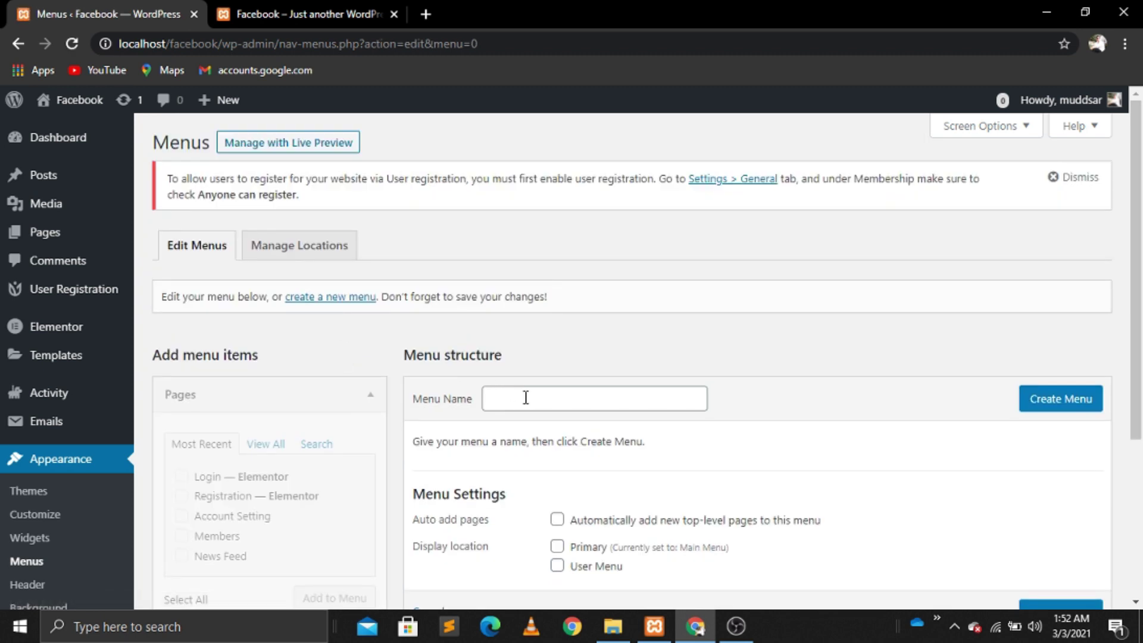
Step: Create a new menu named user_menu
click(526, 398)
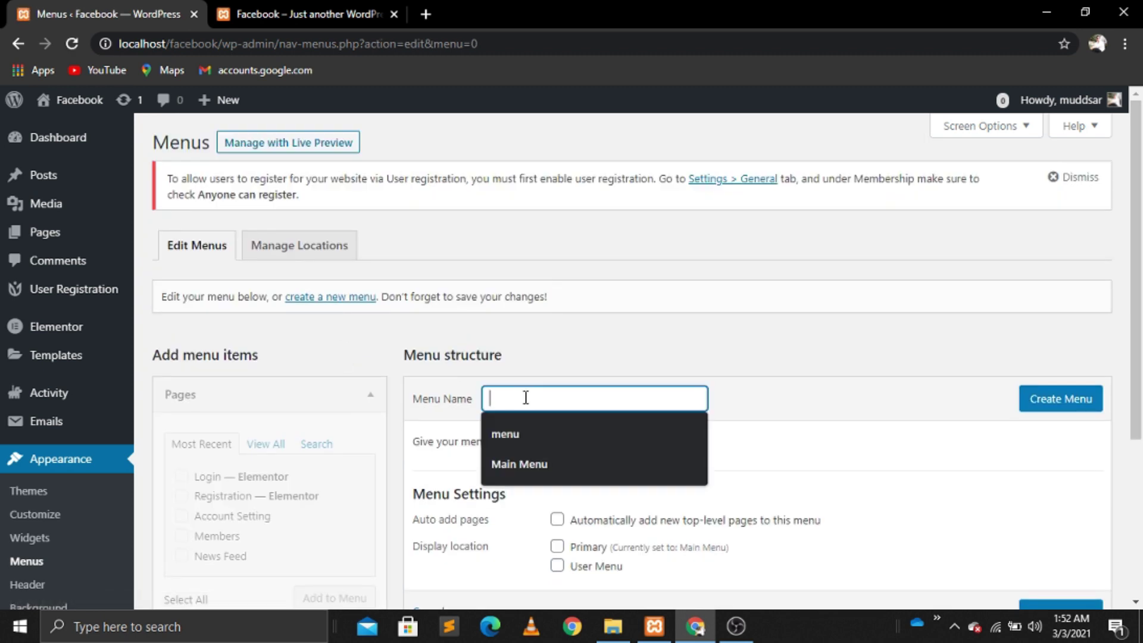
text(user_me)
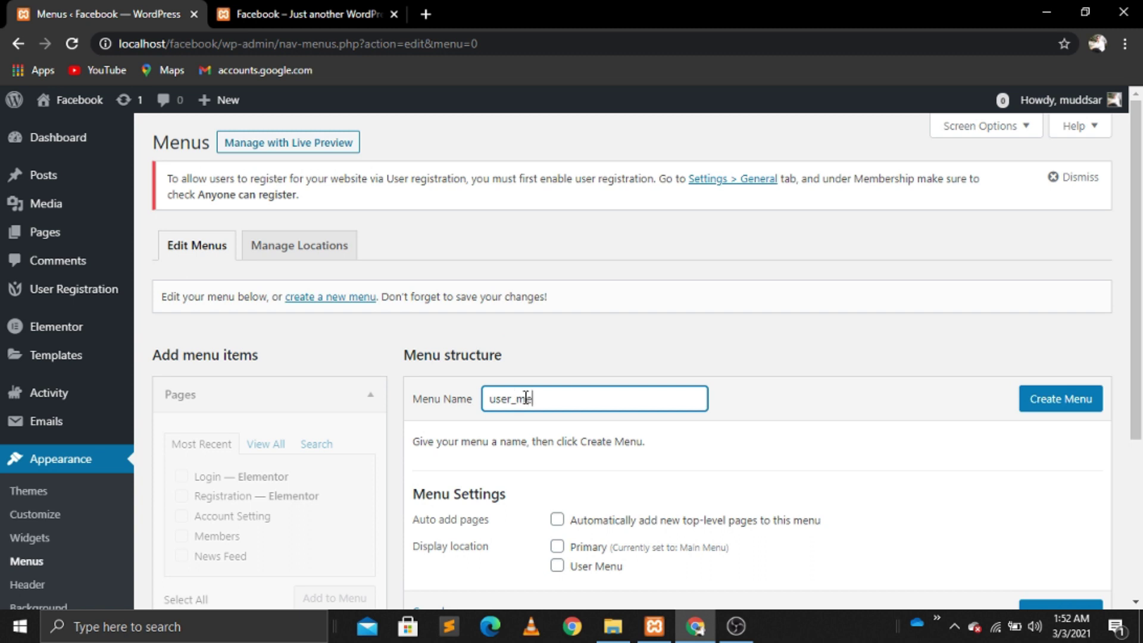
click(1054, 404)
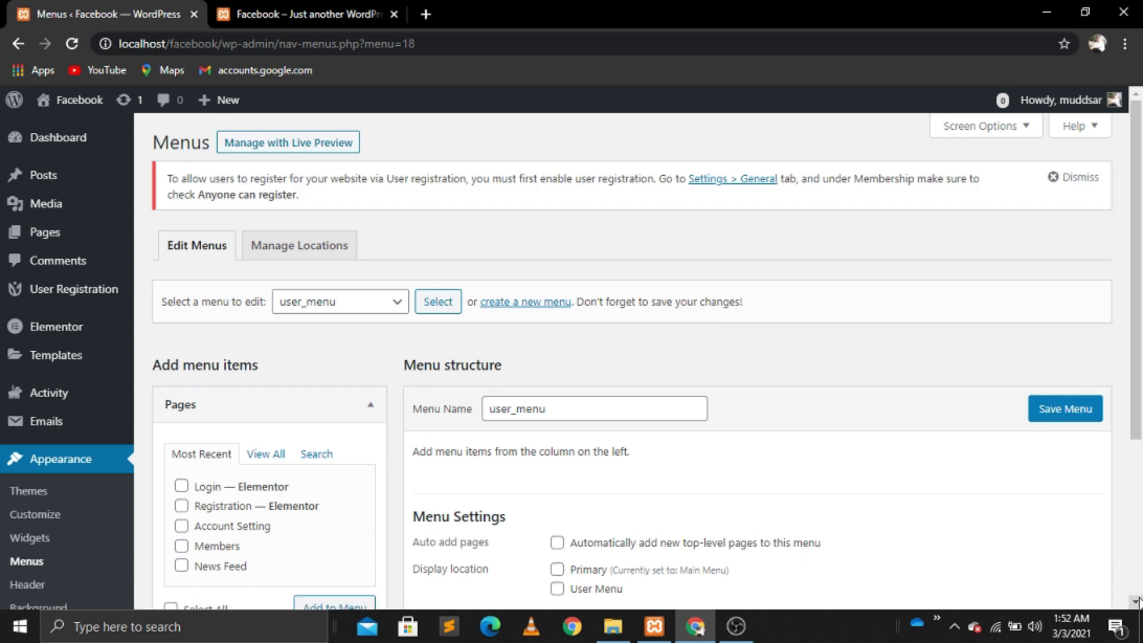
scroll(1137, 601, down, 4)
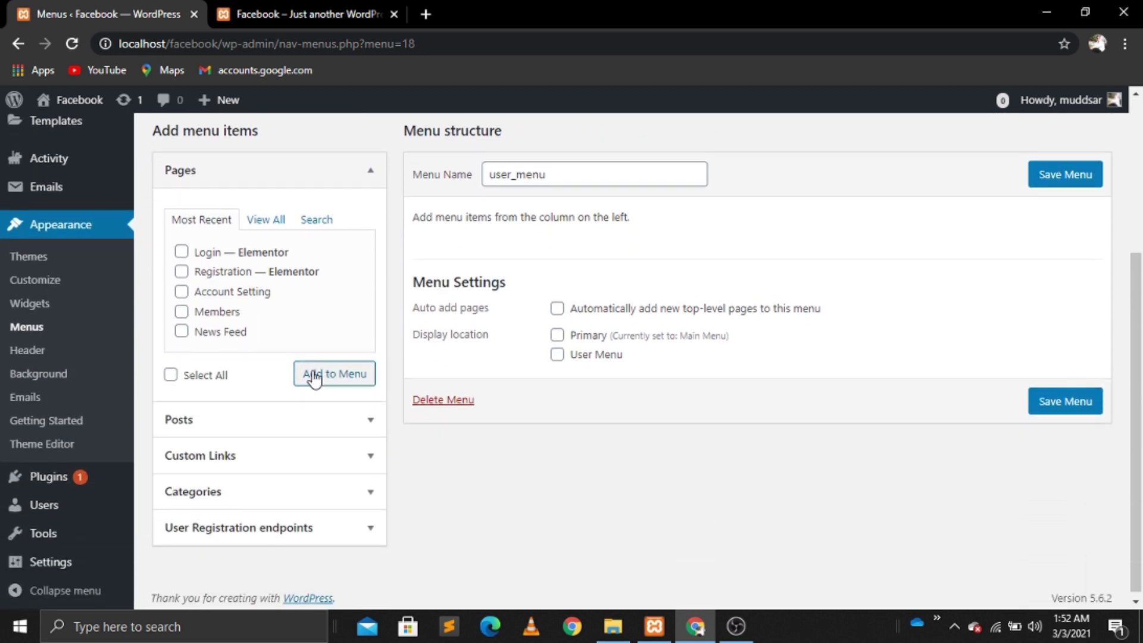
Step: Add News Feed, Members, Account Setting and the Logout endpoint to user_menu
click(183, 332)
click(347, 376)
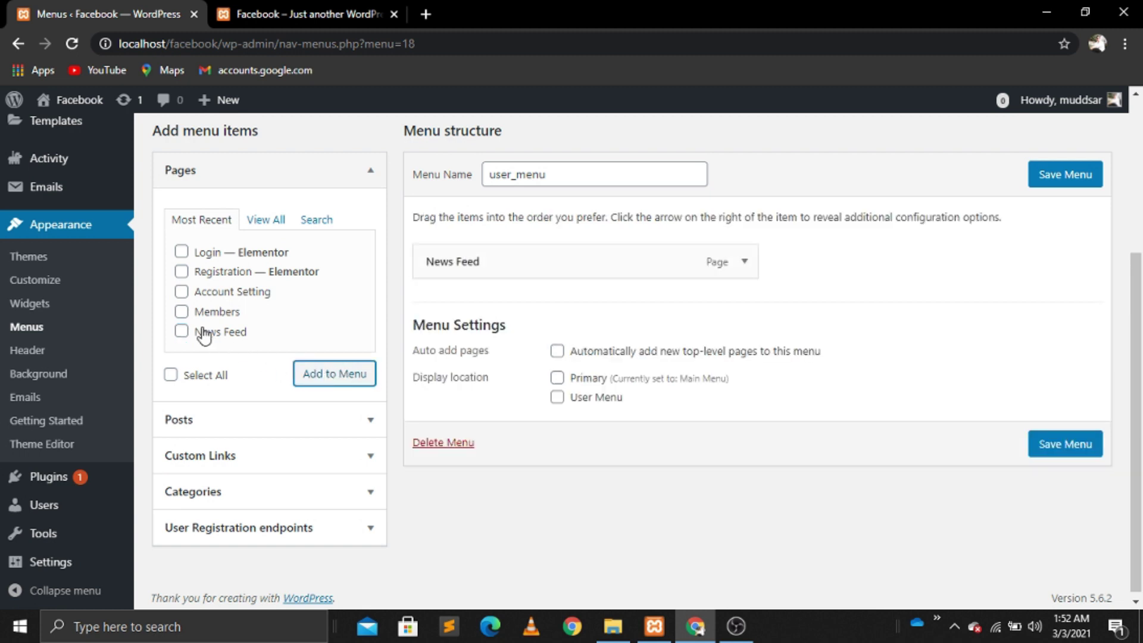
click(185, 312)
click(336, 377)
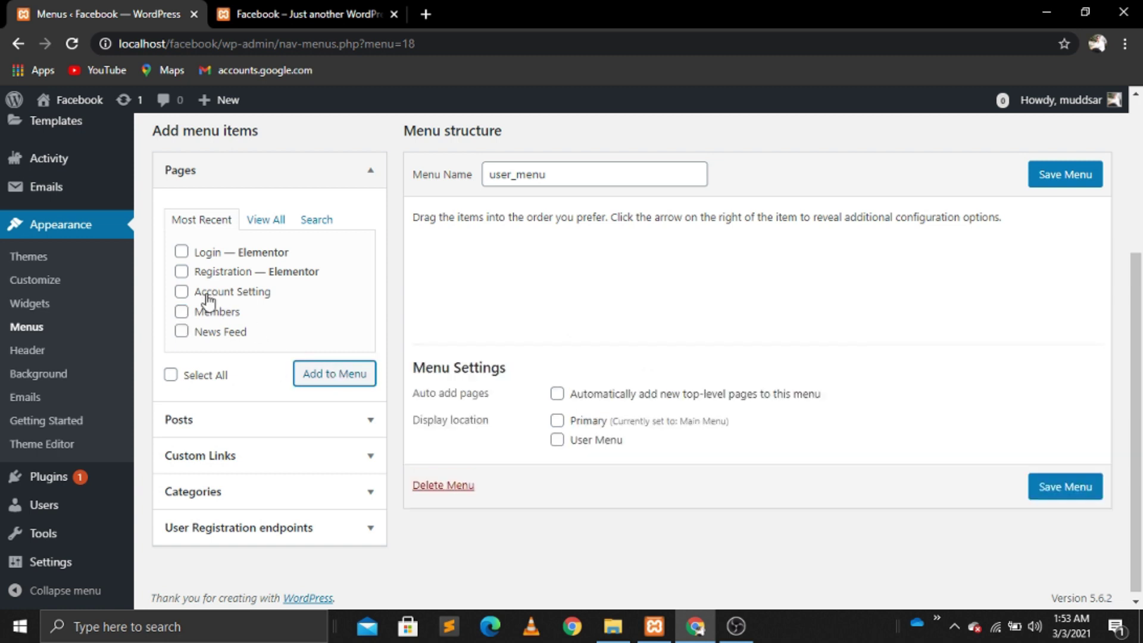
click(181, 291)
click(336, 380)
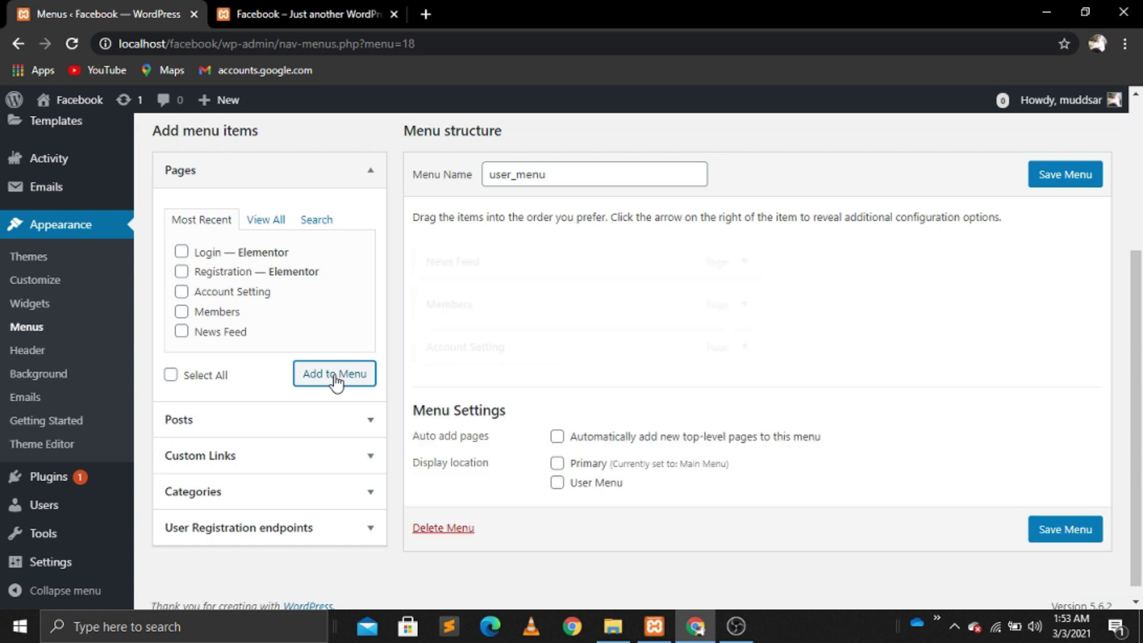
scroll(1131, 595, down, 1)
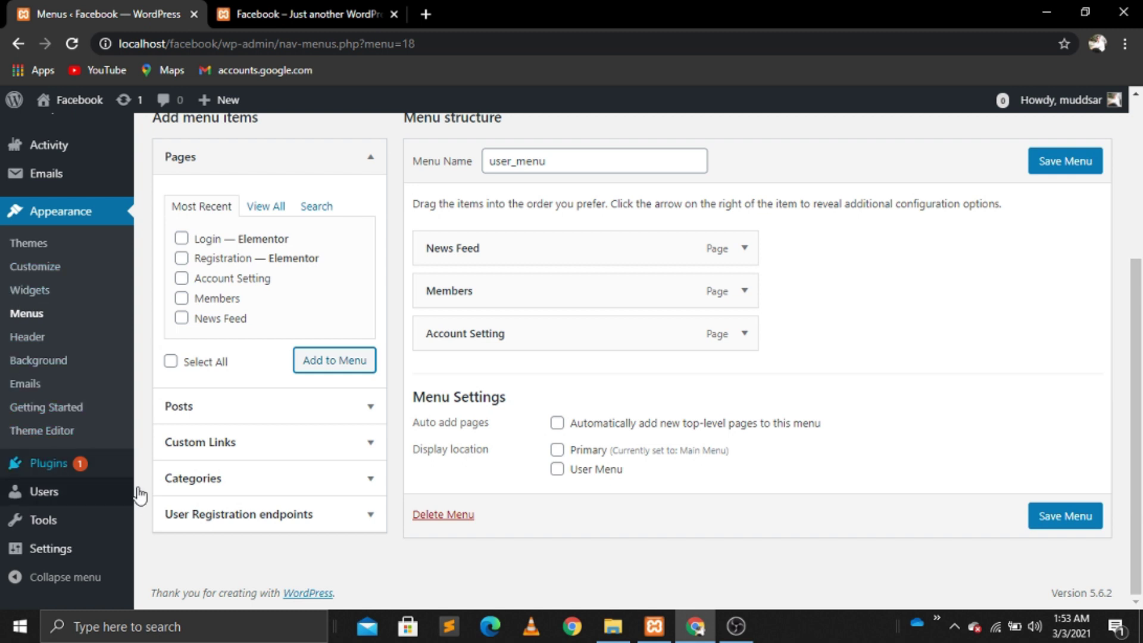
click(256, 523)
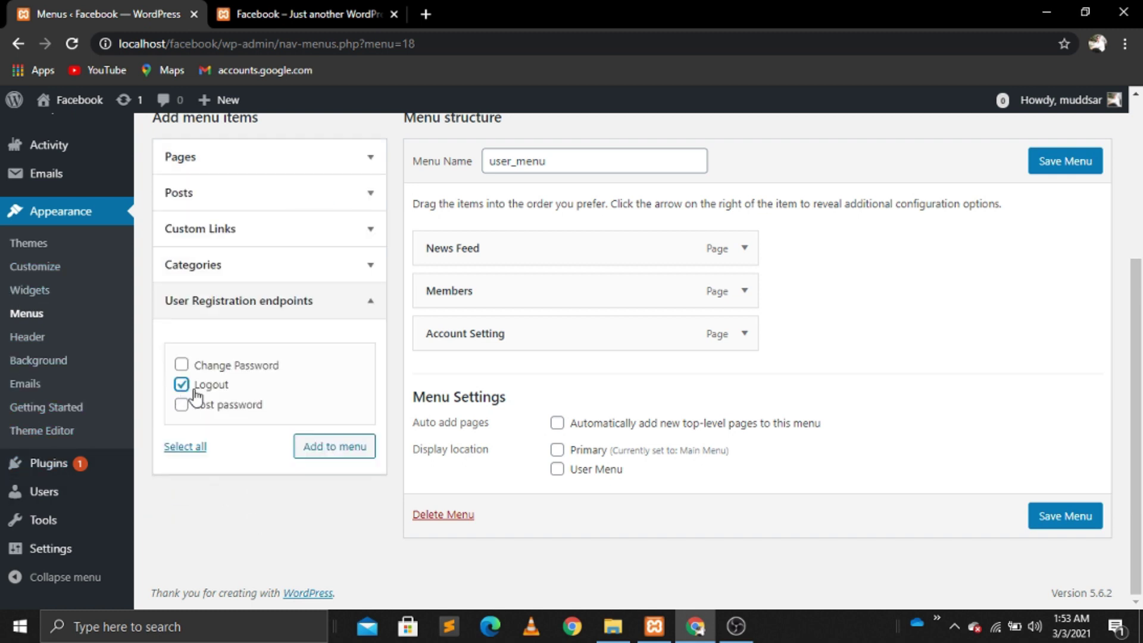
click(335, 448)
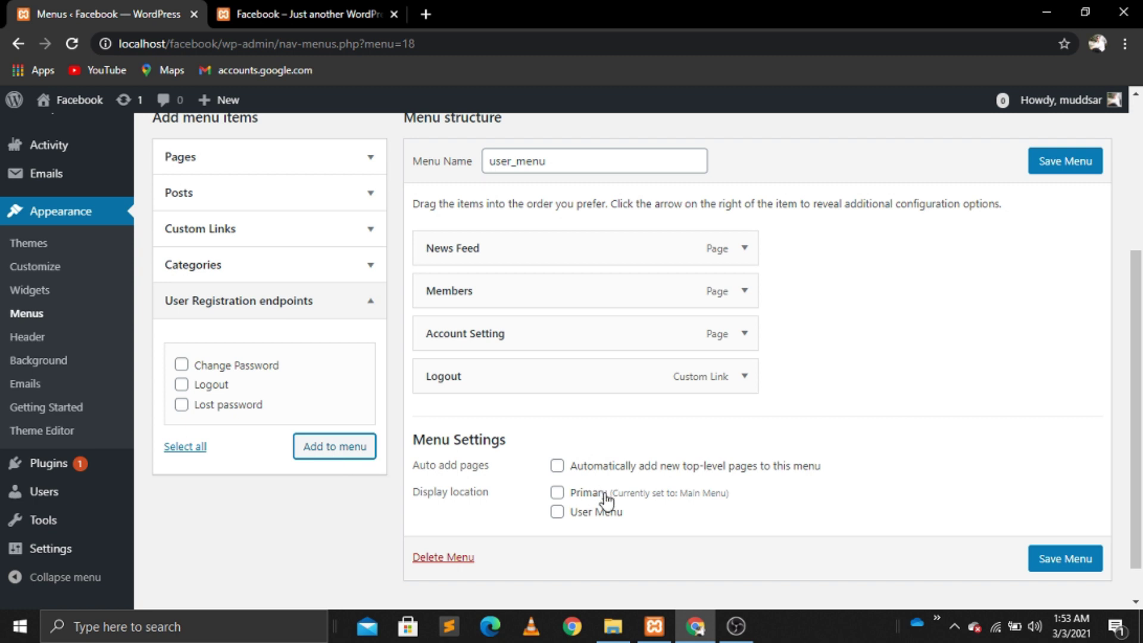
Step: Assign user_menu to the User Menu location and save it
click(558, 515)
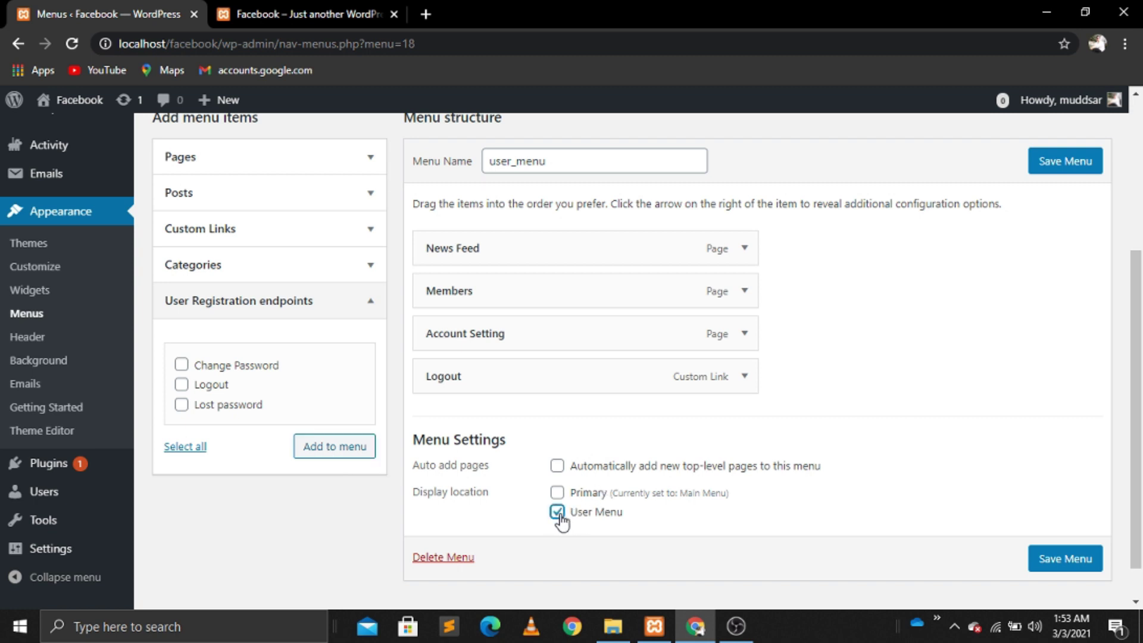
click(1069, 562)
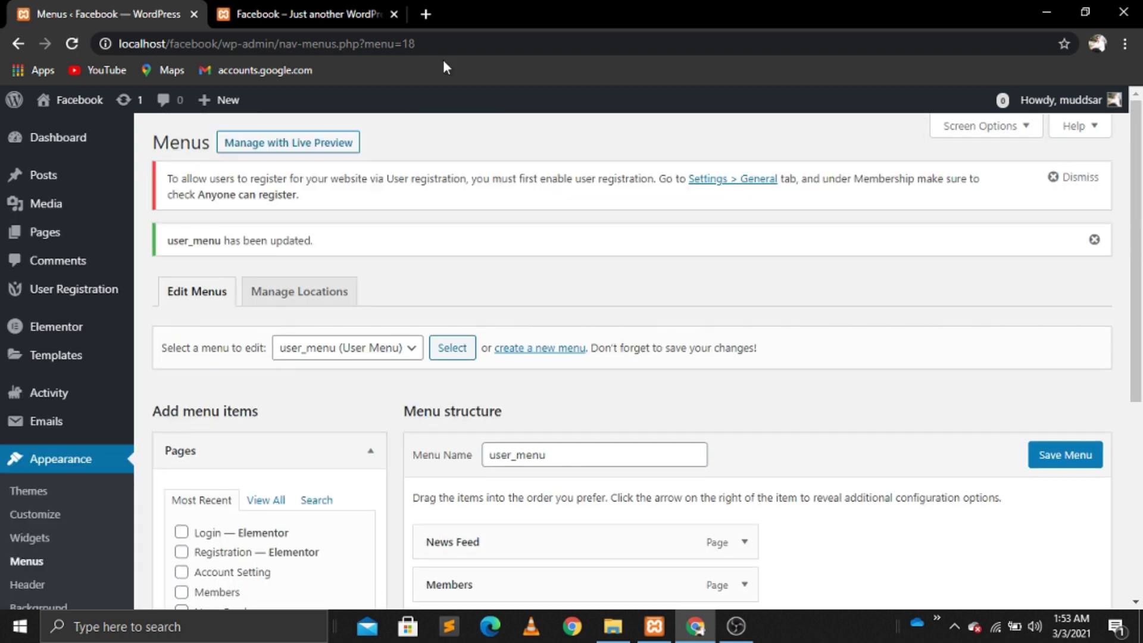
click(338, 7)
Step: Reload the site and confirm the account dropdown lists News Feed, Members, Account Setting and Logout
click(70, 44)
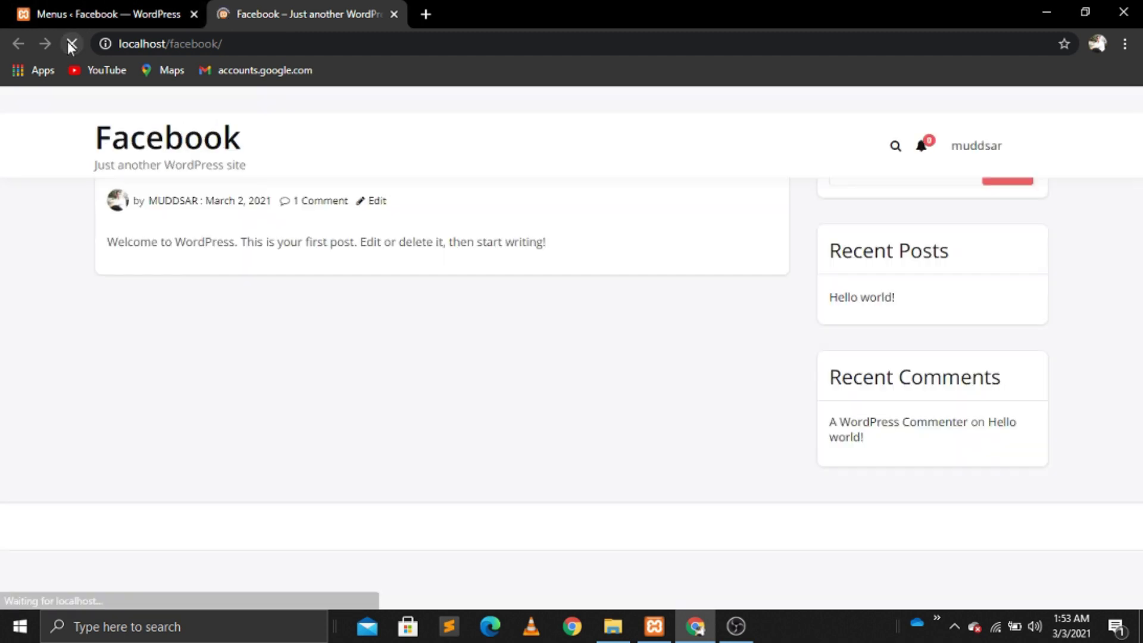
mouse_move(965, 143)
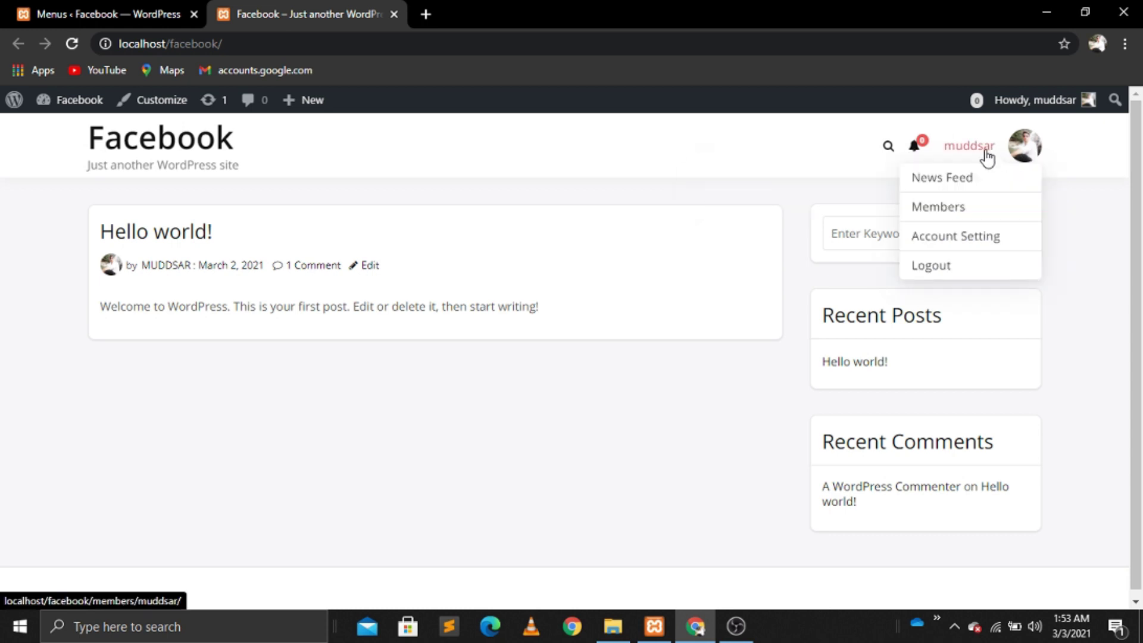
mouse_move(1024, 152)
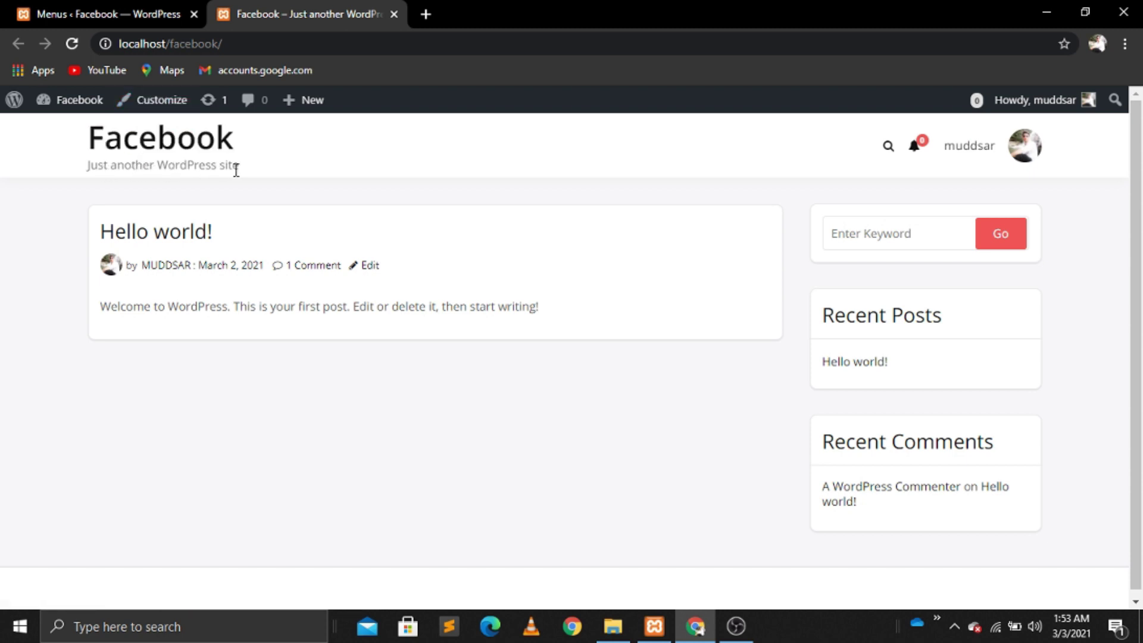
click(157, 100)
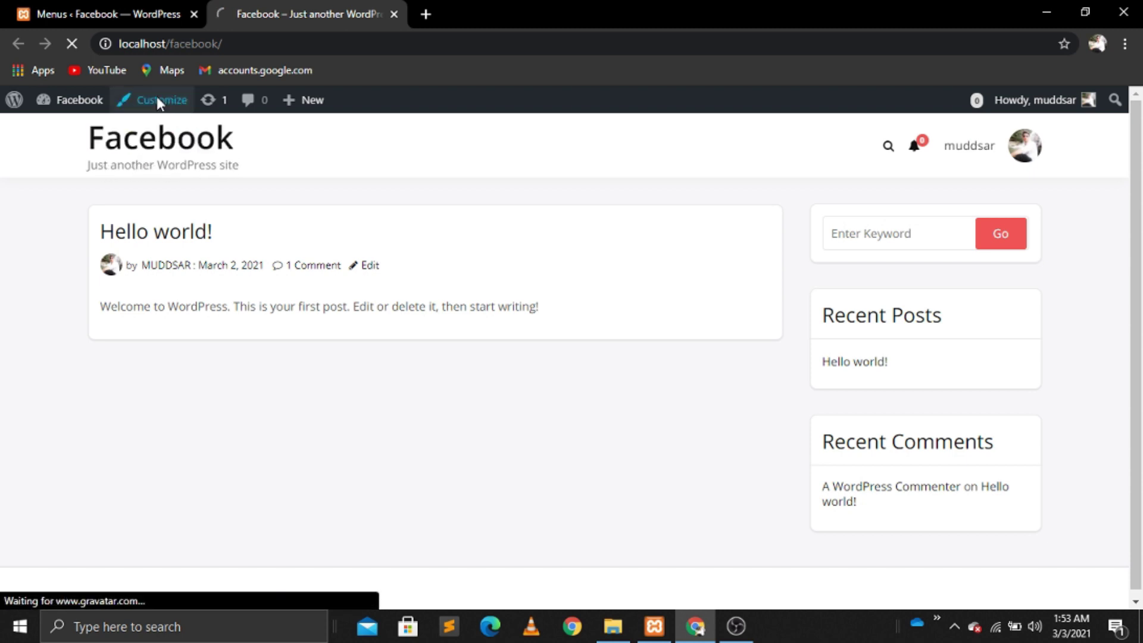
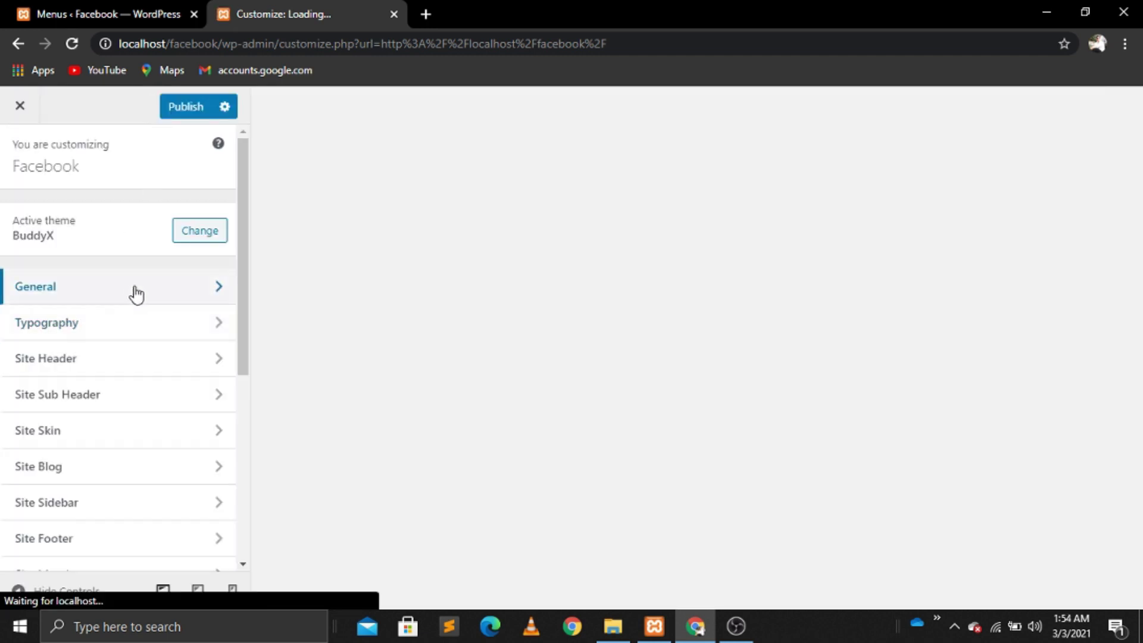
Step: Under General > Page Mapping, set Login Page to Login and Registration Page to Registration, and publish
click(136, 294)
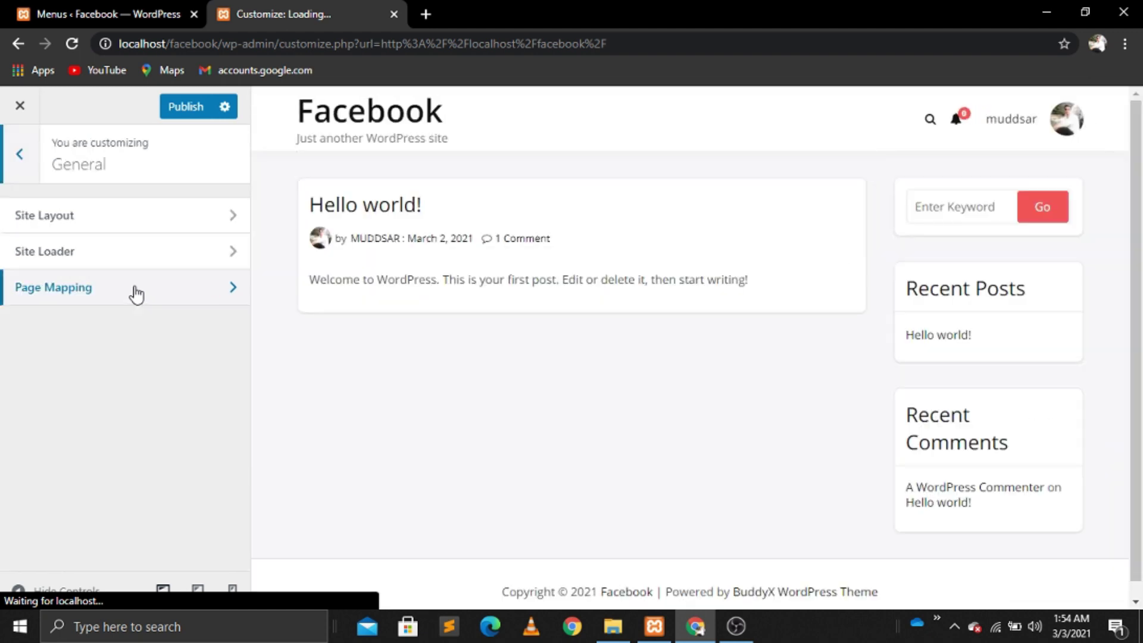
click(136, 294)
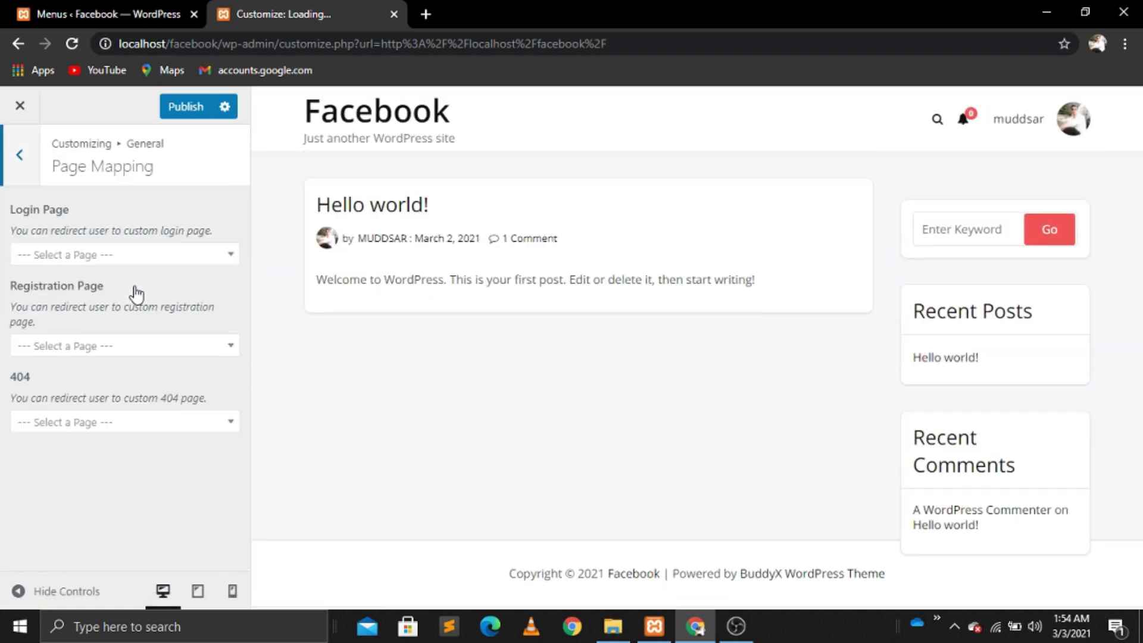
click(134, 262)
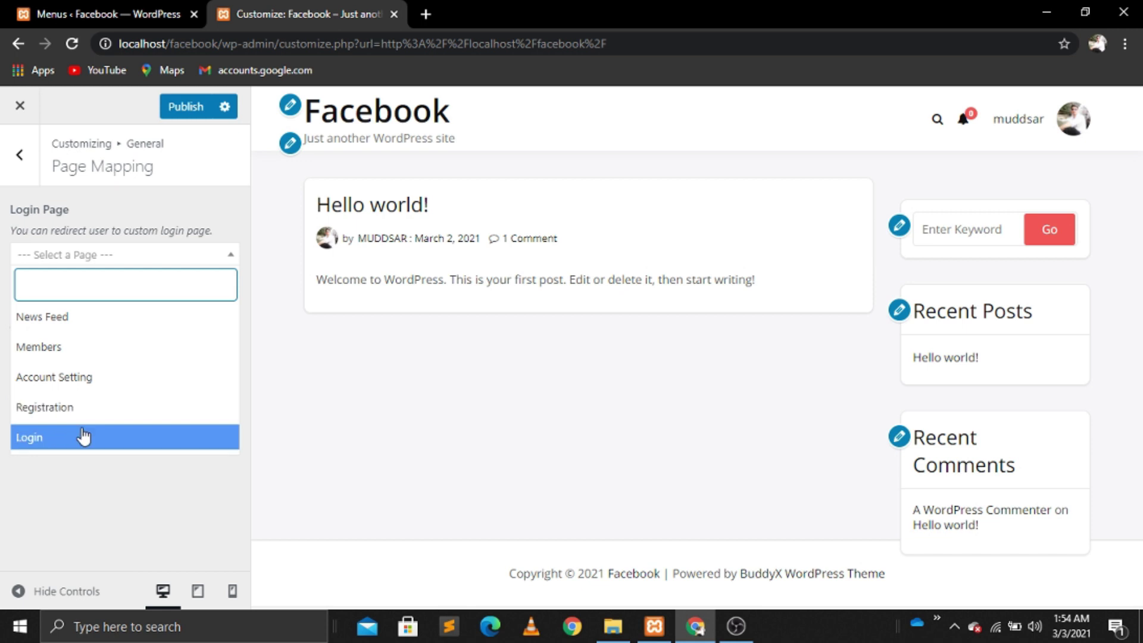
click(45, 437)
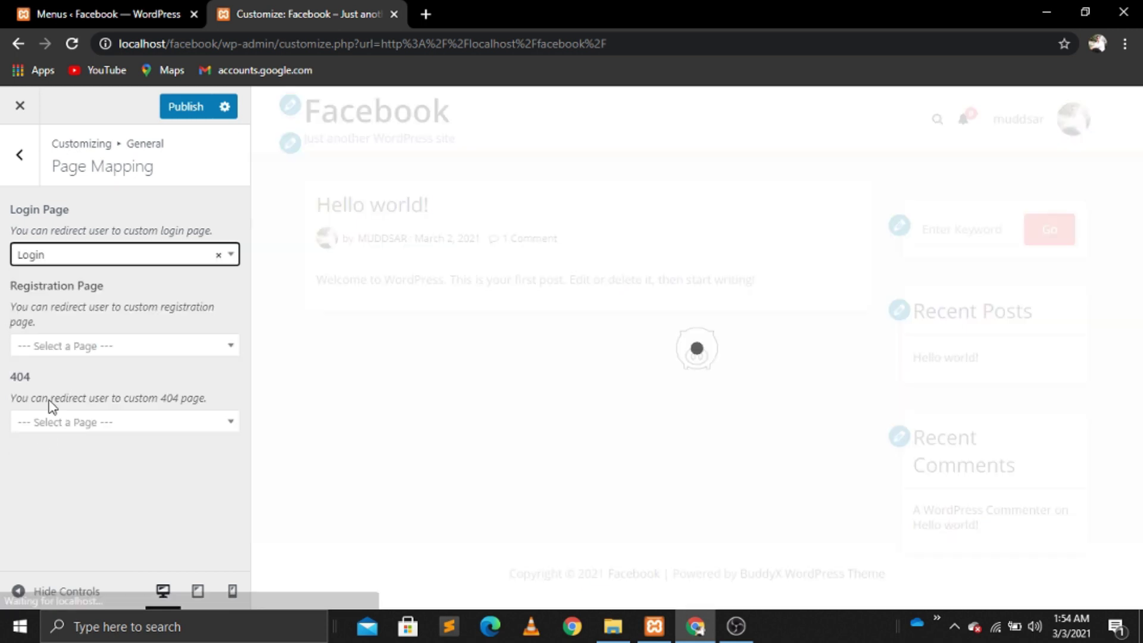
click(125, 350)
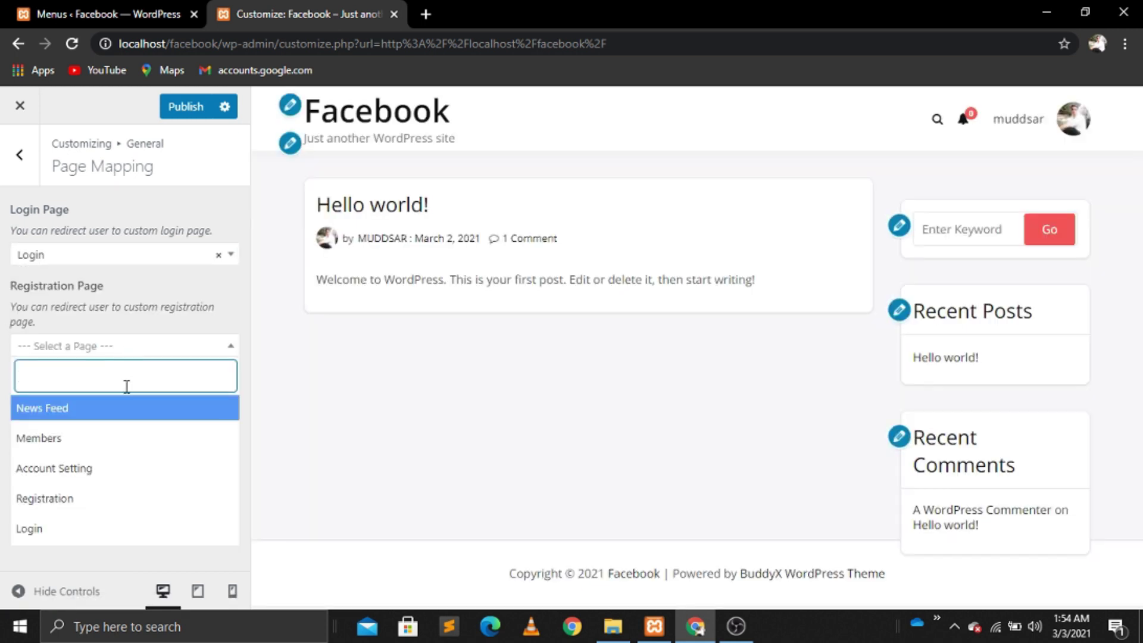
click(63, 500)
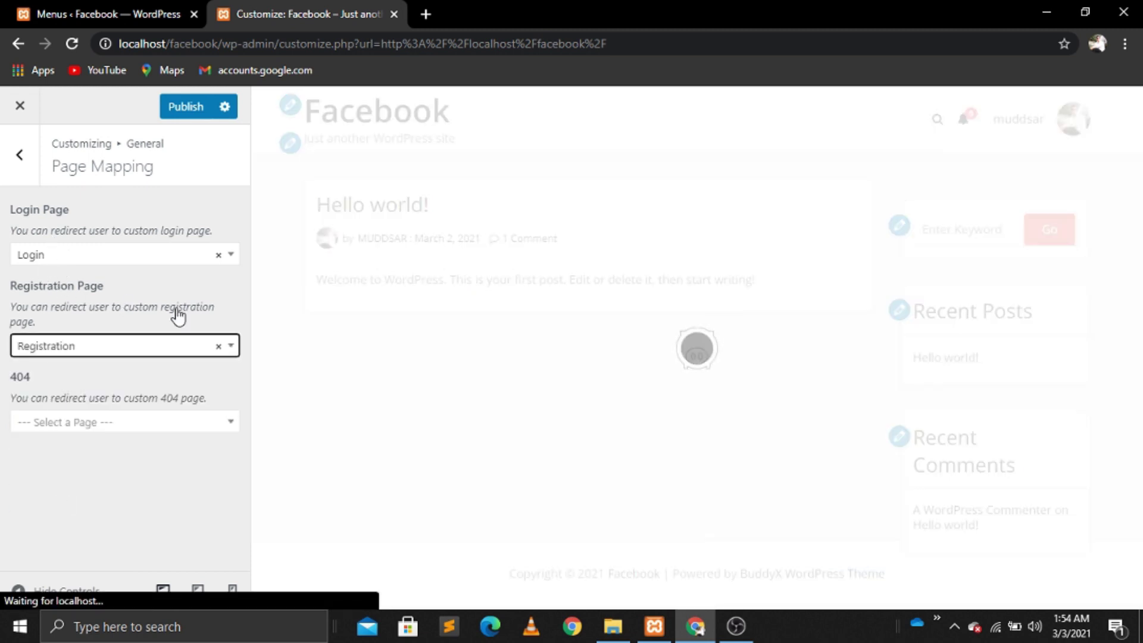
click(173, 113)
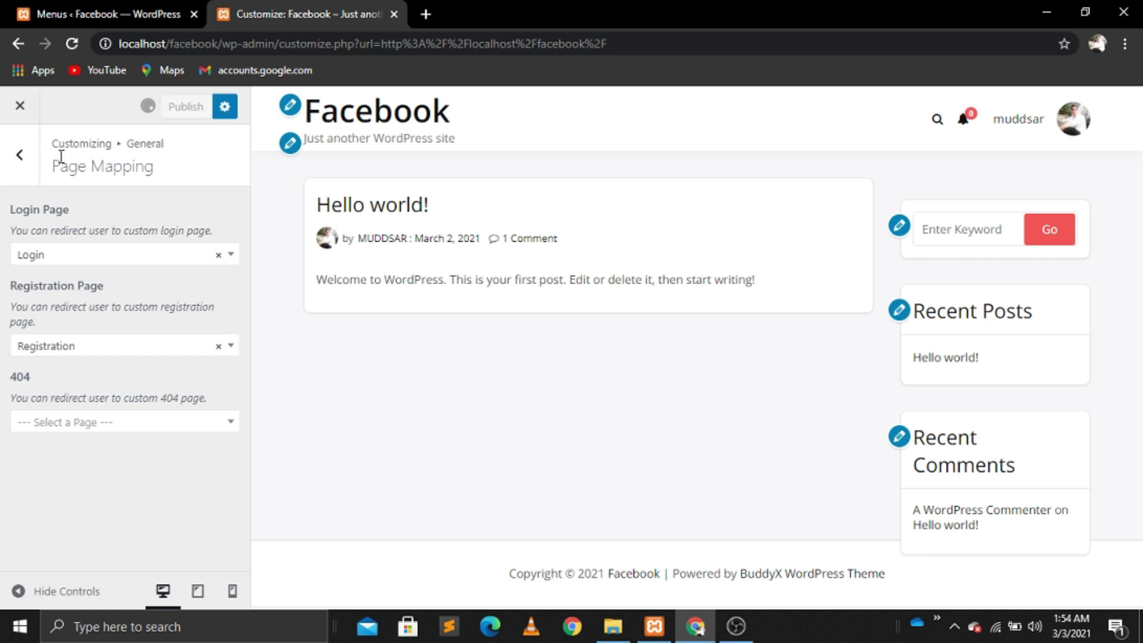
click(21, 168)
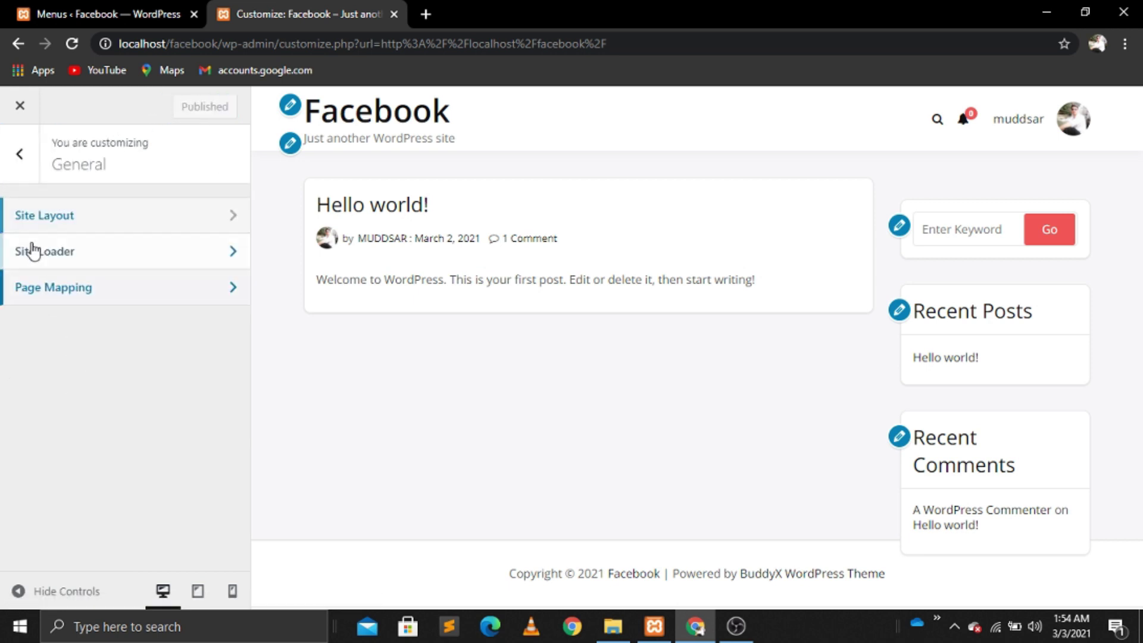
Step: In Typography > Menu, set the menu text colour to white (#ffffff)
click(19, 153)
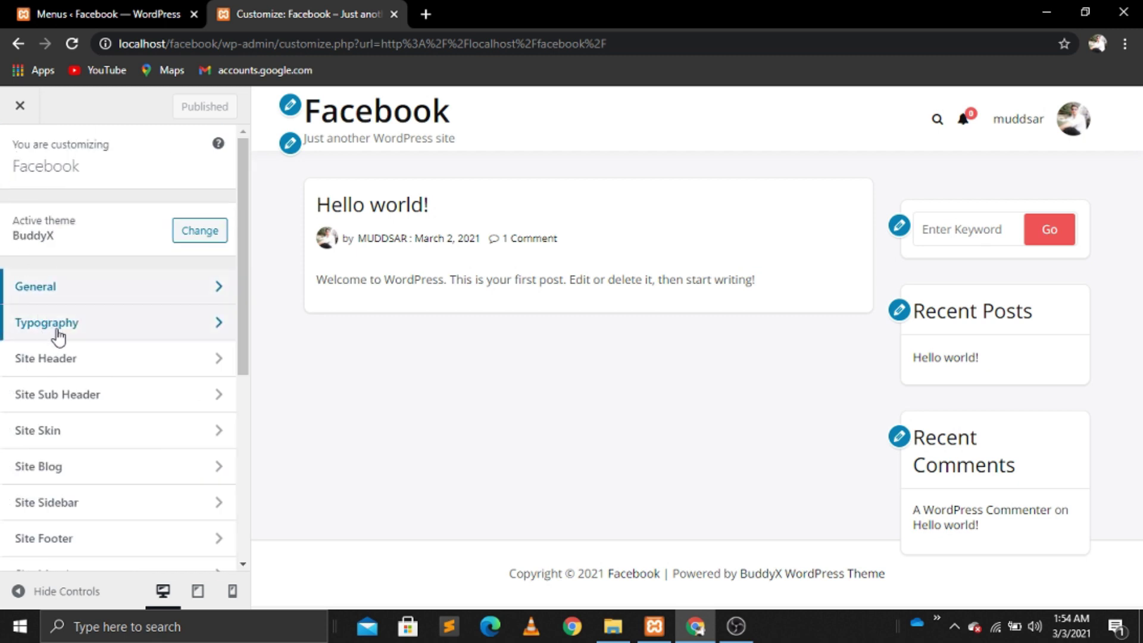
click(84, 332)
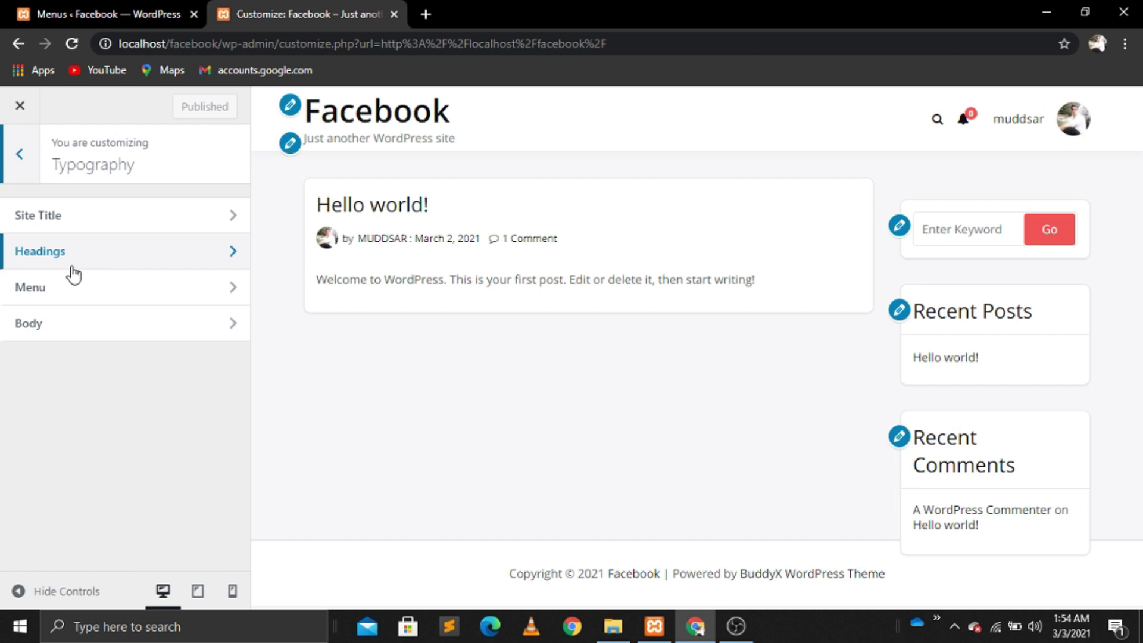
click(95, 301)
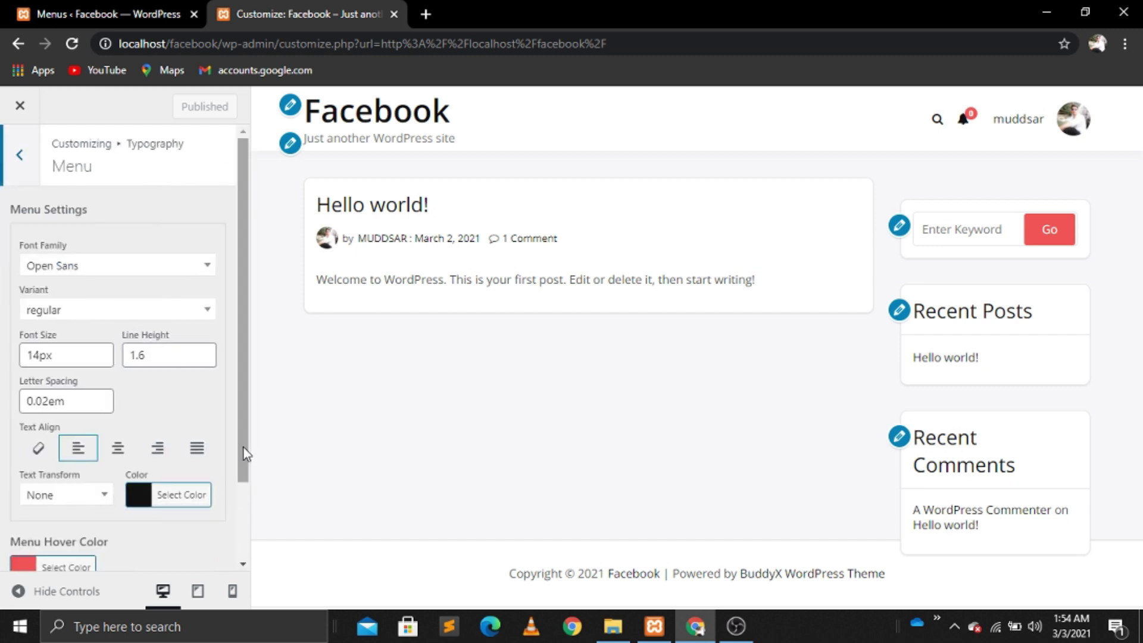
drag(243, 458, 245, 546)
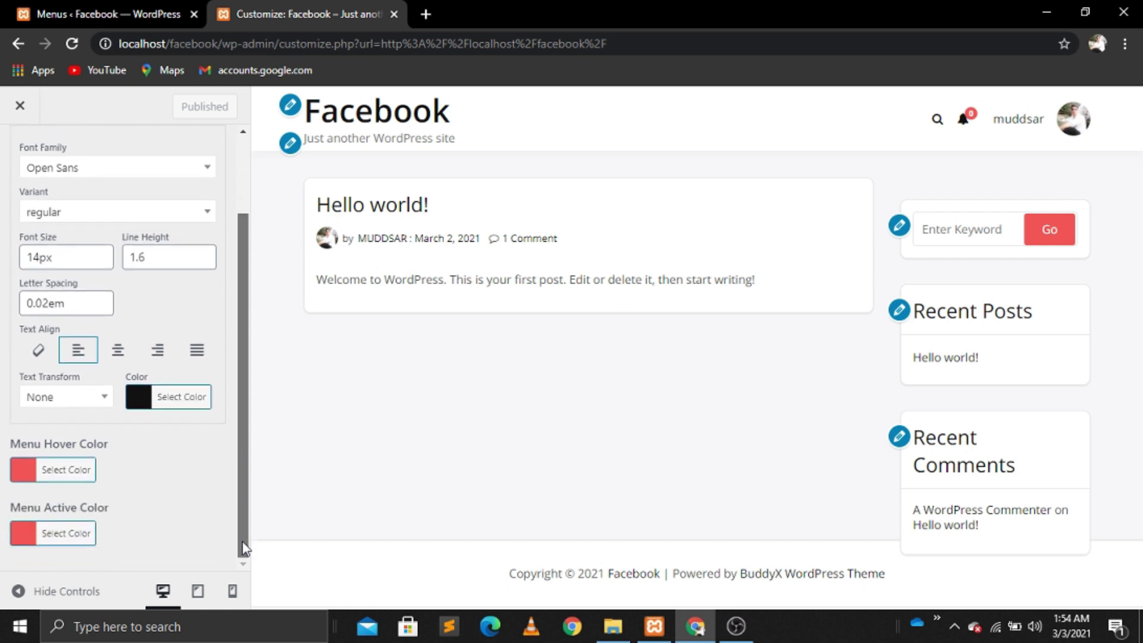
click(176, 408)
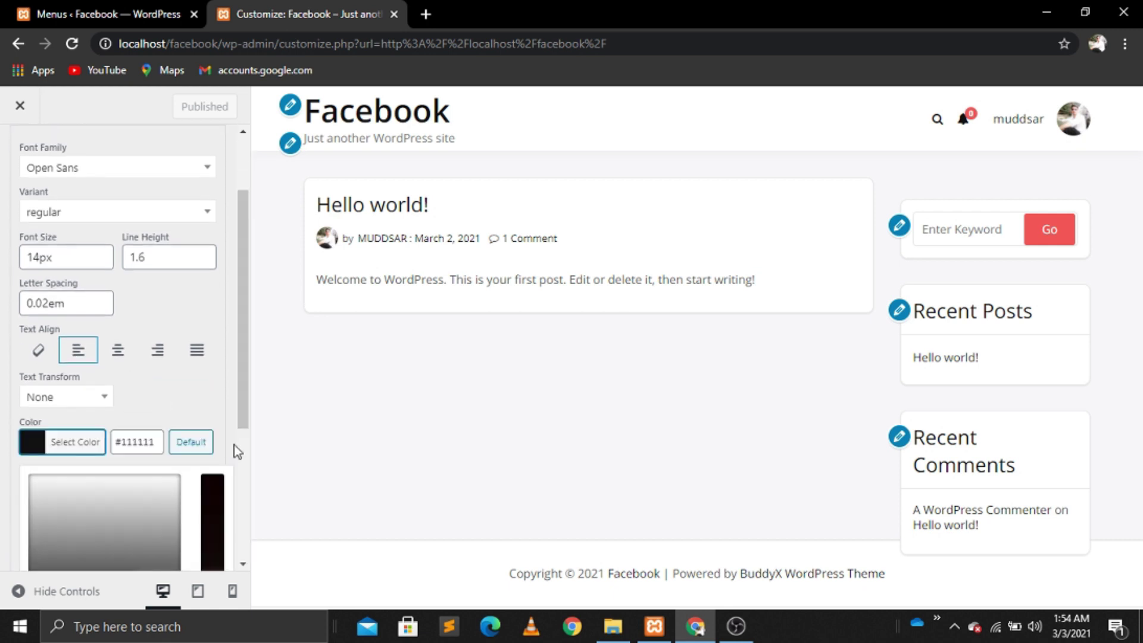
drag(245, 413, 242, 561)
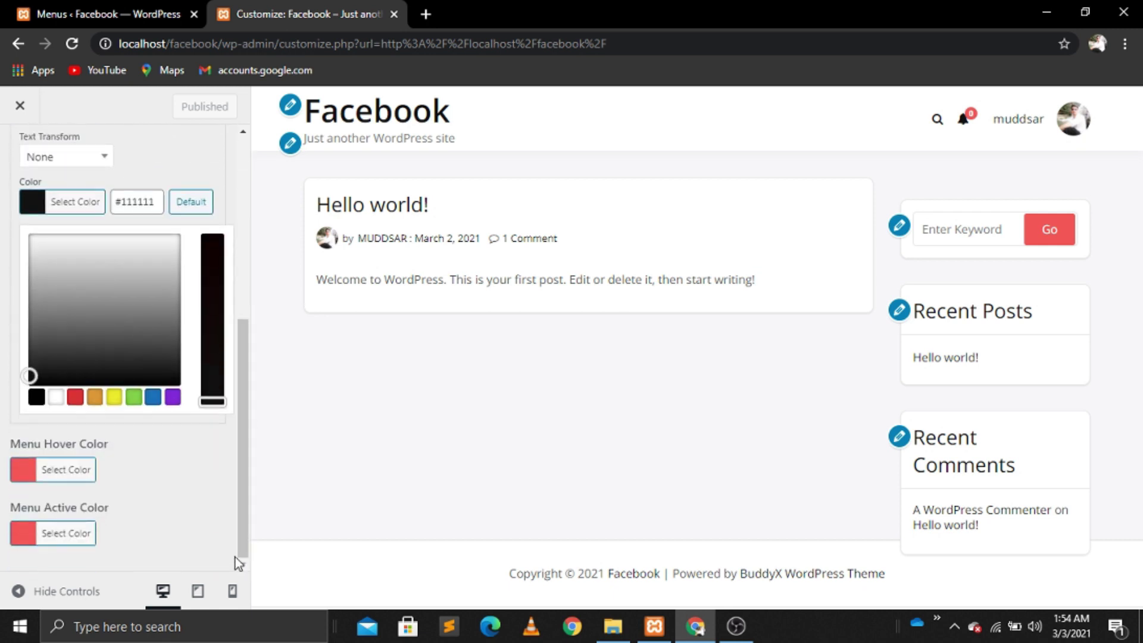
click(56, 399)
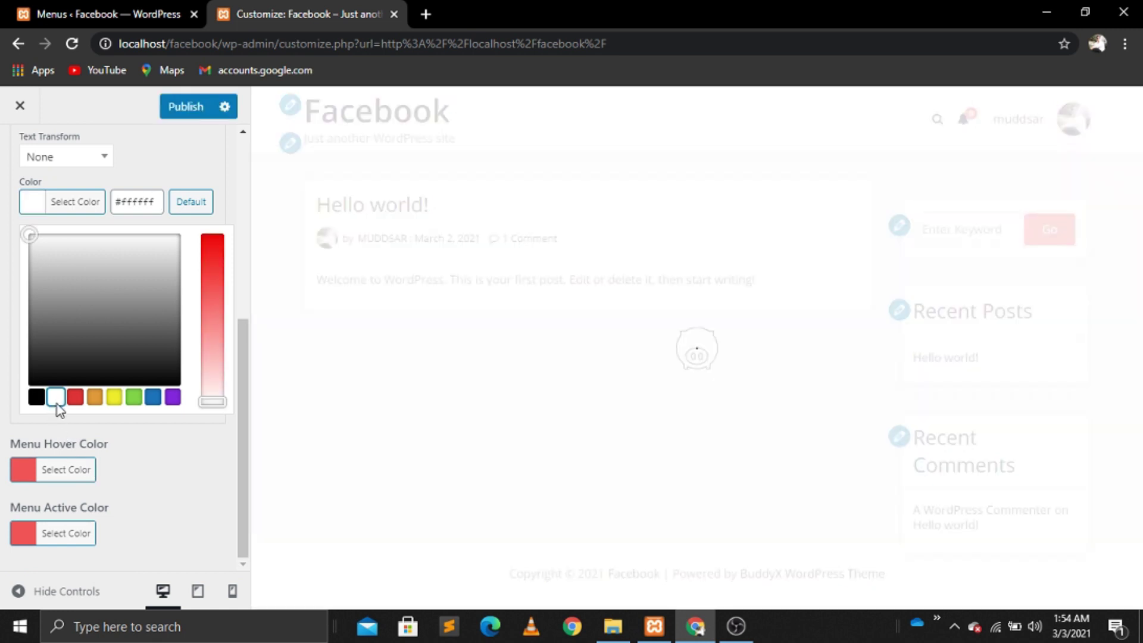
Step: Make the menu hover and active colours black (#000000) and publish
click(72, 474)
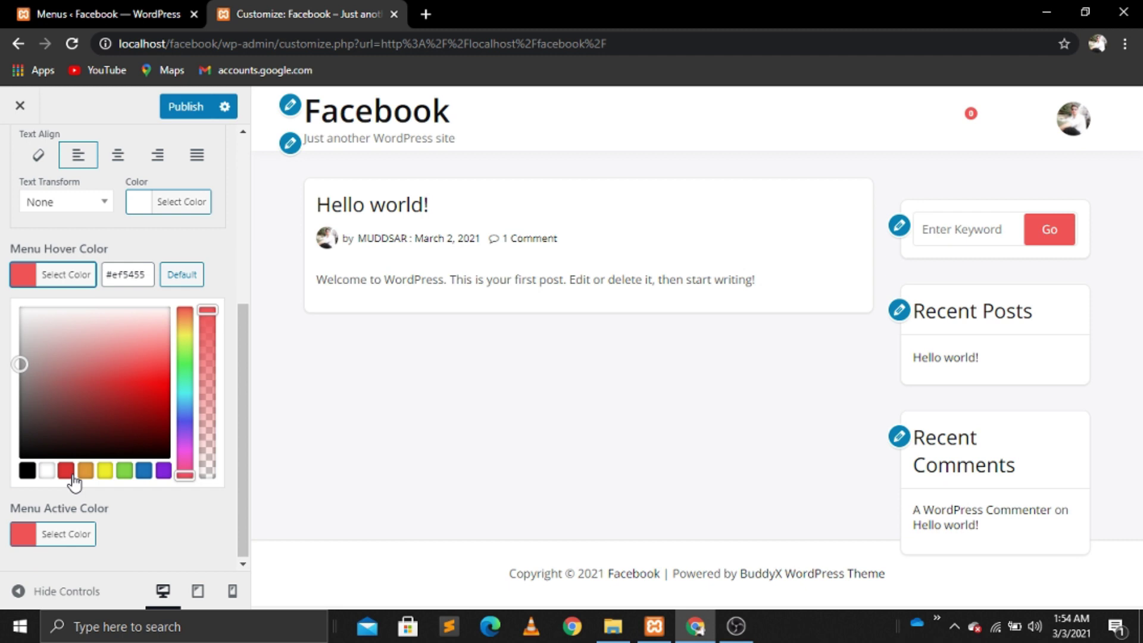
click(27, 472)
click(79, 542)
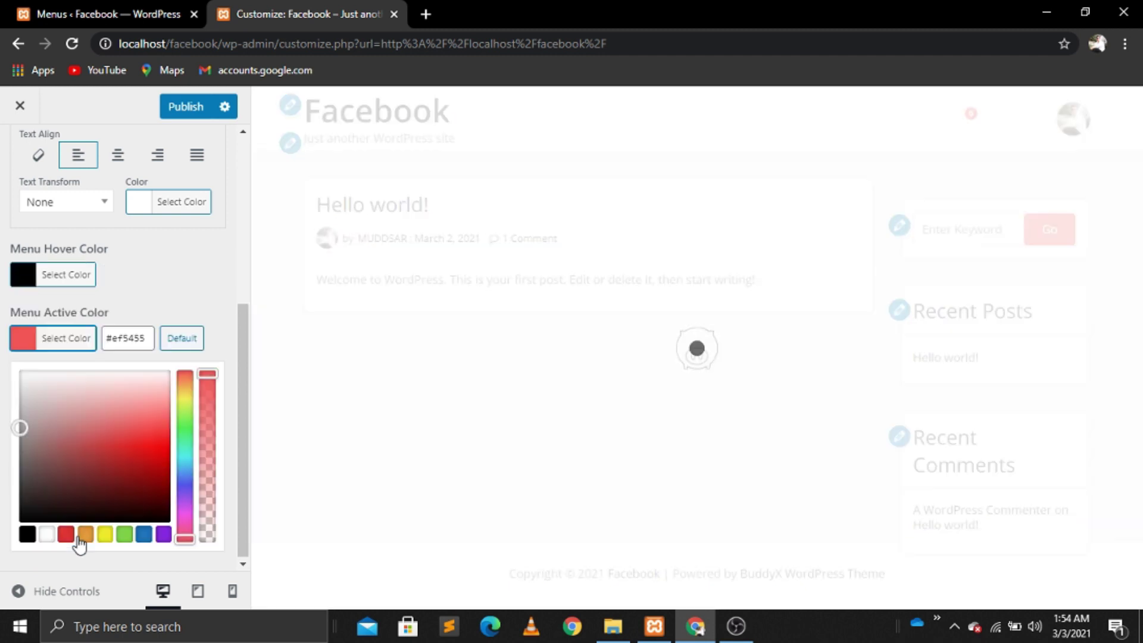
click(27, 535)
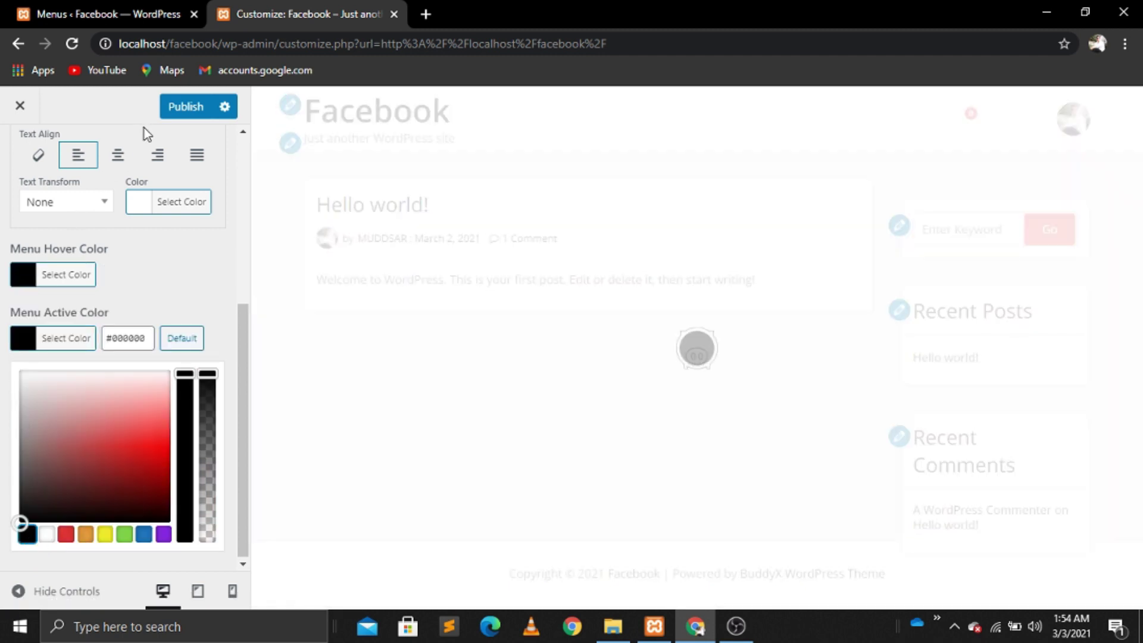
click(181, 110)
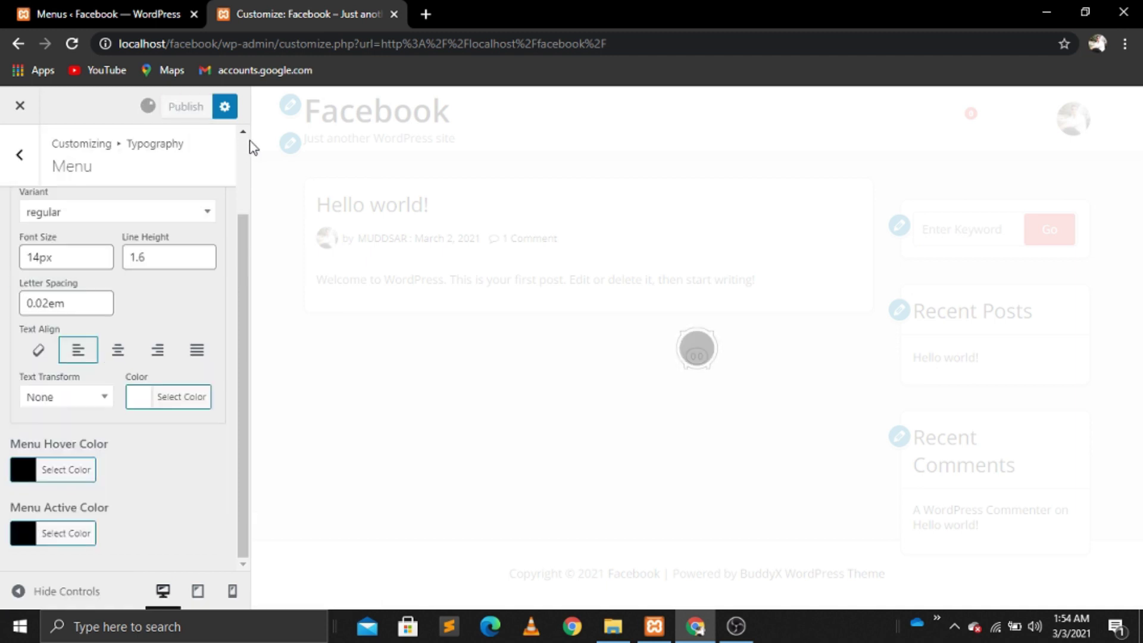
scroll(244, 152, up, 2)
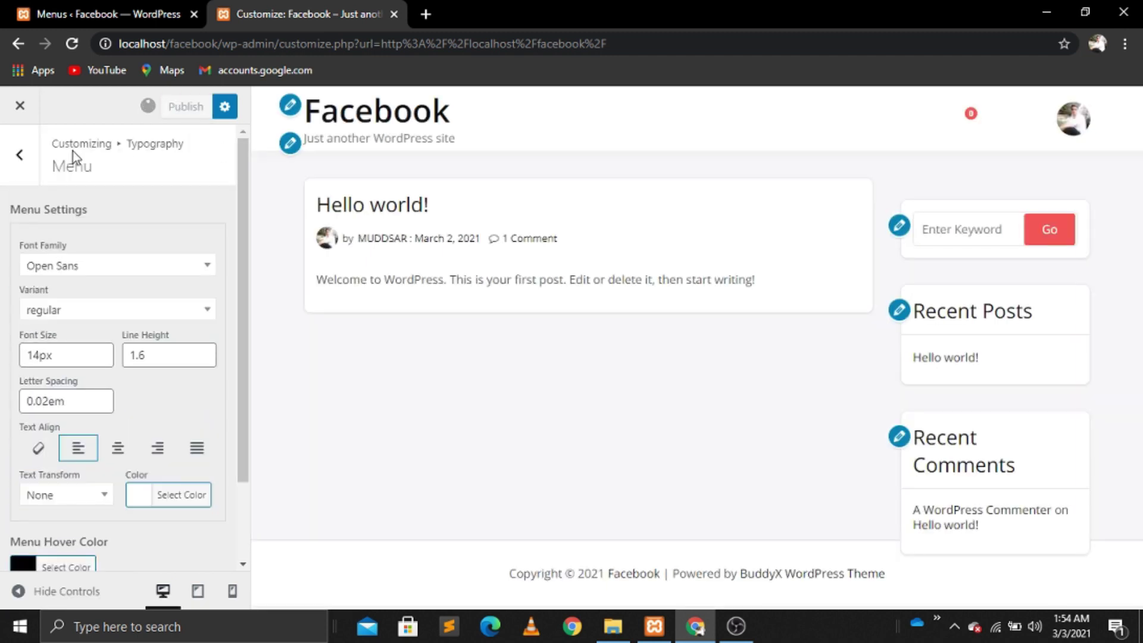
click(24, 158)
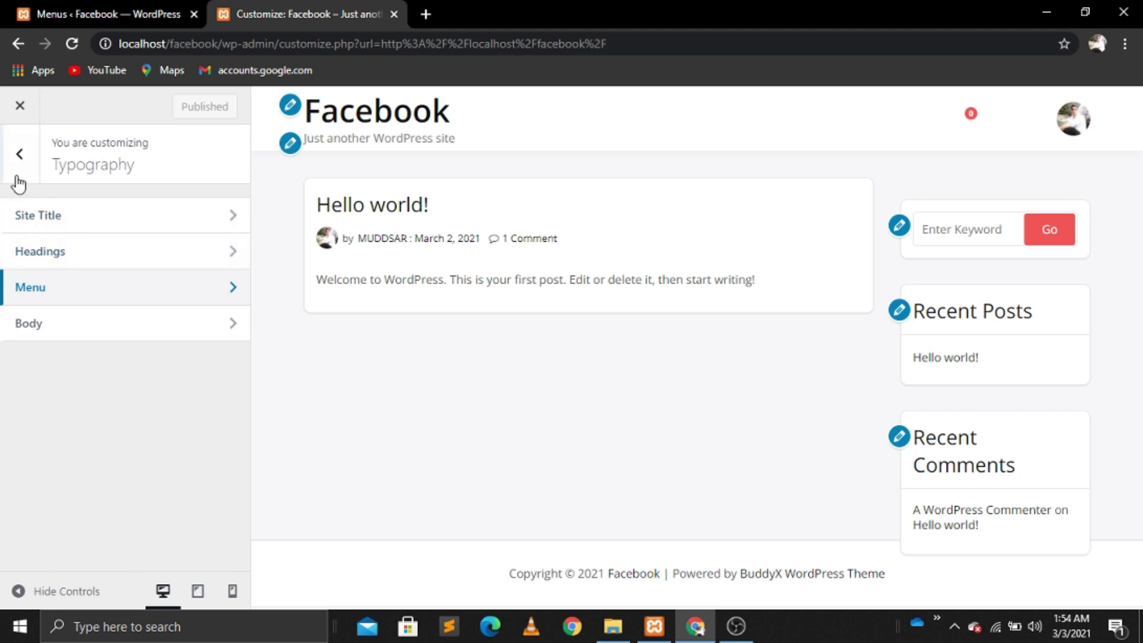
click(18, 169)
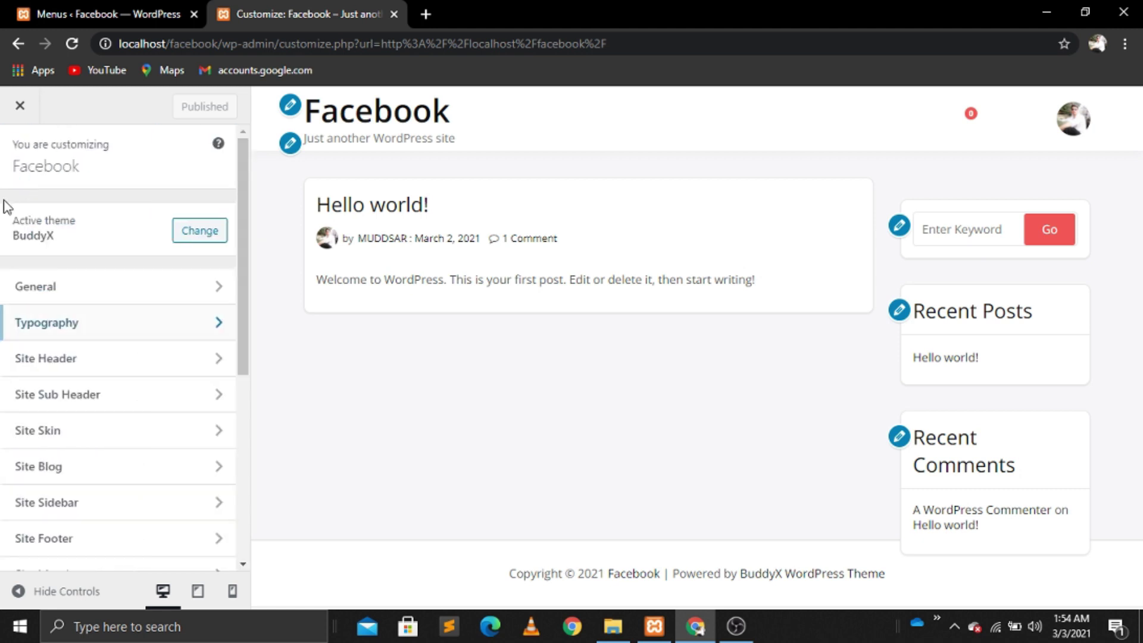
Step: Give the Site Header a purple #8224e3 background colour and publish it
click(83, 362)
click(66, 244)
click(162, 429)
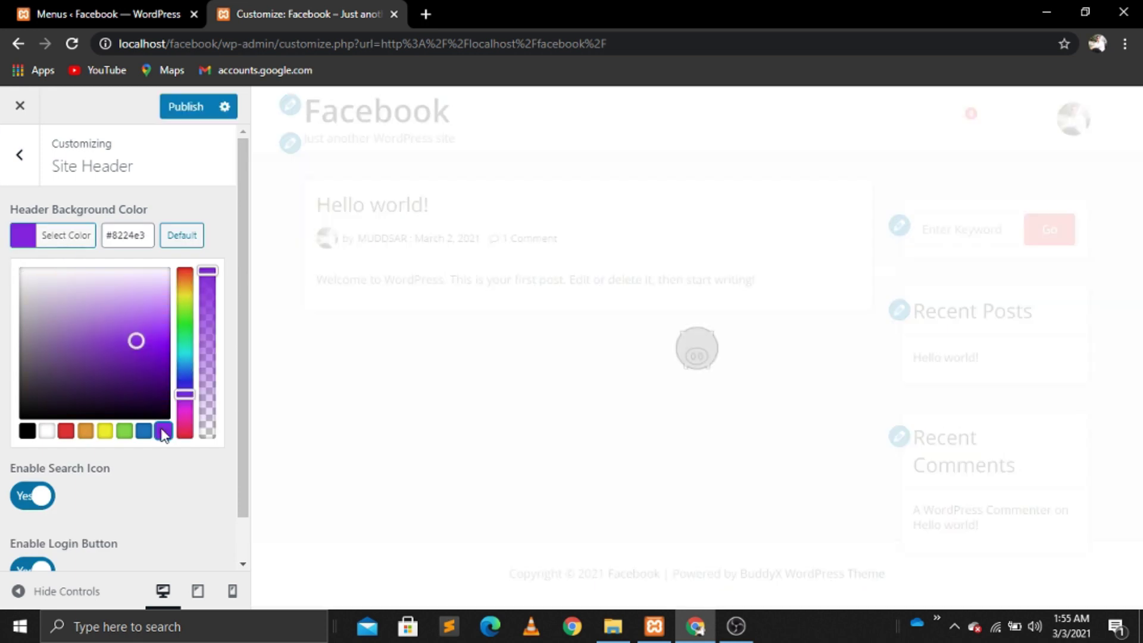
click(177, 108)
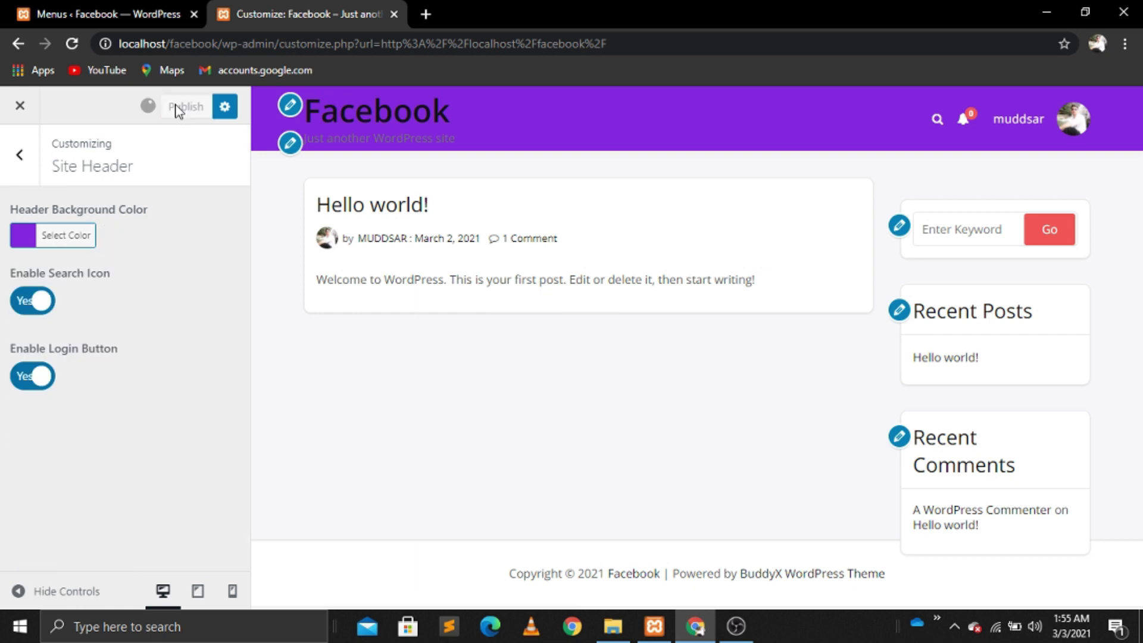
click(20, 156)
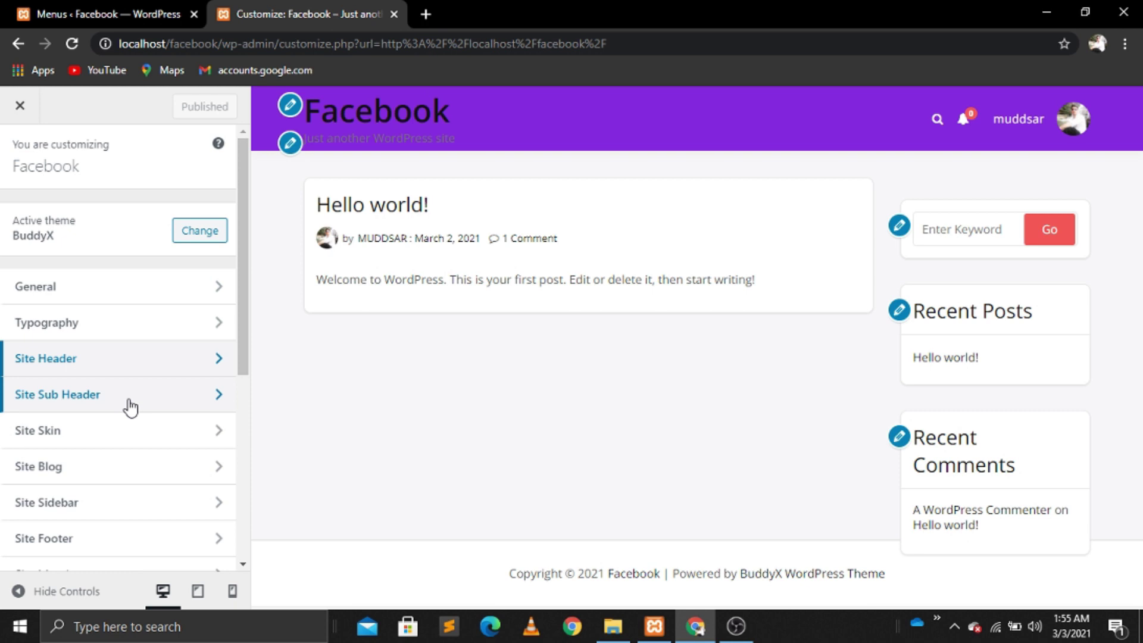
Step: Look through the Site Sub Header, Site Sidebar and Site Identity panels, ending on the section list
click(107, 398)
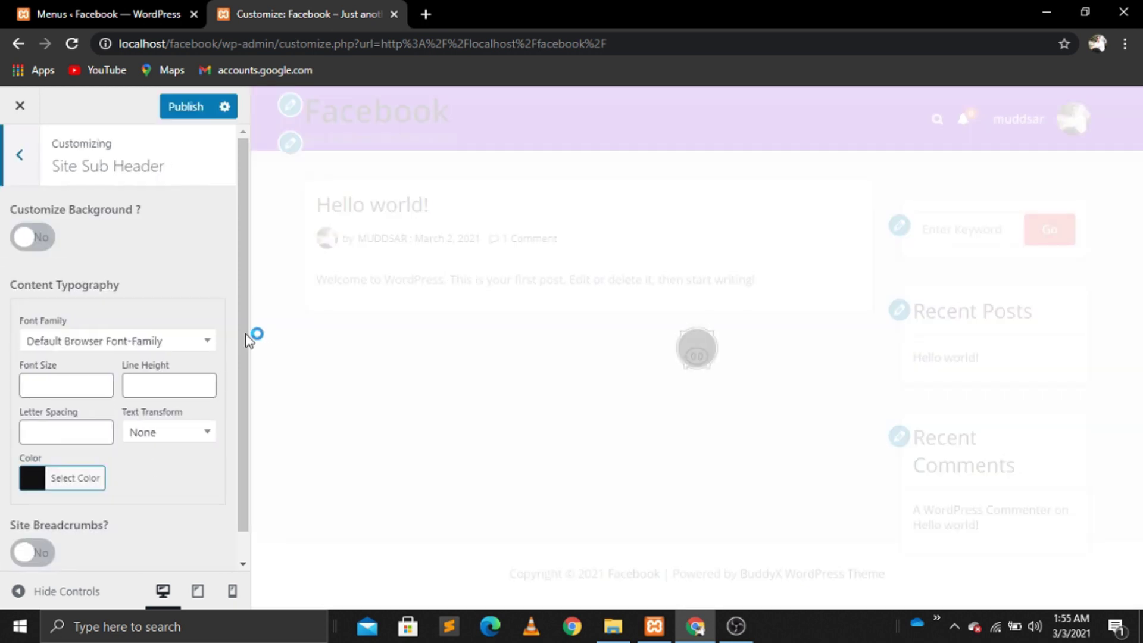
mouse_move(239, 340)
mouse_down()
mouse_move(239, 403)
mouse_move(239, 321)
mouse_up()
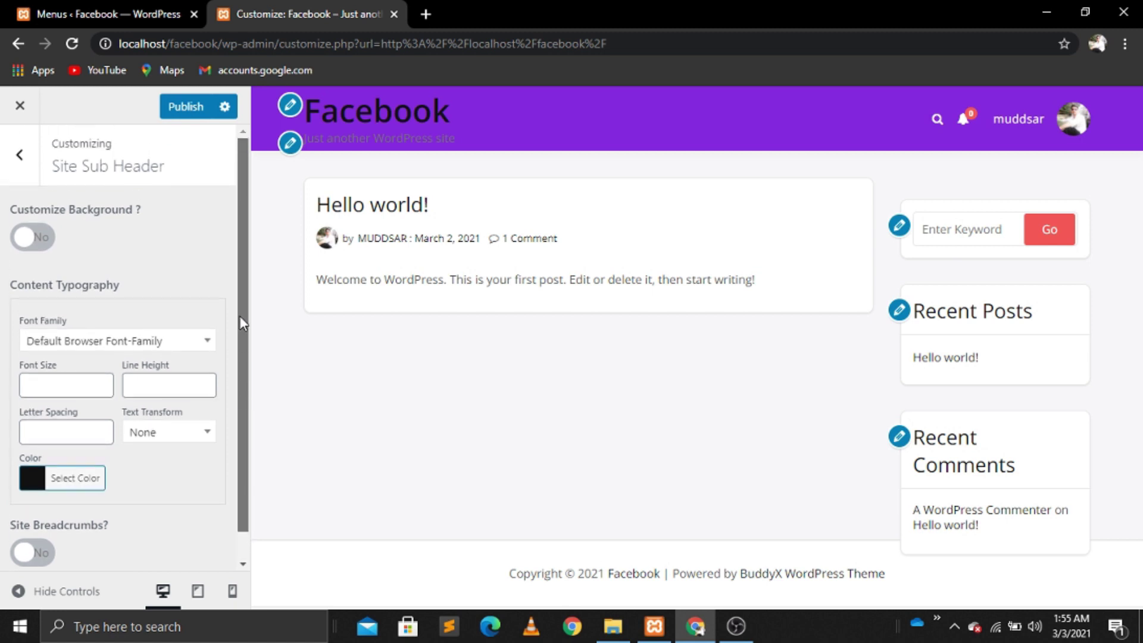
click(20, 155)
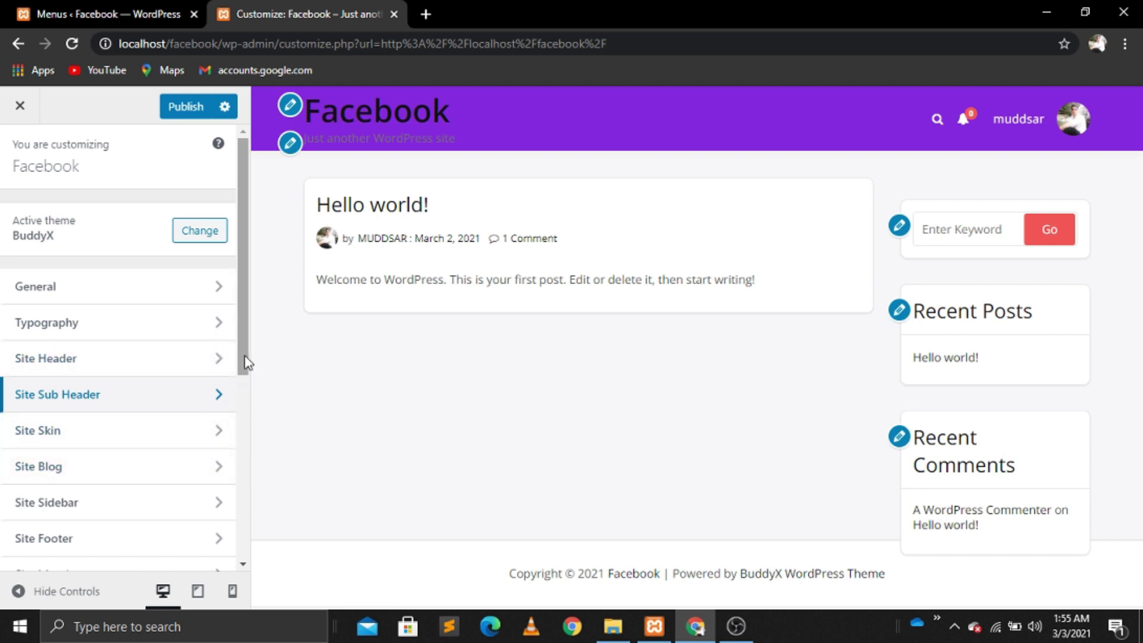
drag(246, 362, 244, 501)
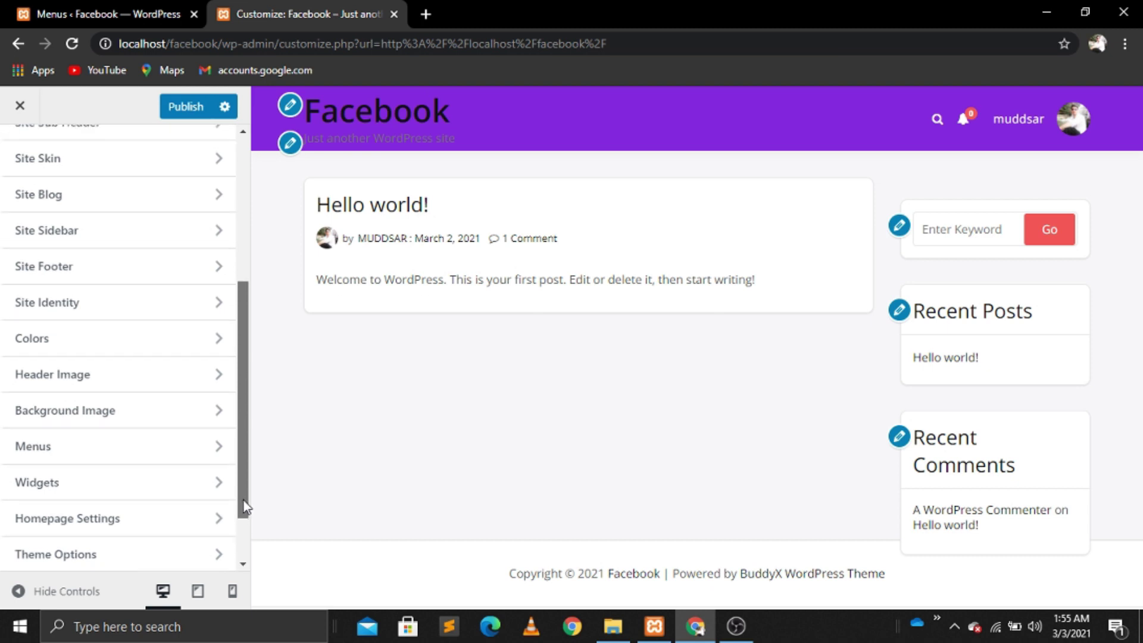
click(236, 244)
click(20, 155)
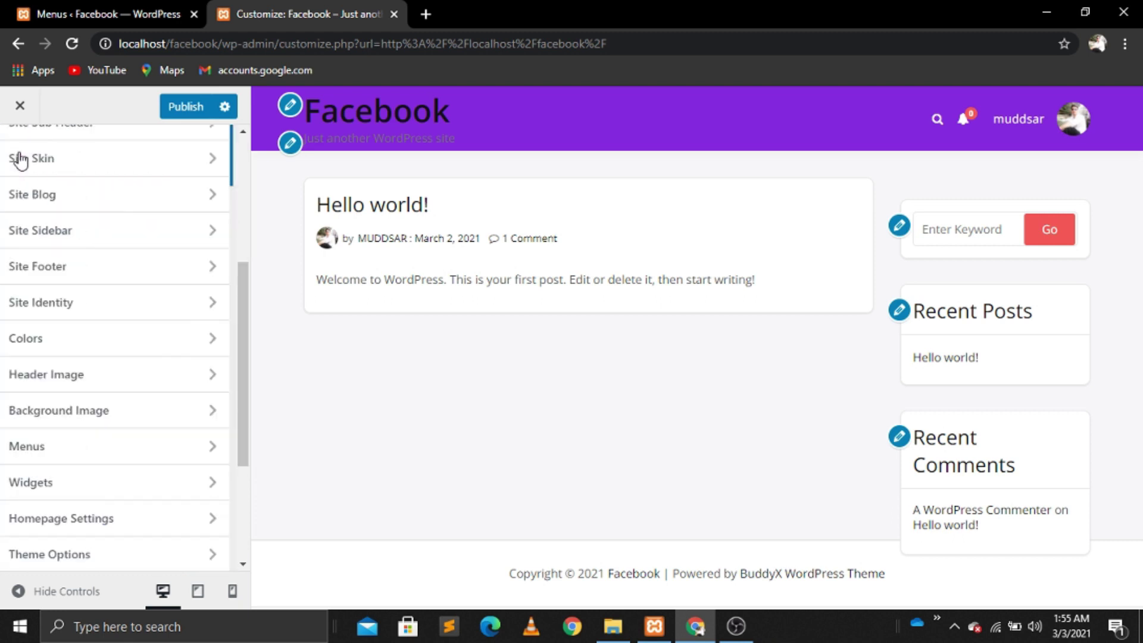
scroll(240, 151, up, 5)
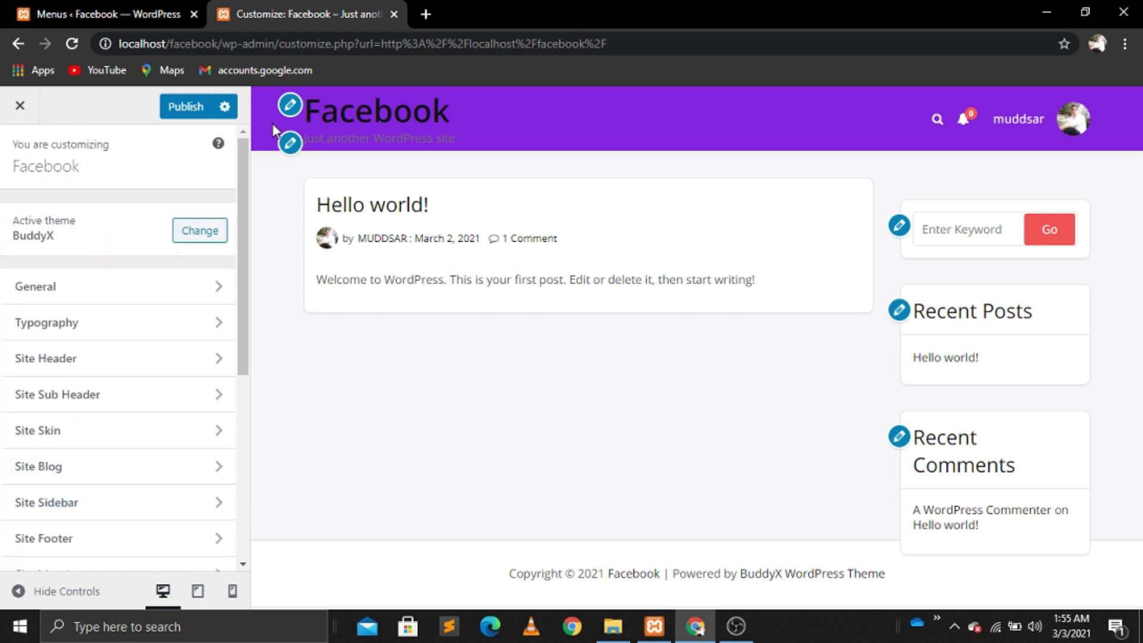
click(291, 110)
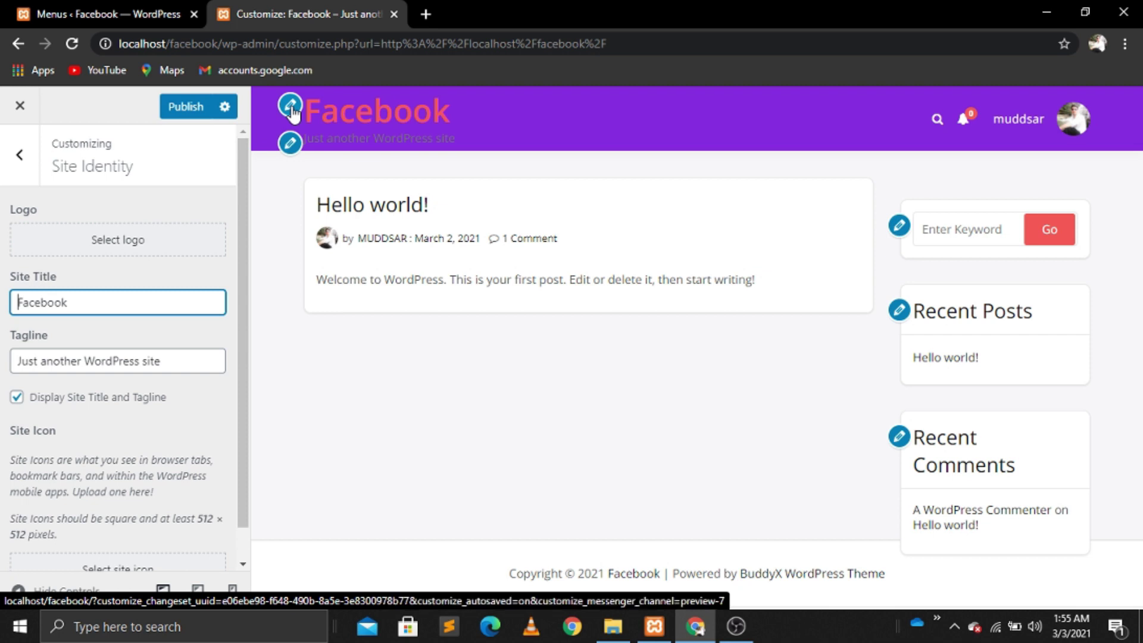
click(19, 155)
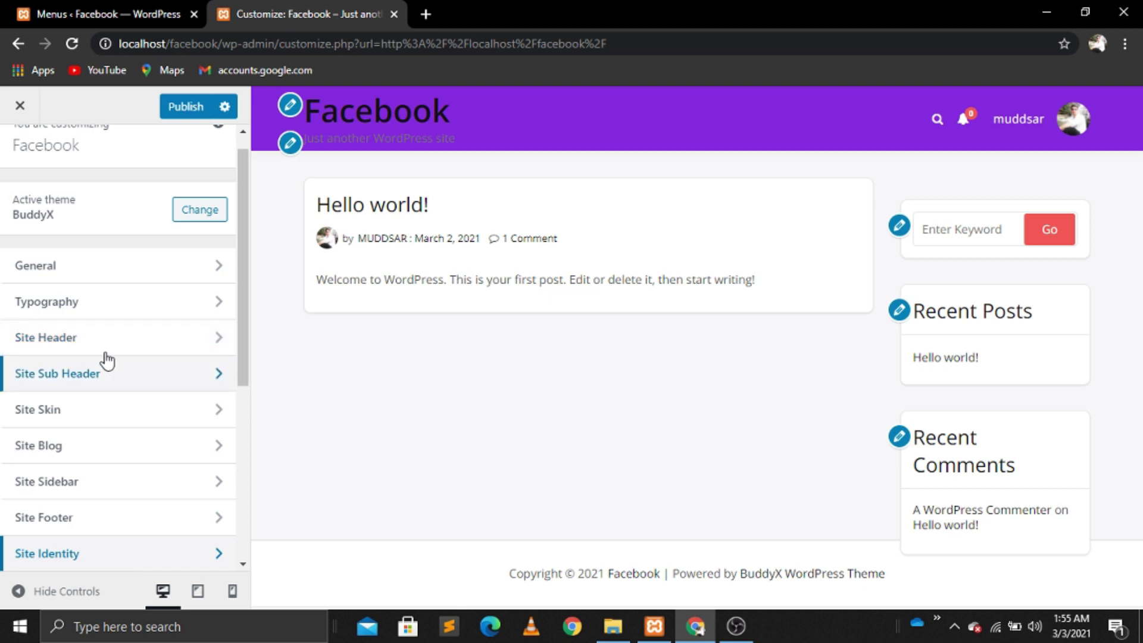
Step: In Typography > Headings, set the H1 colour to white (#ffffff), then close the customizer
click(115, 315)
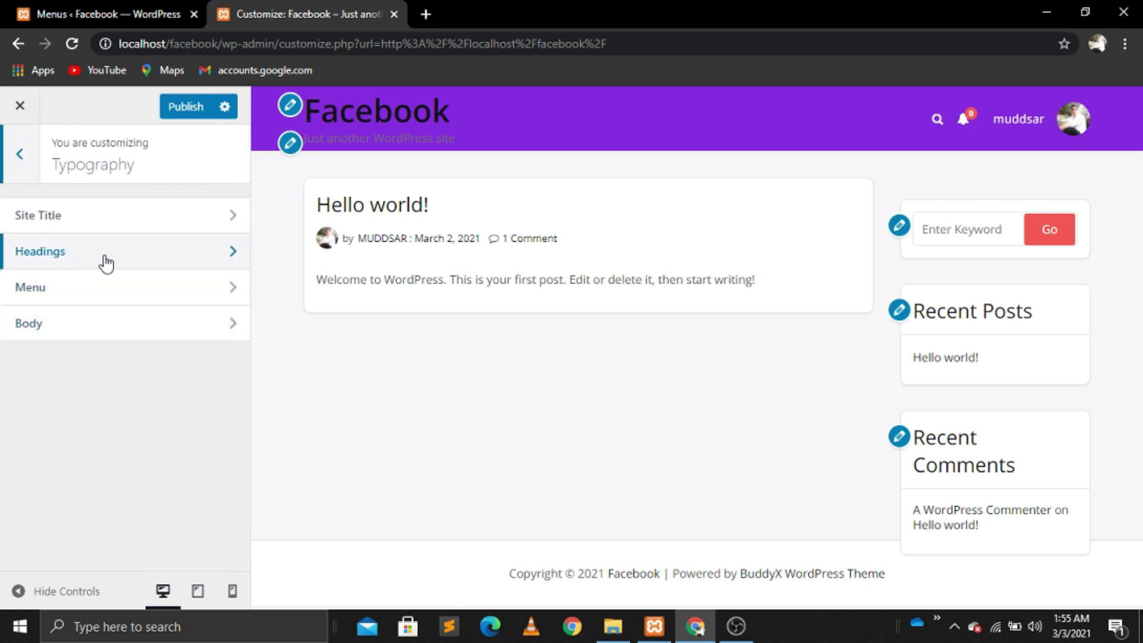
click(106, 263)
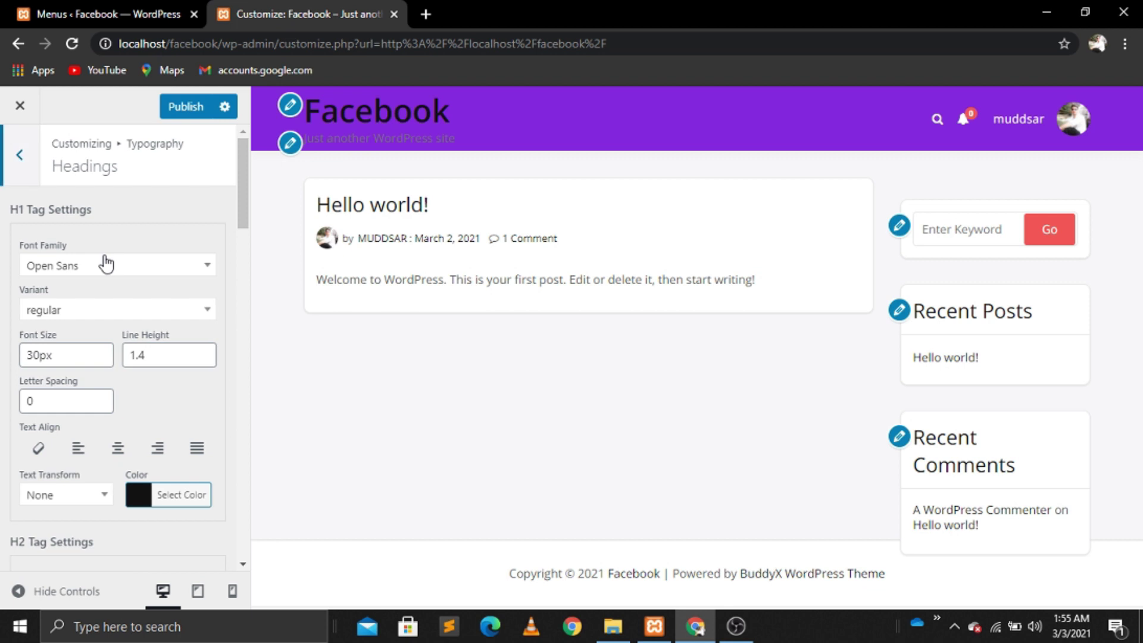
click(197, 500)
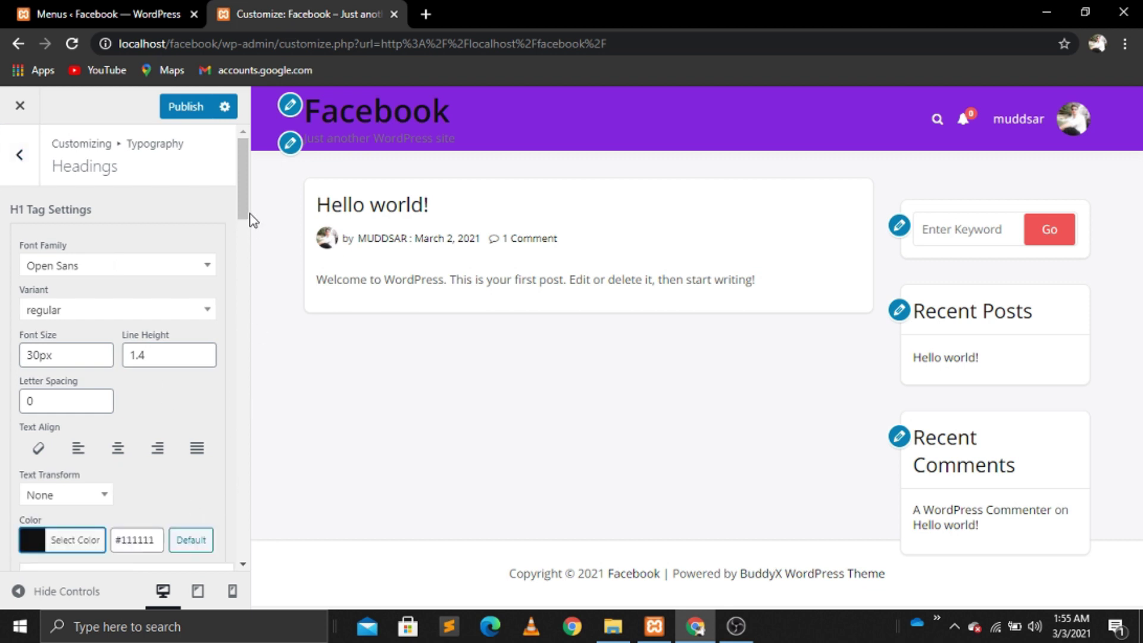
drag(244, 209, 247, 282)
click(53, 363)
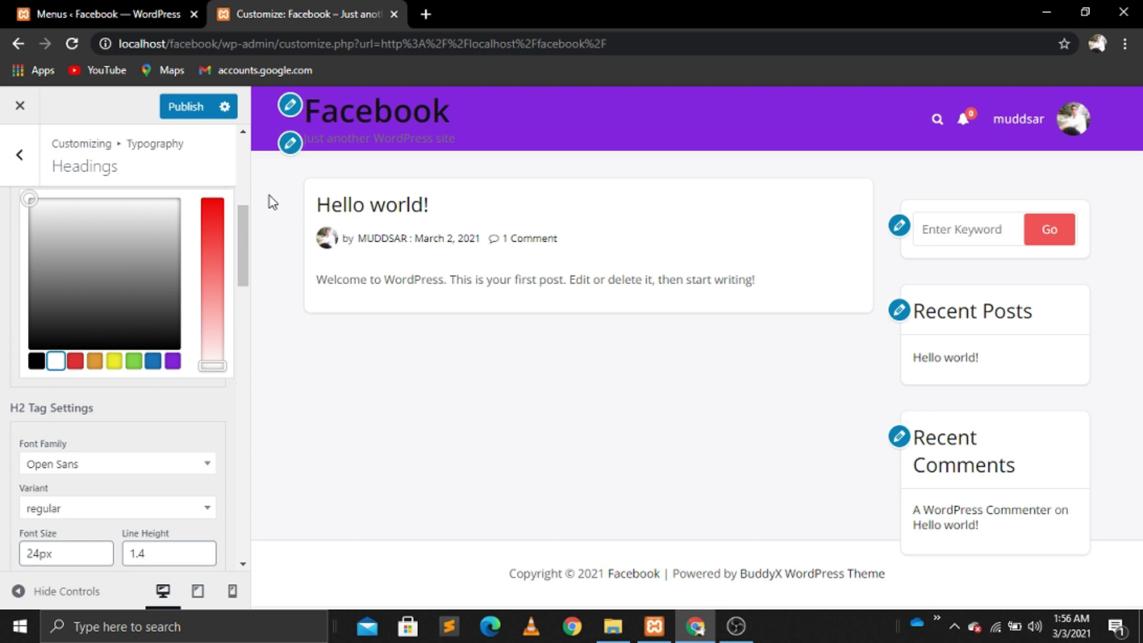
drag(244, 227, 241, 184)
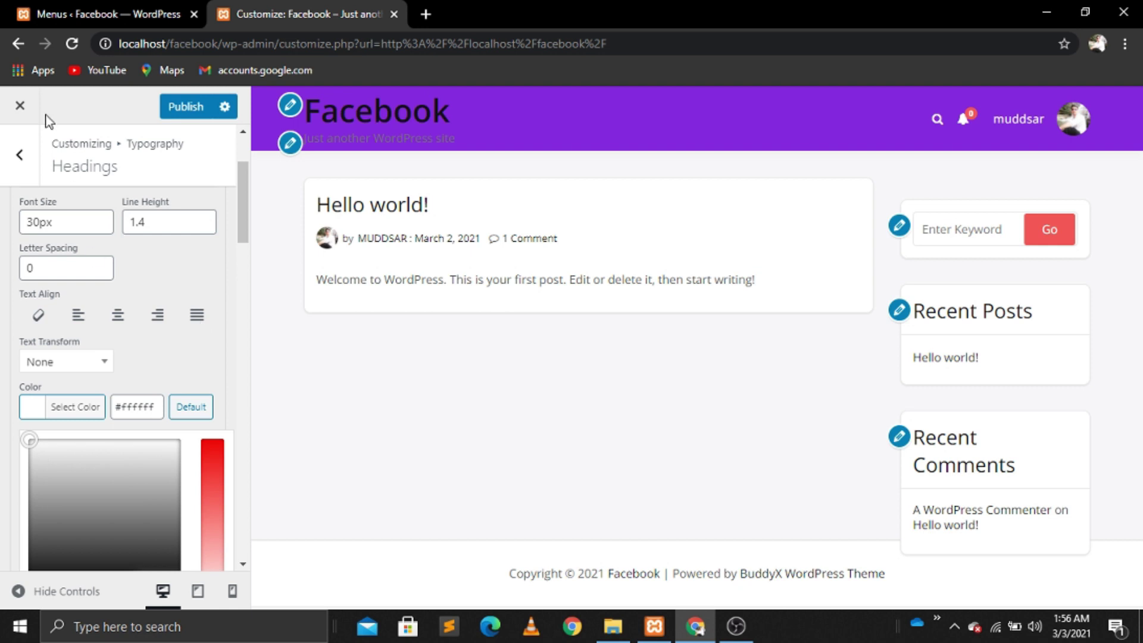
click(27, 119)
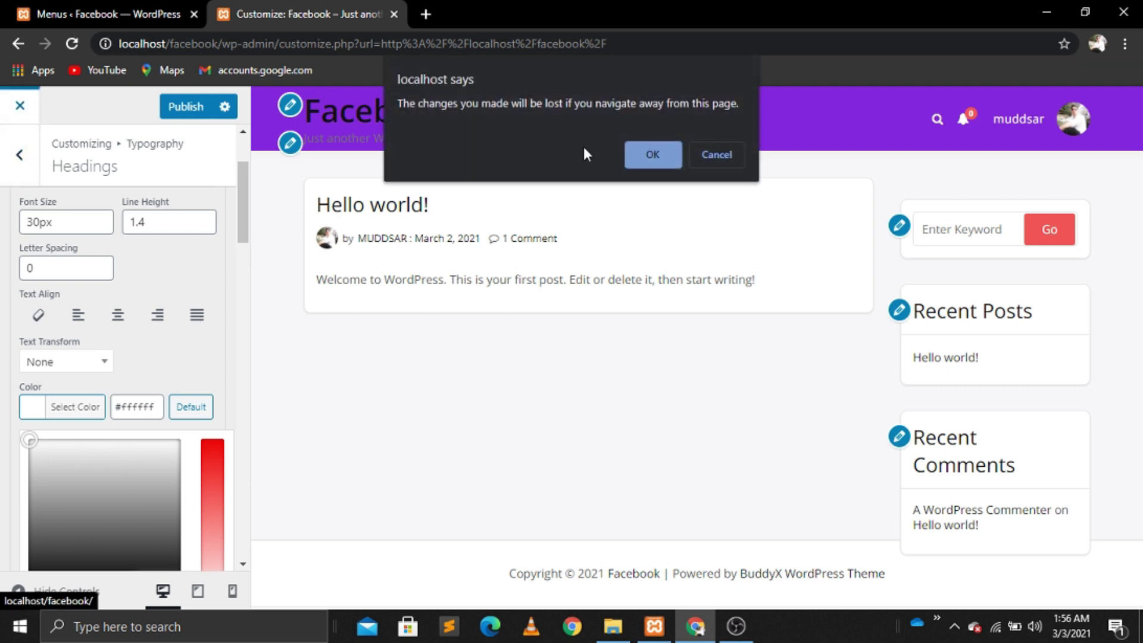
Step: Leave the customizer without publishing and select the site's URL in the address bar
click(644, 154)
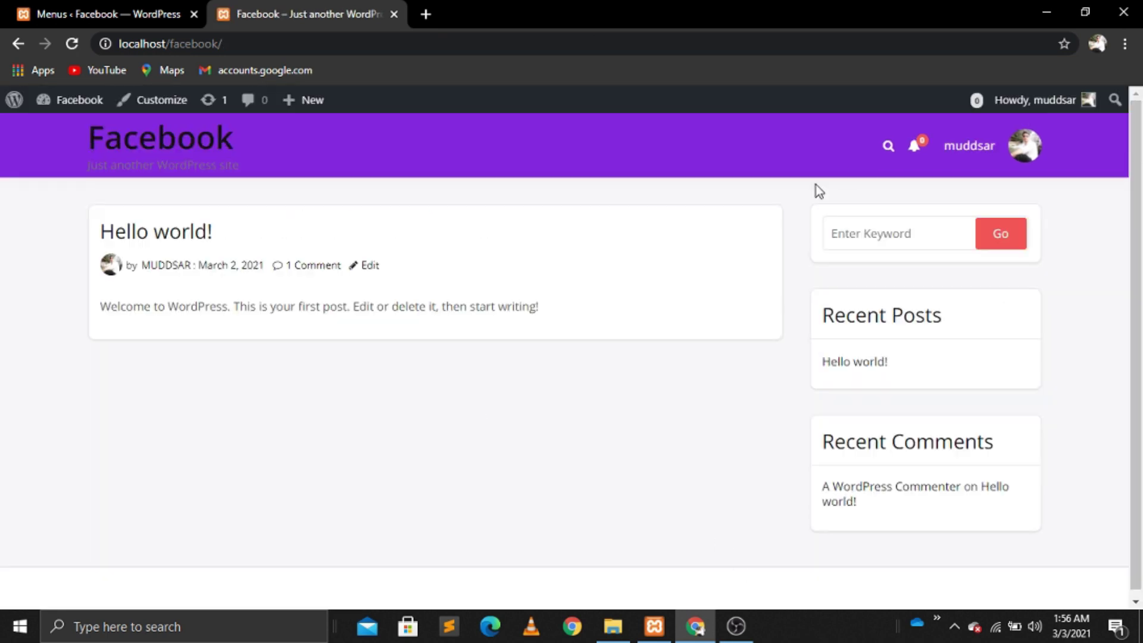
click(187, 51)
key(ctrl+c)
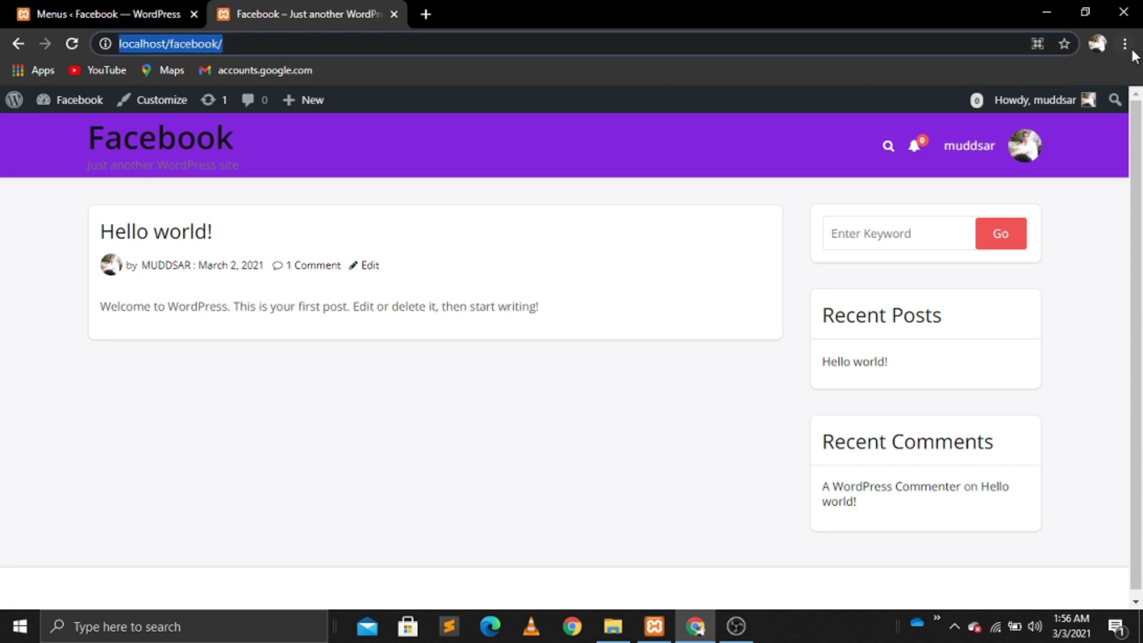
click(1100, 43)
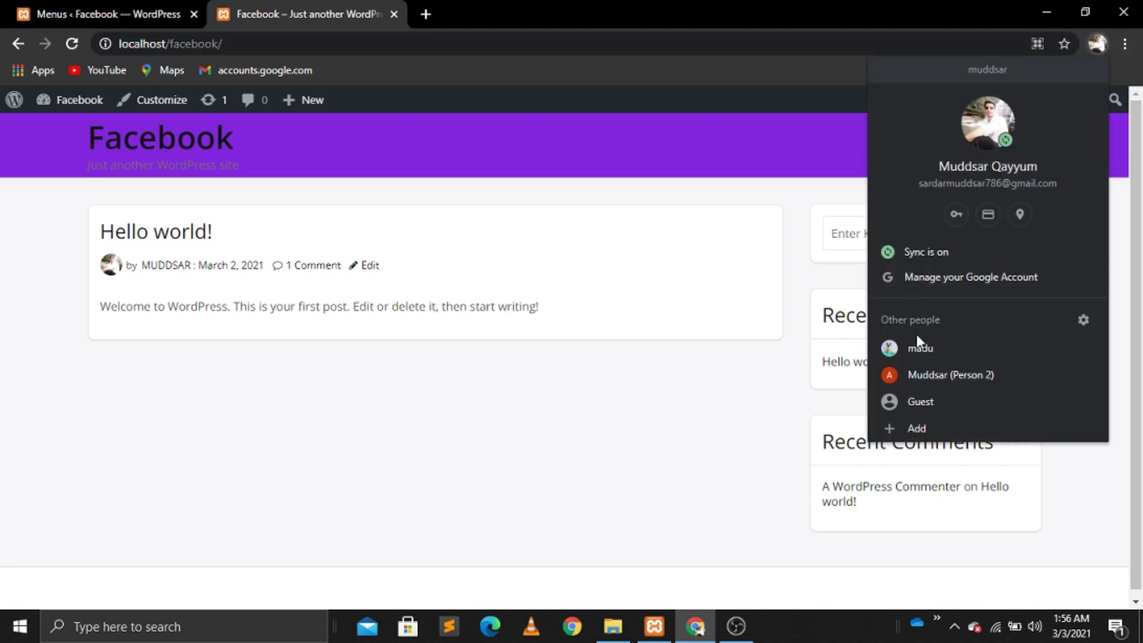
click(931, 375)
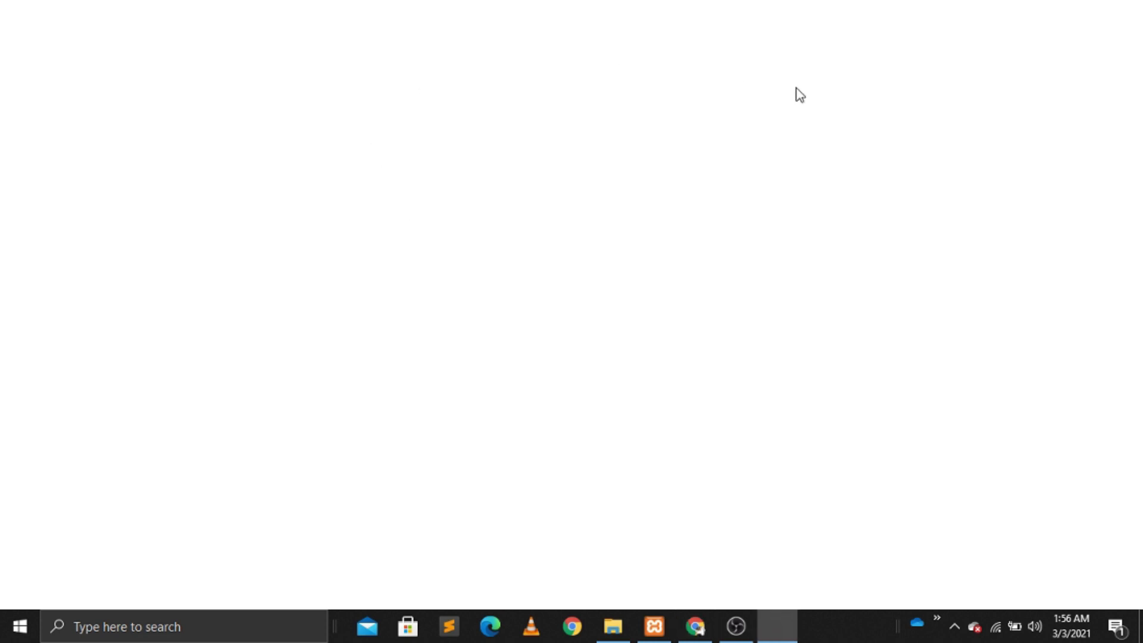
click(1122, 43)
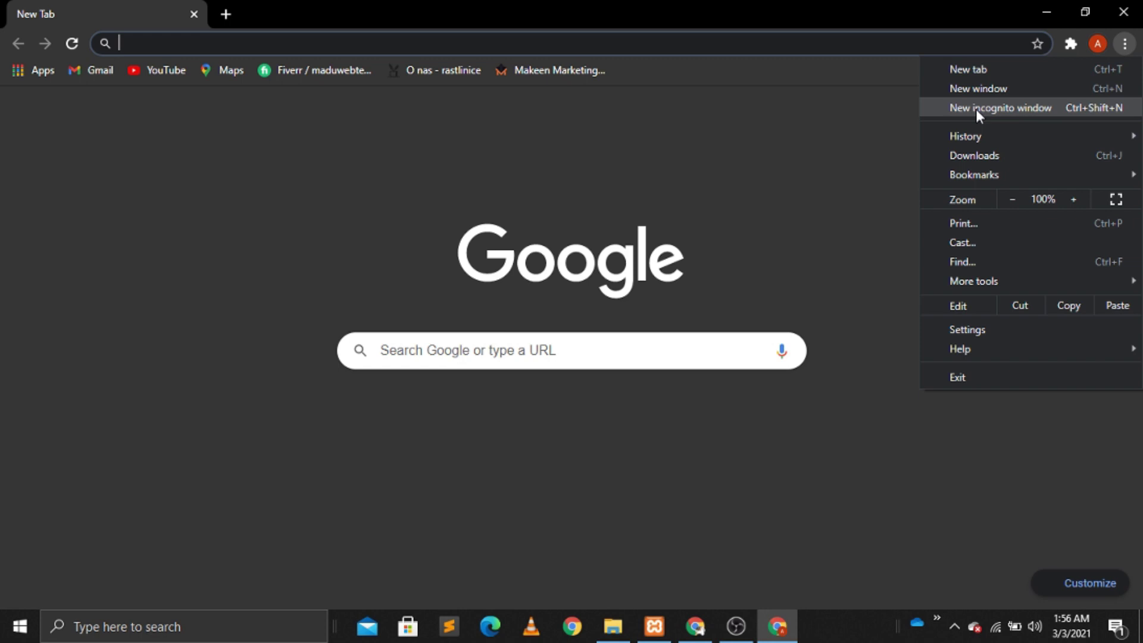
click(976, 109)
key(ctrl+v)
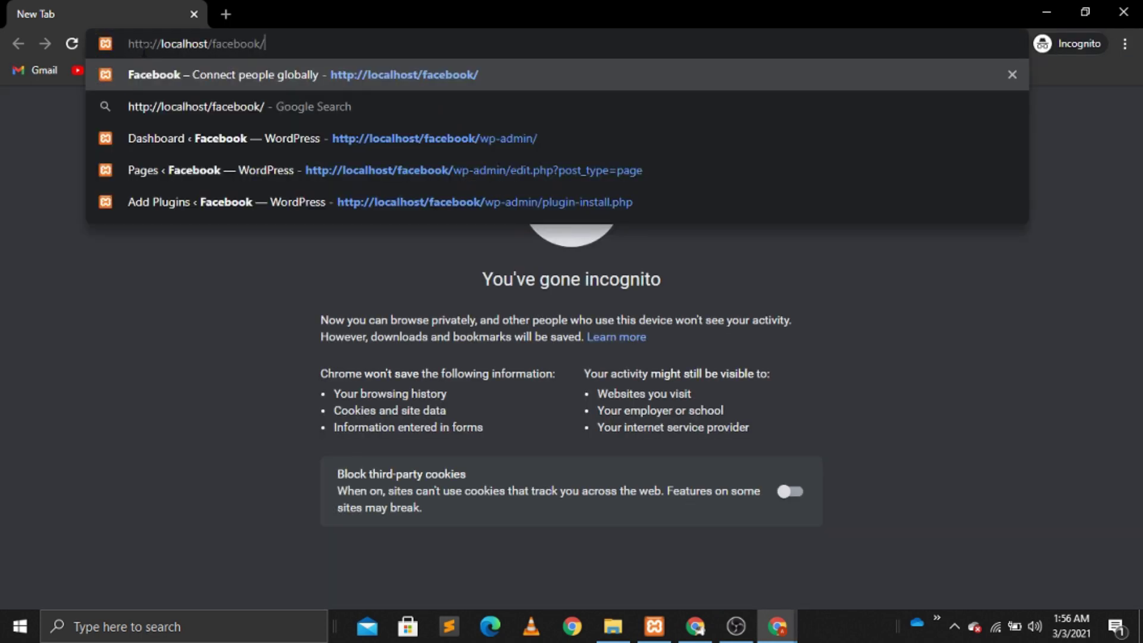
key(Return)
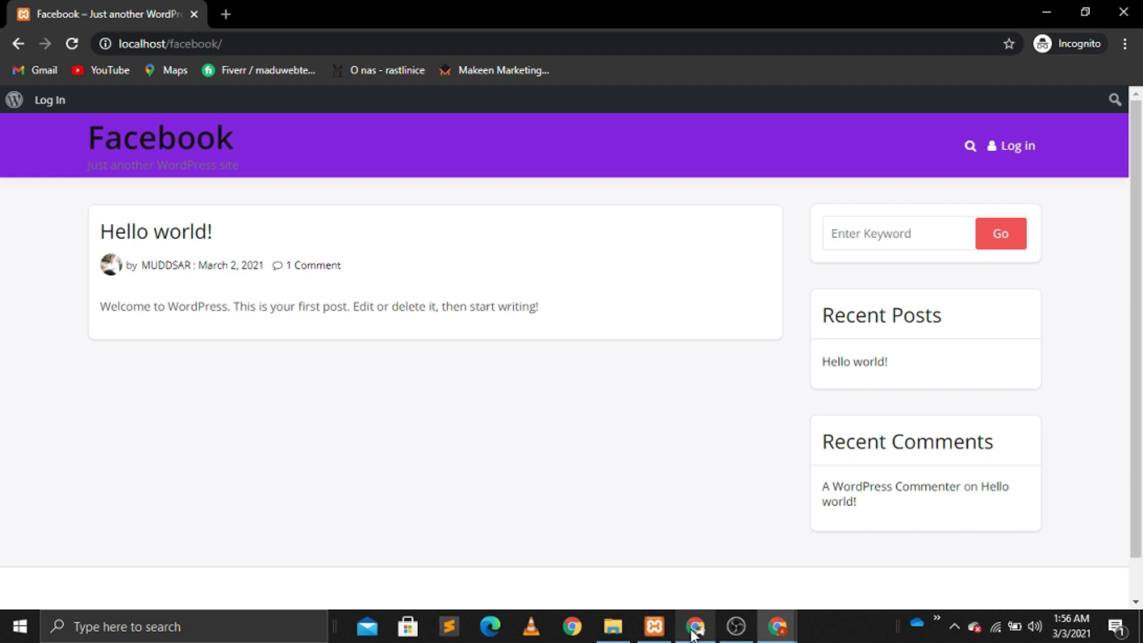
click(694, 629)
Step: In Settings > General, replace the Tagline with 'Connect people globally'
click(70, 2)
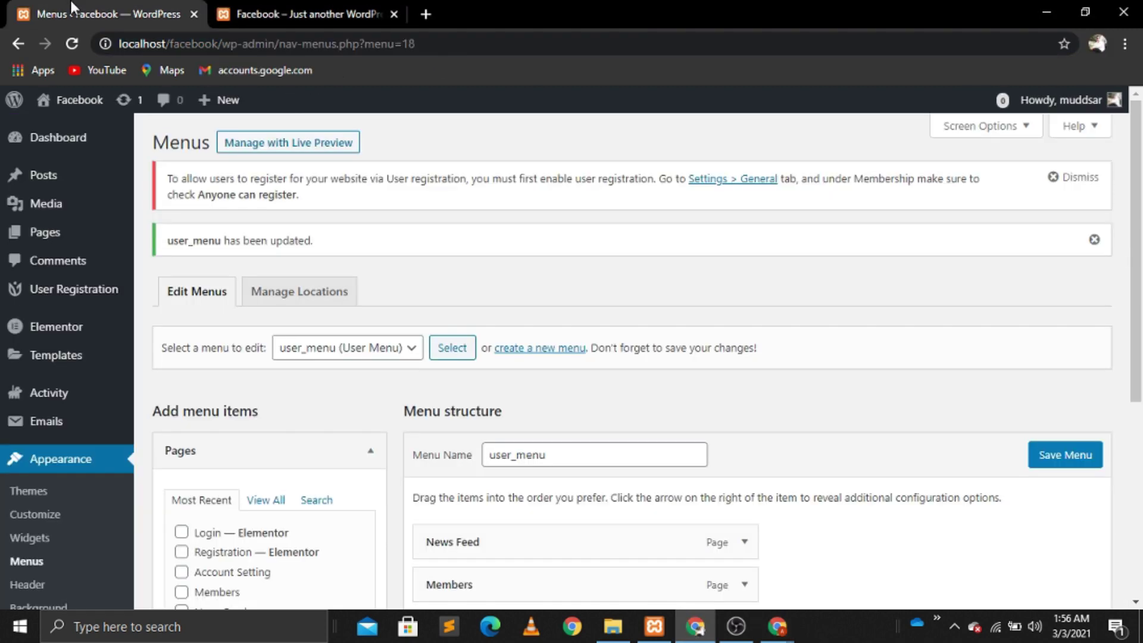
scroll(1107, 518, down, 5)
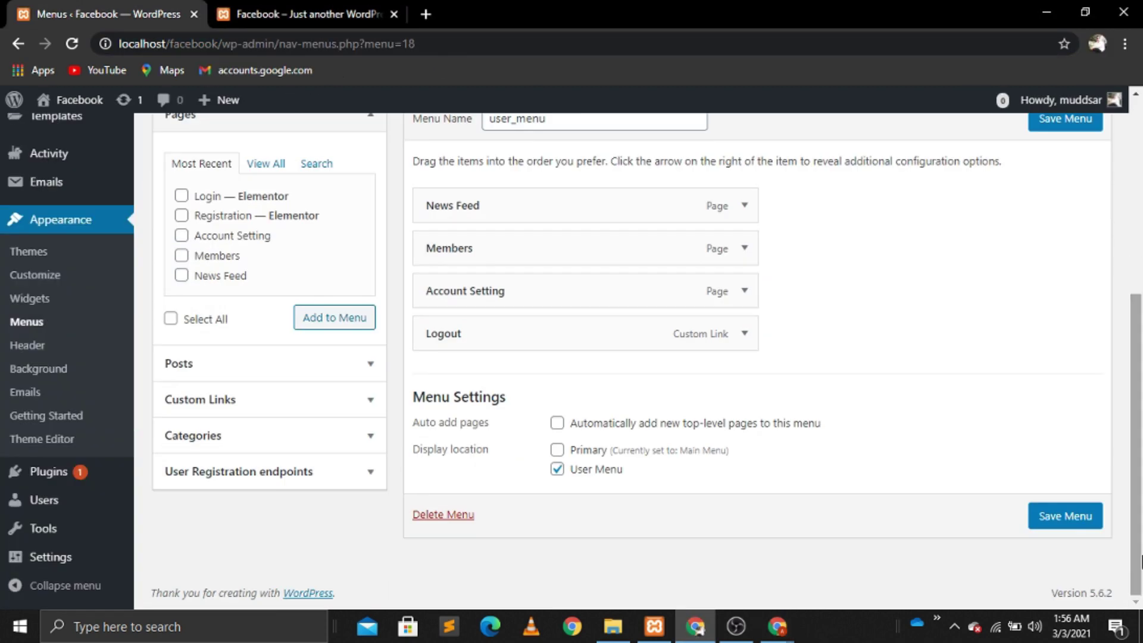
mouse_move(67, 565)
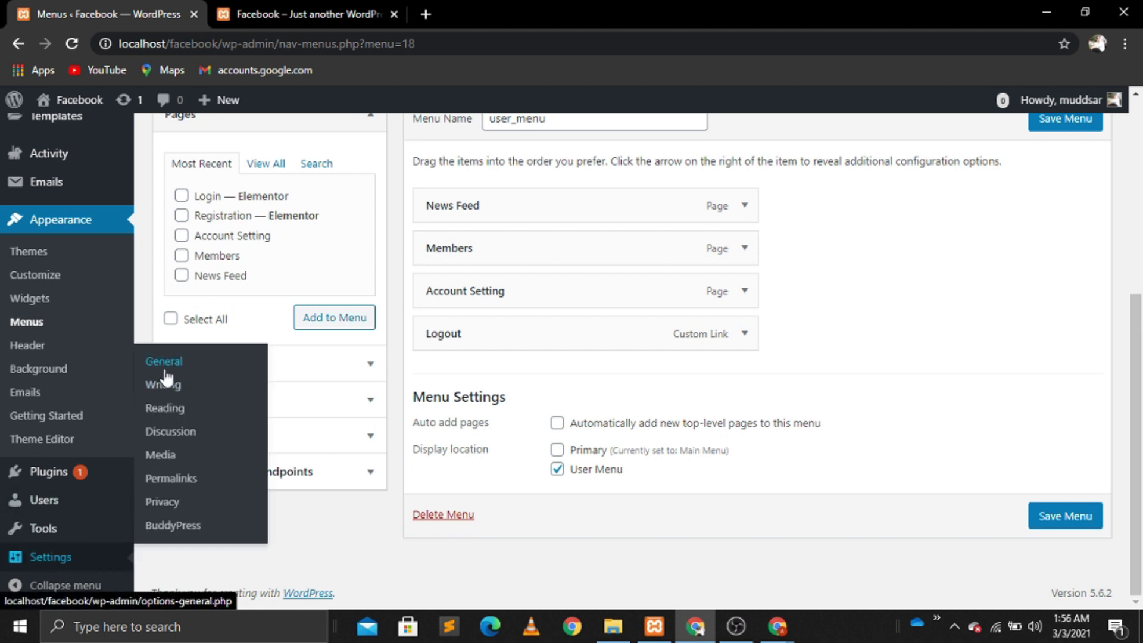
click(165, 370)
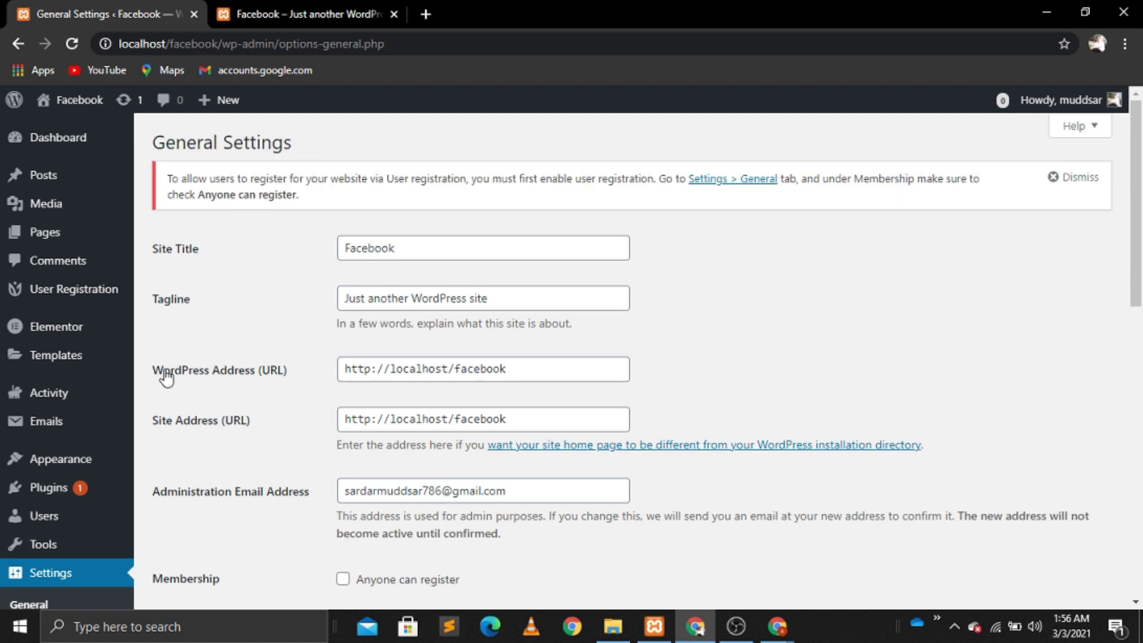
scroll(166, 378, down, 1)
click(500, 267)
key(BackSpace)
key(BackSpace)
key(BackSpace)
key(BackSpace)
key(BackSpace)
key(BackSpace)
key(BackSpace)
key(BackSpace)
key(BackSpace)
key(BackSpace)
key(BackSpace)
key(BackSpace)
key(BackSpace)
key(BackSpace)
key(BackSpace)
key(BackSpace)
key(BackSpace)
key(BackSpace)
key(BackSpace)
key(BackSpace)
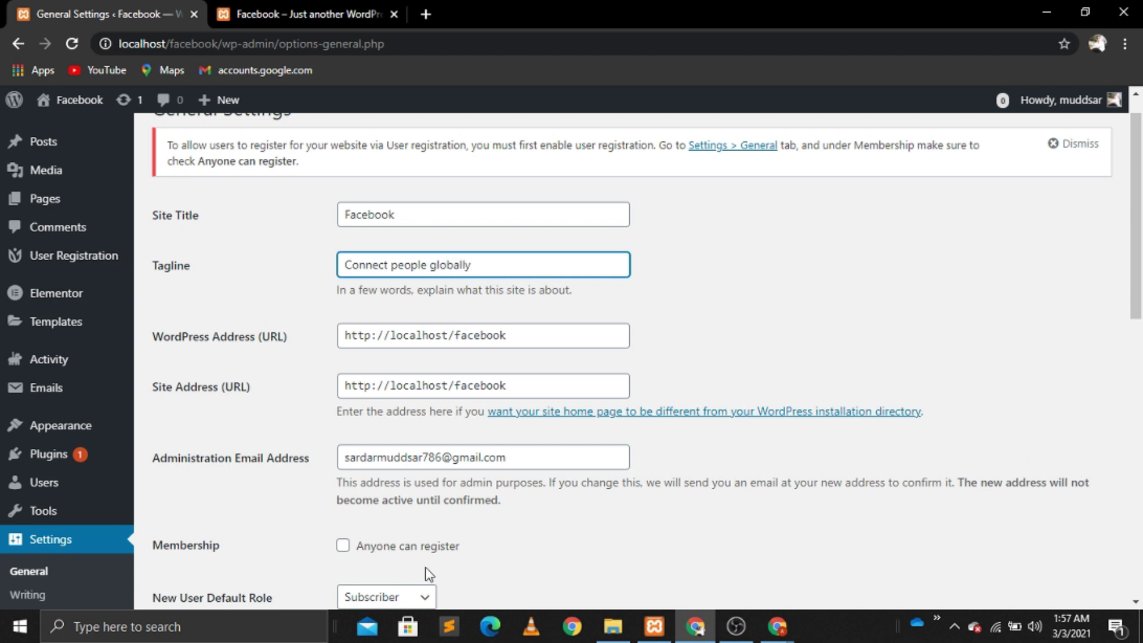
Step: Turn on Anyone can register and save the General Settings
click(344, 547)
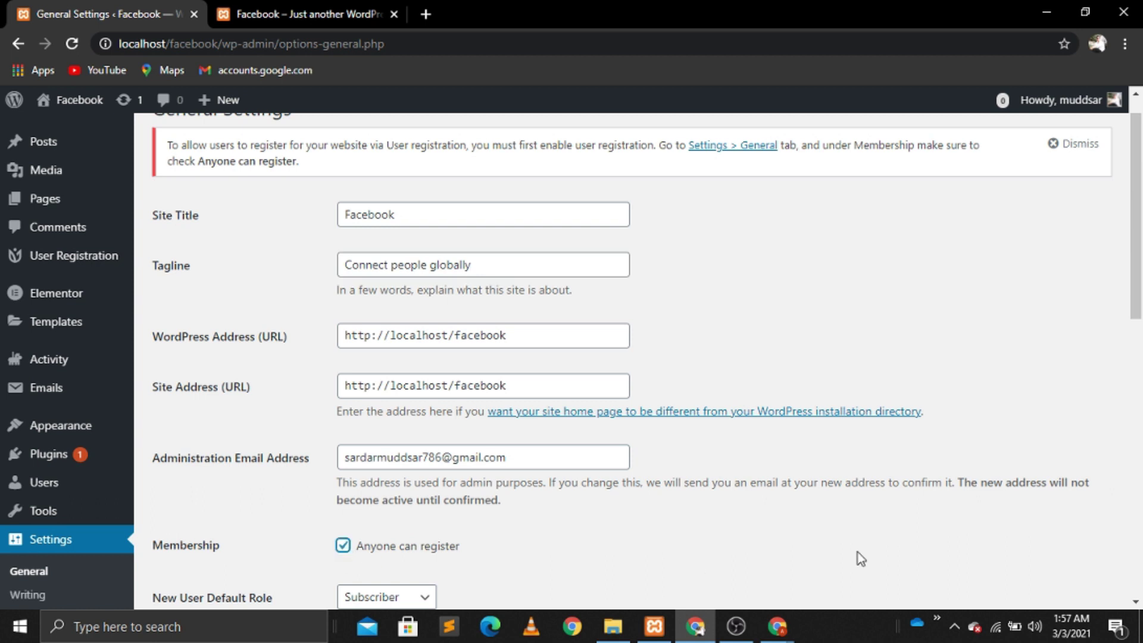
click(1136, 601)
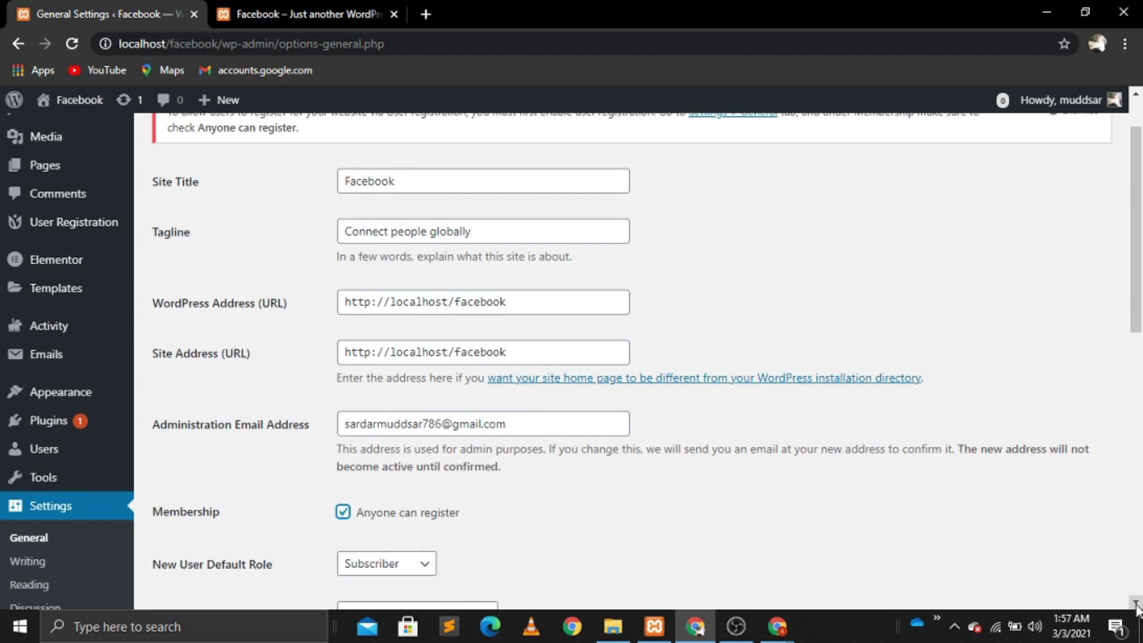
click(1136, 603)
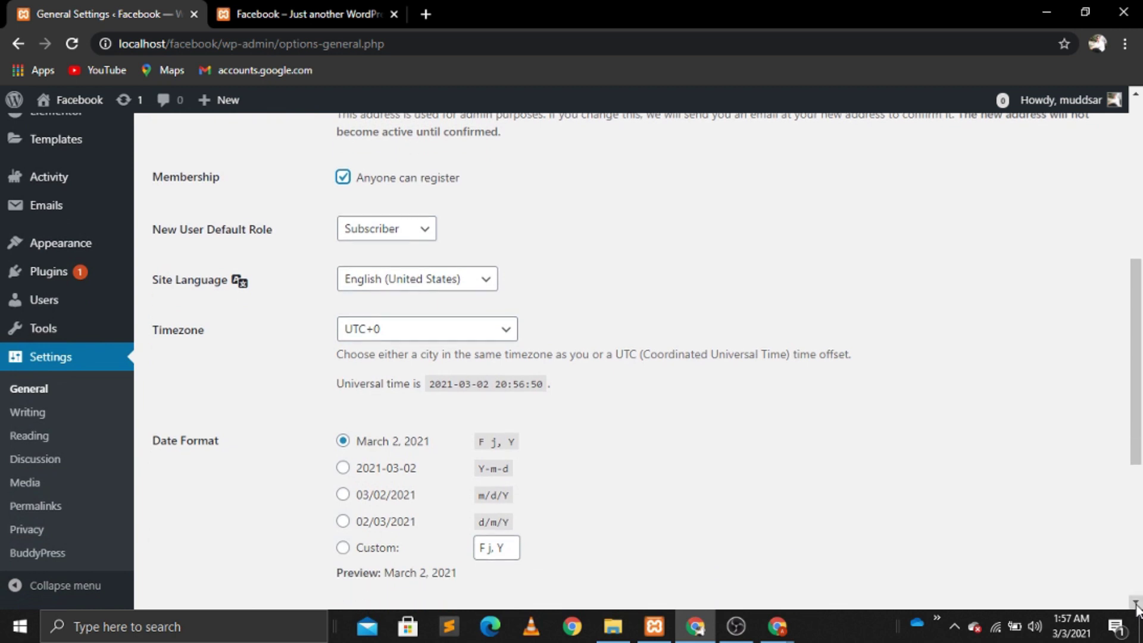
click(1135, 603)
click(1136, 604)
click(1136, 603)
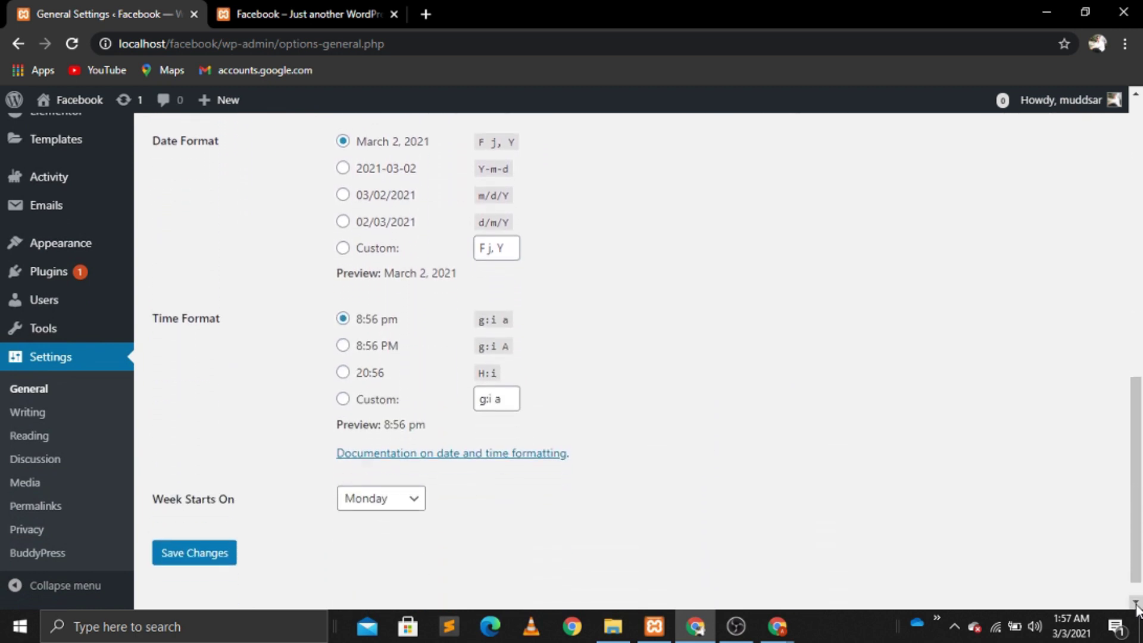
click(219, 534)
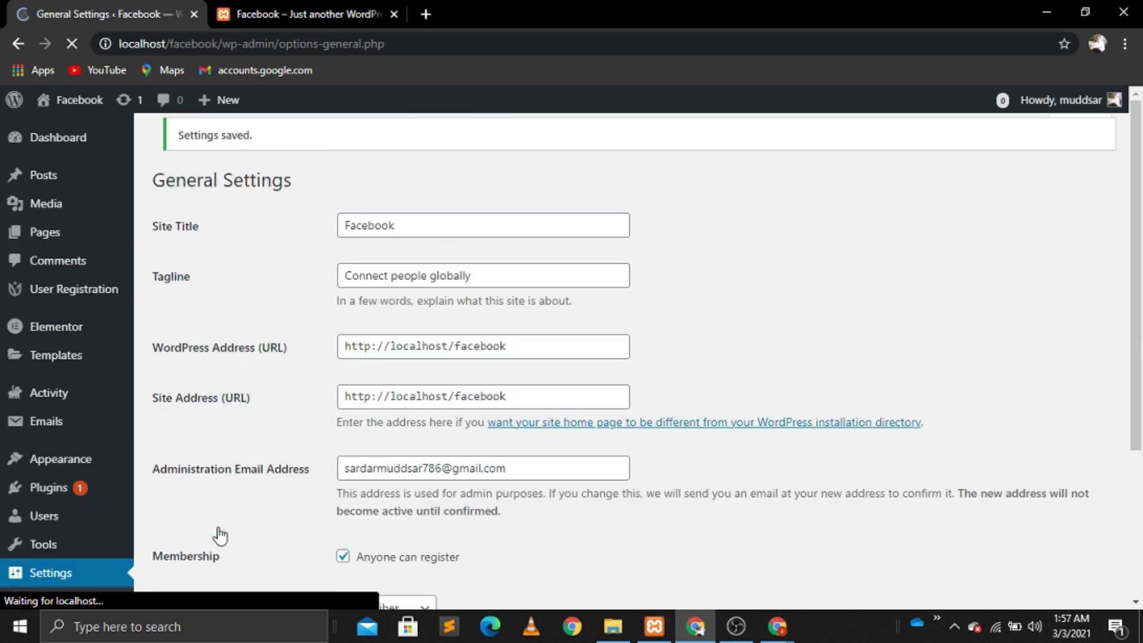
mouse_move(778, 635)
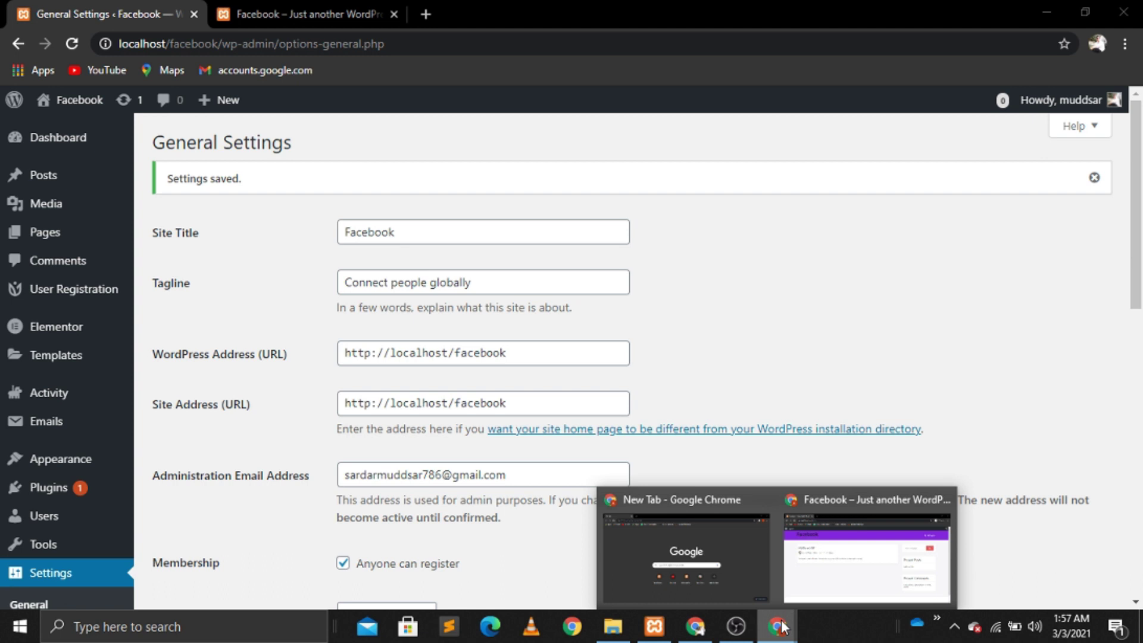
click(845, 579)
Step: Reload the logged-out site and open its Register page
click(72, 45)
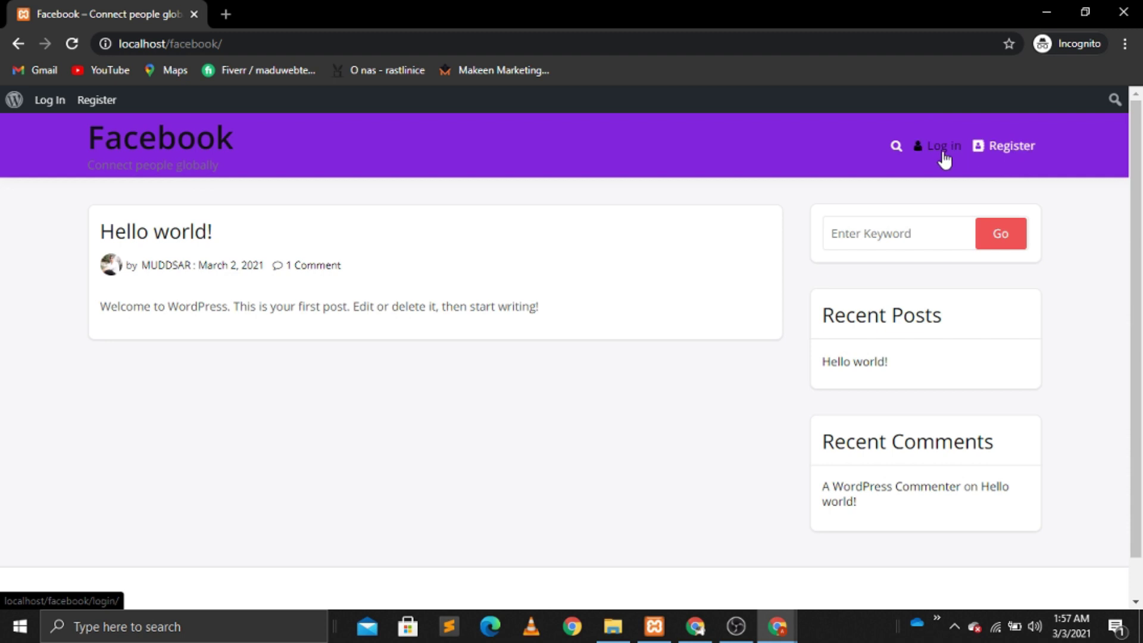
click(1018, 147)
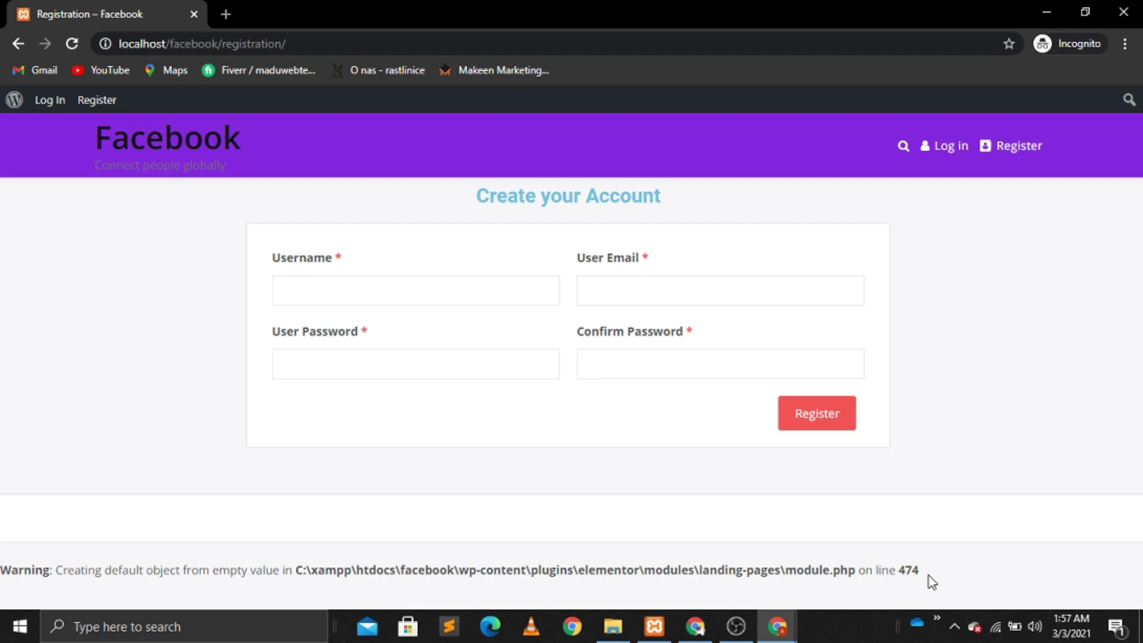
Step: Search the web for 'warning hide wordpress' in a new incognito tab
click(225, 14)
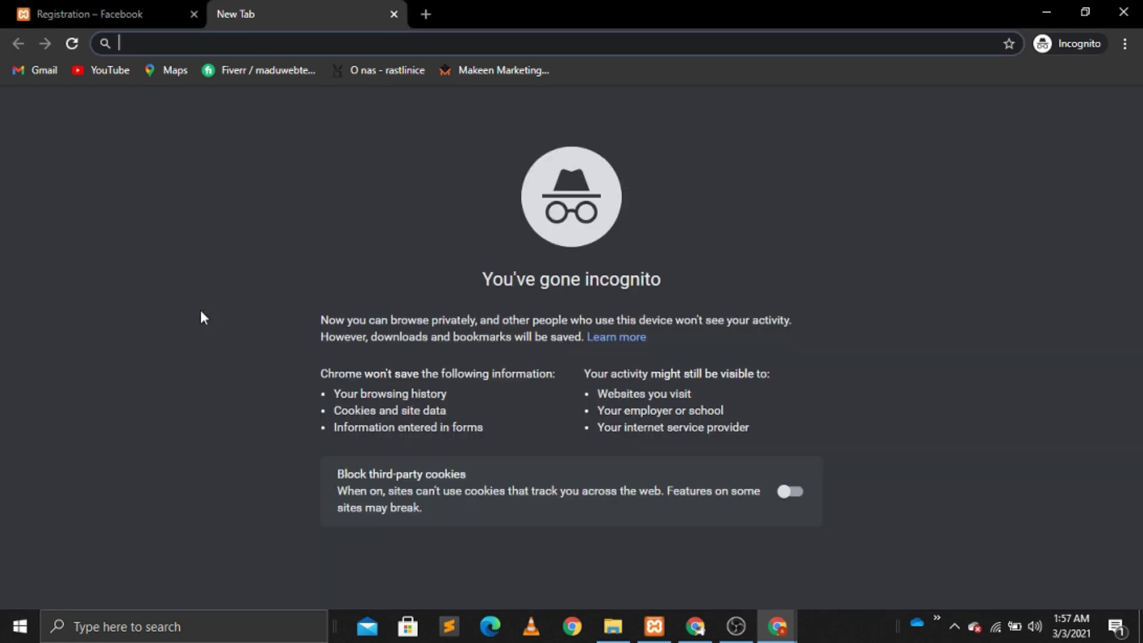
text(wa)
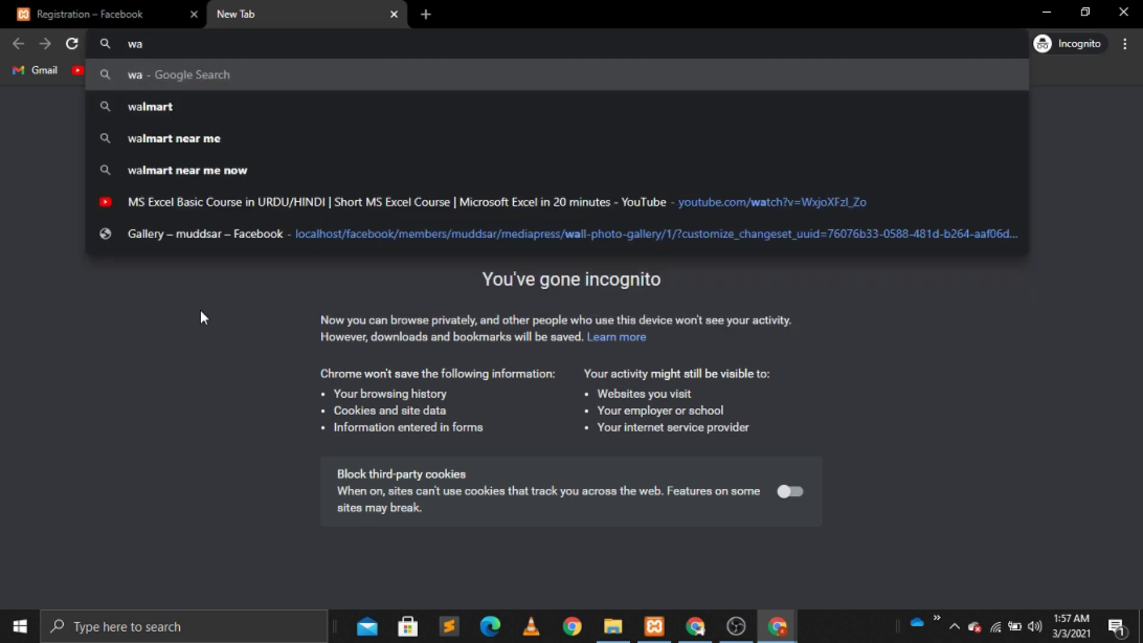
text(rnin)
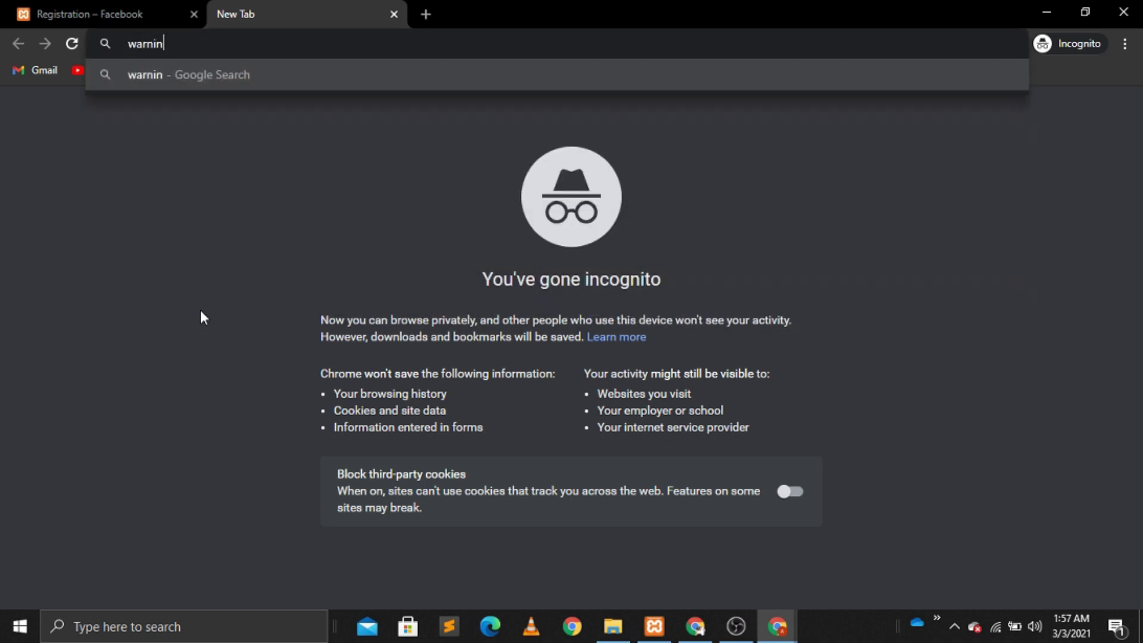
text(g hide)
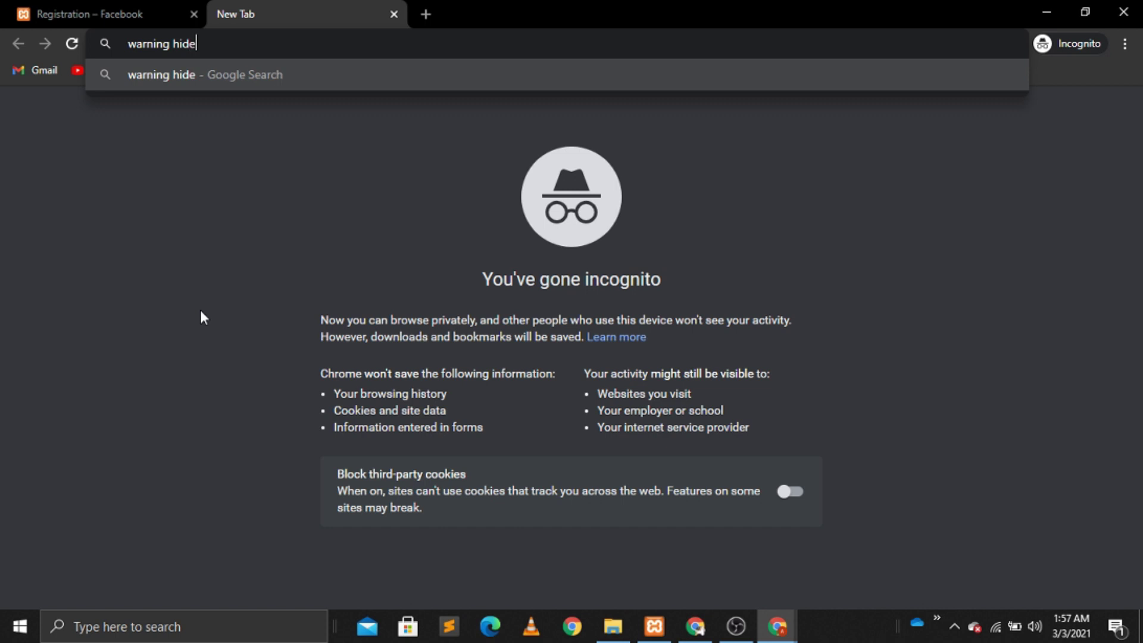
text( wordpres)
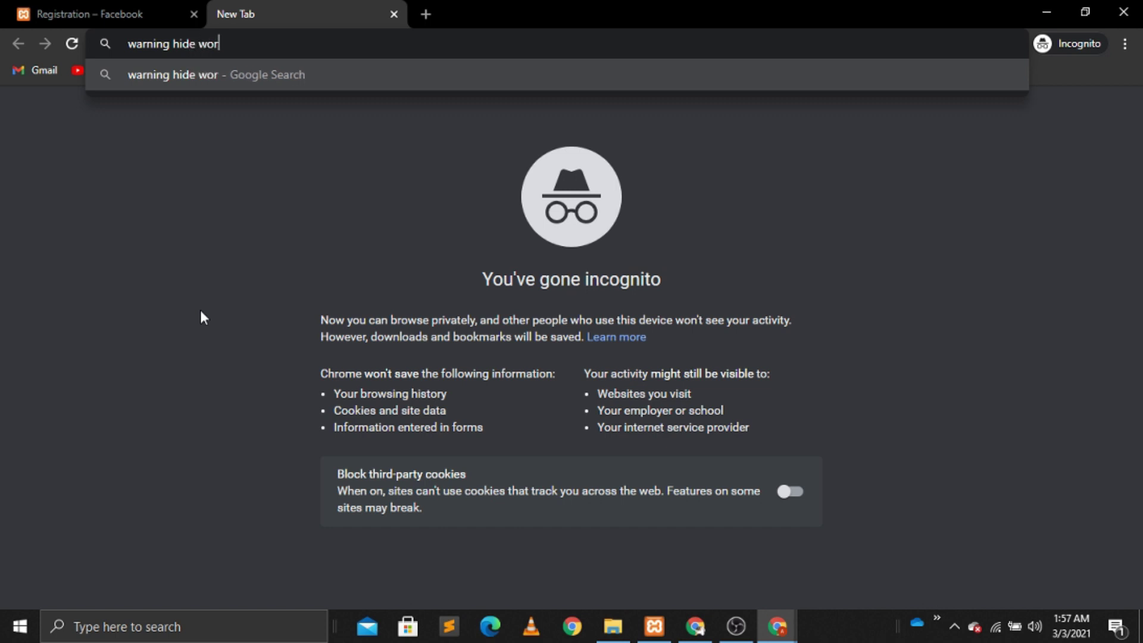
text(s)
key(Return)
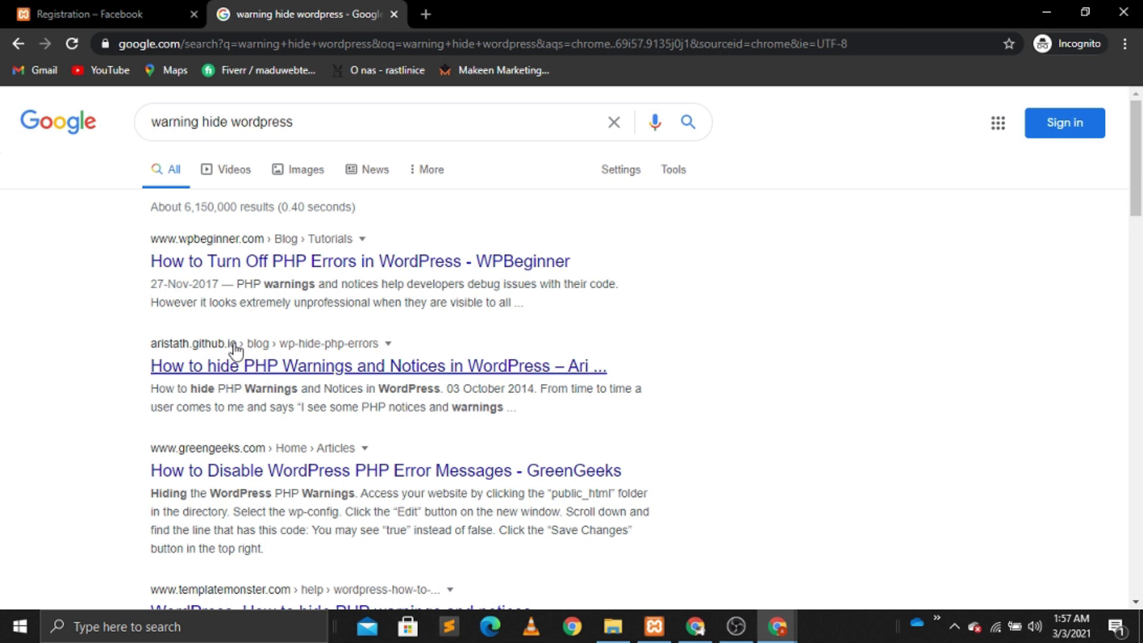
Step: Open the aristath.github.io article and select its four-line WP_DEBUG replacement code
click(274, 370)
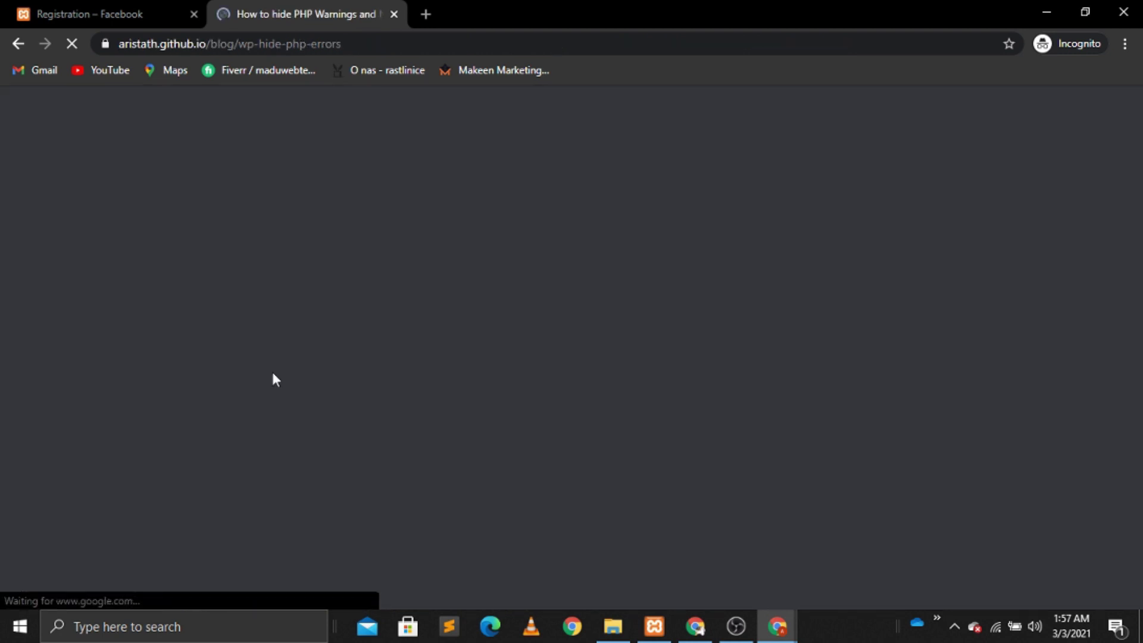
scroll(270, 369, down, 5)
scroll(273, 375, down, 7)
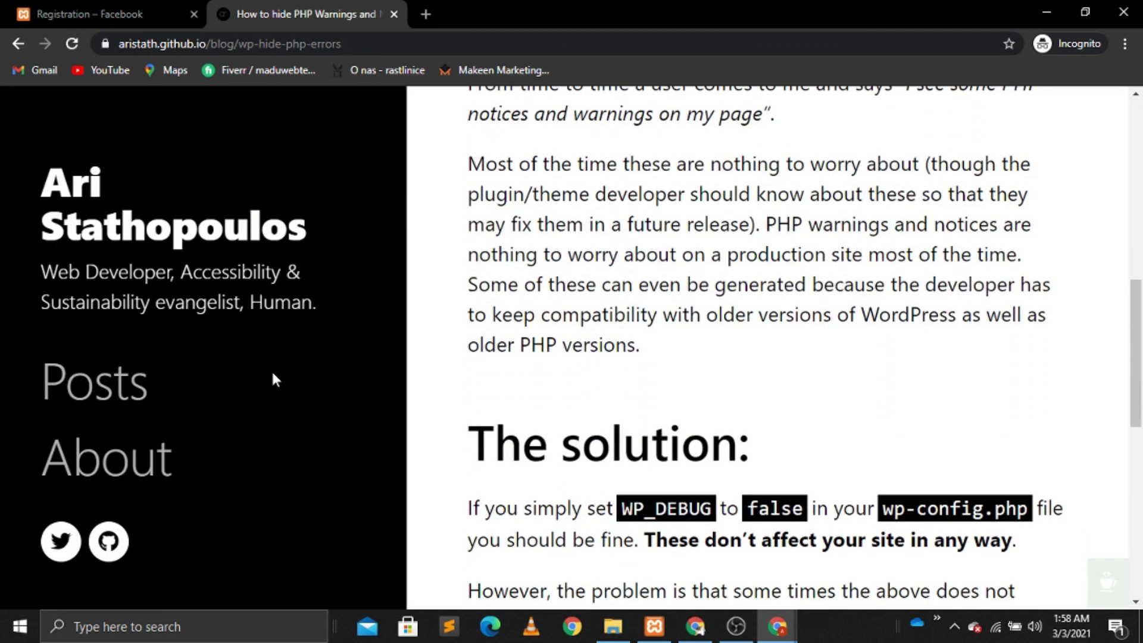
scroll(272, 375, down, 4)
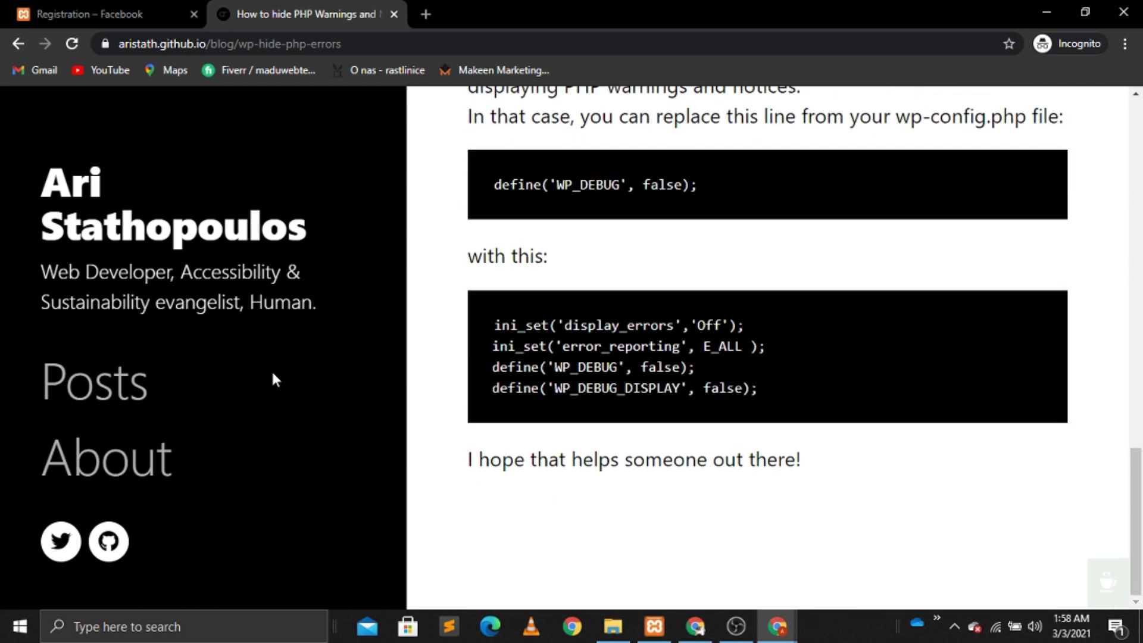
drag(494, 324, 743, 388)
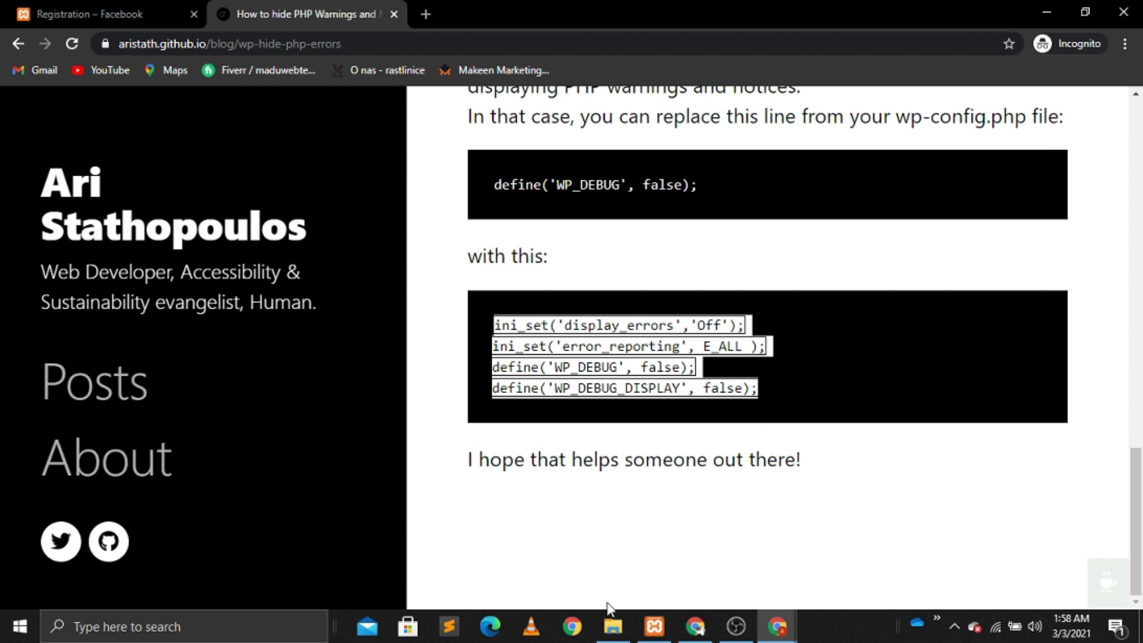
click(613, 626)
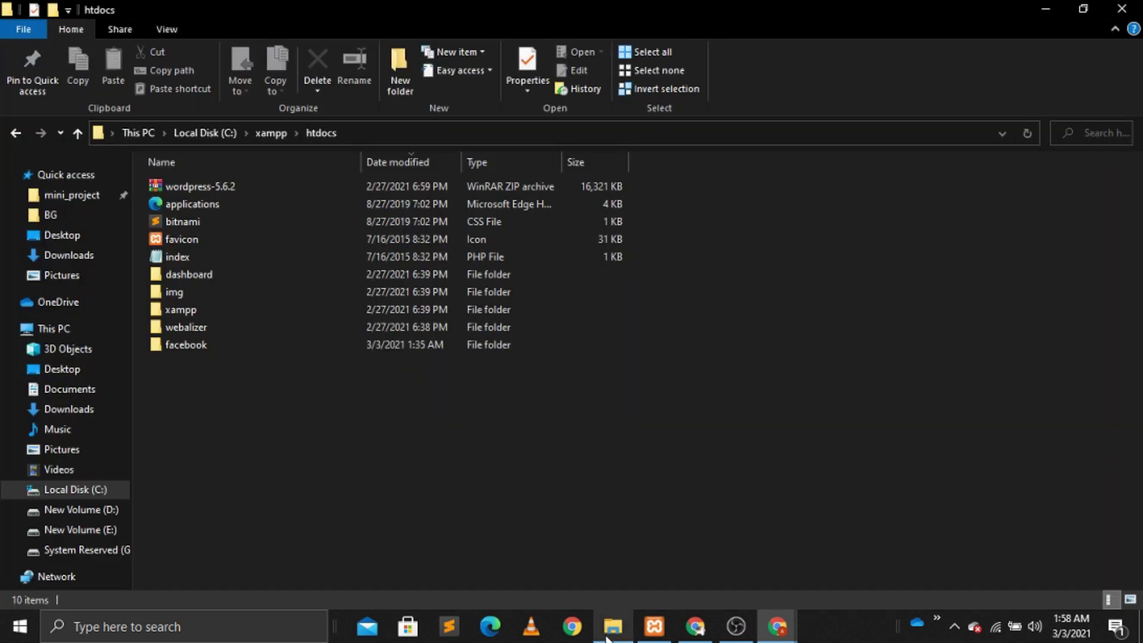
Step: Open wp-config.php from the facebook folder in Notepad and move down to the WP_DEBUG line
double_click(194, 348)
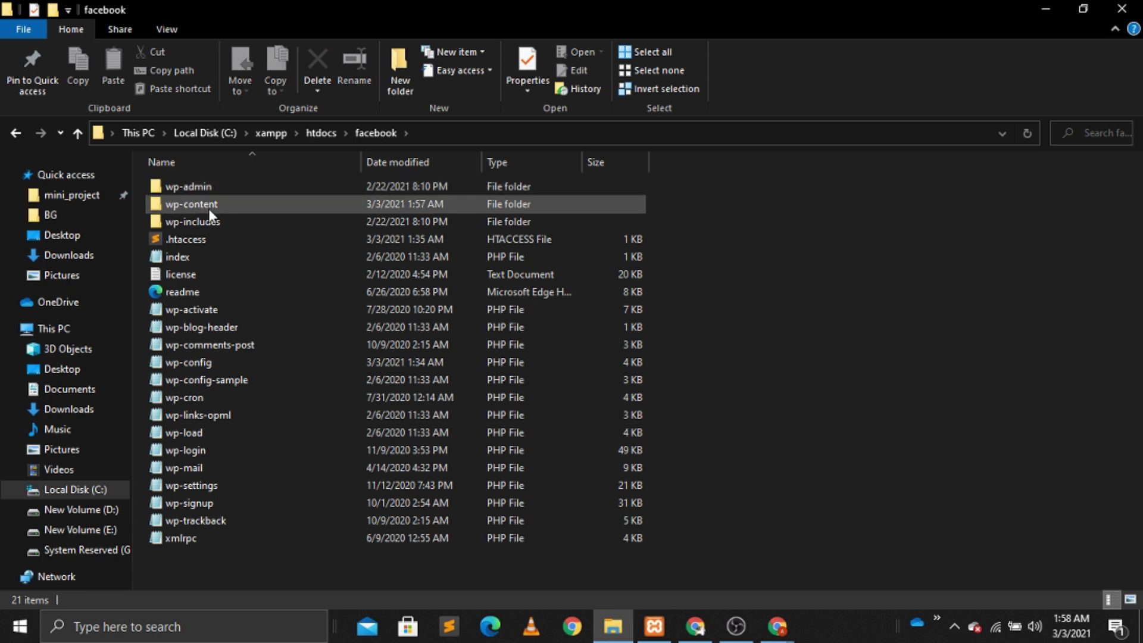
double_click(210, 358)
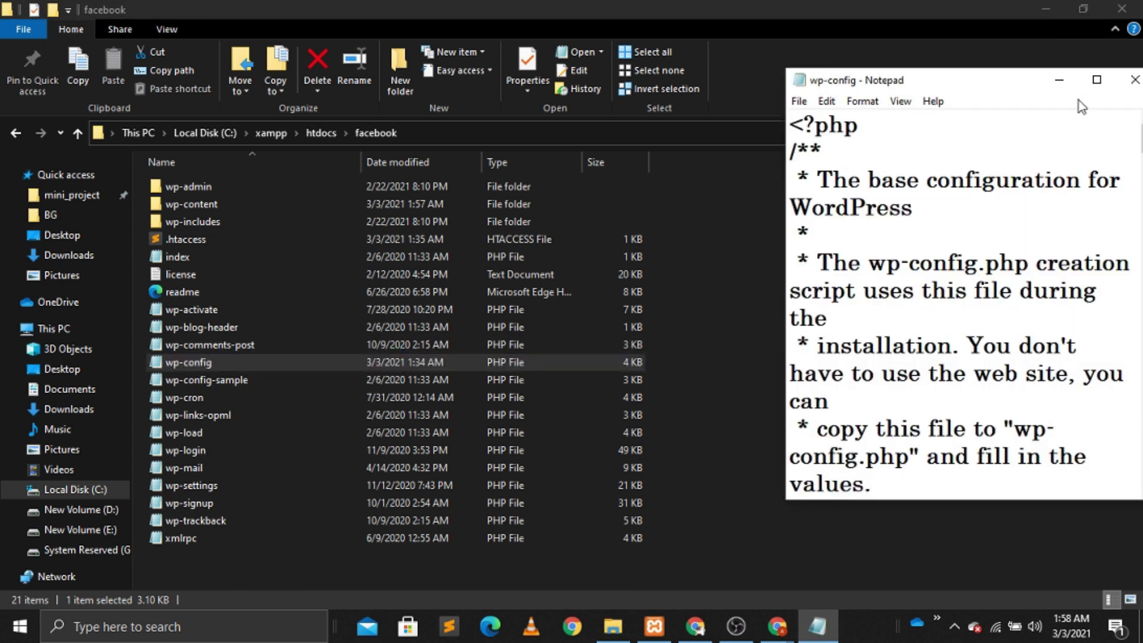
click(1096, 79)
click(89, 273)
key(Down)
key(Down)
key(Down)
key(Down)
key(Down)
key(Down)
key(Down)
key(Down)
key(Down)
key(Down)
key(Down)
key(Down)
key(Down)
key(Down)
key(Down)
key(Down)
key(Down)
key(Down)
key(Down)
key(Down)
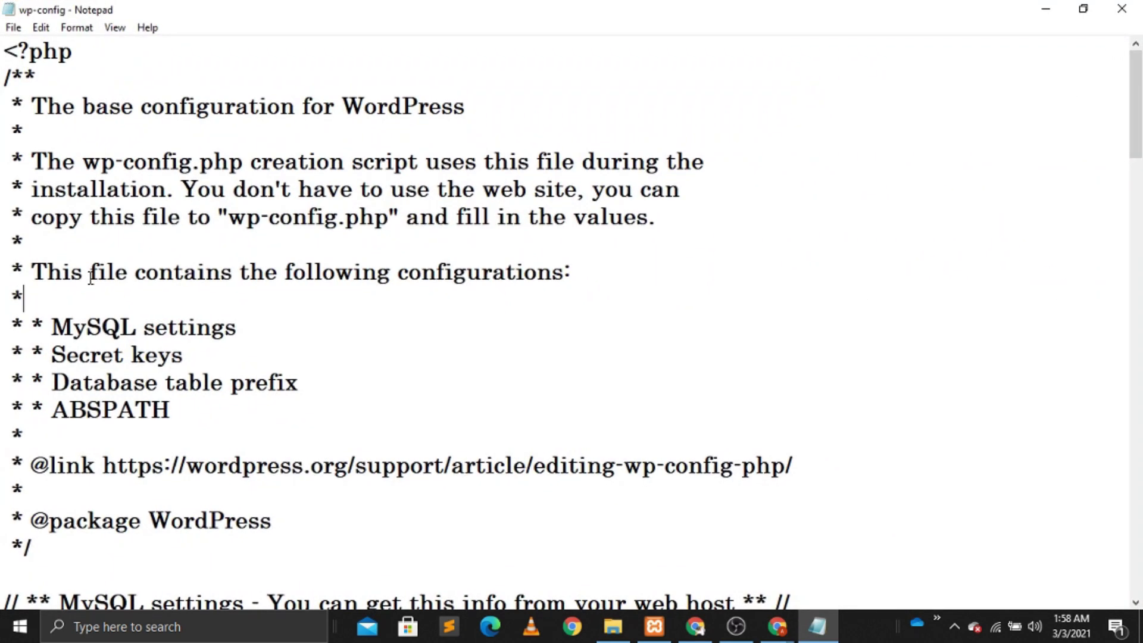
key(Down)
key(Down)
key(Down)
key(Down)
key(Down)
key(Down)
key(Down)
key(Down)
key(Down)
key(Down)
key(Down)
key(Down)
key(Down)
key(Down)
key(Down)
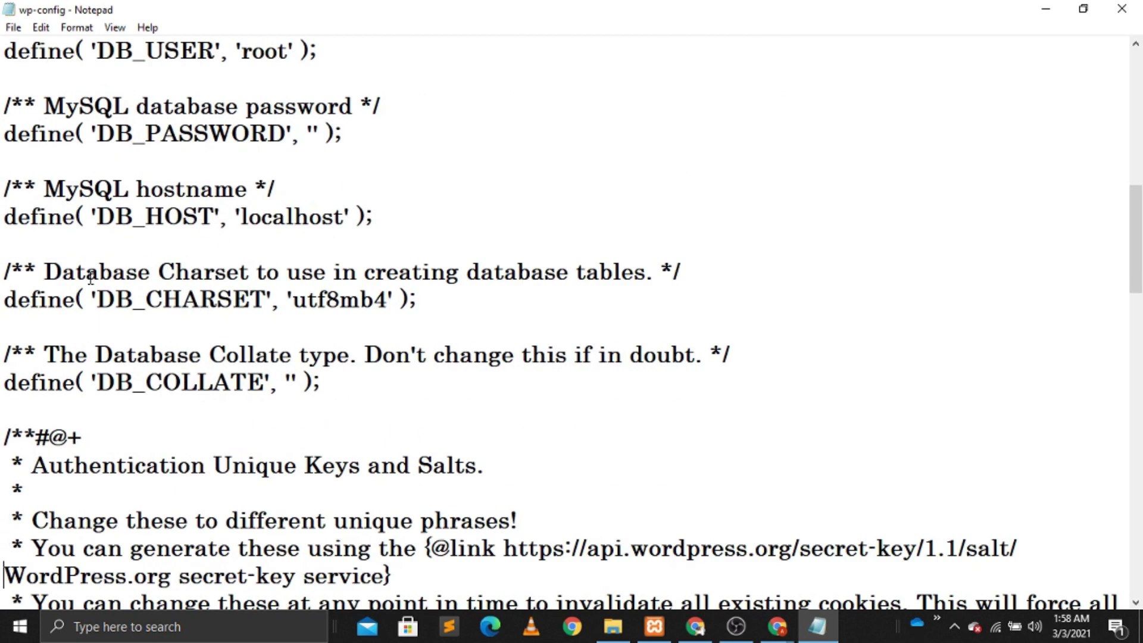
key(Down)
key(Down)
key(Down)
key(Down)
key(Down)
key(Down)
key(Down)
key(Down)
key(Down)
key(Down)
key(Down)
key(Down)
key(Down)
key(Down)
key(Down)
key(Down)
key(Down)
key(Down)
key(Down)
key(Down)
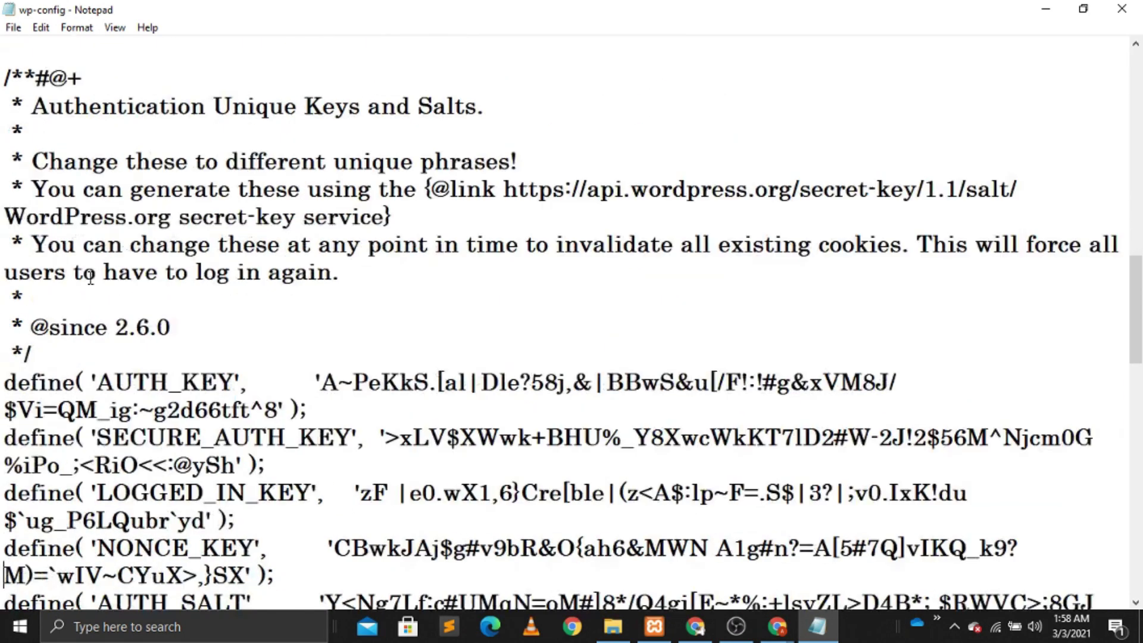
key(Down)
key(Down)
key(Down)
key(Down)
key(Down)
key(Down)
key(Down)
key(Down)
key(Down)
key(Down)
key(Down)
key(Down)
key(Down)
key(Down)
key(Down)
key(Down)
key(Down)
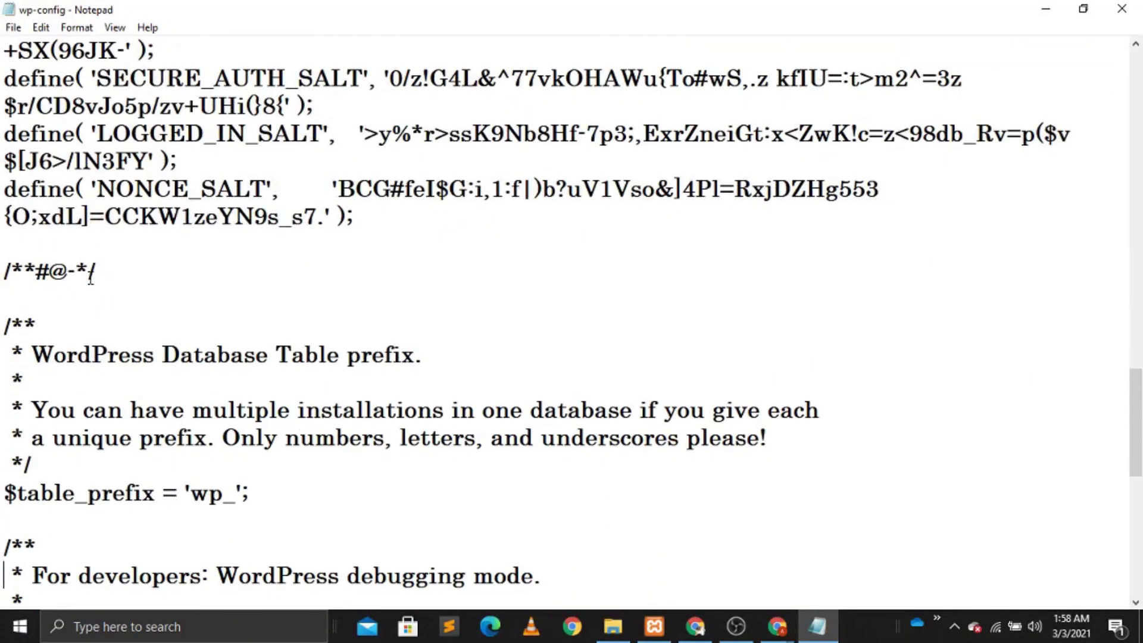
key(Down)
key(Down)
key(Down)
key(Down)
key(Down)
key(Down)
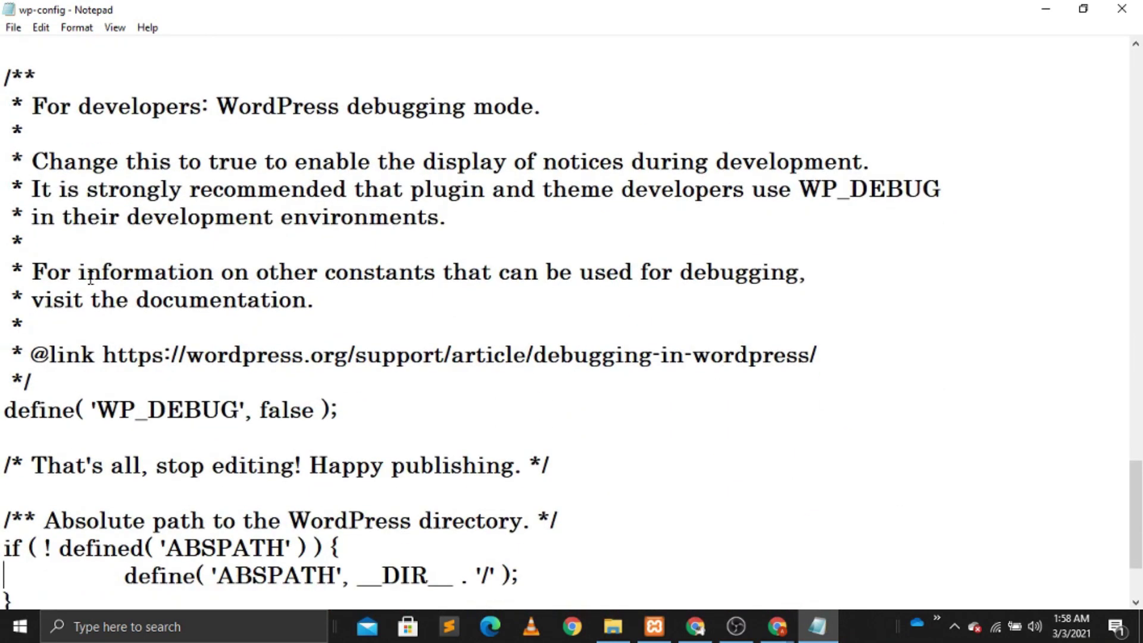
Step: Replace define('WP_DEBUG', false); with the four error-display lines, save, and close Notepad
click(5, 273)
drag(5, 273, 343, 275)
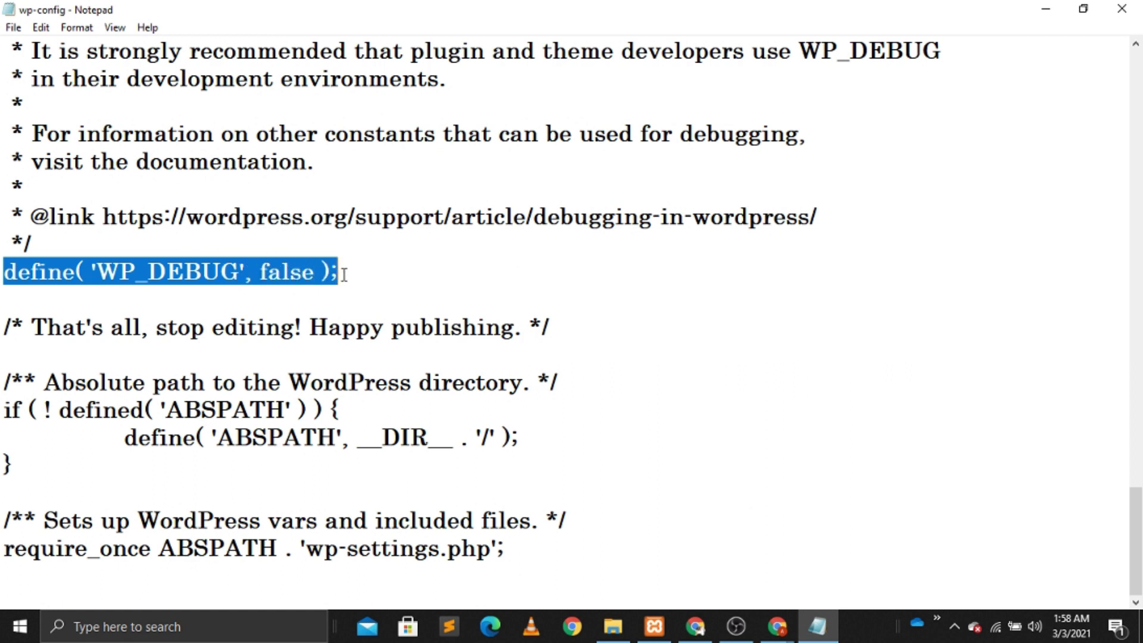
text(ini_set('display_errors','Off'); ini_set('error_reporting', E_ALL ); define('WP_DEBUG', false); define('WP_DEBUG_DISPLAY', false);)
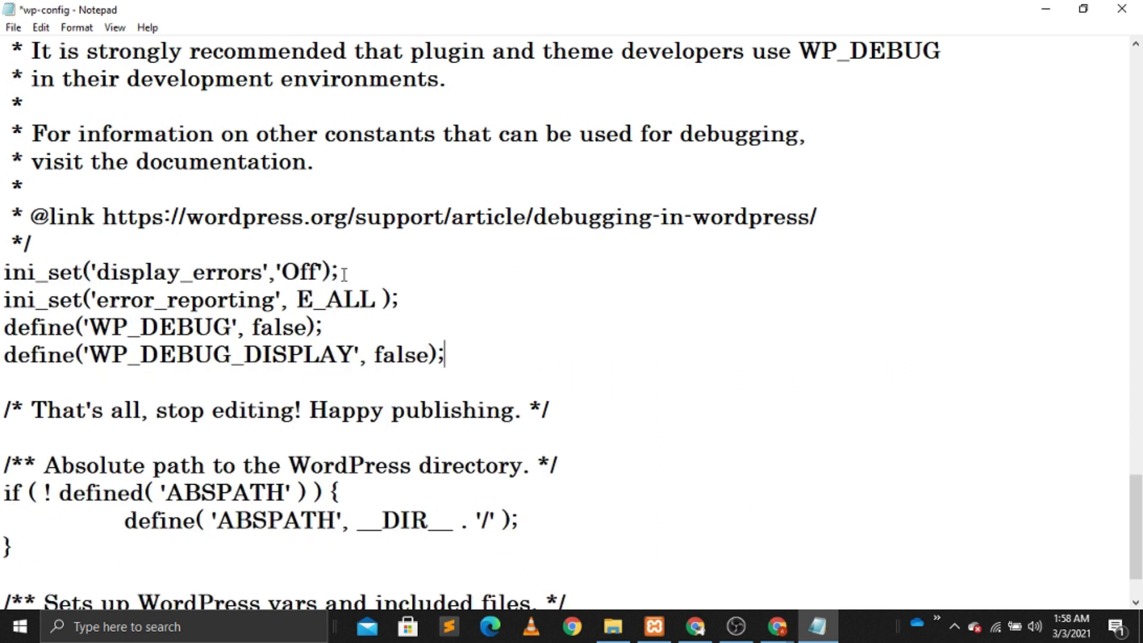
key(ctrl+s)
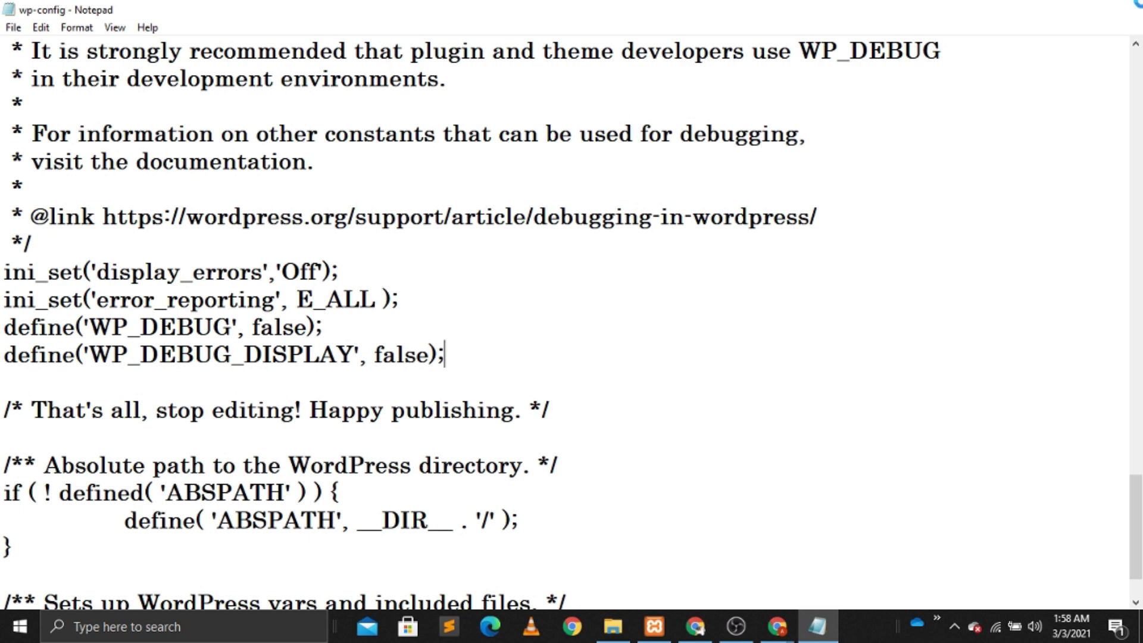
click(1138, 3)
Step: Close the PHP warnings article and reload the Registration page to confirm the warning is gone
mouse_move(776, 626)
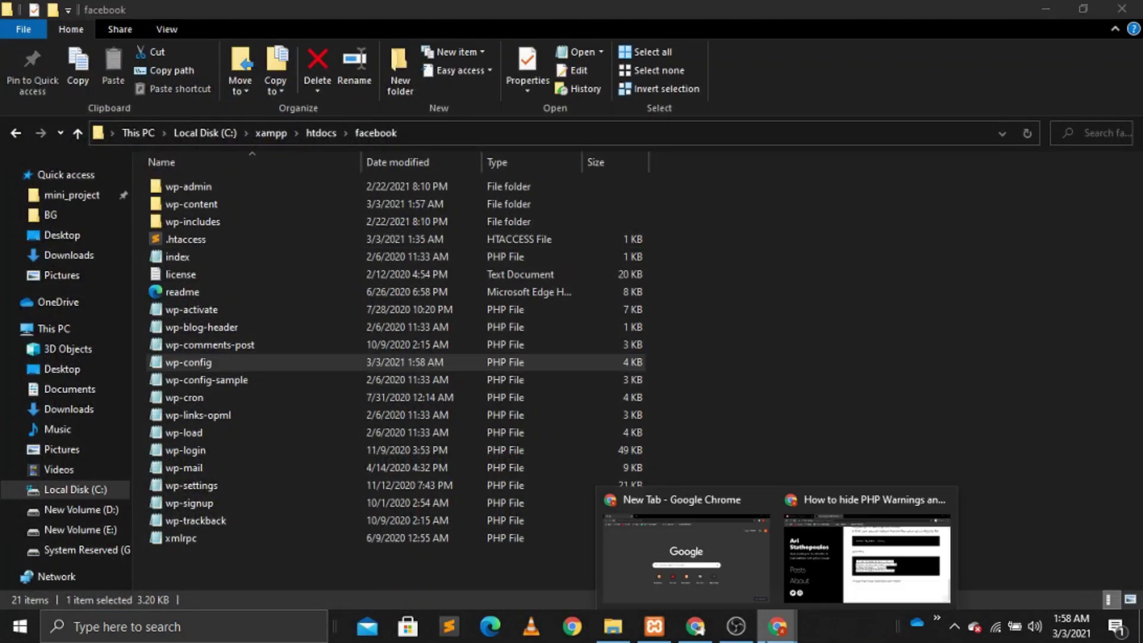
click(866, 548)
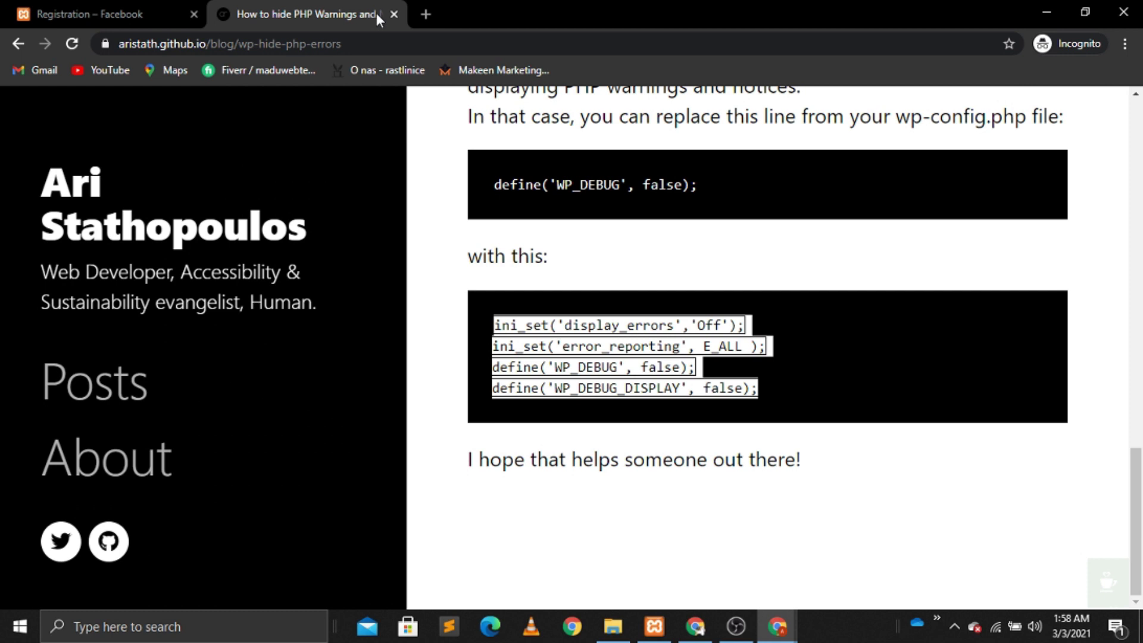
click(393, 13)
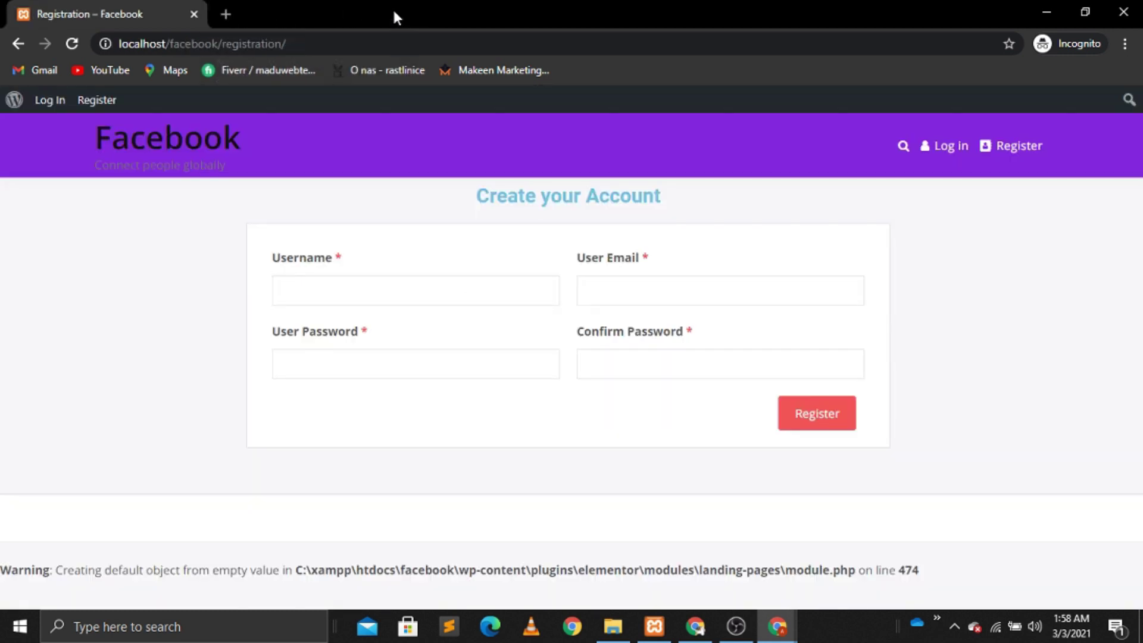
click(72, 46)
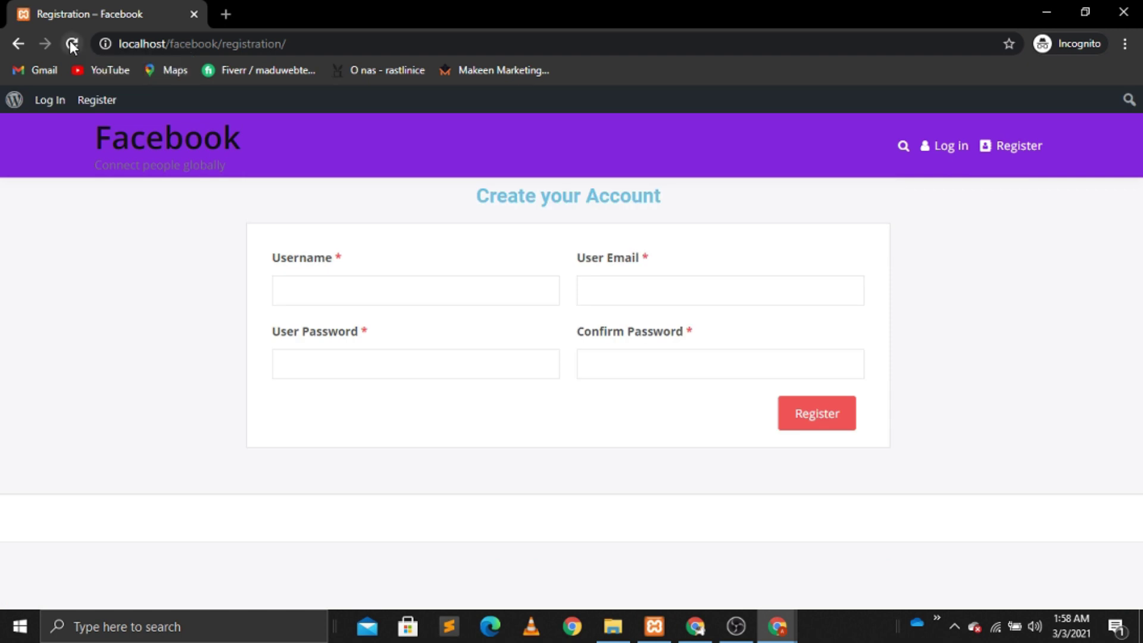
Step: Register a new test user with username, e-mail and matching password, then go to Login
click(321, 293)
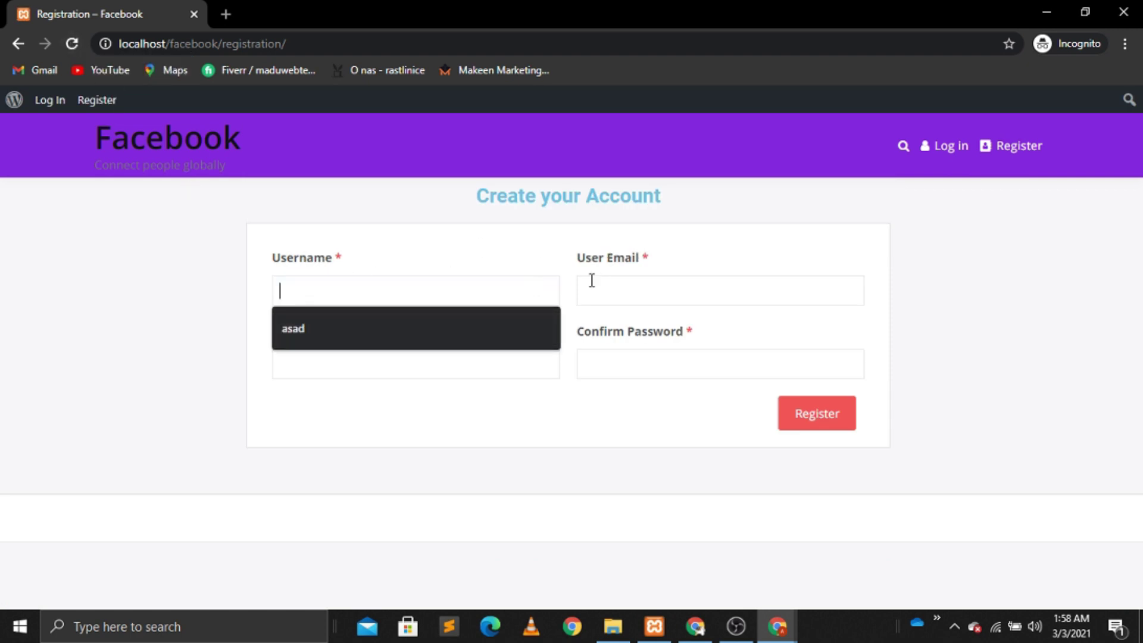
click(379, 324)
click(648, 291)
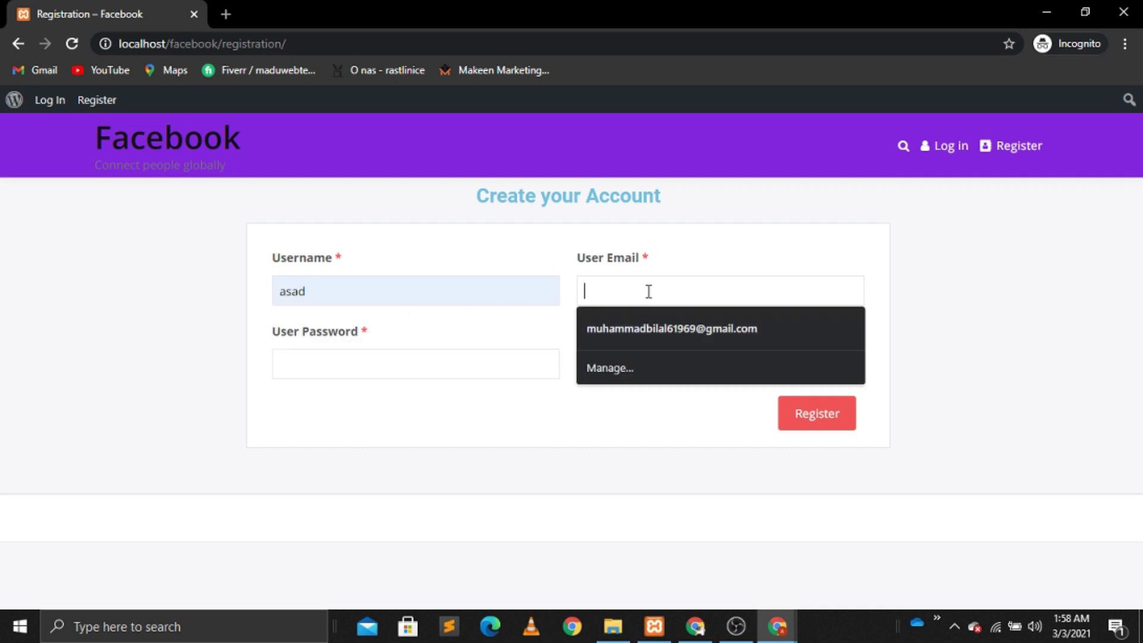
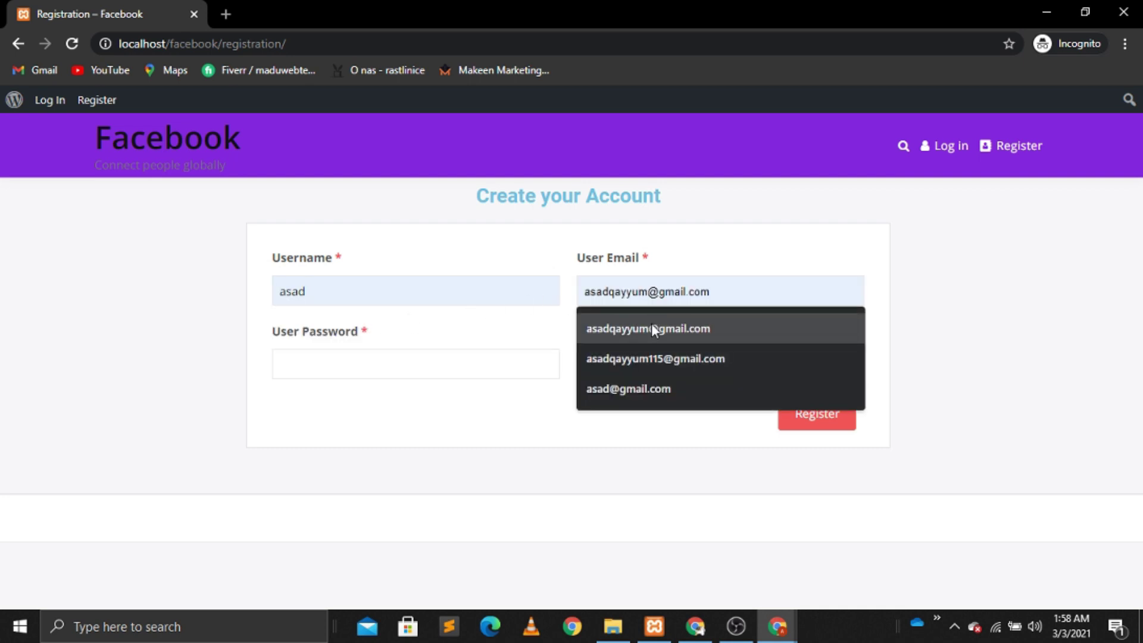
click(652, 329)
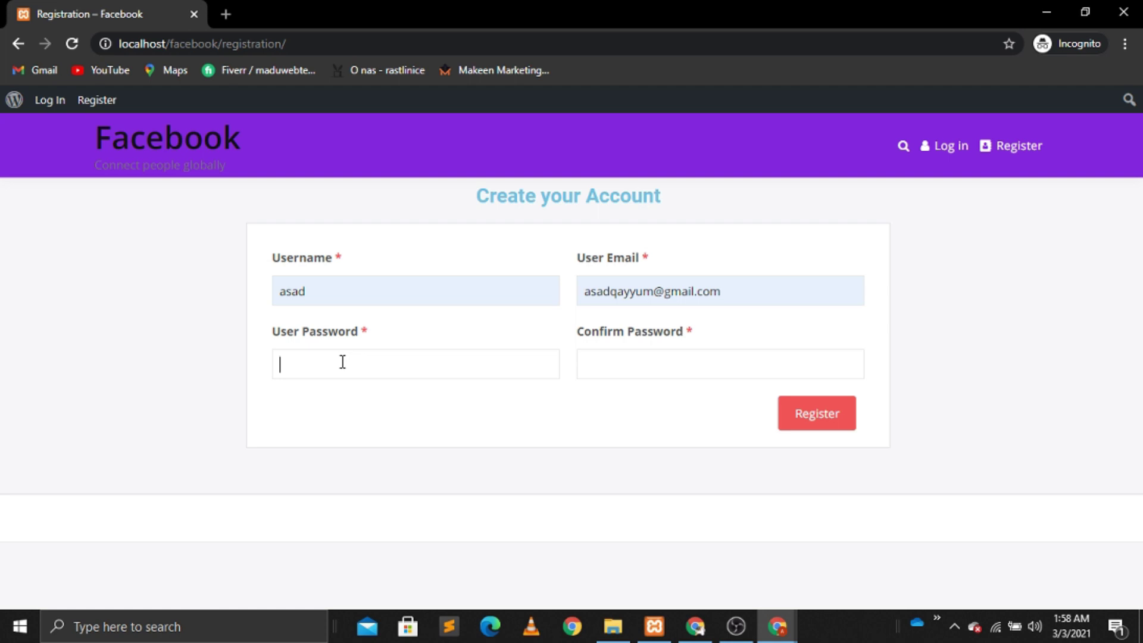
text(1234567)
click(656, 372)
text(1234567)
click(836, 438)
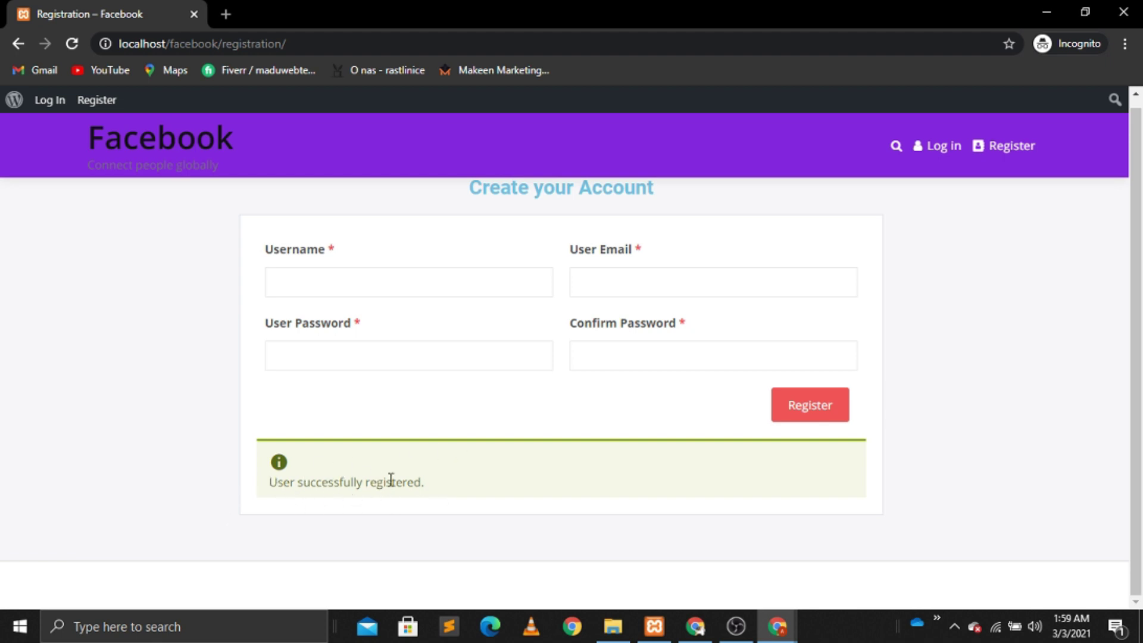
click(935, 150)
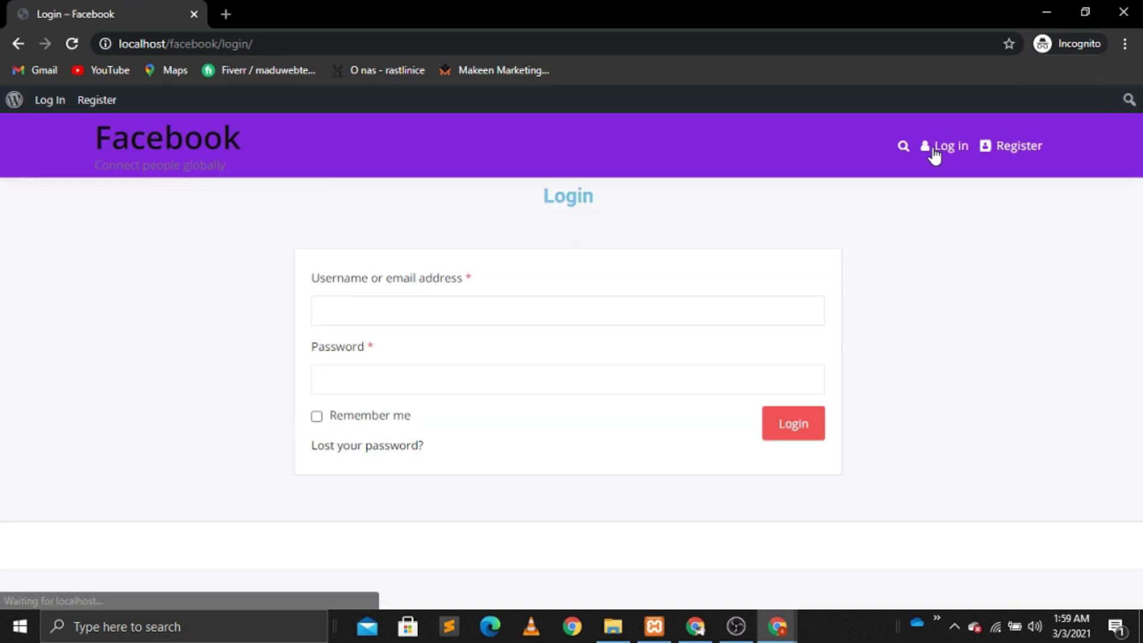
Step: Log in as the new test member using the saved username and the account password
click(394, 301)
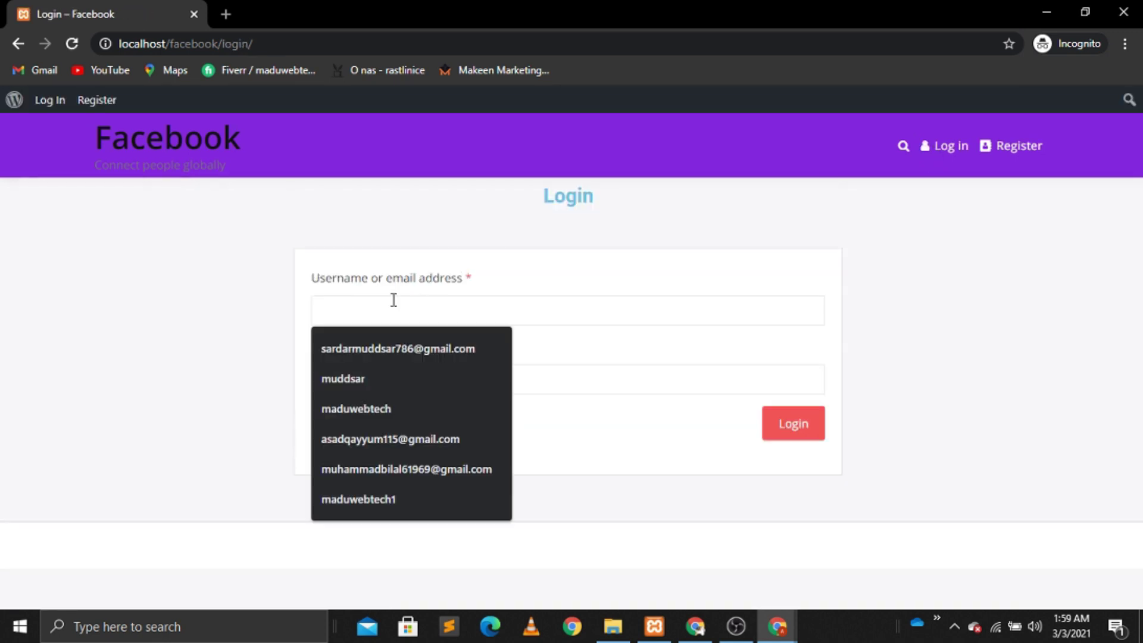
text(asad)
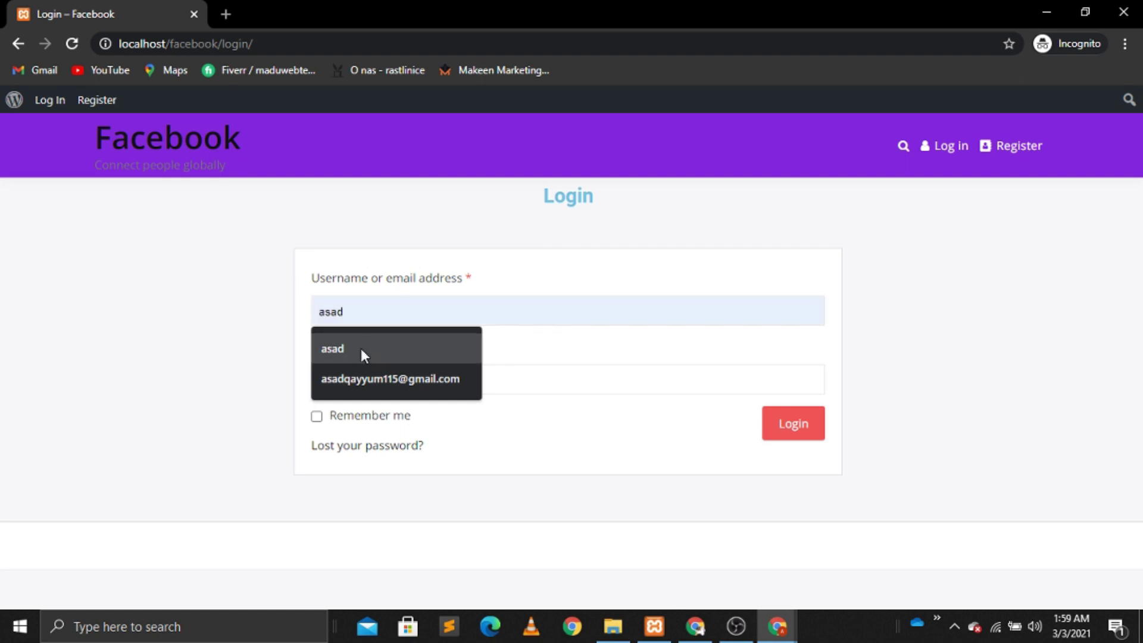
click(361, 349)
click(359, 376)
text(asad123)
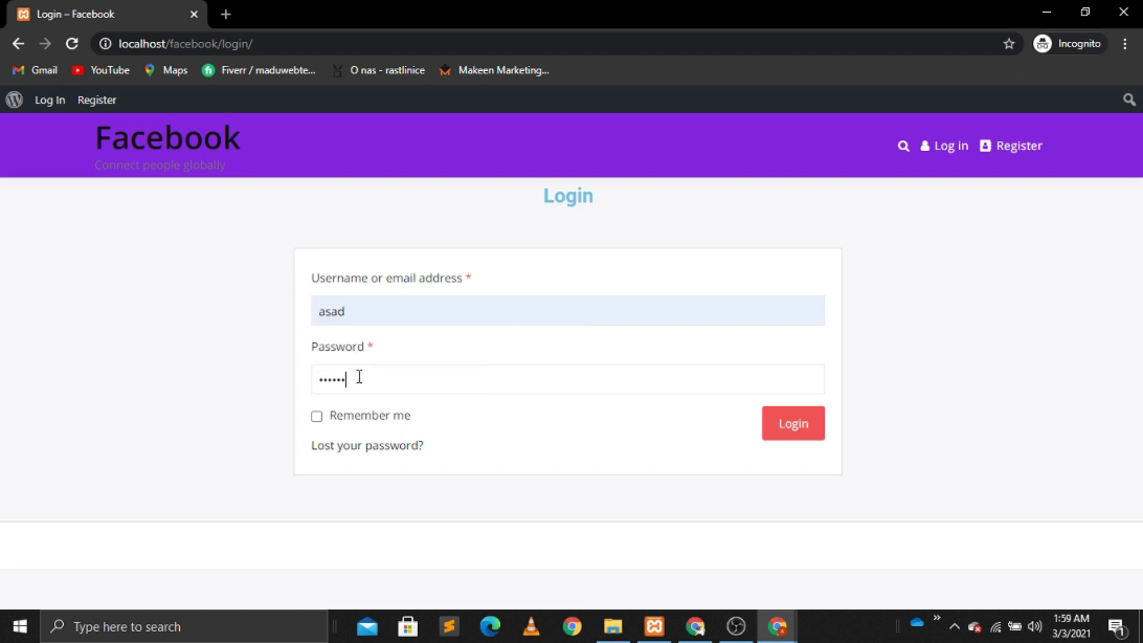
key(Return)
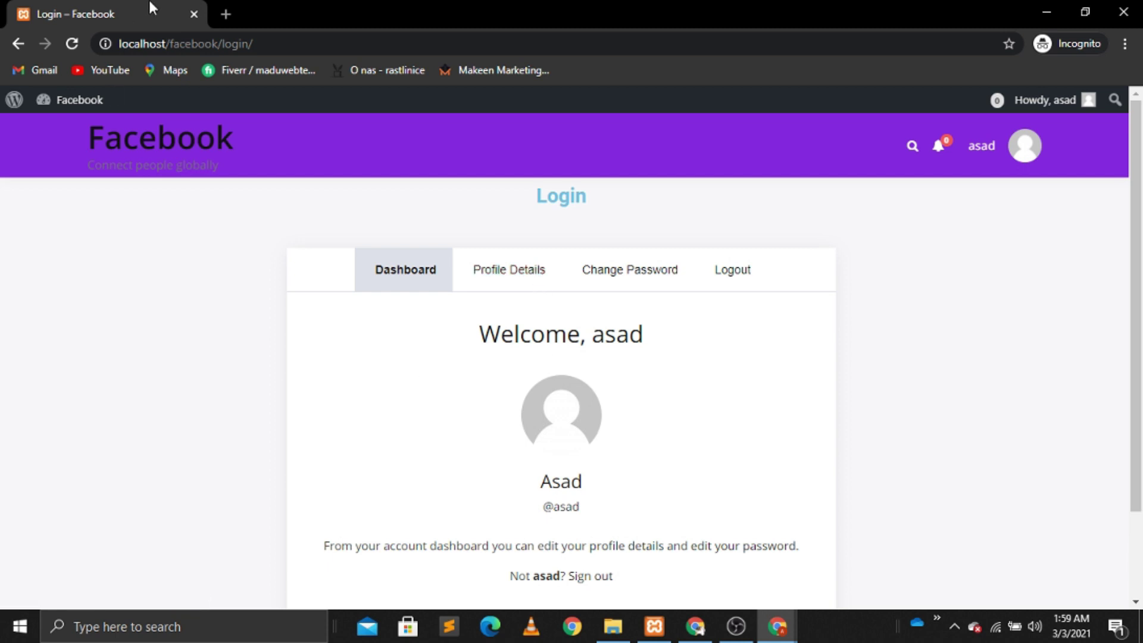
Step: Search 'logout with redirect wordpress', copy the WordPress.org thread's redirect snippet, then close that tab
click(227, 15)
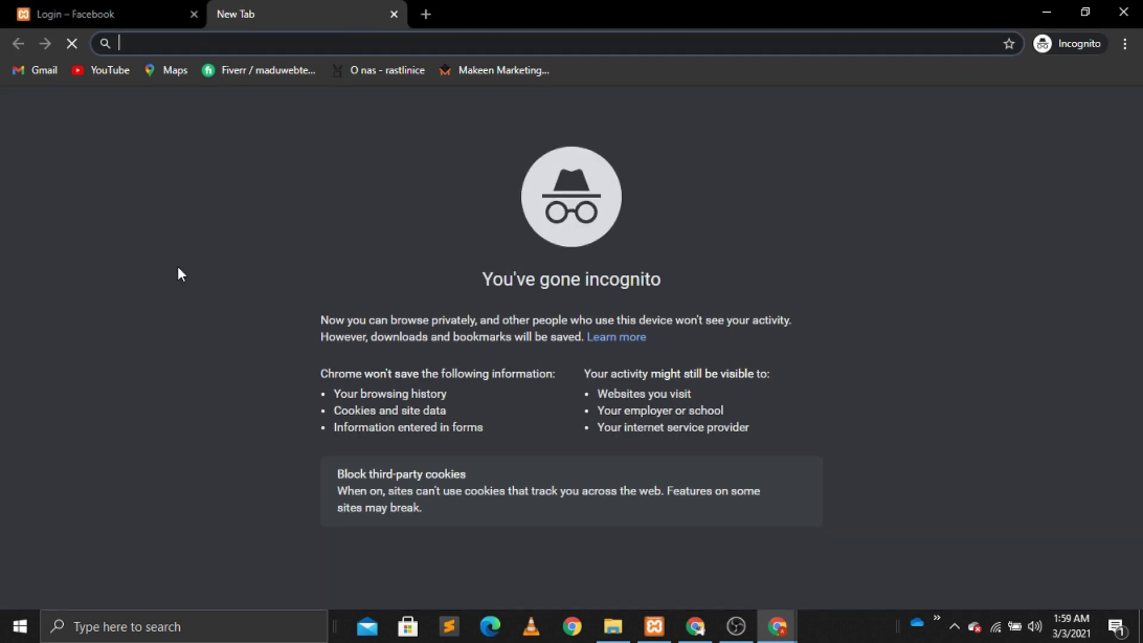
text(logout)
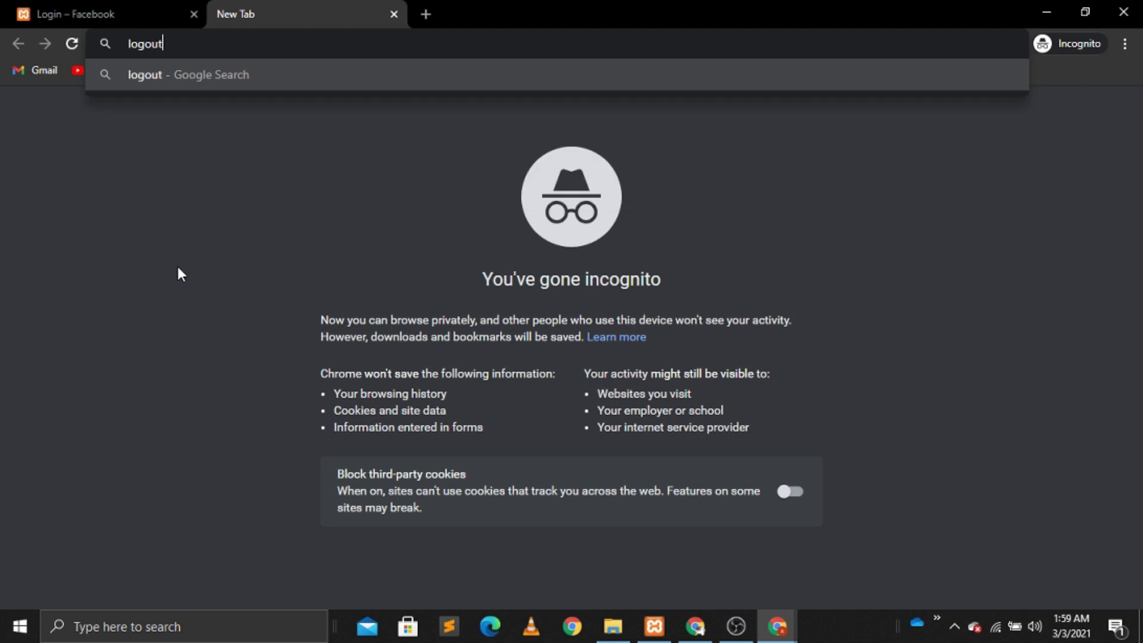
text( with)
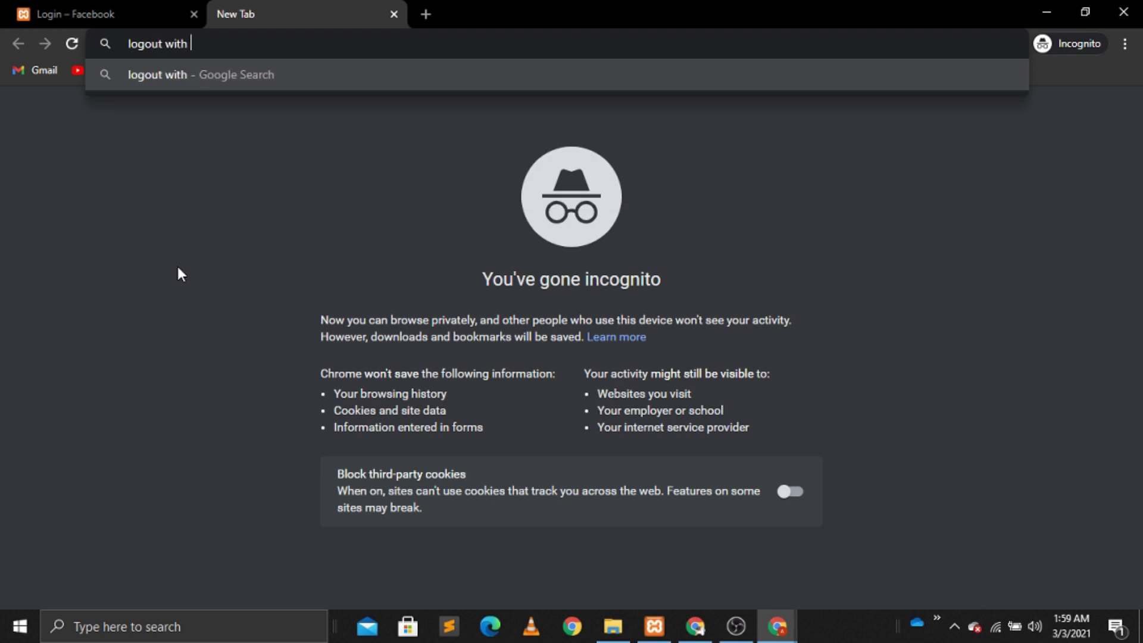
text( redi)
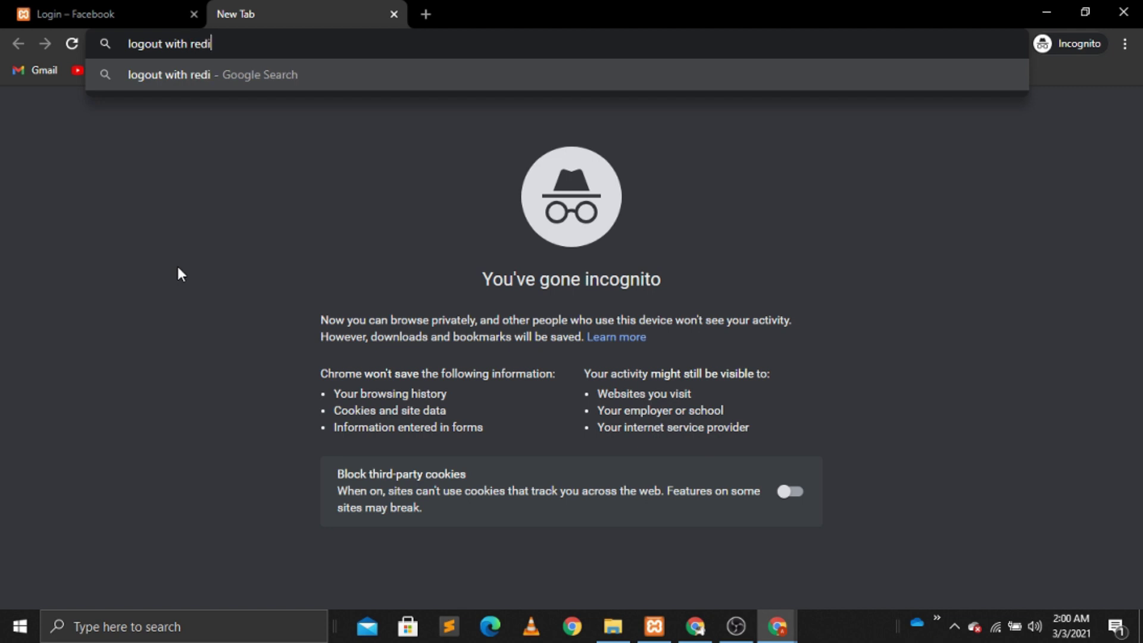
text(rect )
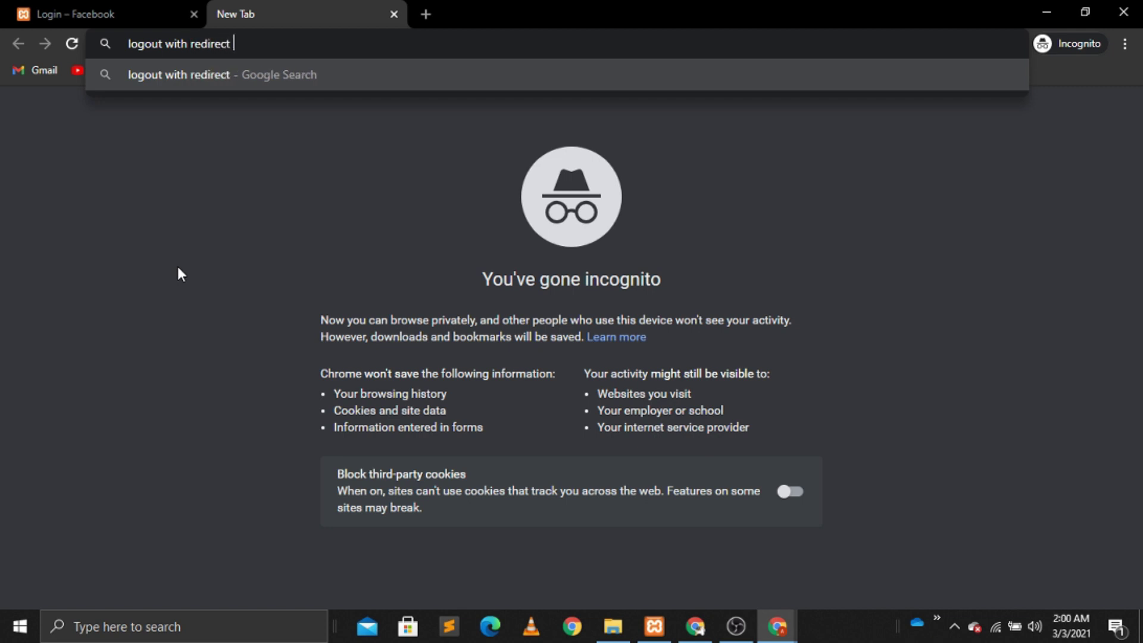
text(wordpress)
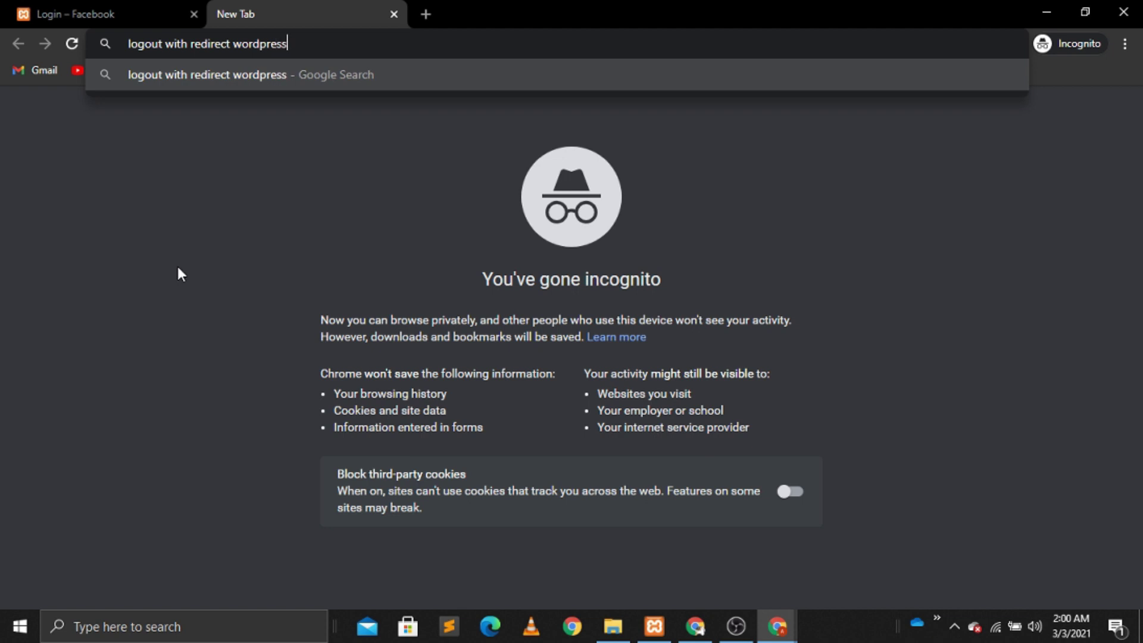
key(Return)
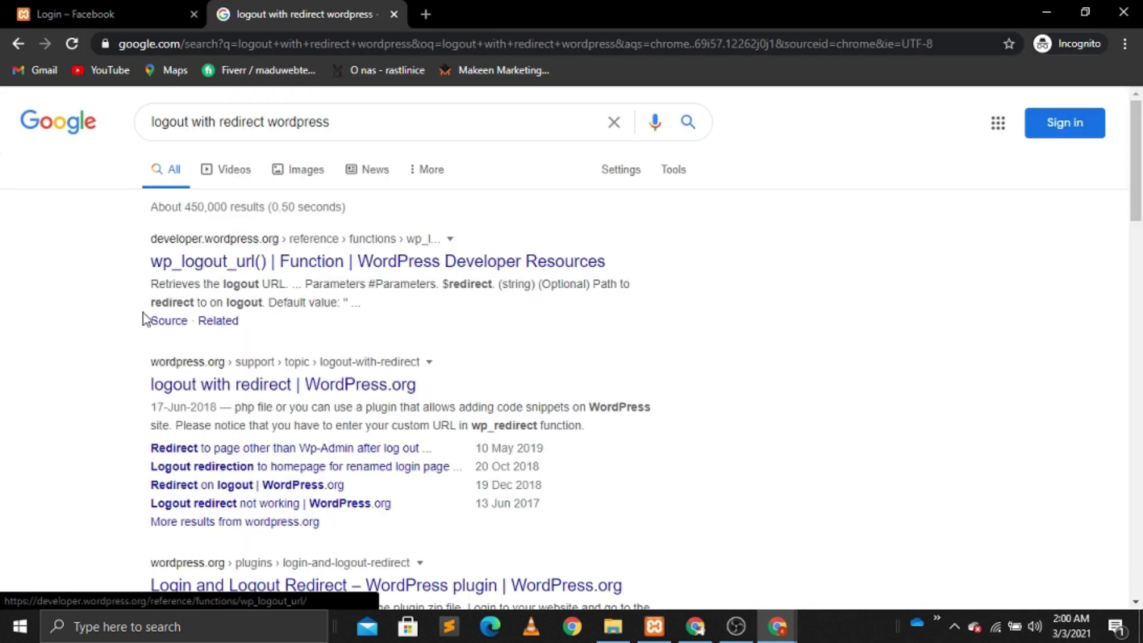
click(244, 387)
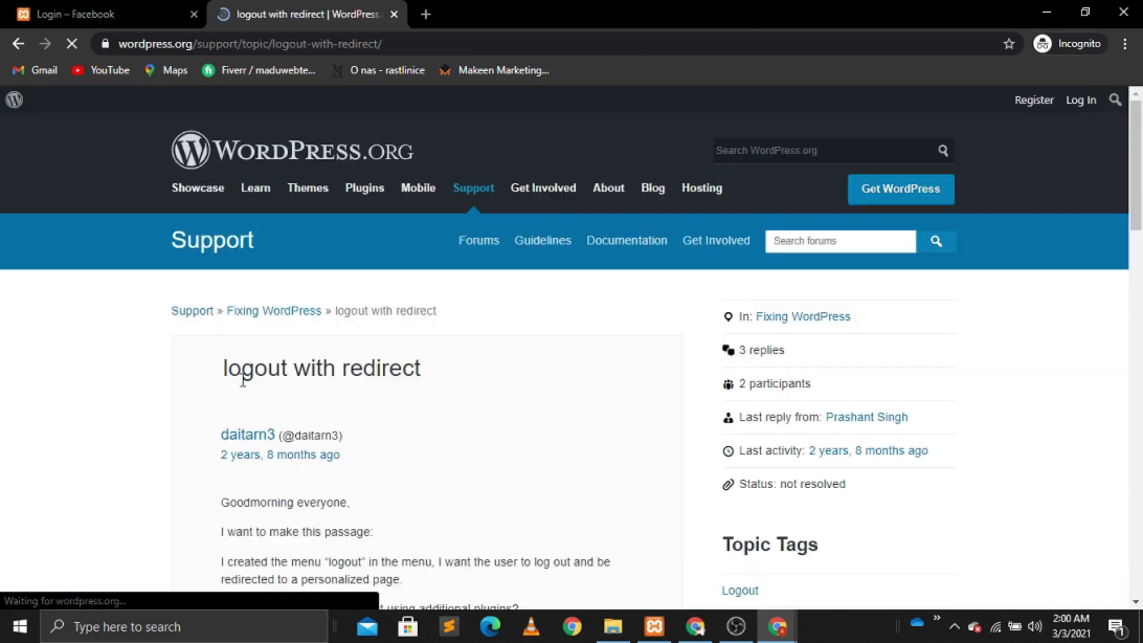
scroll(243, 386, down, 7)
scroll(243, 387, down, 4)
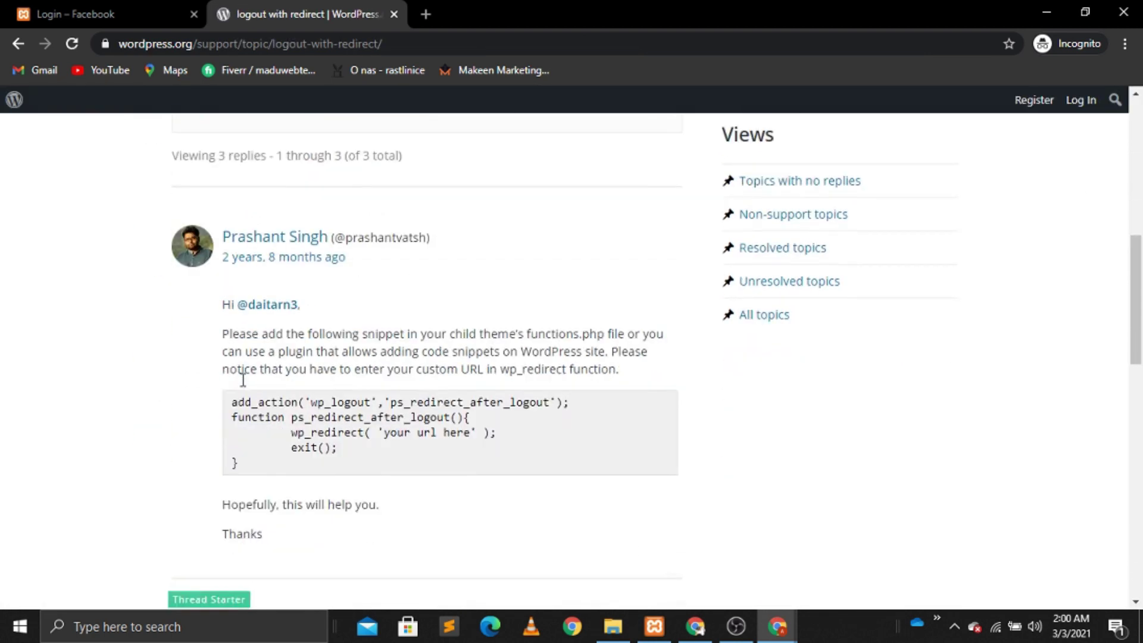
drag(232, 249, 256, 314)
key(ctrl+c)
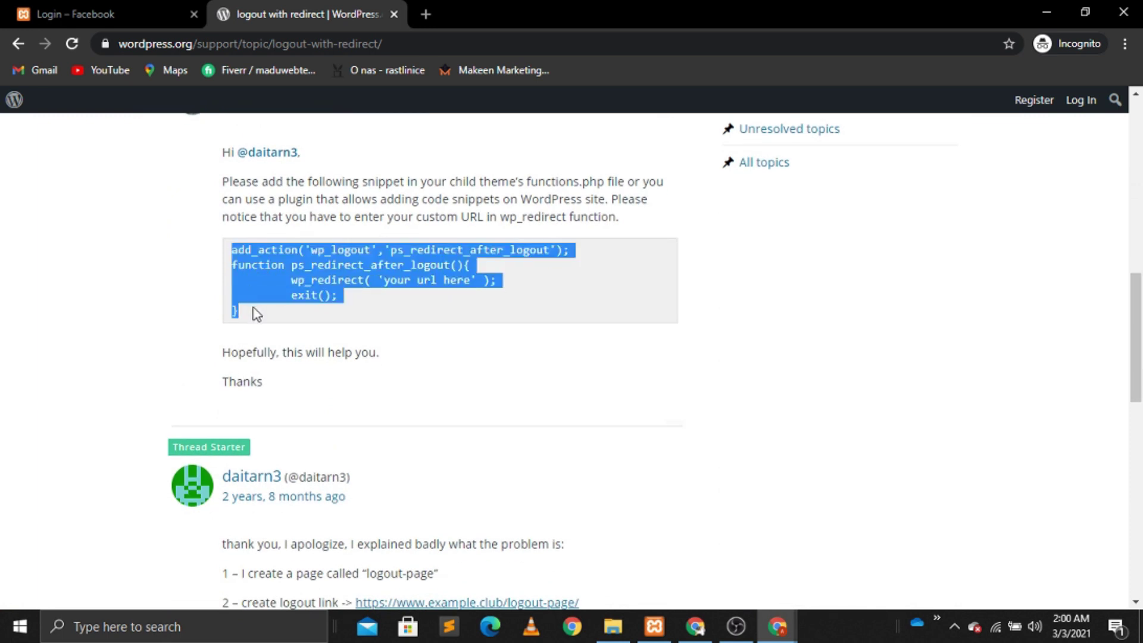
click(394, 14)
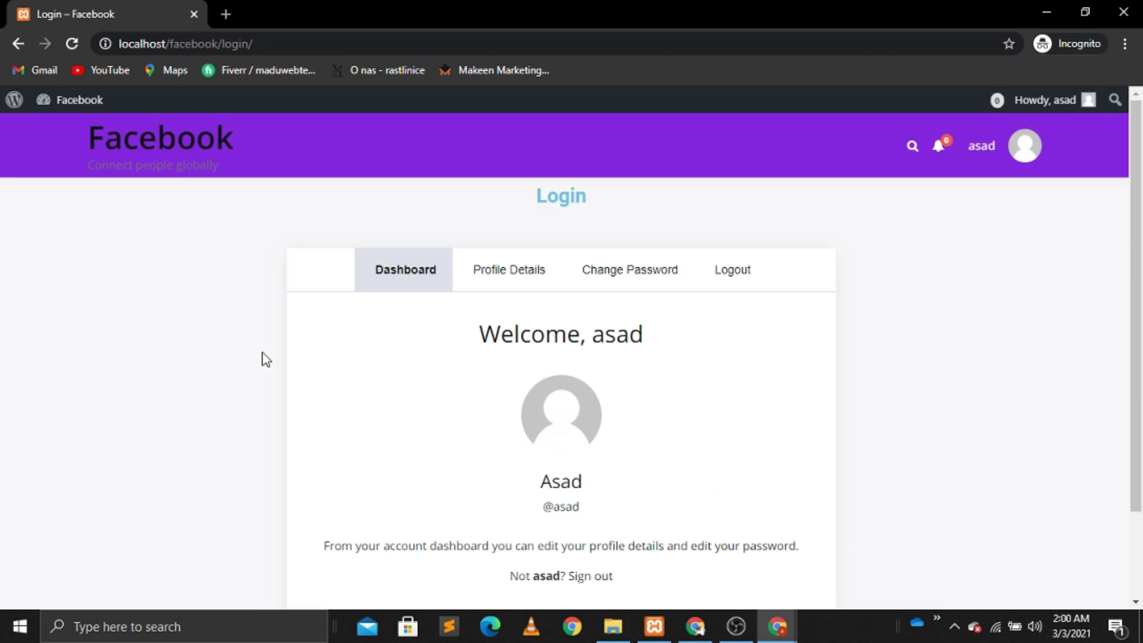
Step: Open BuddyX Theme Functions (functions.php) in the Theme Editor and scroll to its final lines
click(695, 626)
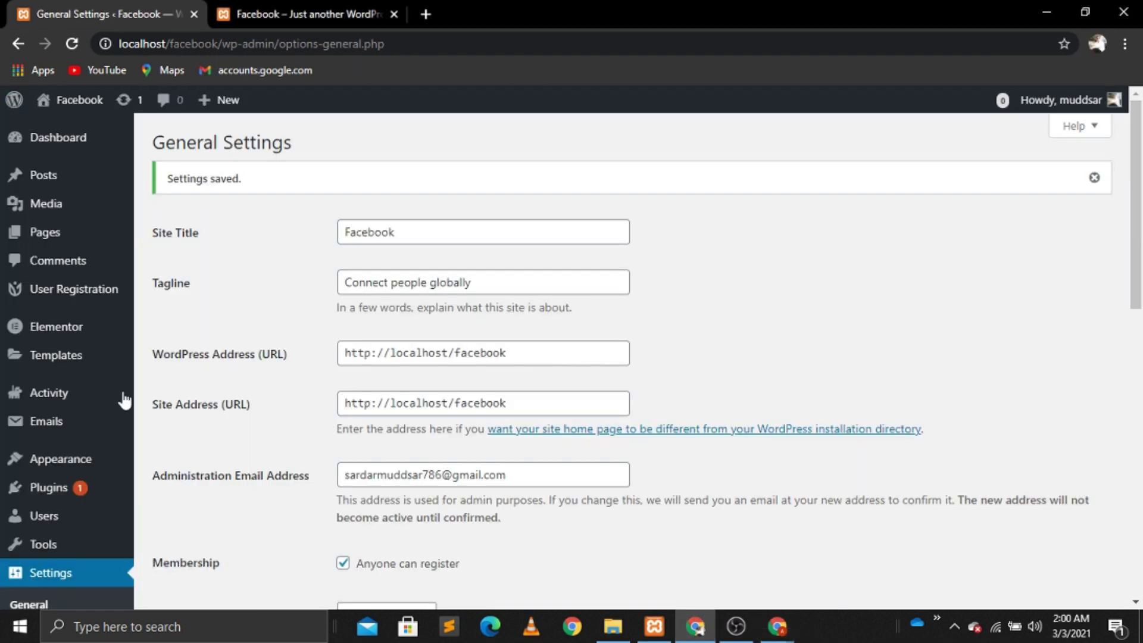
mouse_move(54, 463)
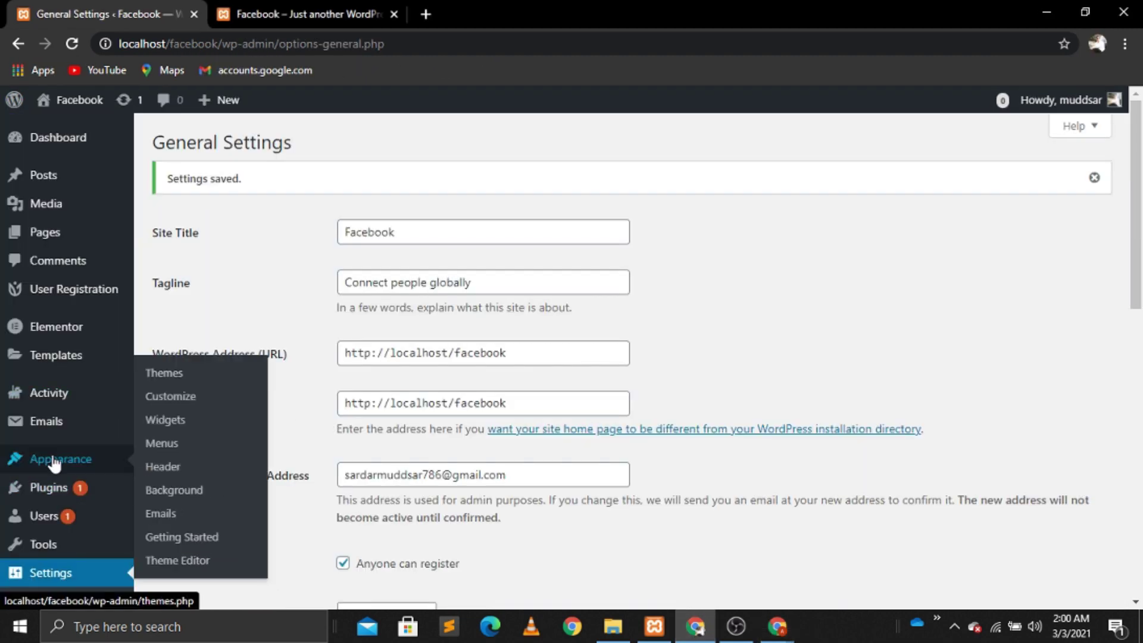
click(174, 561)
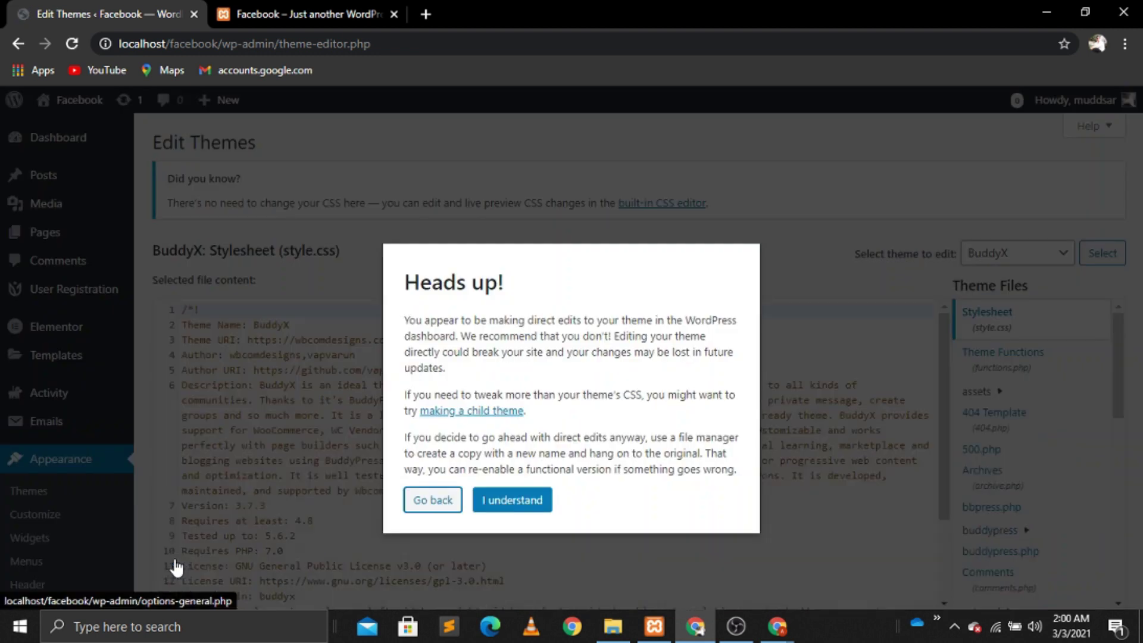
click(527, 499)
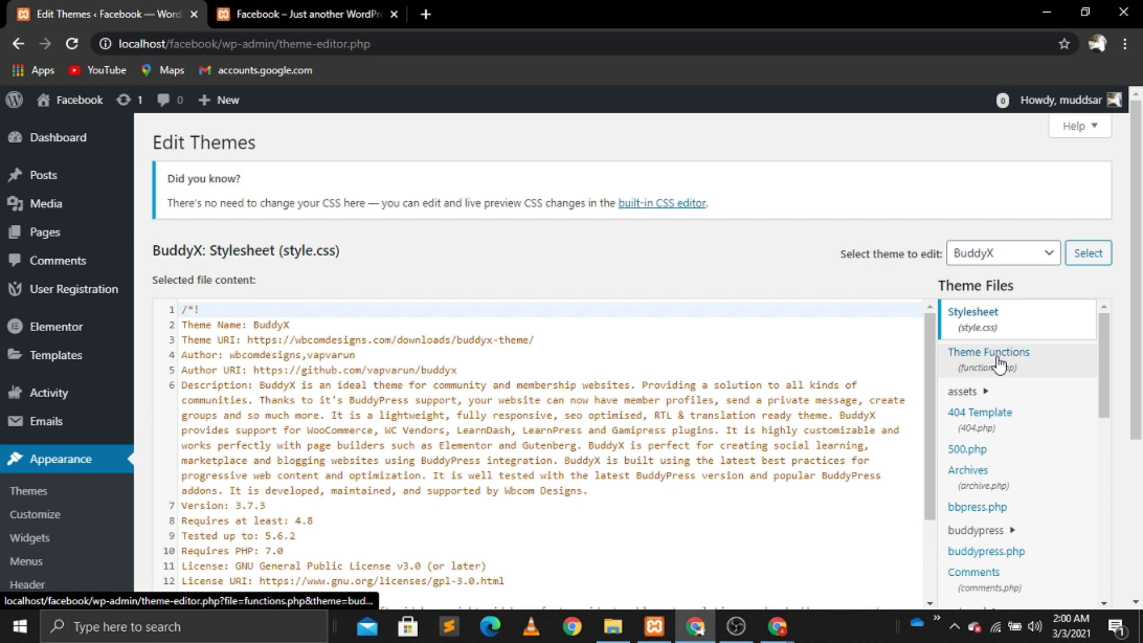
click(999, 364)
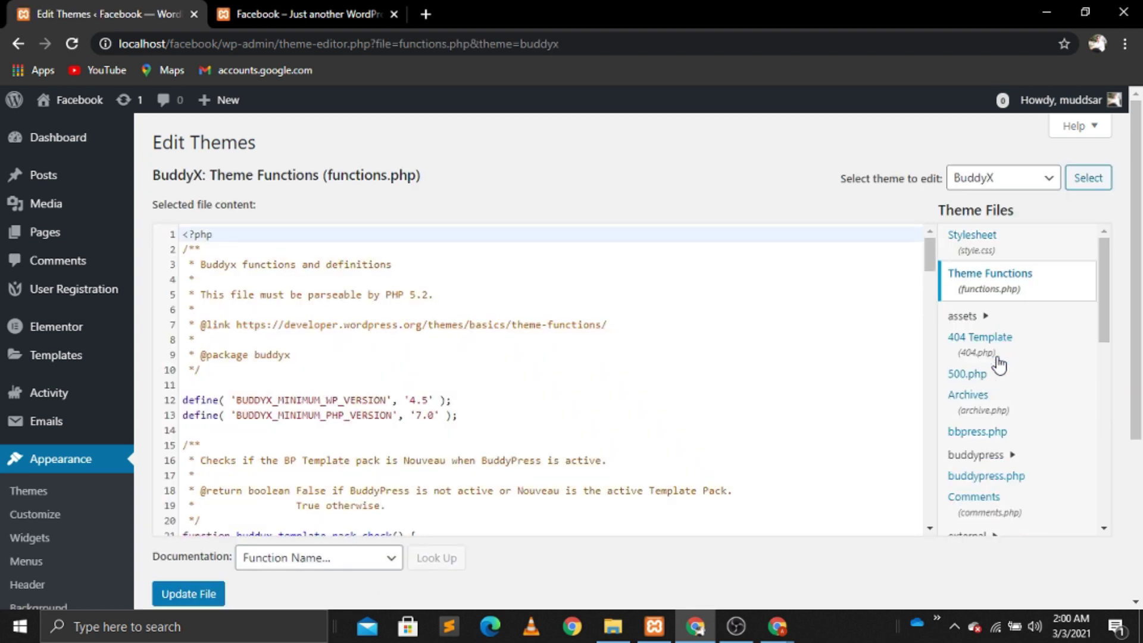
scroll(928, 504, down, 8)
scroll(928, 504, down, 20)
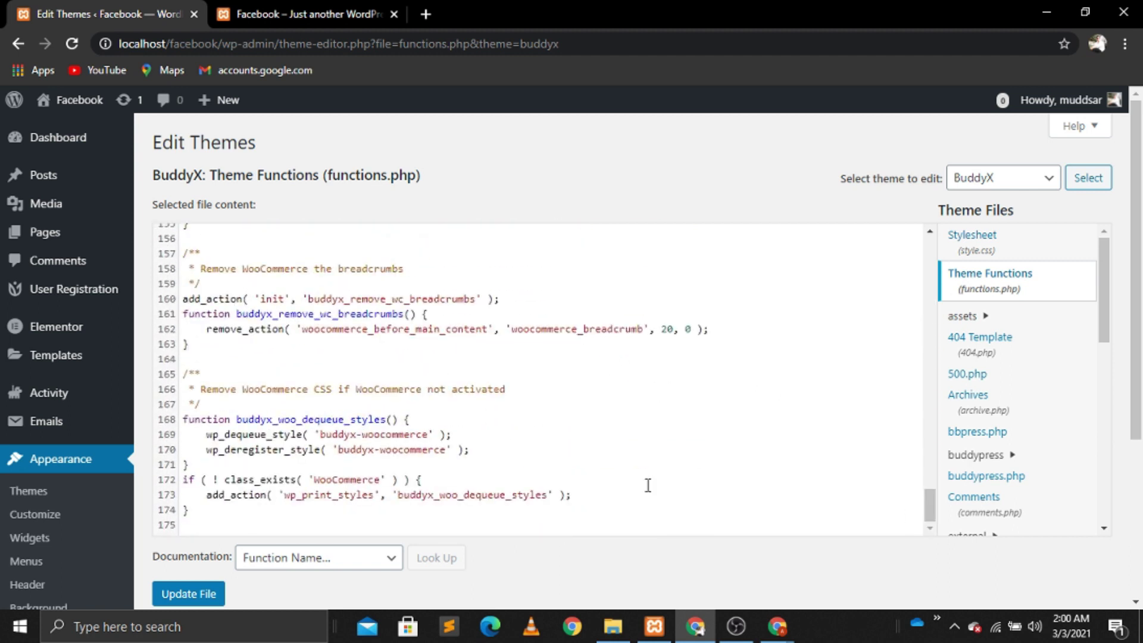
Step: Paste the logout redirect snippet on new lines at the end of functions.php
click(187, 520)
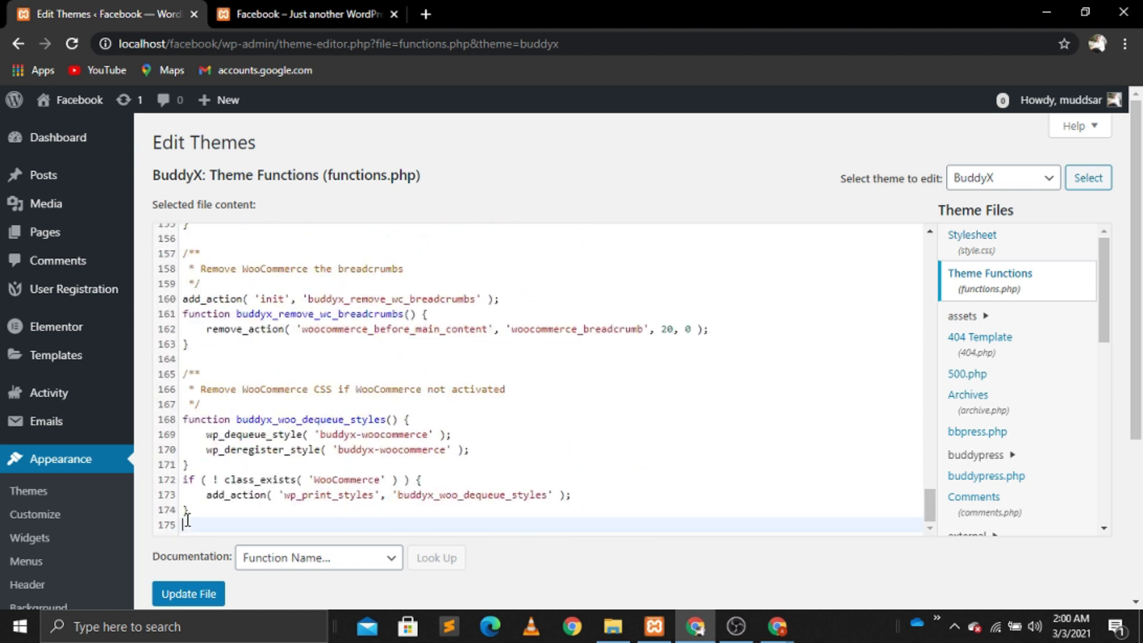
key(Return)
key(Return)
key(Return)
key(Return)
key(Return)
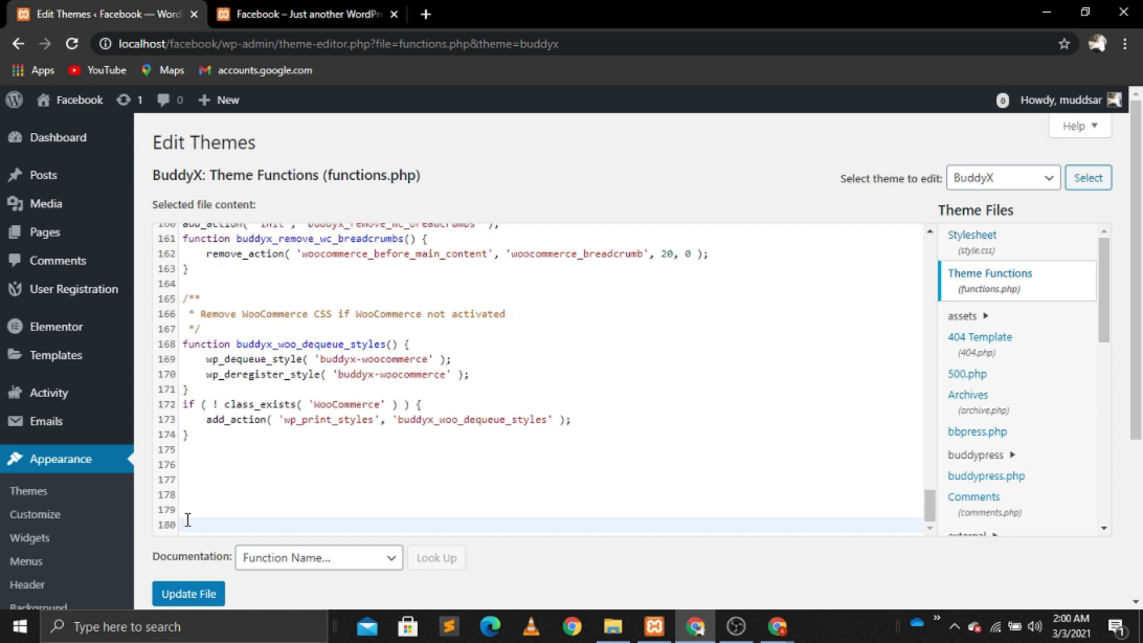
key(Up)
key(Up)
key(Up)
key(Up)
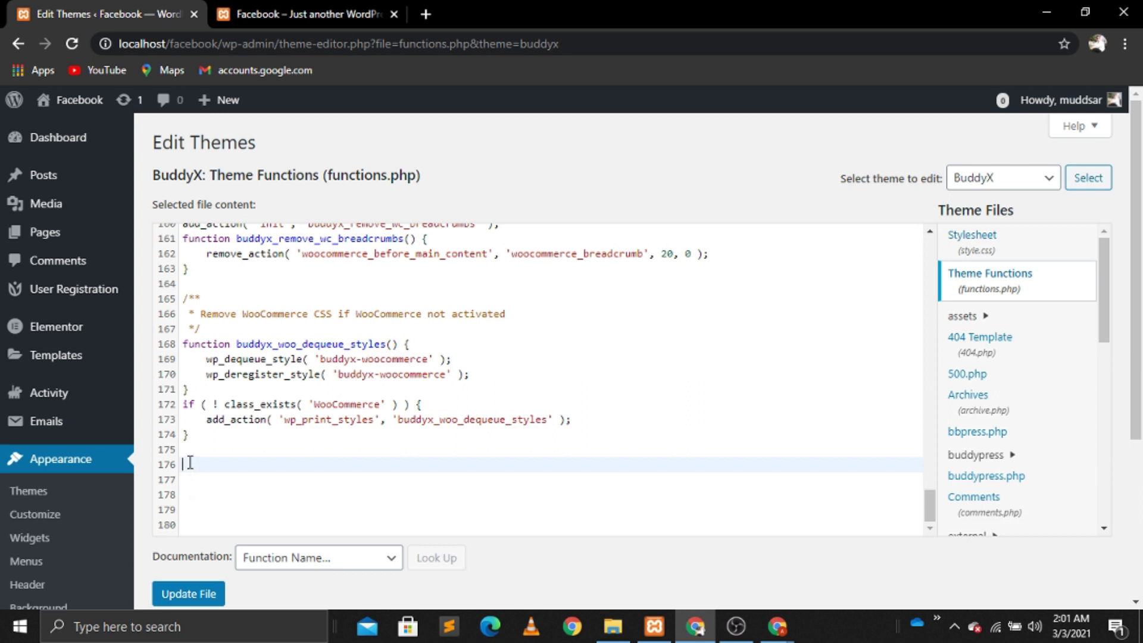
key(ctrl+v)
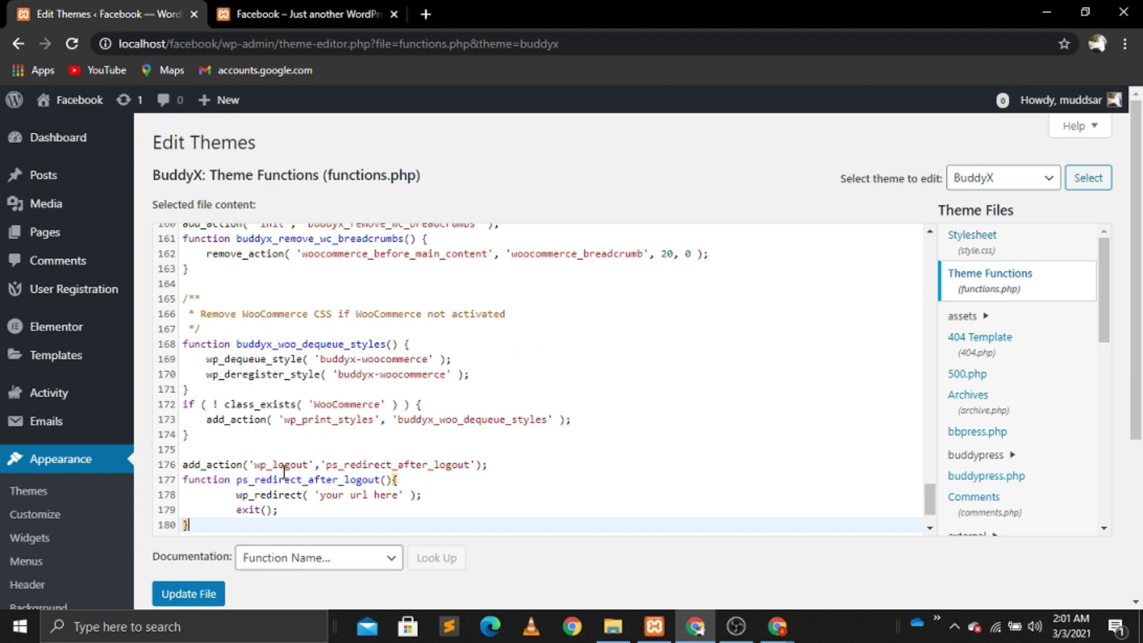
key(ctrl+plus)
key(Return)
key(Return)
key(Return)
key(Return)
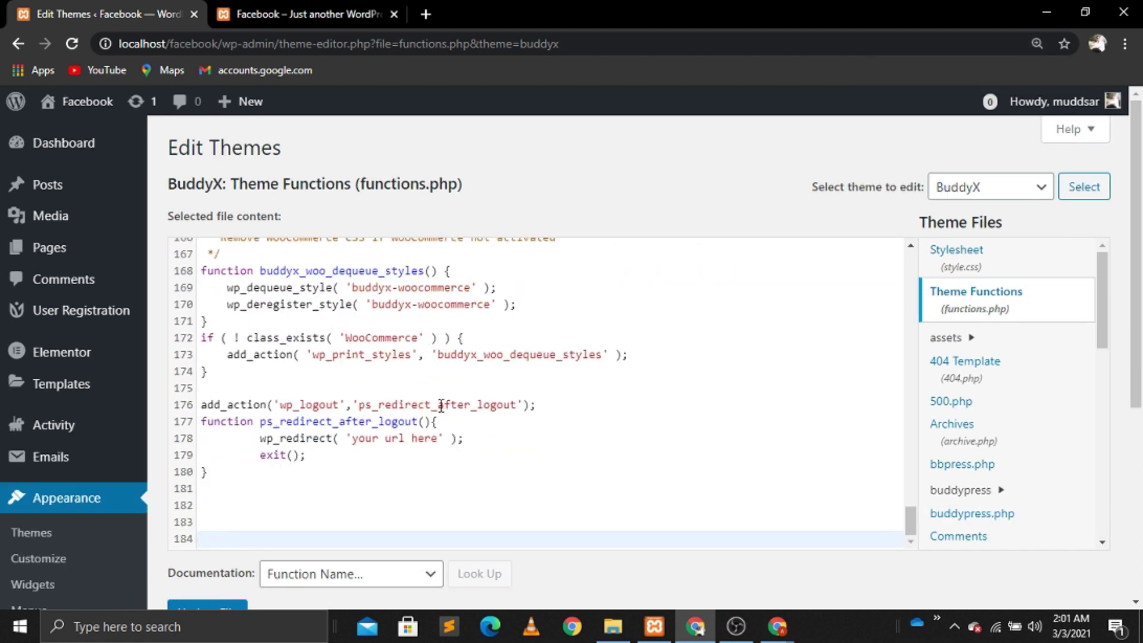
click(441, 440)
key(BackSpace)
key(BackSpace)
key(BackSpace)
key(BackSpace)
key(BackSpace)
key(BackSpace)
key(BackSpace)
key(BackSpace)
key(BackSpace)
key(BackSpace)
key(BackSpace)
key(BackSpace)
key(BackSpace)
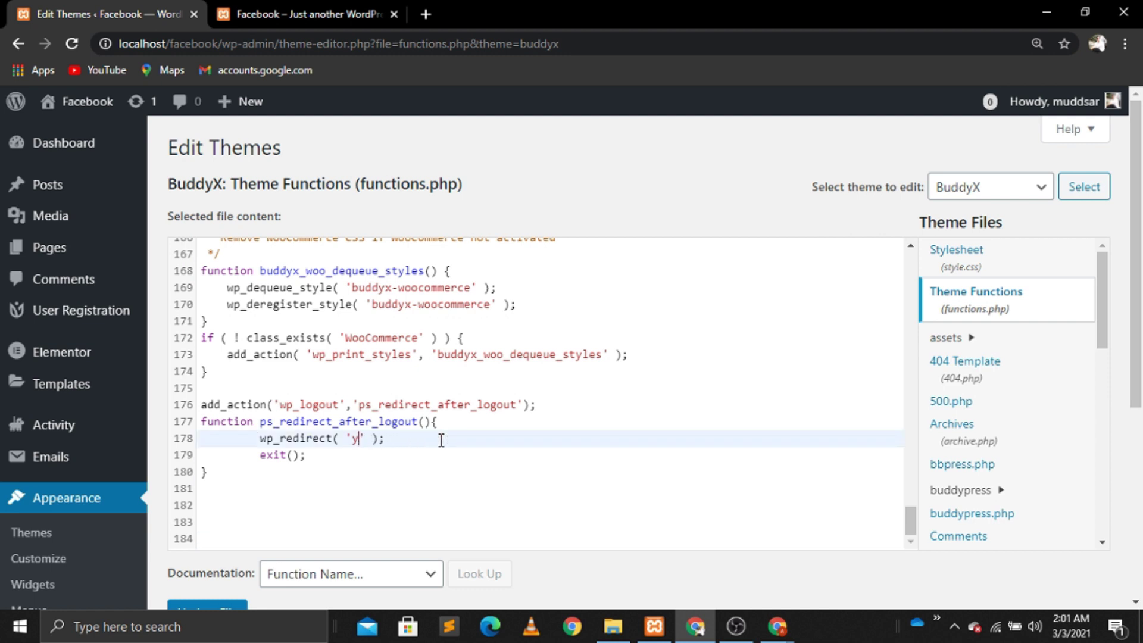
text(http://loc)
text(alhost/facebook)
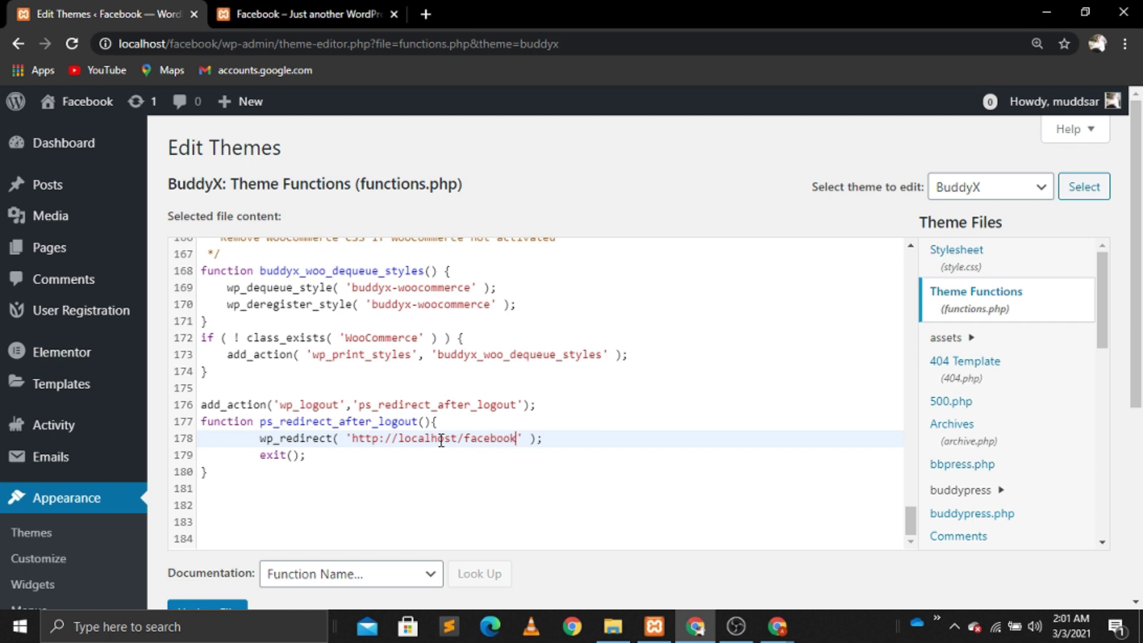
text(/login)
click(201, 405)
drag(202, 406, 210, 471)
key(ctrl+c)
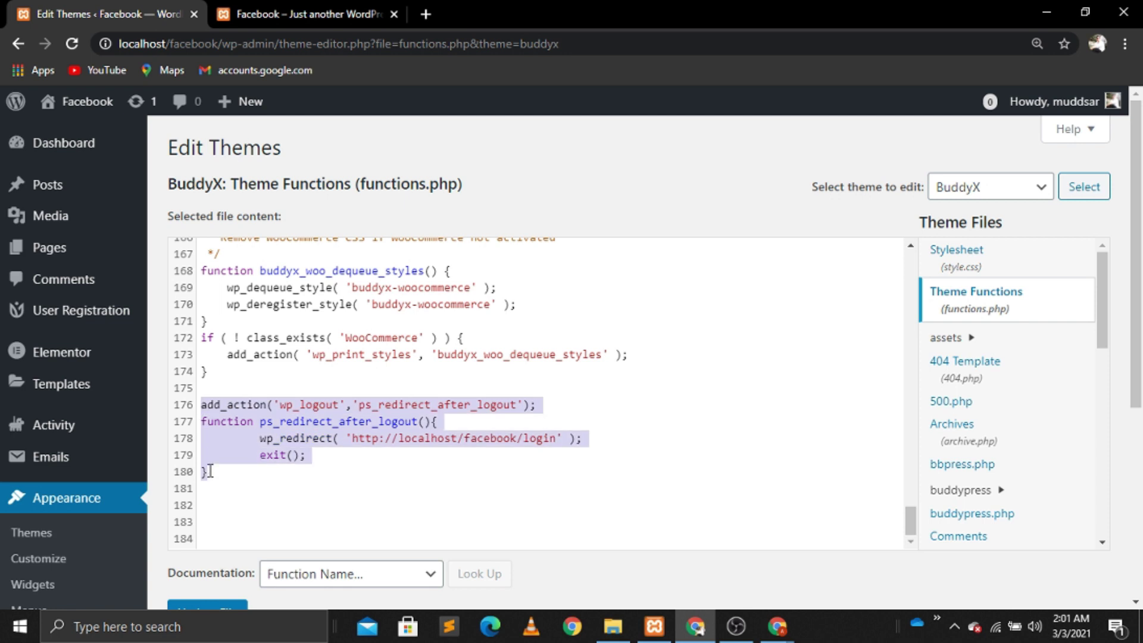
Step: Paste a copy of the logout block below it and change its hook to wp_login
click(210, 486)
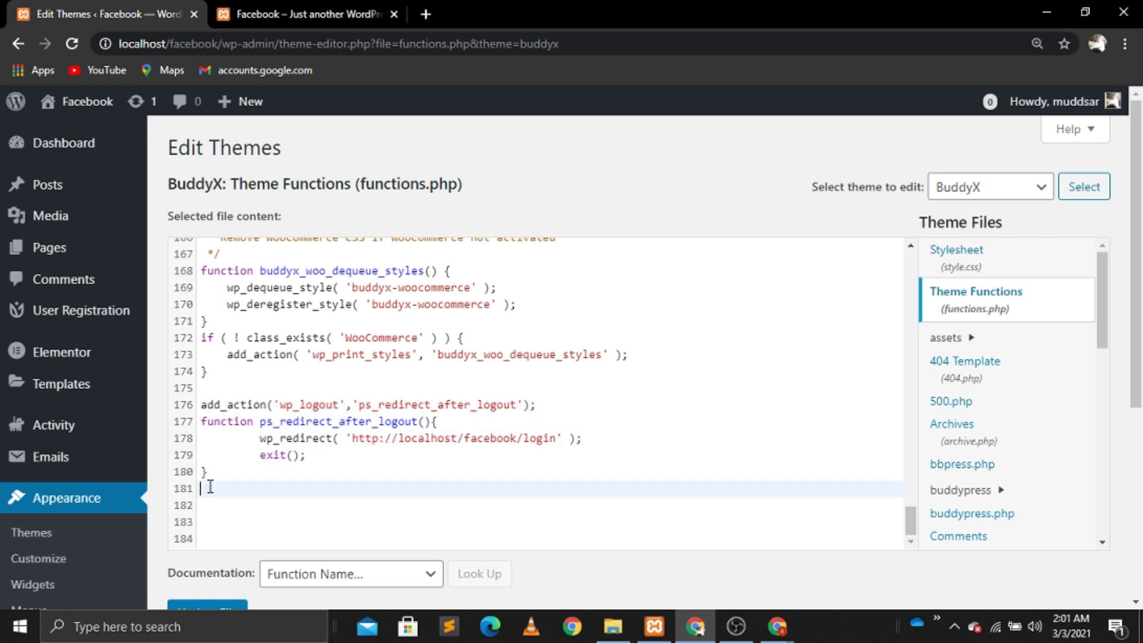
key(ctrl+v)
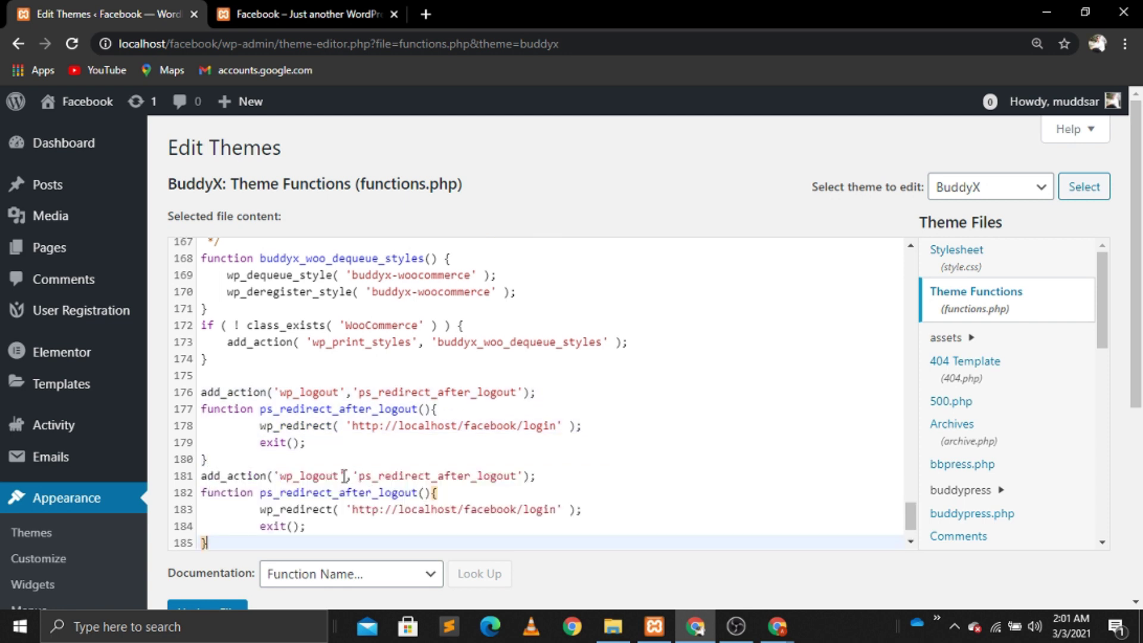
click(336, 476)
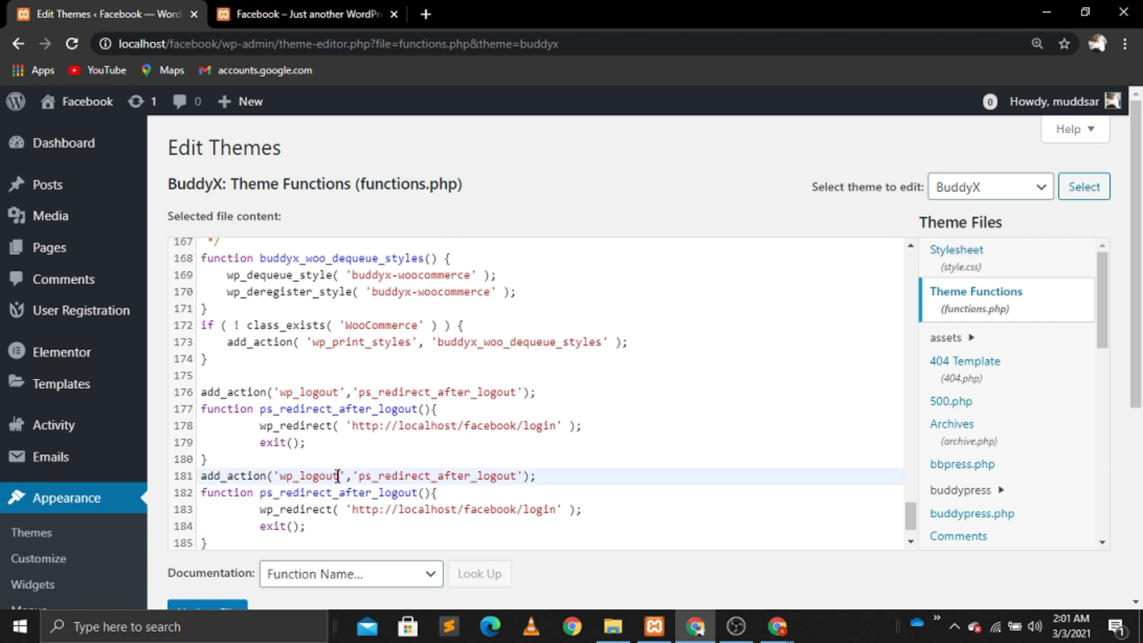
key(BackSpace)
key(BackSpace)
key(BackSpace)
text(in)
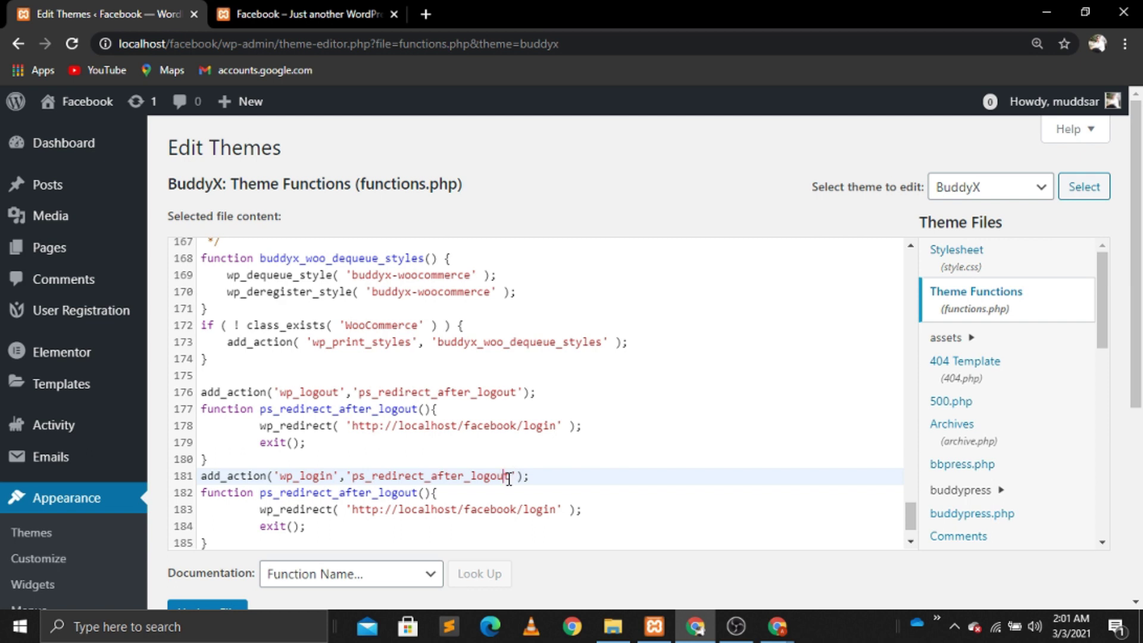
key(BackSpace)
click(418, 494)
key(BackSpace)
key(BackSpace)
key(BackSpace)
text(in)
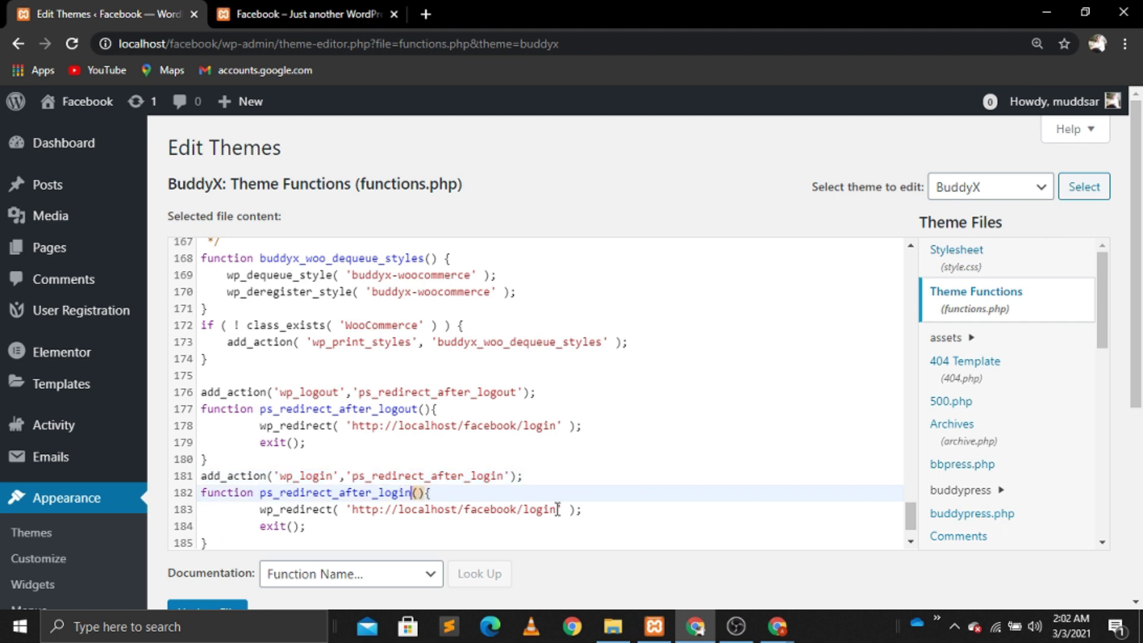
click(557, 509)
key(BackSpace)
key(BackSpace)
key(BackSpace)
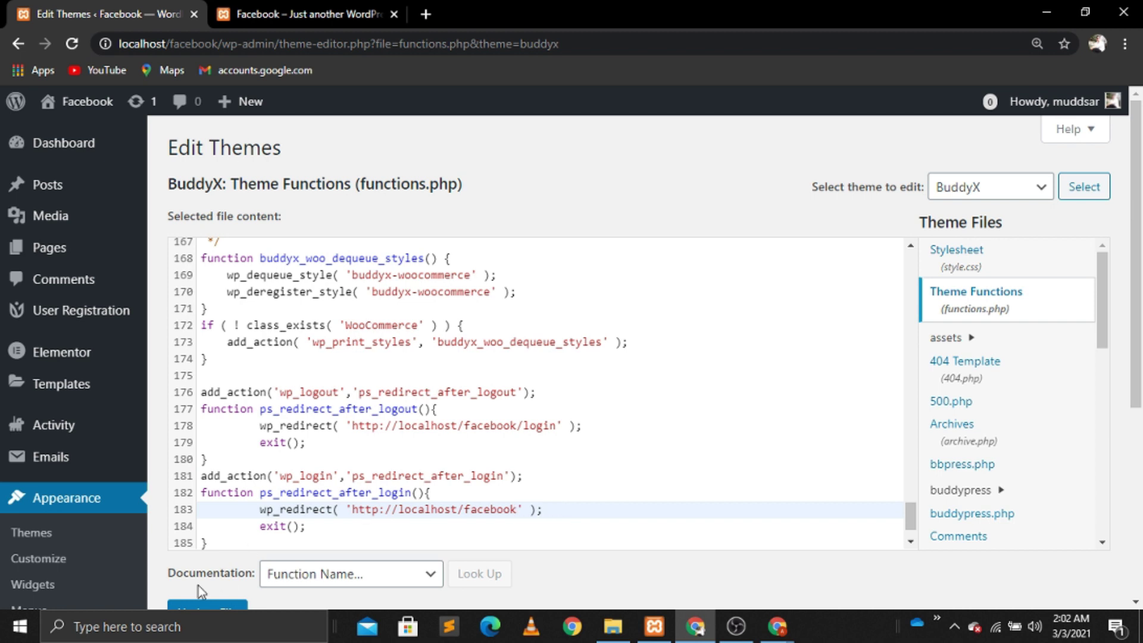
click(197, 607)
scroll(1138, 591, down, 5)
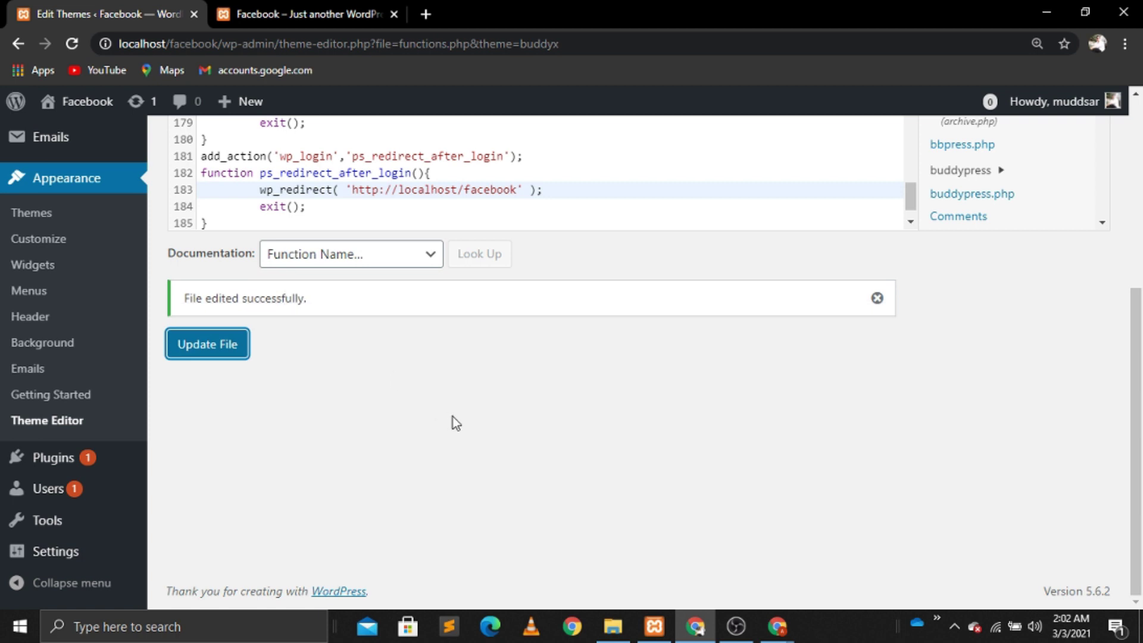
Step: Log the test user out from the avatar menu in the incognito window and confirm
click(776, 626)
click(875, 546)
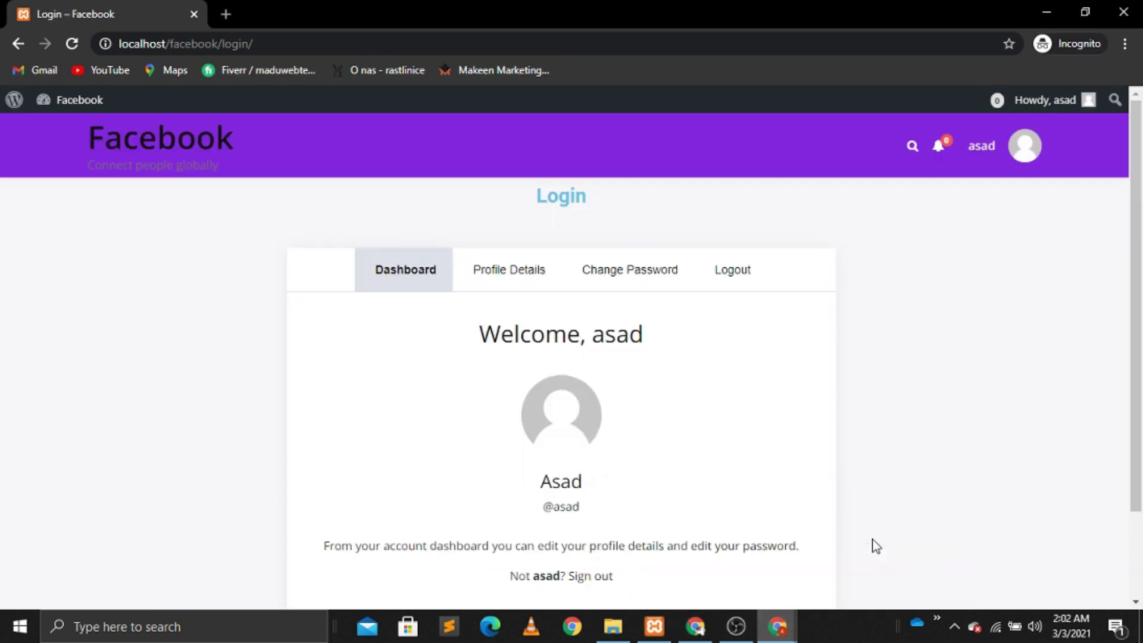
mouse_move(1023, 147)
click(933, 266)
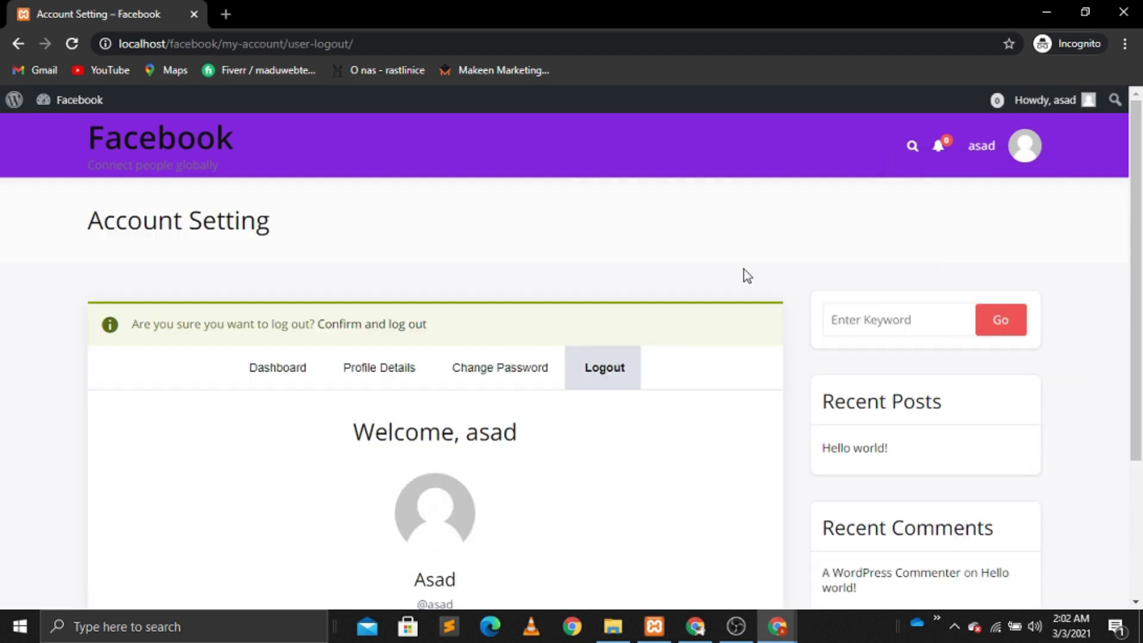
click(397, 335)
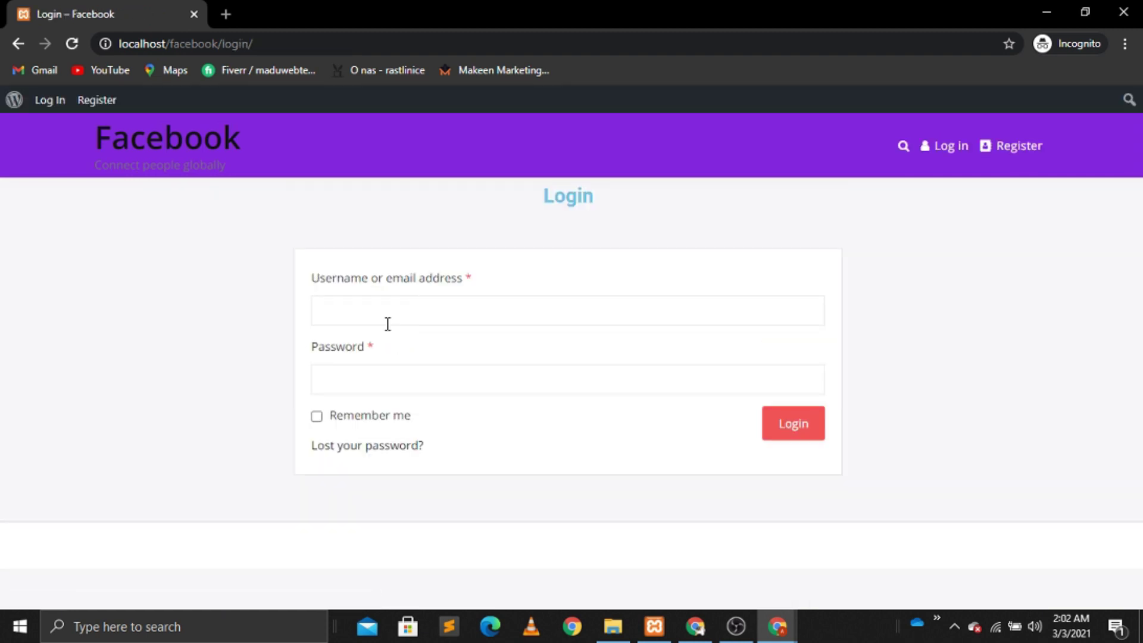
Step: Log back in as the test user, landing on the site home page, then return to the admin window
click(367, 319)
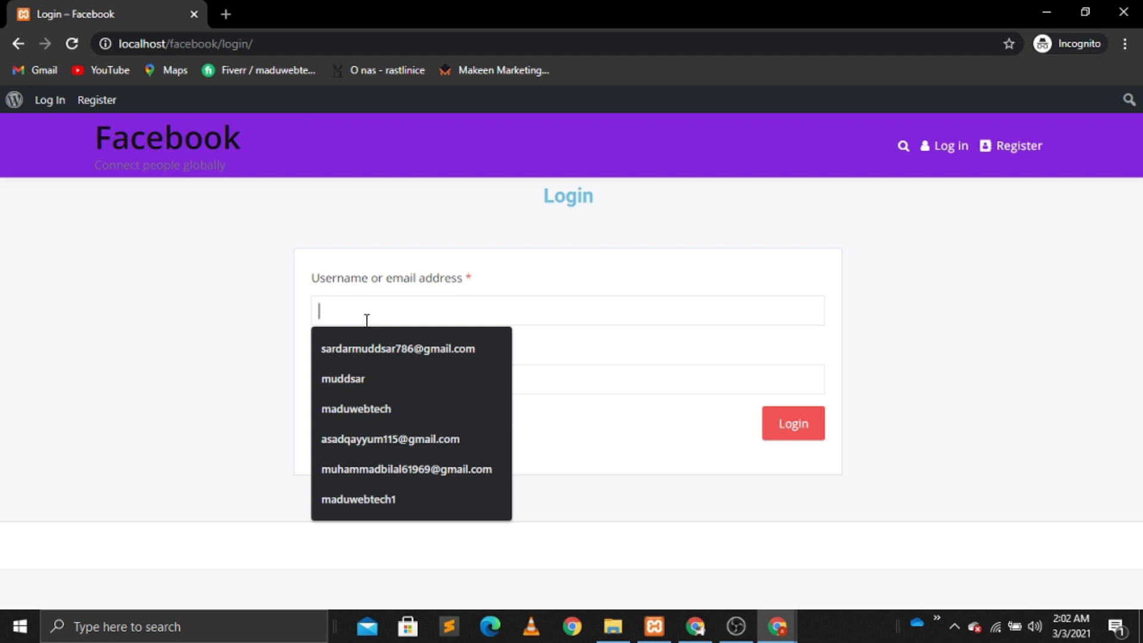
text(asad)
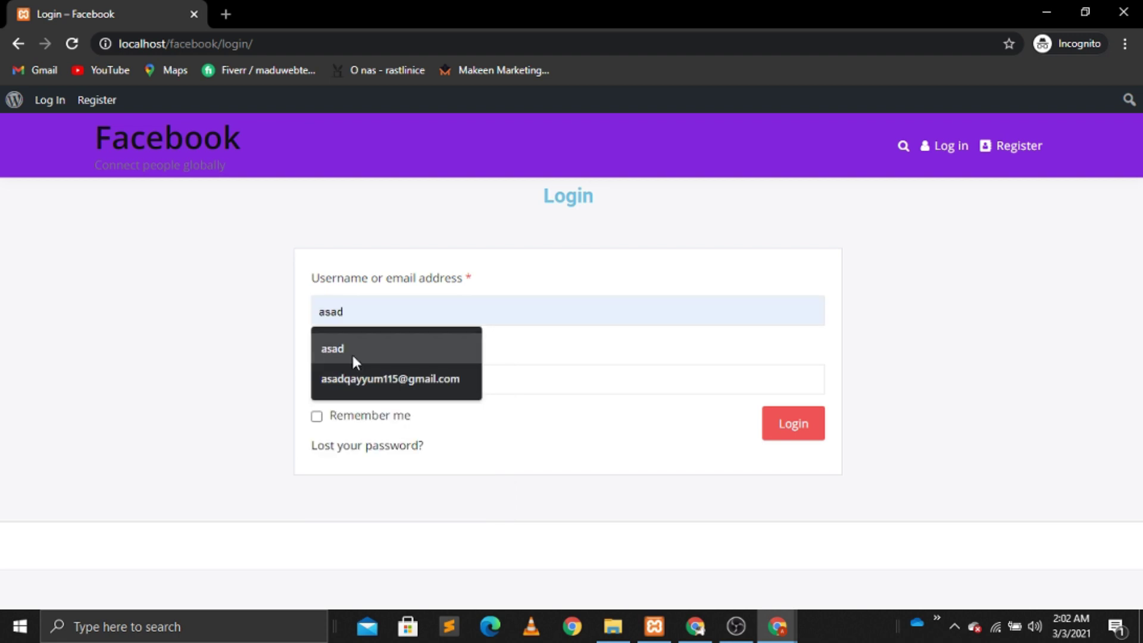
click(352, 357)
click(349, 387)
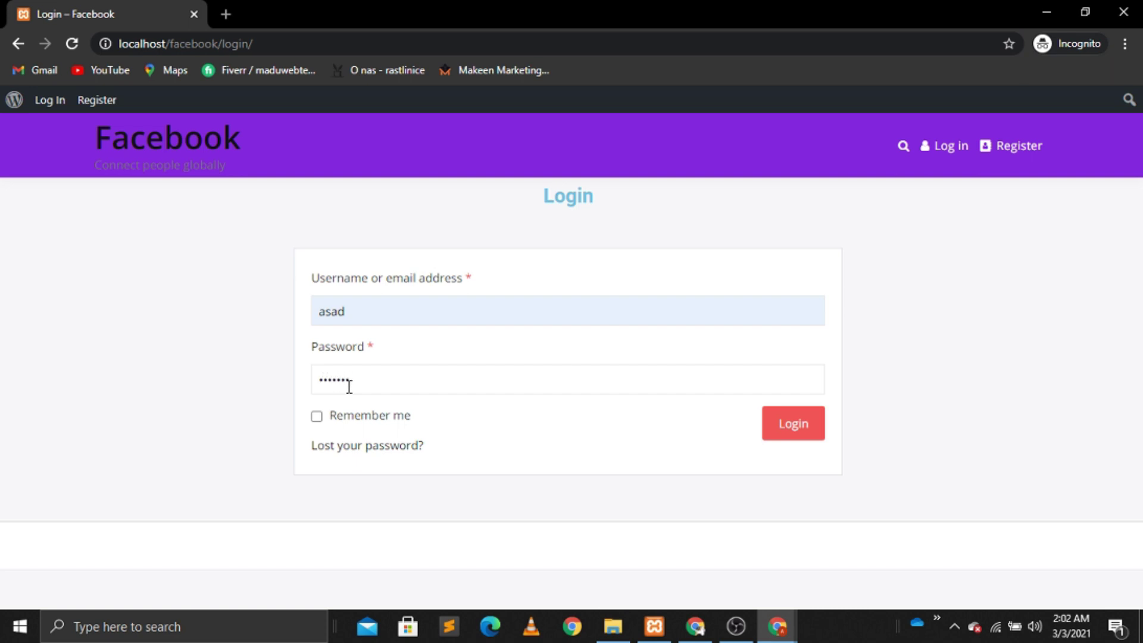
click(799, 429)
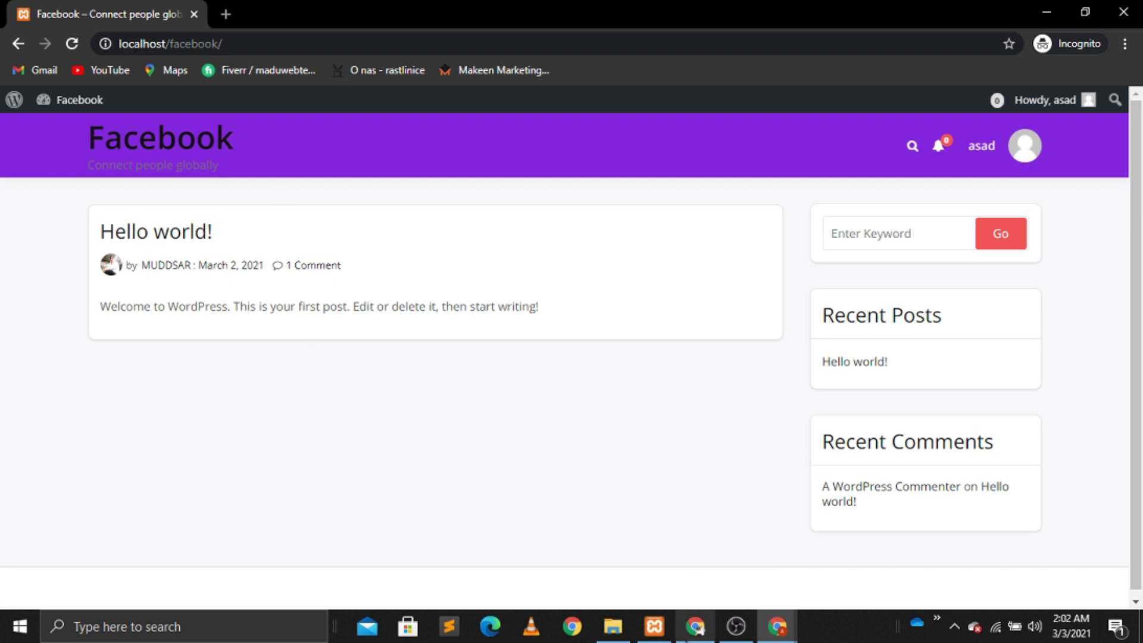
click(695, 626)
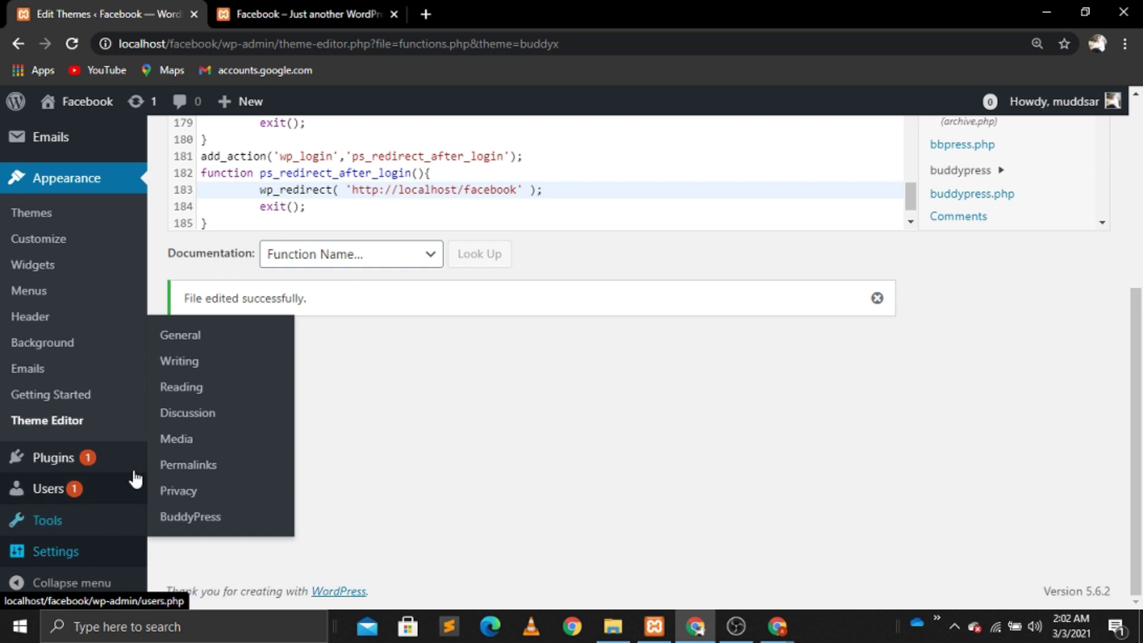
Step: In Reading Settings, set a static homepage using the News Feed page and save changes
mouse_move(84, 542)
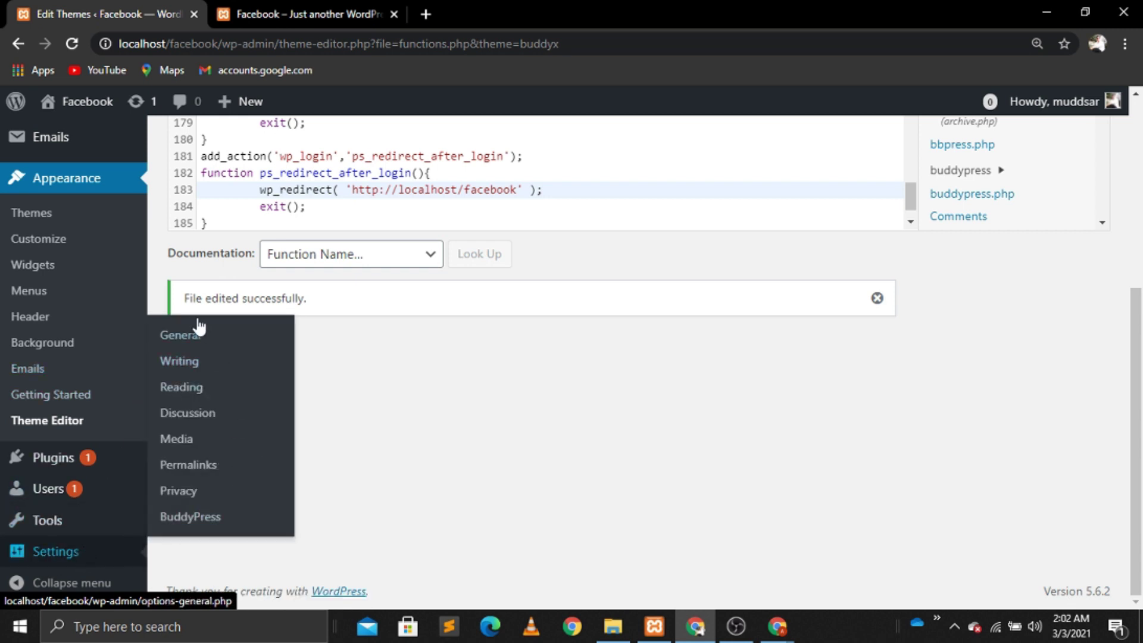
click(191, 348)
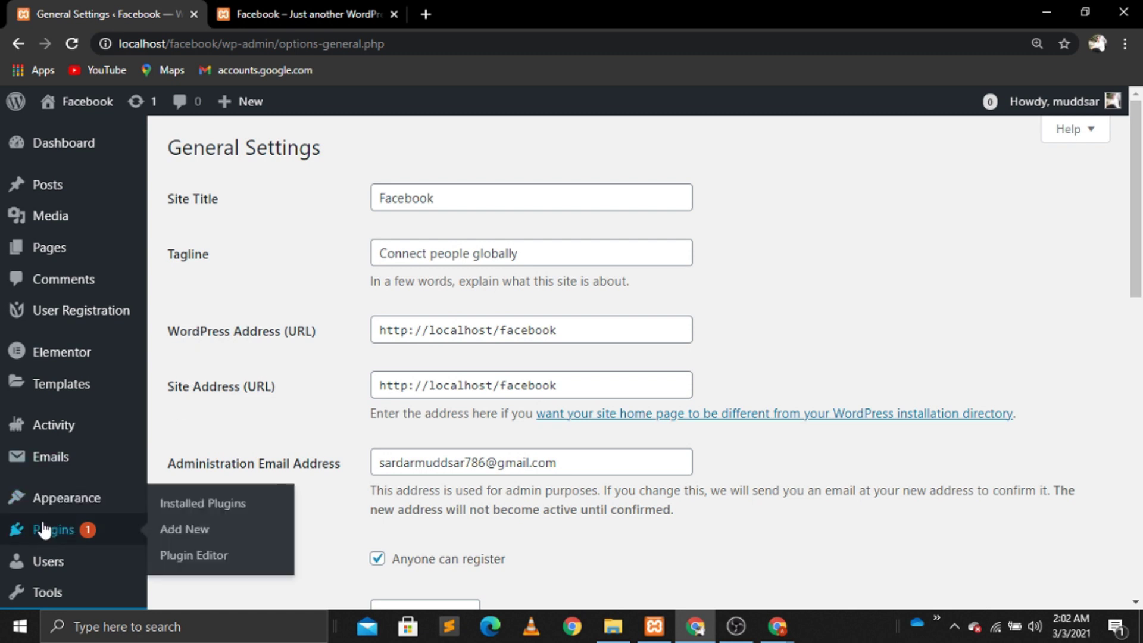
click(1136, 576)
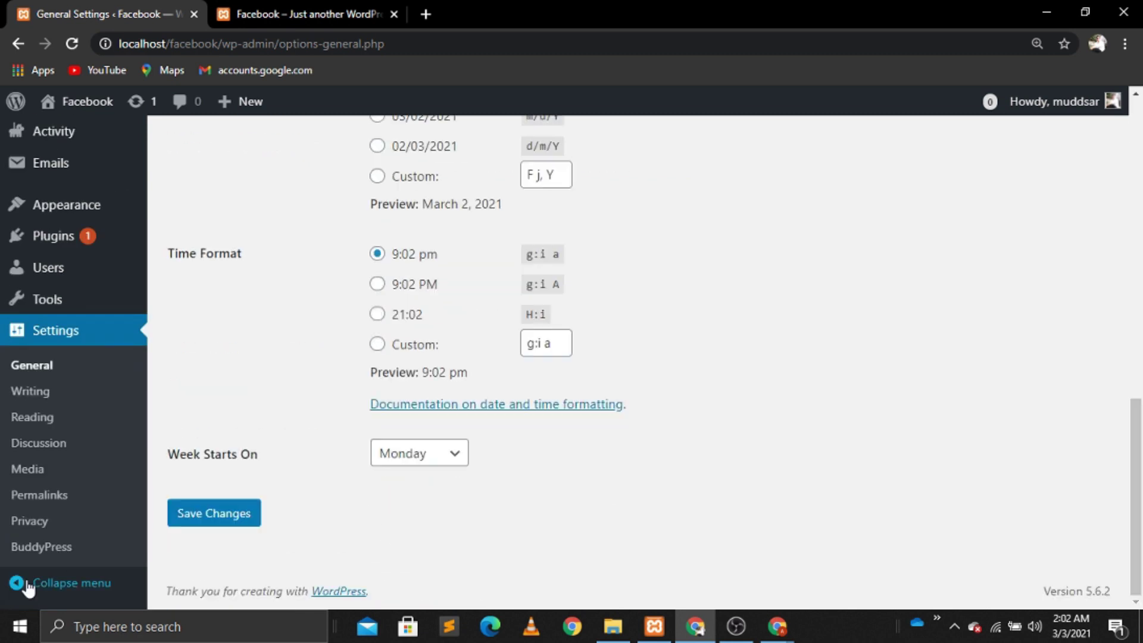
click(31, 424)
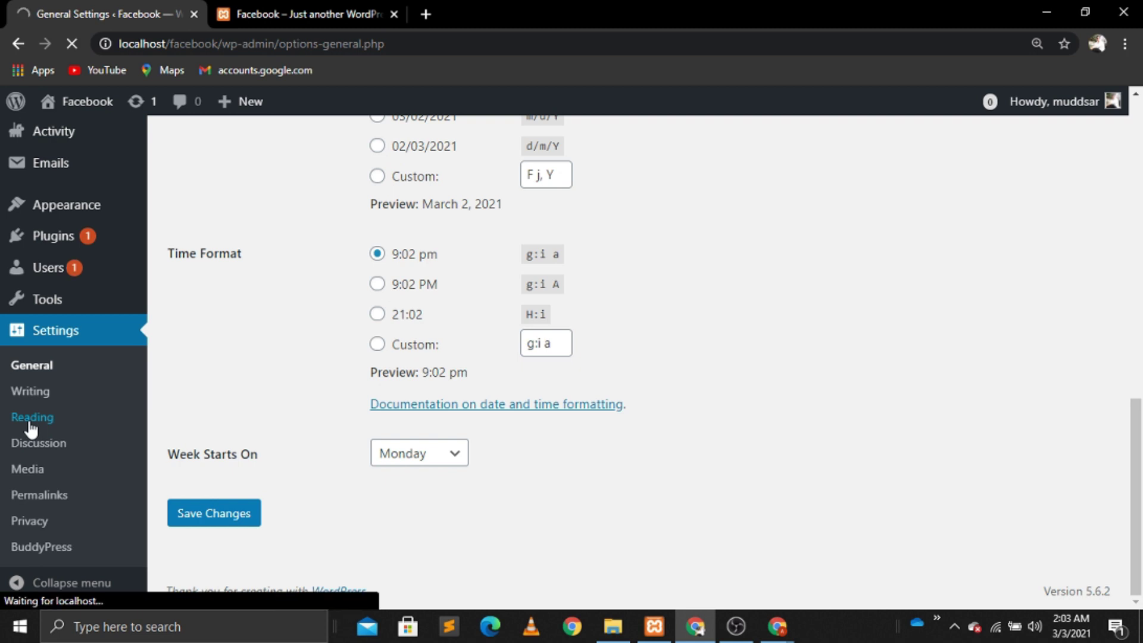
click(377, 226)
click(566, 274)
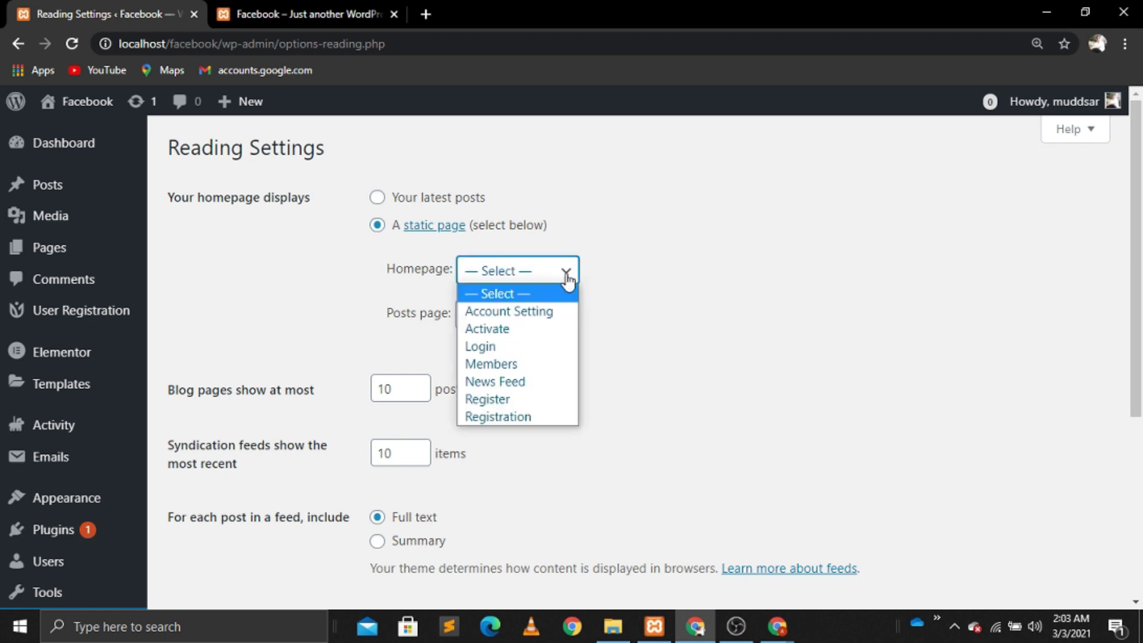
click(506, 382)
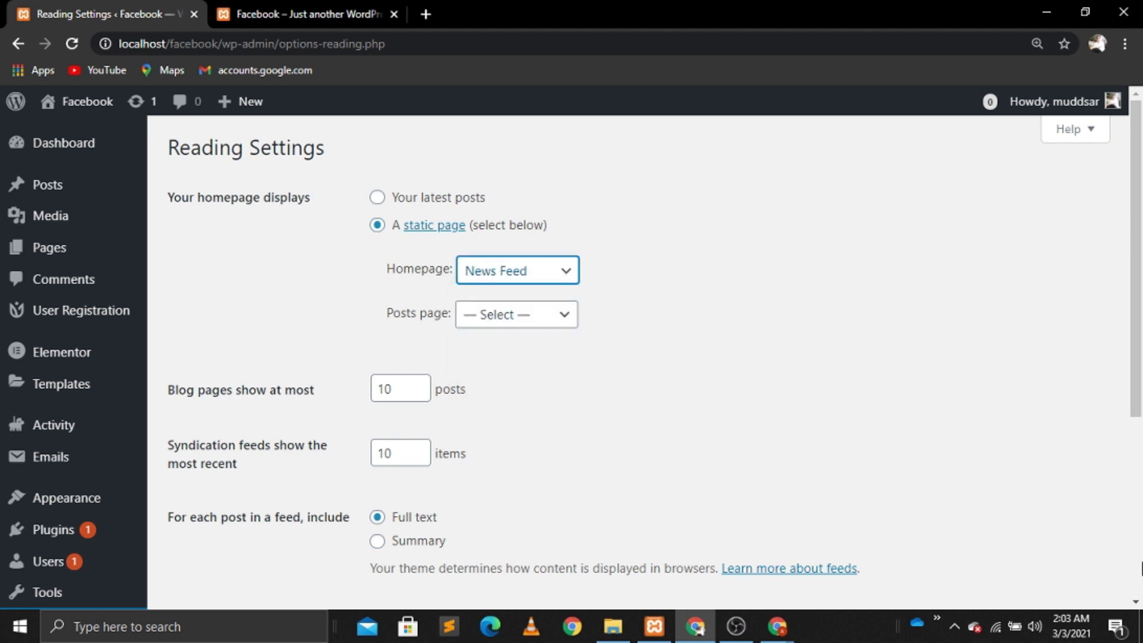
scroll(1141, 568, down, 5)
click(204, 411)
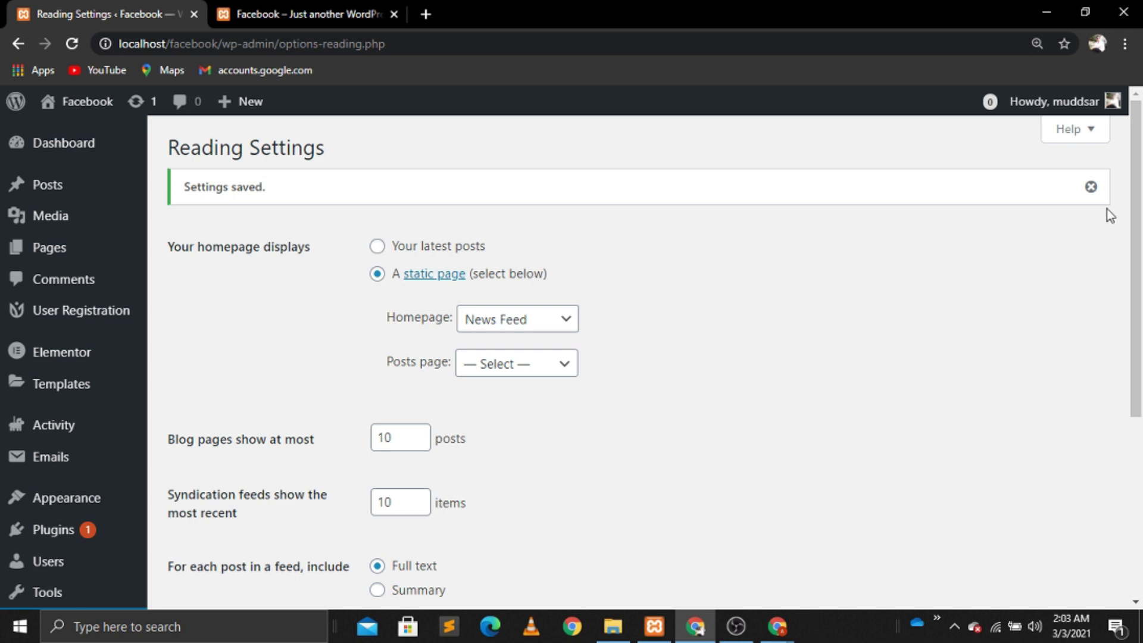
Step: Reload the front page to show the News Feed, cancel the status box, and launch the Customizer
mouse_move(64, 257)
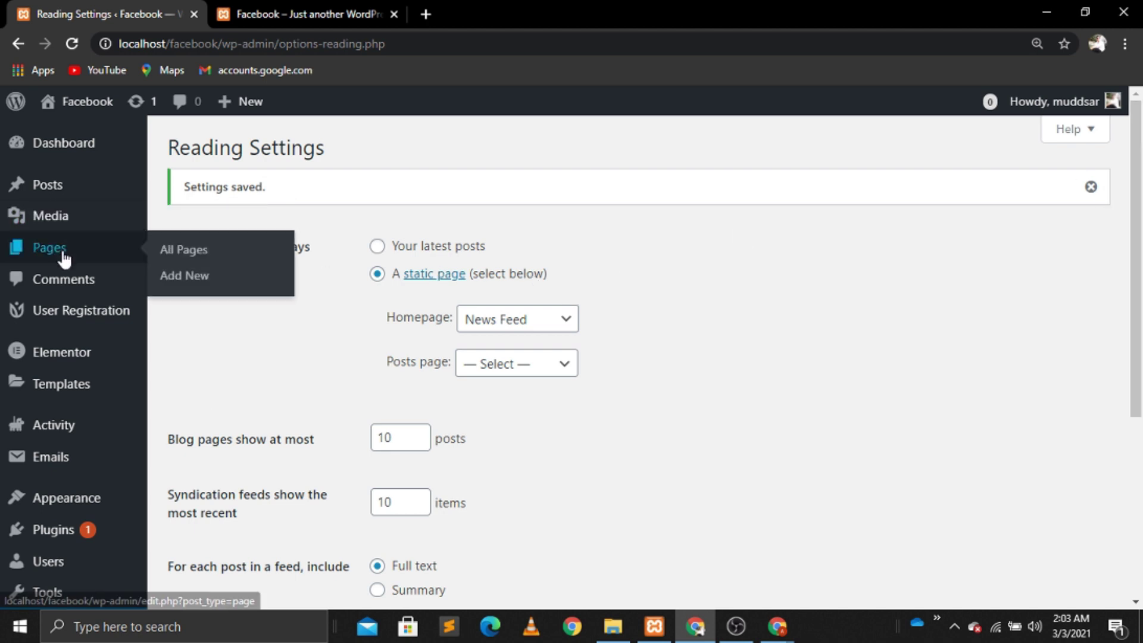
click(286, 7)
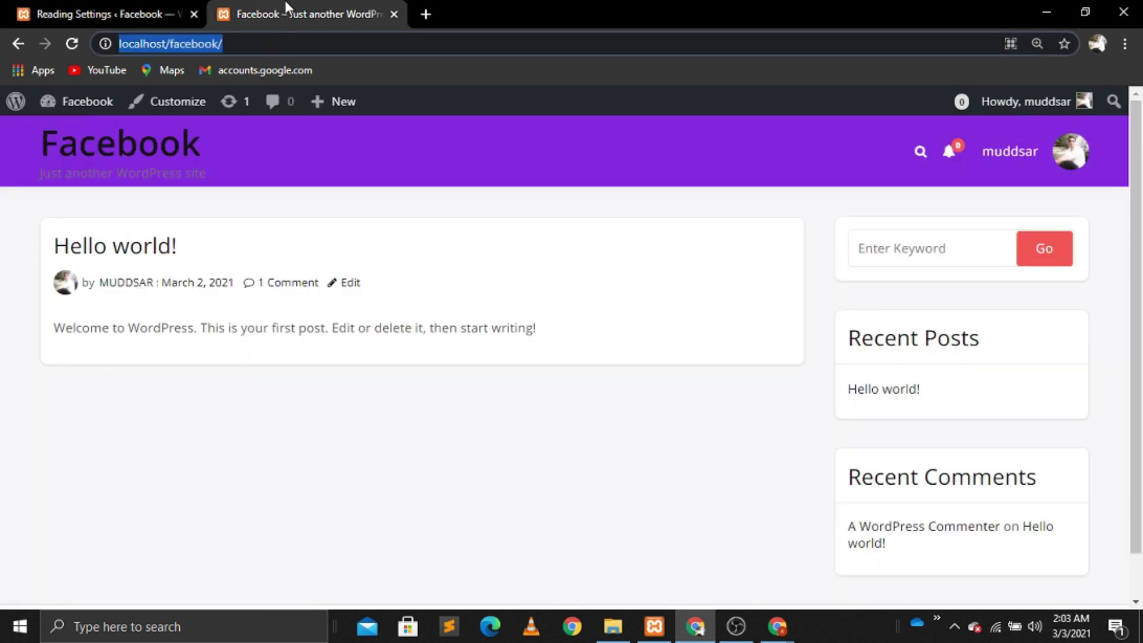
click(74, 44)
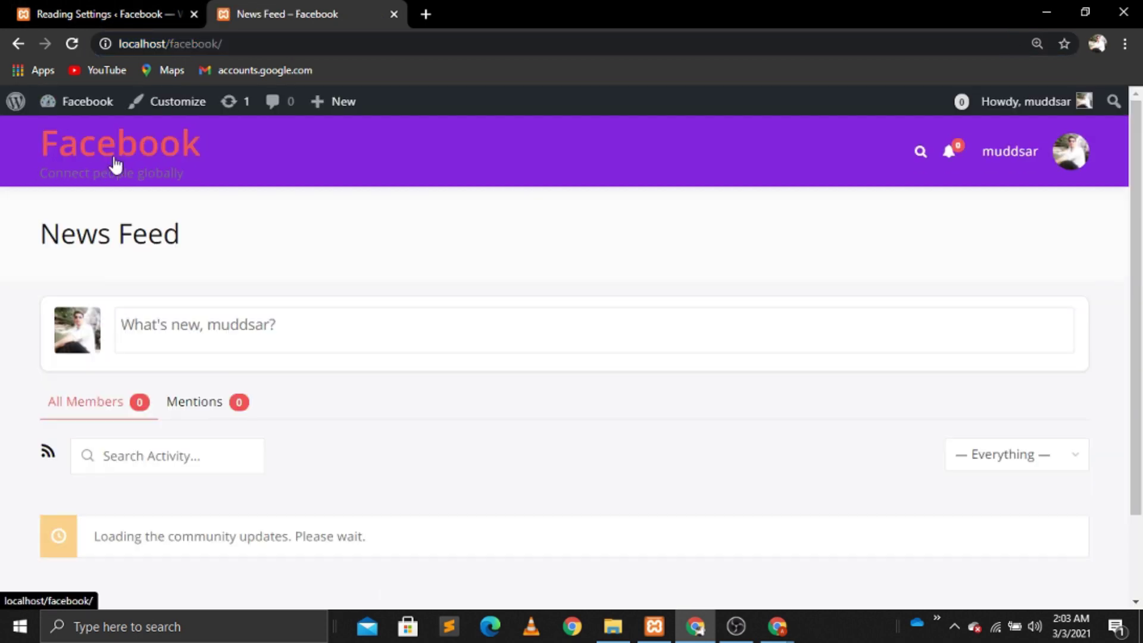
click(159, 327)
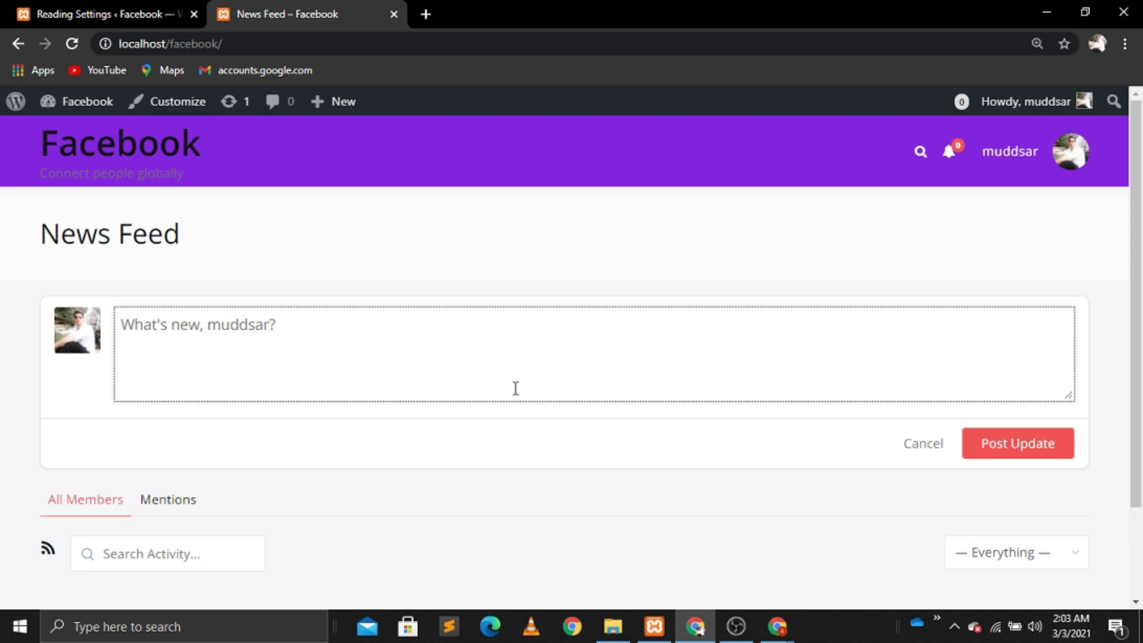
click(922, 452)
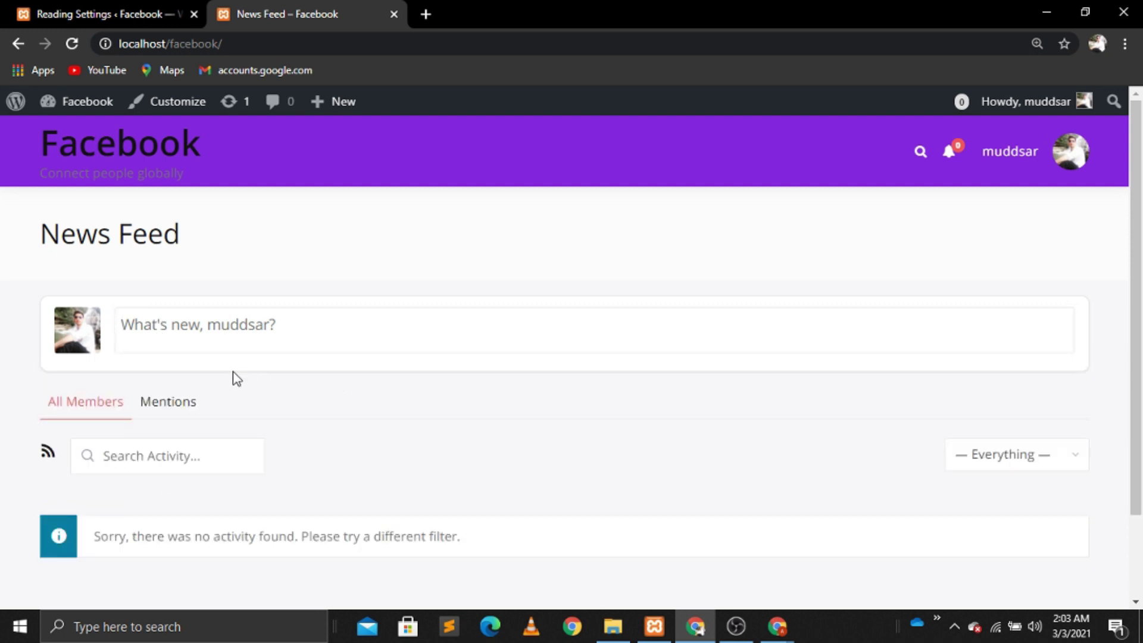
click(187, 110)
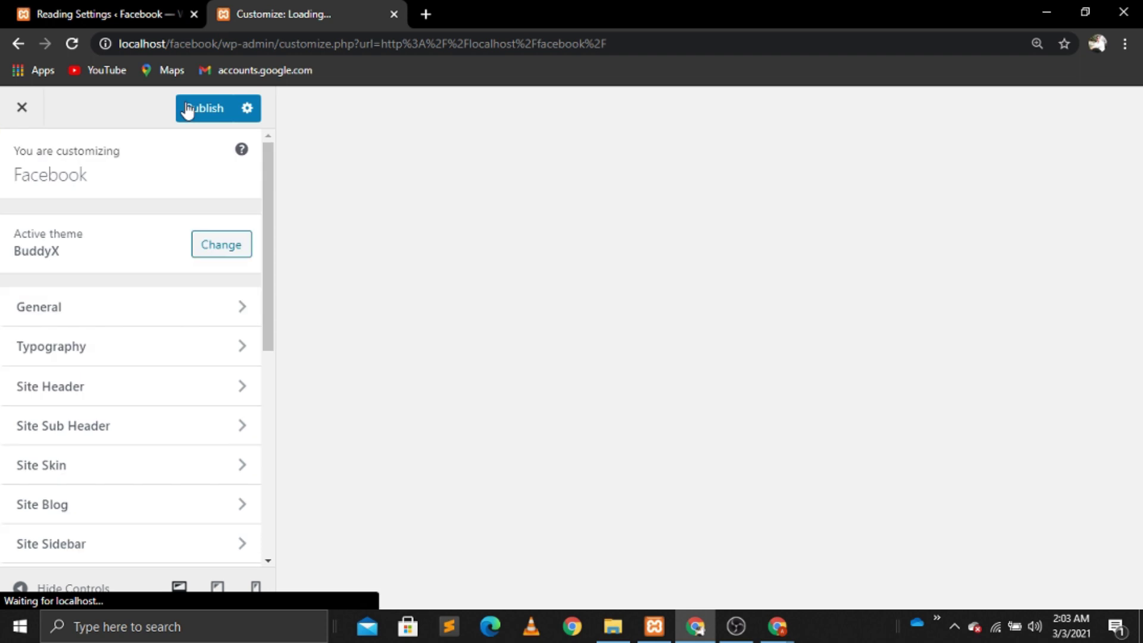
Step: Open Typography and look through the menu font settings before returning to the section list
click(204, 368)
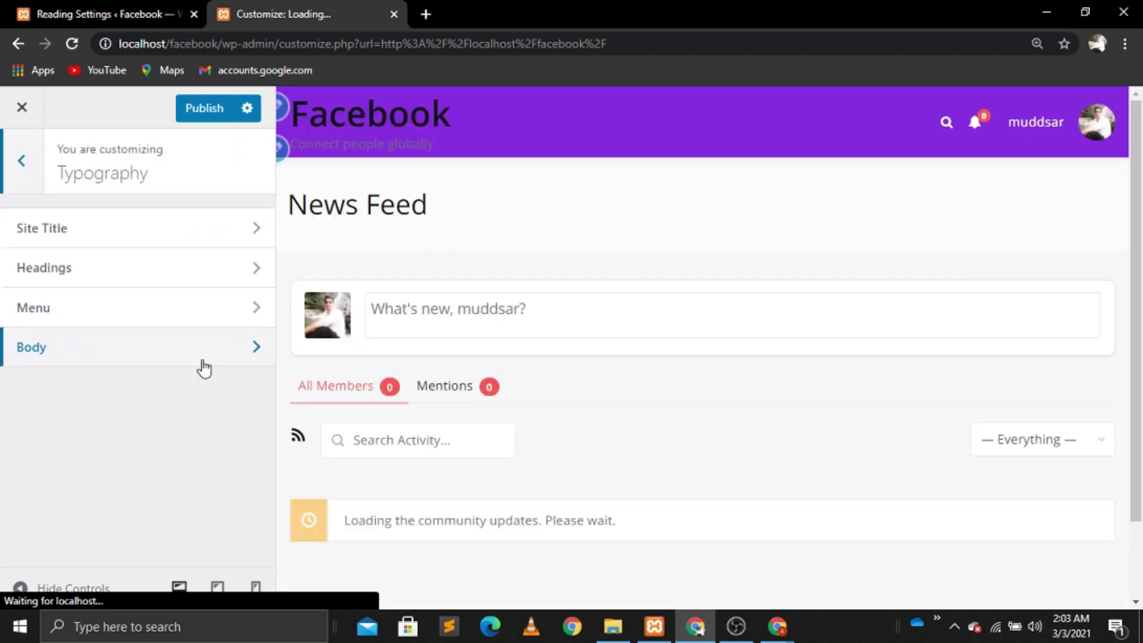
click(223, 307)
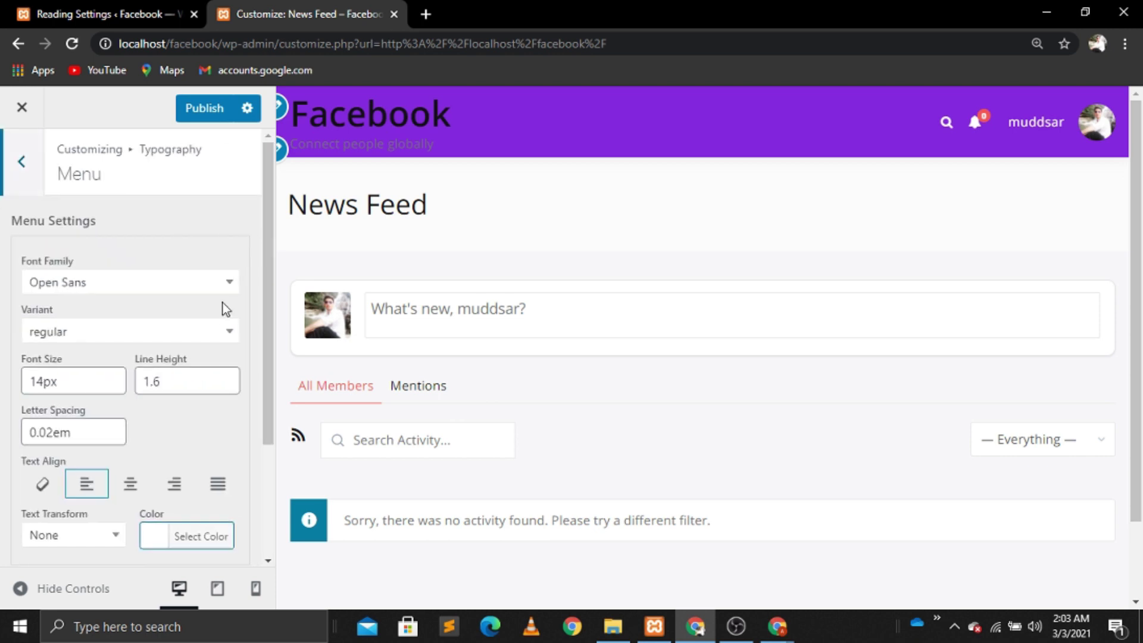
drag(271, 377, 263, 266)
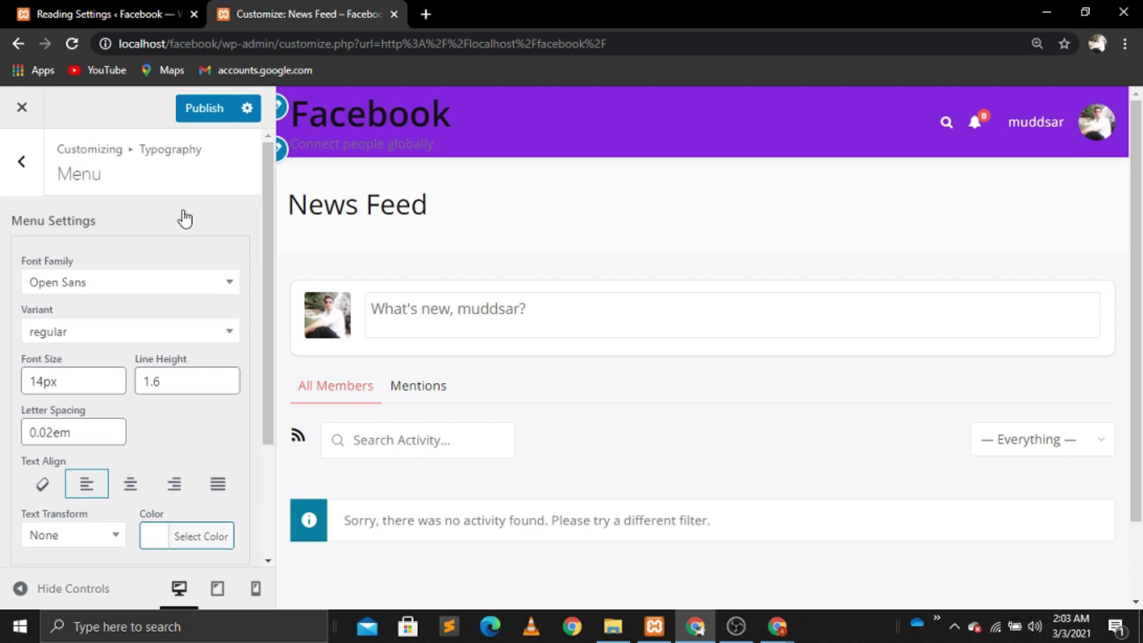
click(20, 162)
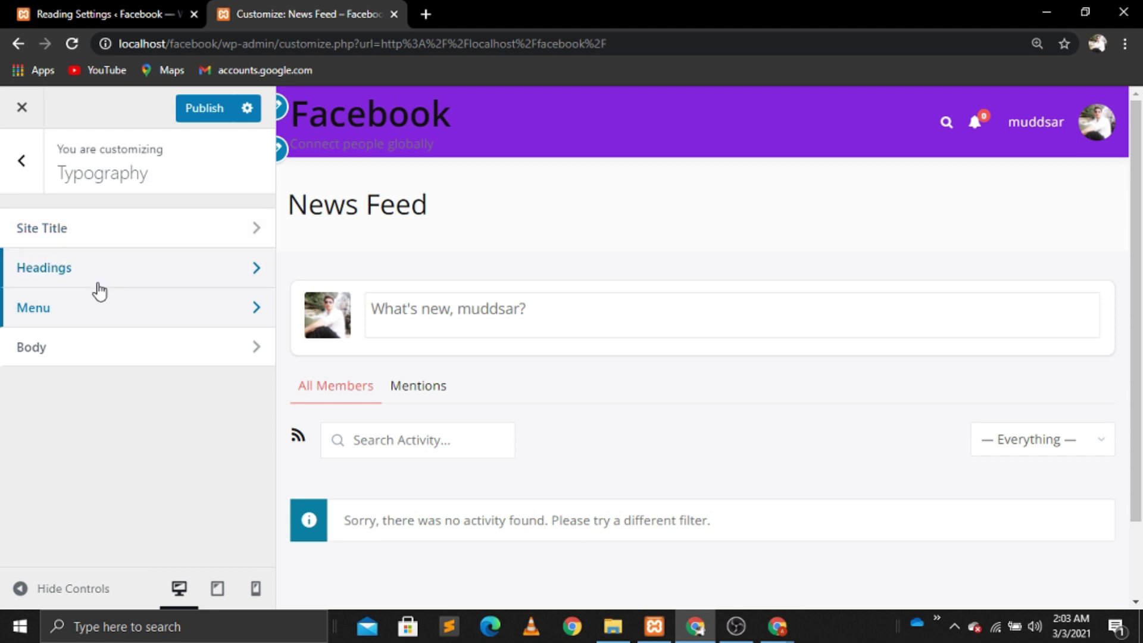
Step: Set the Site Title colour to white and its hover colour to black
click(123, 231)
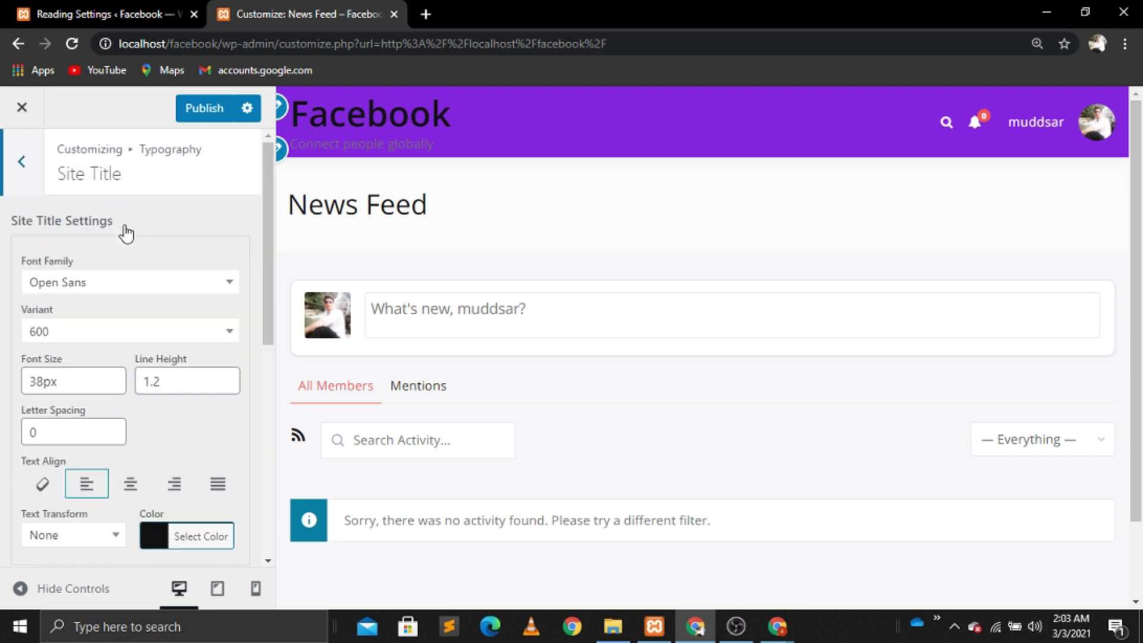
drag(264, 311, 269, 438)
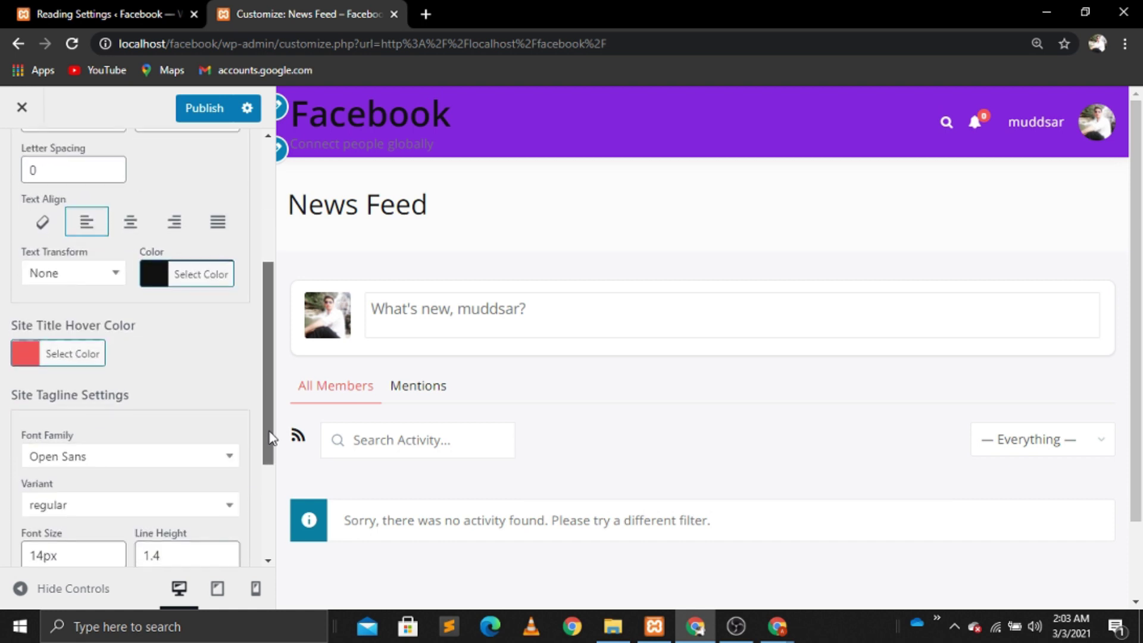
click(216, 283)
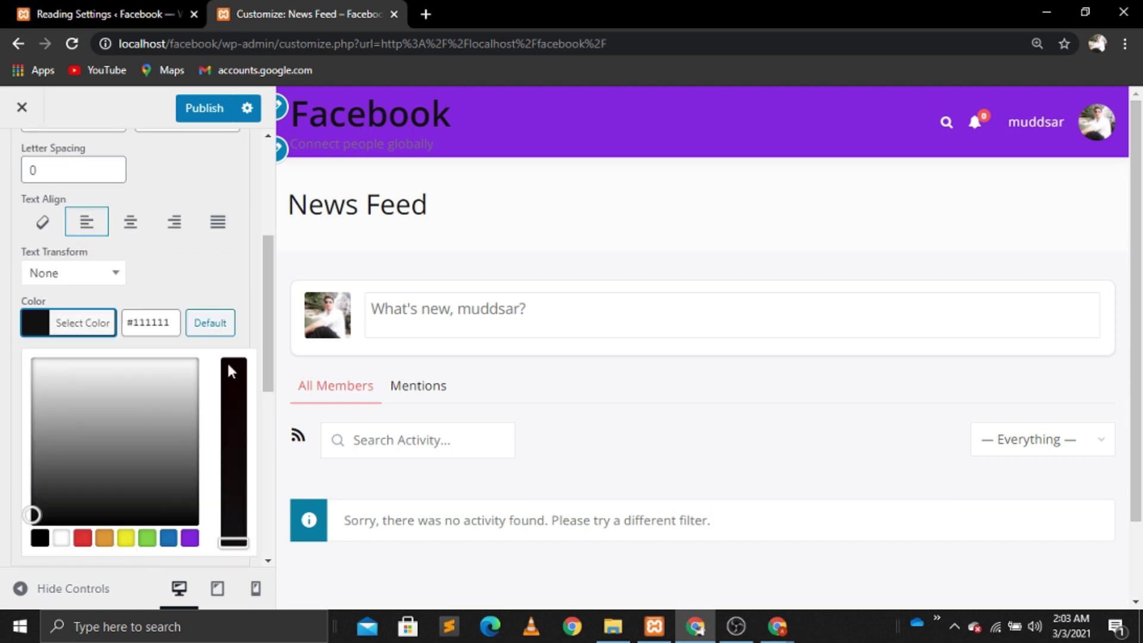
click(61, 537)
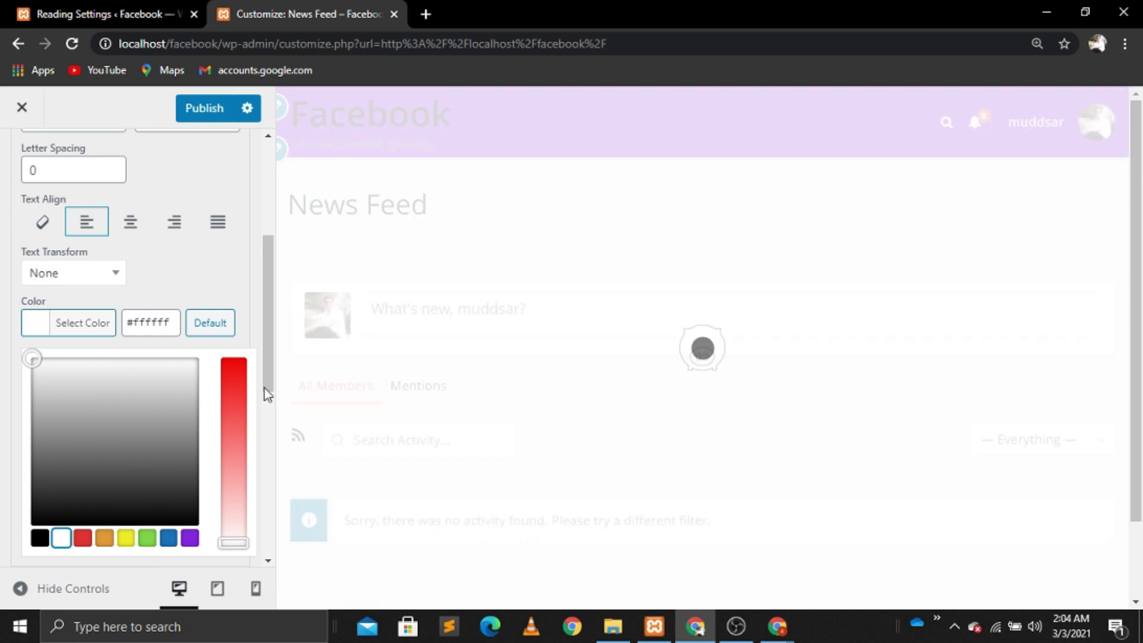
drag(270, 374, 266, 469)
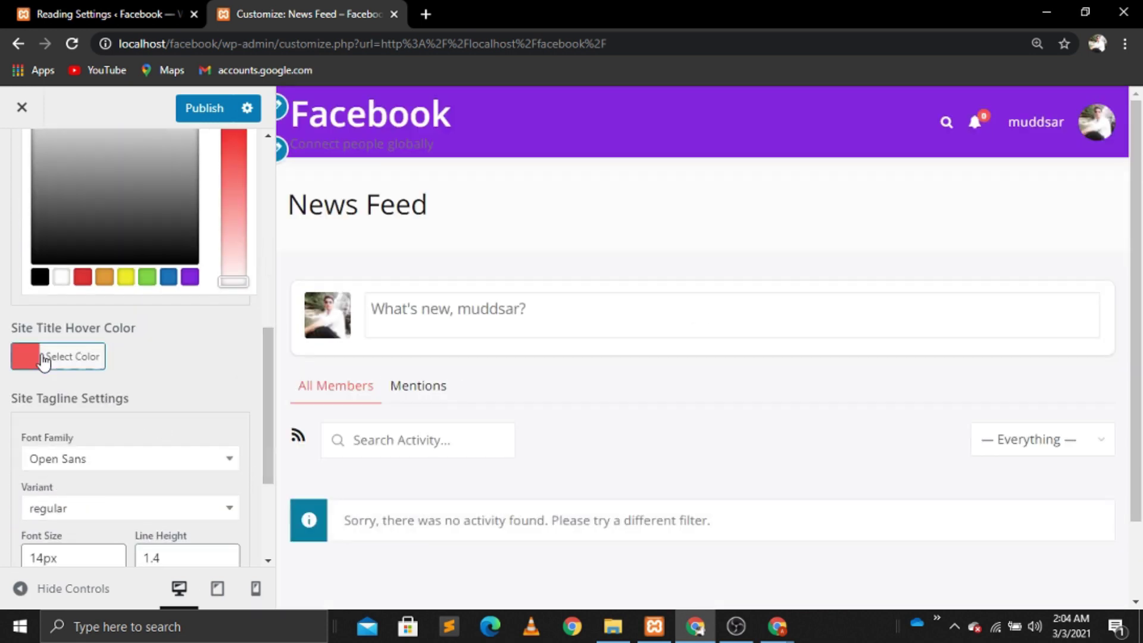
click(84, 363)
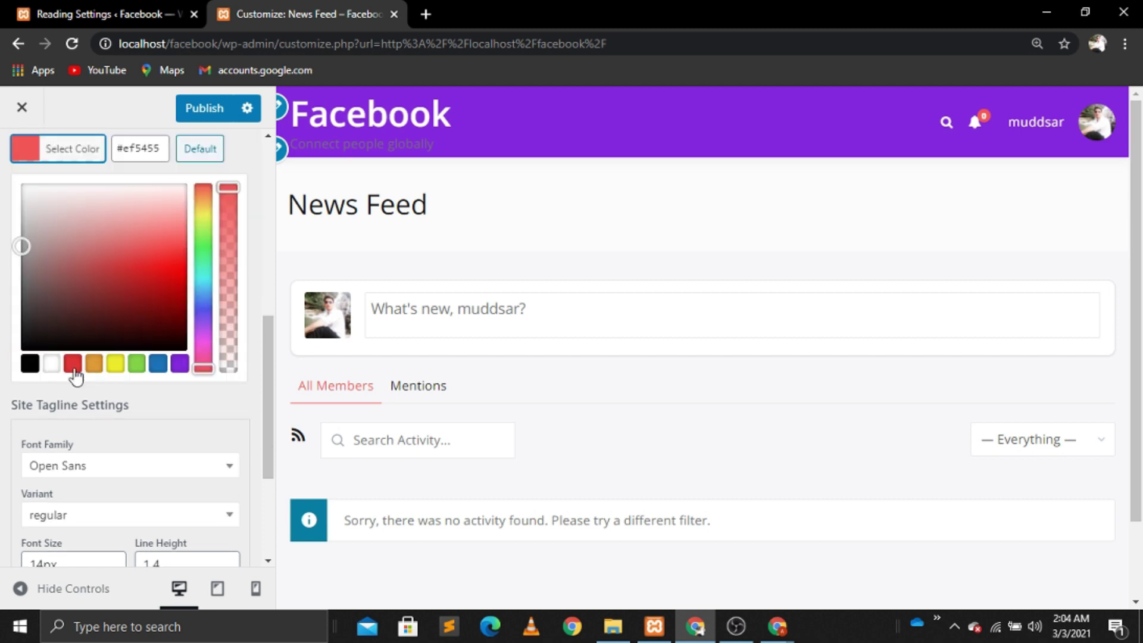
click(35, 369)
Step: Make the tagline colour white, publish, and return to the typography list
drag(263, 394, 264, 486)
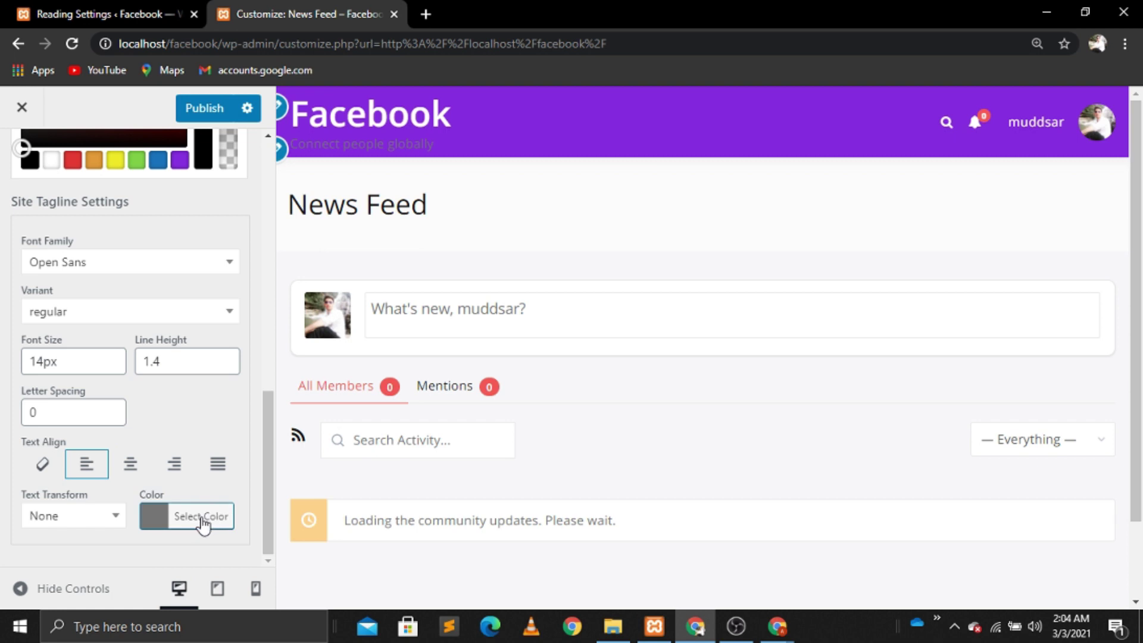
click(201, 516)
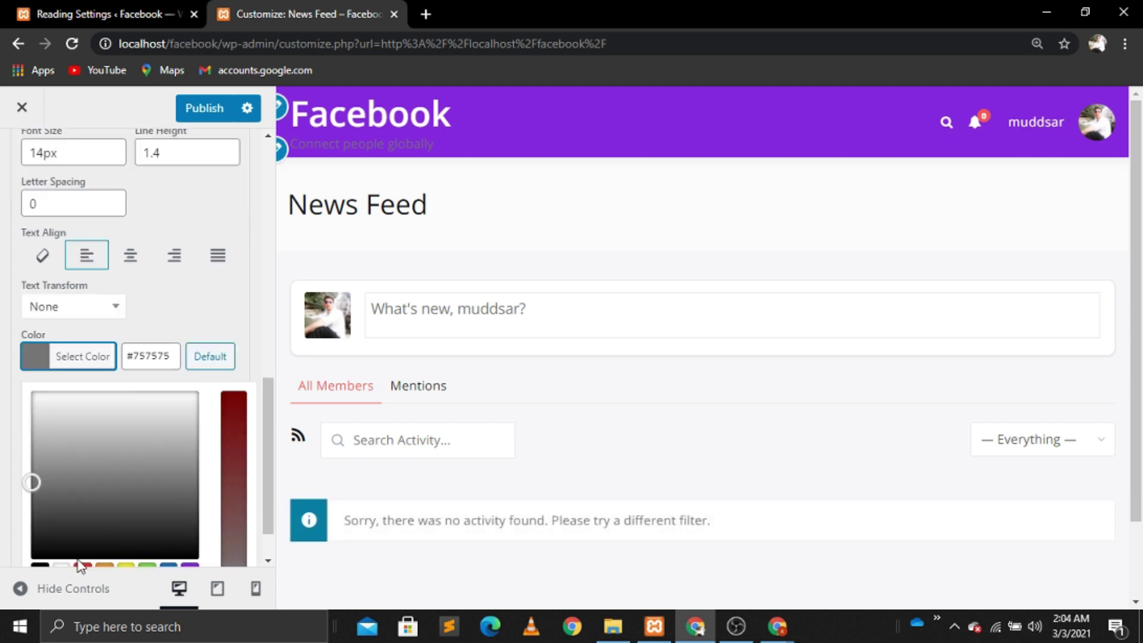
click(59, 568)
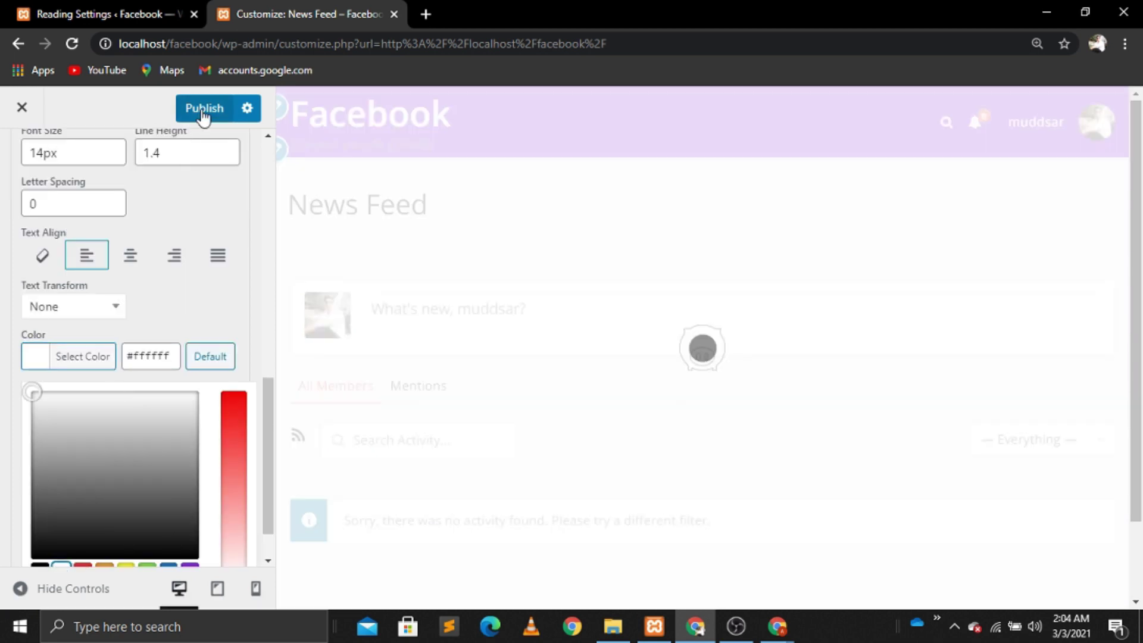
click(205, 114)
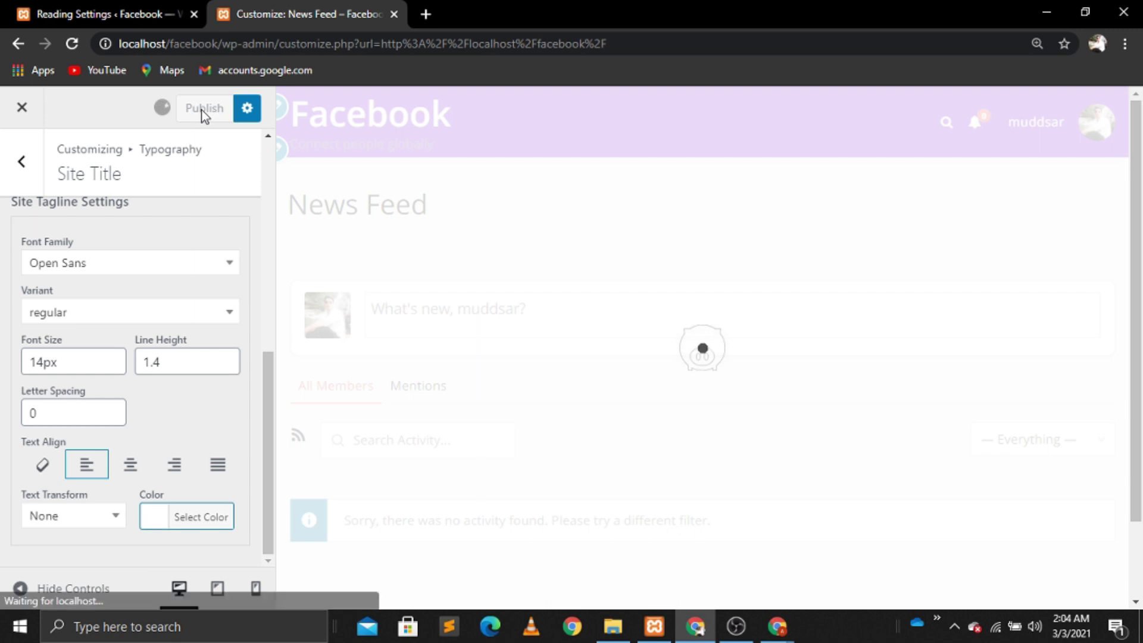
click(18, 165)
Step: Add a Primary navigation widget with its title hidden to the BuddyPress Left Sidebar
click(20, 162)
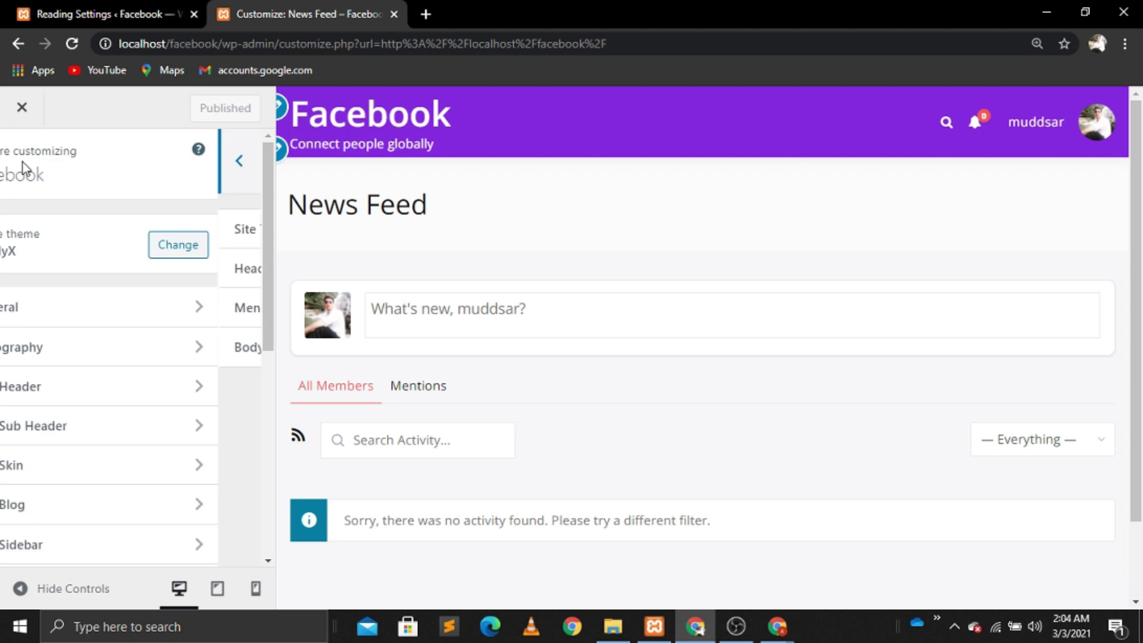
drag(264, 315, 260, 537)
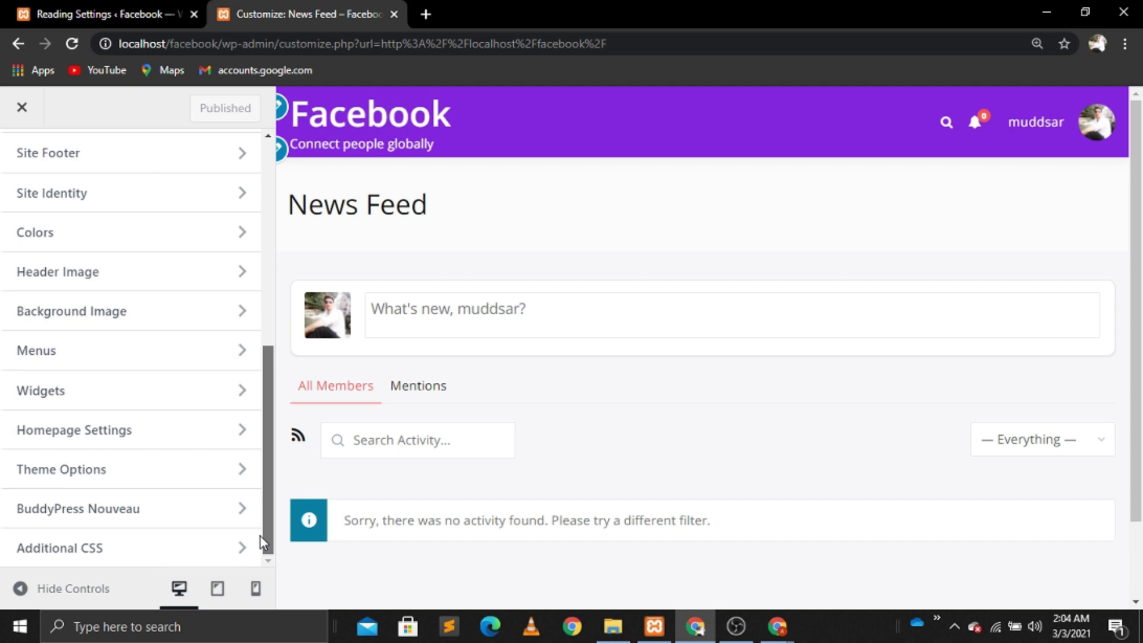
click(59, 390)
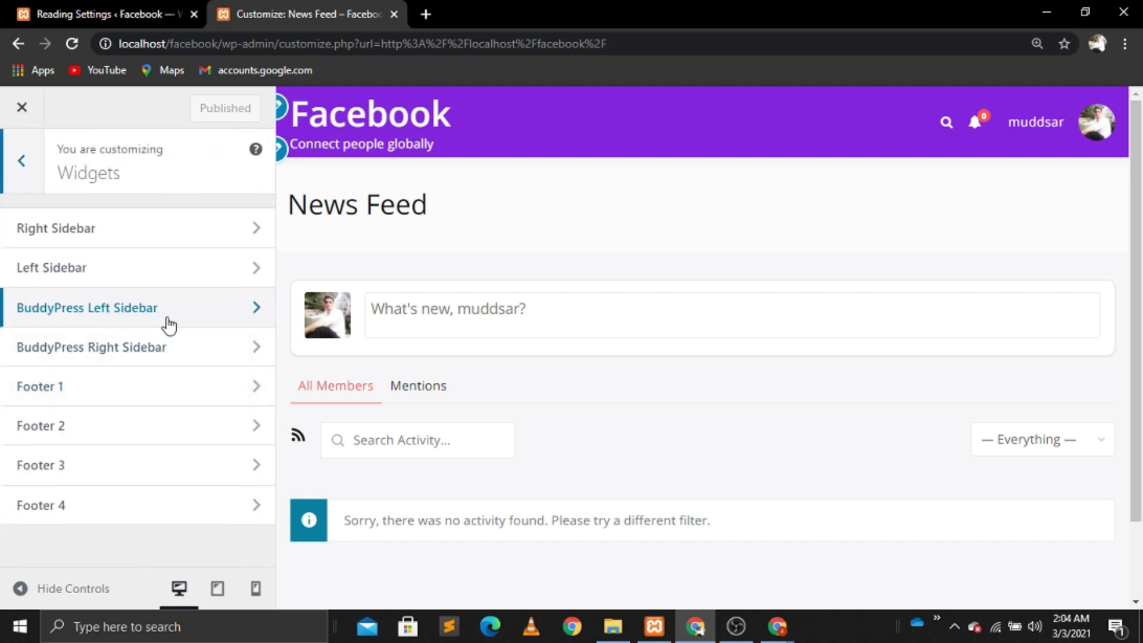
click(169, 323)
click(166, 266)
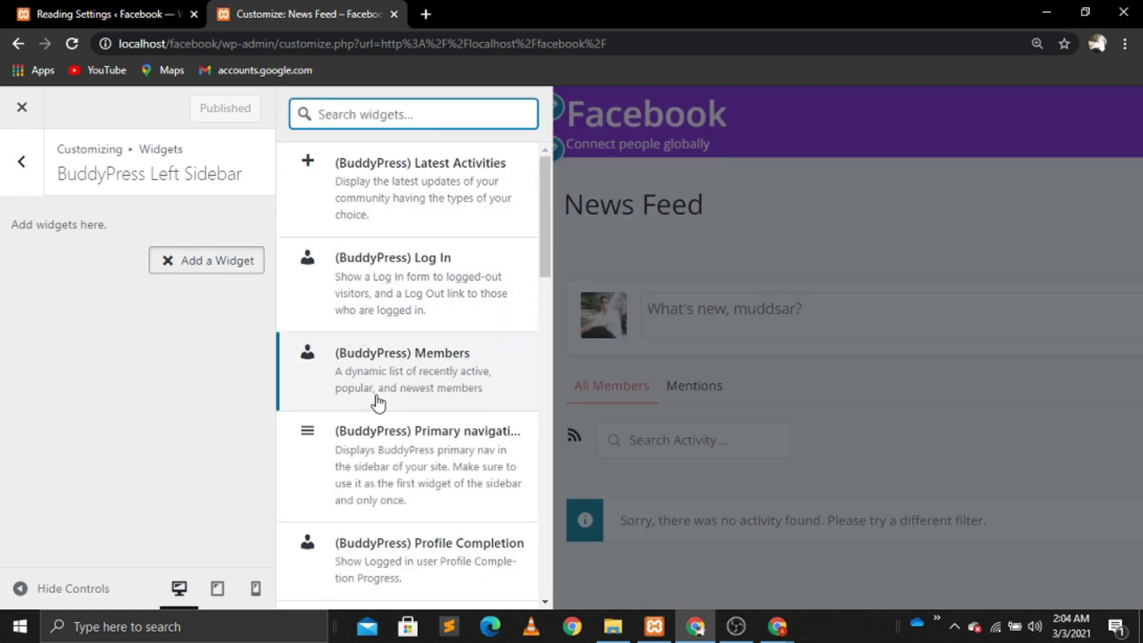
click(309, 437)
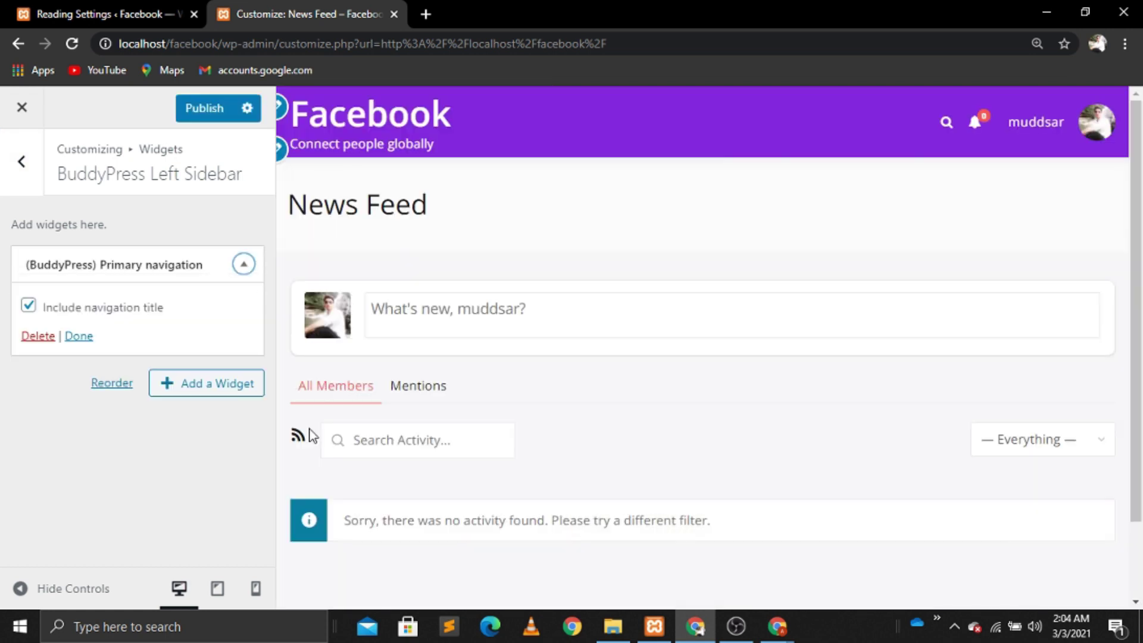
click(30, 309)
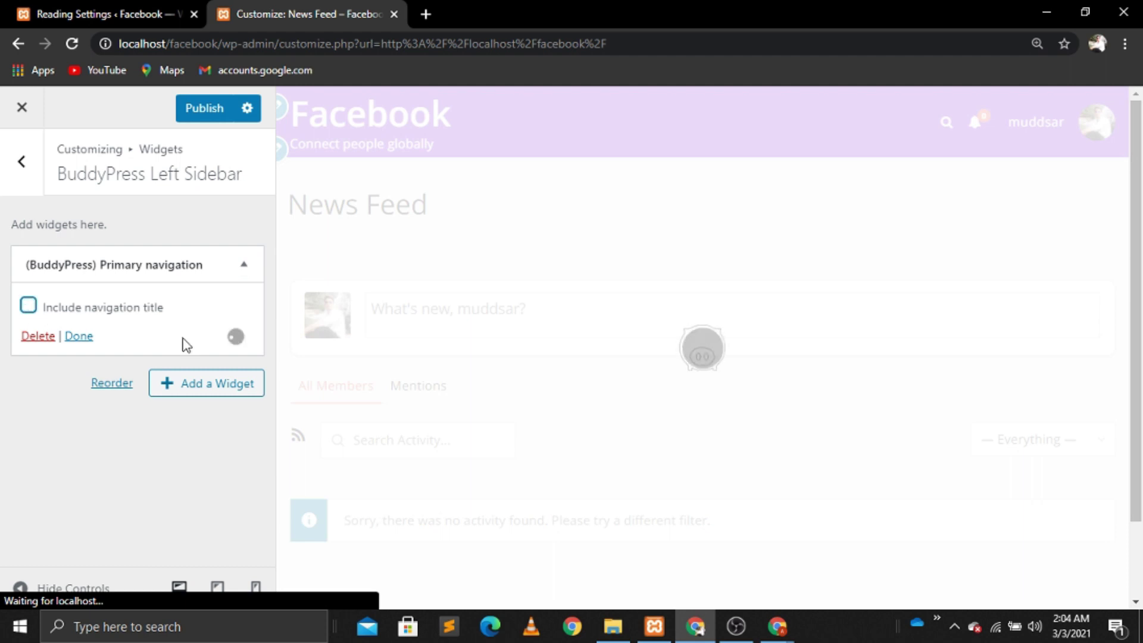
Step: Add a Profile Completion widget set to hide at 100% progress
click(205, 321)
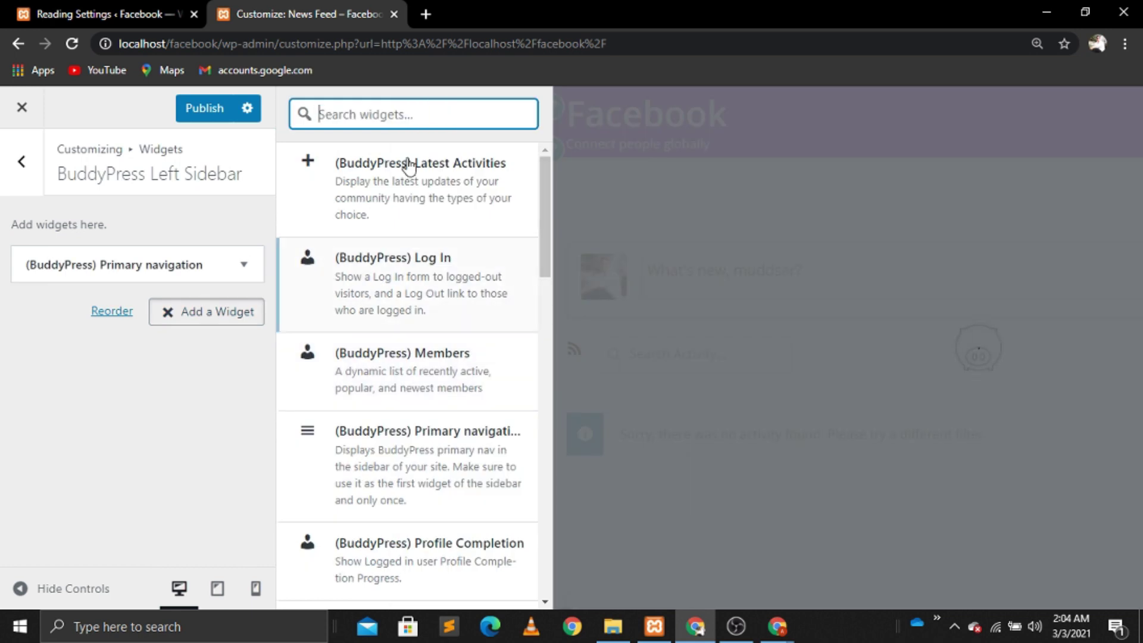
drag(544, 321, 544, 356)
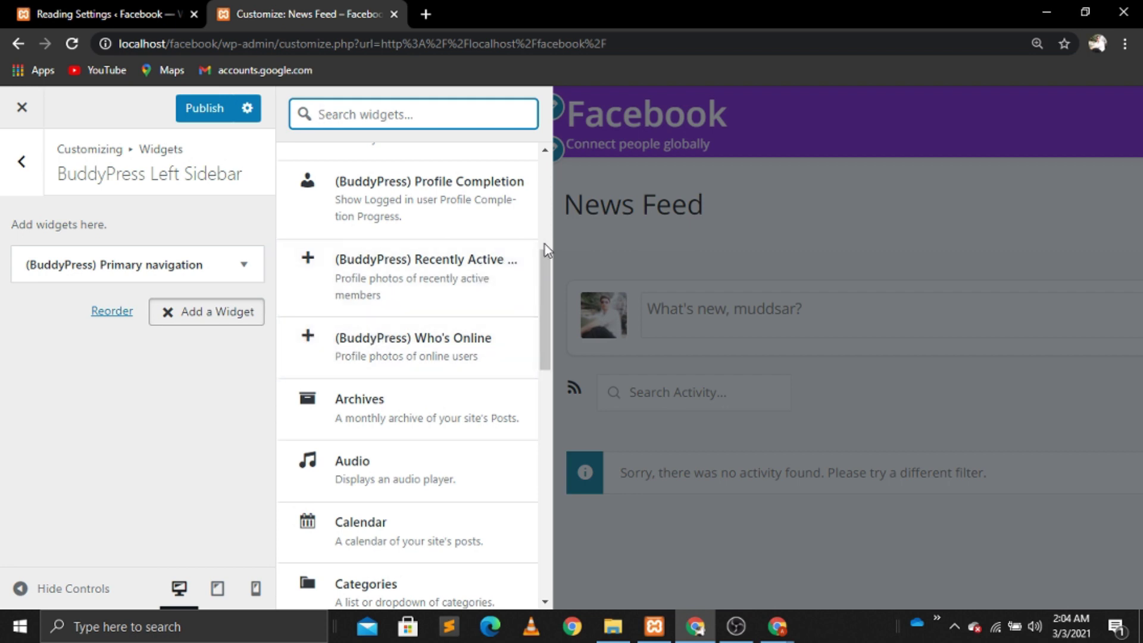
click(310, 188)
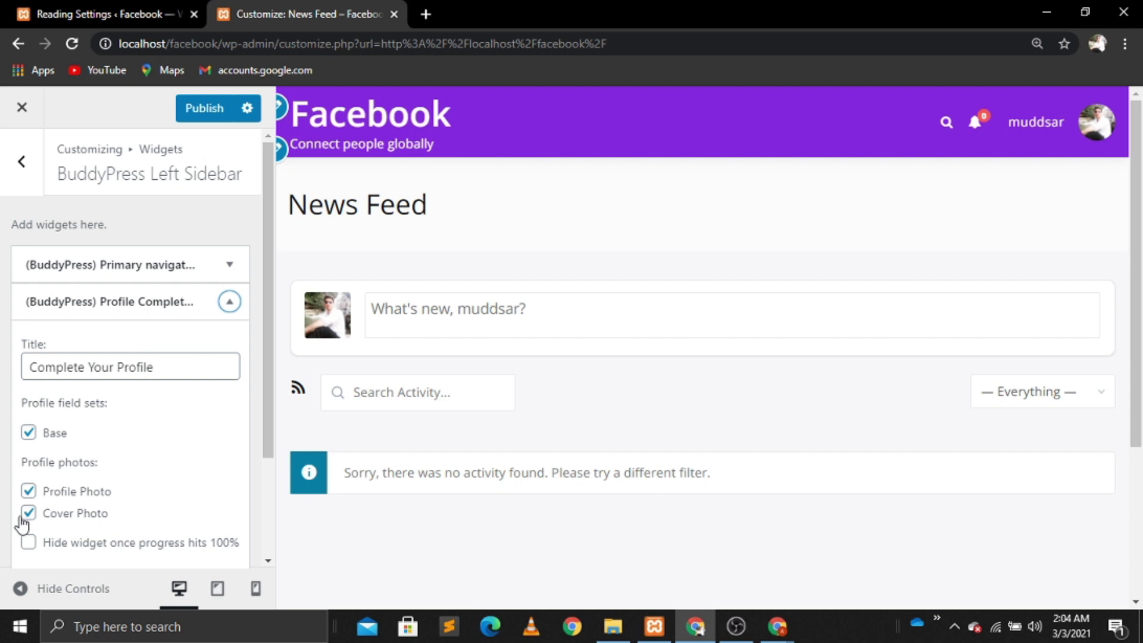
click(30, 543)
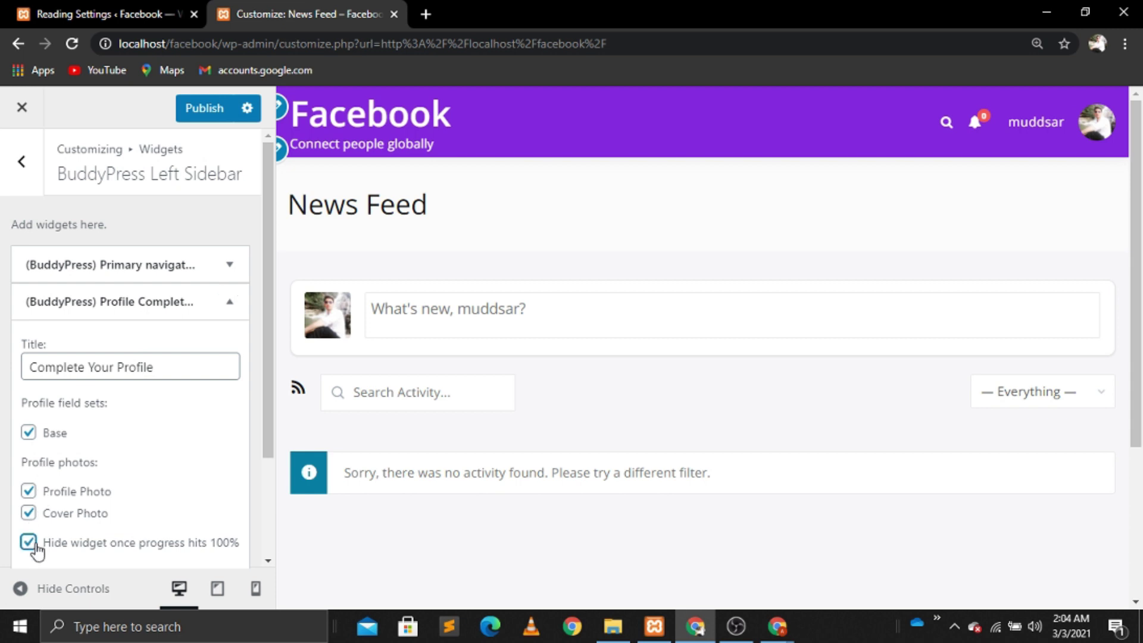
click(235, 307)
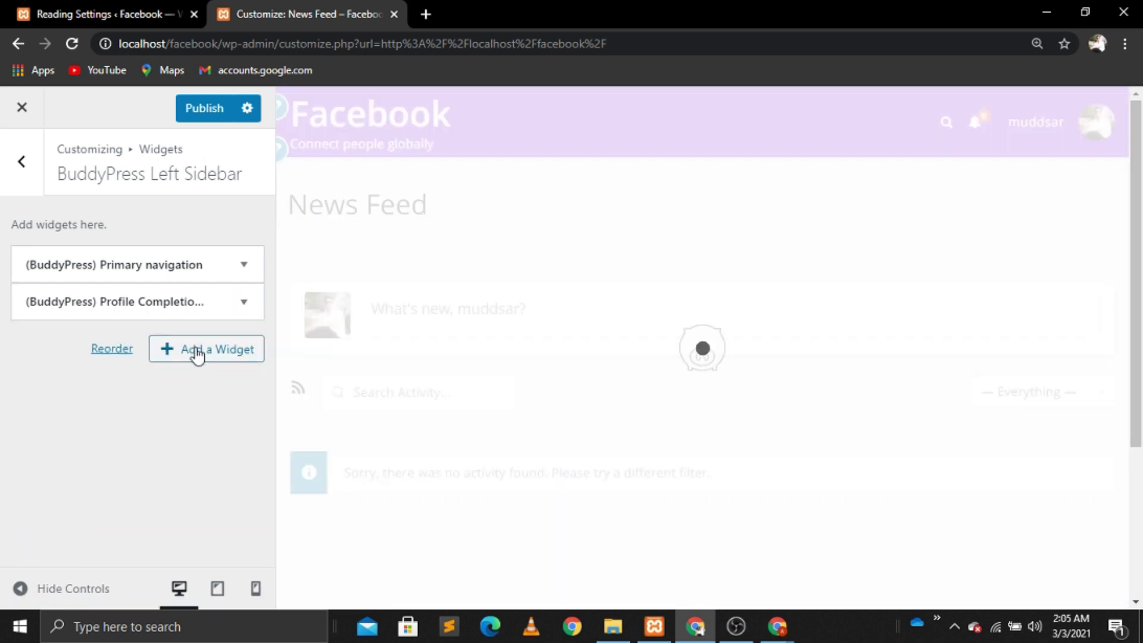
Step: Add a Who's Online widget, publish the sidebar, and return to widget areas
click(194, 350)
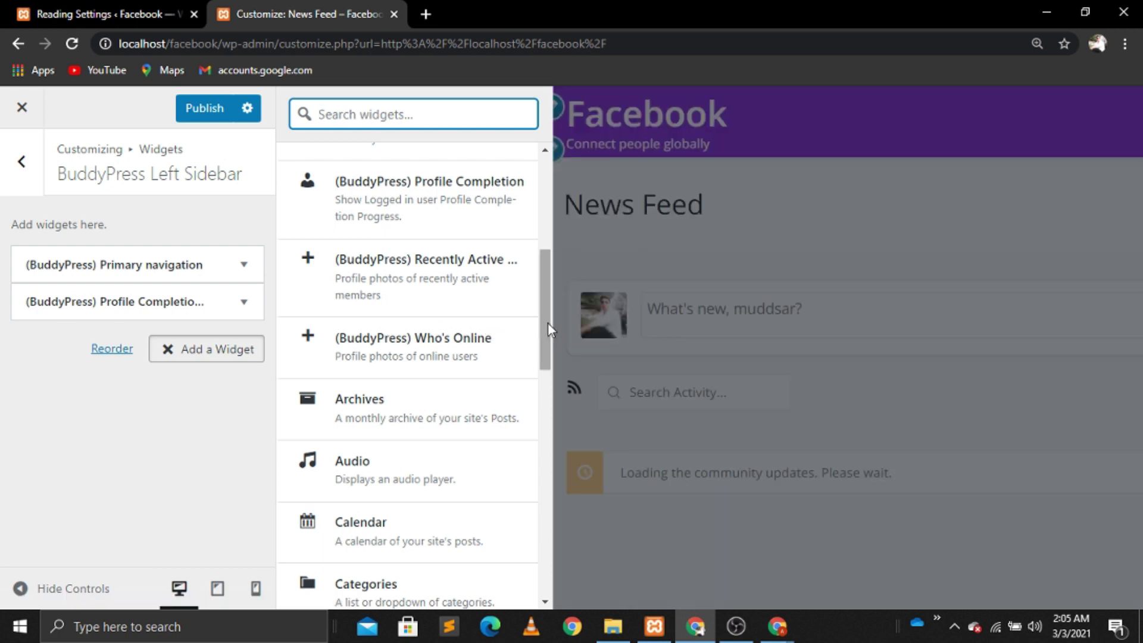
click(314, 340)
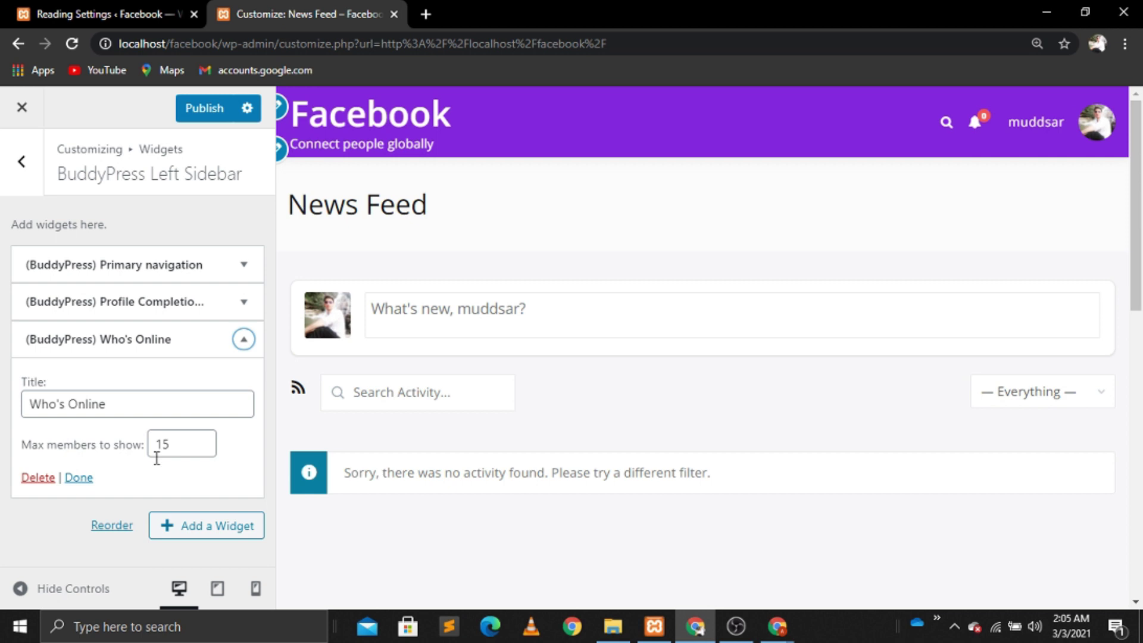
click(243, 341)
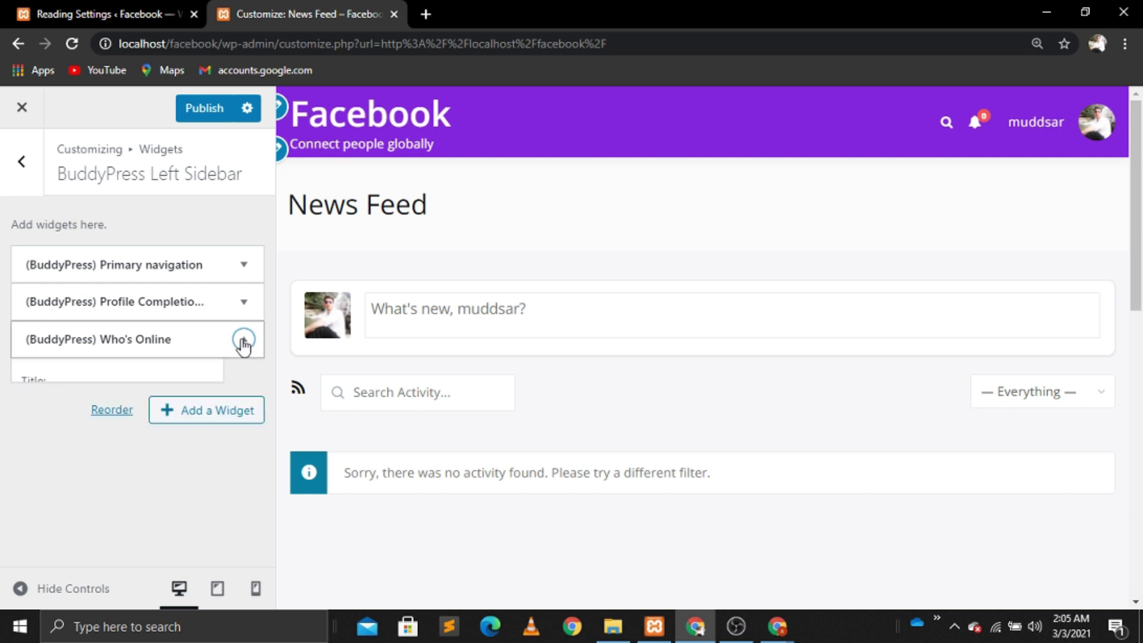
click(210, 109)
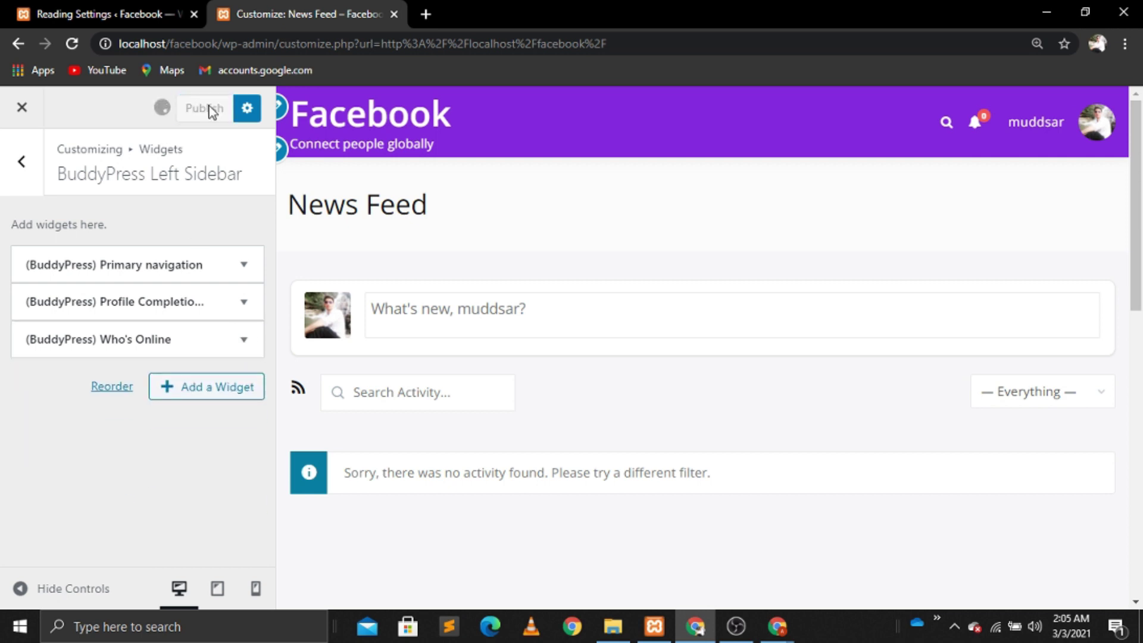
click(25, 167)
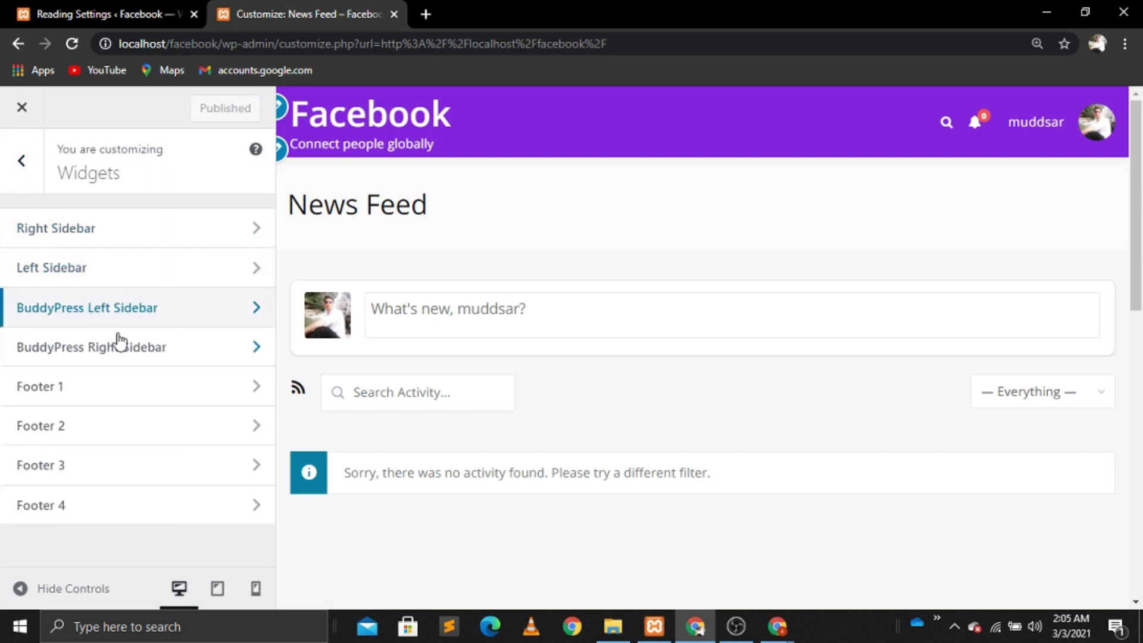
Step: Add a BuddyPress Members widget to the Right Sidebar with a linked title and 10 members max
click(135, 351)
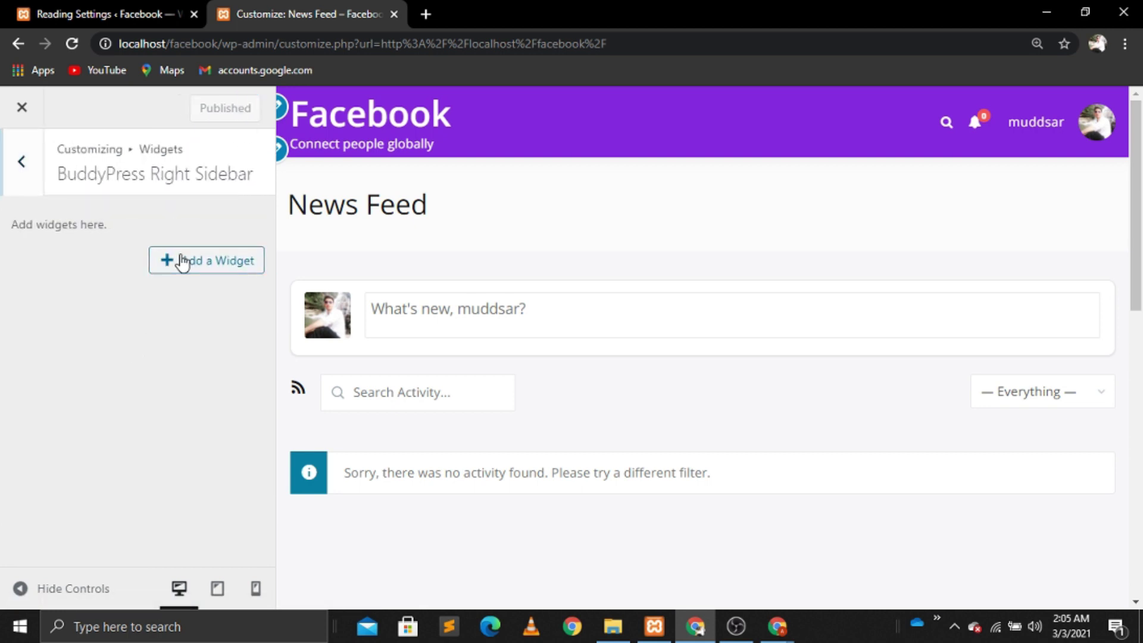
click(181, 260)
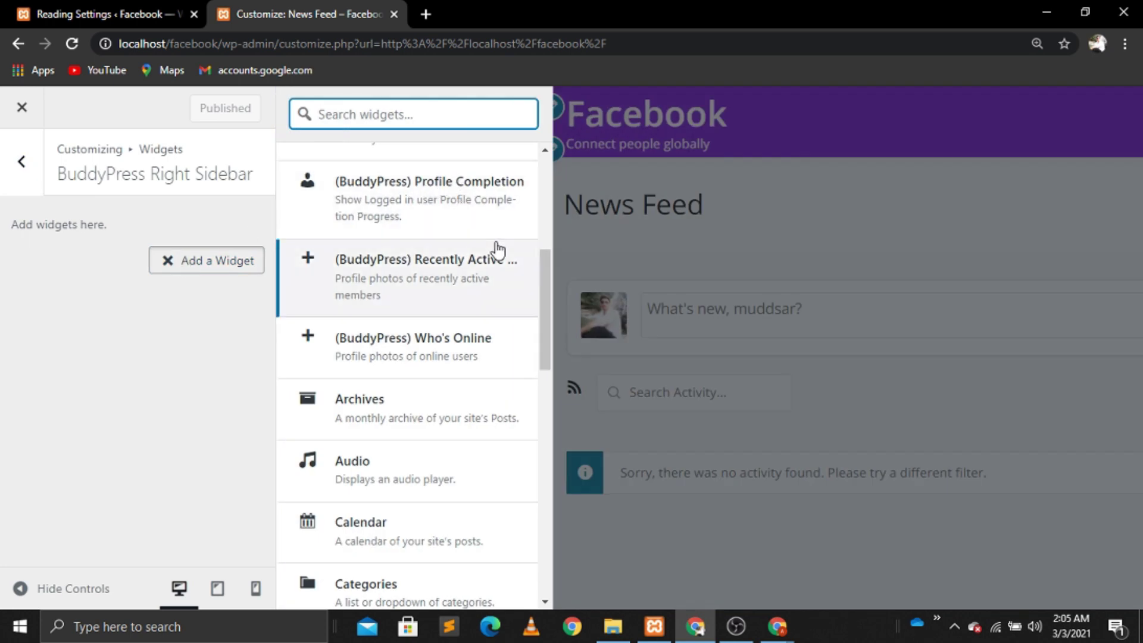
drag(545, 322, 548, 251)
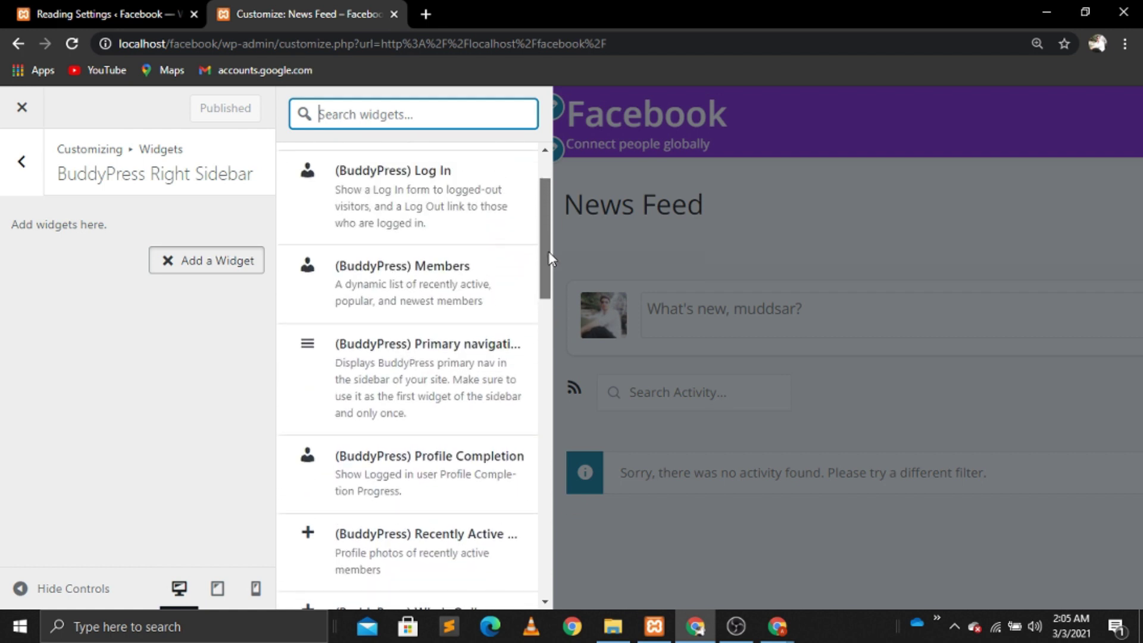
click(309, 271)
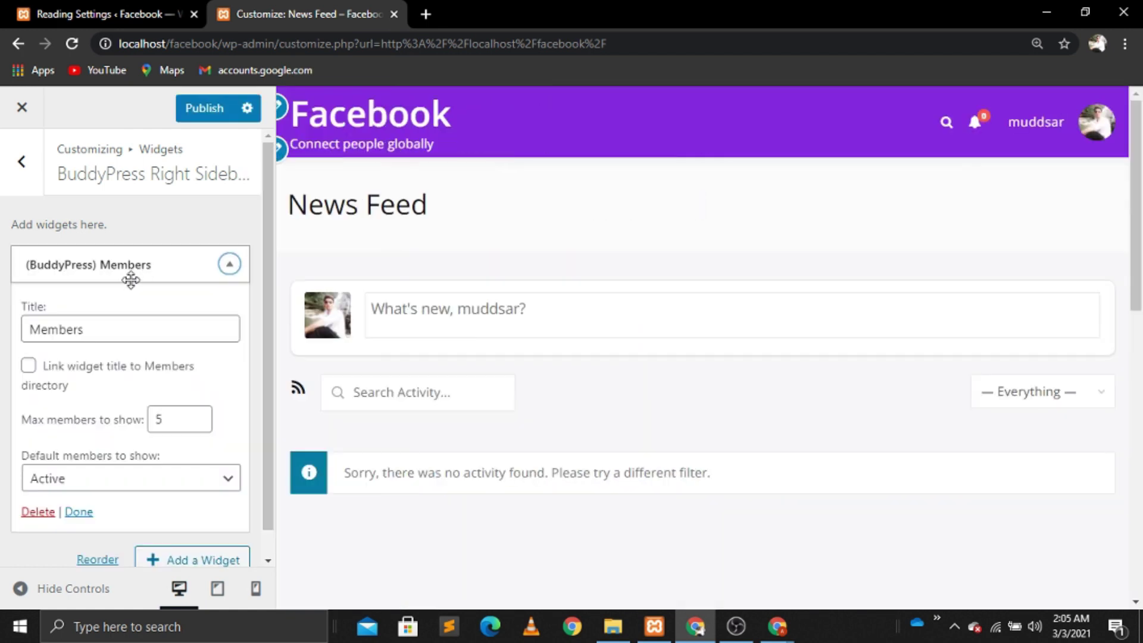
click(28, 373)
click(198, 419)
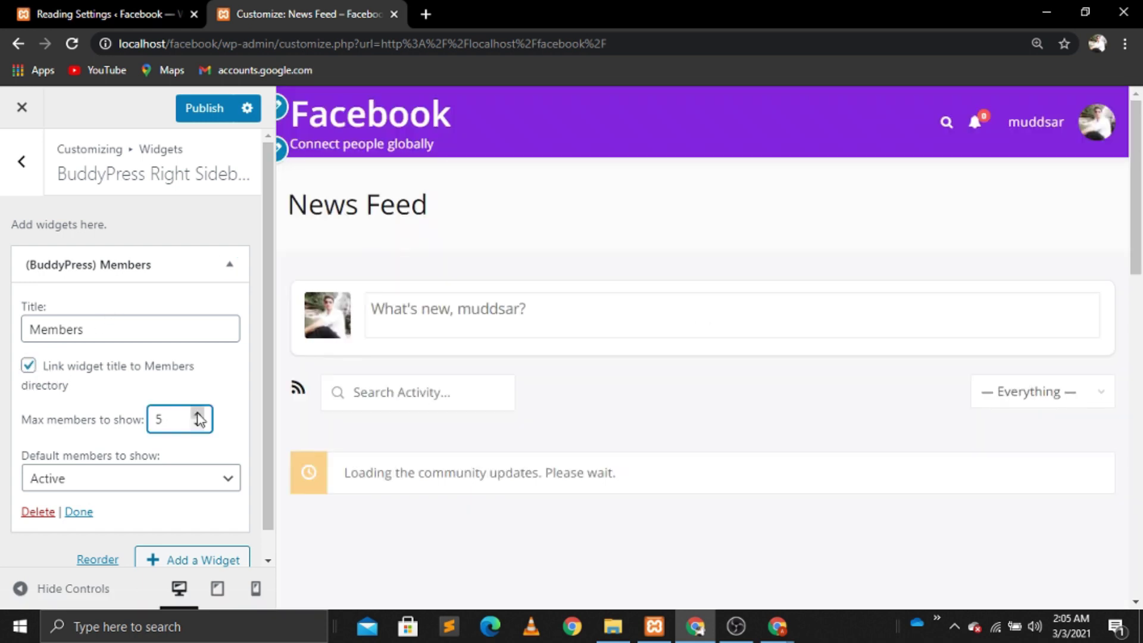
click(198, 416)
click(198, 415)
click(198, 416)
click(198, 416)
click(199, 416)
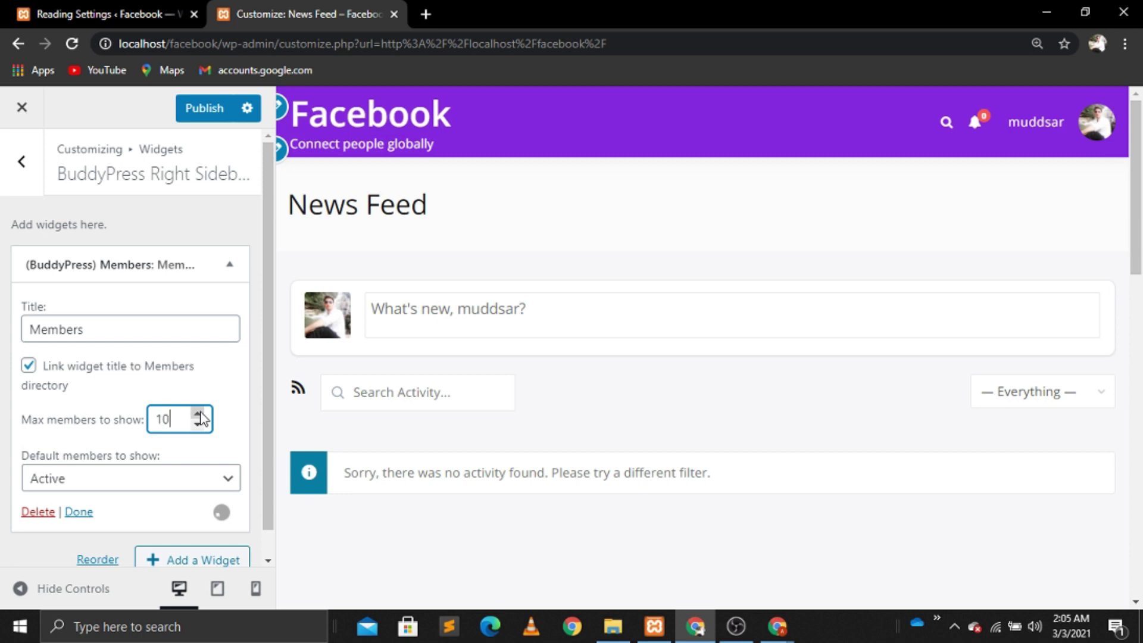
click(216, 273)
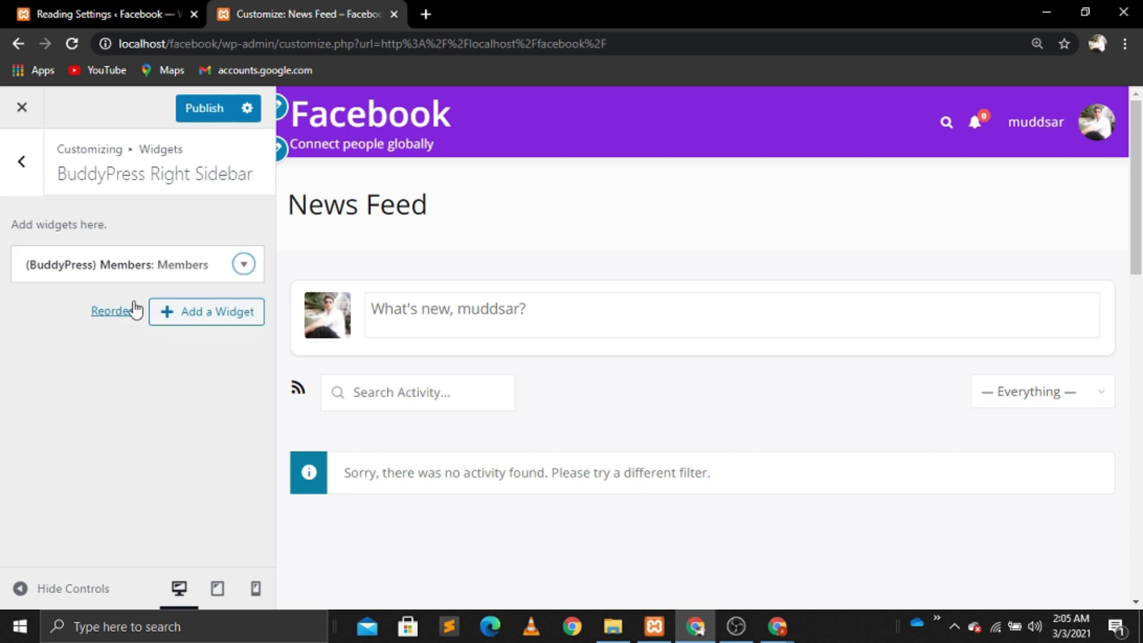
Step: Add a Recently Active Members widget titled 'New Members', publish, and return to widget areas
click(167, 316)
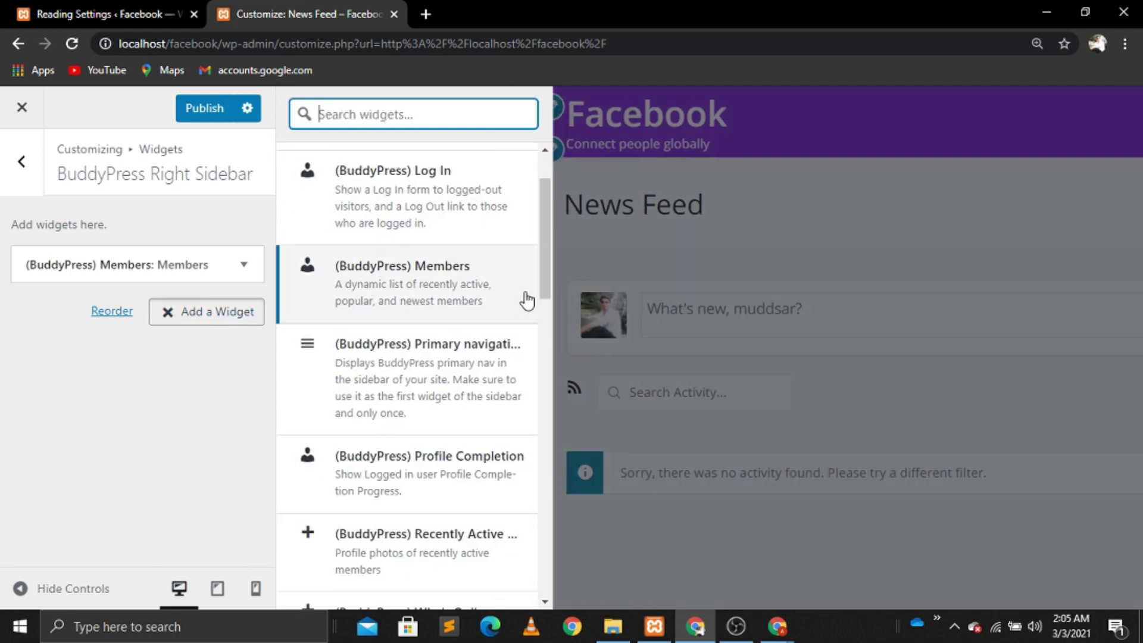
drag(544, 278, 541, 350)
click(310, 257)
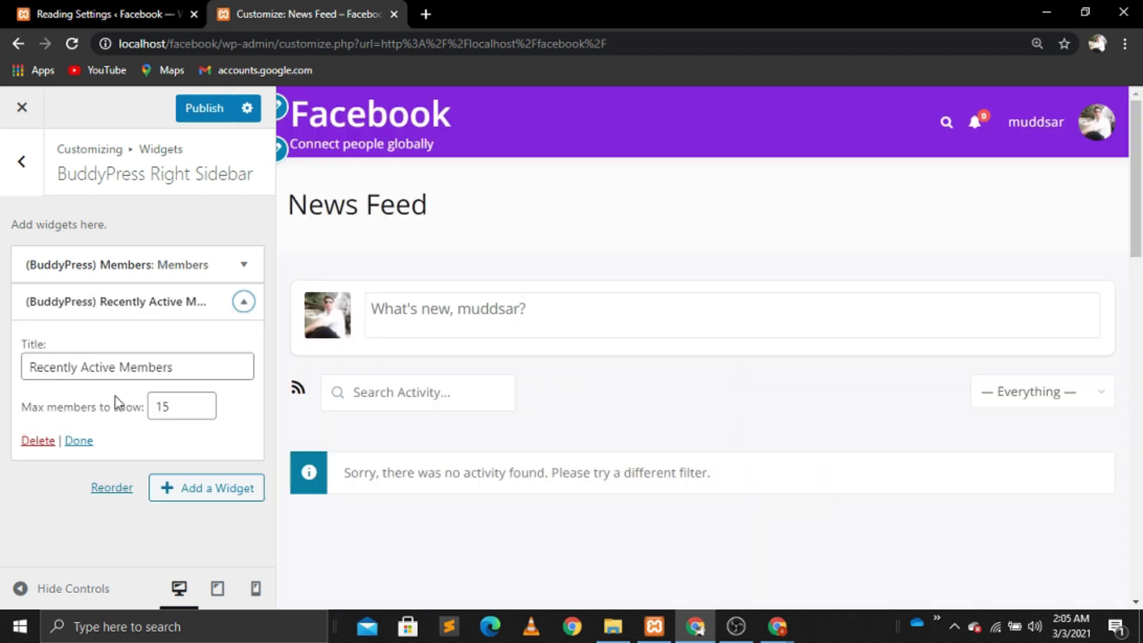
click(115, 367)
key(BackSpace)
key(BackSpace)
key(BackSpace)
key(BackSpace)
key(BackSpace)
key(BackSpace)
key(BackSpace)
key(BackSpace)
key(BackSpace)
key(BackSpace)
key(BackSpace)
key(BackSpace)
key(BackSpace)
key(BackSpace)
key(BackSpace)
key(BackSpace)
text(New)
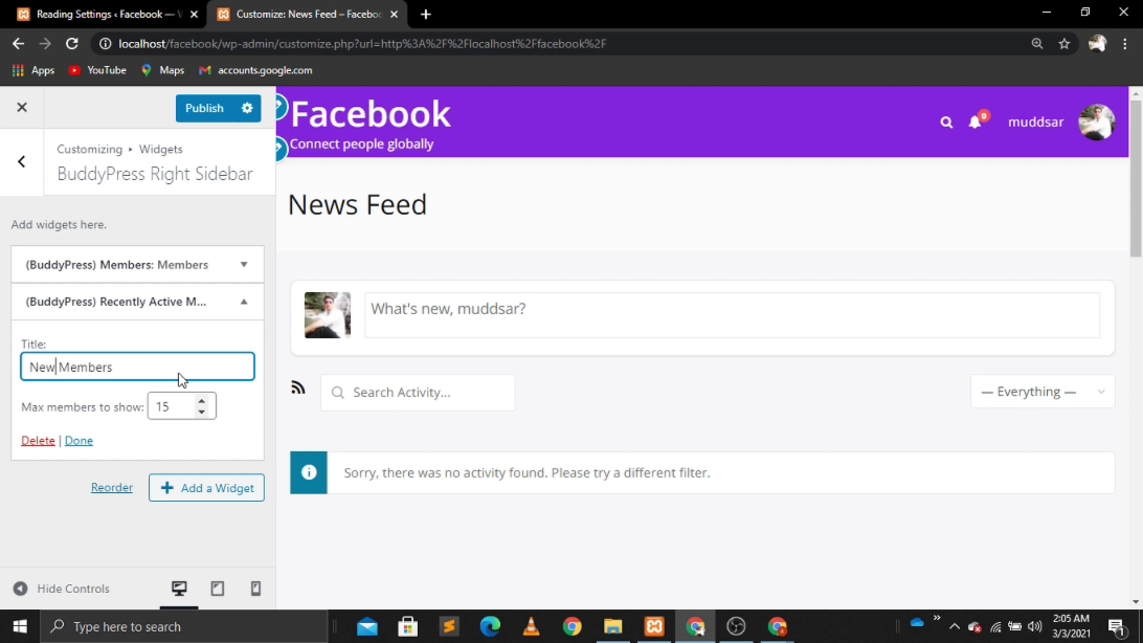
click(232, 316)
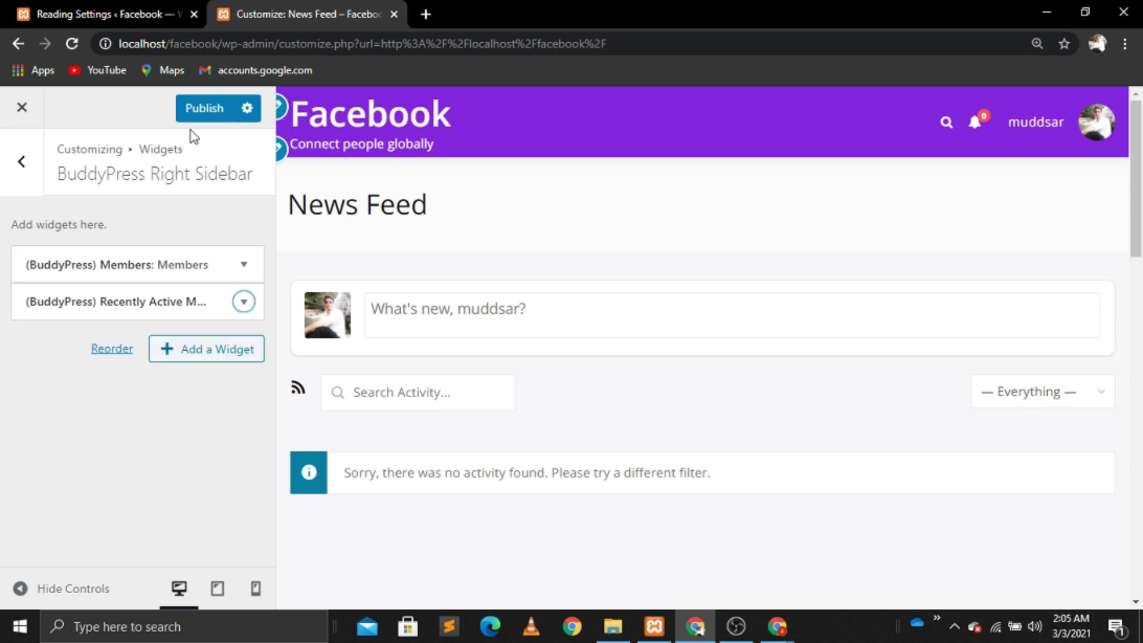
click(207, 109)
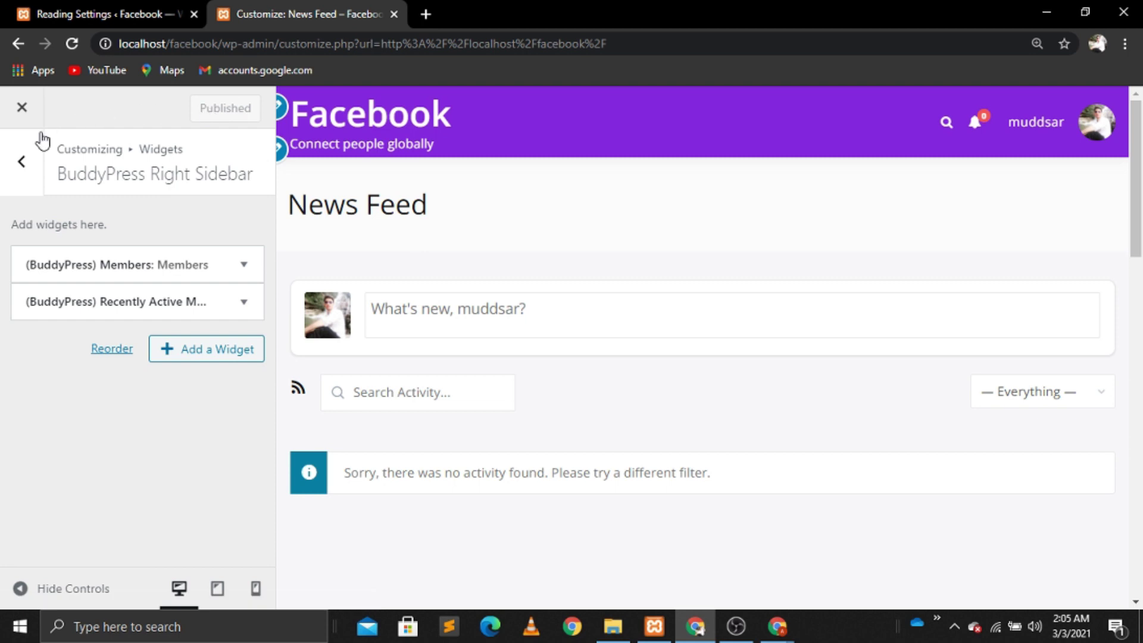
click(26, 167)
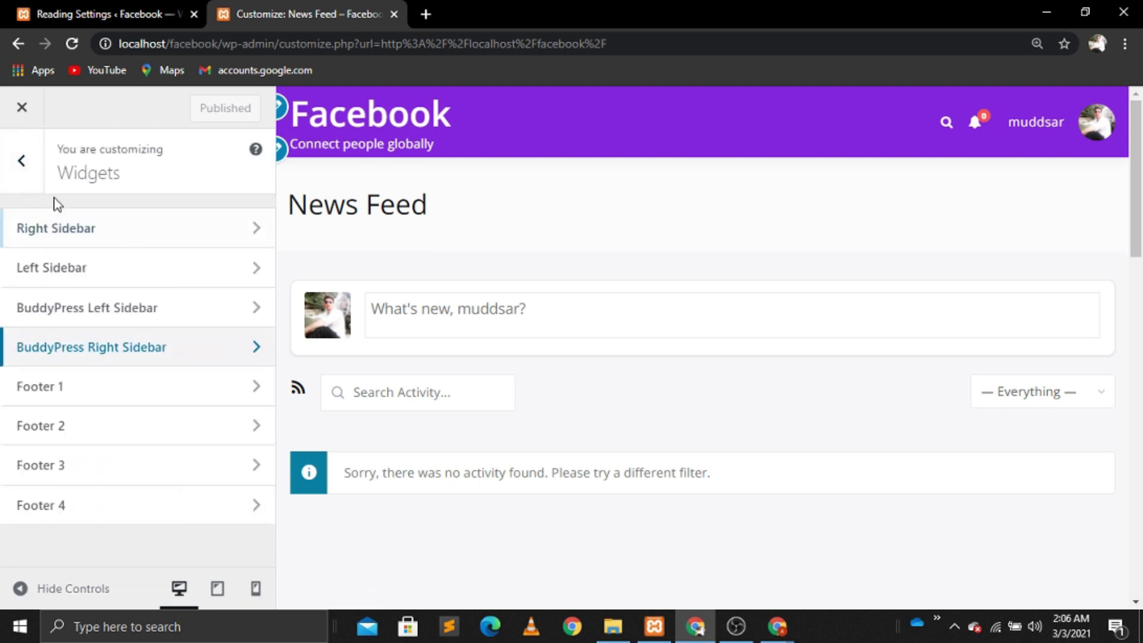
Step: Open Additional CSS with its help text hidden and inspect the News Feed heading
click(27, 171)
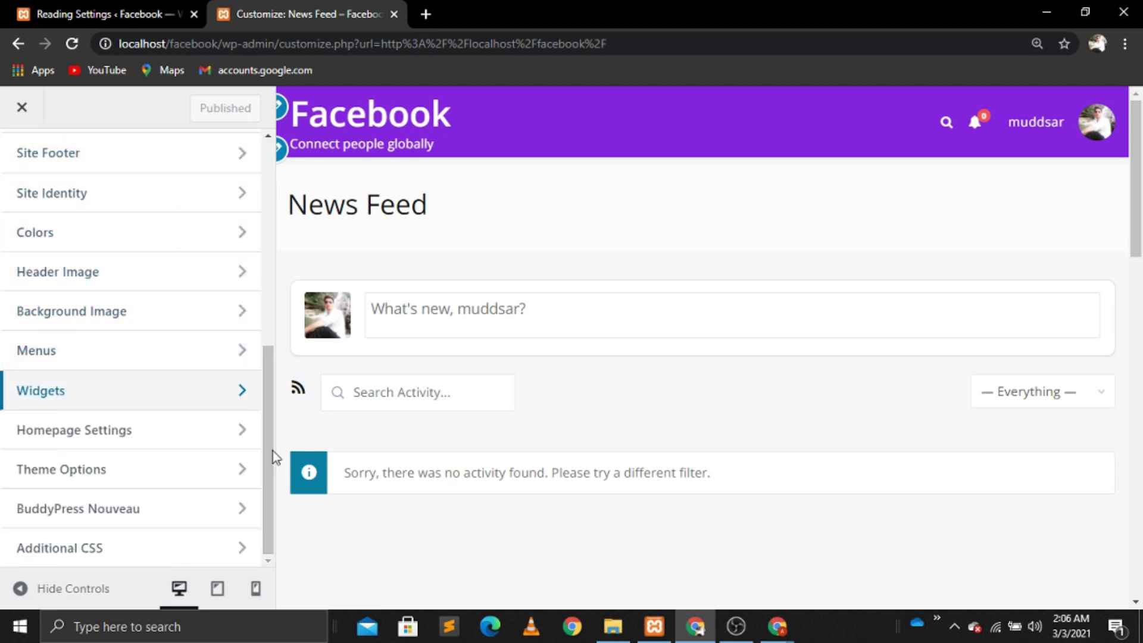
click(241, 547)
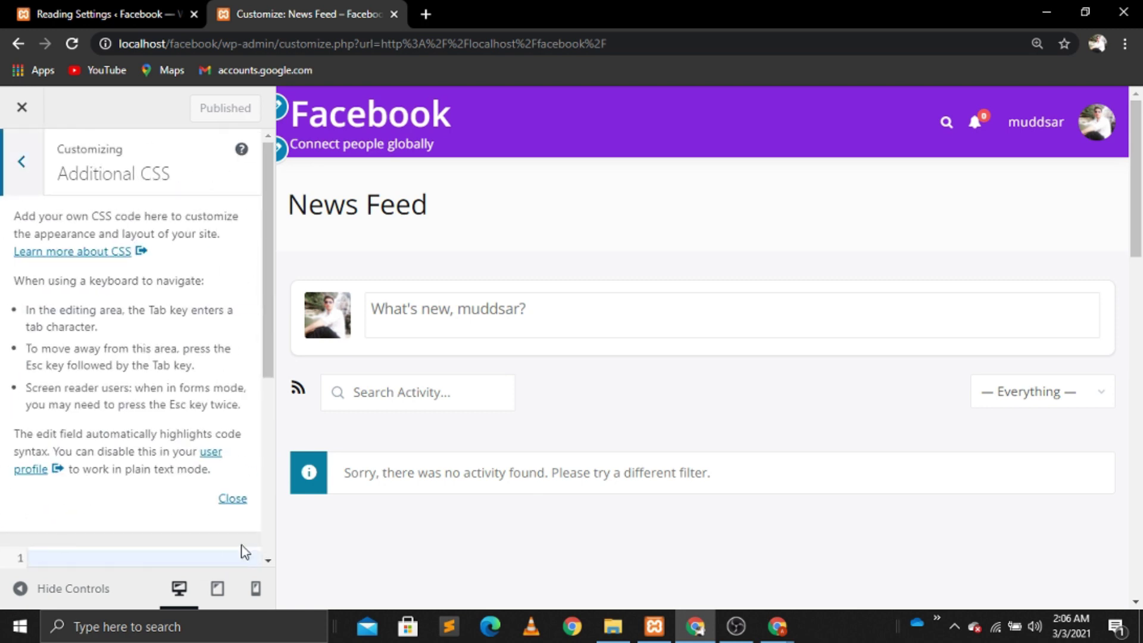
click(228, 500)
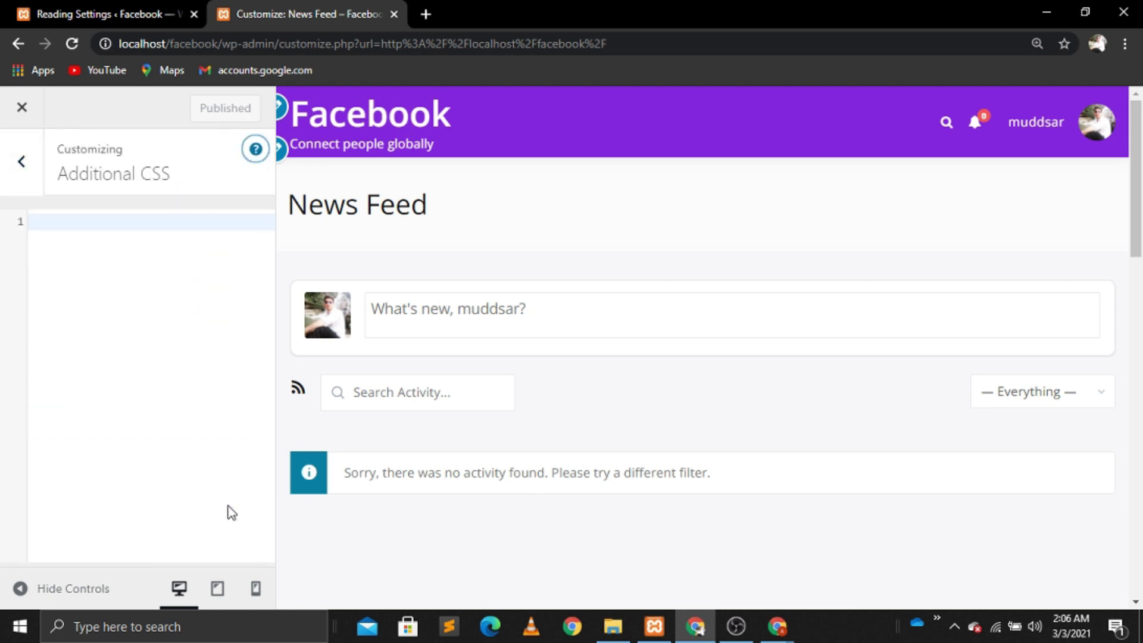
click(356, 205)
right_click(355, 205)
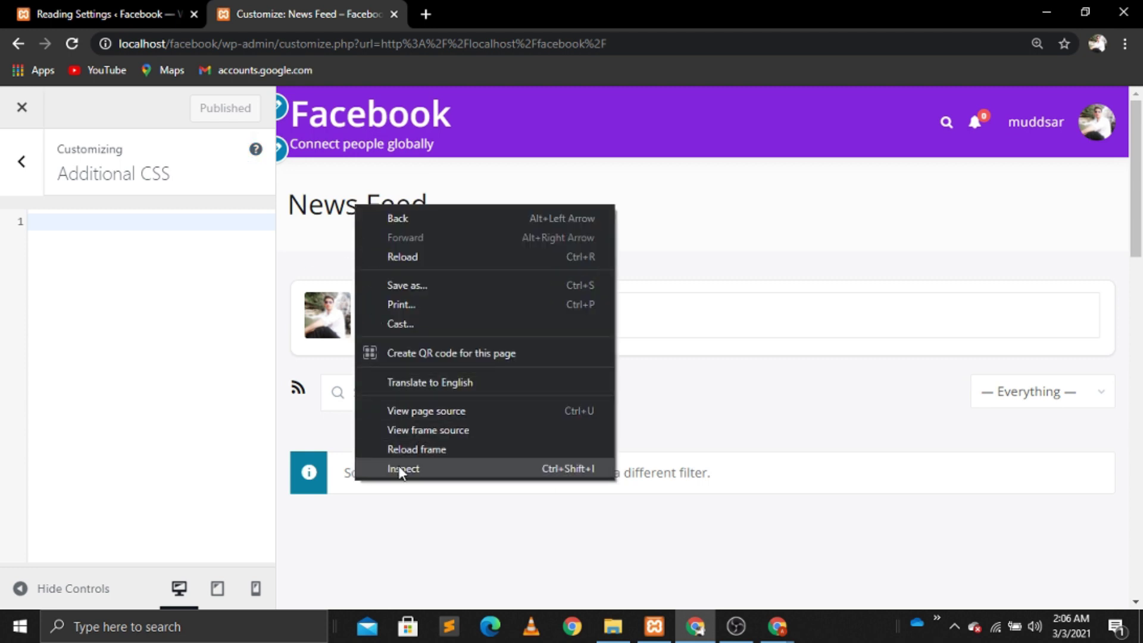
Step: Write the CSS rule .entry-title { display:none; } to hide the page title
click(62, 228)
text(.en)
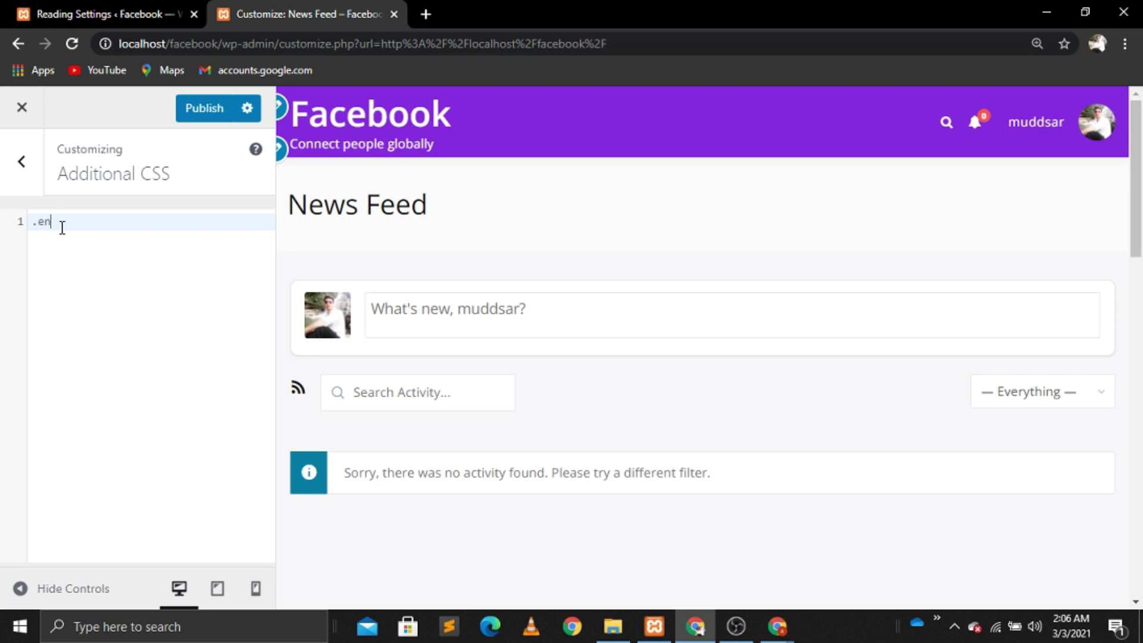
text(try-title{)
key(Return)
text(dis)
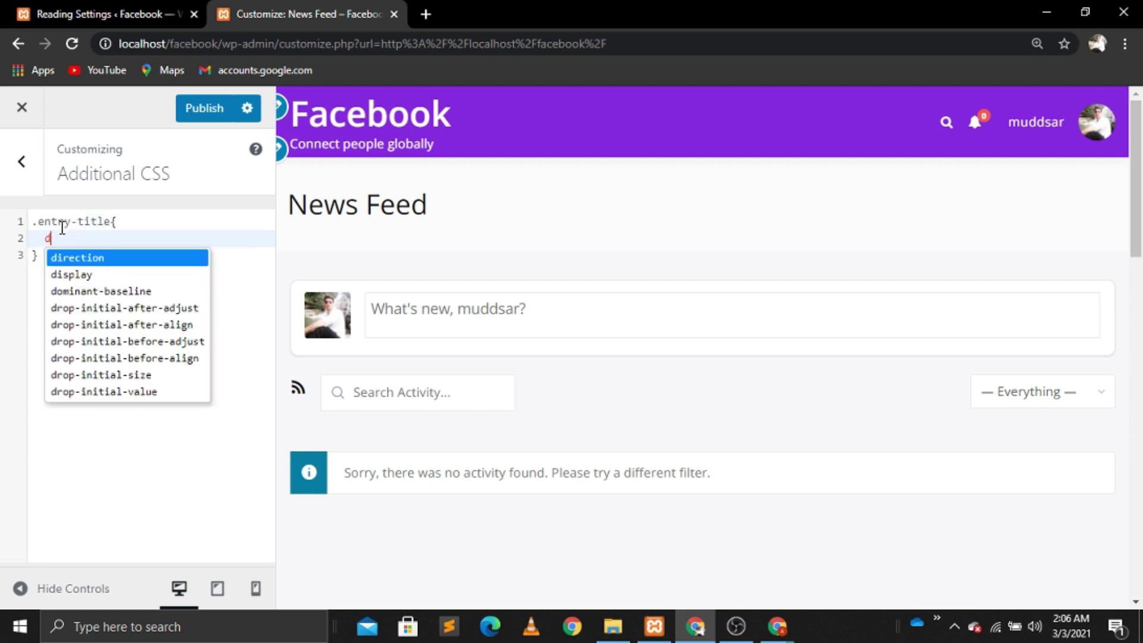
key(Return)
text(:no)
key(Down)
key(Down)
key(Down)
key(Down)
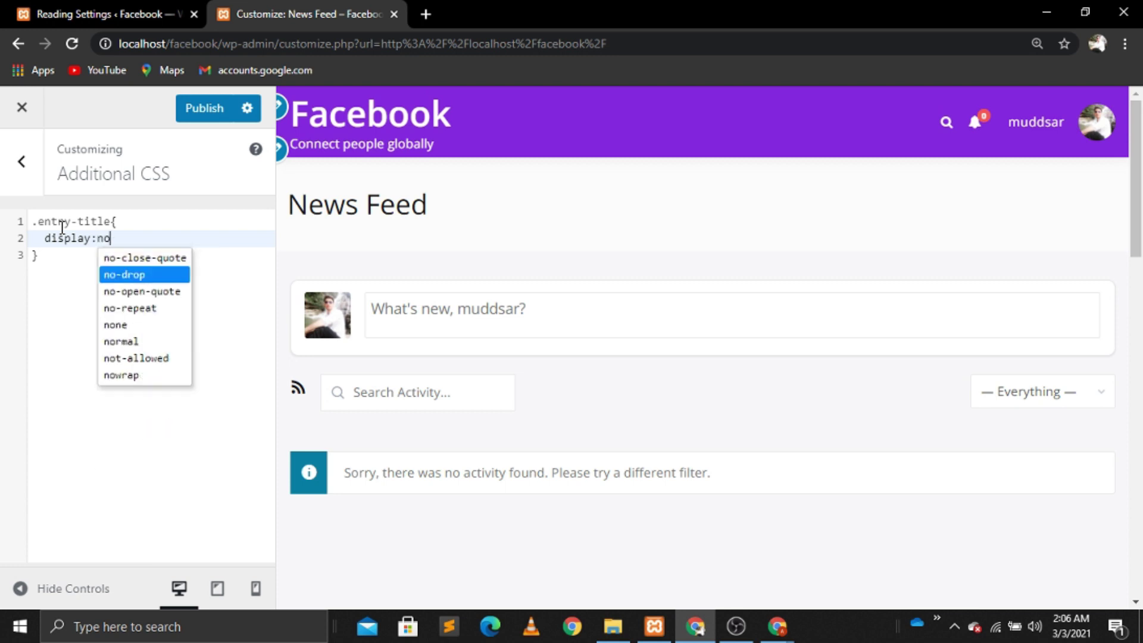
key(Return)
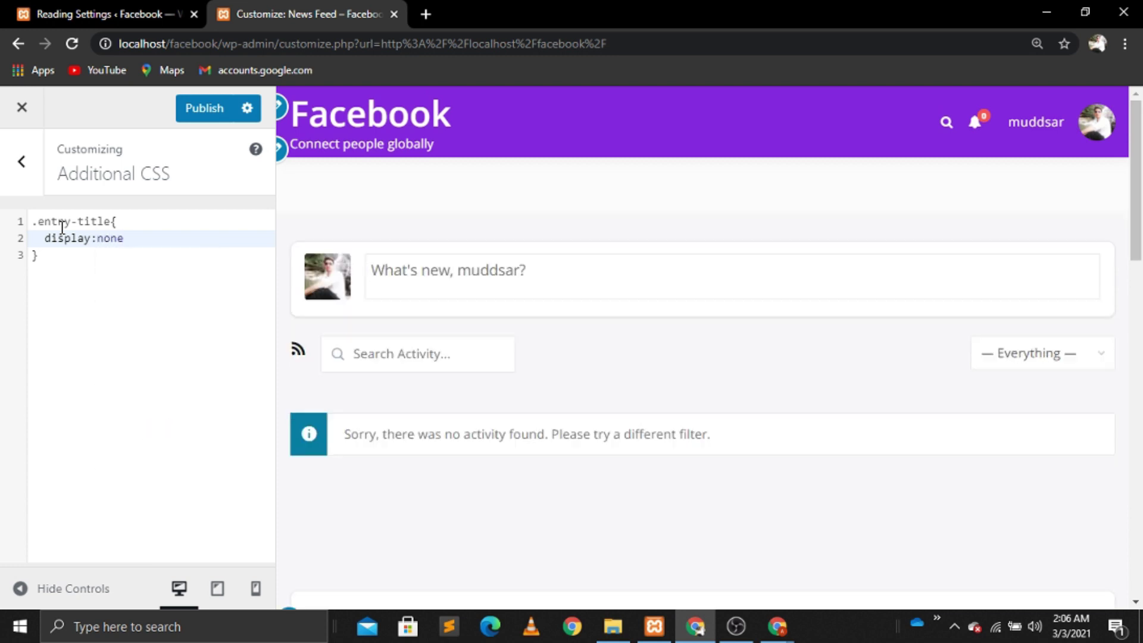
text(;)
key(Down)
key(Return)
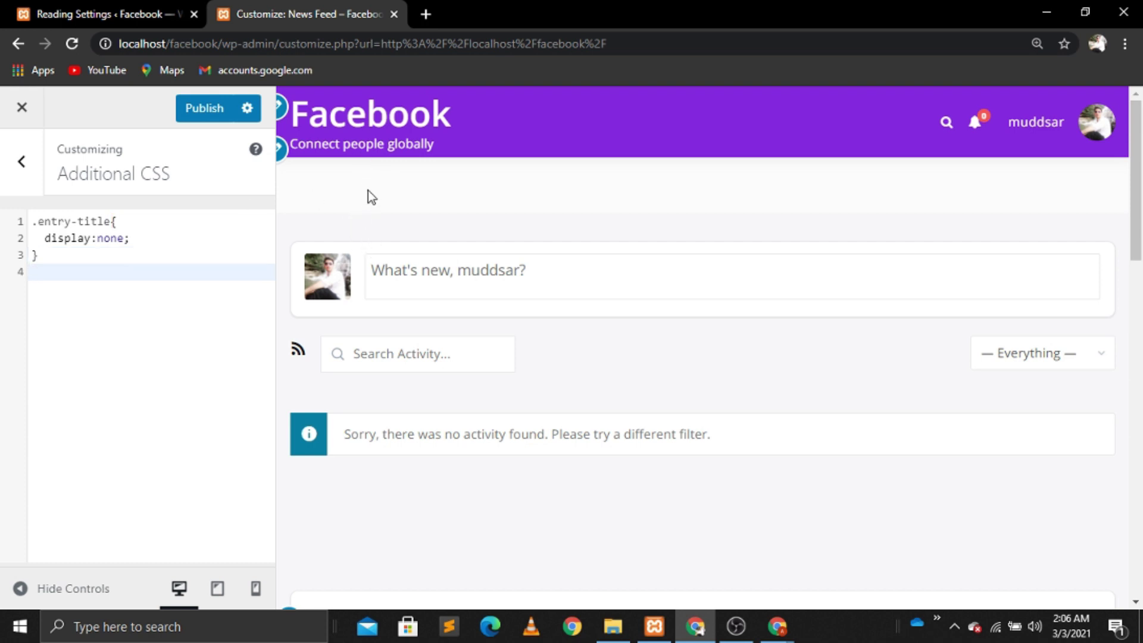
Step: Inspect the empty header area in DevTools to find the site-sub-header class
right_click(345, 198)
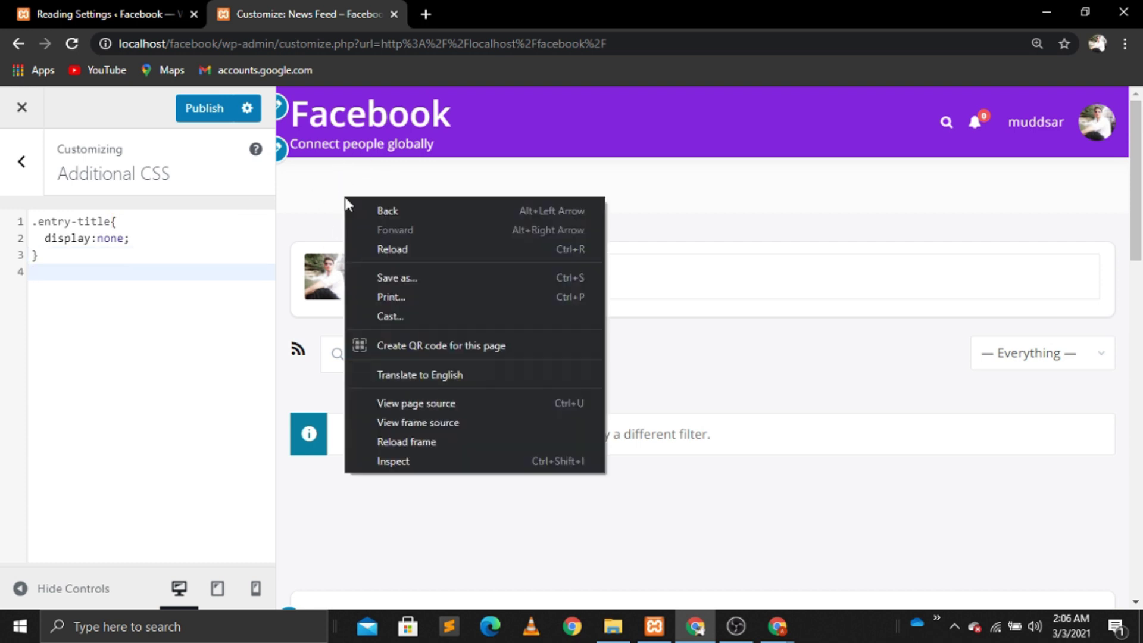
click(401, 463)
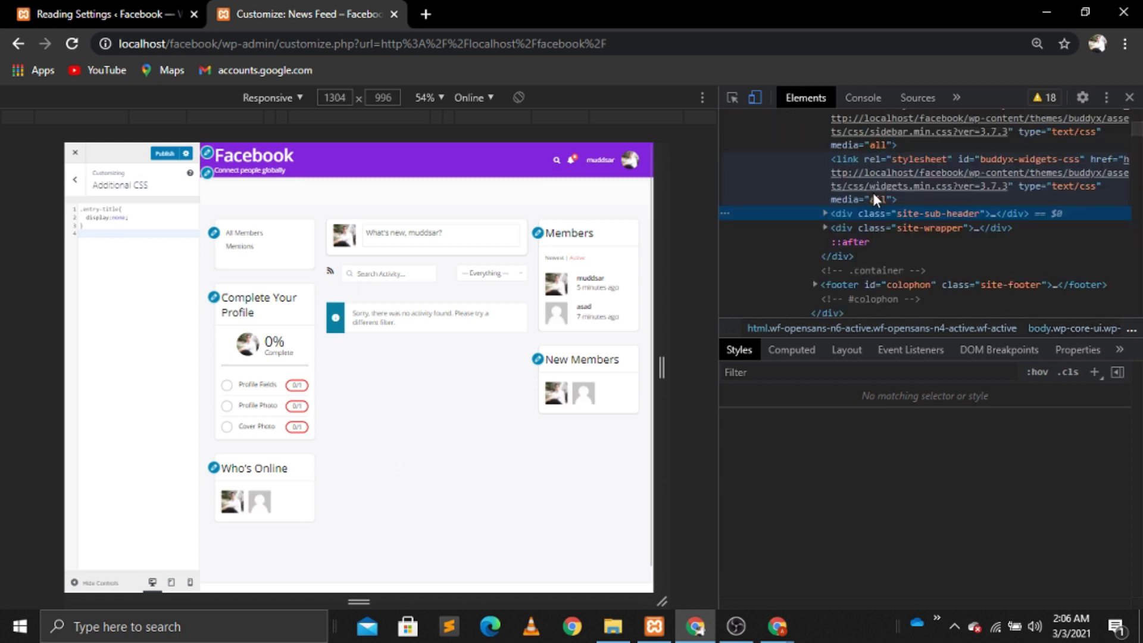
click(933, 213)
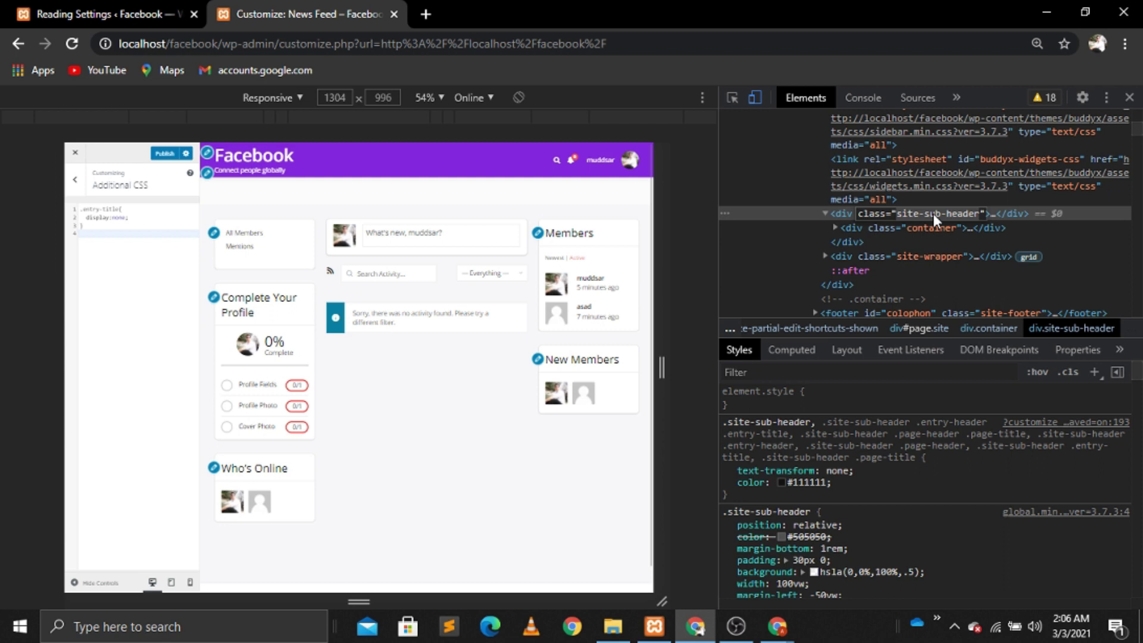
click(1130, 101)
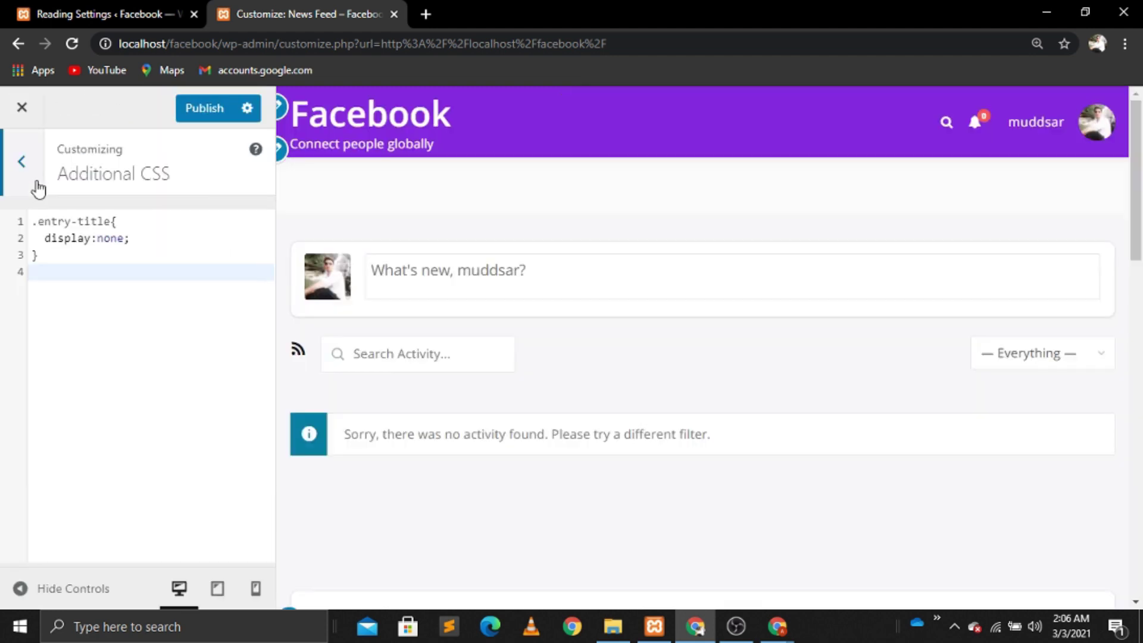
Step: Add a .site-sub-header rule with padding:0 in Additional CSS
click(54, 257)
click(44, 272)
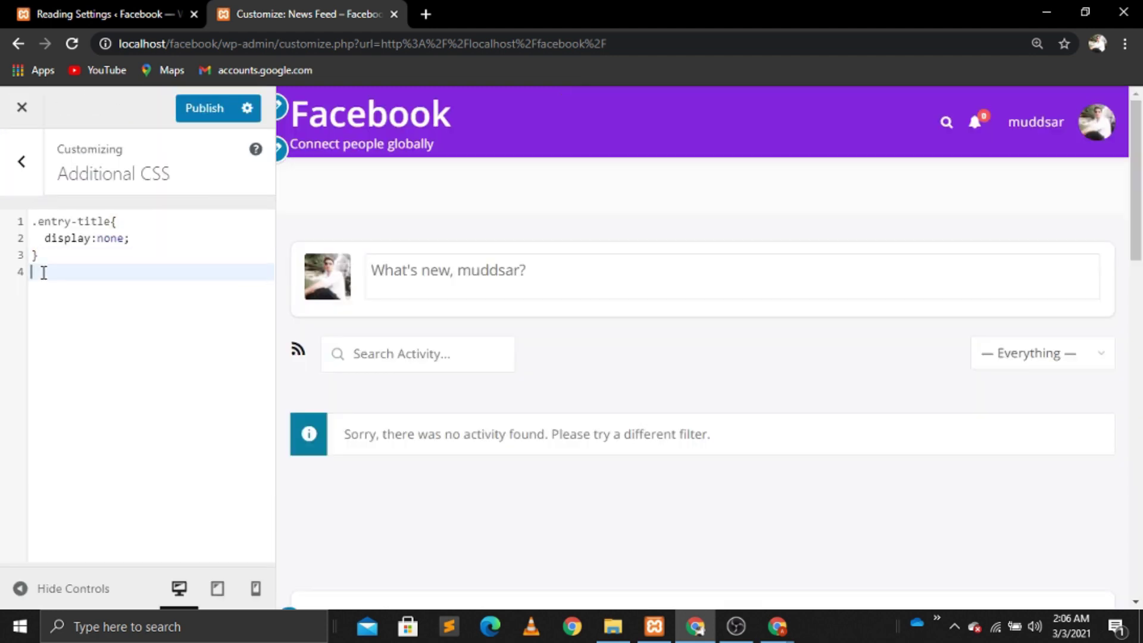
text(site-sub-header)
click(33, 272)
text(.)
text({)
key(Return)
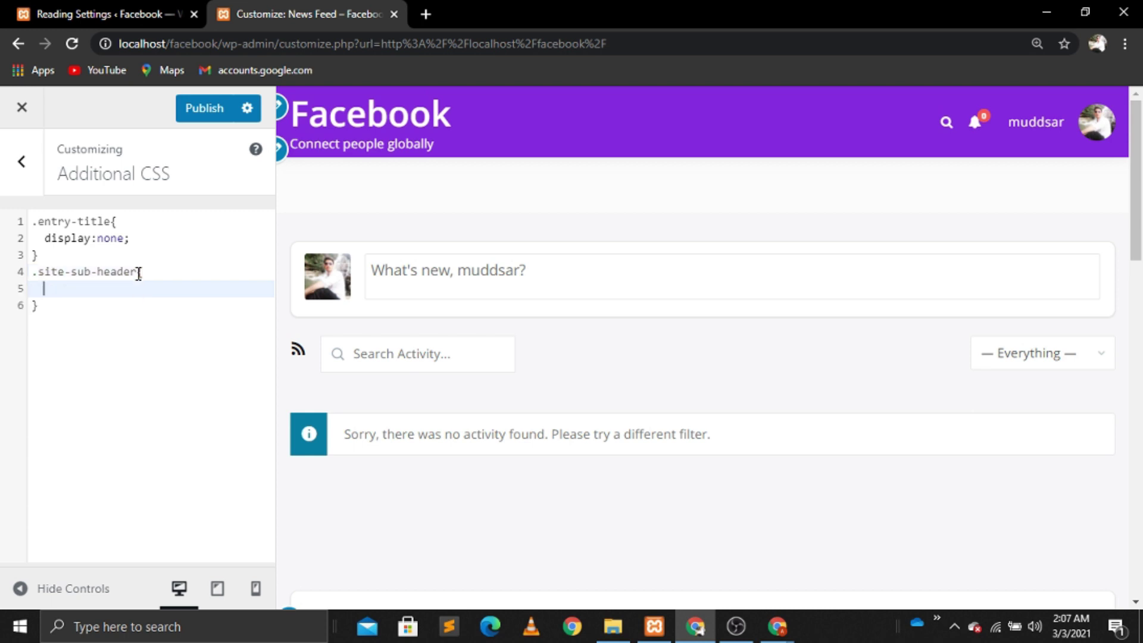
text(padding:0;)
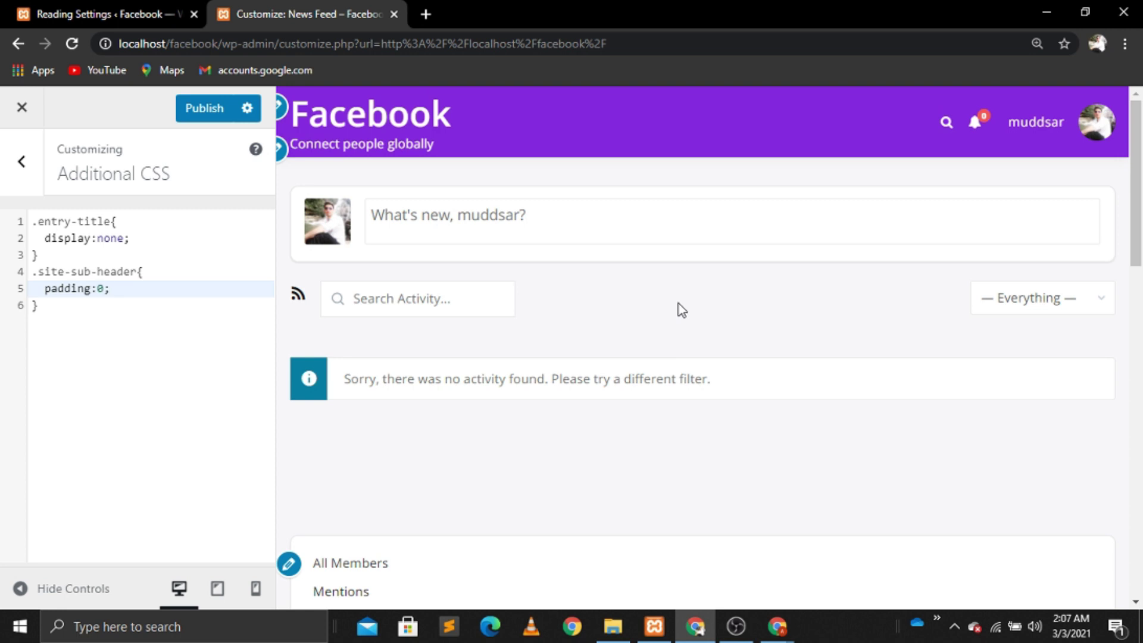
Step: Inspect the activity search/filter bar, copy its subnav-filters class names, and close DevTools
right_click(301, 276)
click(348, 539)
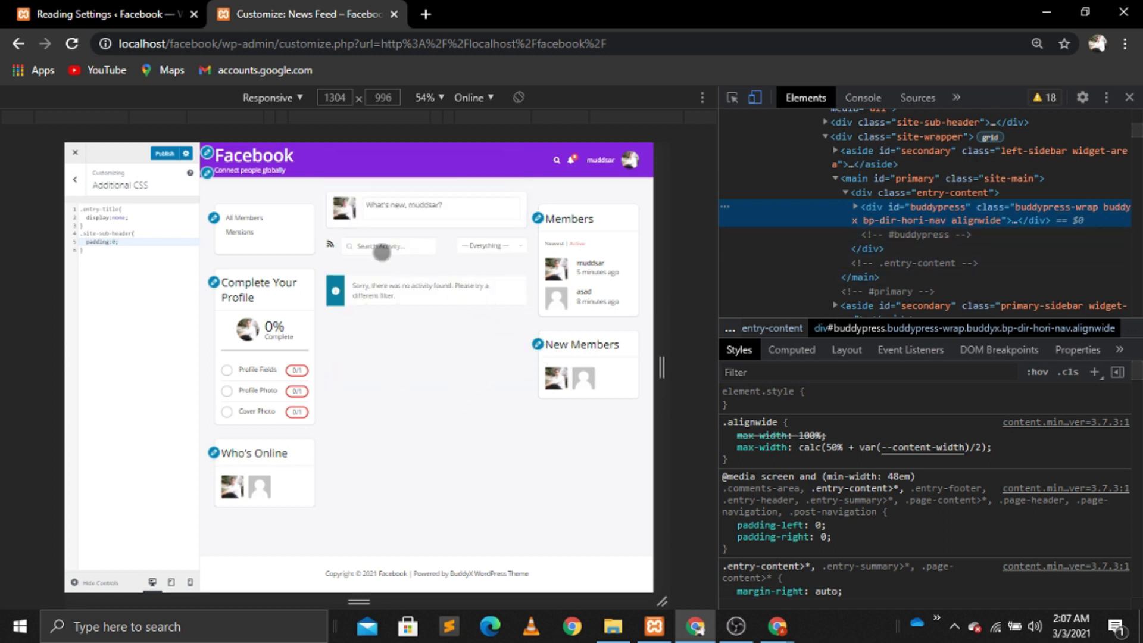
right_click(334, 235)
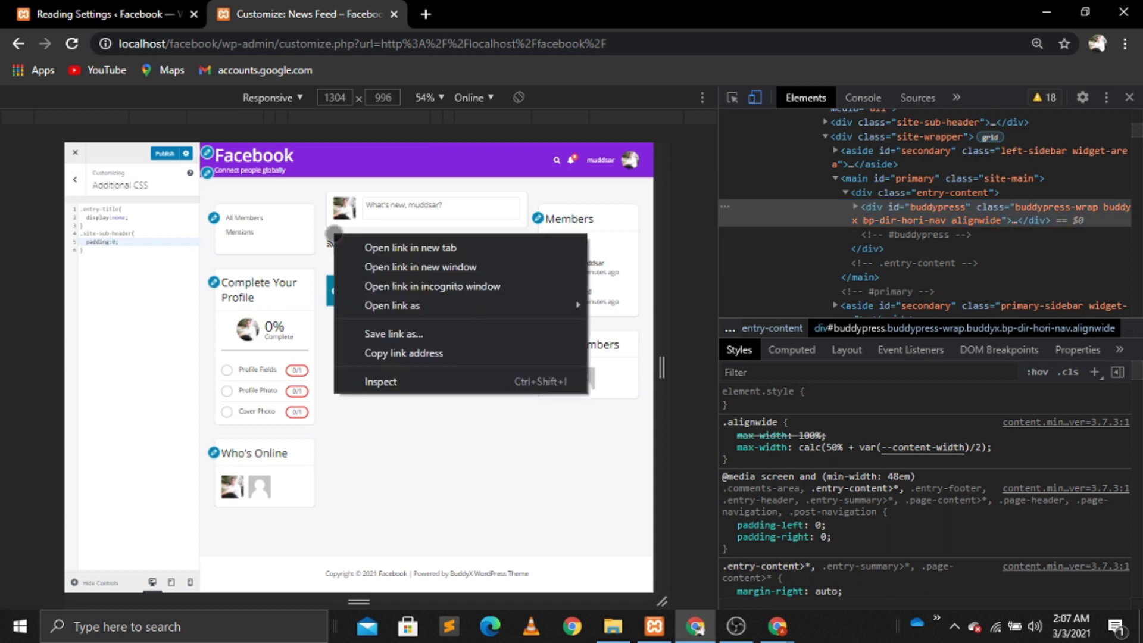
click(381, 383)
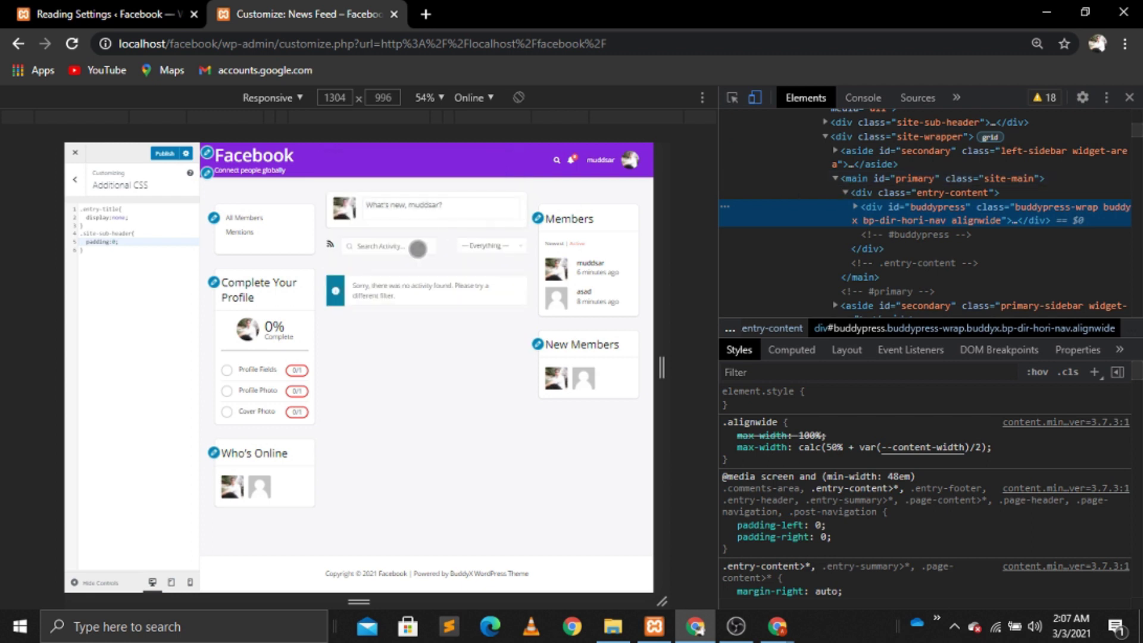
click(732, 98)
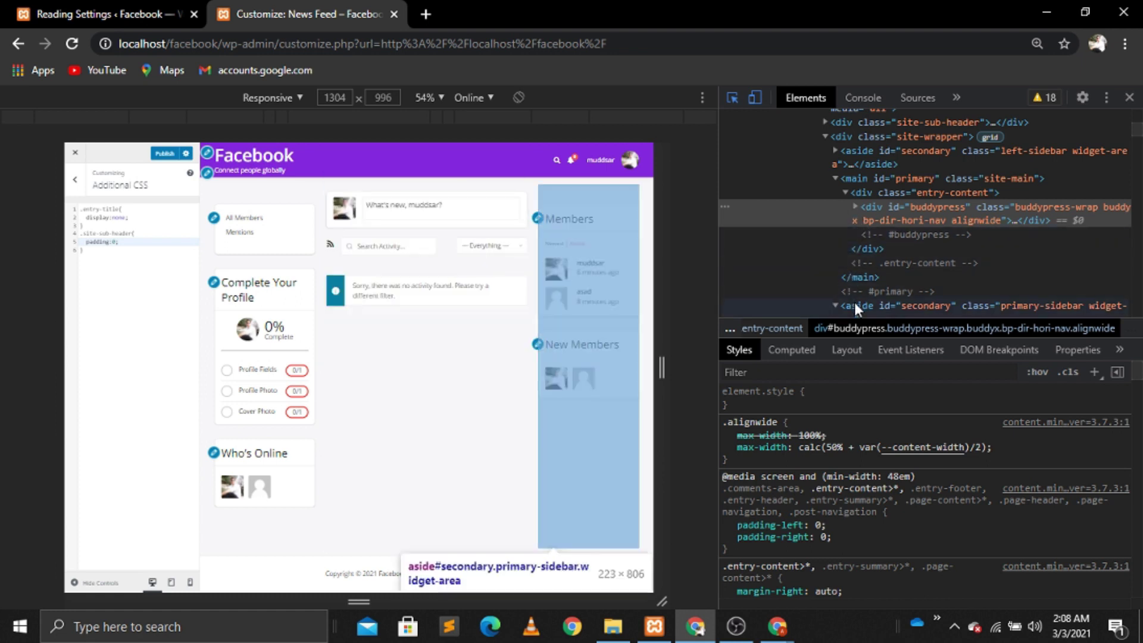
click(334, 242)
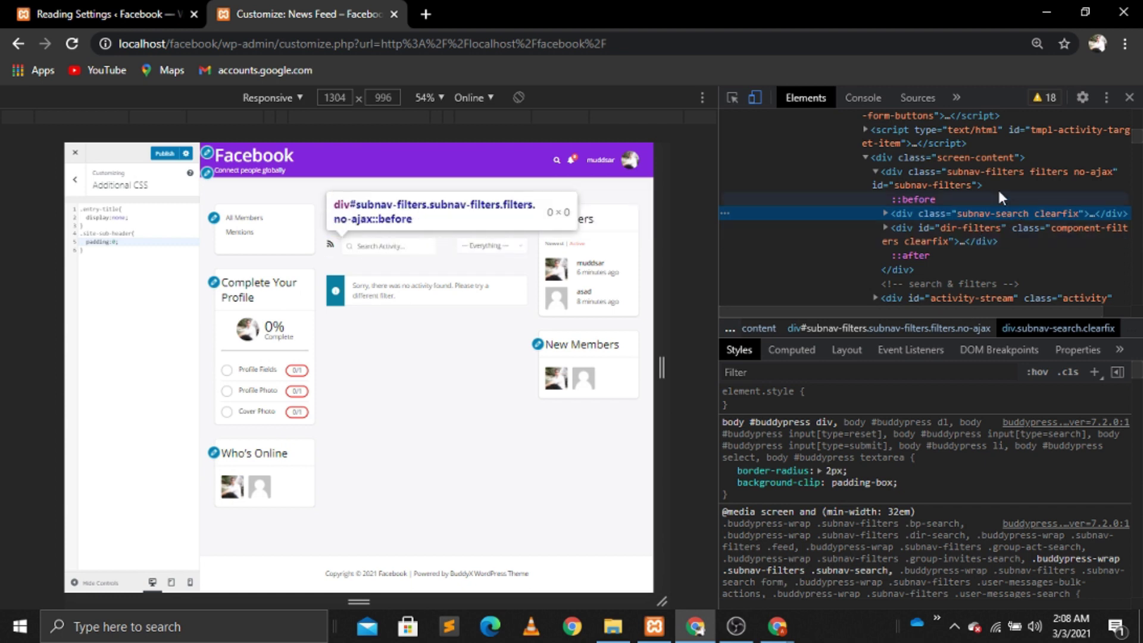
double_click(972, 171)
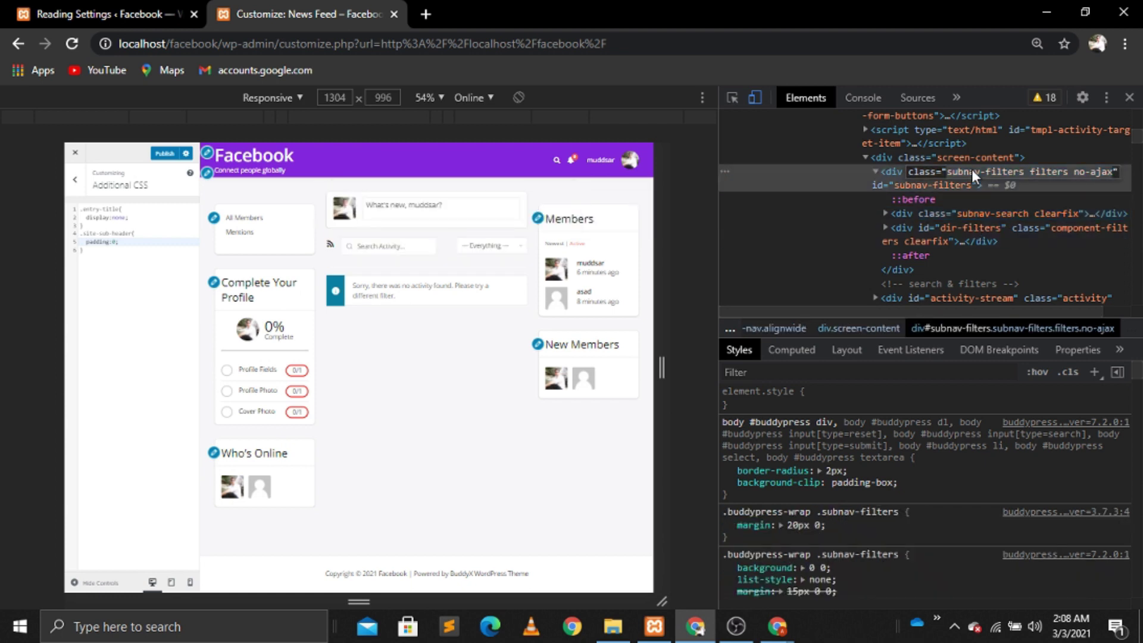
click(1129, 97)
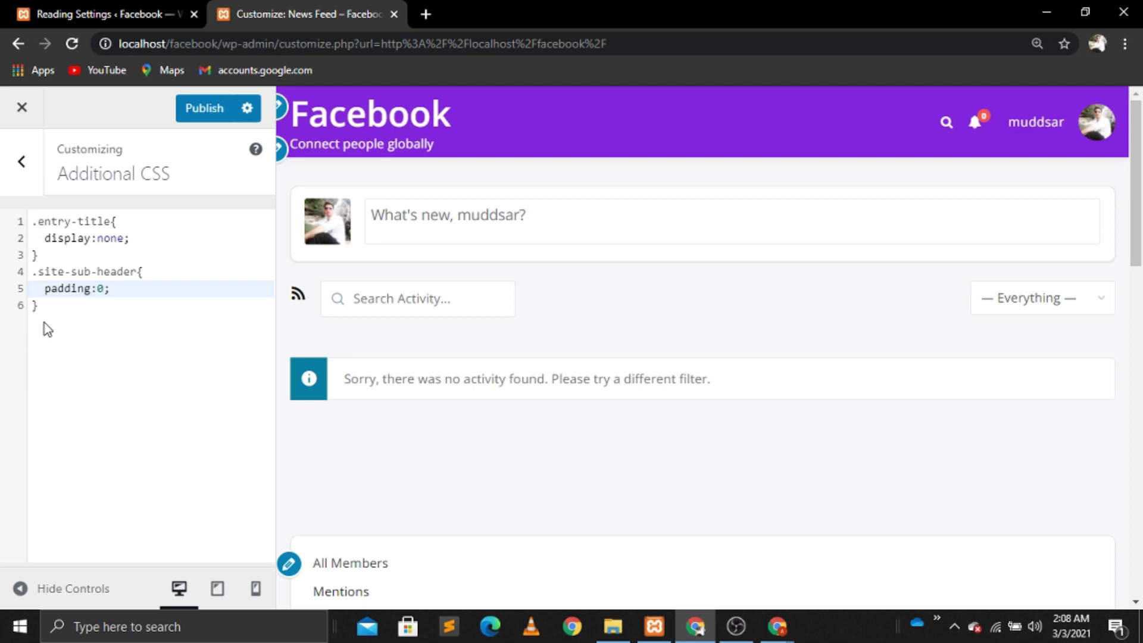
Step: Paste the filter bar classes on a new line as the selector .subnav-filters.filters.no-ajax
click(45, 323)
key(Return)
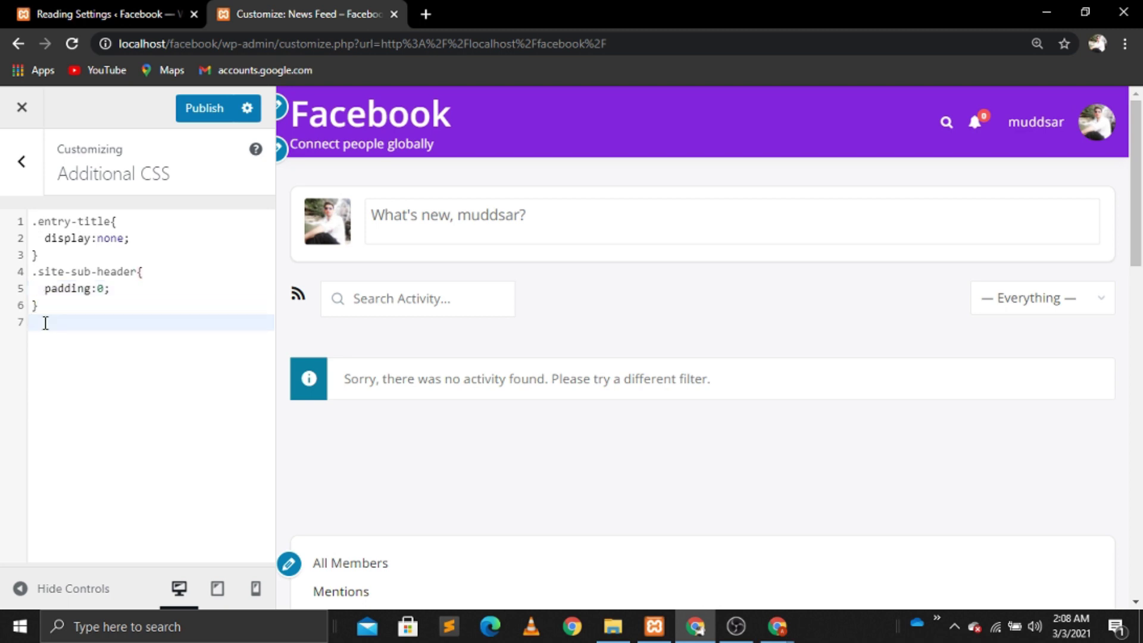
text(subnav-filters filters no-ajax)
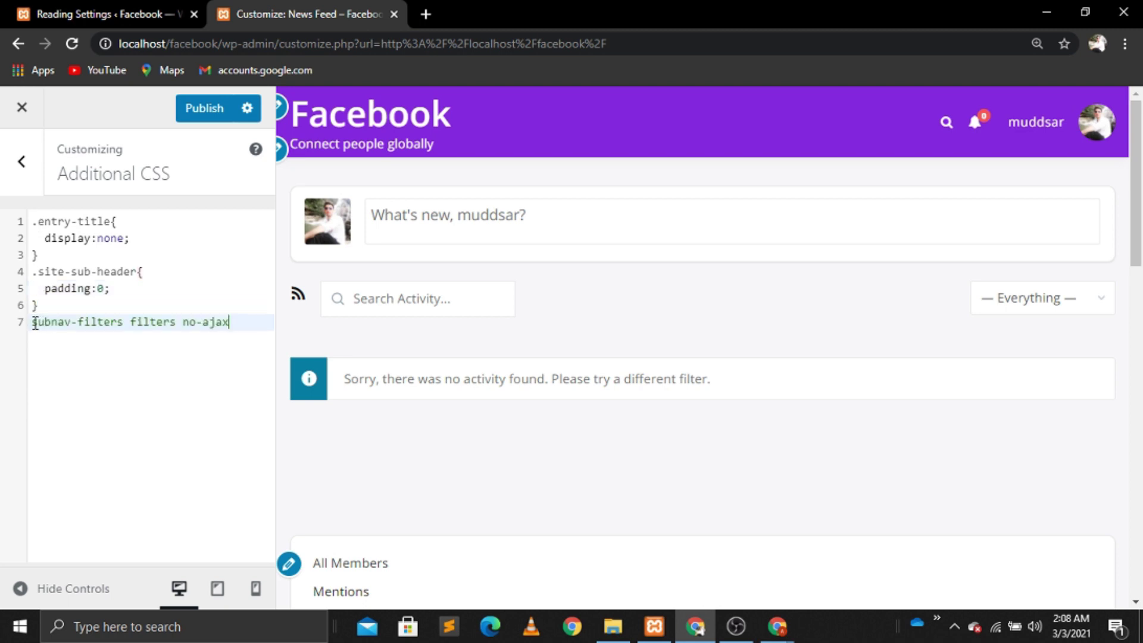
click(33, 322)
text(.)
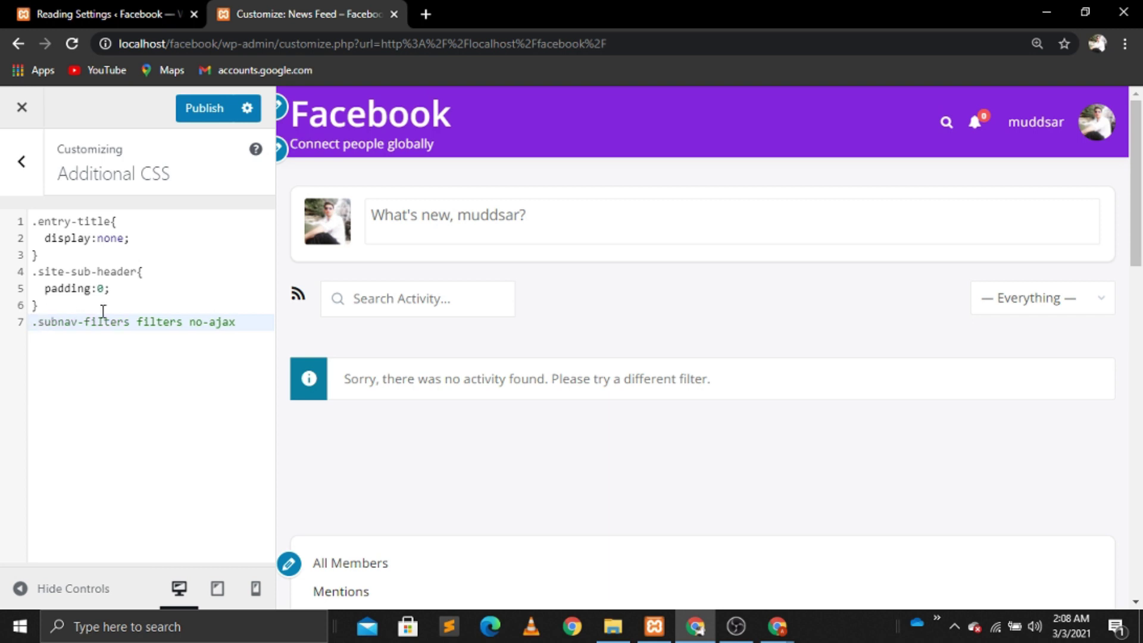
click(138, 322)
key(BackSpace)
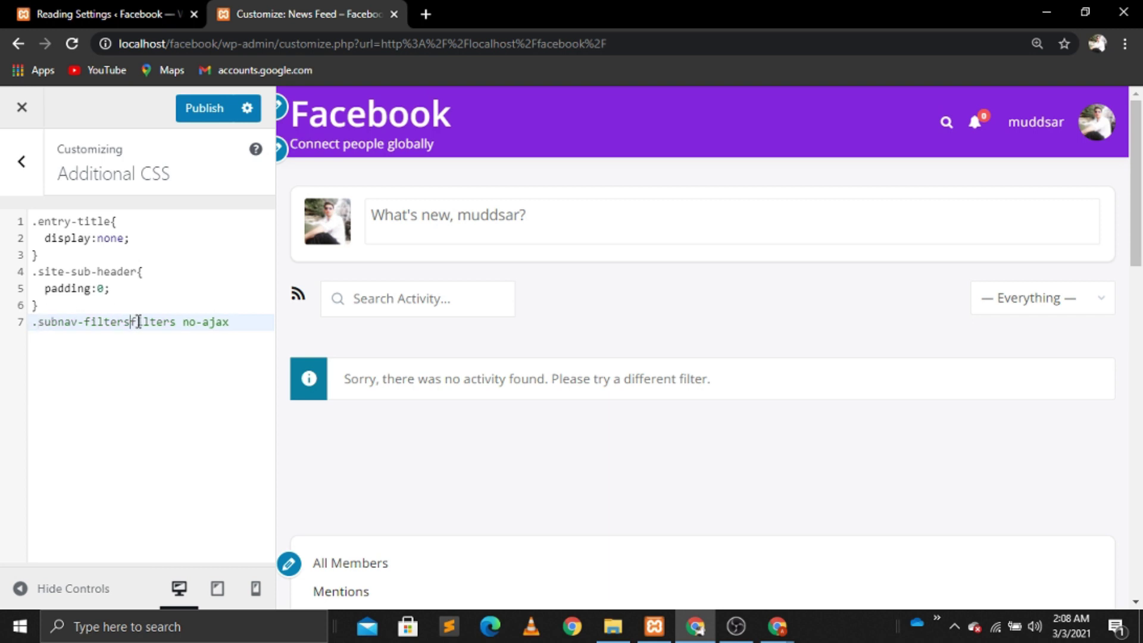
text(.)
click(192, 322)
key(BackSpace)
text(.)
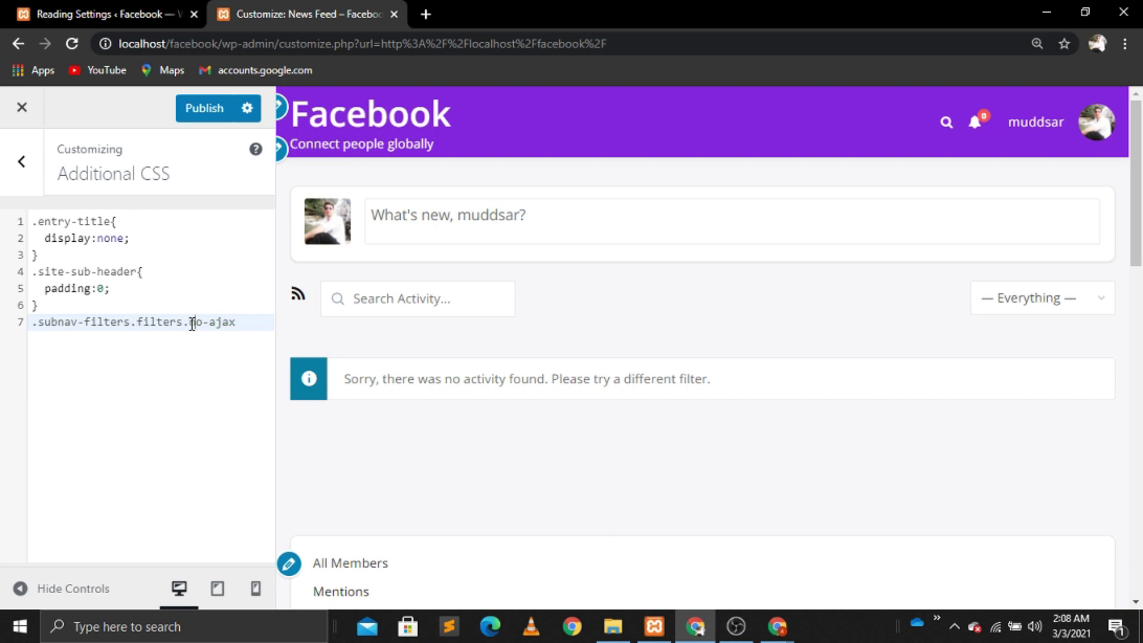
Step: Give that selector a display:none; rule and publish the CSS
key(End)
text({)
key(Return)
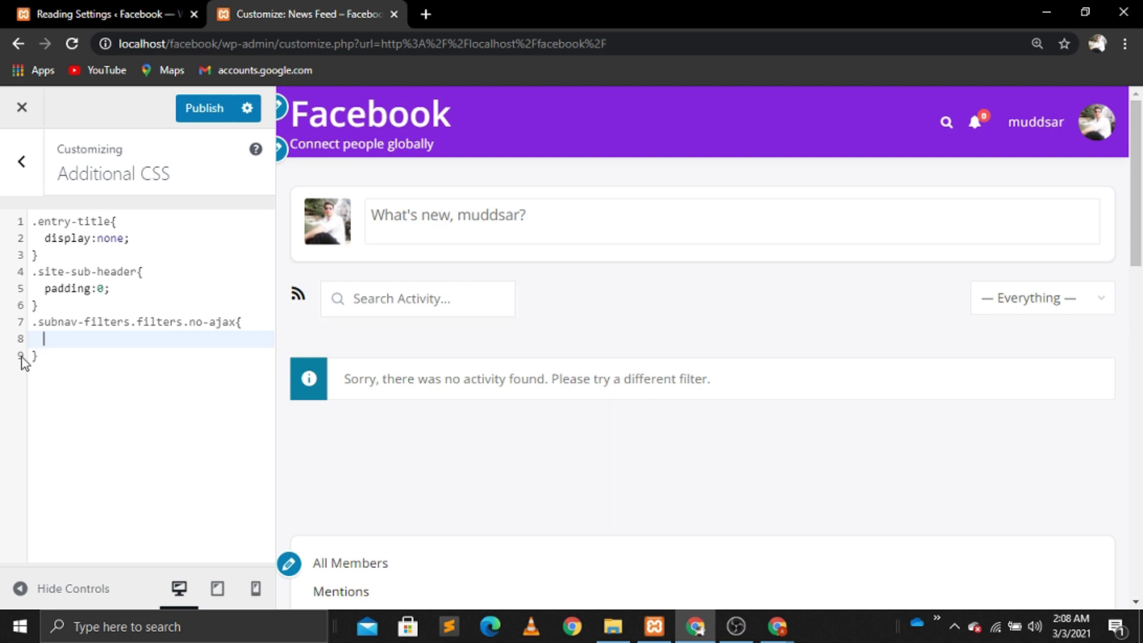
text(dis)
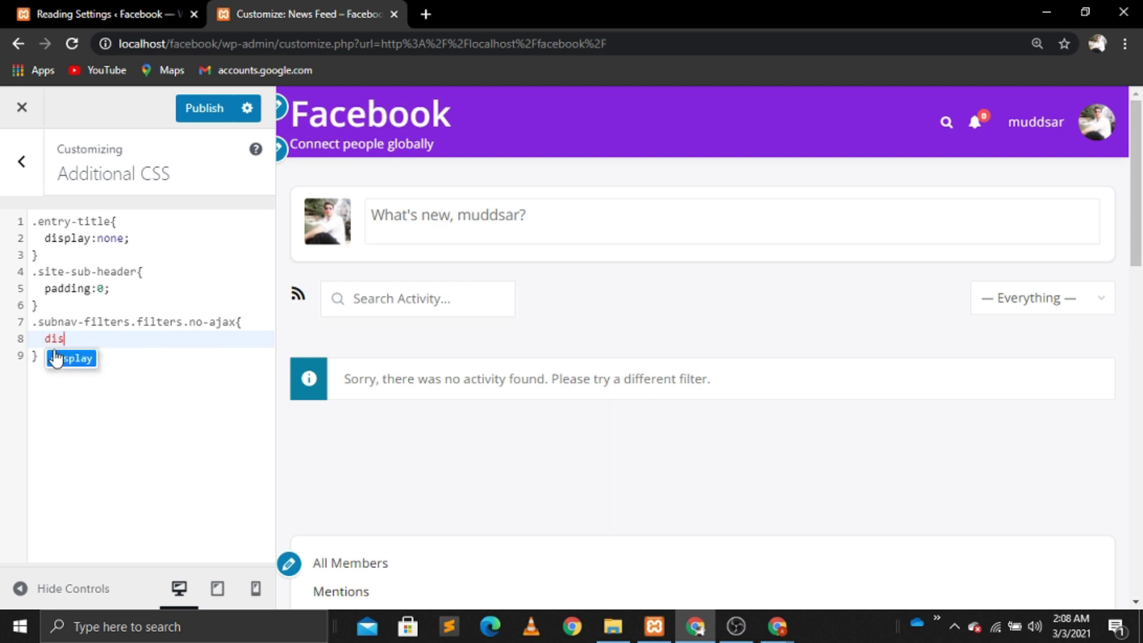
text(play:non\)
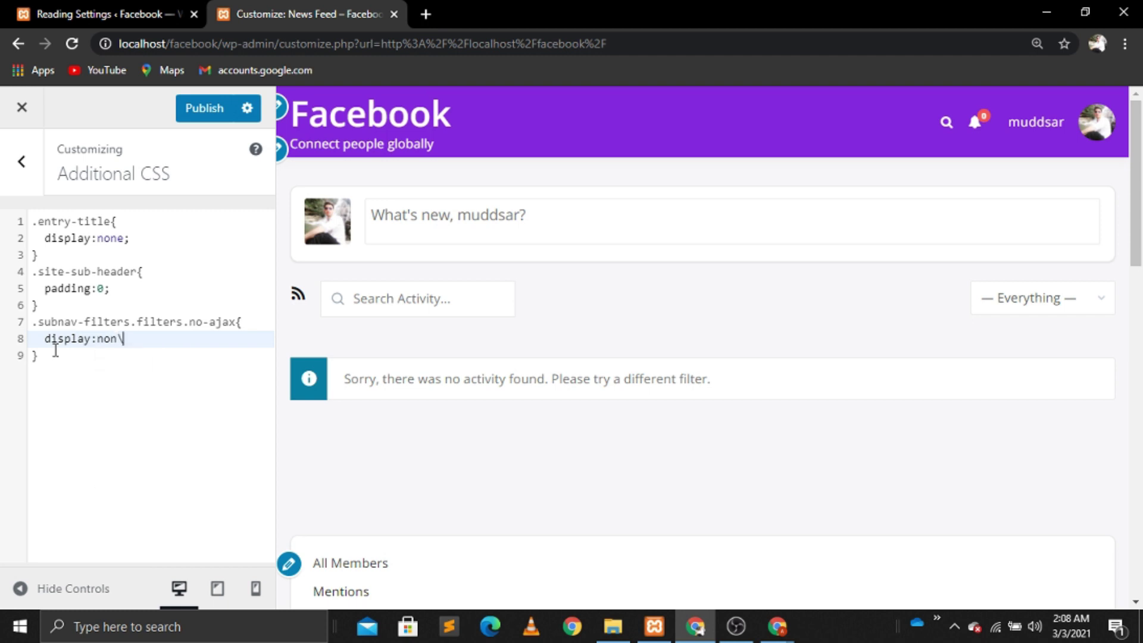
key(BackSpace)
text(e)
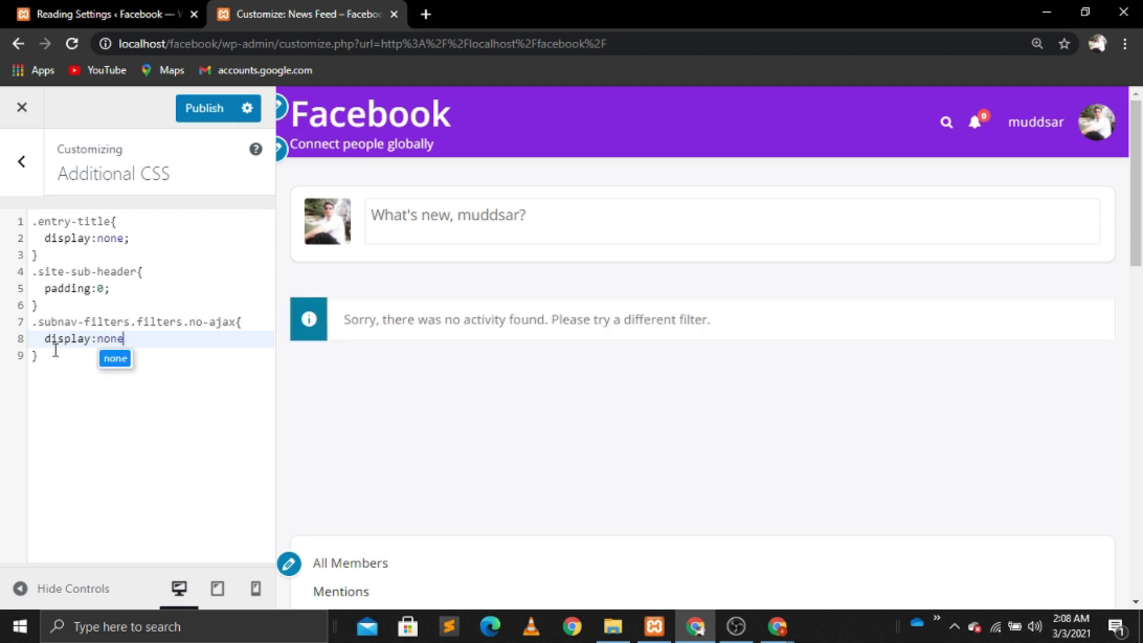
text(;)
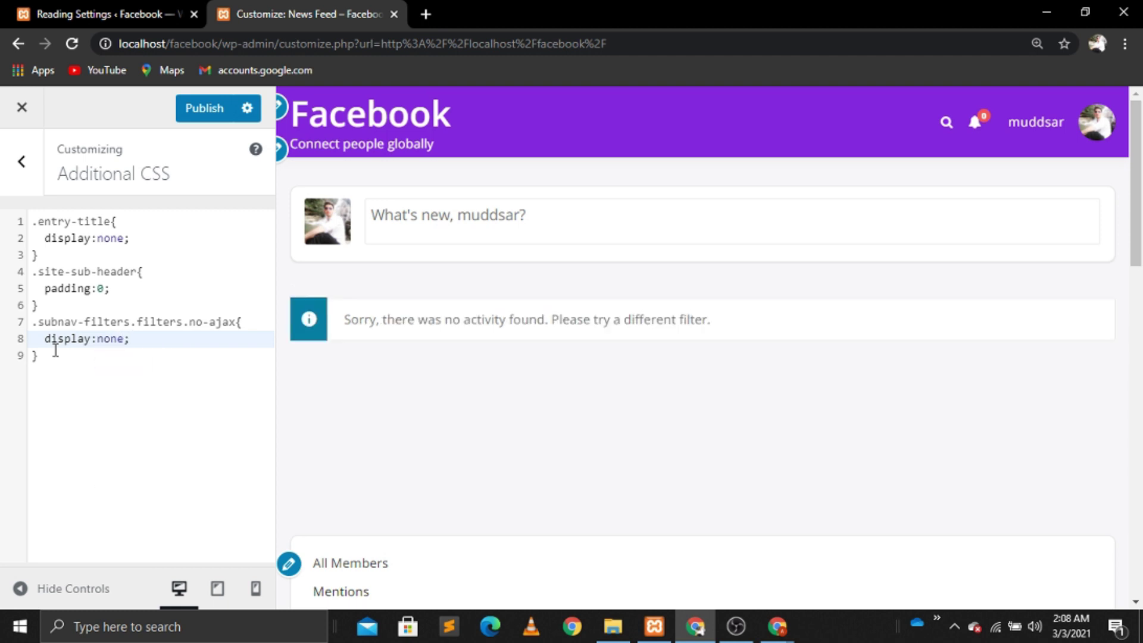
click(201, 111)
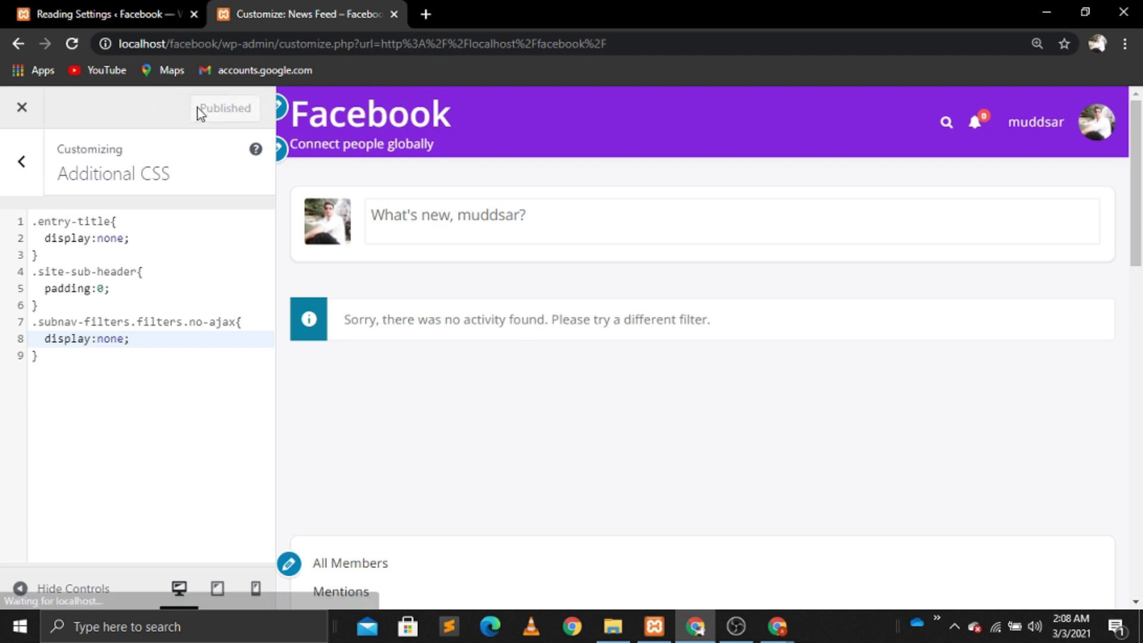
Step: Leave the Customizer, go to Change Profile Photo, and start choosing an image file to upload
click(22, 113)
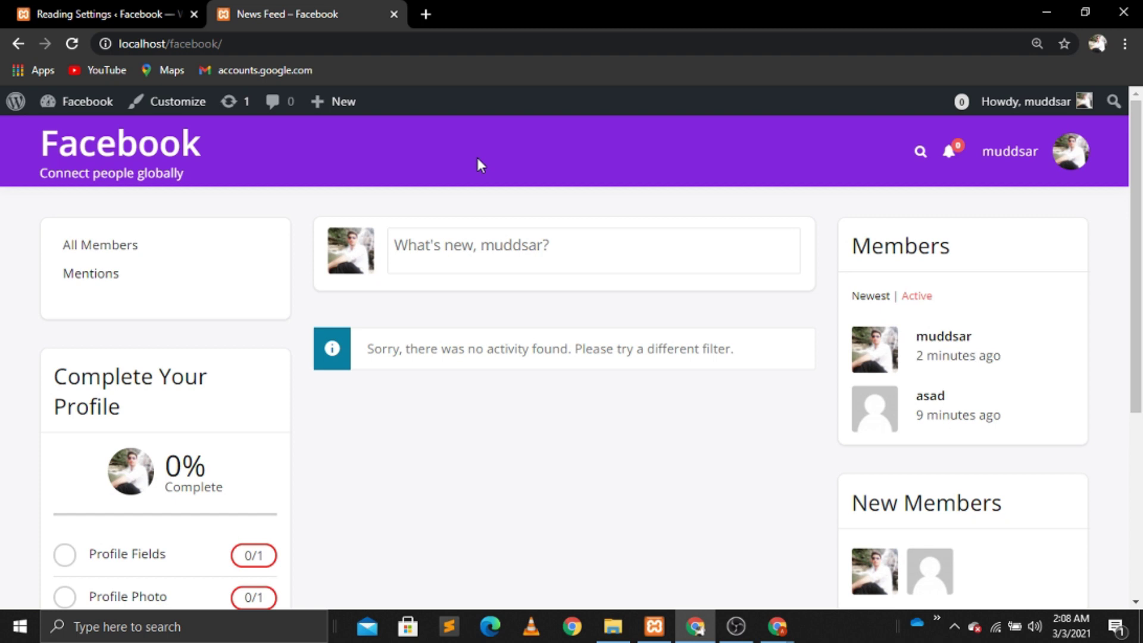
click(495, 250)
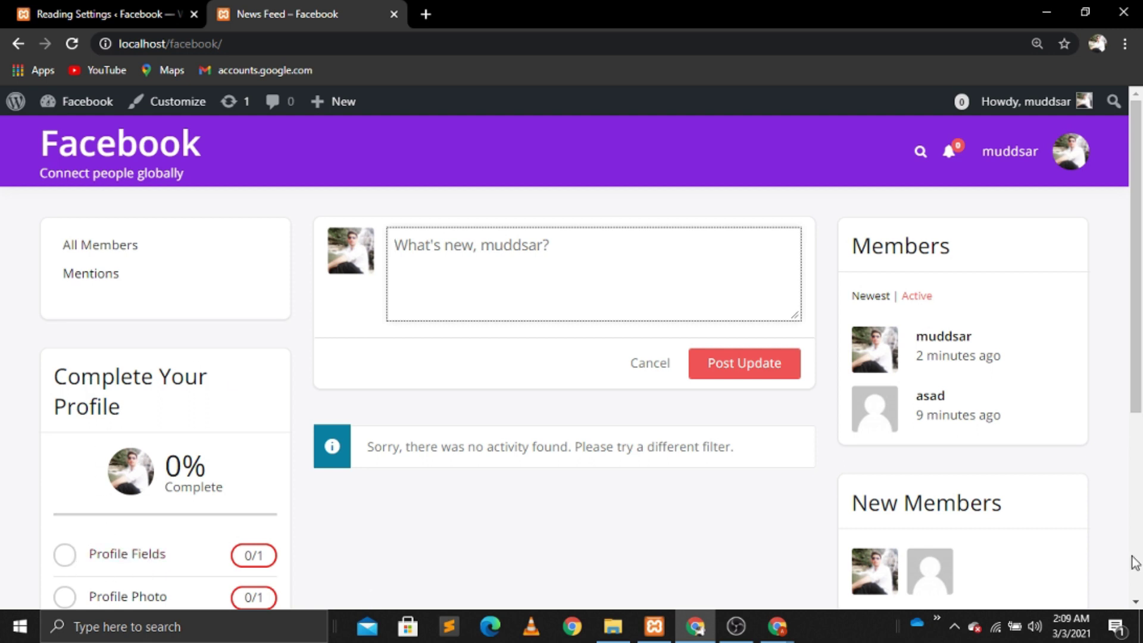
scroll(1134, 595, down, 2)
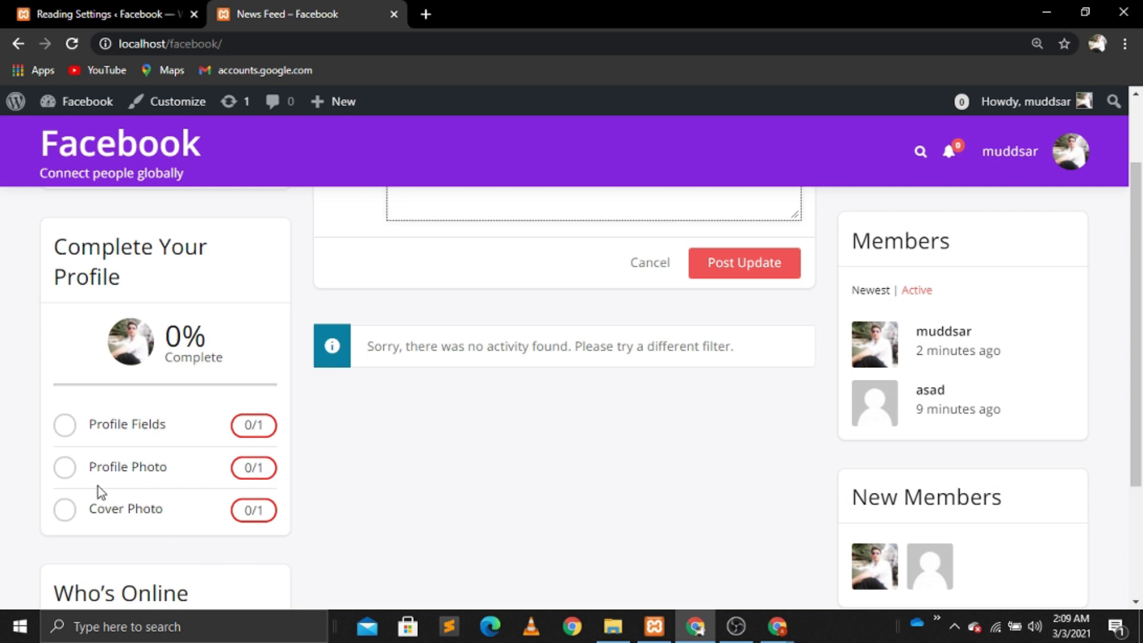
click(146, 470)
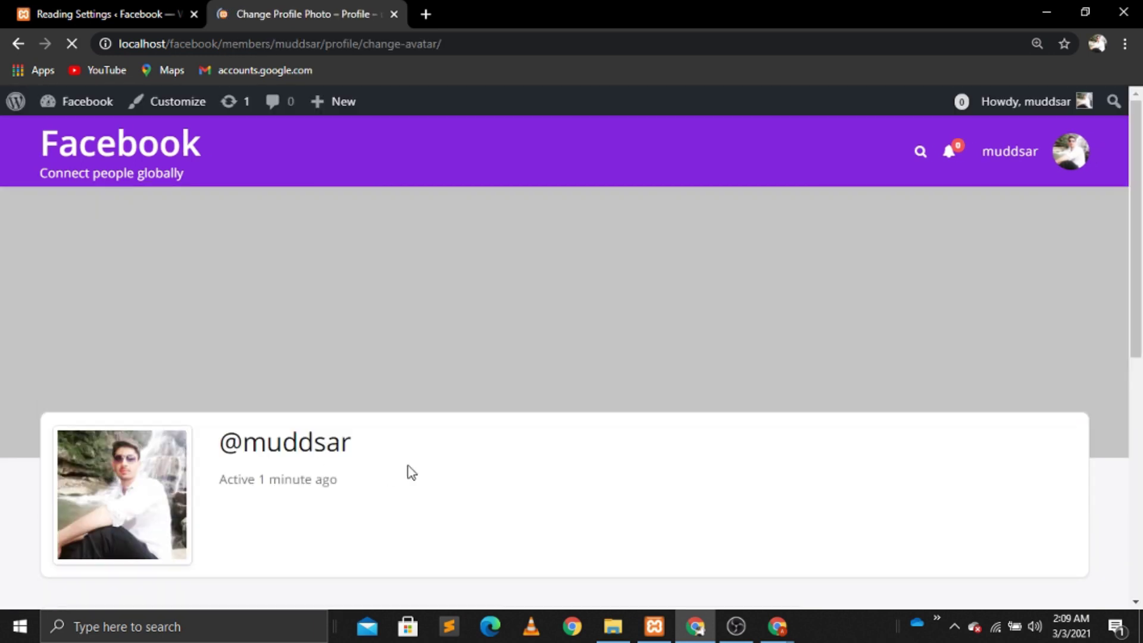
scroll(409, 472, down, 5)
scroll(408, 472, down, 4)
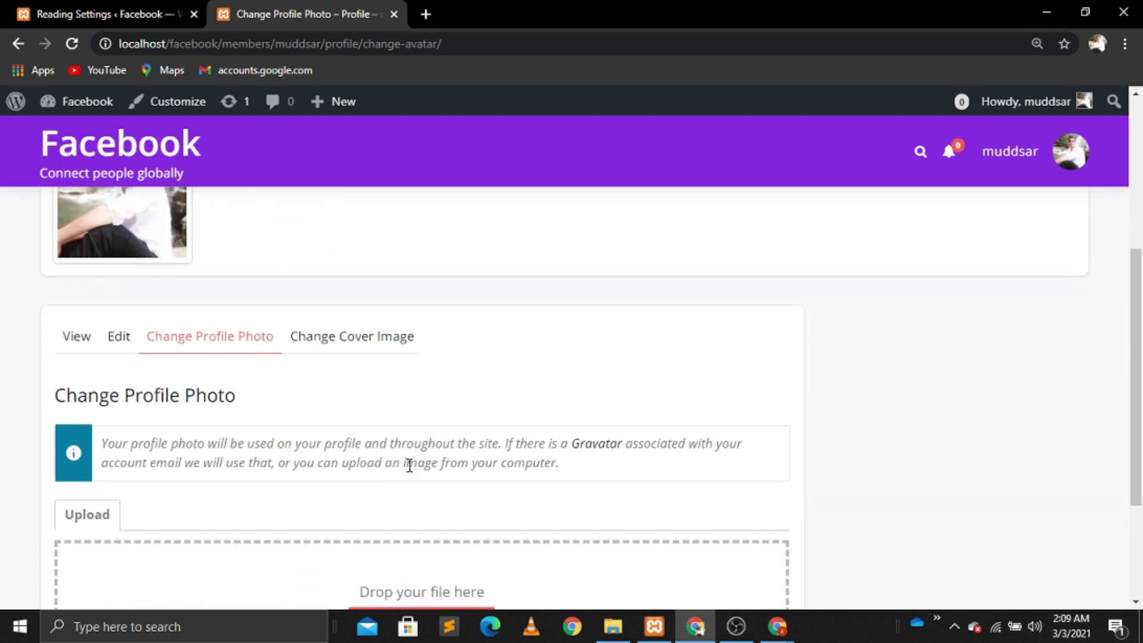
click(427, 450)
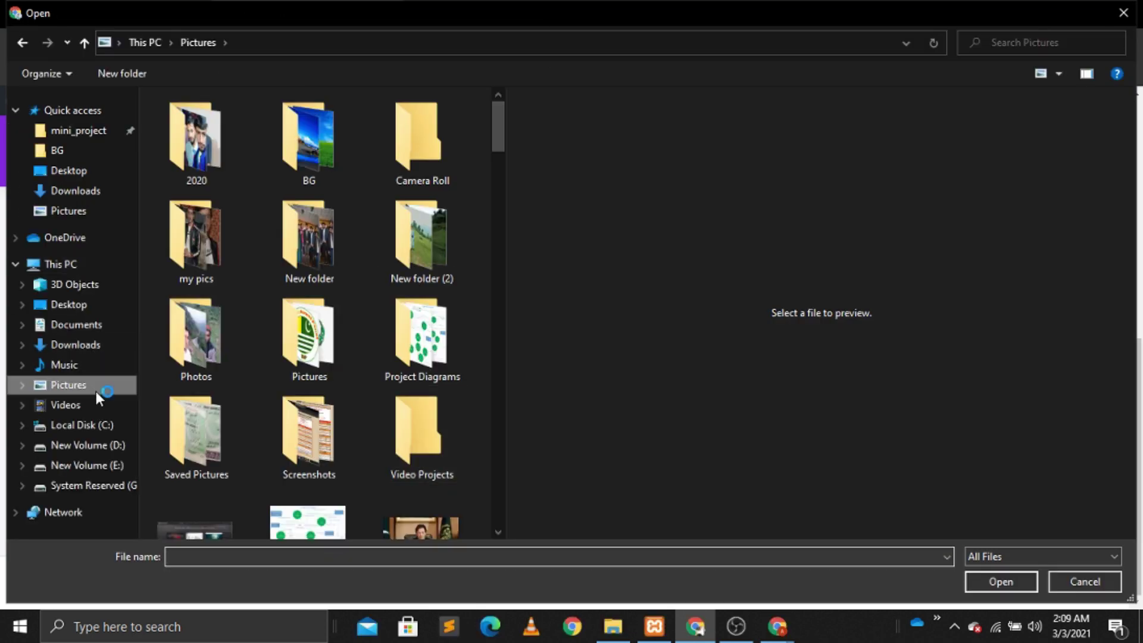
Step: Pick the background-removed suit portrait (removebg-preview) from the Pictures folder
scroll(502, 501, down, 10)
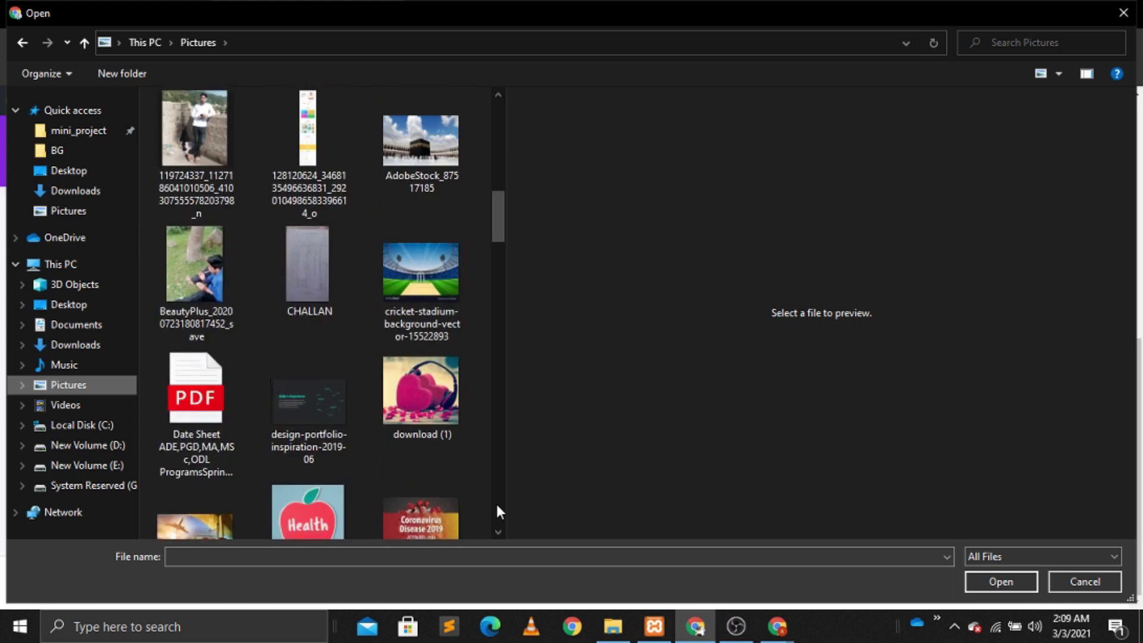
scroll(496, 505, down, 10)
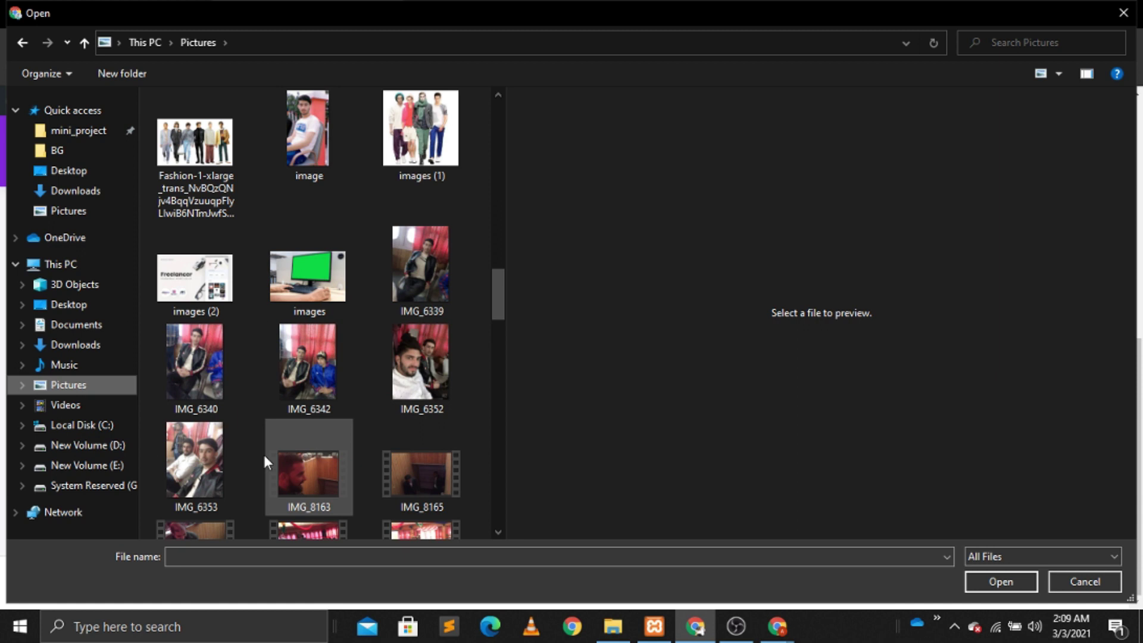
scroll(498, 511, down, 6)
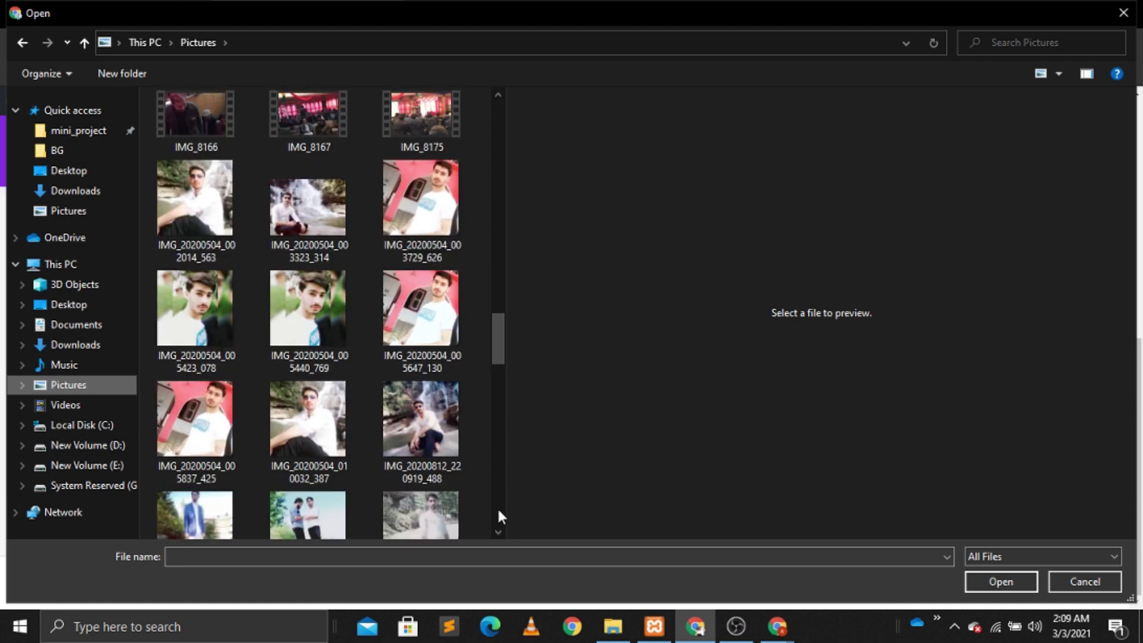
scroll(497, 506, down, 5)
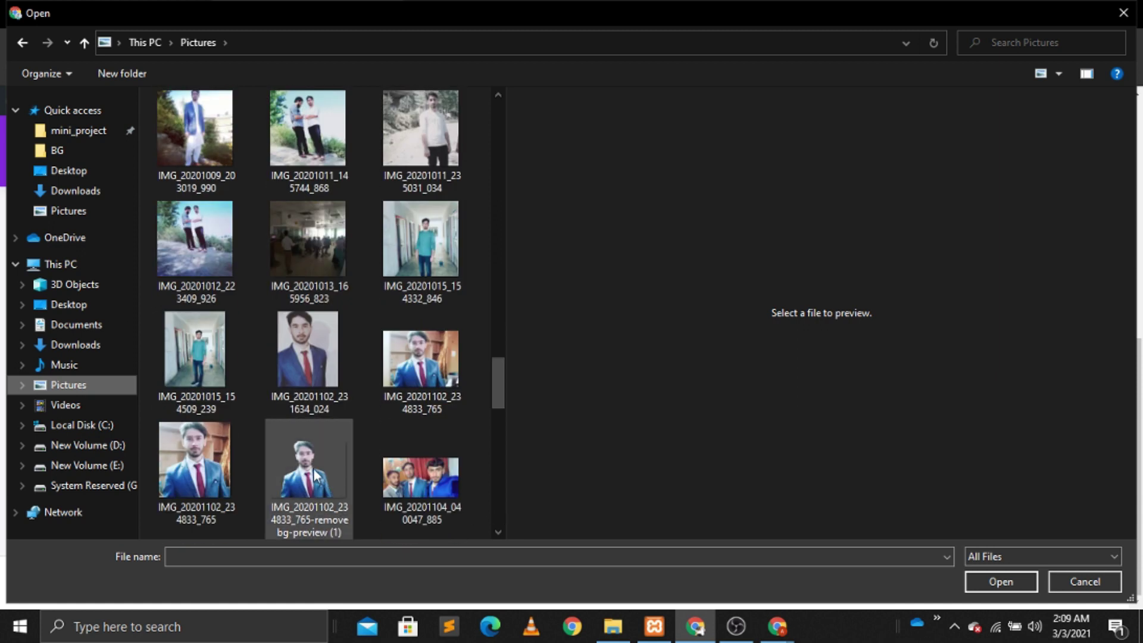
click(309, 468)
Step: Upload the suit portrait and crop it around the face and suit as the profile photo
click(977, 586)
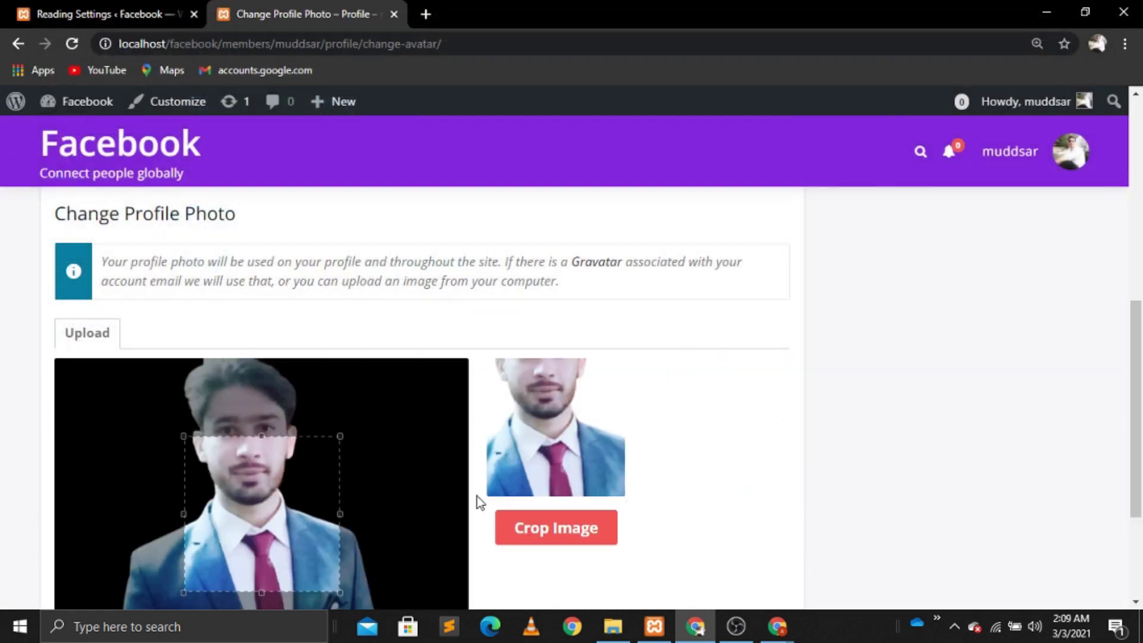
drag(231, 453, 222, 375)
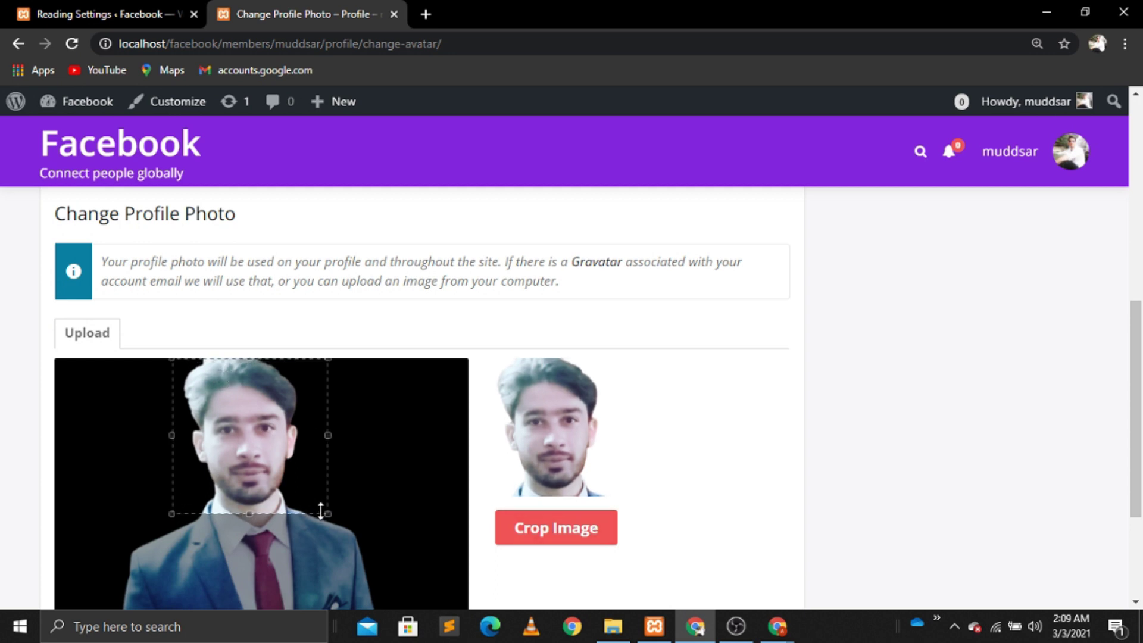
drag(322, 511, 430, 607)
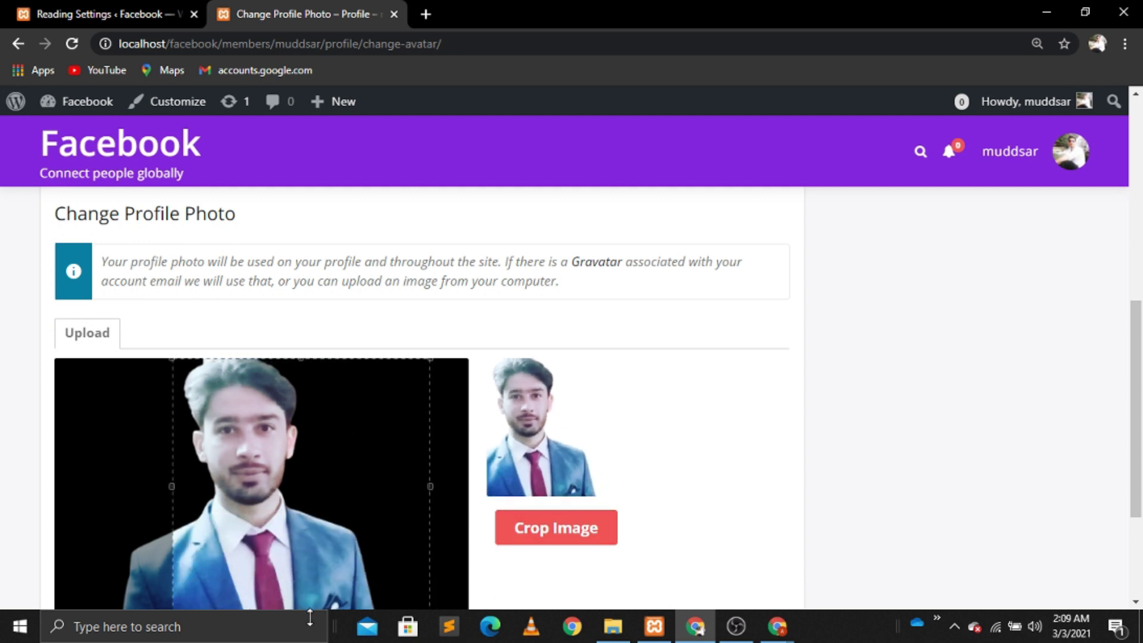
drag(299, 447, 254, 445)
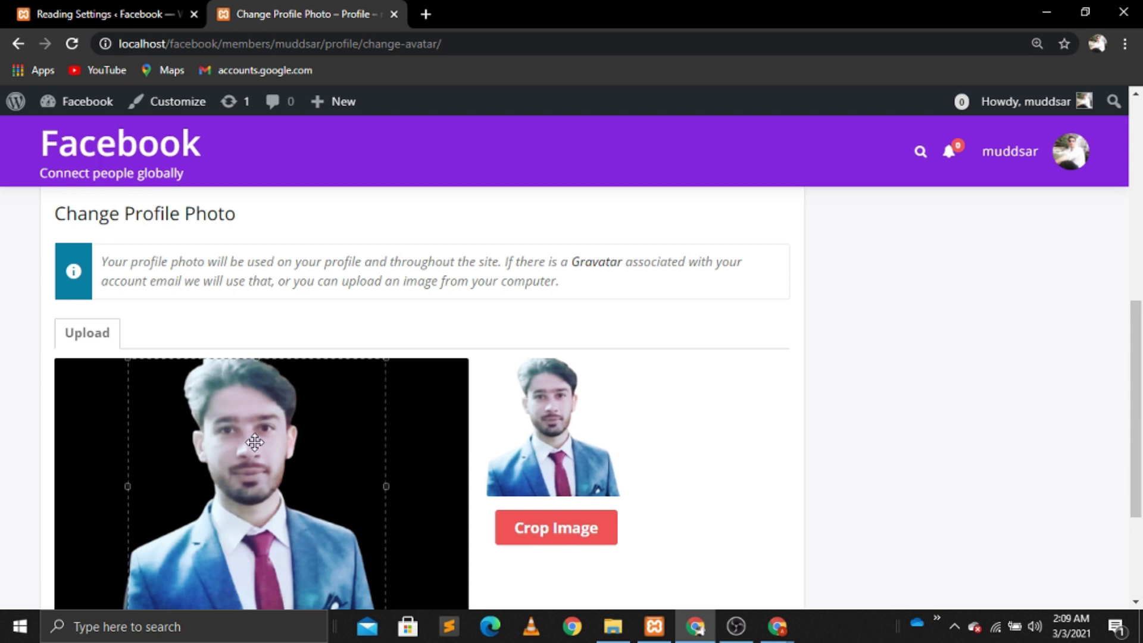
click(582, 529)
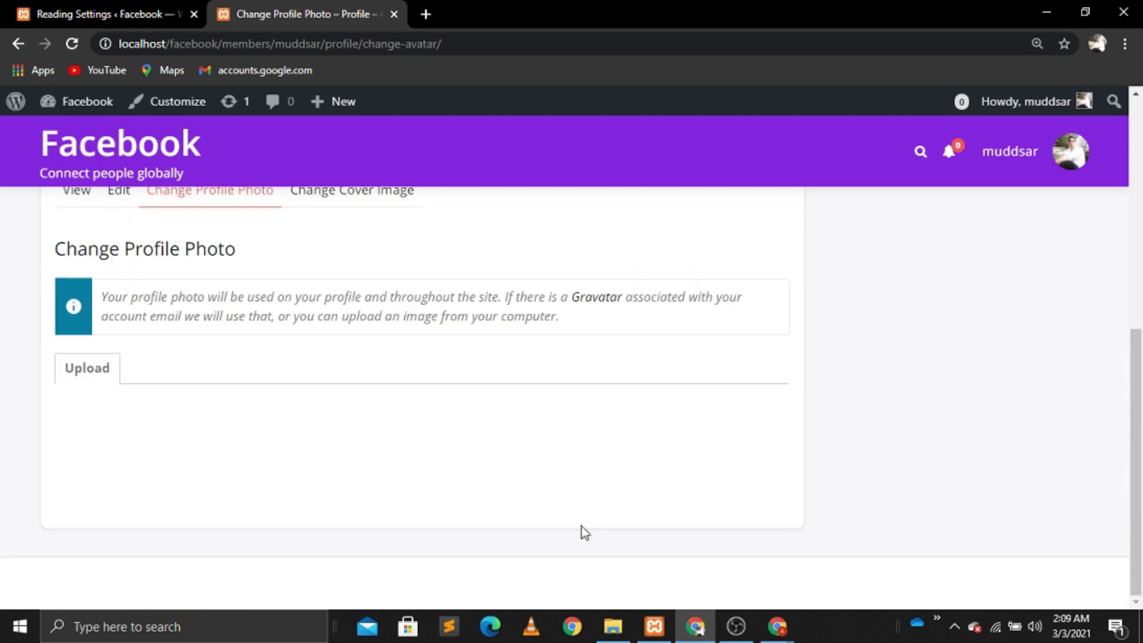
Step: Go to the News Feed page from the user menu
mouse_move(1012, 151)
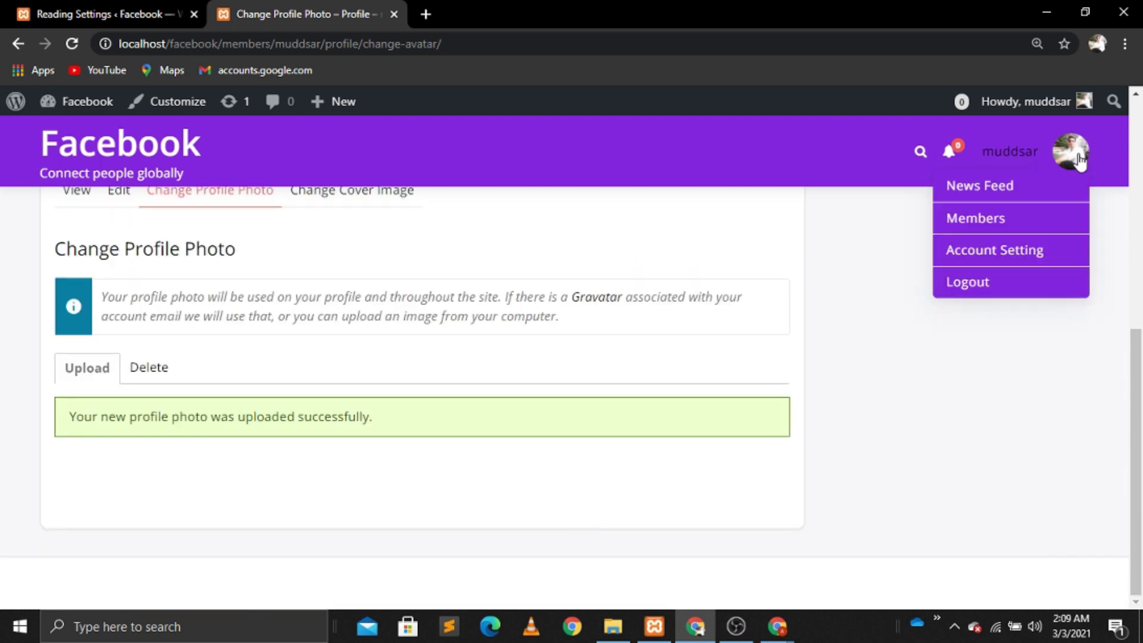
click(978, 194)
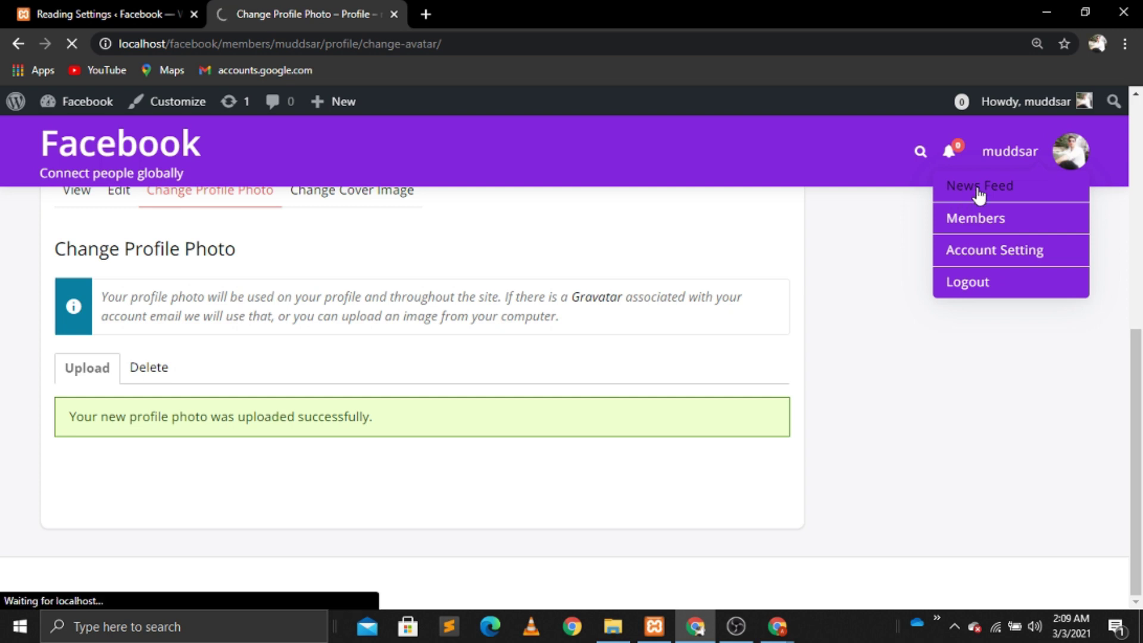
mouse_move(1082, 155)
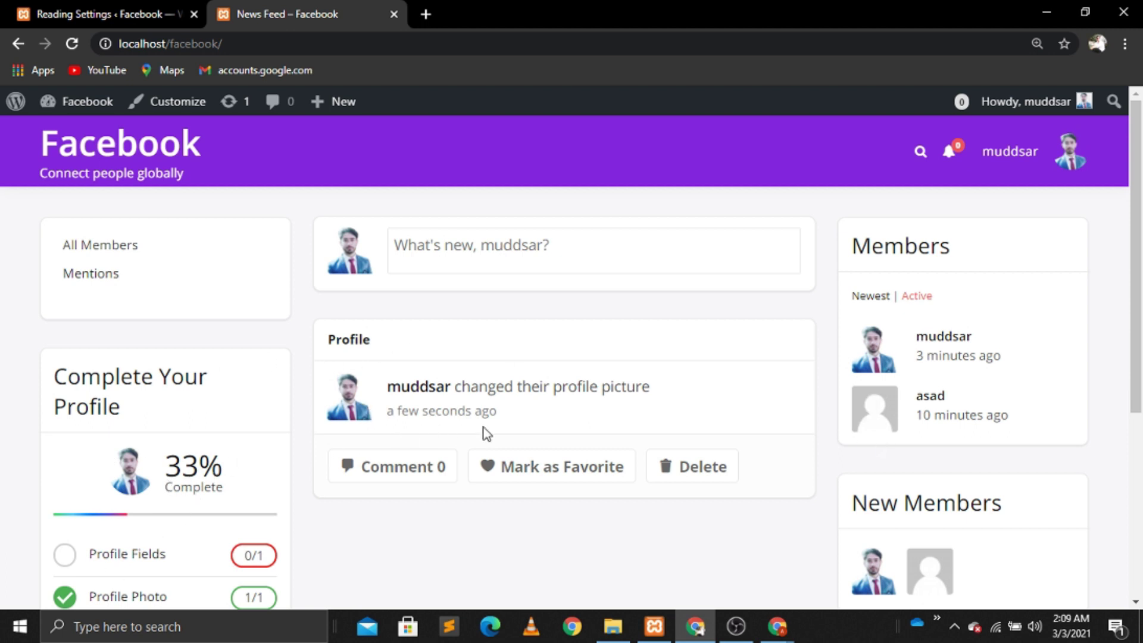
Step: Post a new status update reading 'Hello welcome'
scroll(470, 530, down, 4)
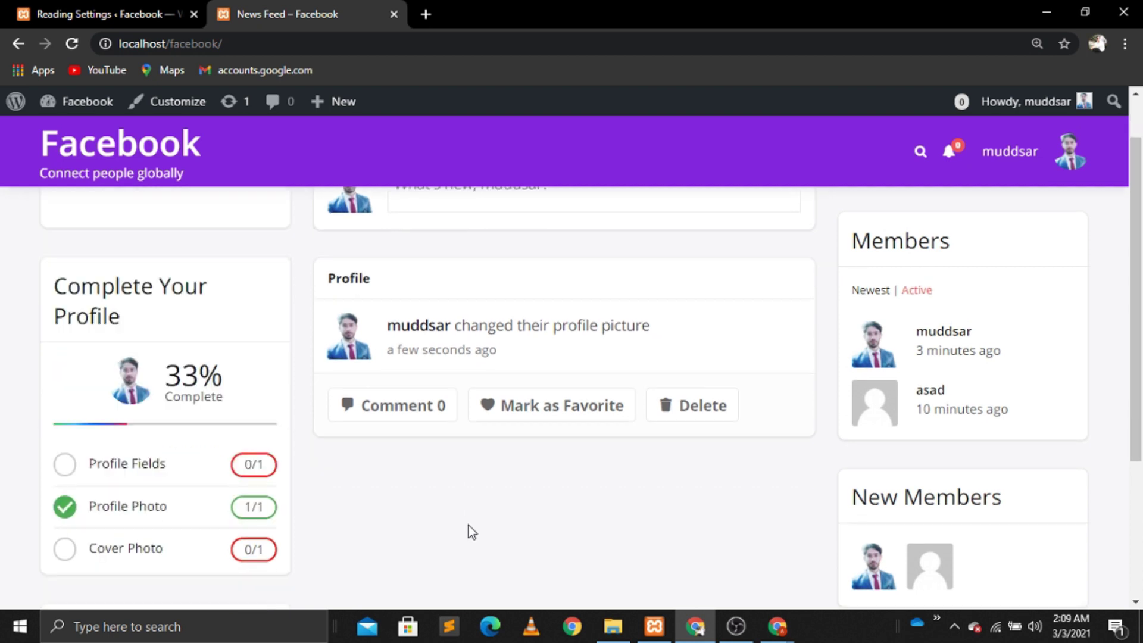
scroll(469, 526, up, 5)
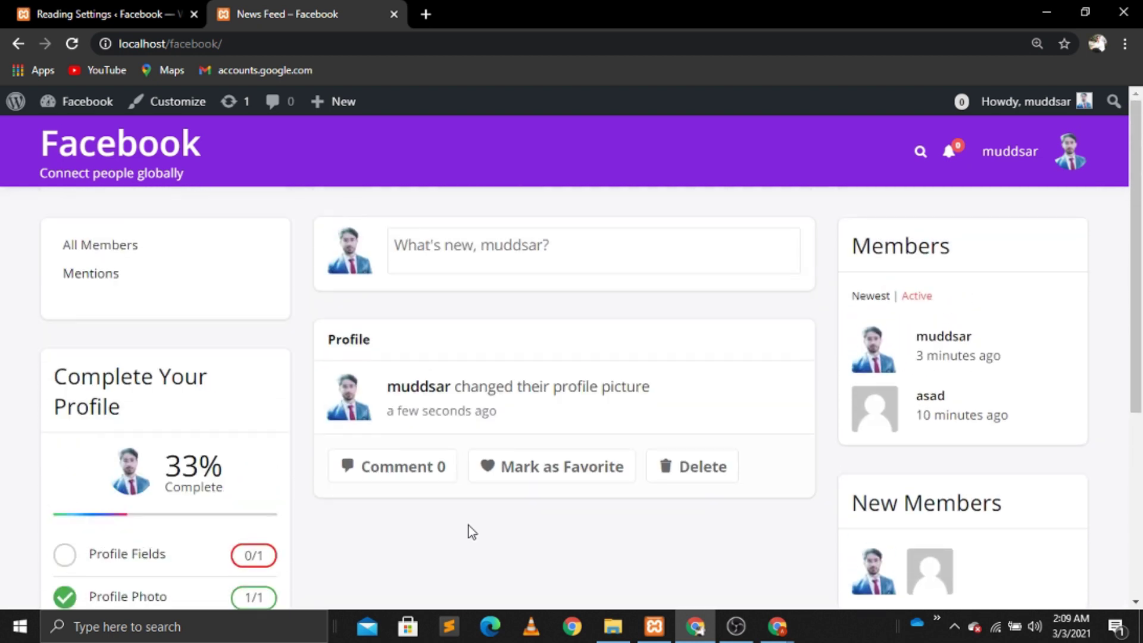
click(467, 255)
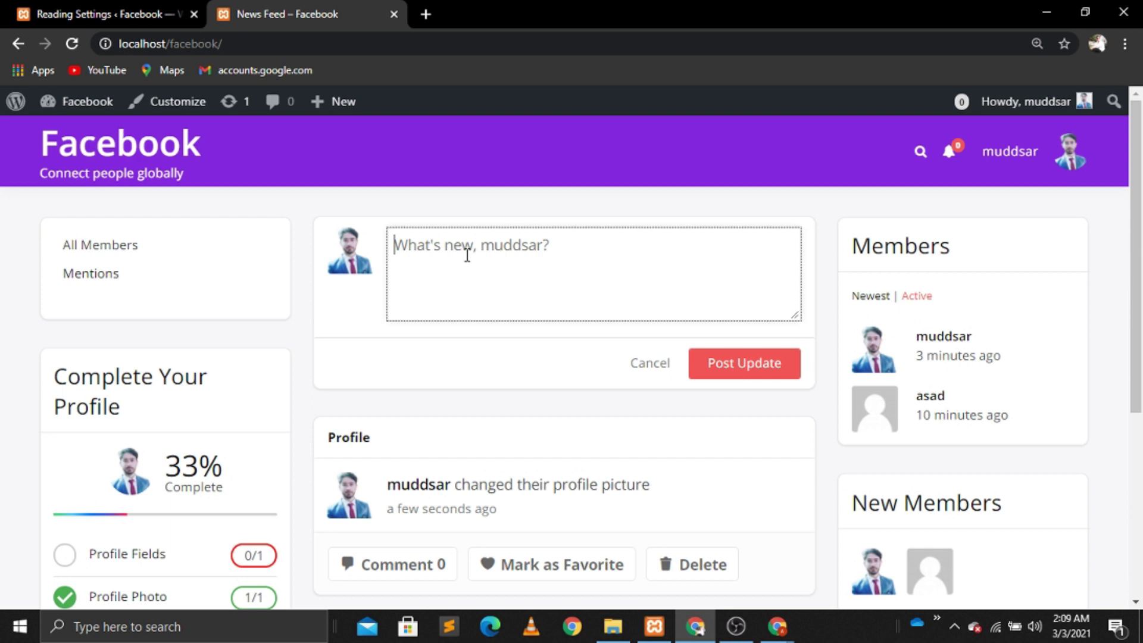
text(Hello welcome)
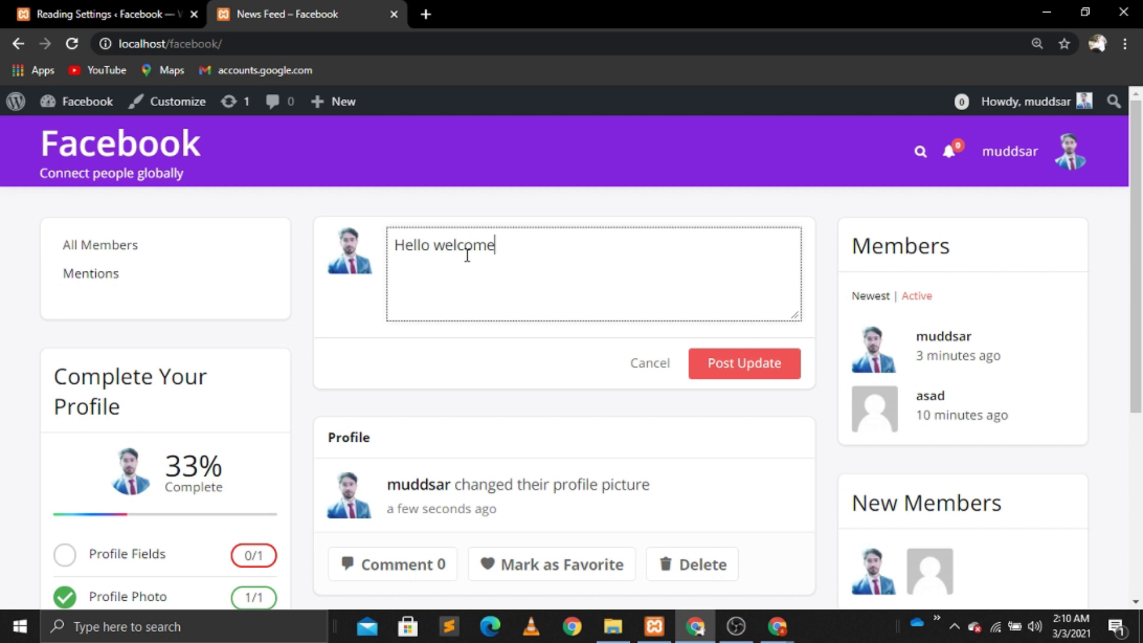
click(757, 373)
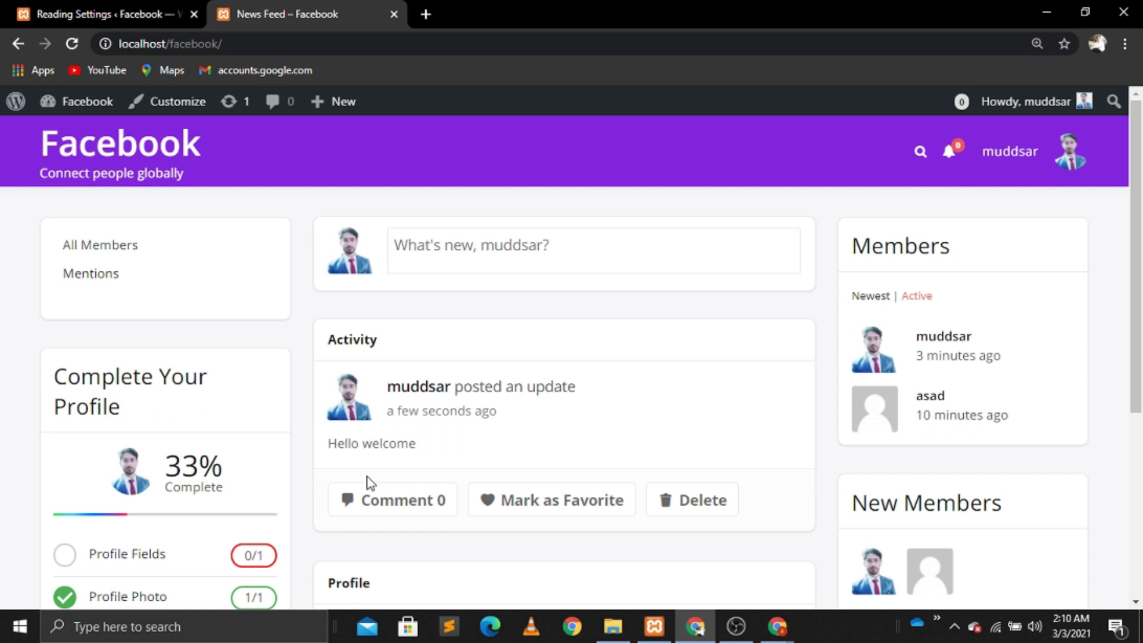
Step: Comment 'nice' on the Hello welcome update
click(394, 501)
click(393, 554)
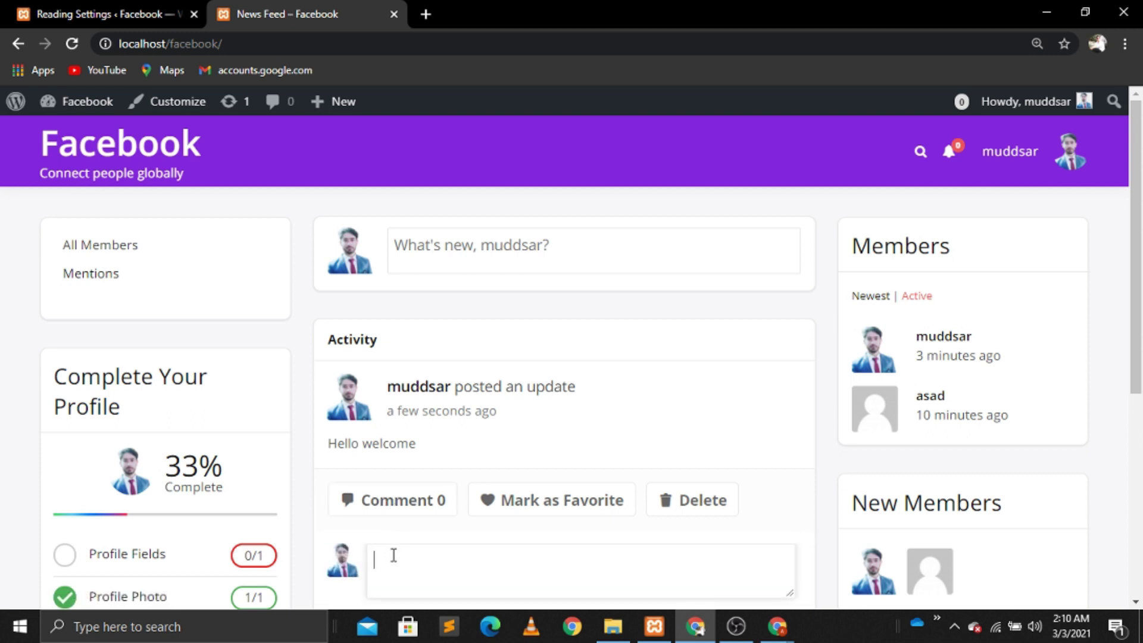
text(nice)
click(1135, 602)
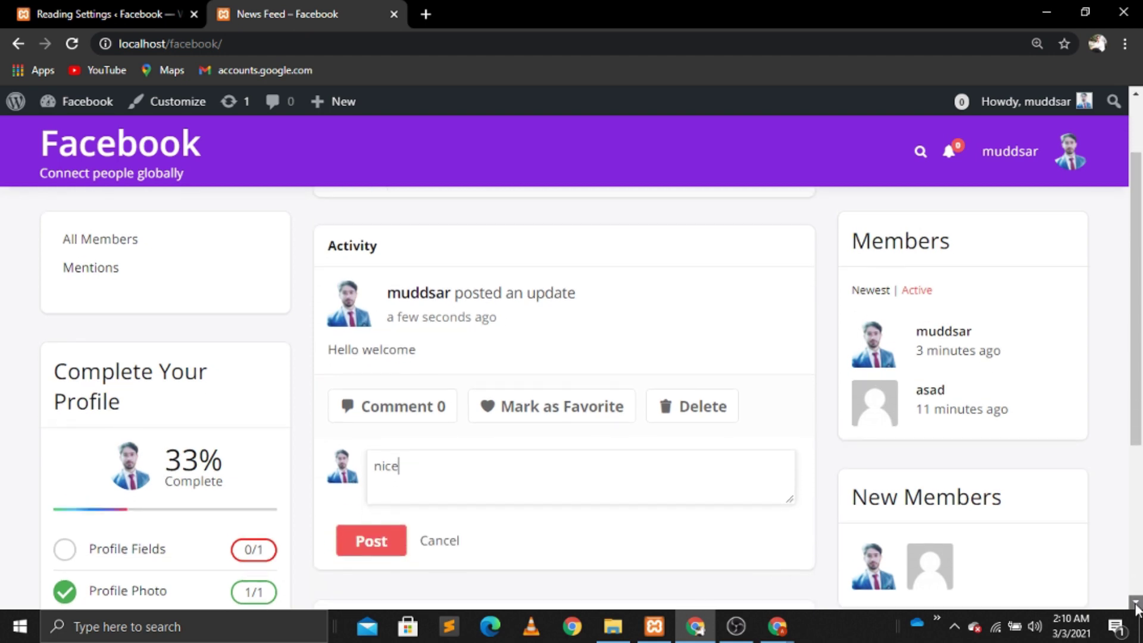
click(1136, 602)
click(377, 506)
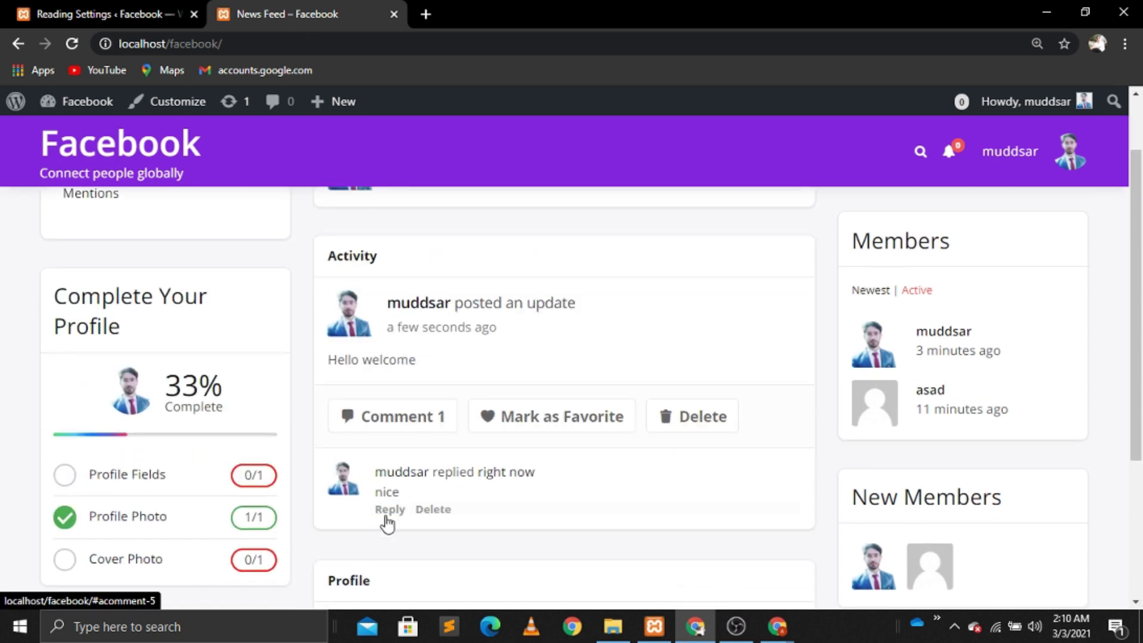
Step: Mark the Hello welcome update as a favourite
click(387, 515)
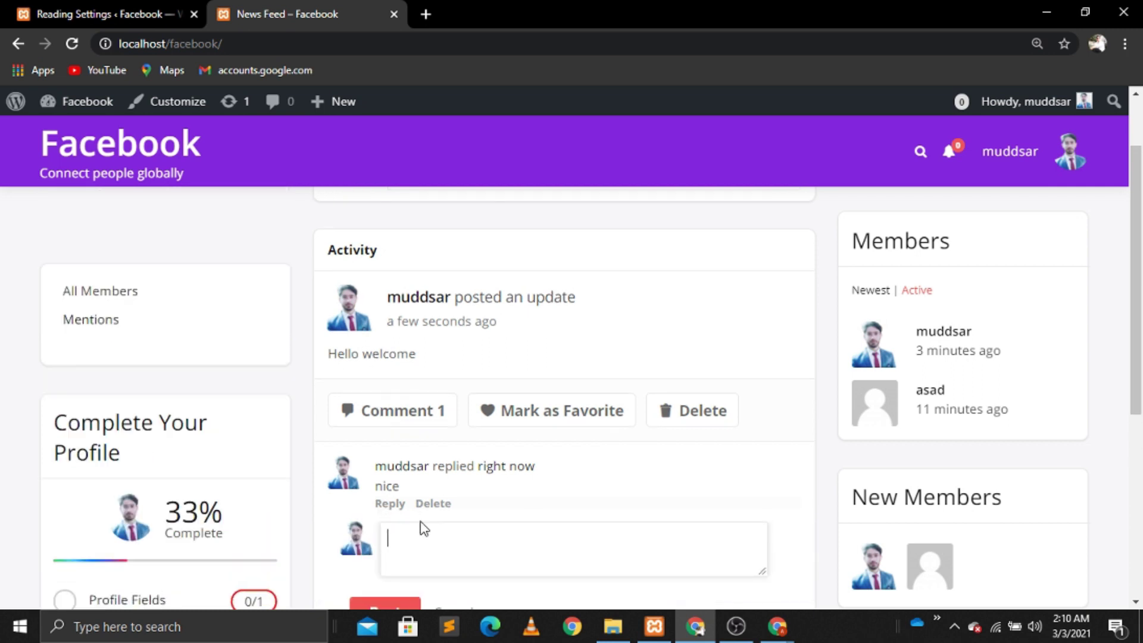
click(442, 604)
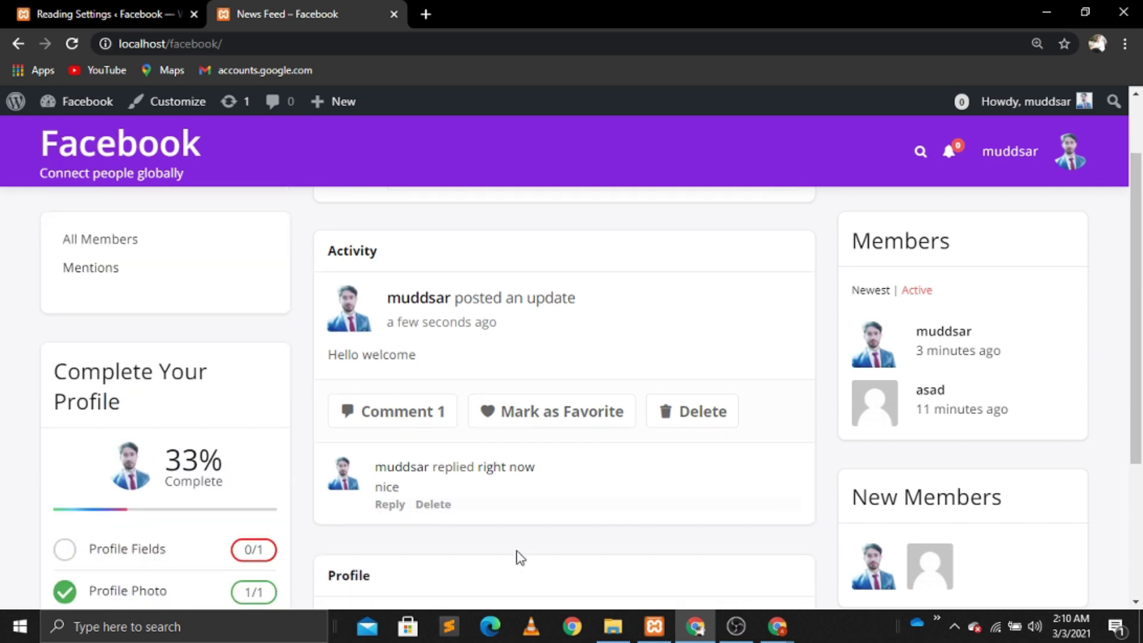
click(493, 422)
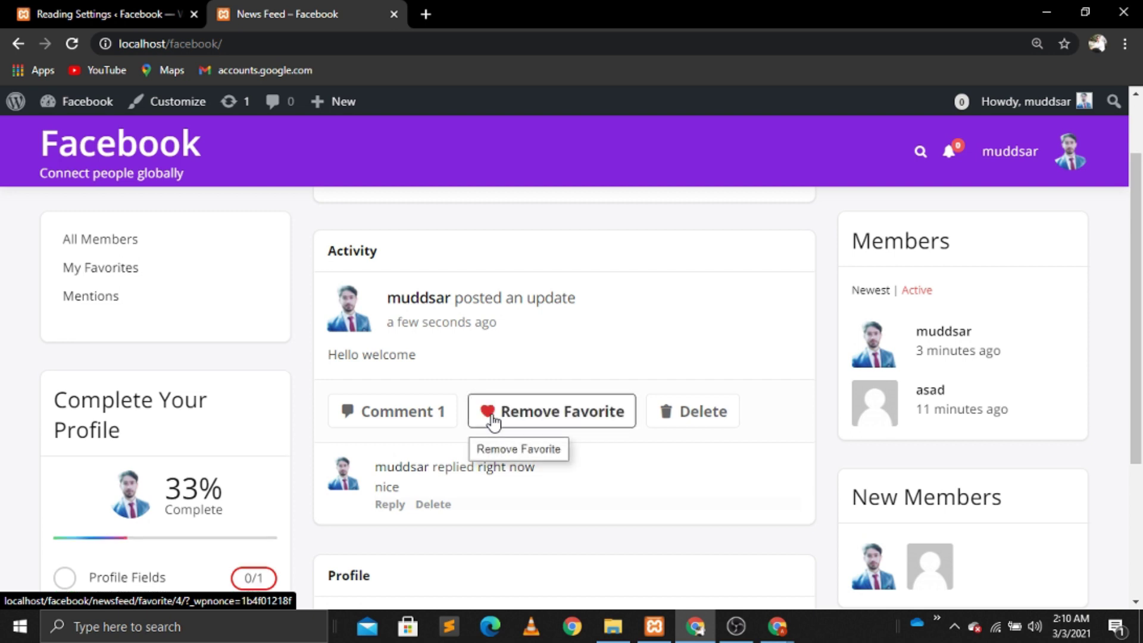
Step: Switch to the Reading Settings admin page
scroll(457, 272, up, 1)
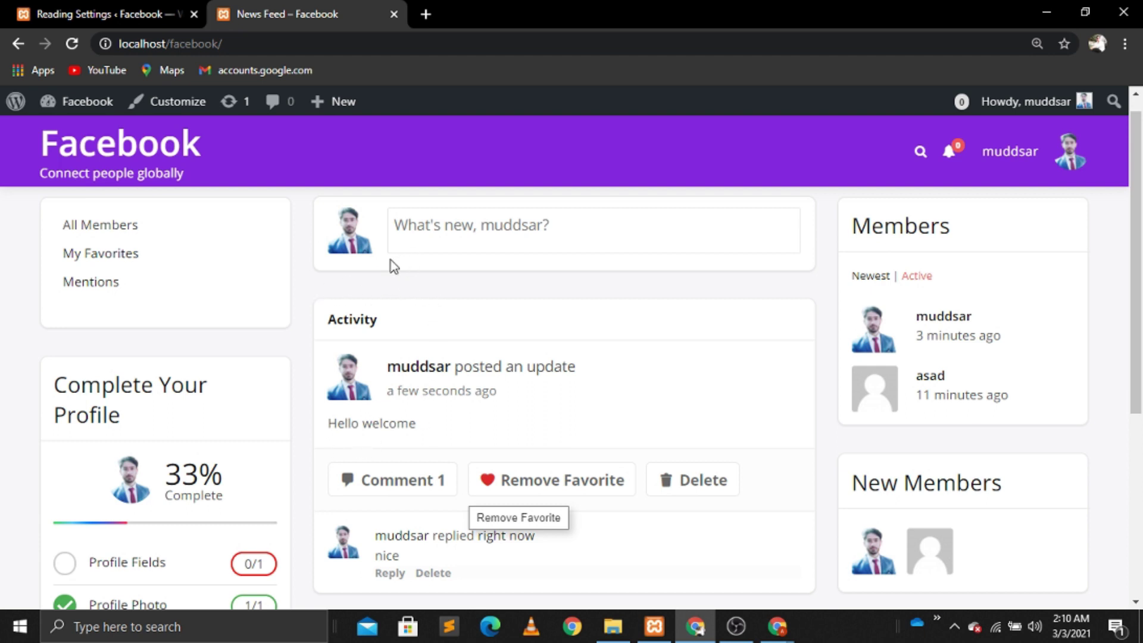
click(424, 229)
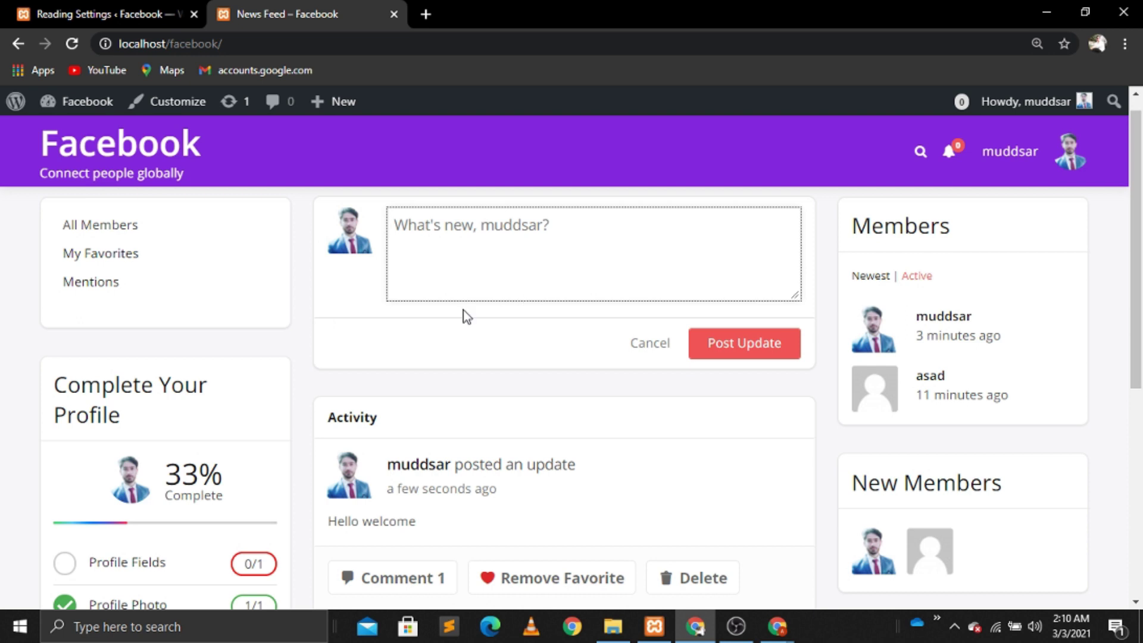
click(82, 7)
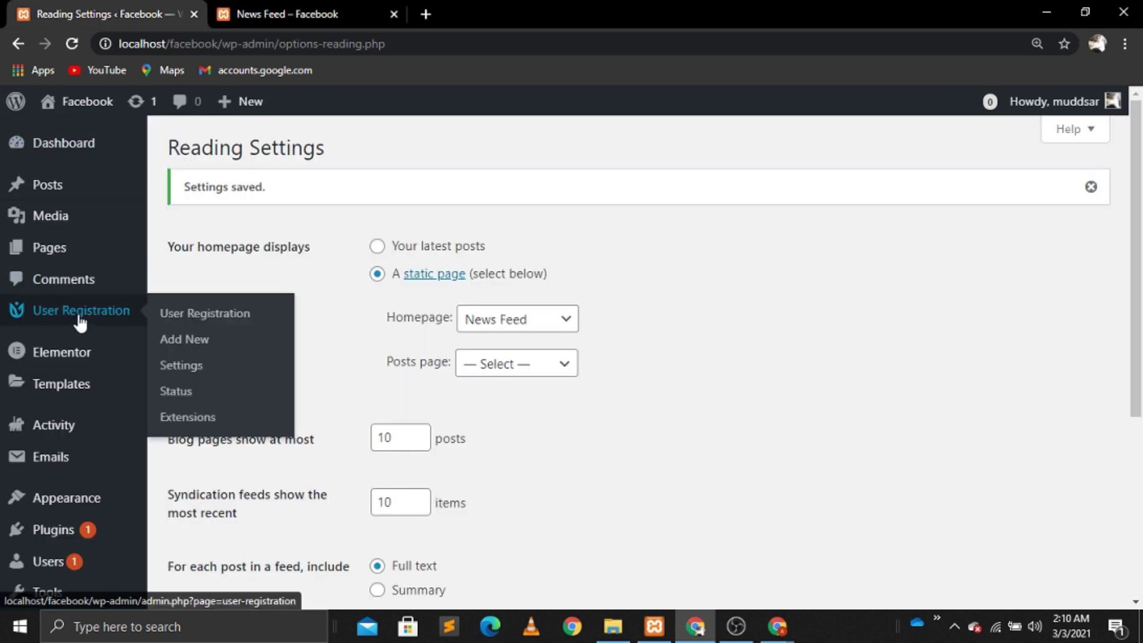
Step: Search Plugins > Add New for 'mediapress' and install MediaPress by BuddyDev
mouse_move(57, 534)
click(182, 529)
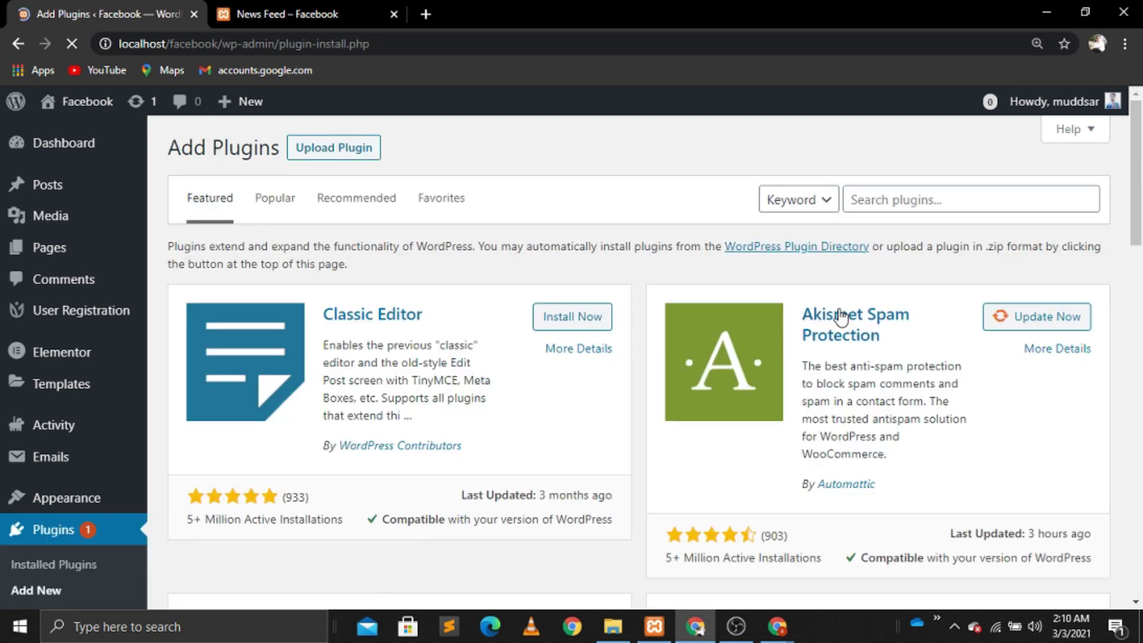
click(879, 209)
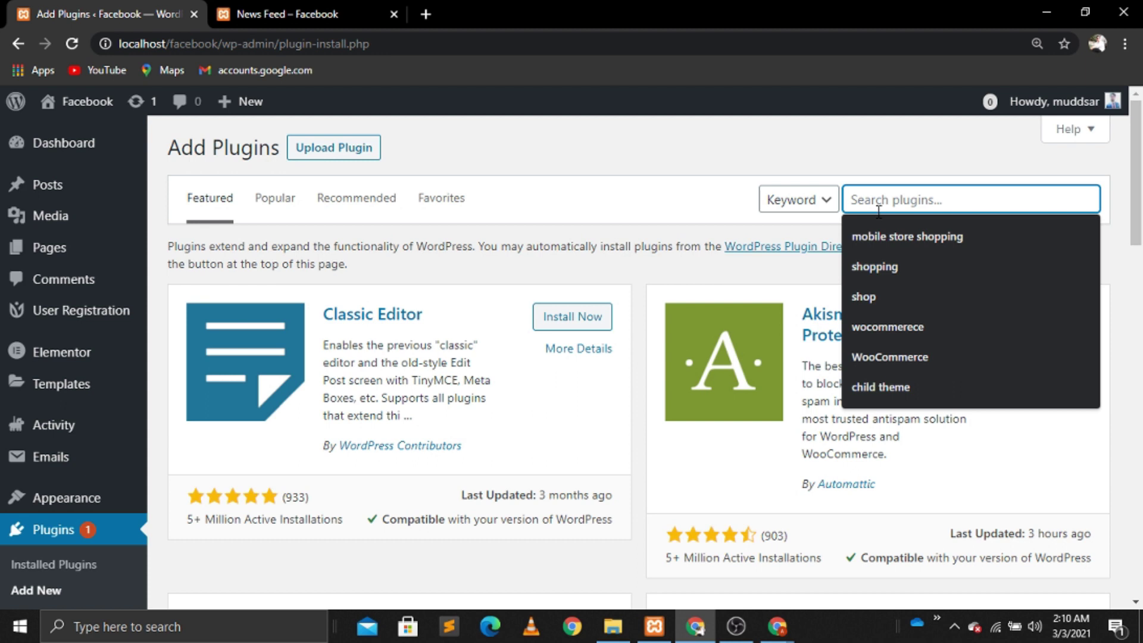
text(med)
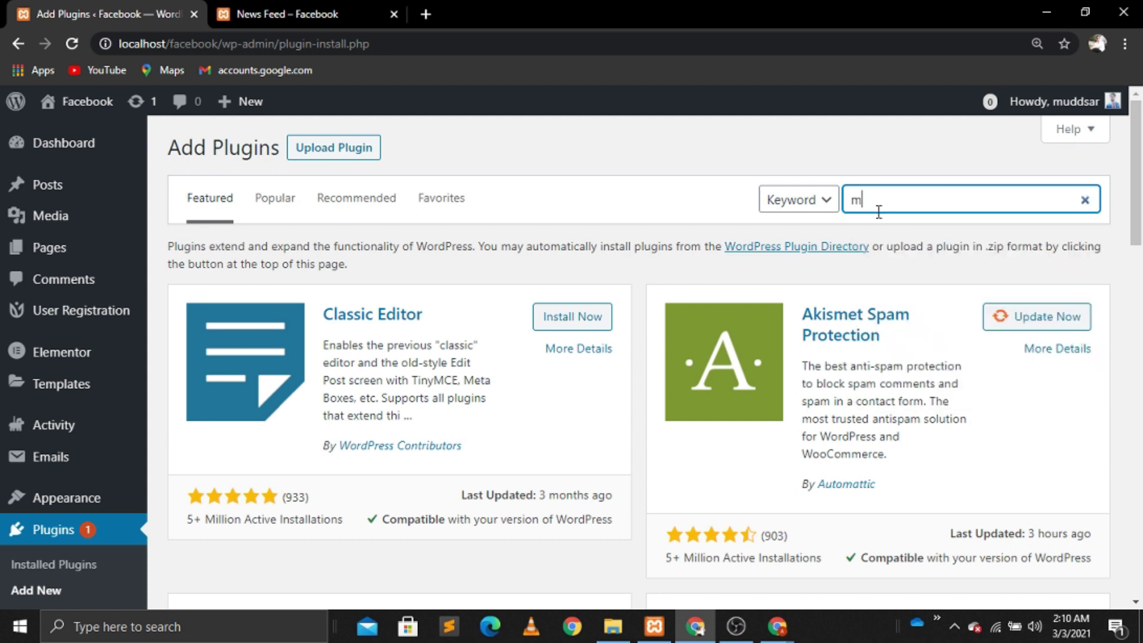
text(ia)
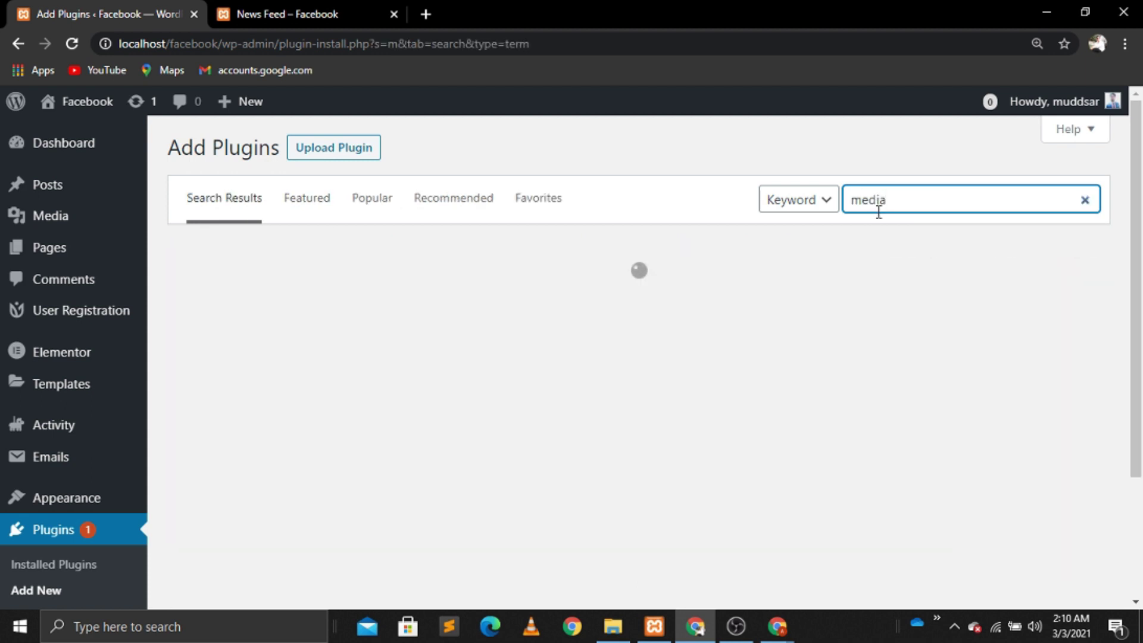
text(press)
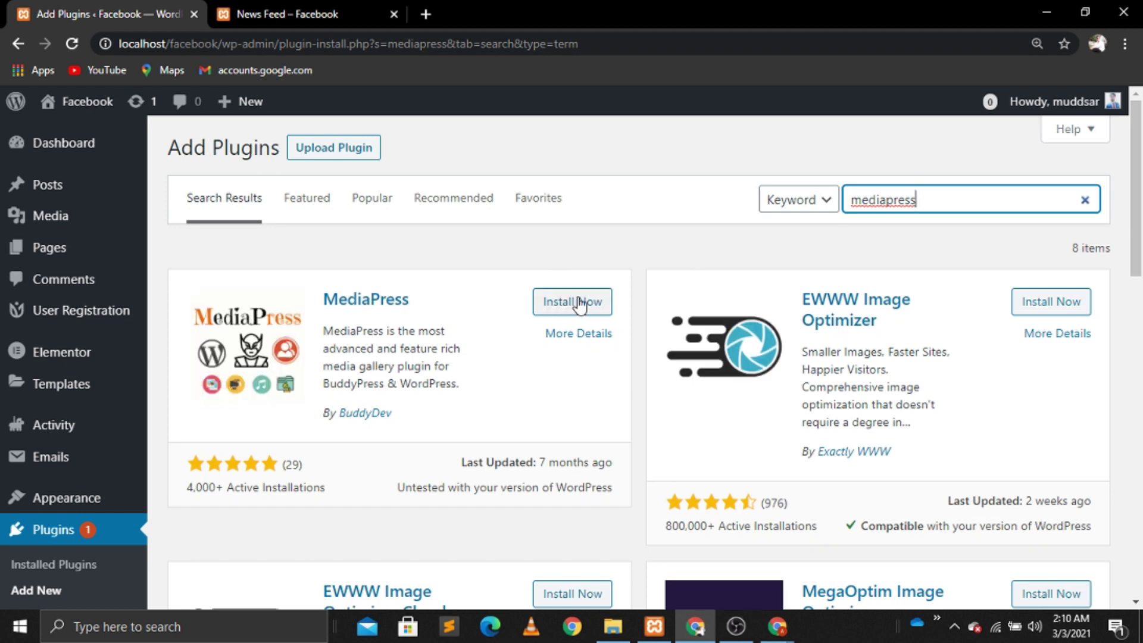
click(580, 303)
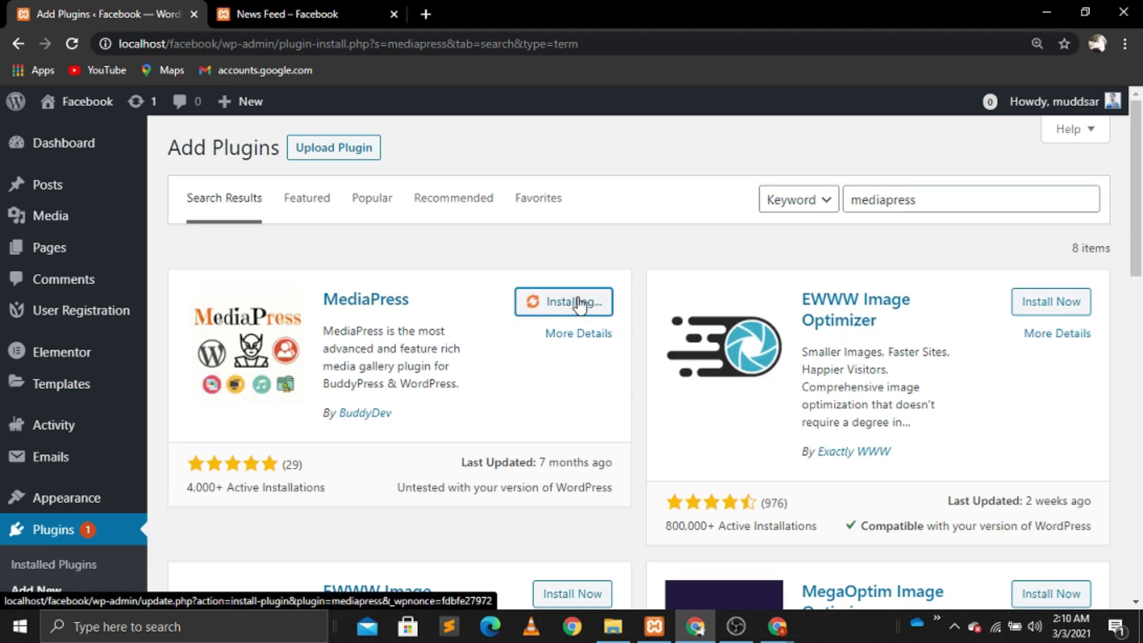
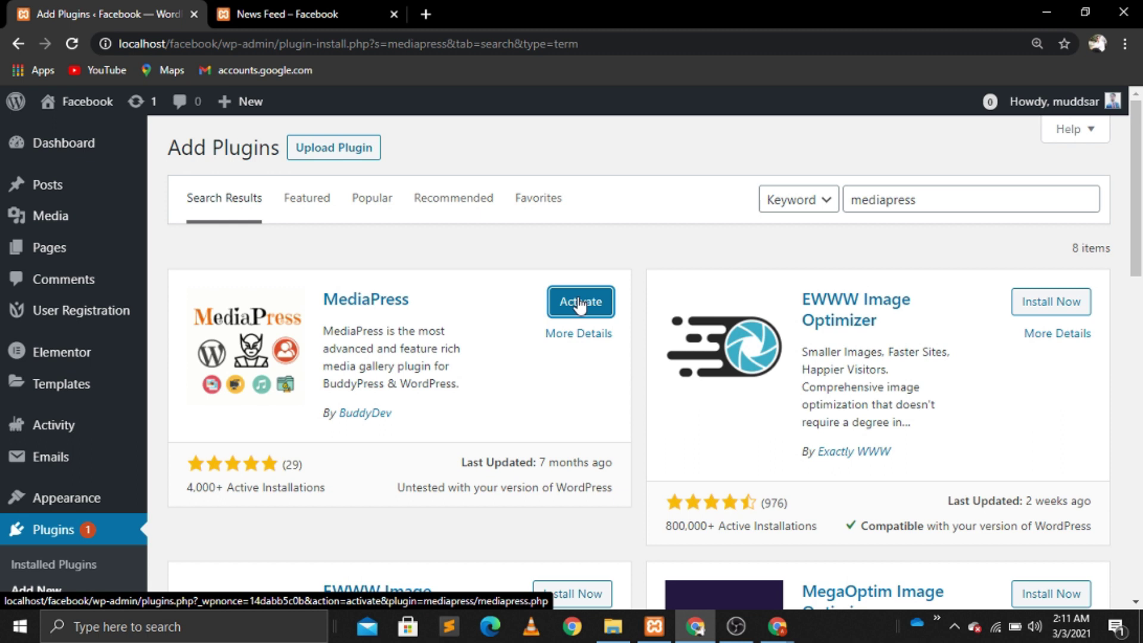
Step: Activate the MediaPress plugin and delete Akismet Anti-Spam from the installed plugins
click(580, 302)
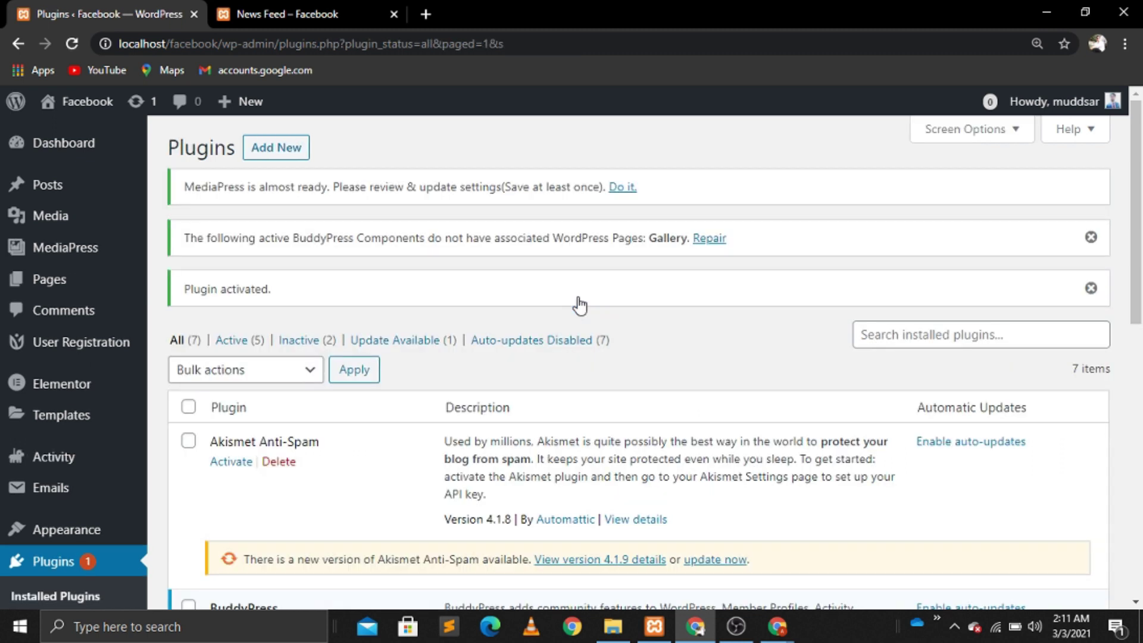
scroll(579, 305, down, 4)
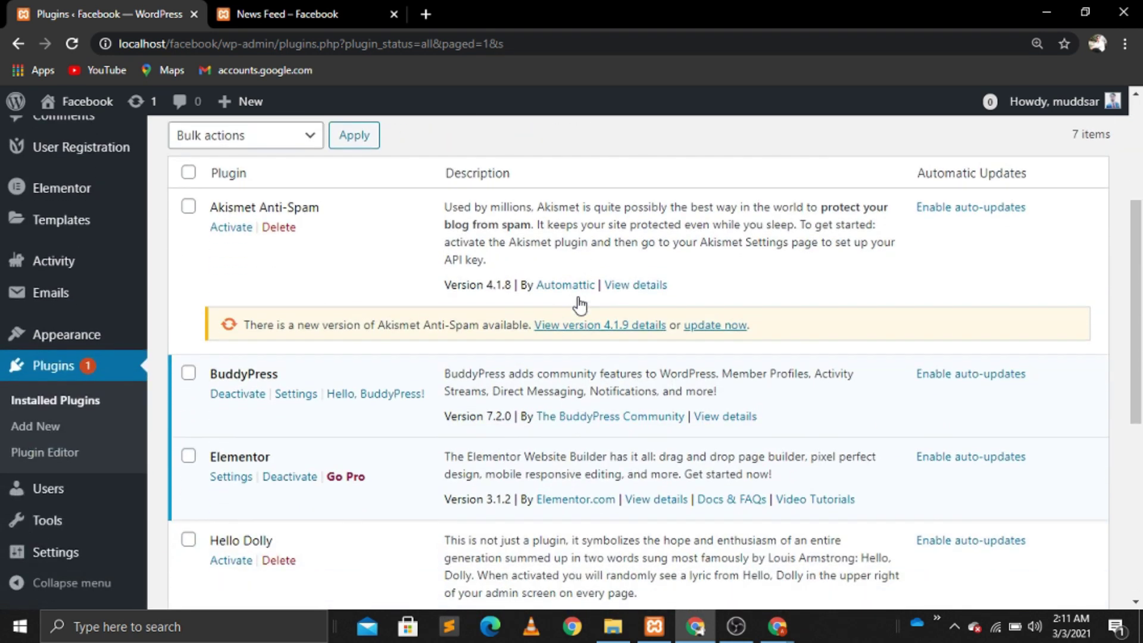
click(279, 227)
click(663, 134)
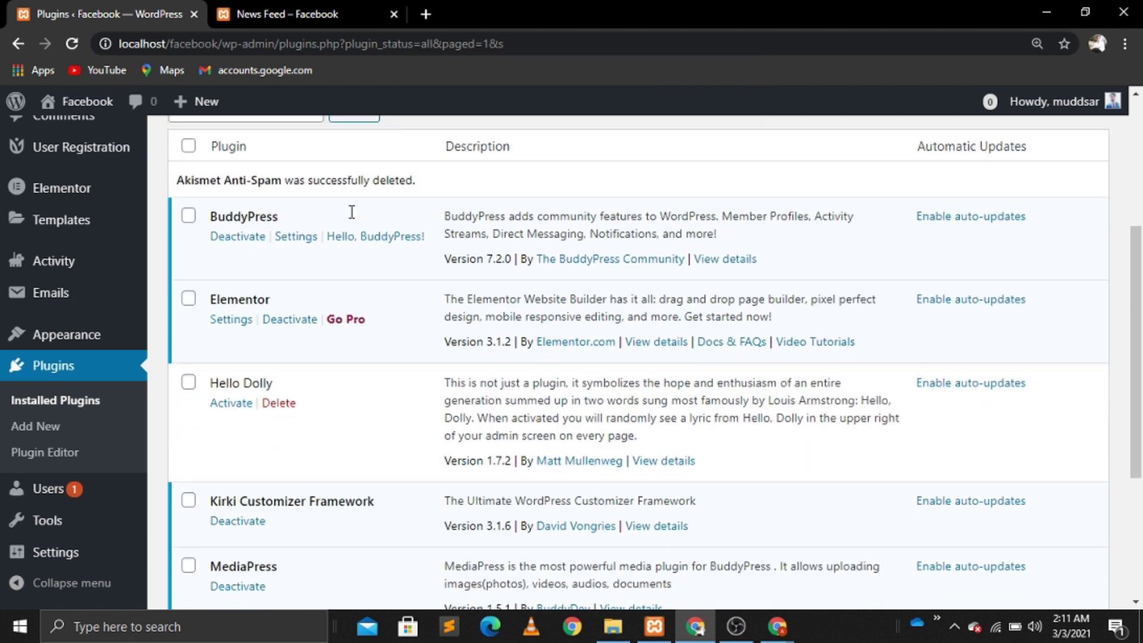
scroll(349, 219, down, 4)
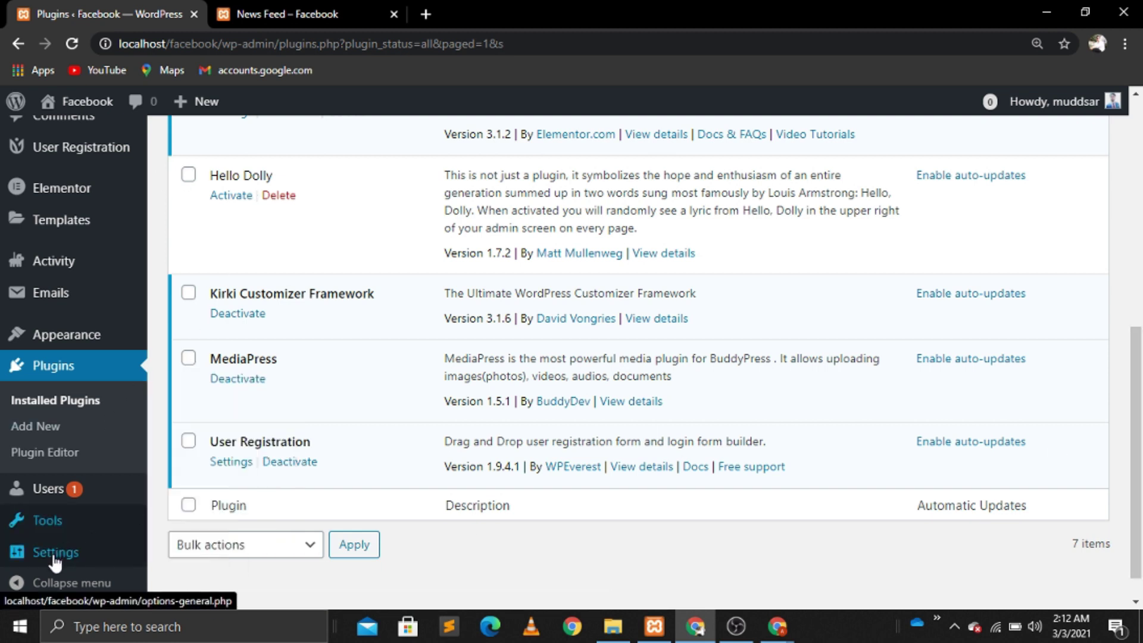
Step: In Settings > BuddyPress, enable Friend Connections and Private Messaging components and save
mouse_move(48, 552)
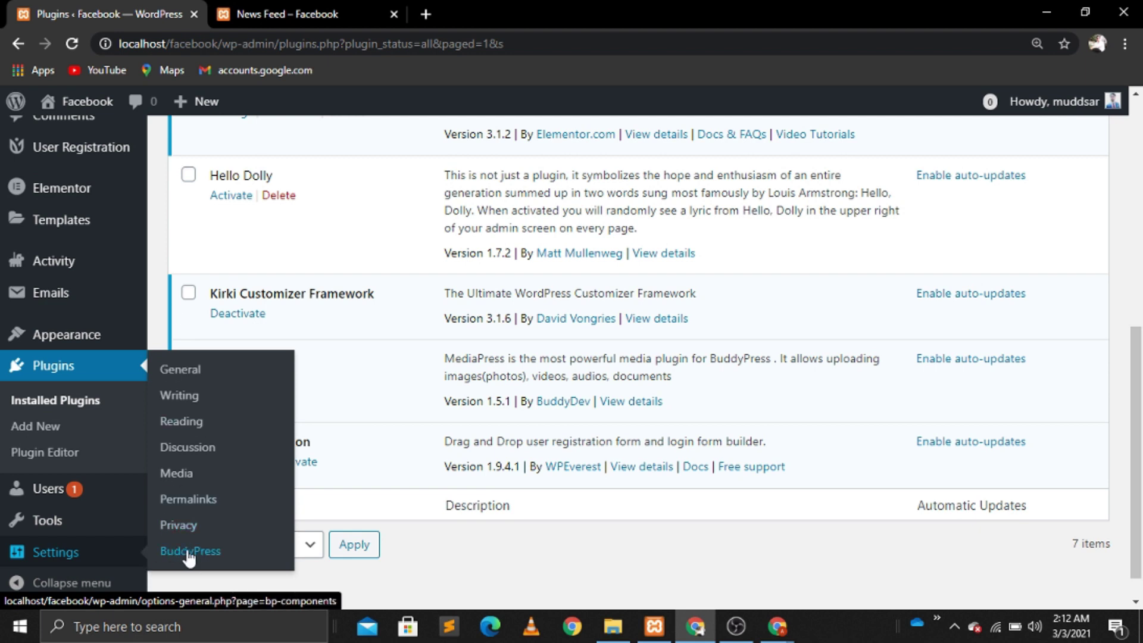
click(207, 556)
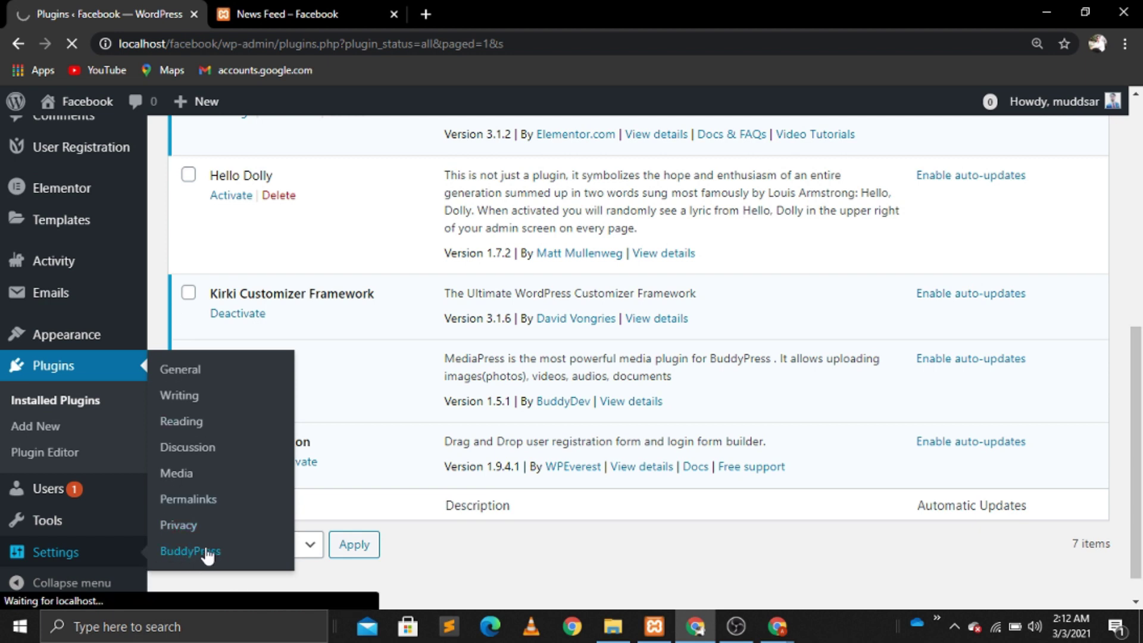
scroll(207, 555, down, 3)
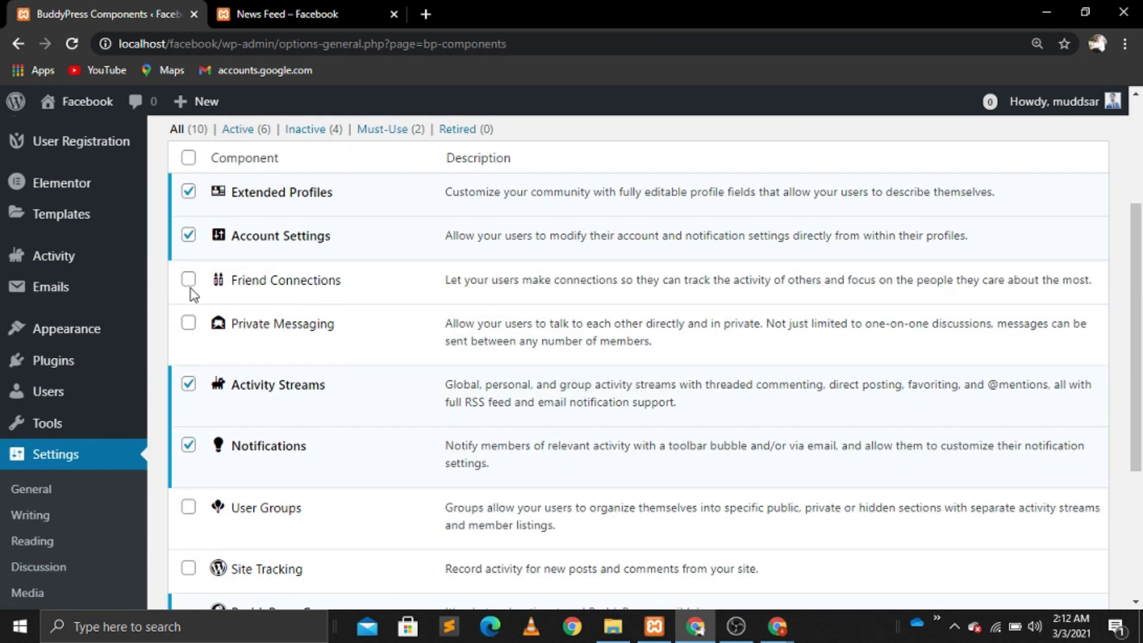
click(188, 280)
click(188, 323)
scroll(637, 357, down, 4)
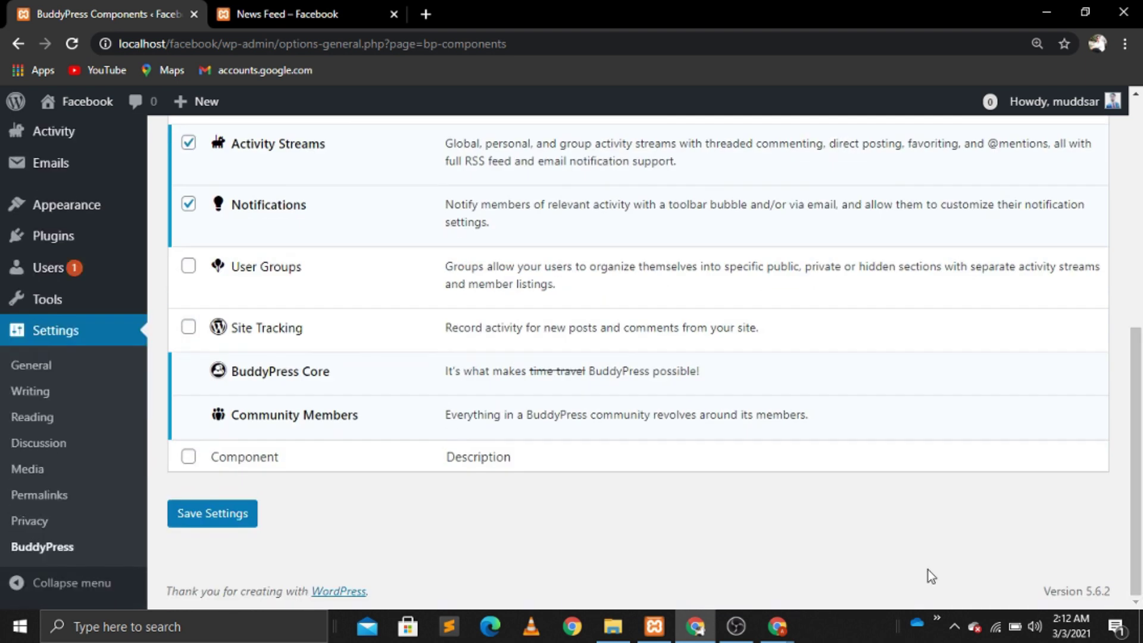
click(237, 519)
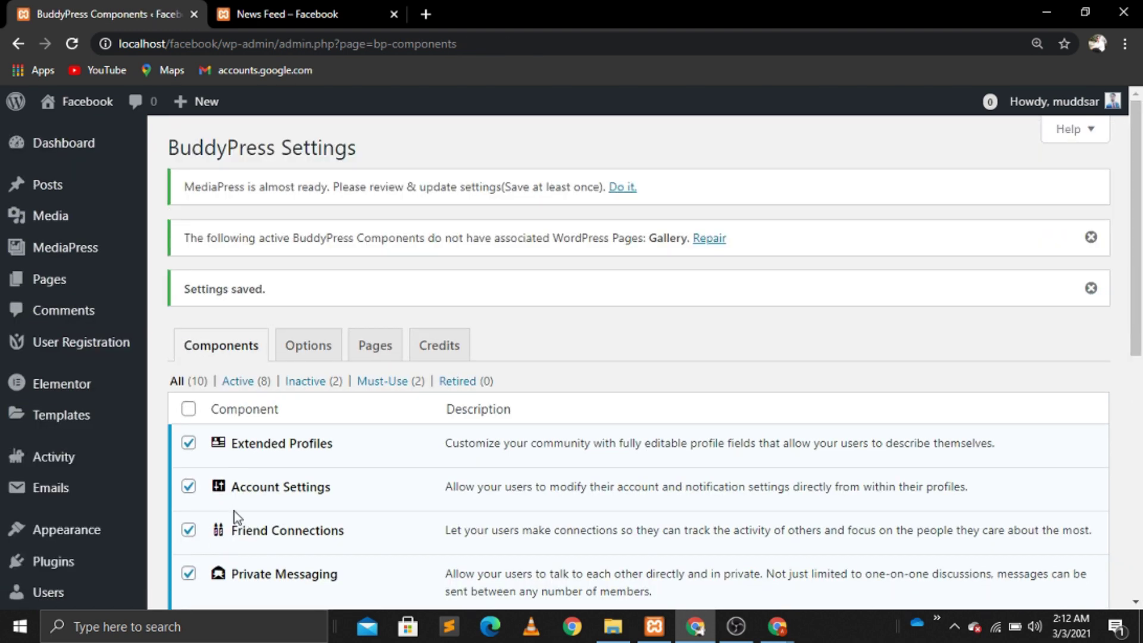
Step: On the BuddyPress Options tab, allow activity commenting on posts and comments and save
click(310, 358)
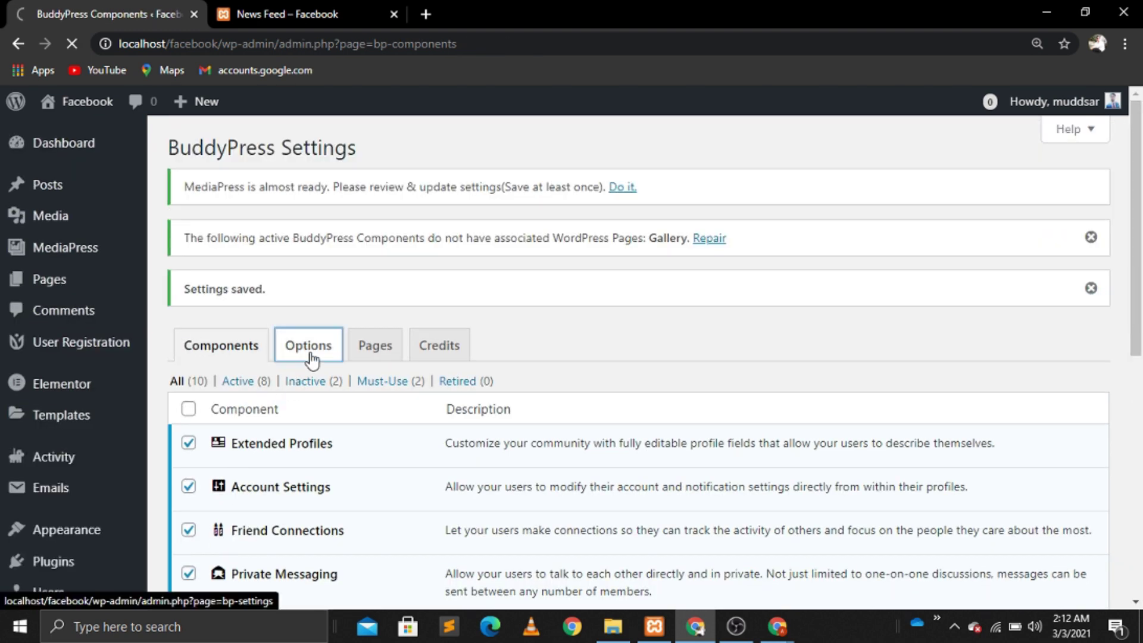
scroll(311, 360, down, 1)
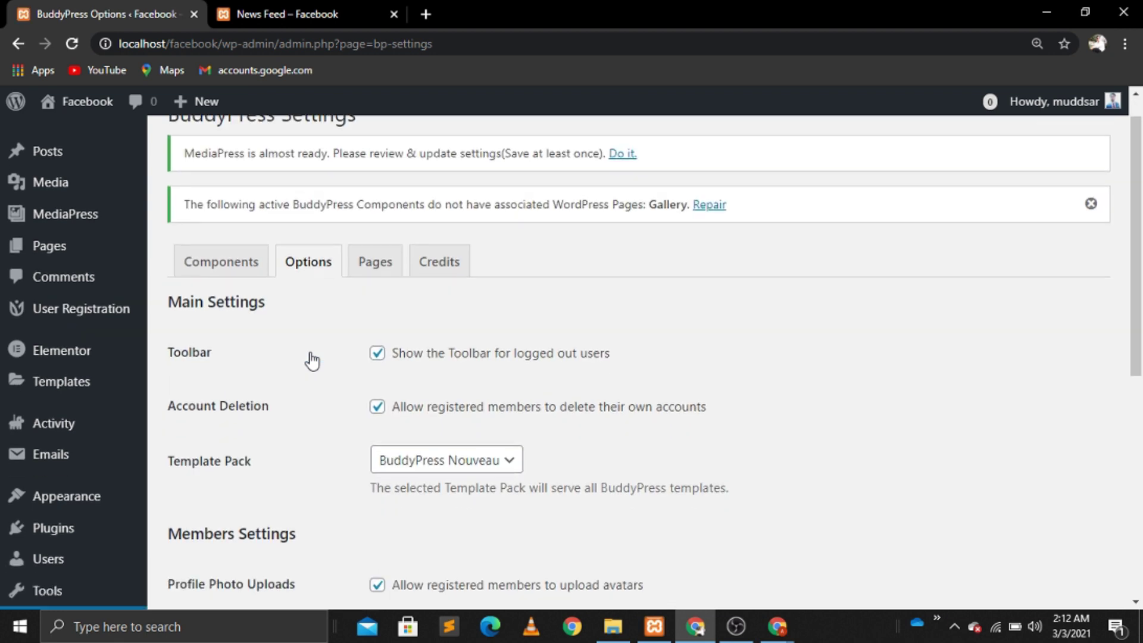
scroll(311, 360, down, 4)
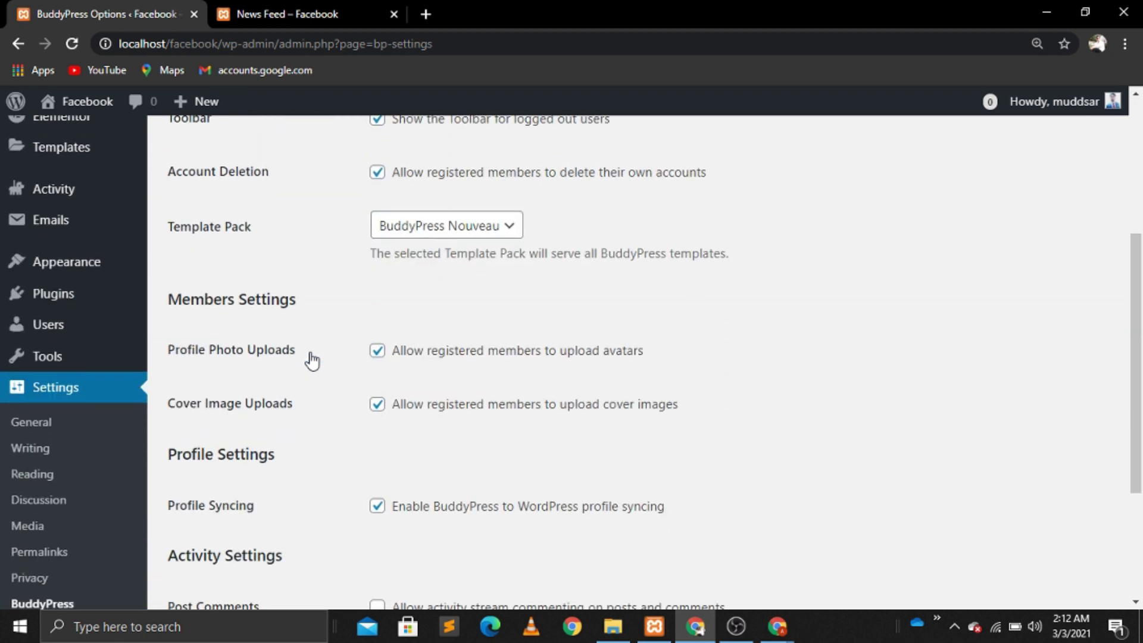
scroll(312, 360, down, 1)
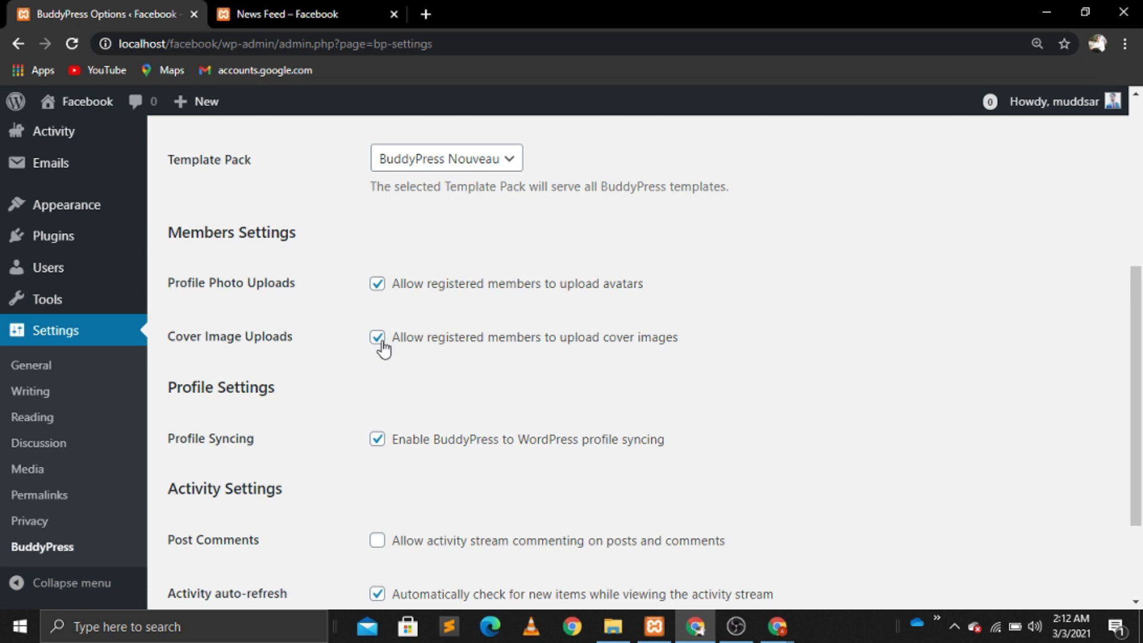
scroll(349, 418, down, 2)
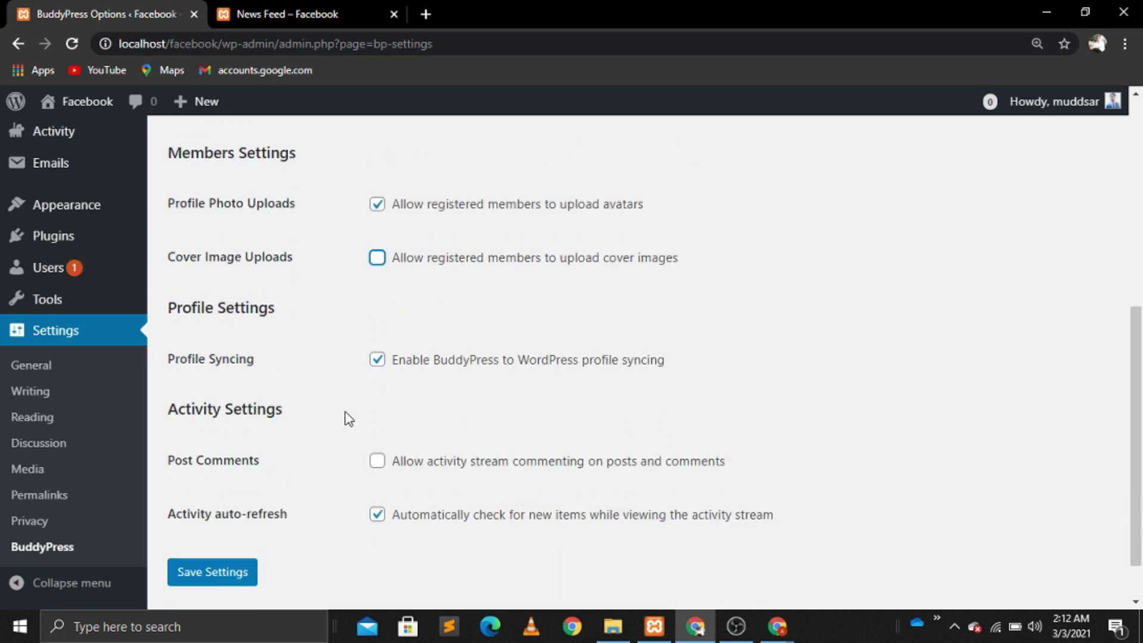
click(377, 404)
click(201, 518)
click(201, 519)
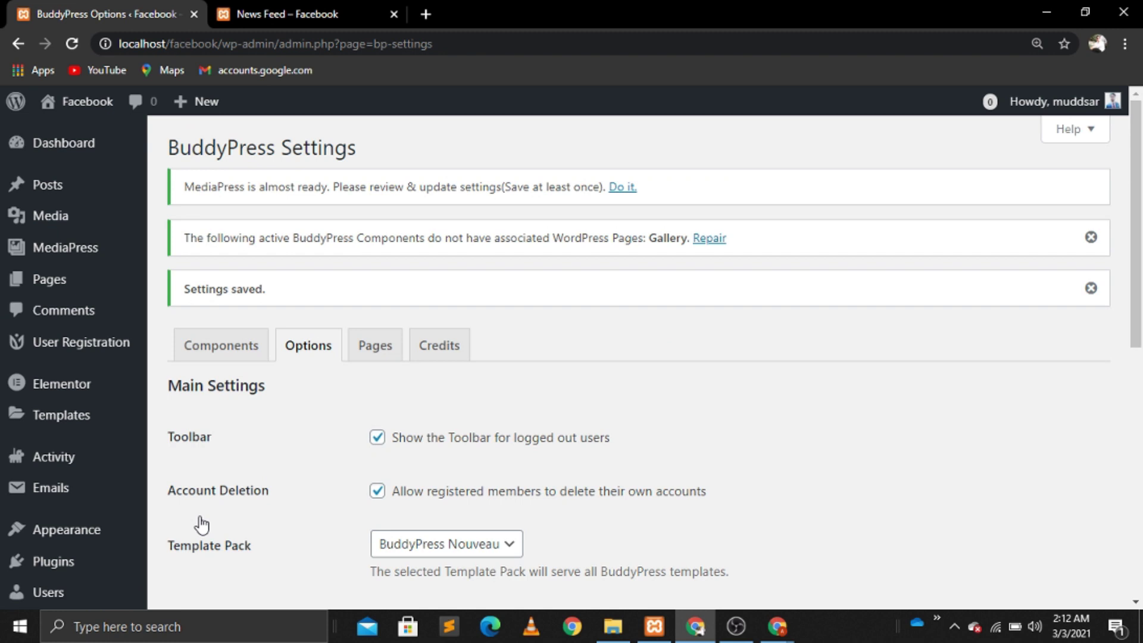
scroll(201, 523, down, 1)
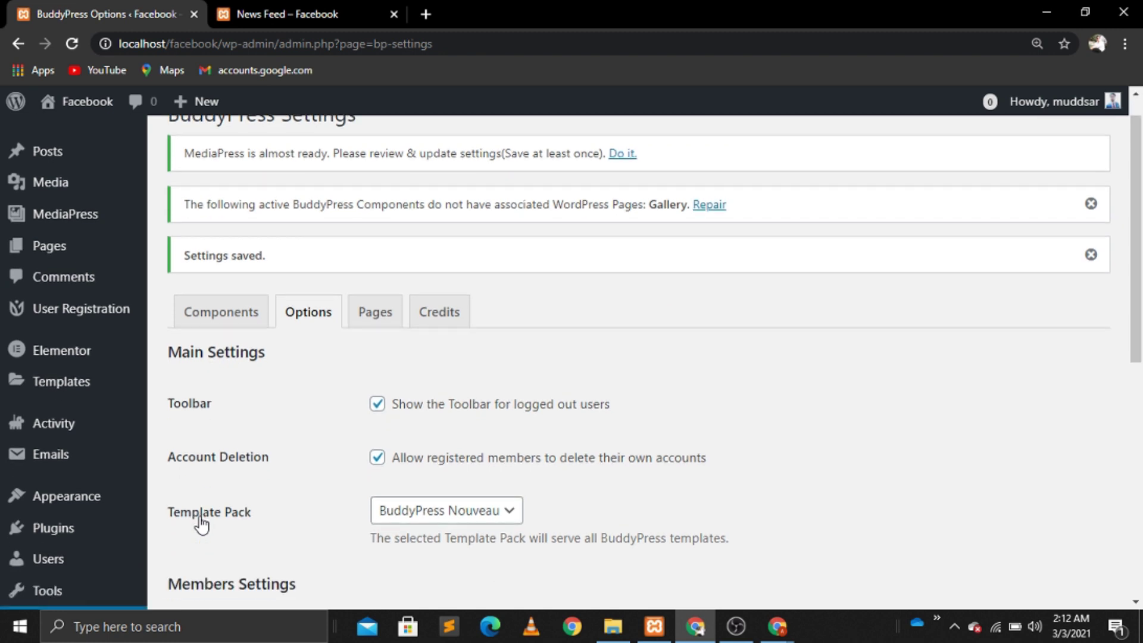
scroll(201, 523, up, 1)
mouse_move(72, 594)
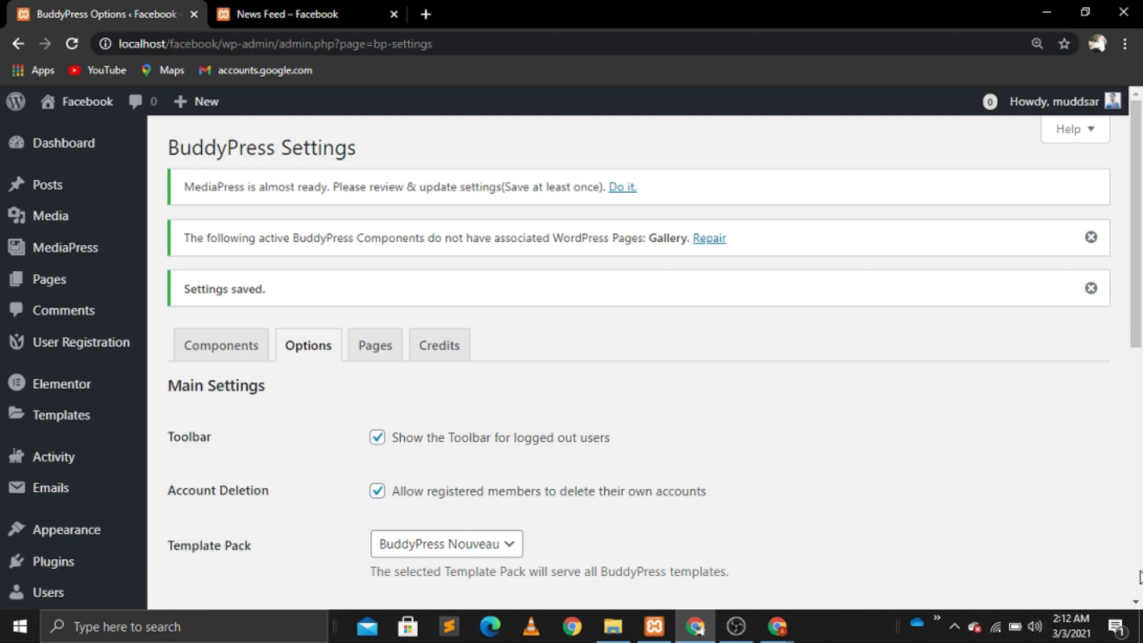
scroll(1139, 576, down, 6)
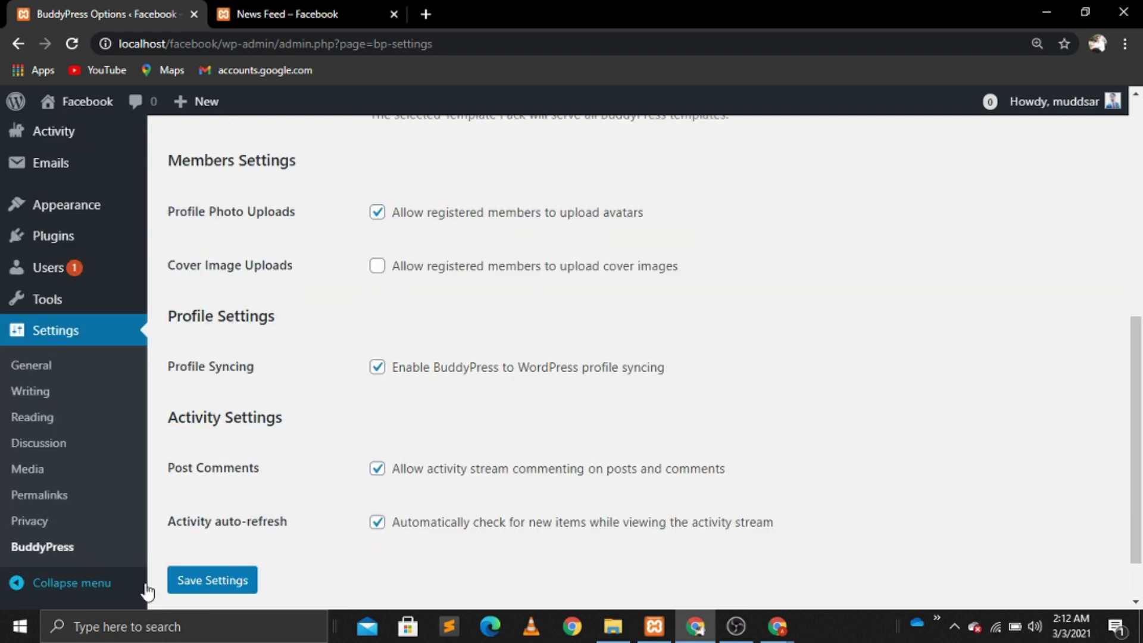
scroll(1139, 163, up, 6)
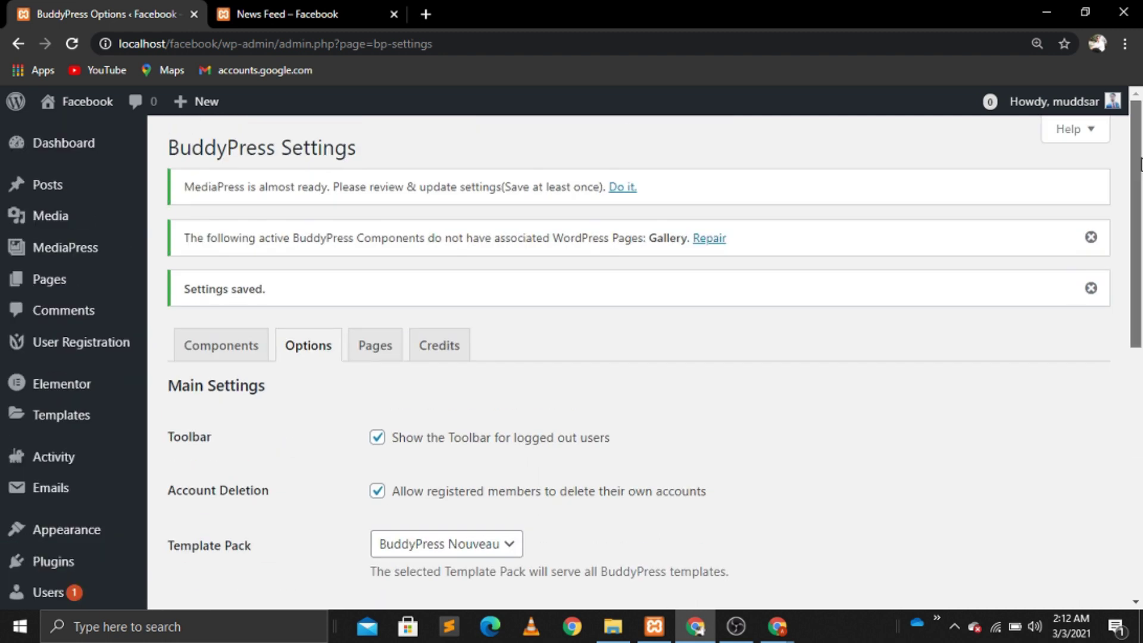
Step: In MediaPress settings, make Logged In Users Only the default and only enabled gallery status
mouse_move(95, 262)
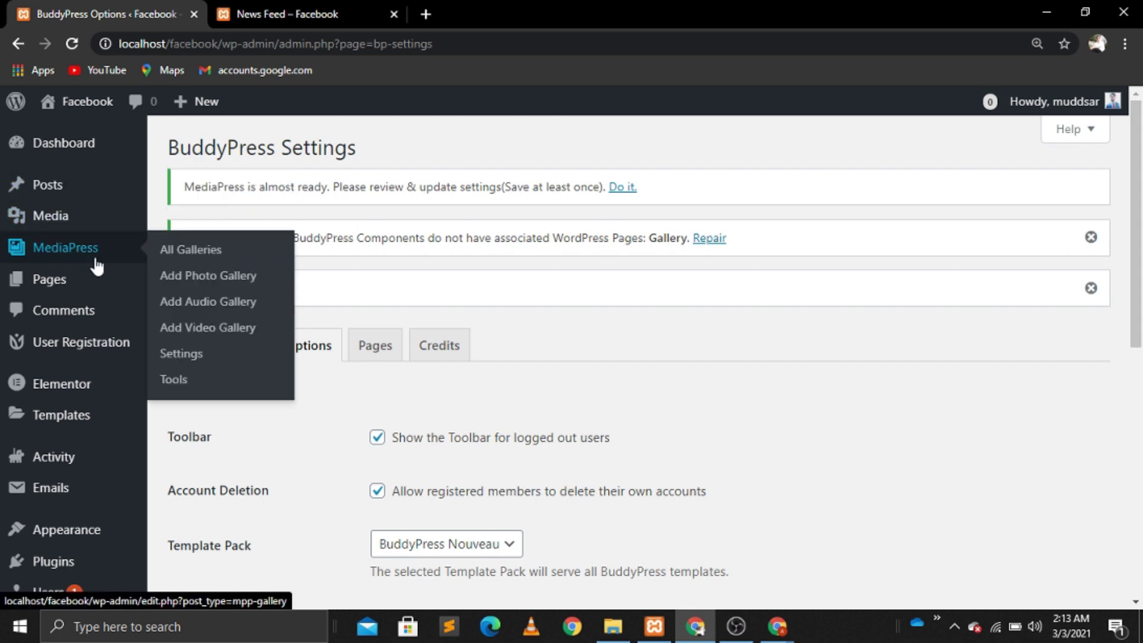
click(178, 354)
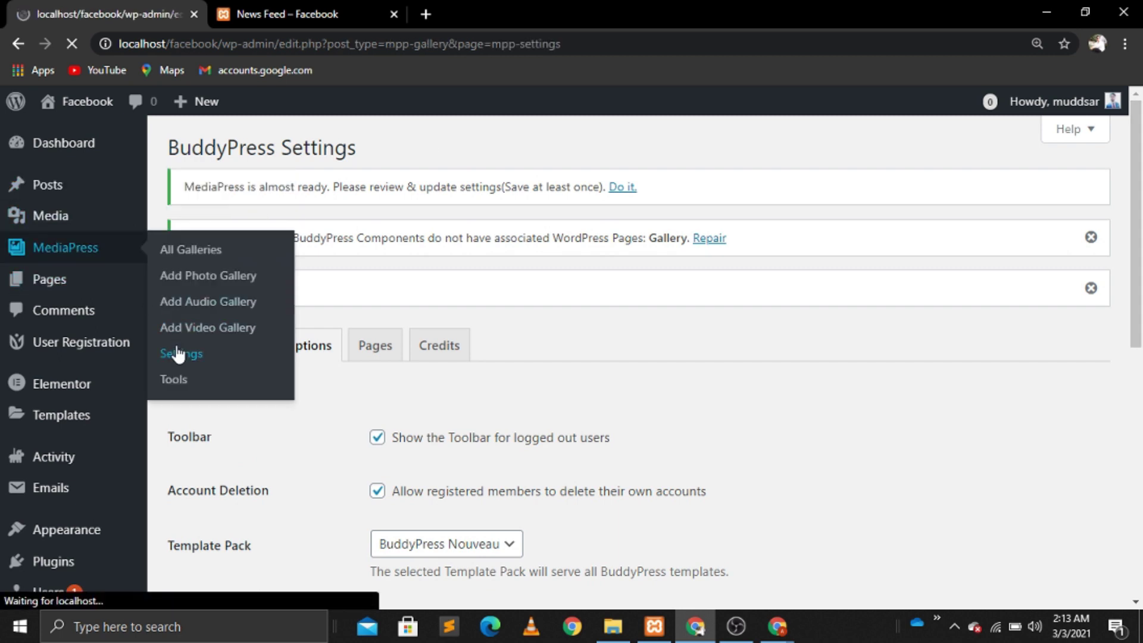
scroll(178, 353, down, 5)
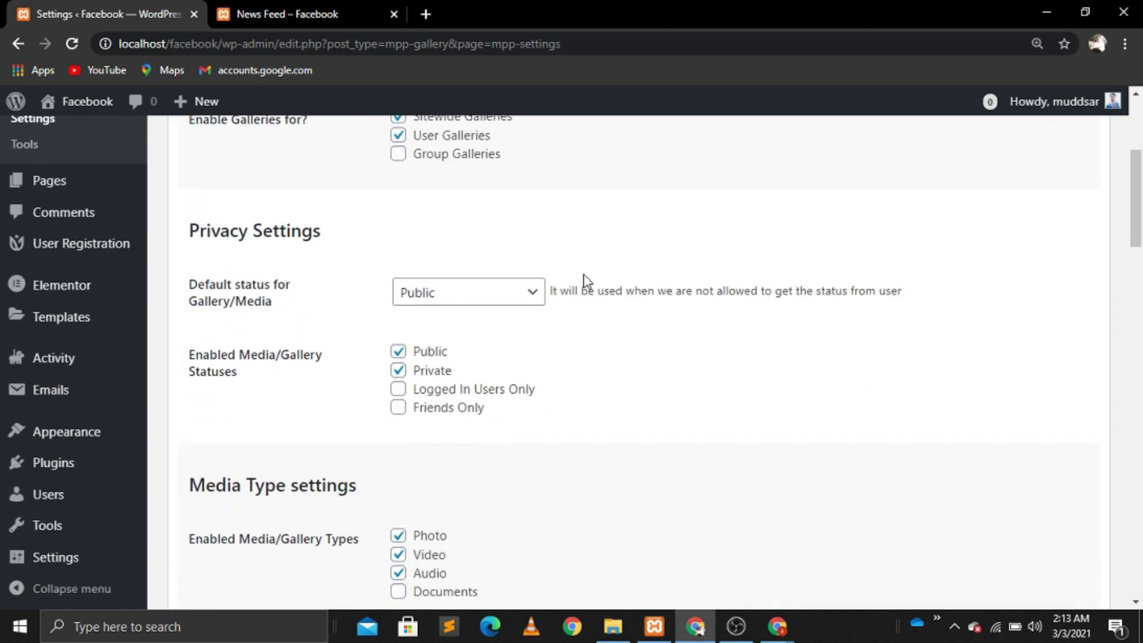
click(437, 295)
click(434, 350)
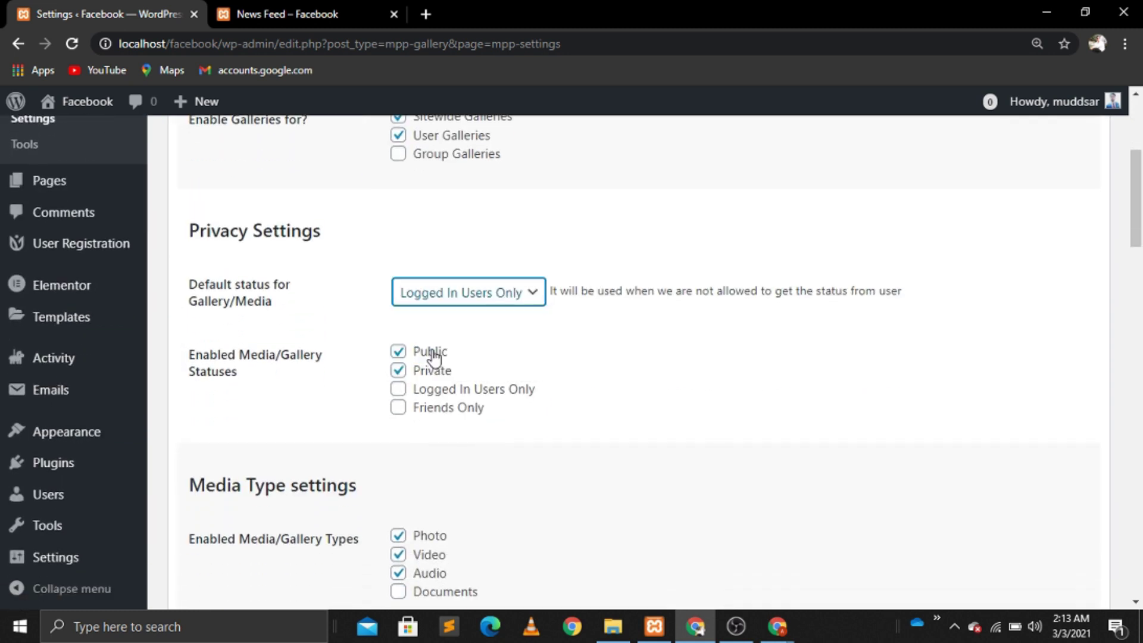
click(398, 370)
click(398, 351)
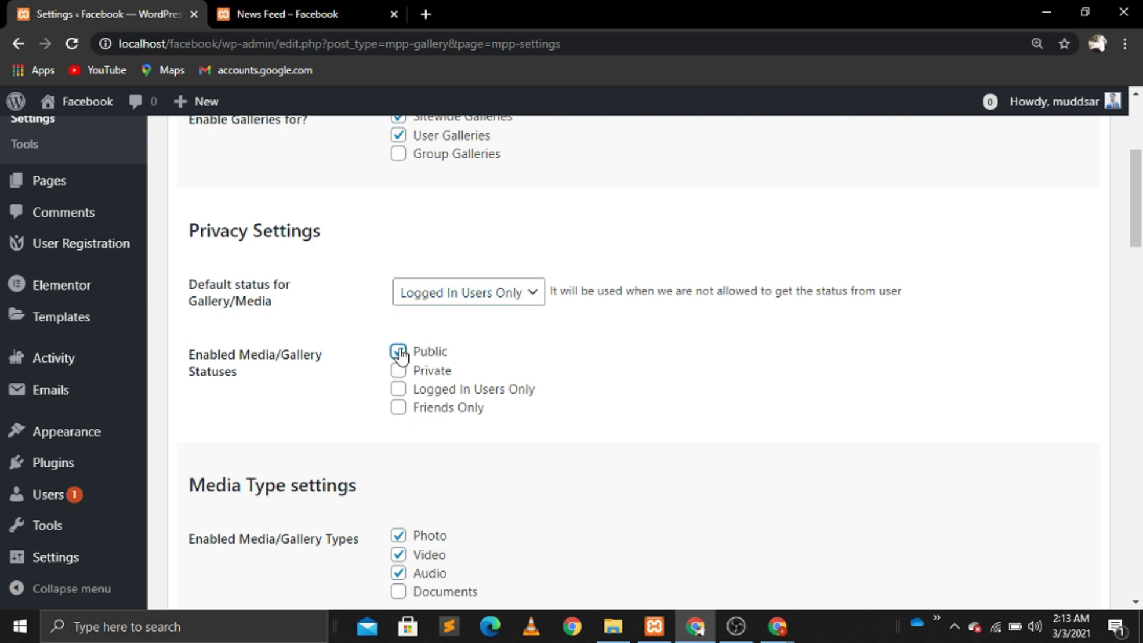
click(398, 391)
Step: Enable the Documents media type and save the MediaPress settings
scroll(550, 413, down, 5)
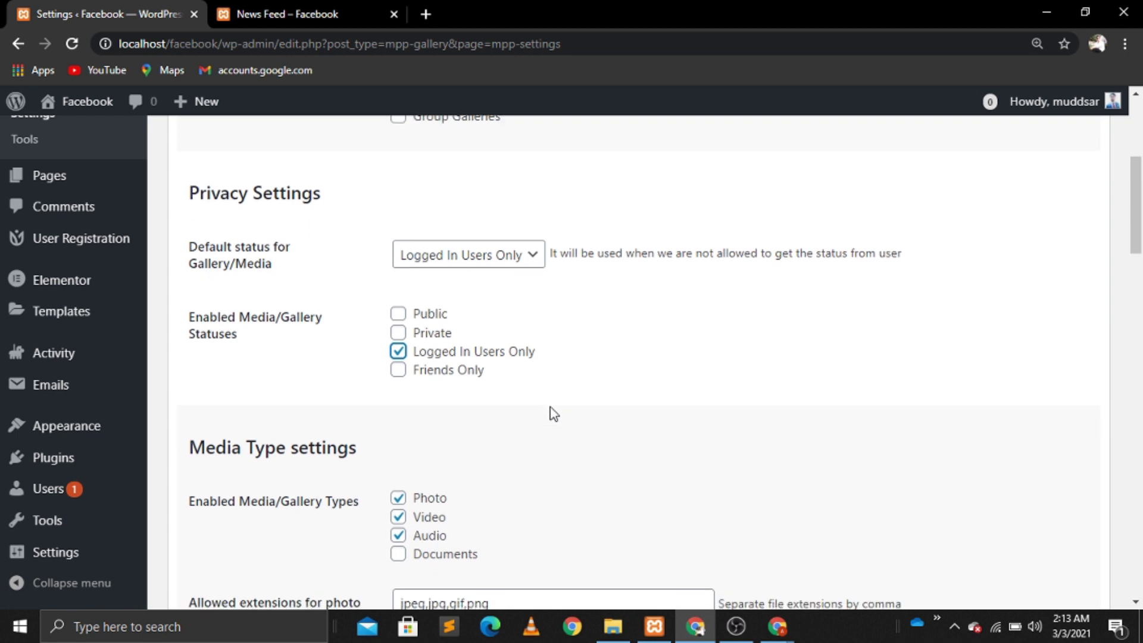
click(400, 326)
drag(1137, 253, 1141, 499)
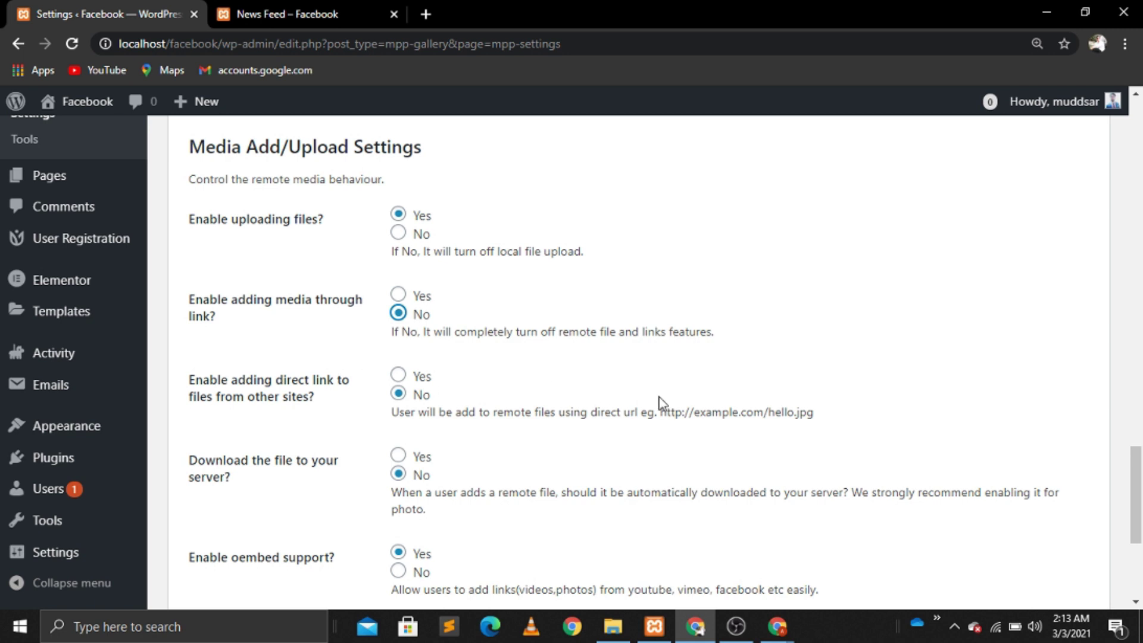
drag(1136, 494, 1138, 546)
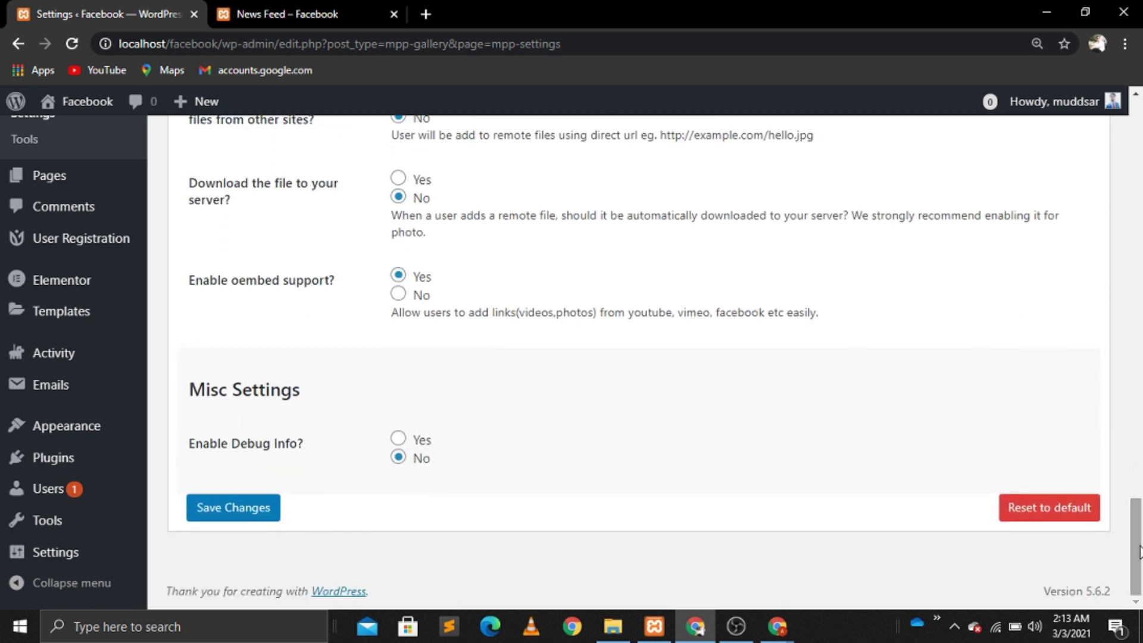
click(241, 515)
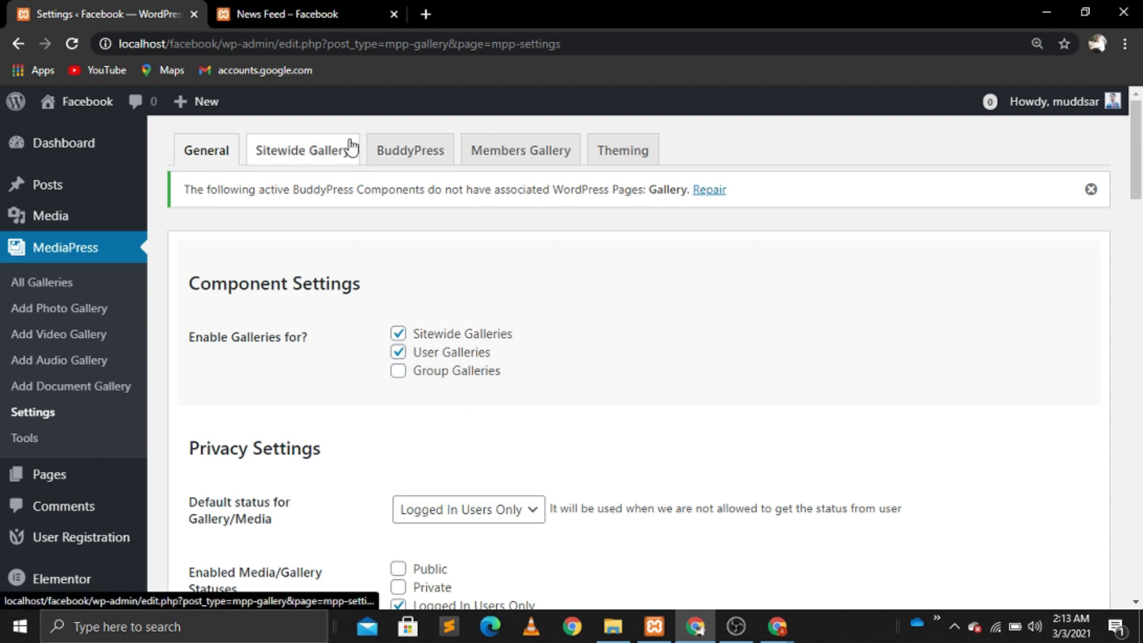
Step: On MediaPress's BuddyPress tab, record new gallery activity, set activity media limit to 4, and save
click(441, 153)
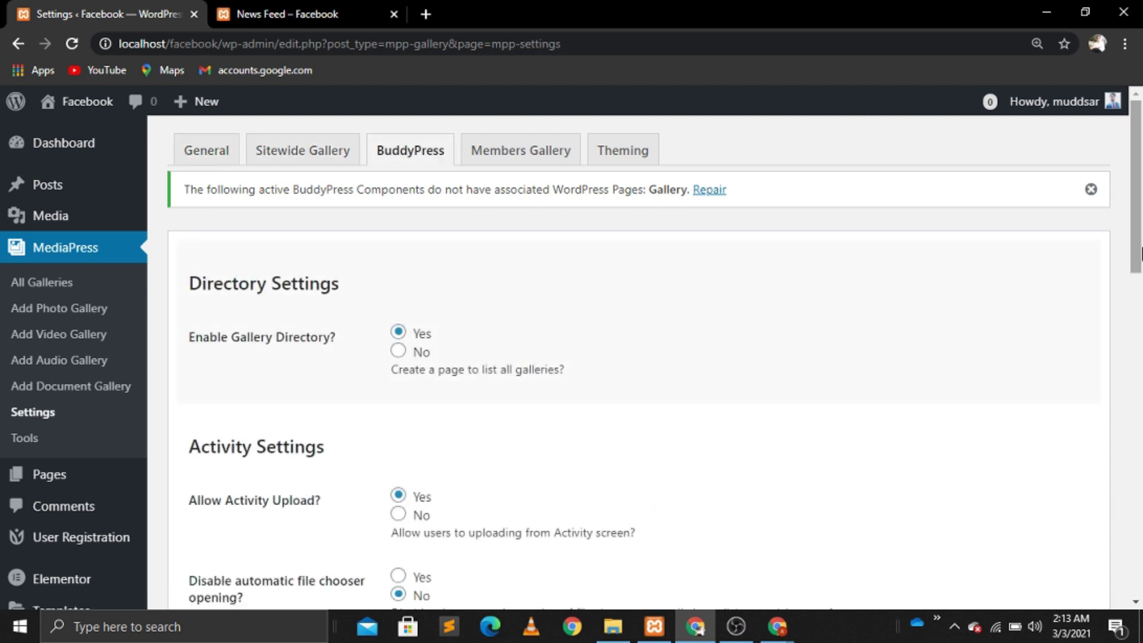
drag(1138, 242, 1137, 365)
click(397, 292)
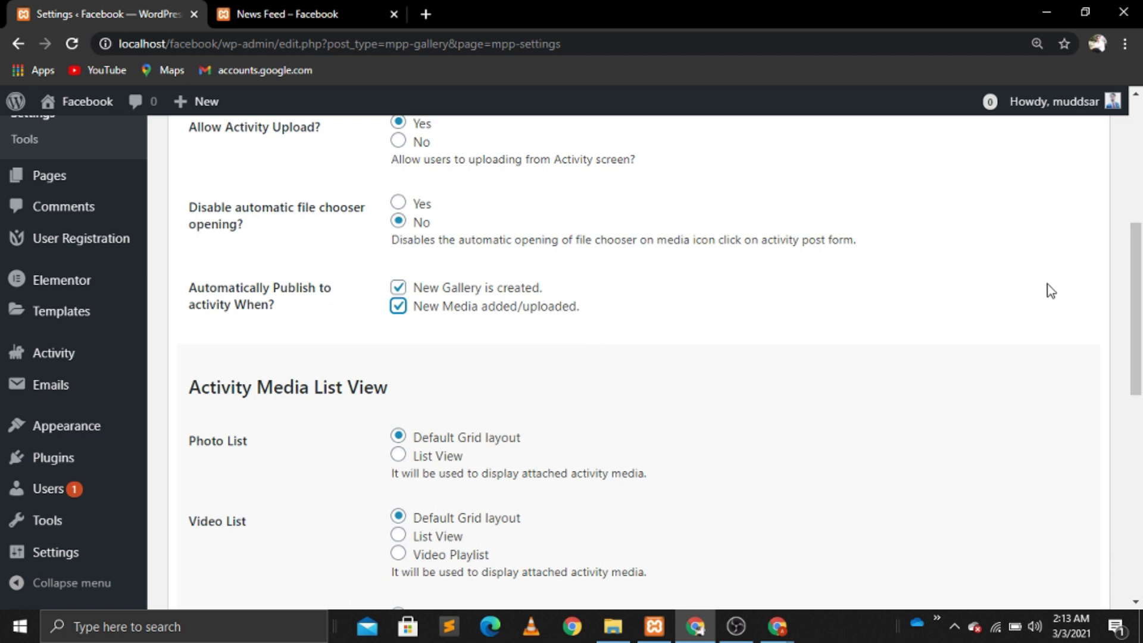
drag(1140, 287, 1140, 487)
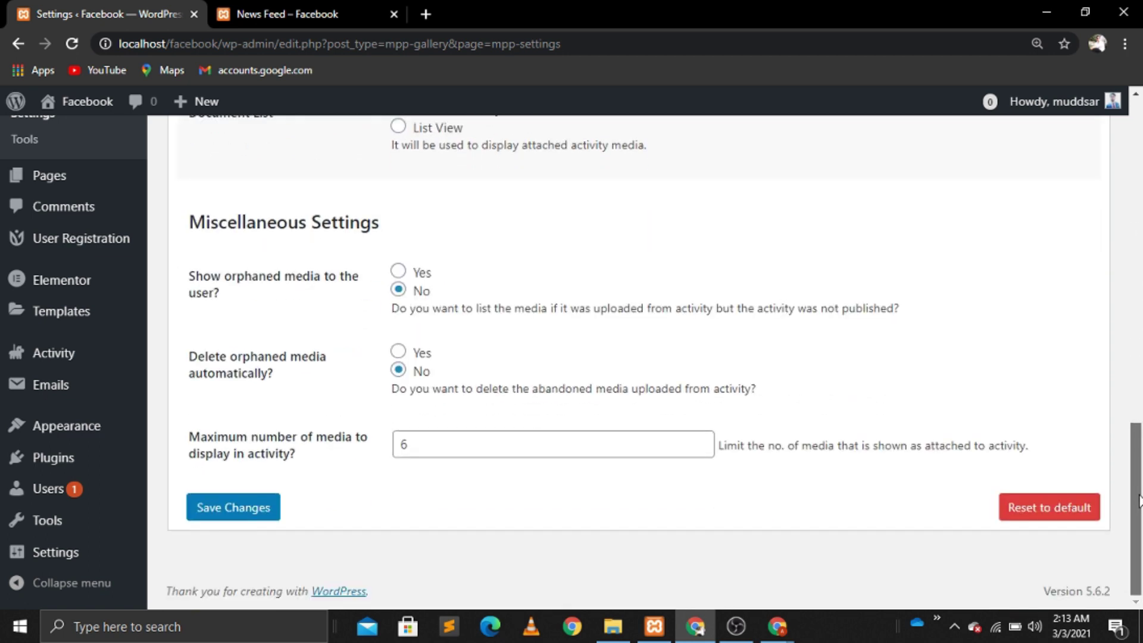
click(440, 453)
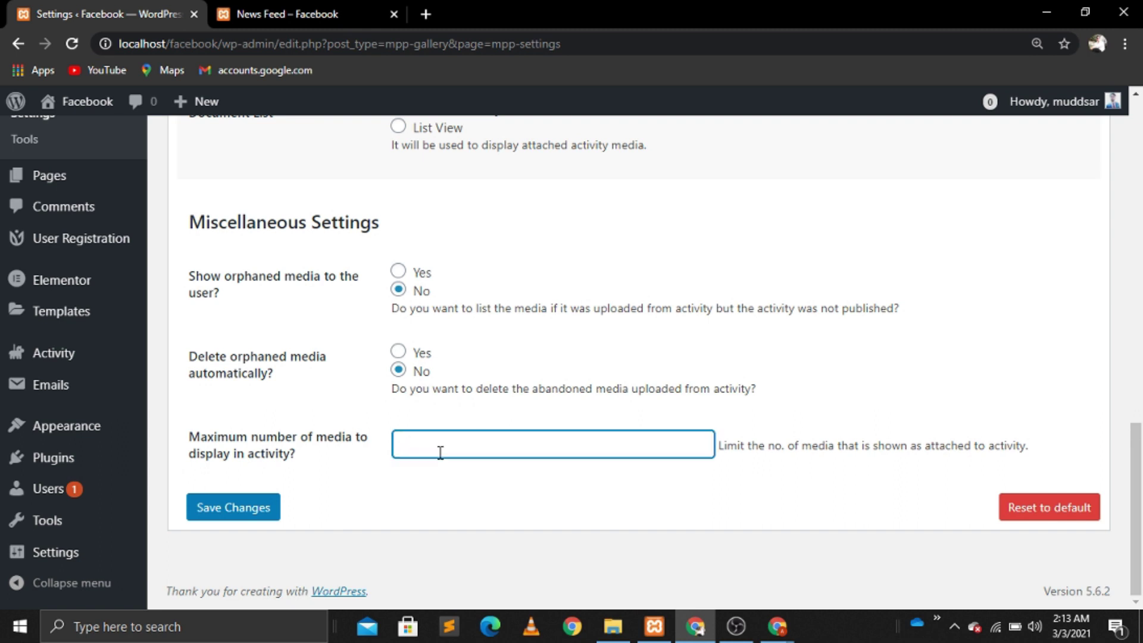
click(376, 499)
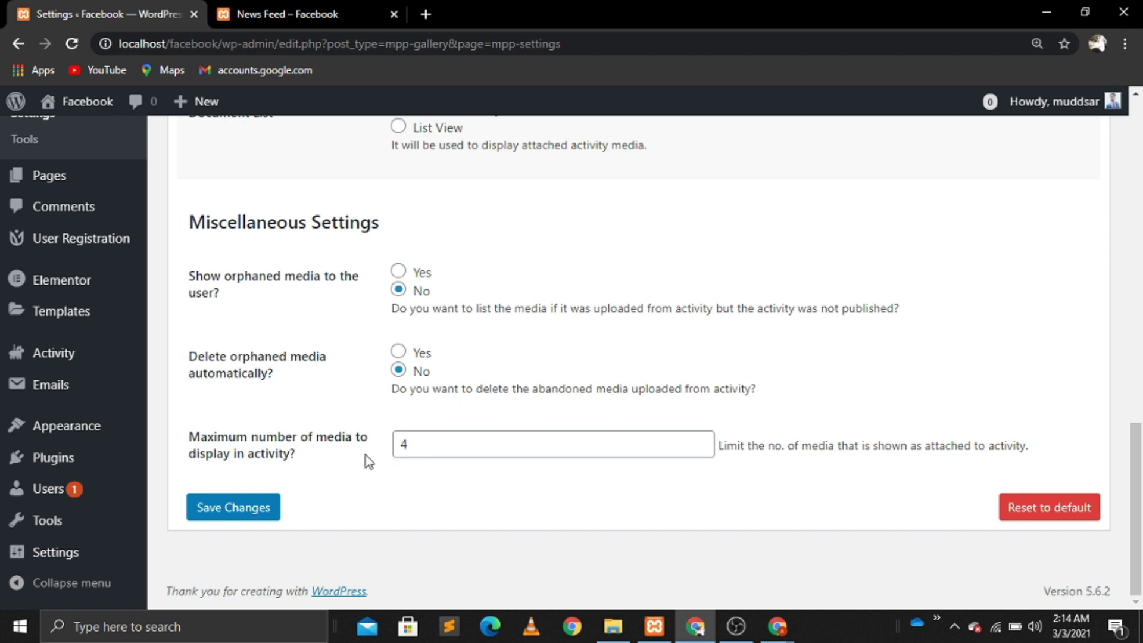
click(262, 513)
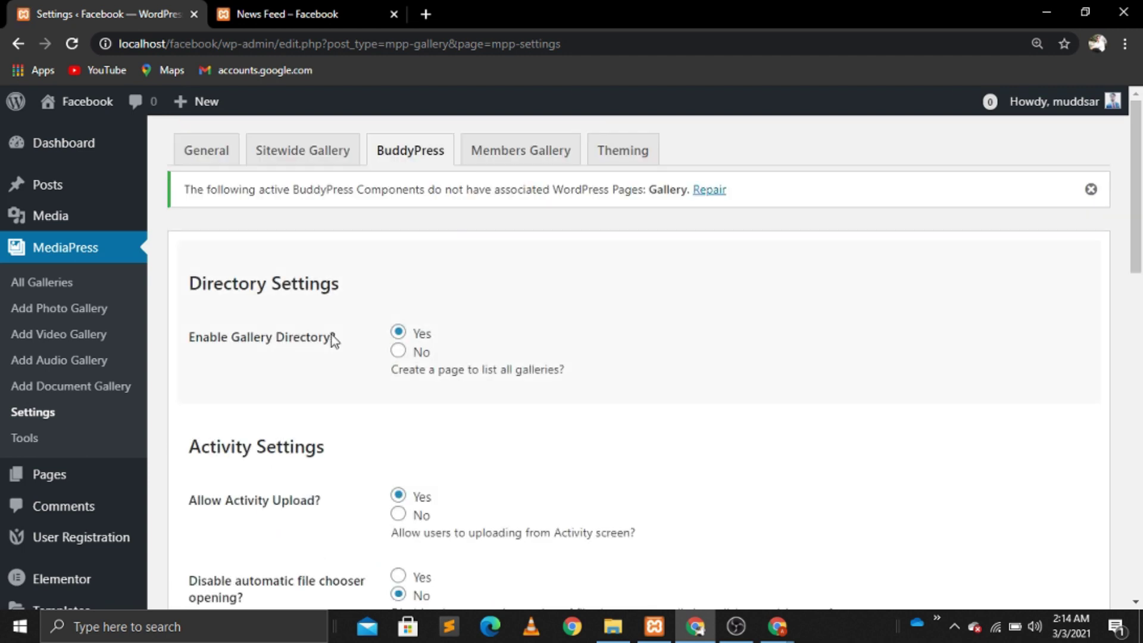
Step: Enable Documents as a Members Gallery type, save, then view the Theming settings
click(539, 152)
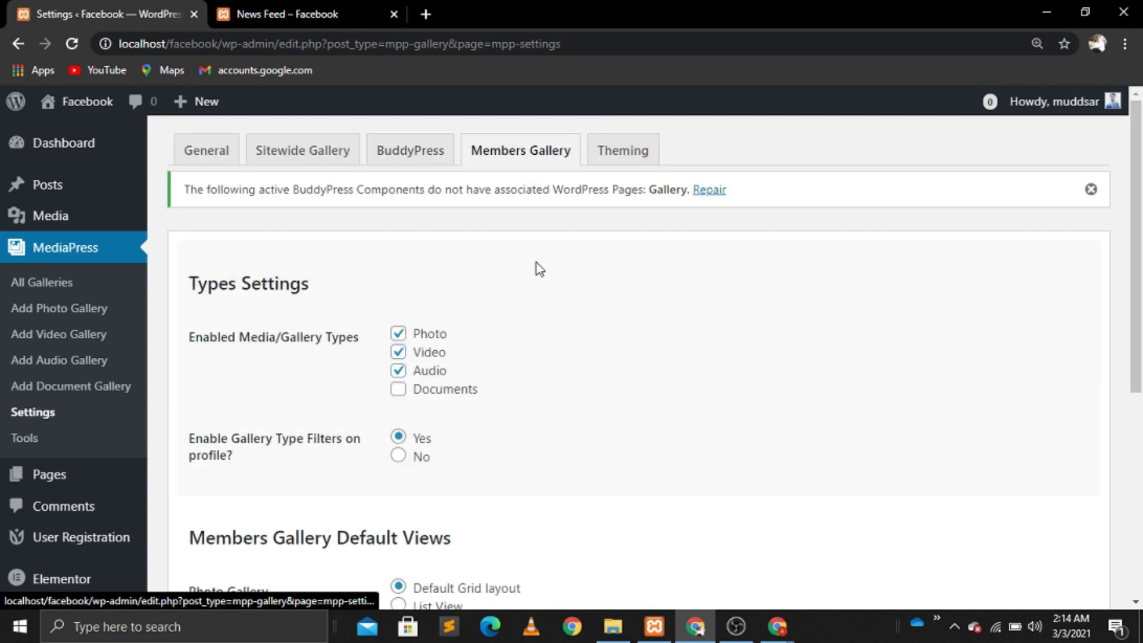
click(398, 392)
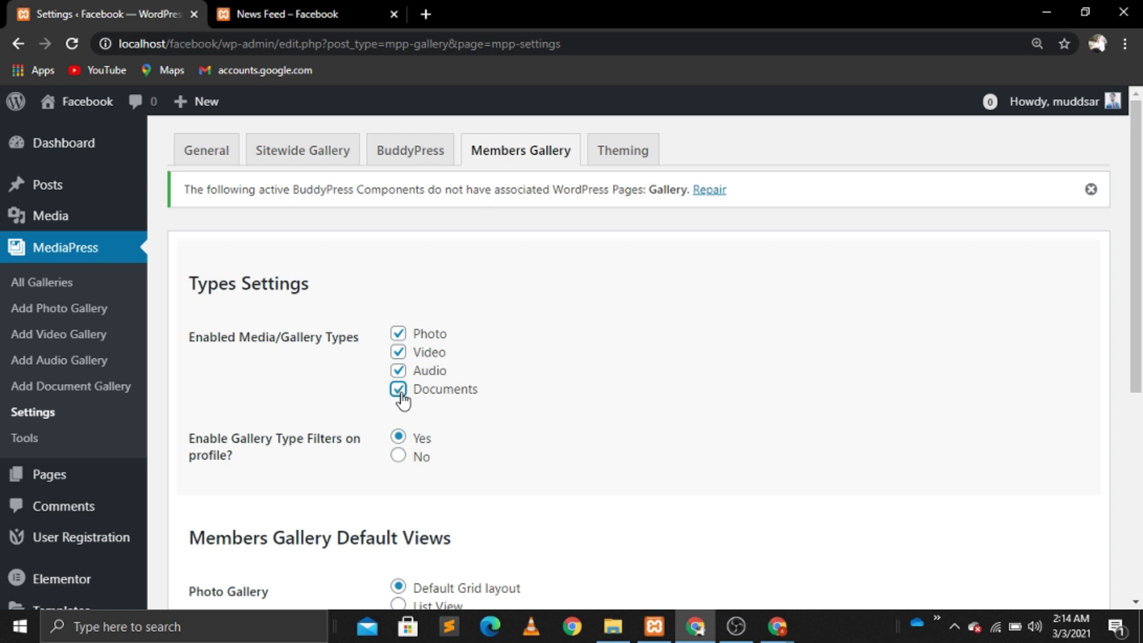
drag(1139, 336, 1140, 550)
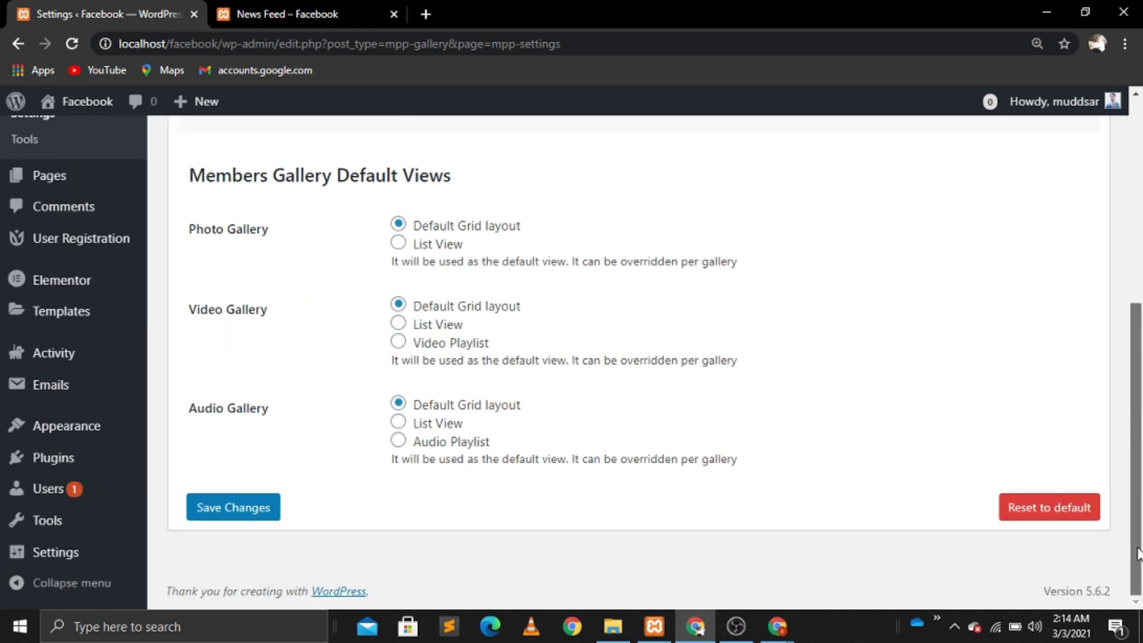
click(255, 507)
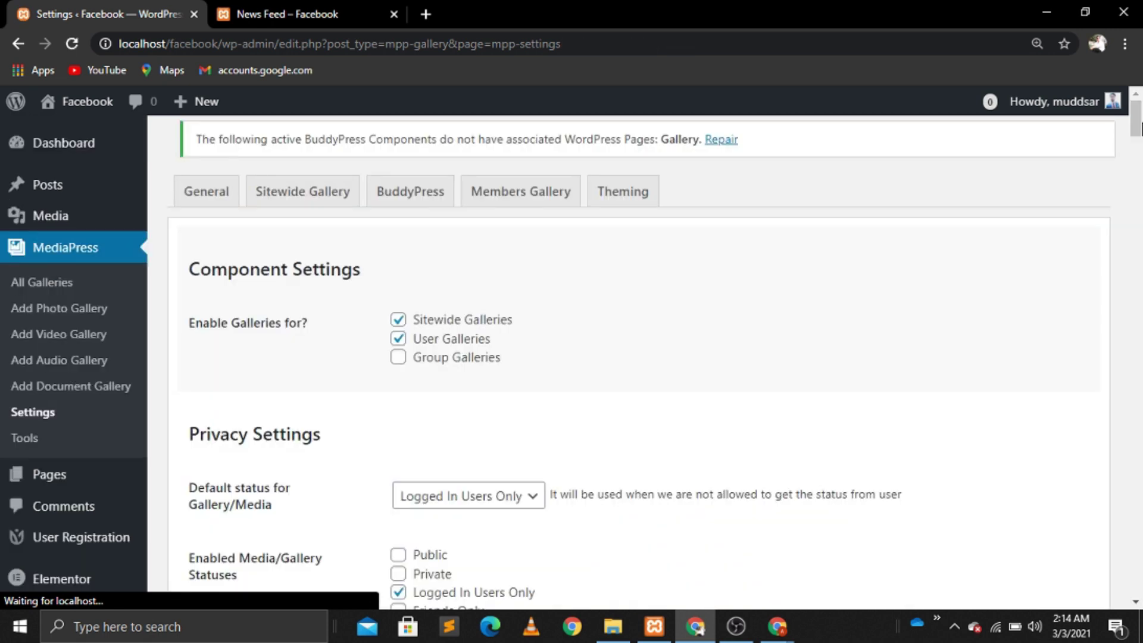
click(631, 162)
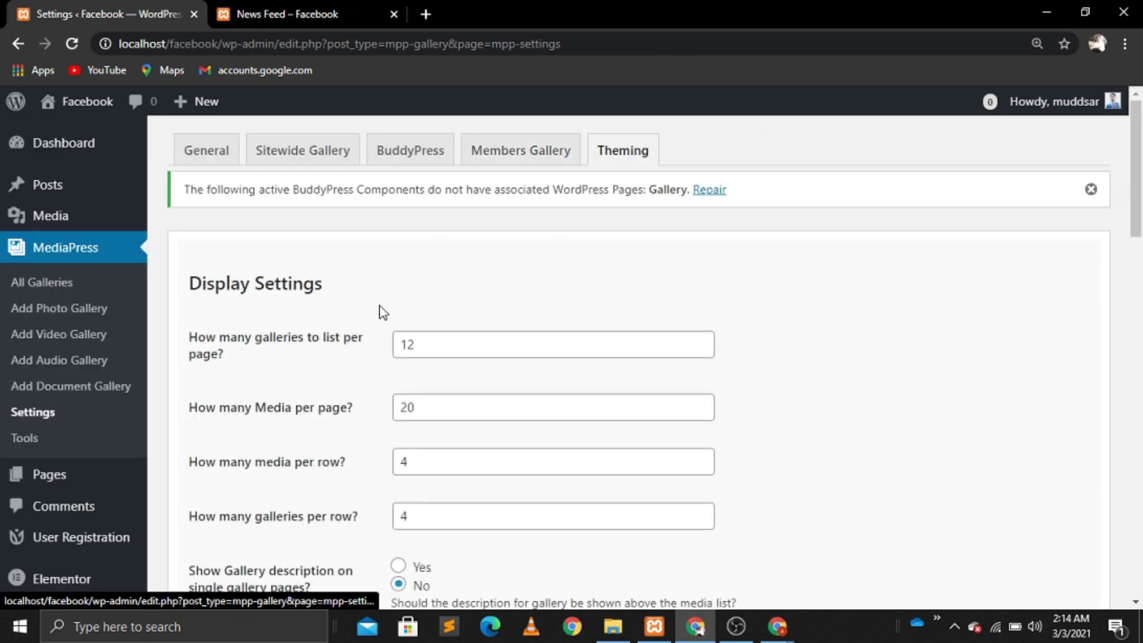
drag(1136, 233, 1141, 74)
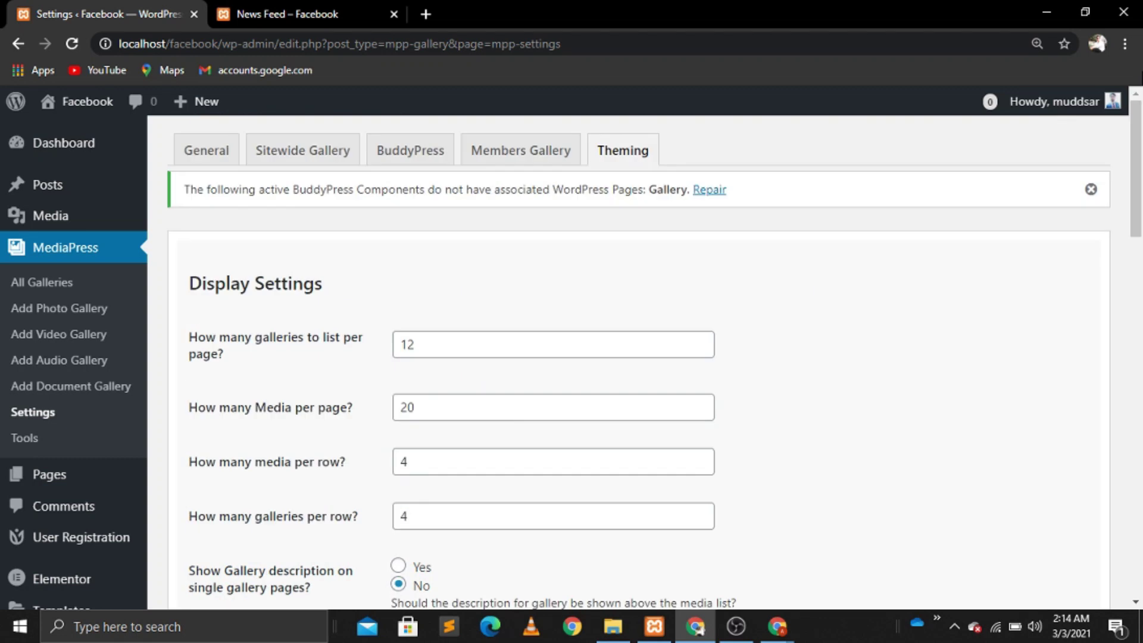
Step: Reload the Facebook news feed as the admin and as the second member in incognito
click(321, 13)
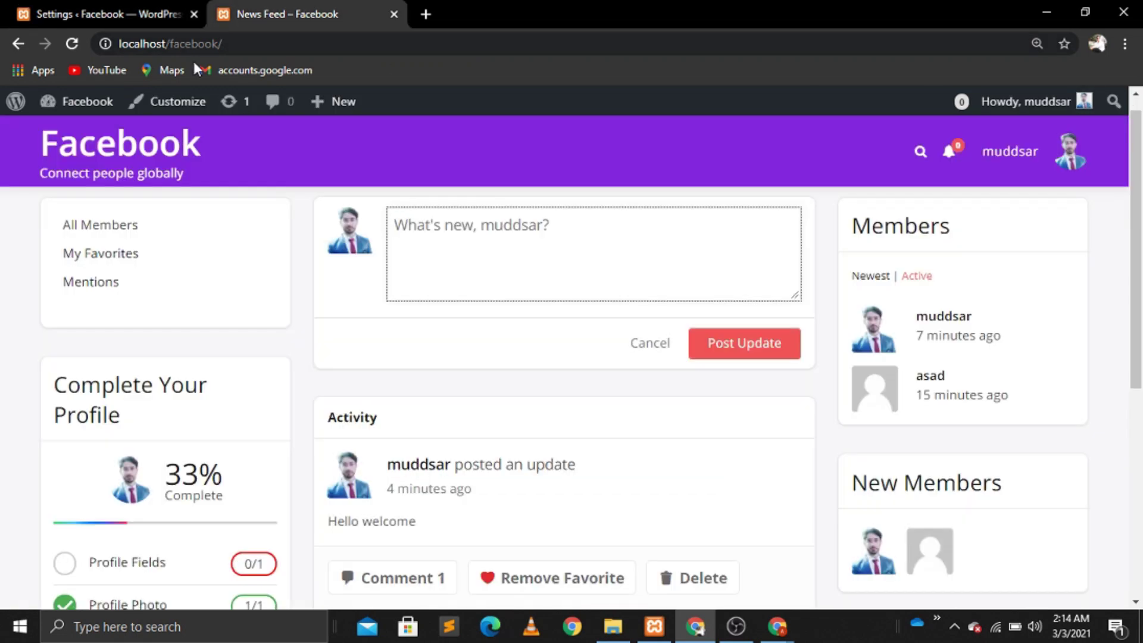
click(71, 44)
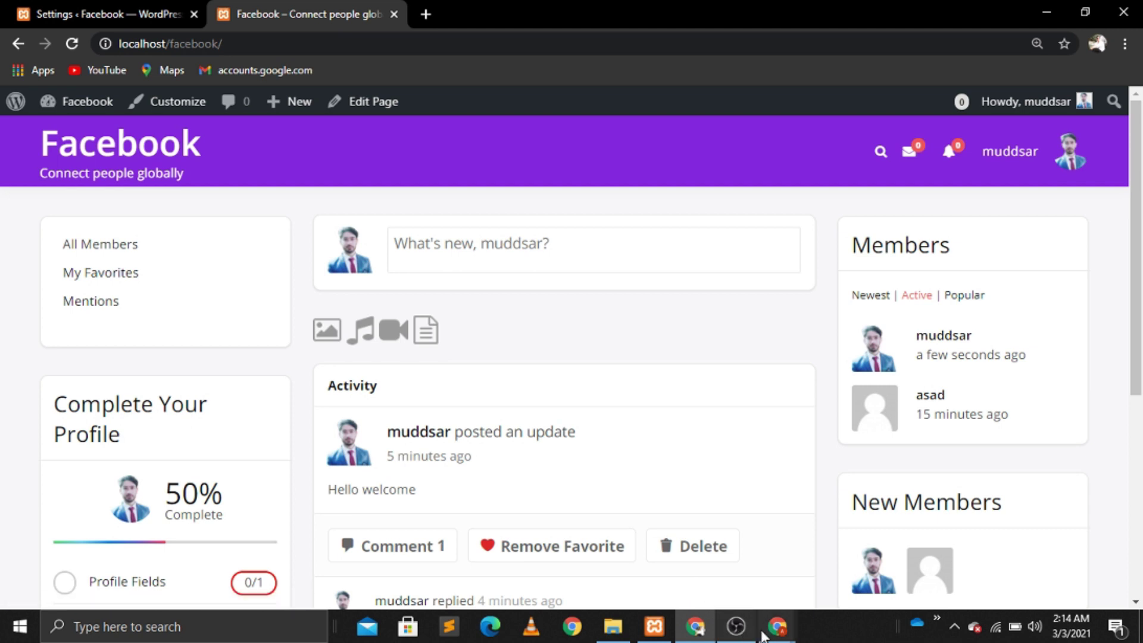
mouse_move(781, 631)
click(869, 548)
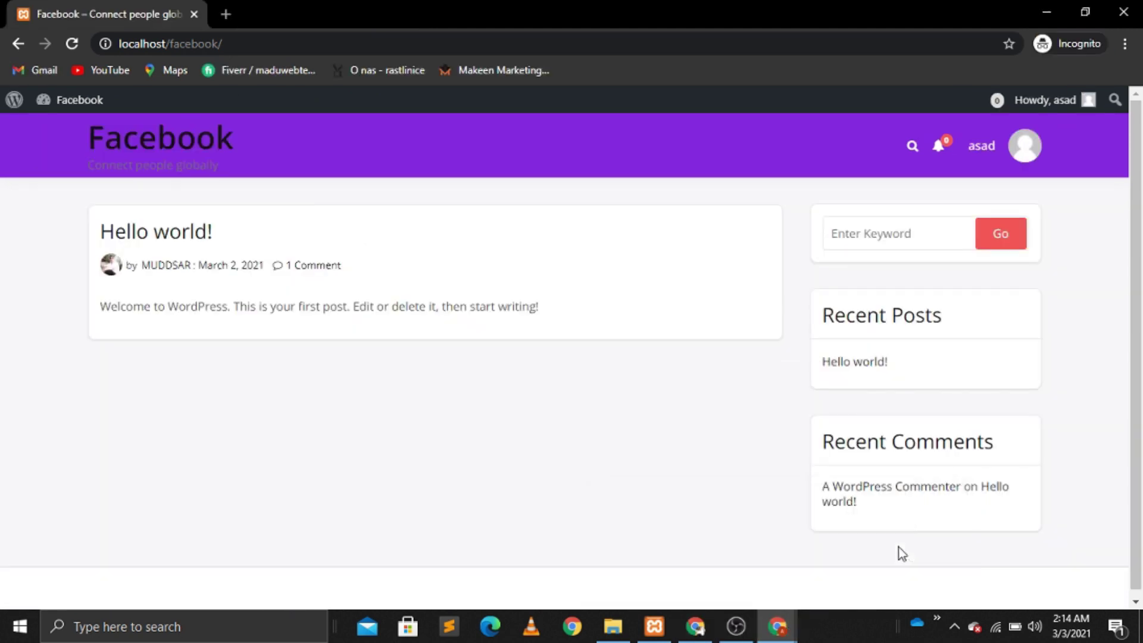
click(72, 46)
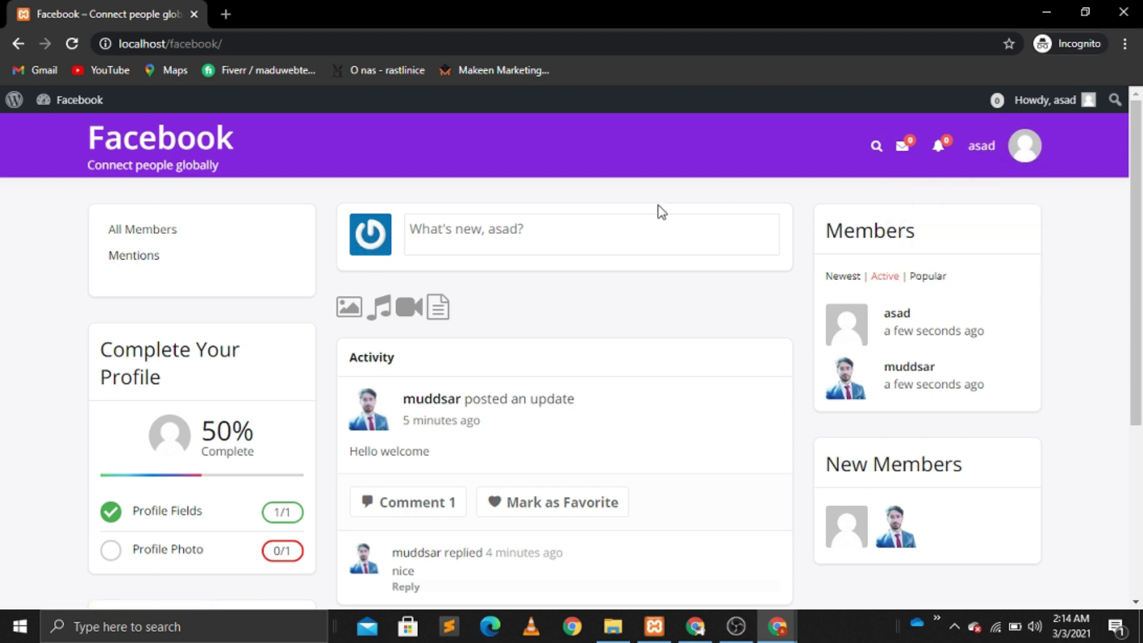
click(694, 626)
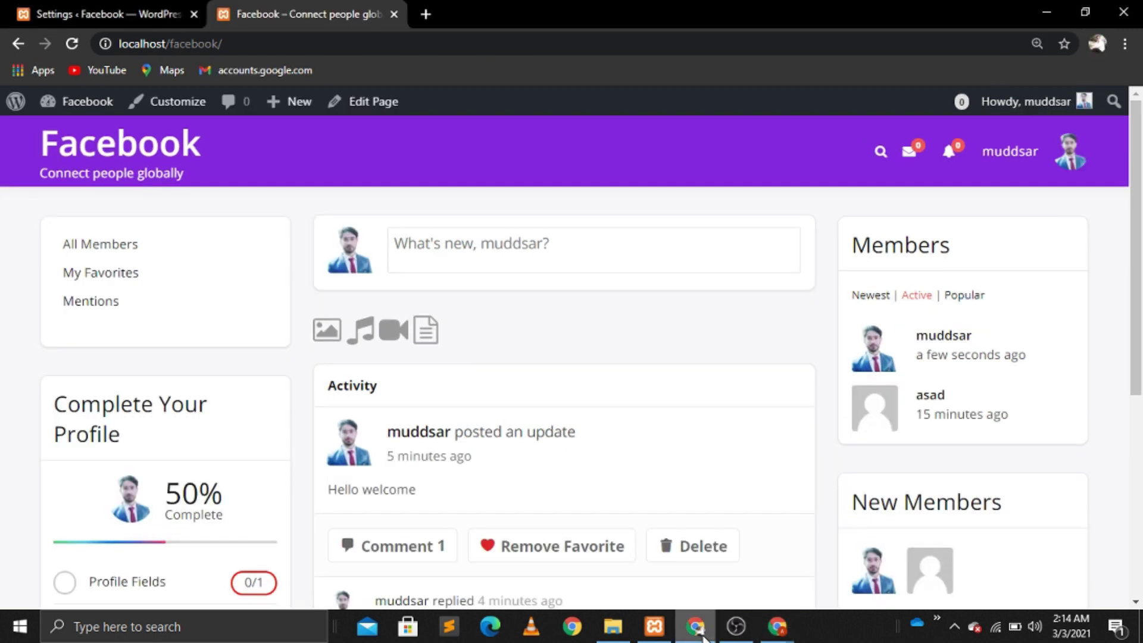
Step: Search the plugin directory for 'wp user', then install and activate WP User Avatar
click(31, 7)
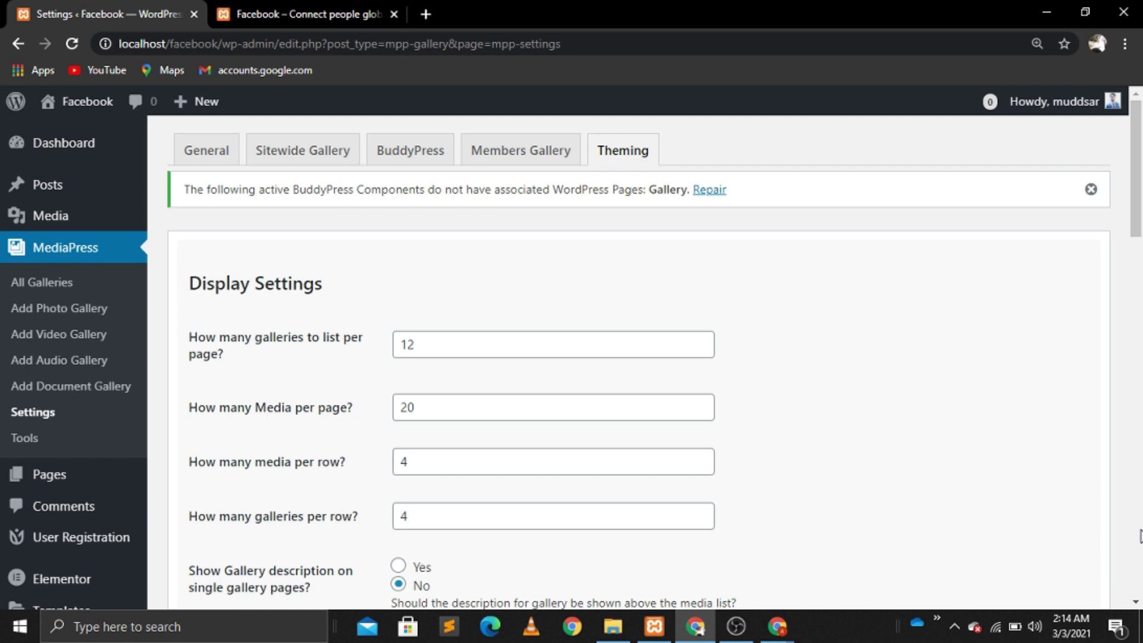
scroll(1140, 534, down, 15)
mouse_move(49, 487)
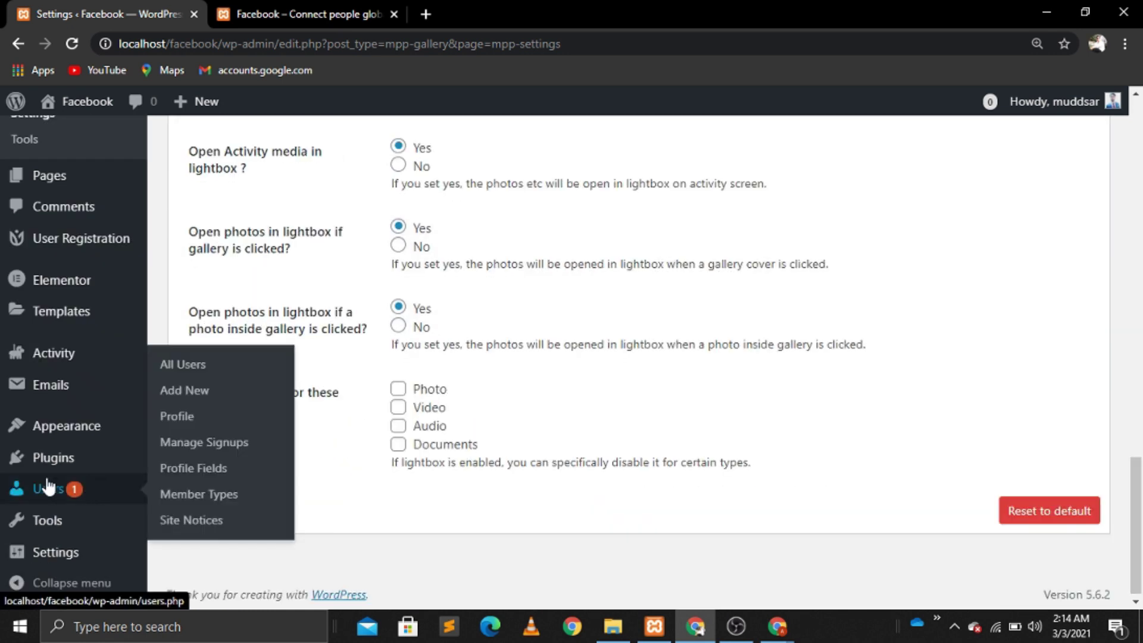
mouse_move(50, 466)
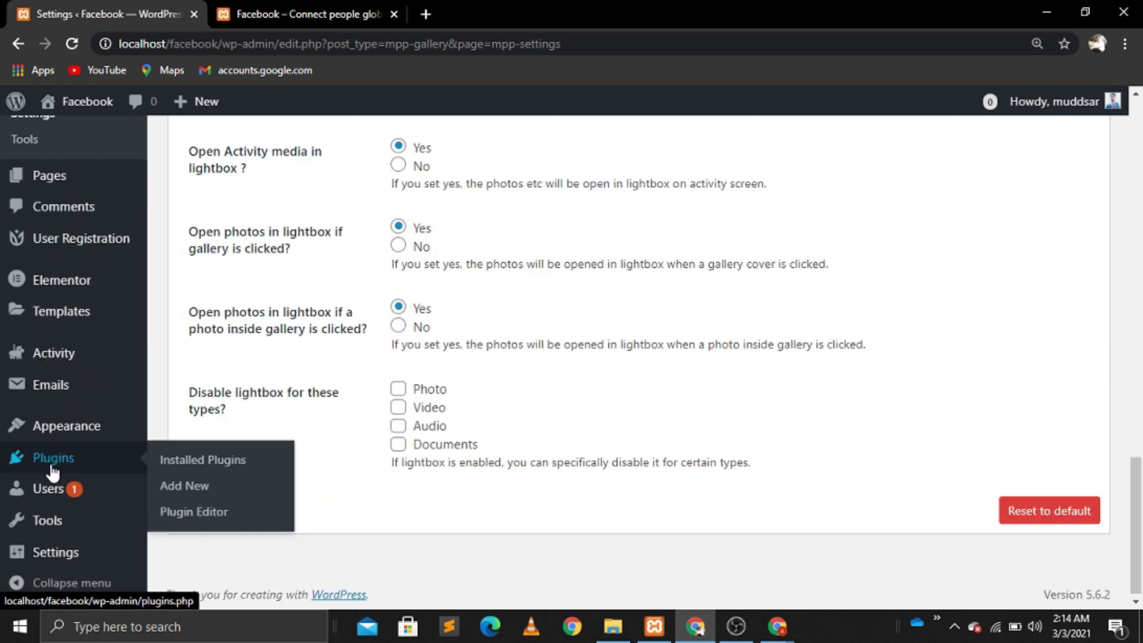
click(185, 487)
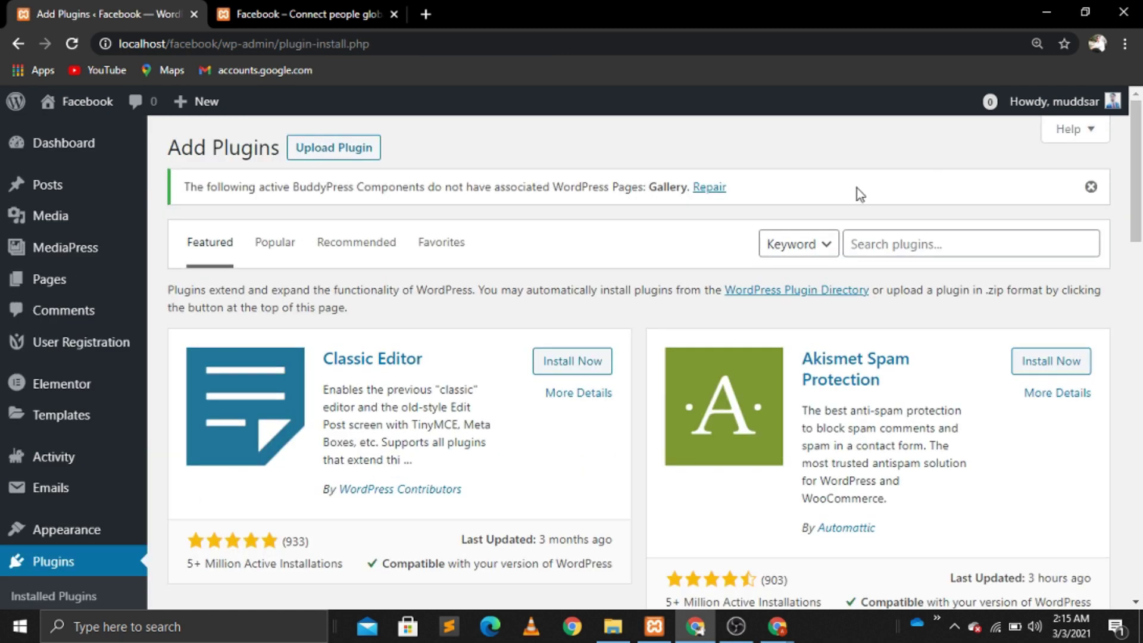
click(871, 242)
text(wp user avat)
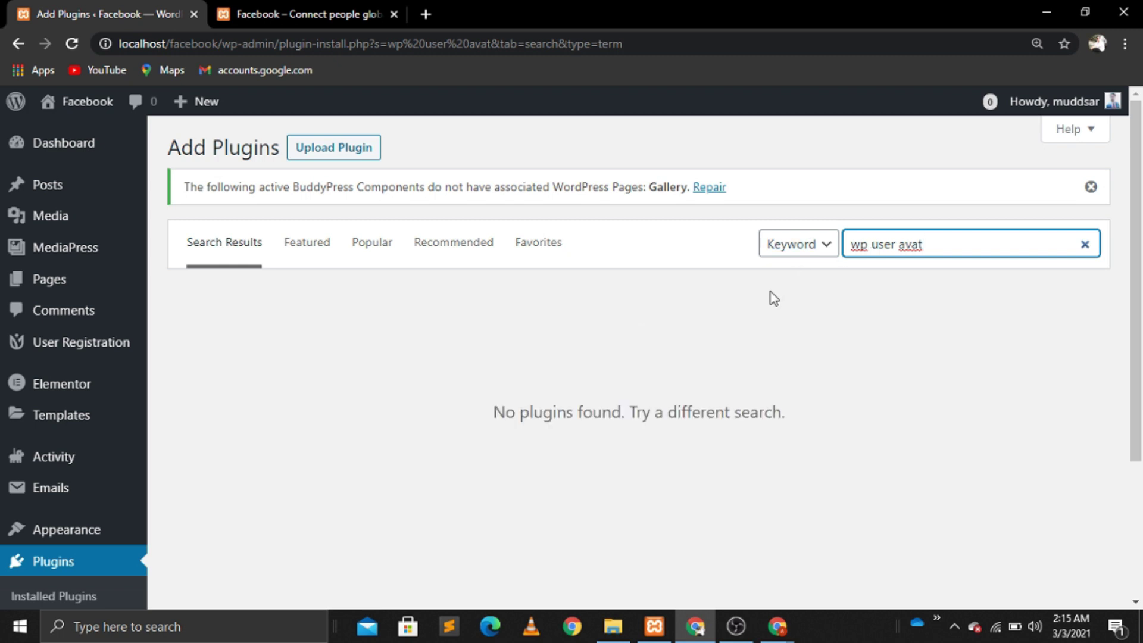
key(BackSpace)
key(BackSpace)
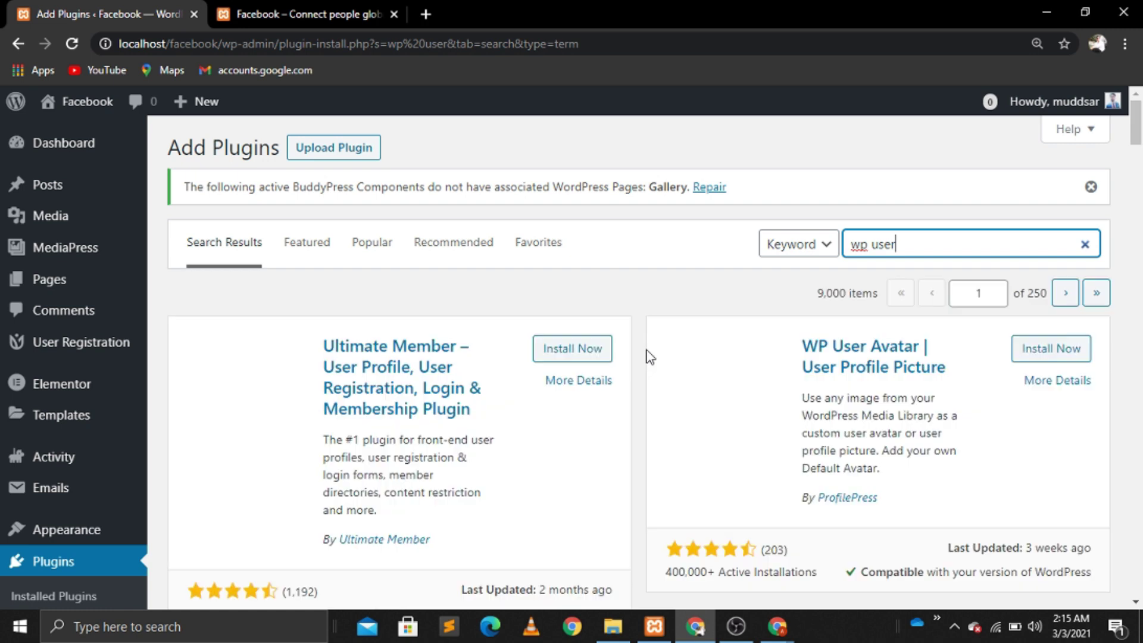
click(1040, 357)
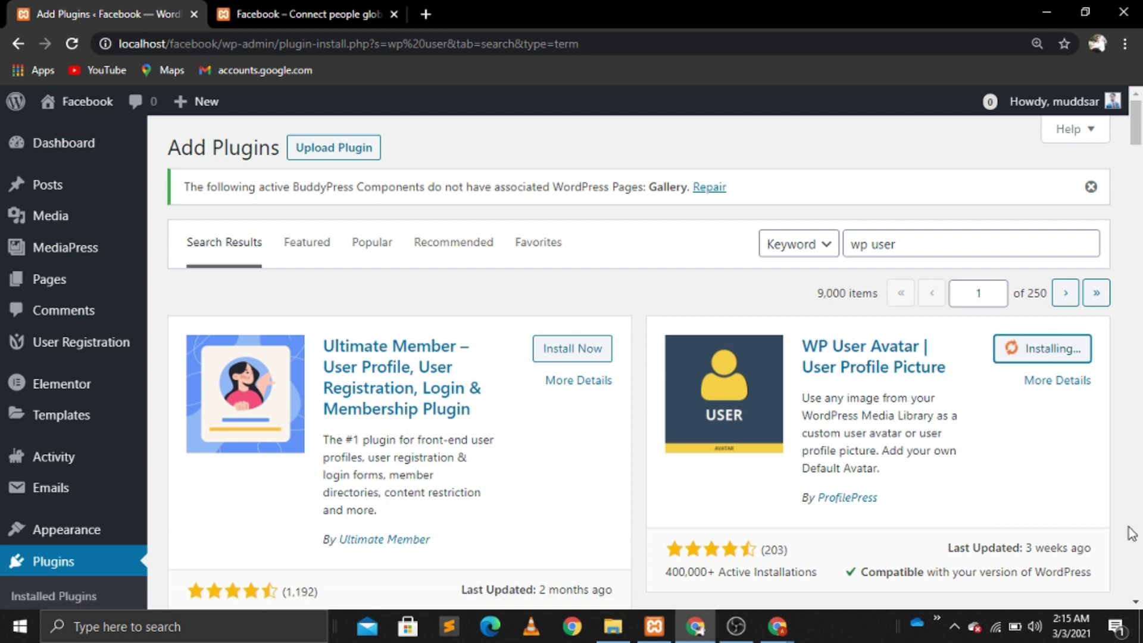
scroll(1141, 592, down, 1)
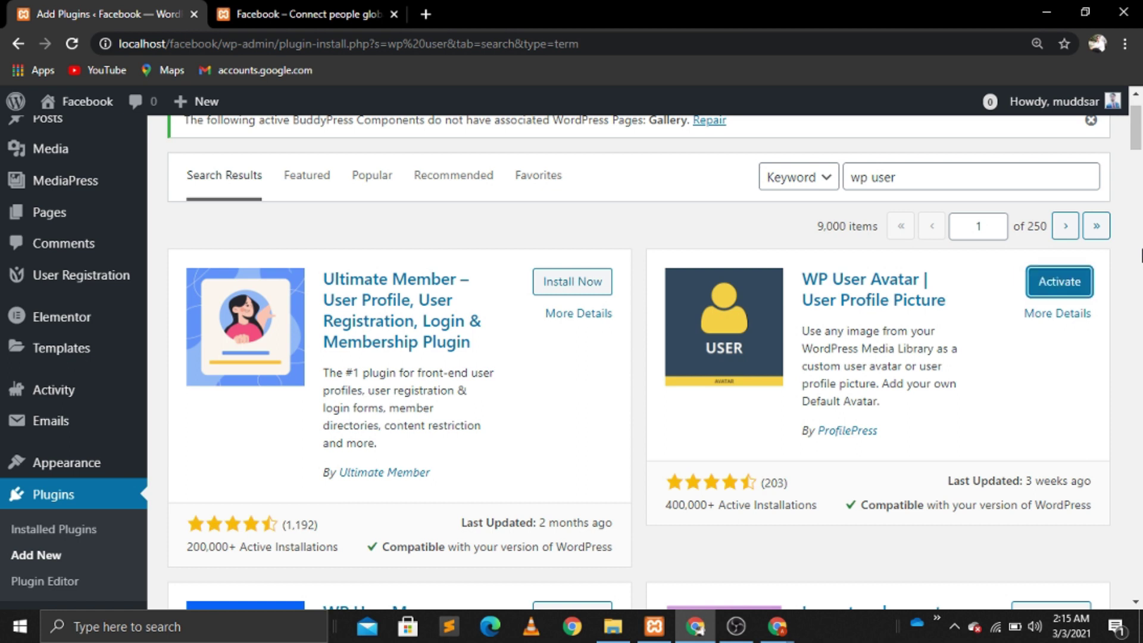
click(1070, 282)
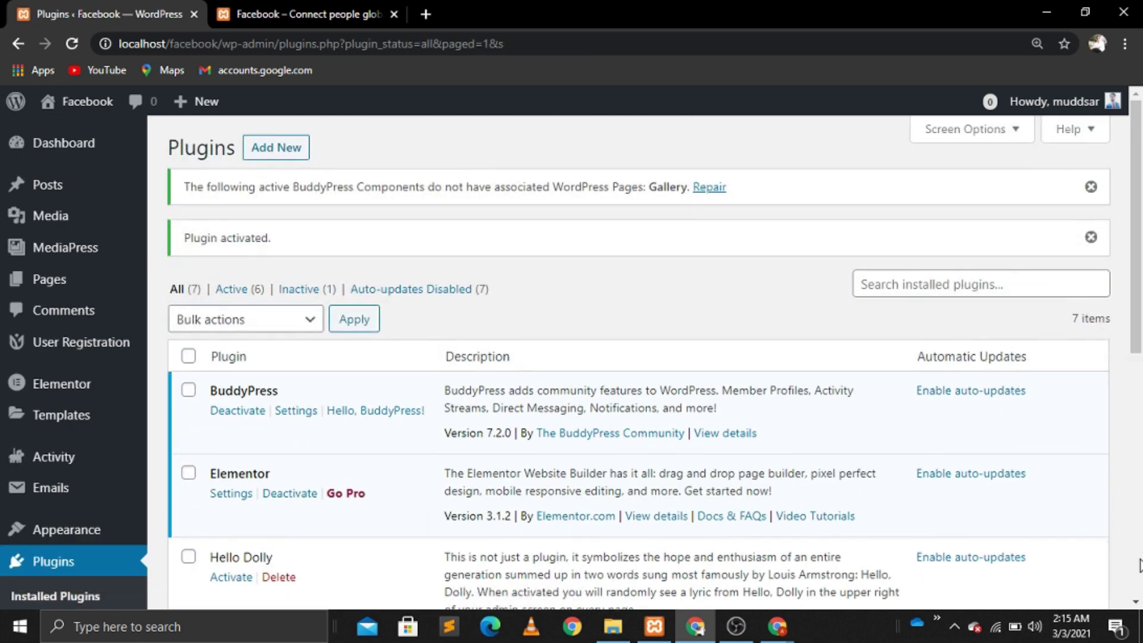
scroll(1138, 564, down, 6)
Step: Let contributors and subscribers upload avatars and make WP User Avatar the default avatar
mouse_move(113, 560)
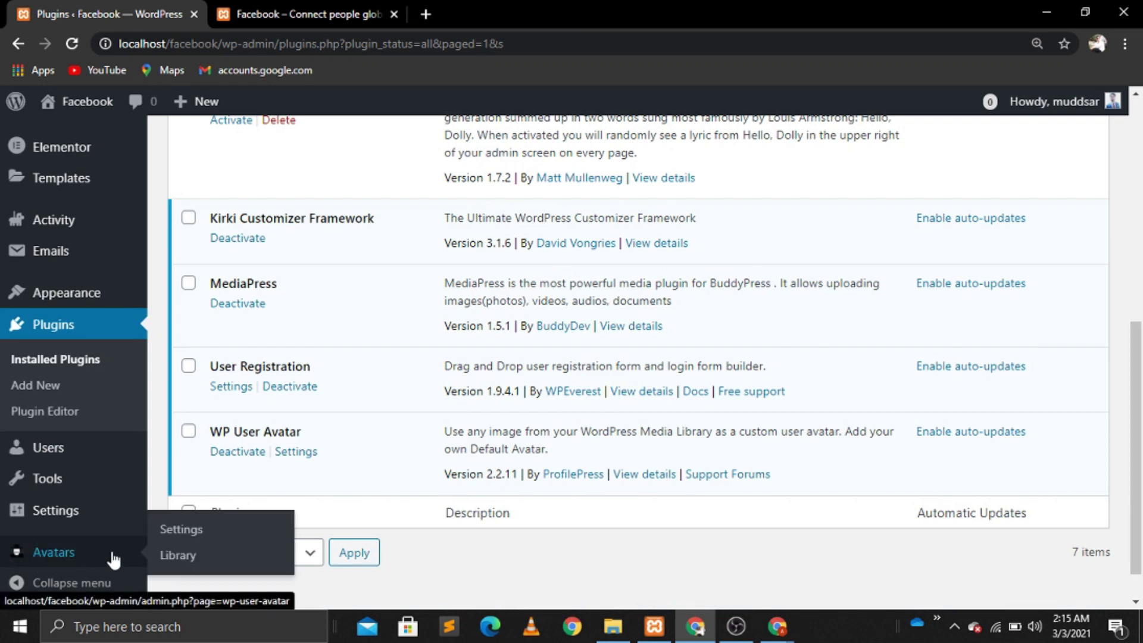
click(193, 536)
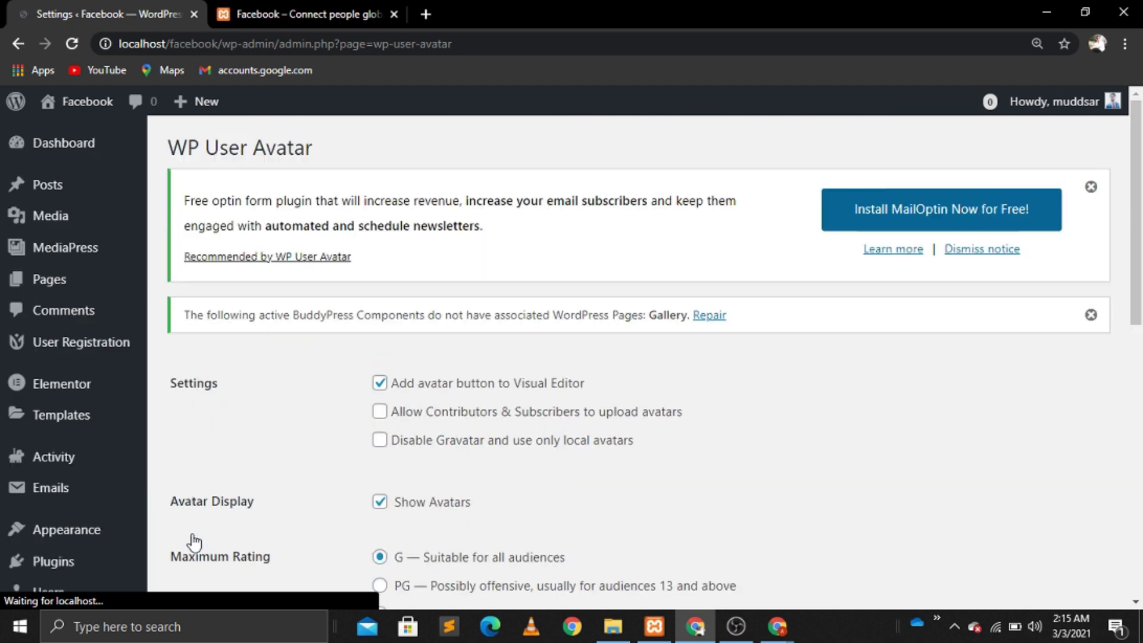
click(387, 417)
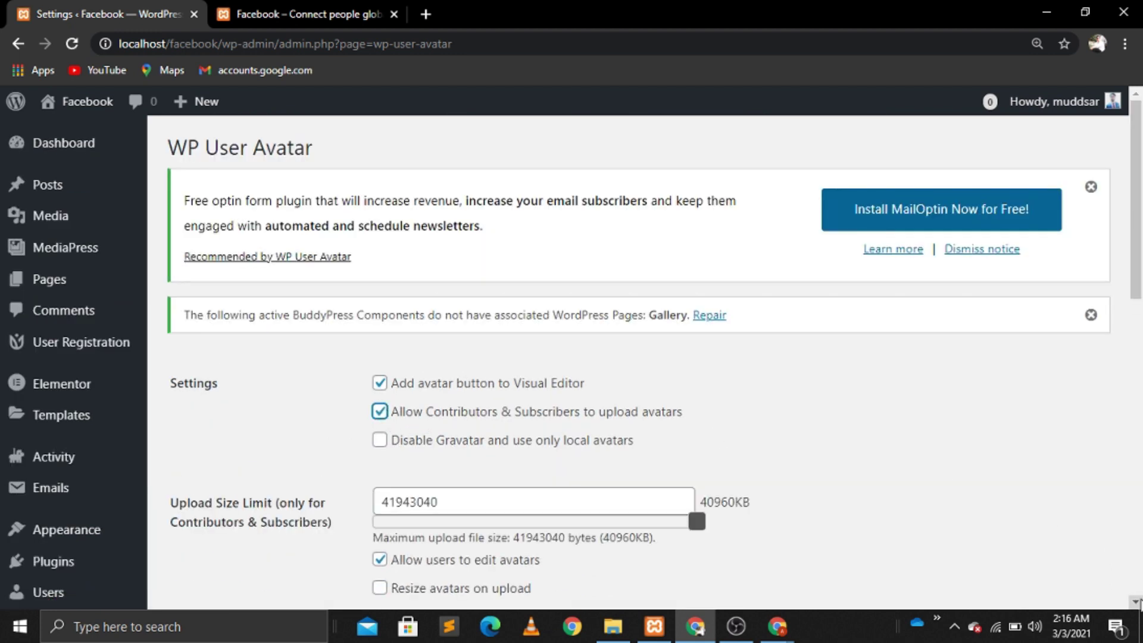
scroll(1140, 595, down, 5)
scroll(1140, 602, down, 4)
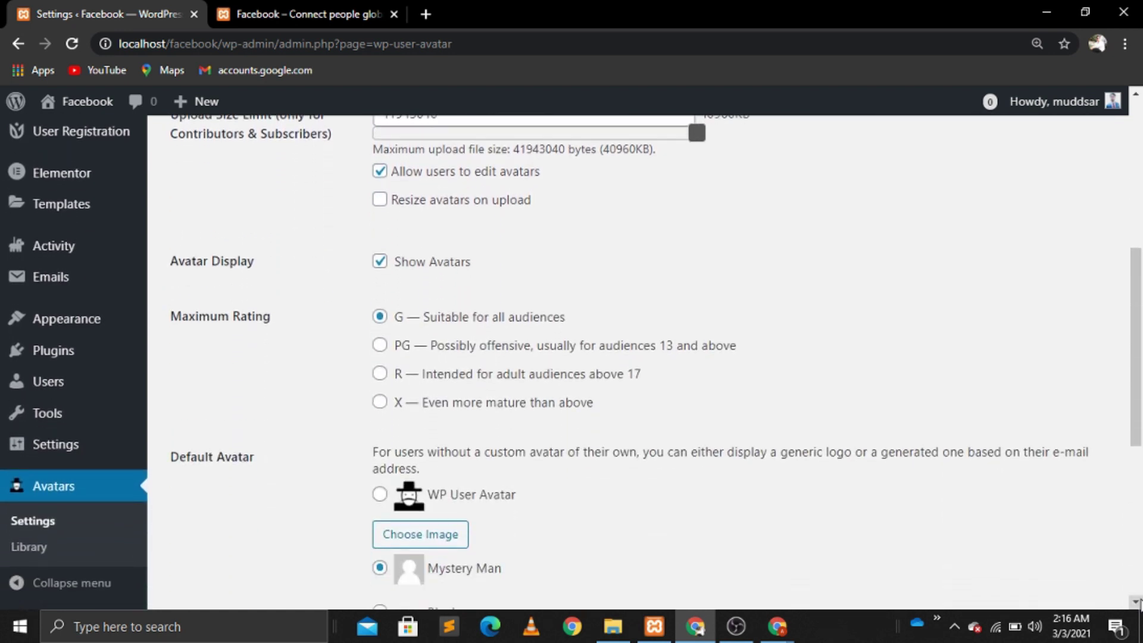
click(381, 383)
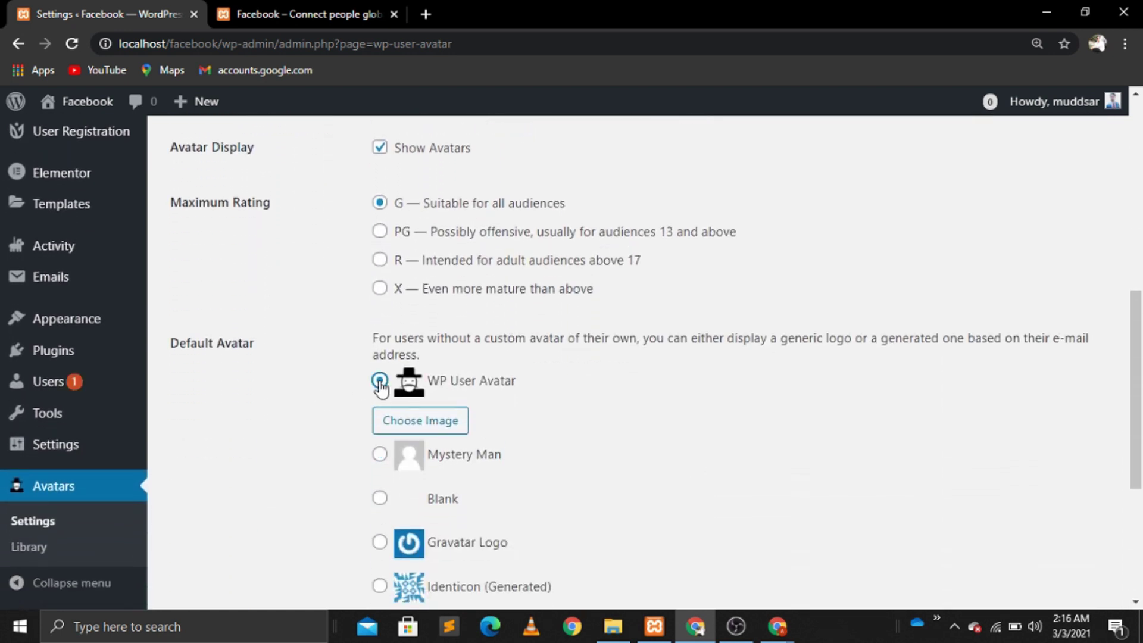
Step: Upload user-01.png from the Desktop as the default avatar image and save
click(409, 418)
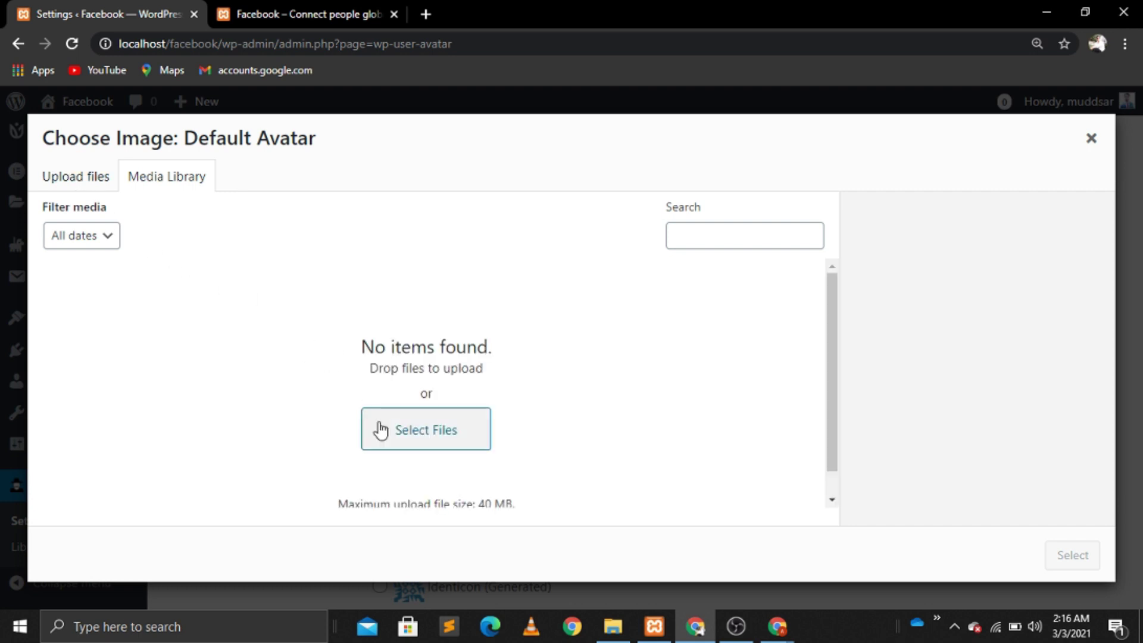
click(439, 434)
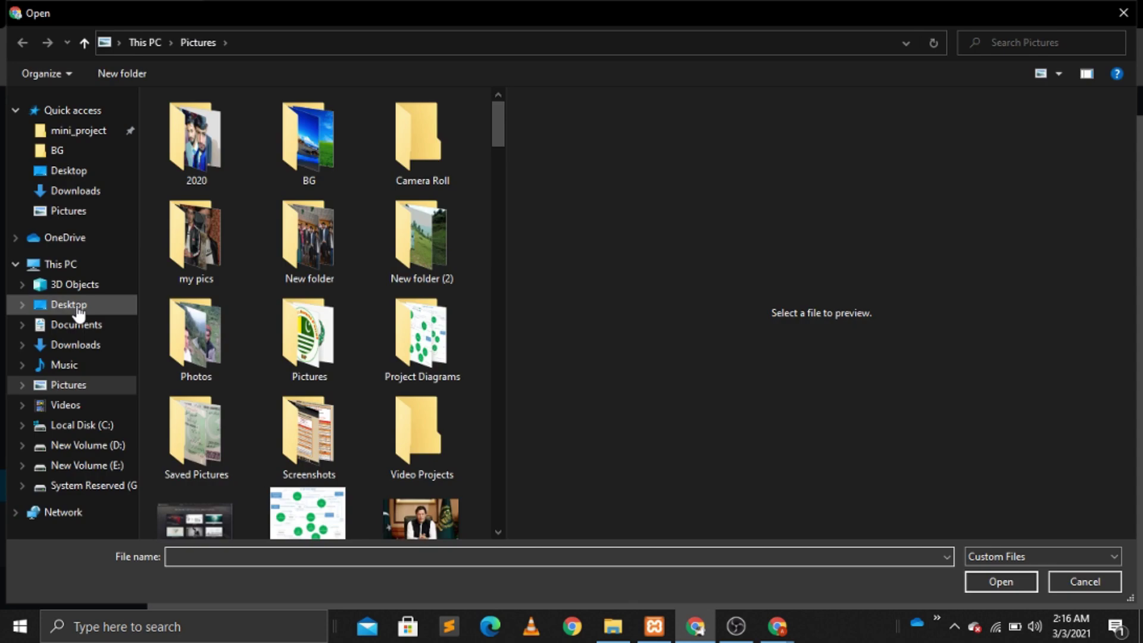
click(69, 304)
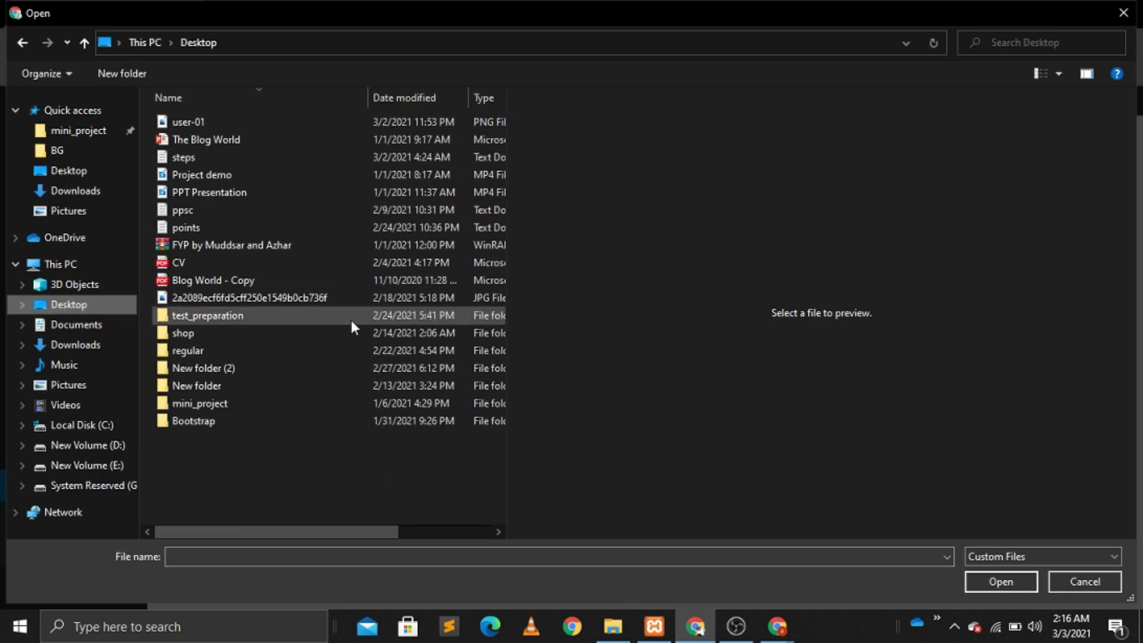
click(198, 124)
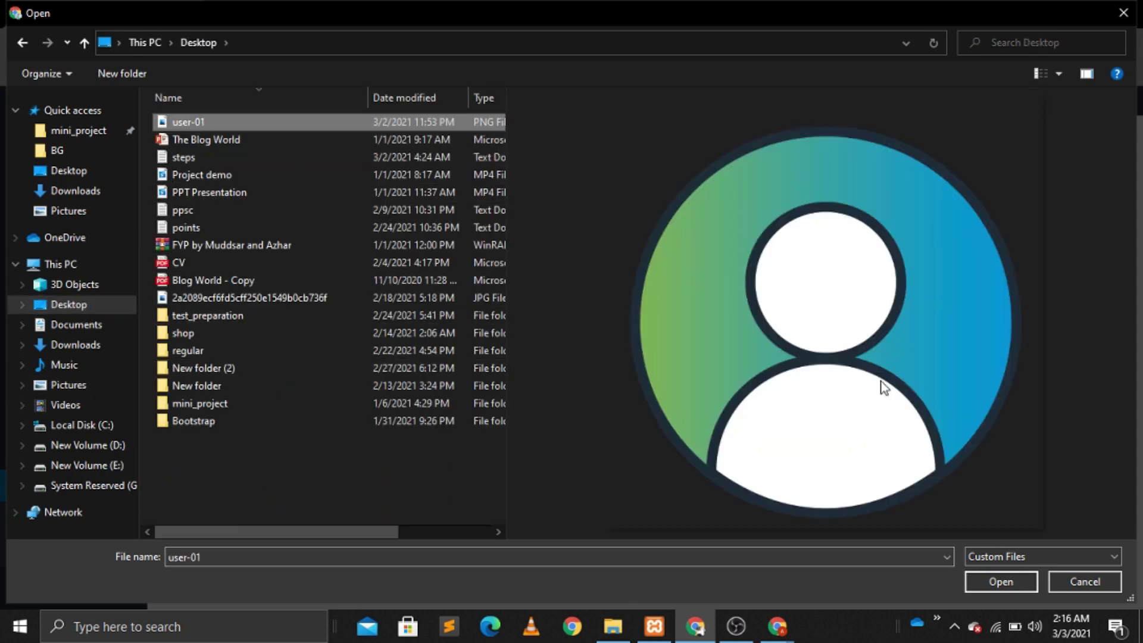
click(1002, 581)
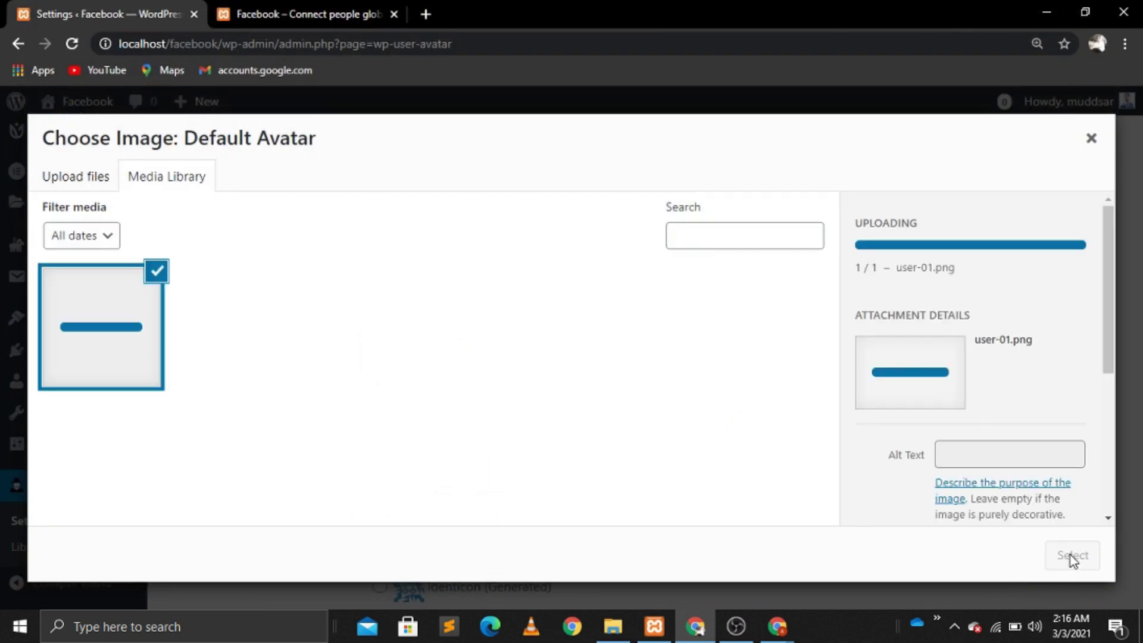
click(1071, 555)
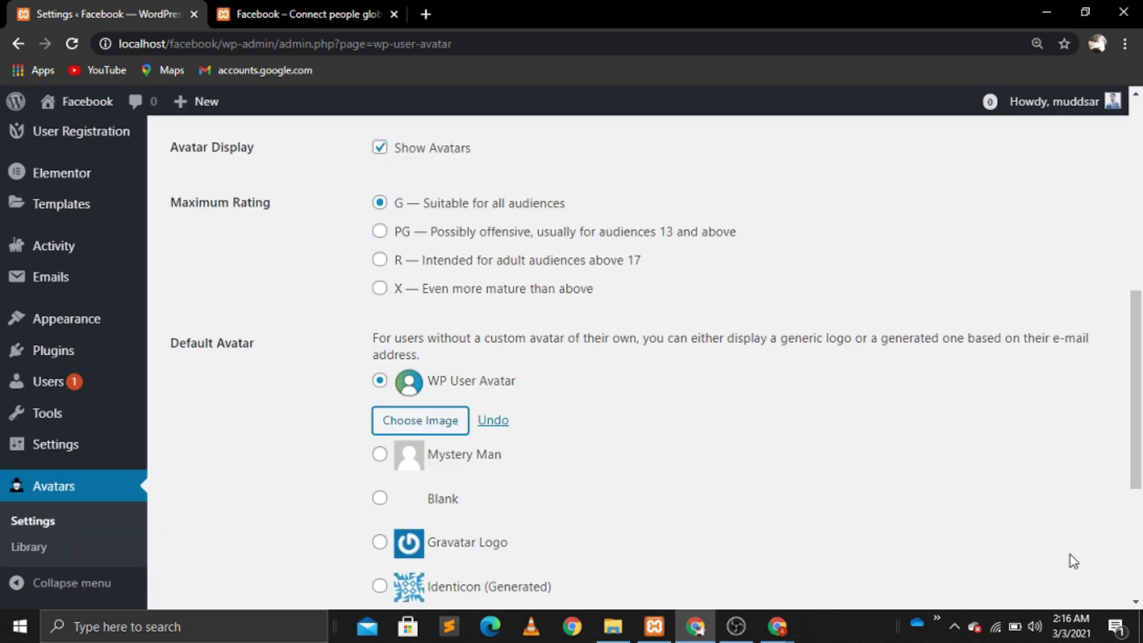
click(1134, 565)
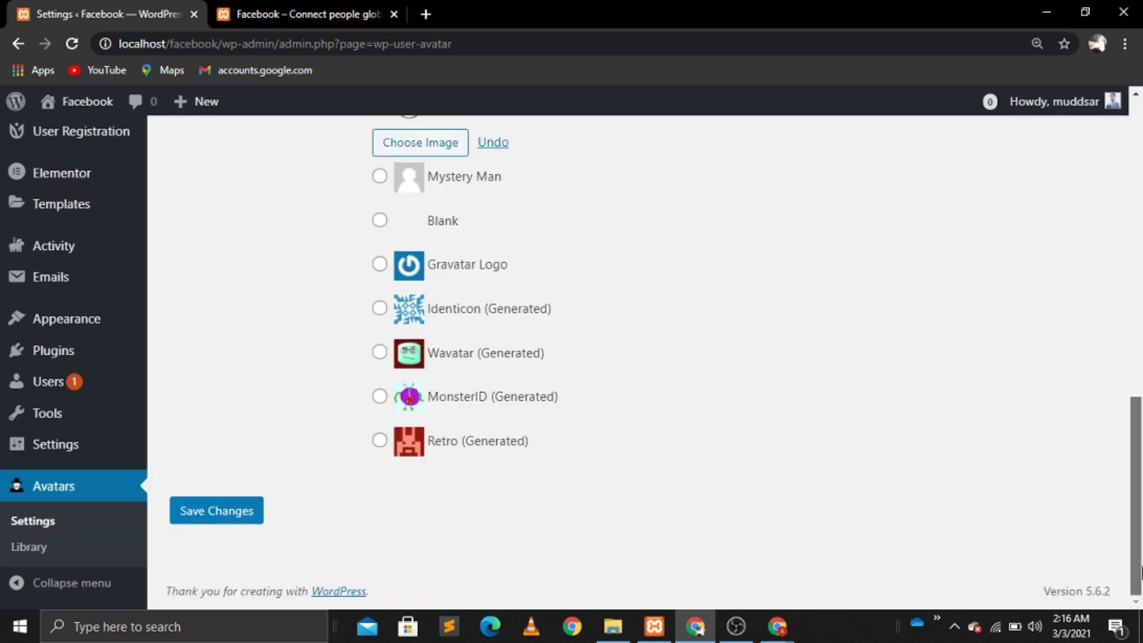
click(229, 518)
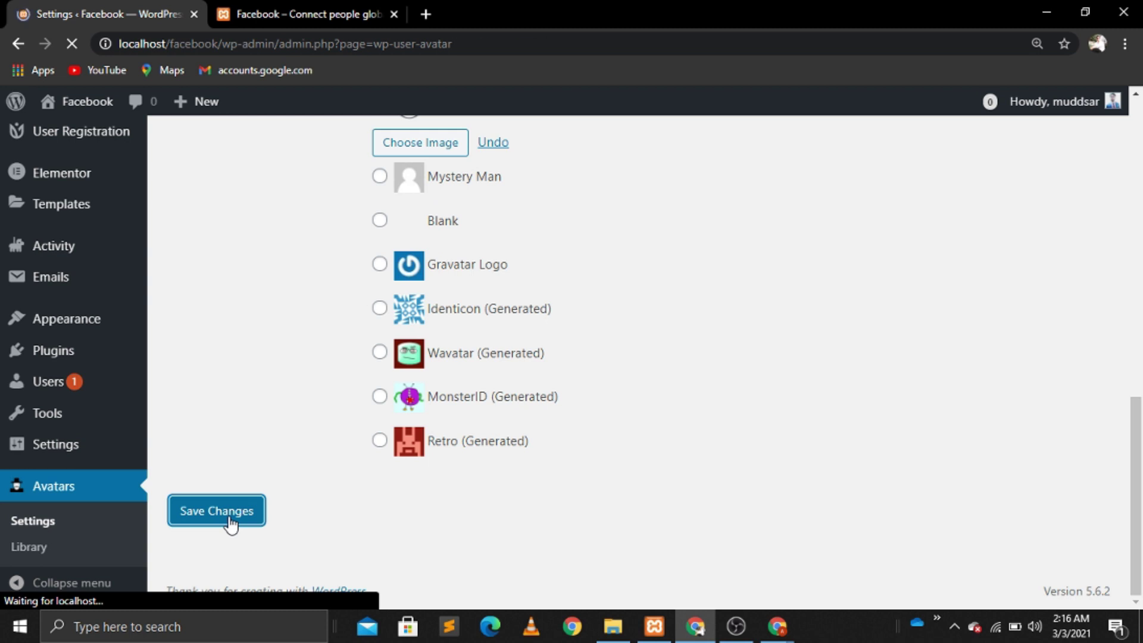
click(329, 12)
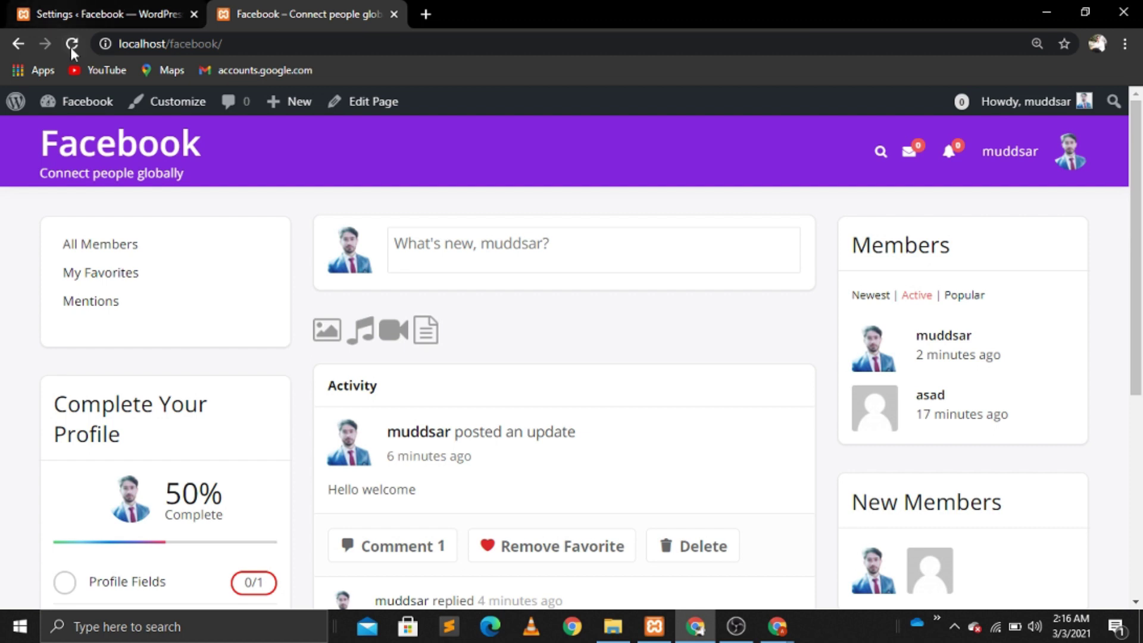
Step: Bring up the second member's incognito window and reload the site
mouse_move(771, 625)
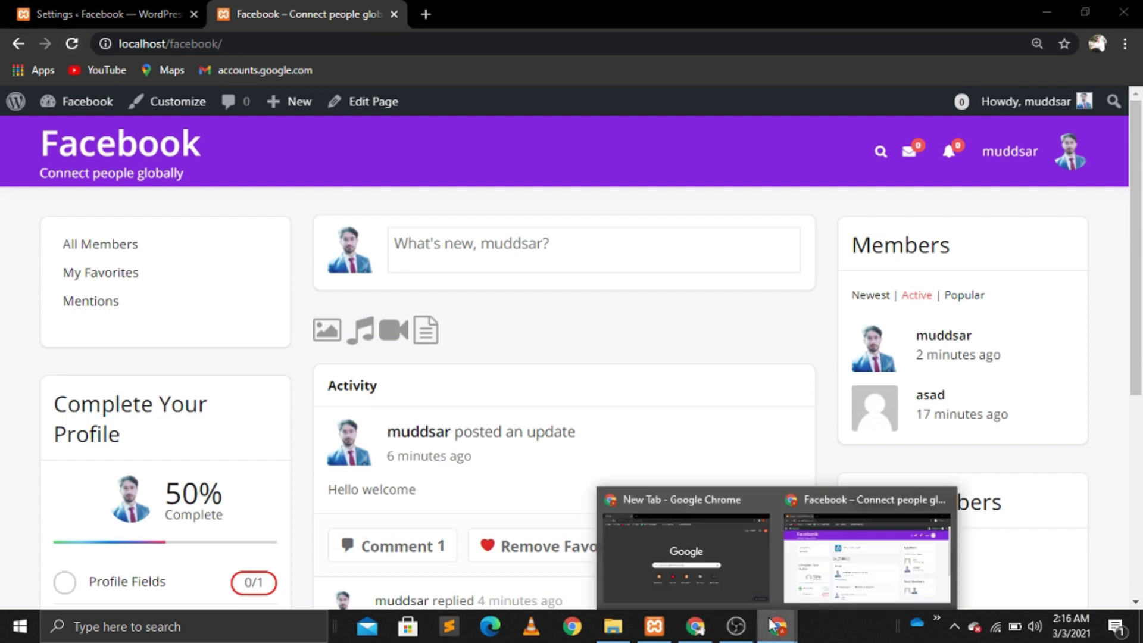
click(848, 538)
click(71, 44)
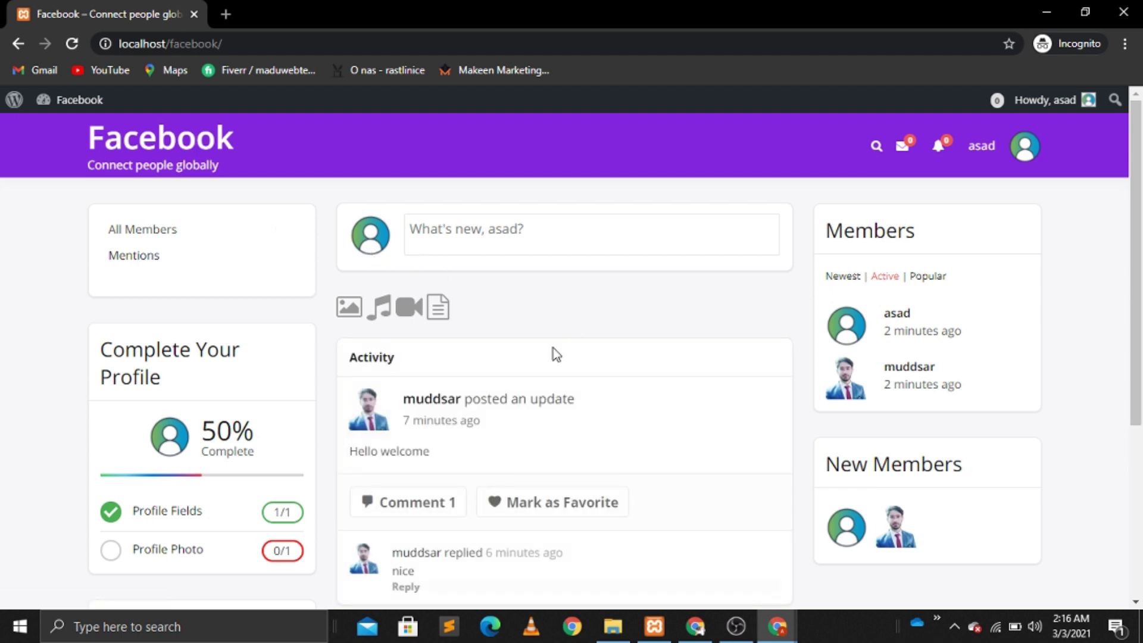
Step: Post an update captioned 'wallpaper' with the green-field photo 1.jpg attached
click(346, 308)
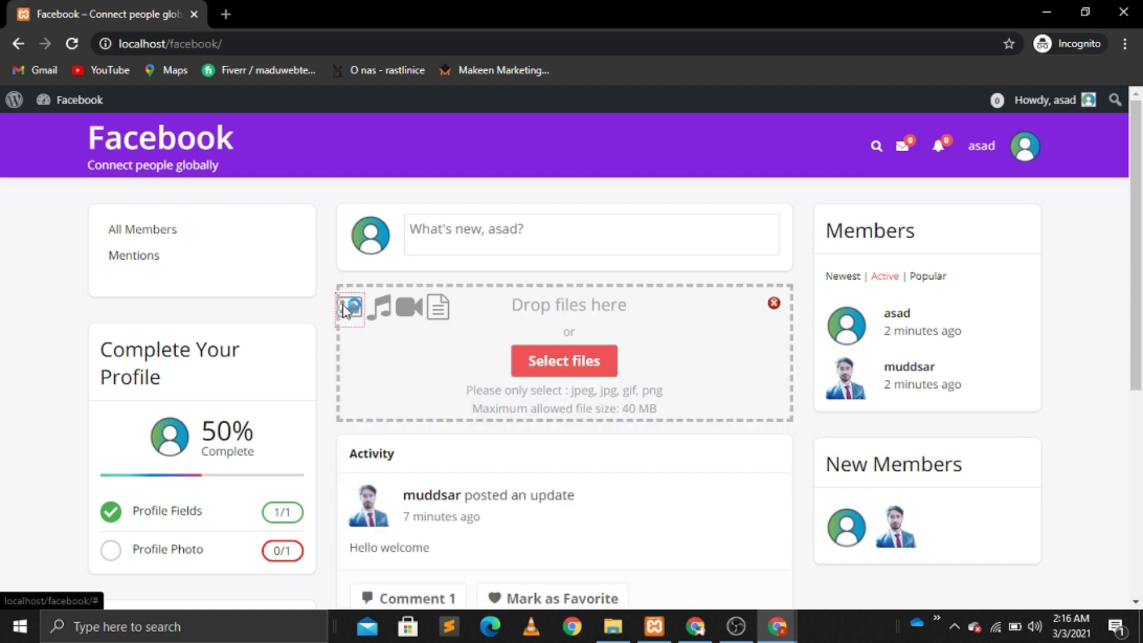
click(540, 363)
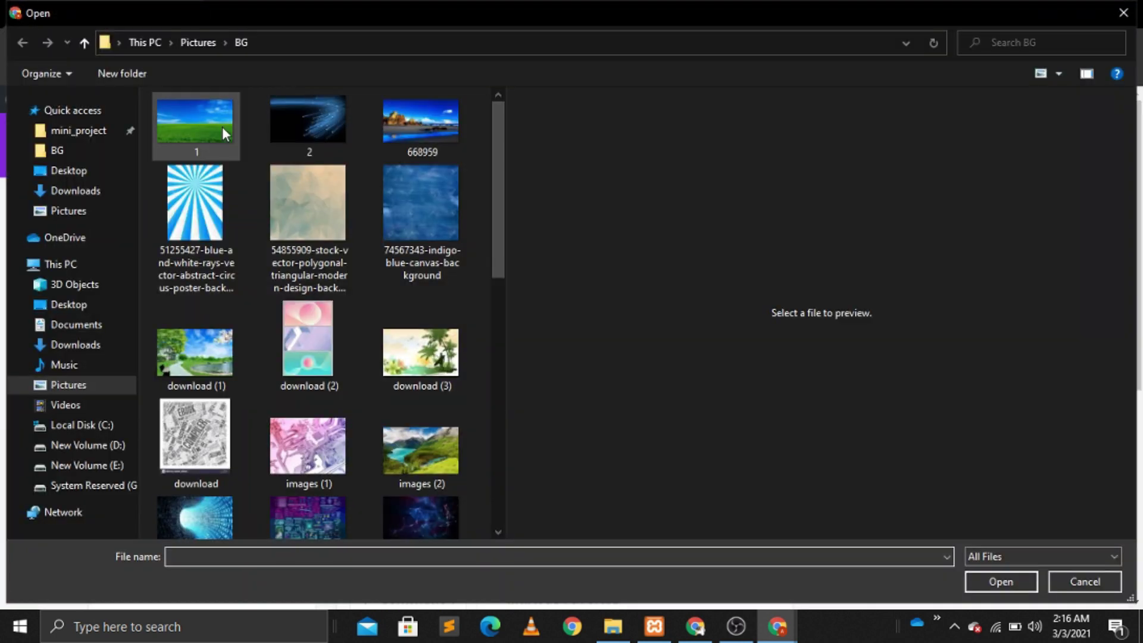
click(203, 126)
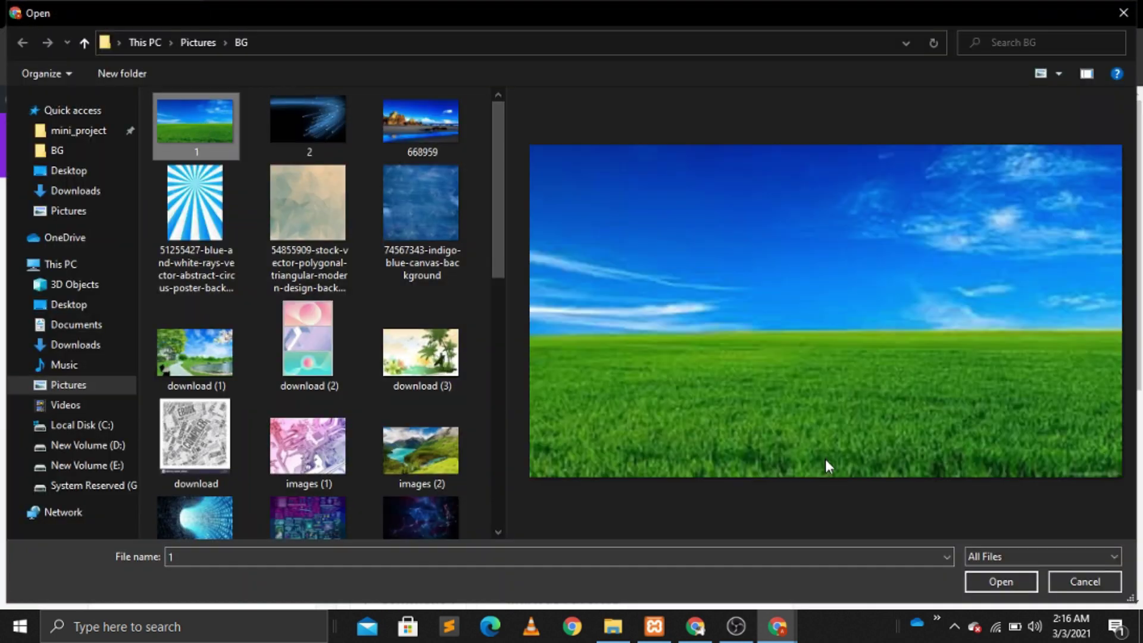
click(991, 580)
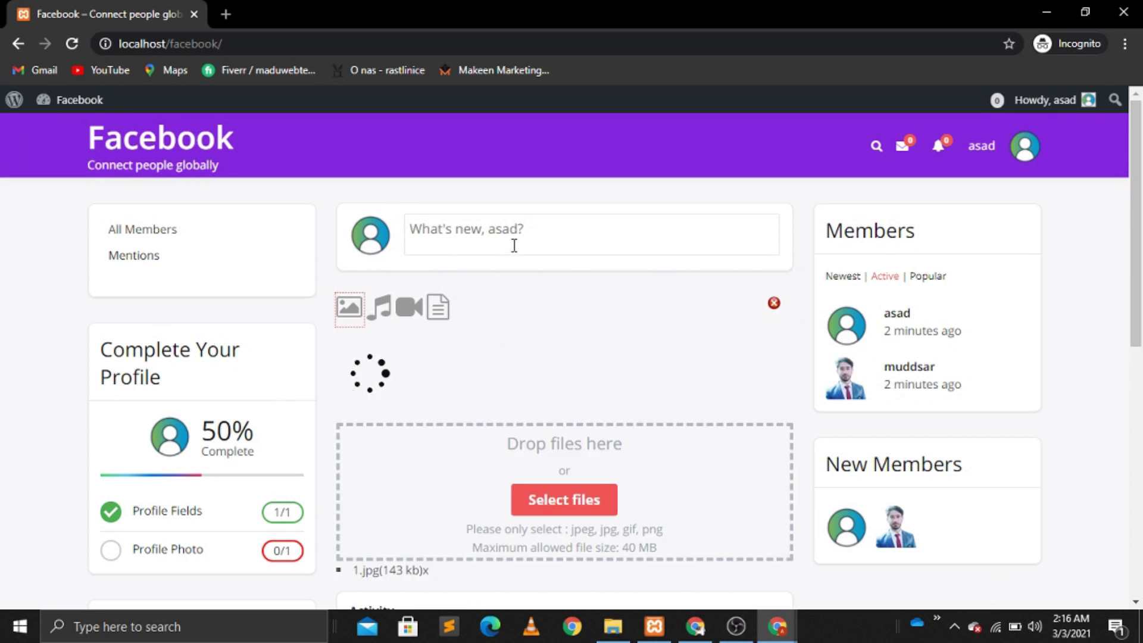
click(453, 223)
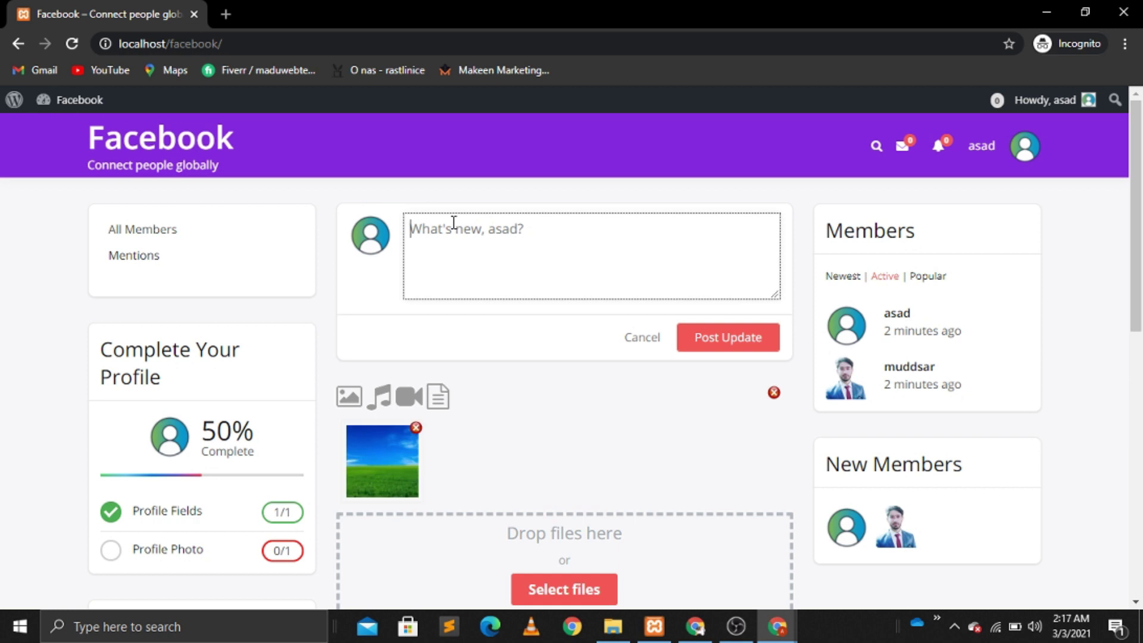
text(wallpaper)
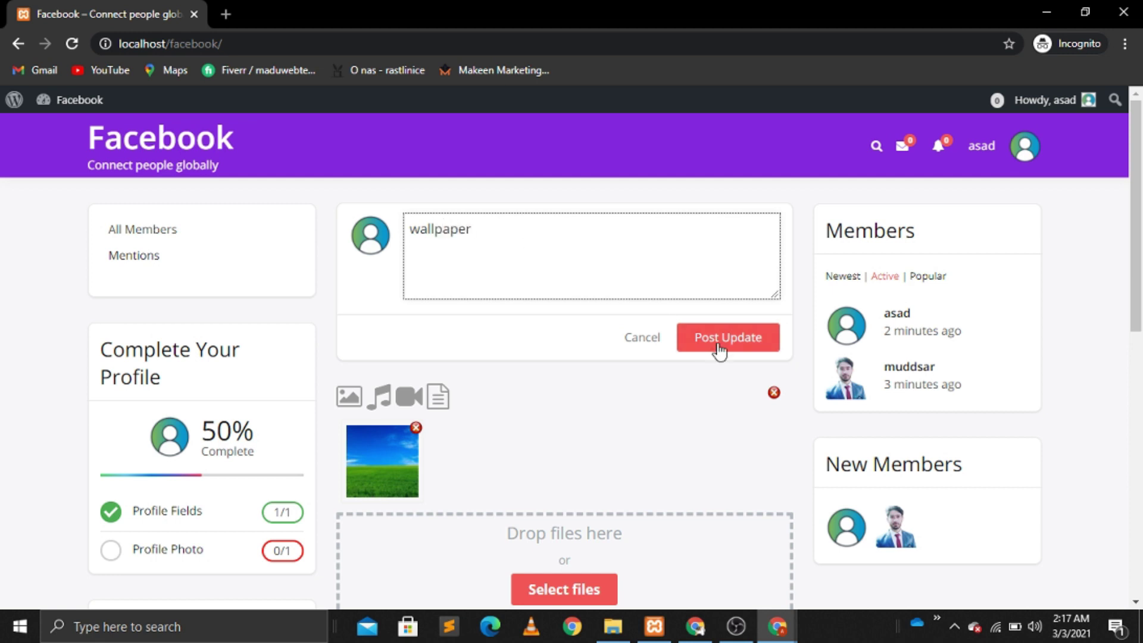
click(753, 350)
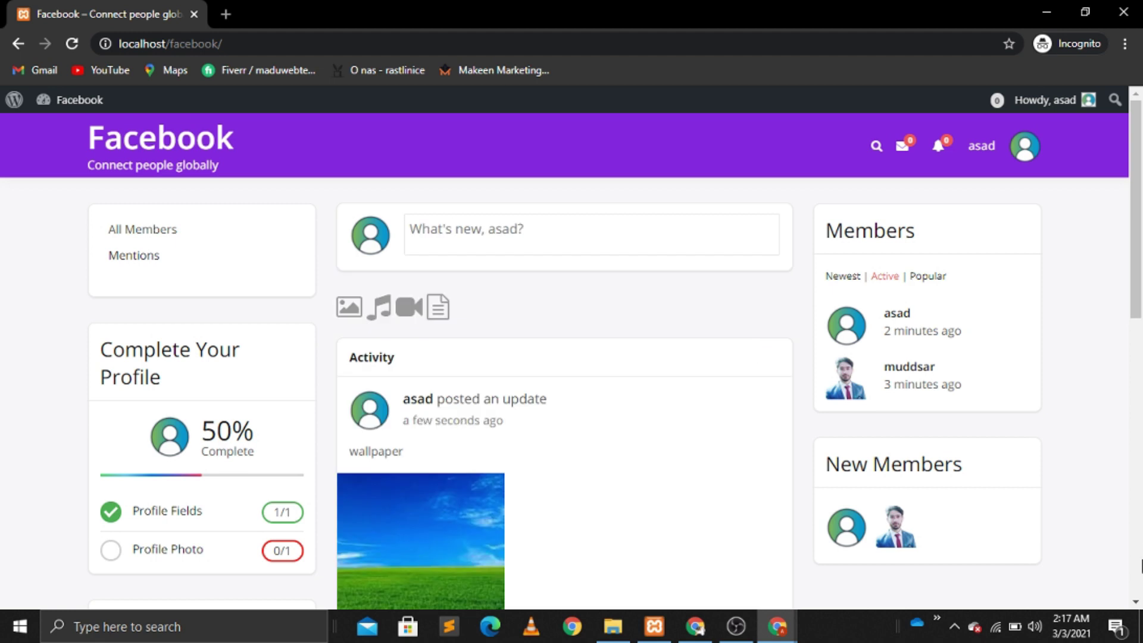
scroll(1137, 606, down, 3)
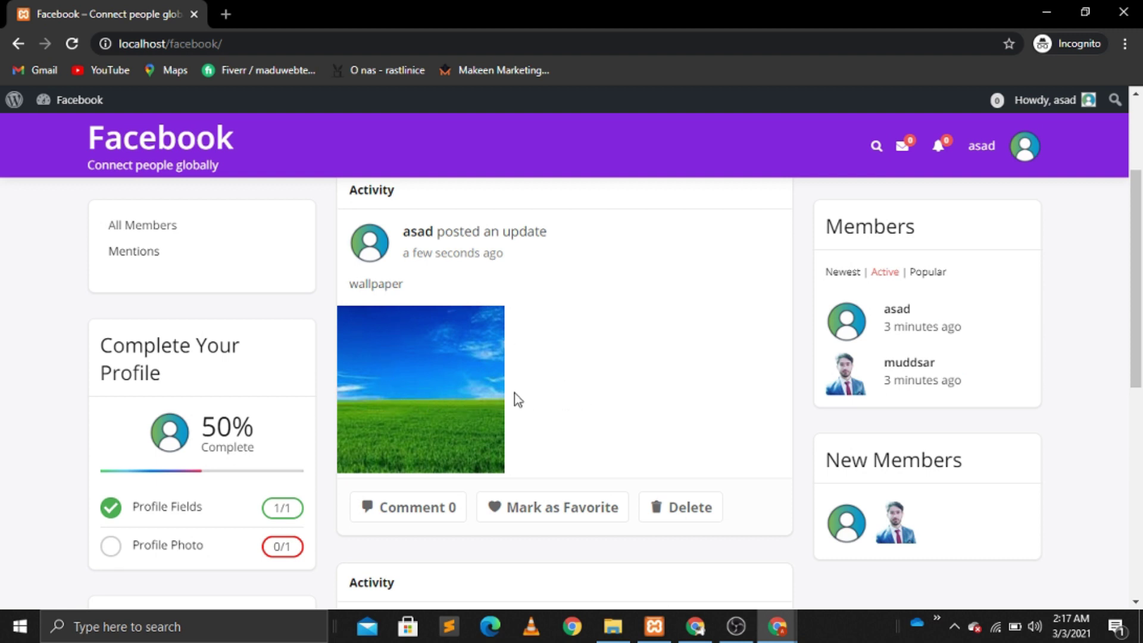
Step: Inspect the posted photo to find its mpp-attached-media-item class, then return to the admin's window
right_click(434, 373)
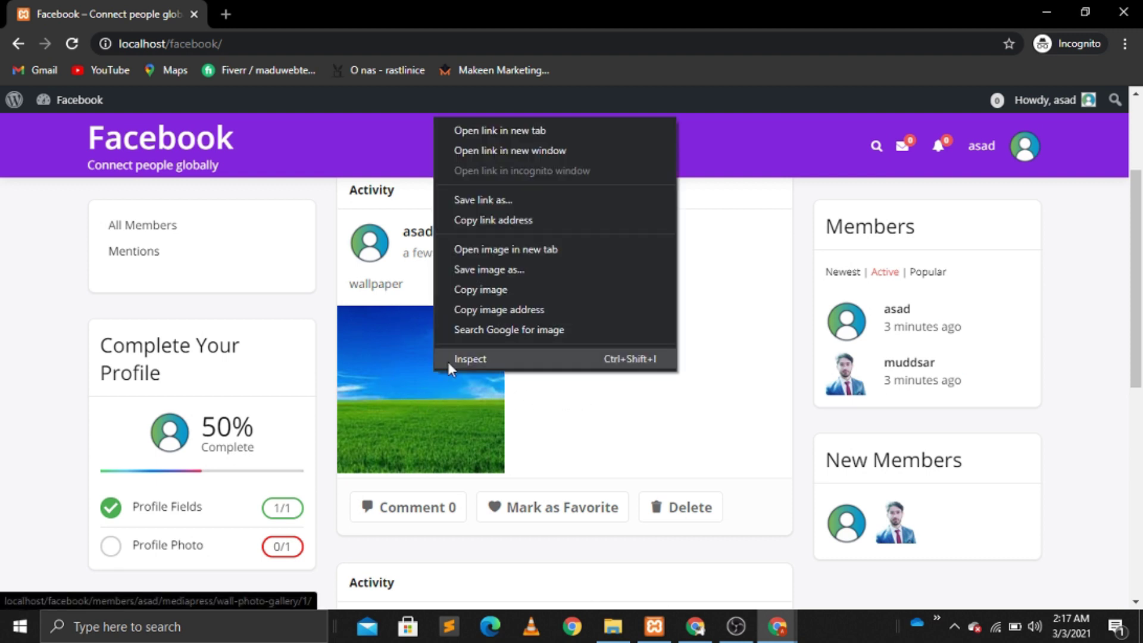
click(466, 358)
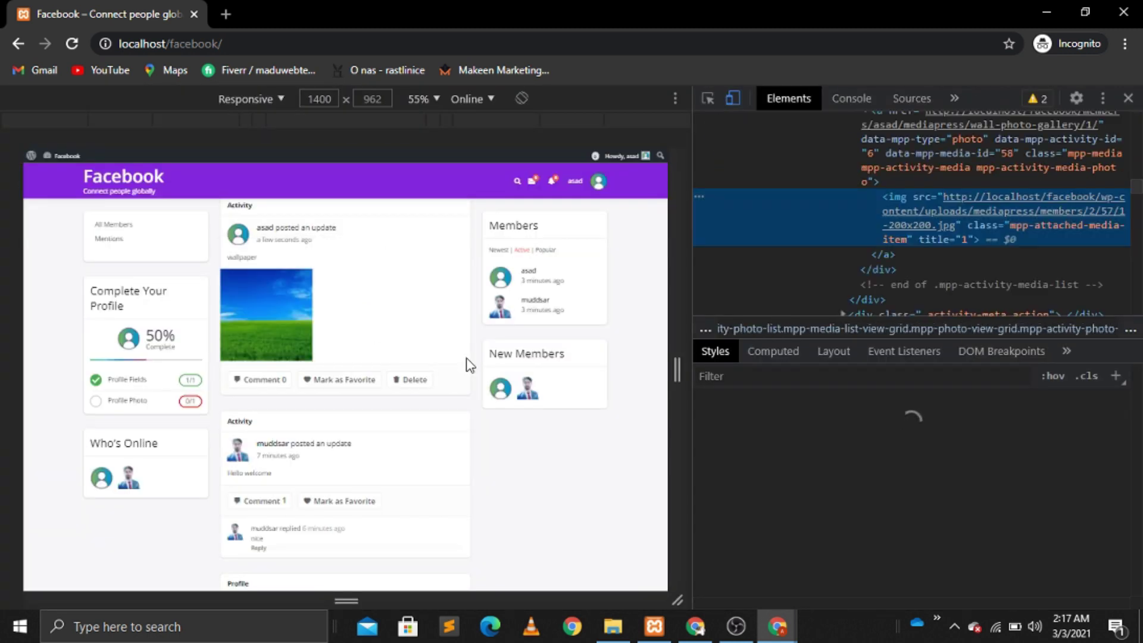
double_click(1027, 225)
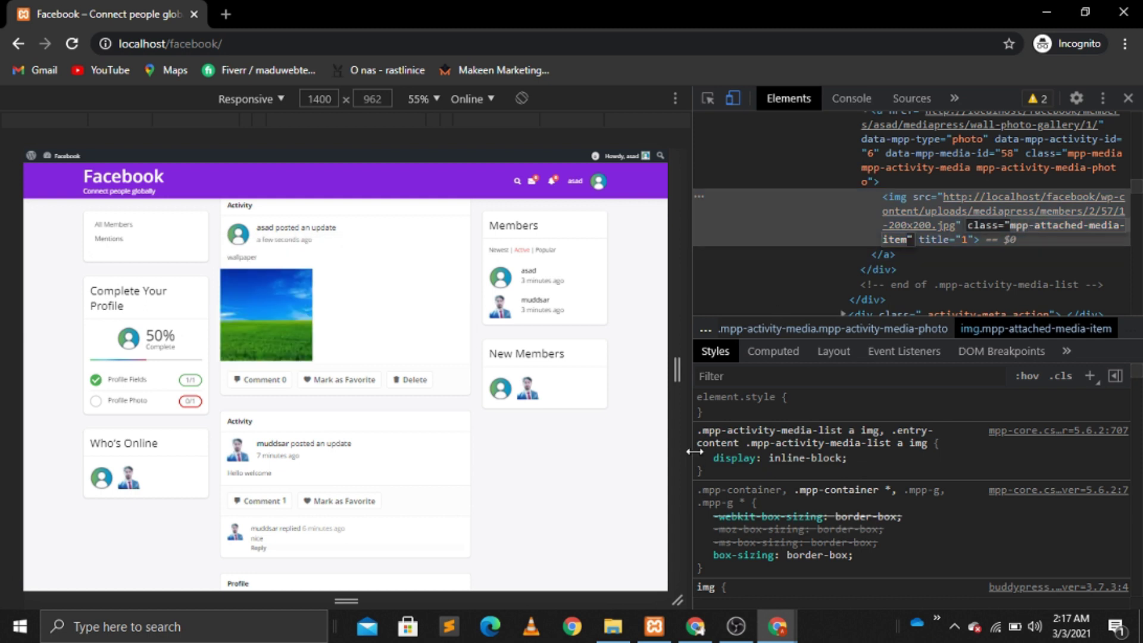
click(694, 626)
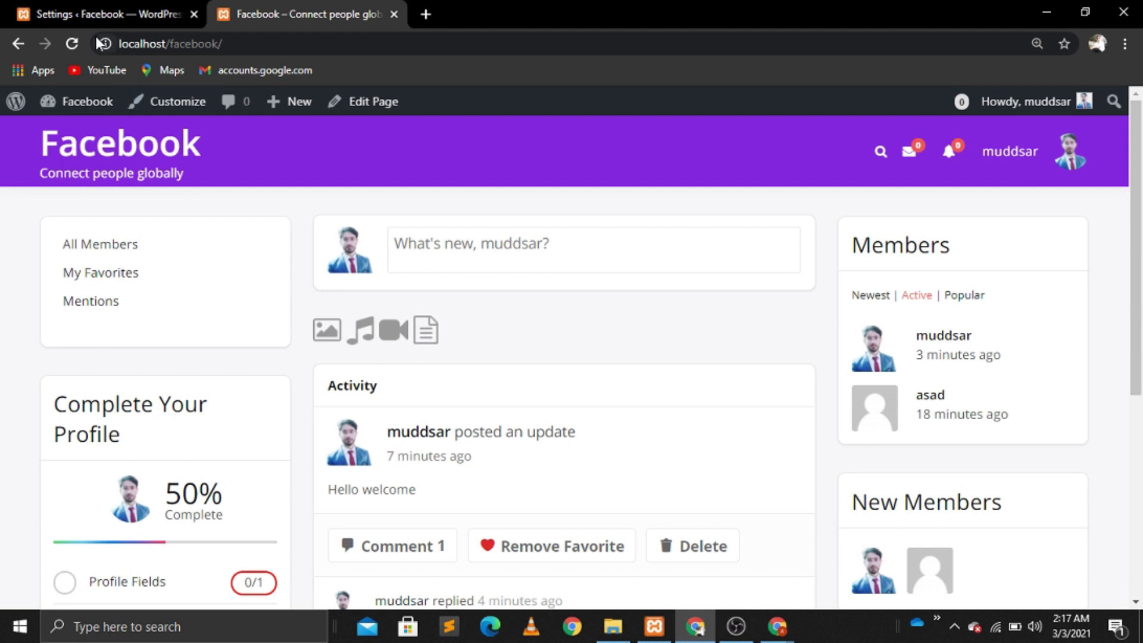
Step: Open the Additional CSS editor in the site's Customizer
click(162, 107)
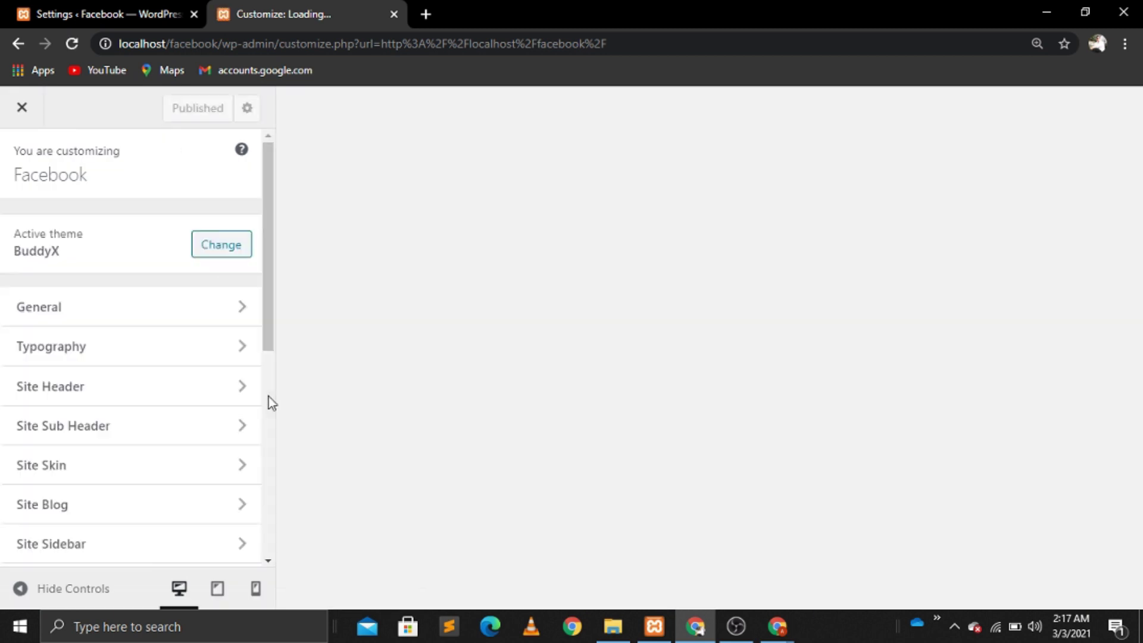
scroll(269, 474, down, 5)
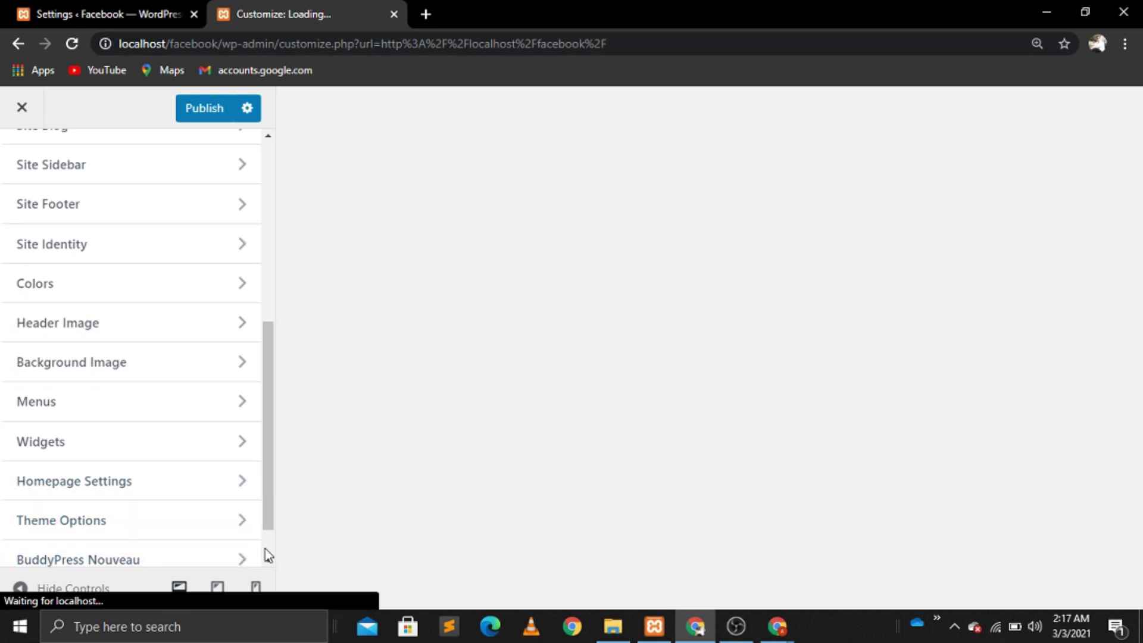
scroll(136, 554, down, 1)
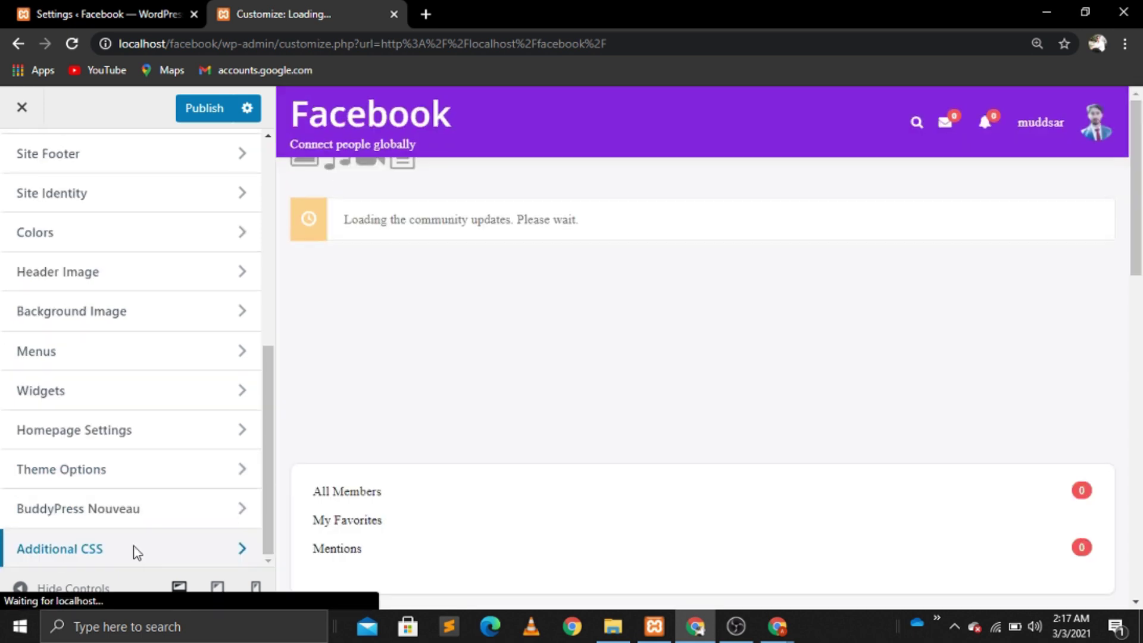
click(135, 553)
Step: Start a new img.mpp-attached-media-item rule with width 85%
click(56, 361)
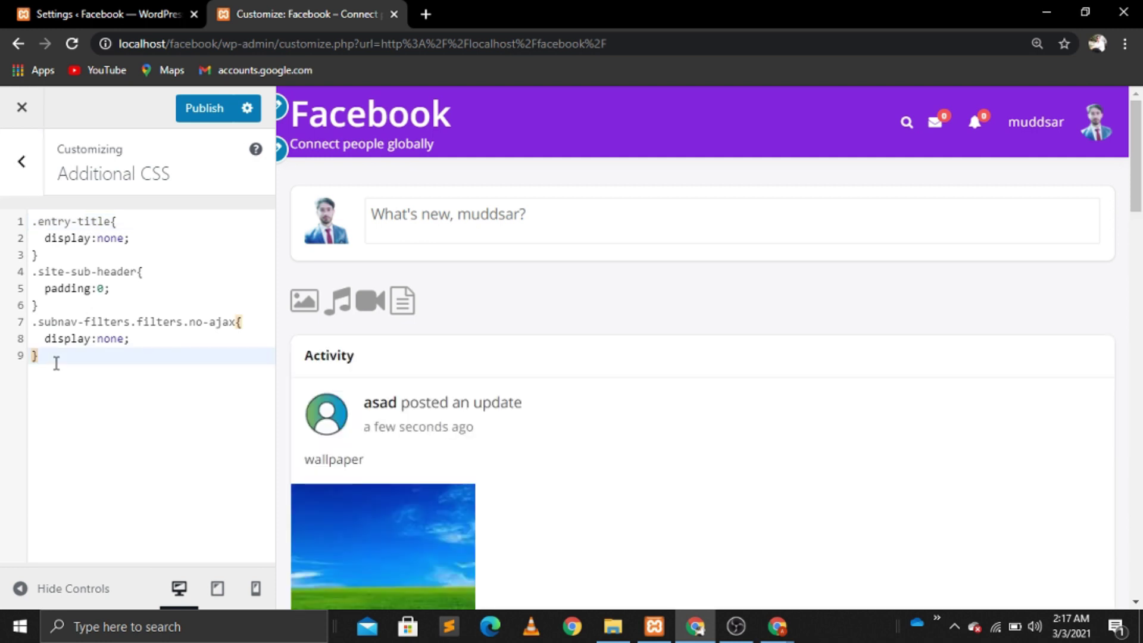
key(Return)
text(img.)
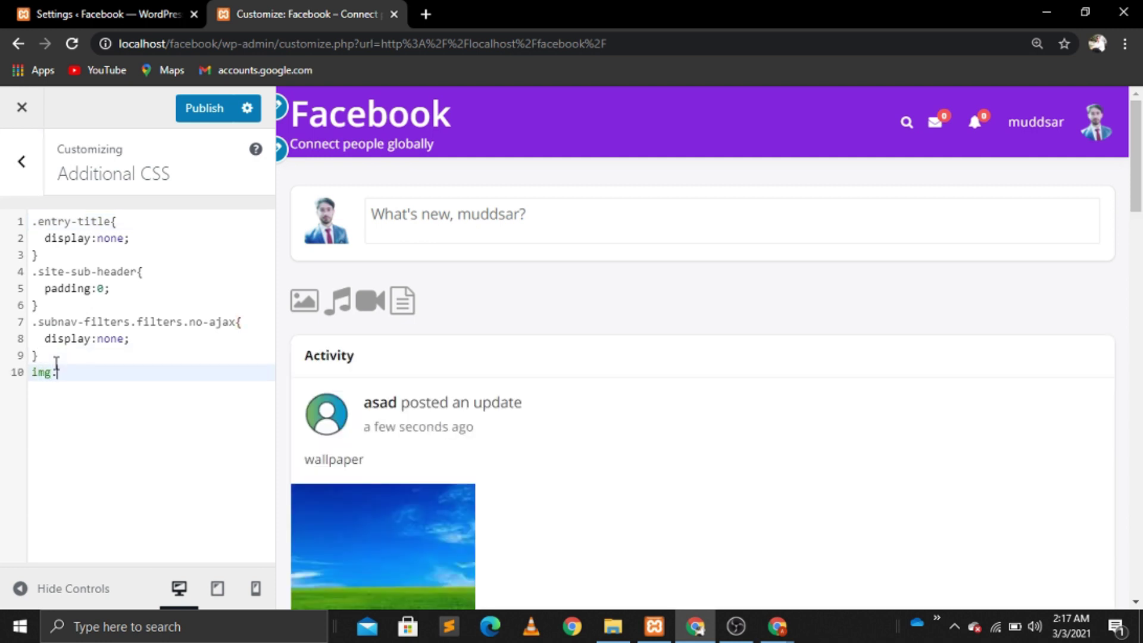
text(mpp-attached-media-item{)
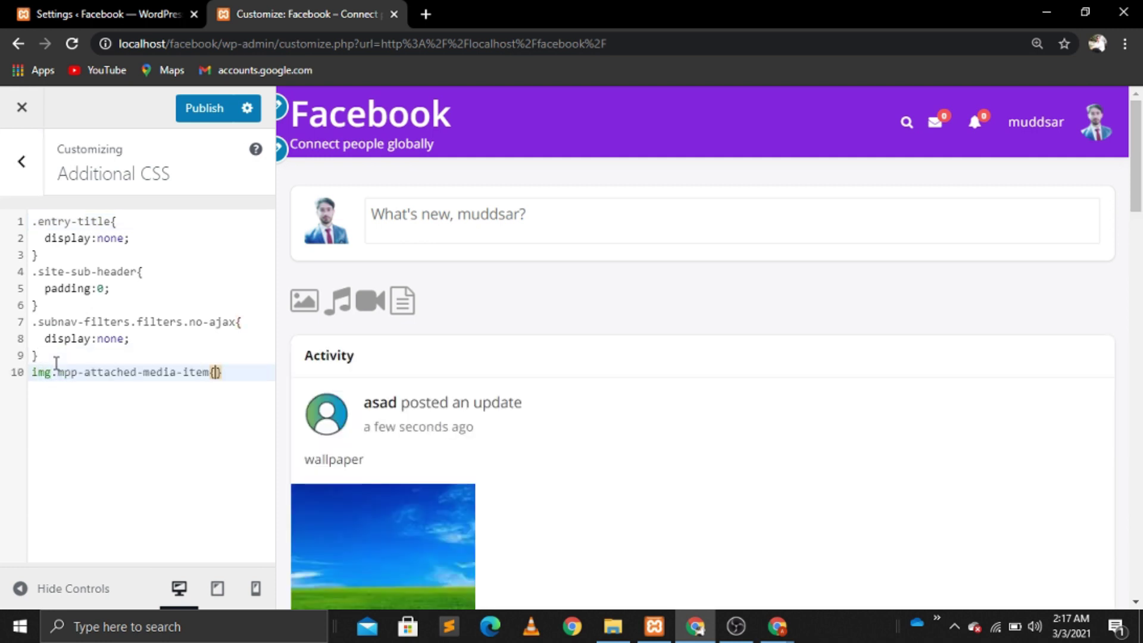
key(Return)
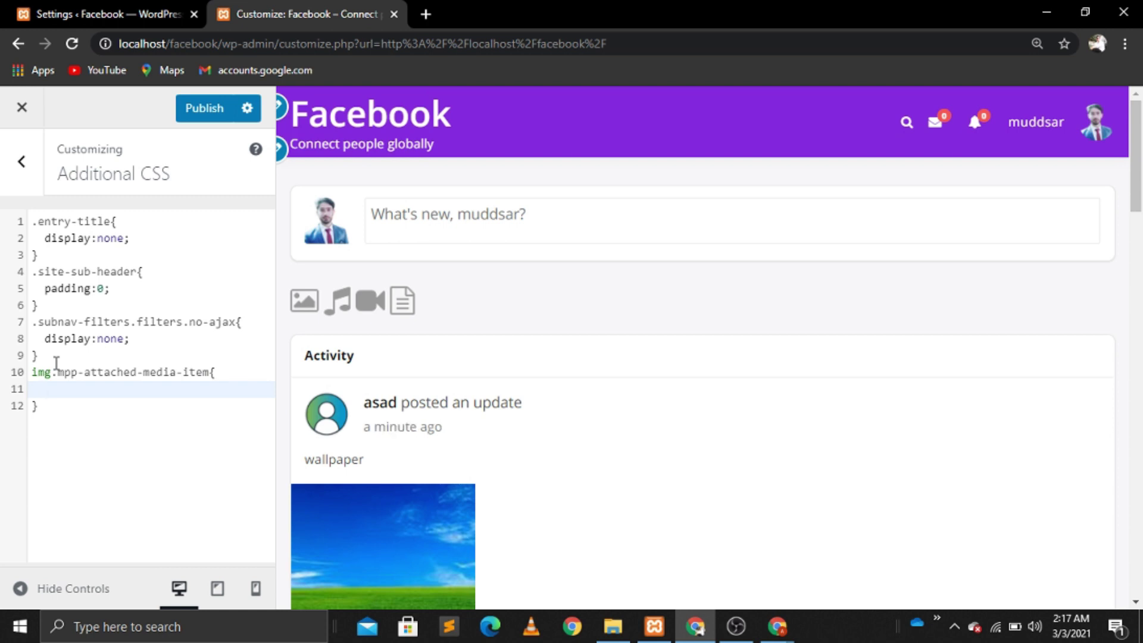
text(wid)
key(Down)
key(Return)
text(:85%;)
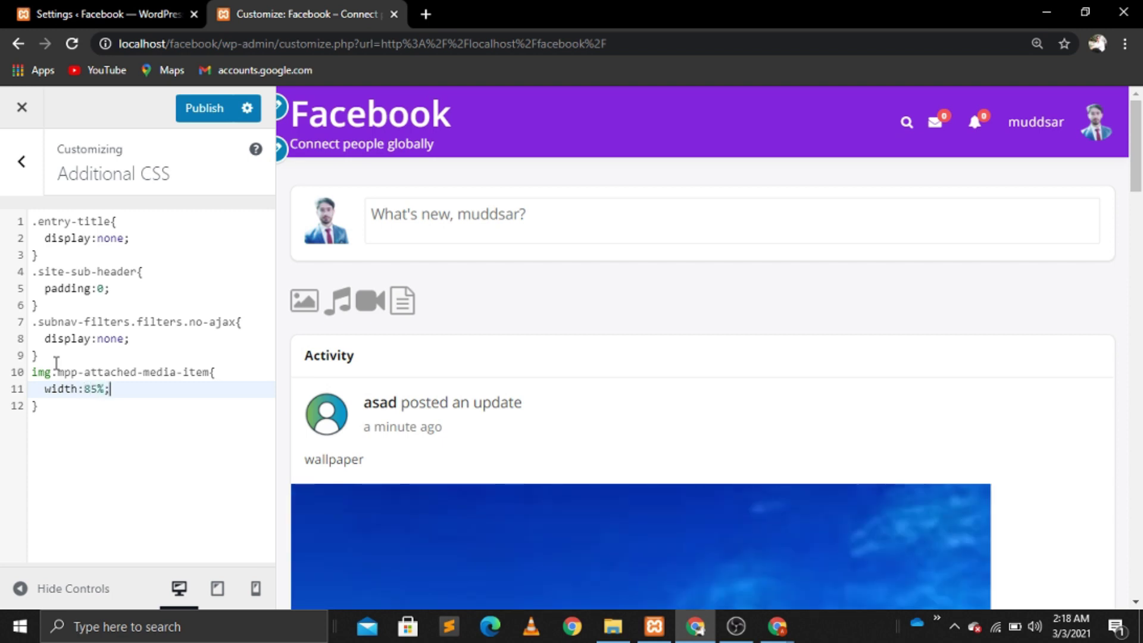
key(Return)
Step: Add padding 15px and border-radius 15px to the image rule
text(pad)
key(Return)
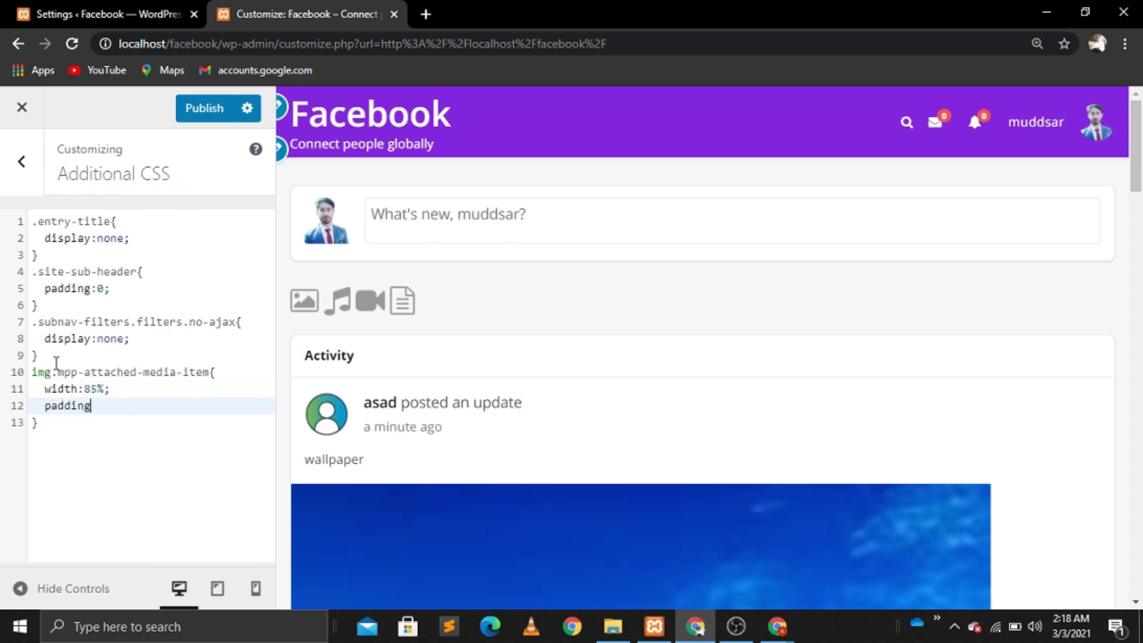
text(:15px;)
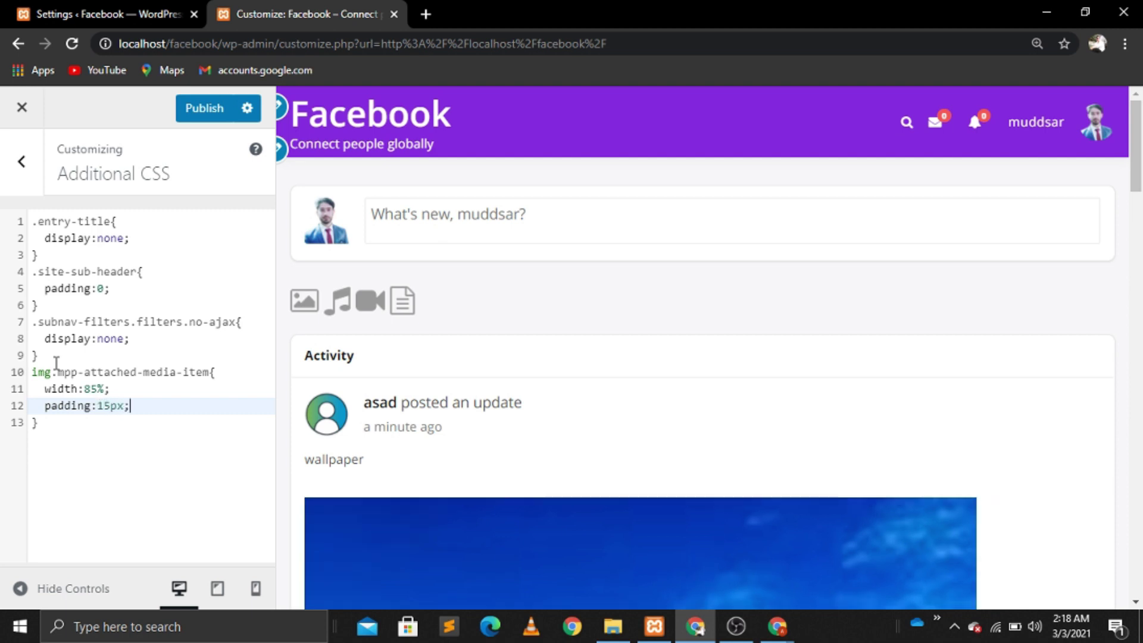
key(Return)
text(bord)
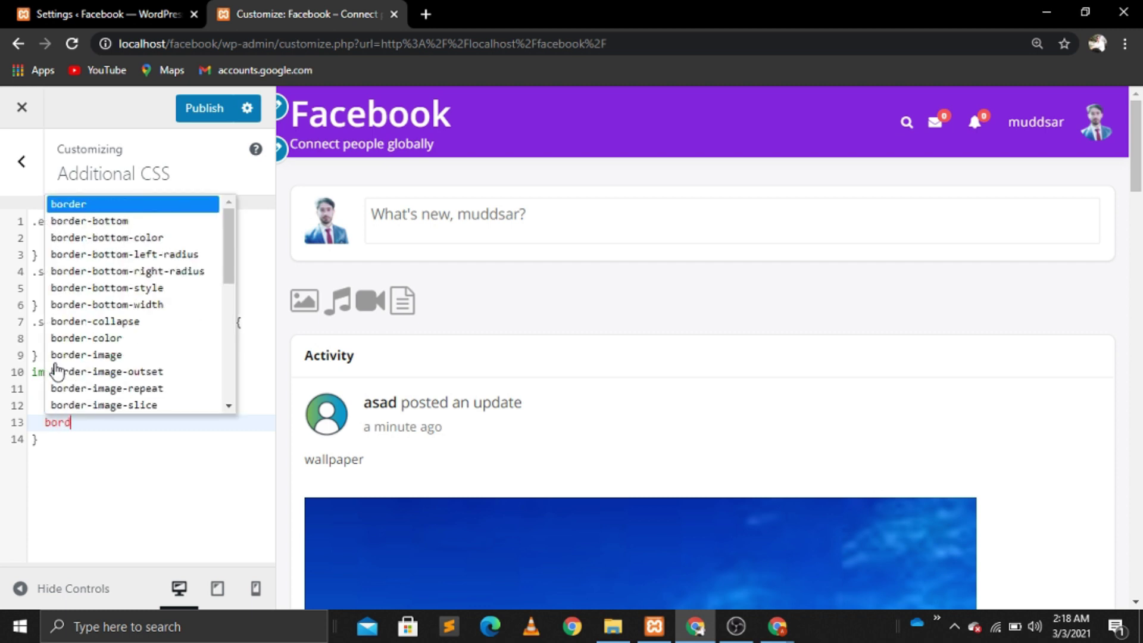
text(er-s)
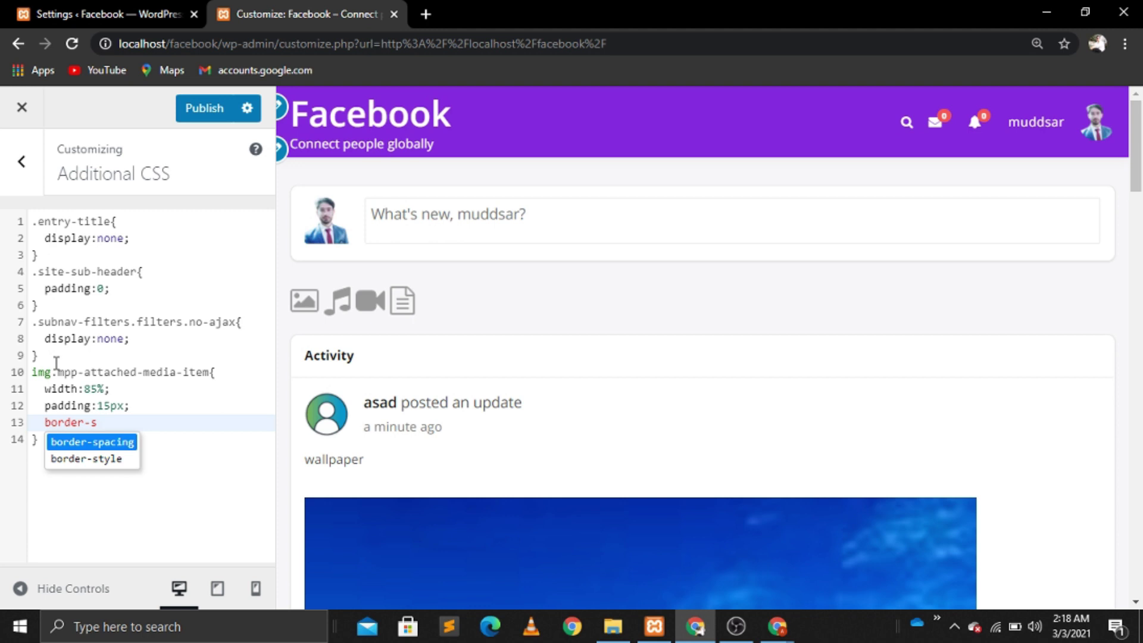
key(BackSpace)
text(rad)
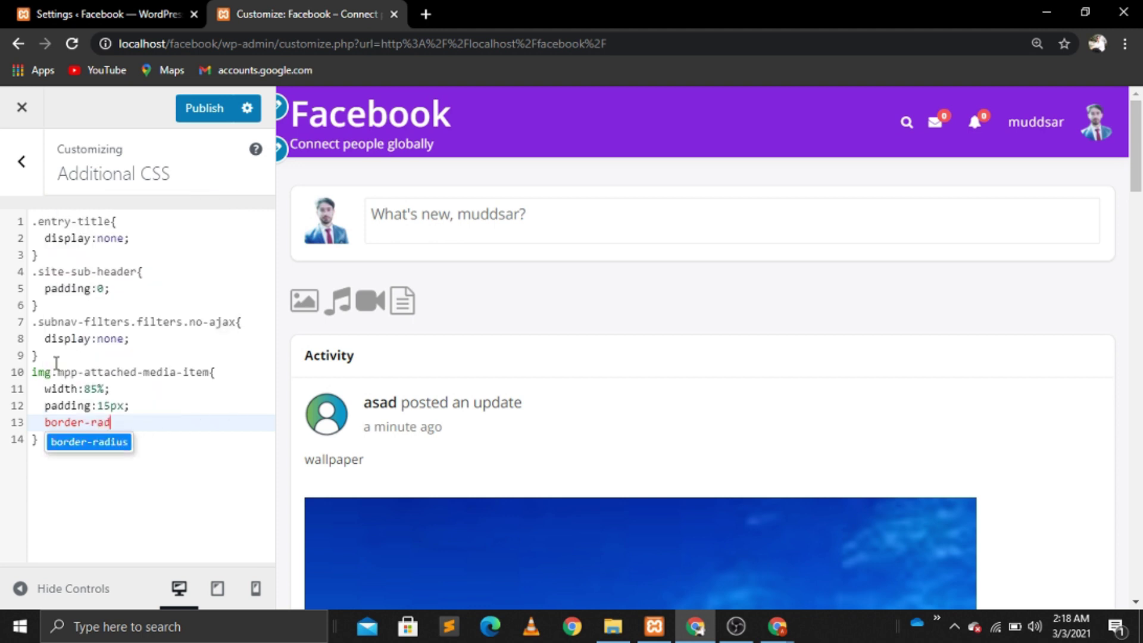
key(Return)
text(:)
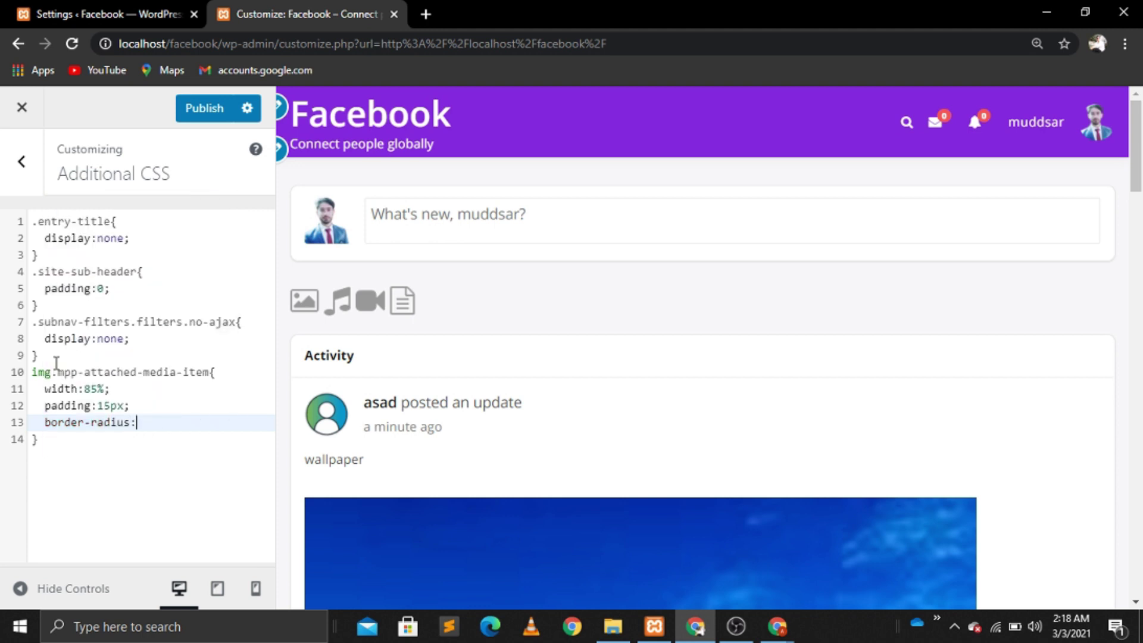
text(15px;)
Step: Change the rule's padding to 20px and its border-radius to 25px
click(109, 407)
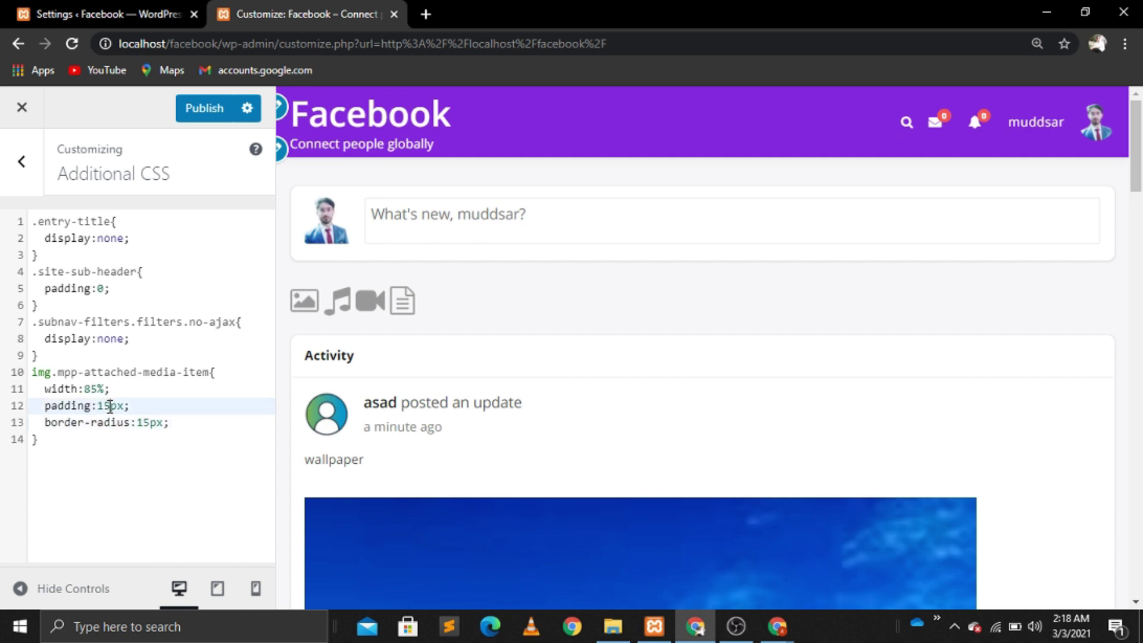
key(BackSpace)
key(BackSpace)
text(20)
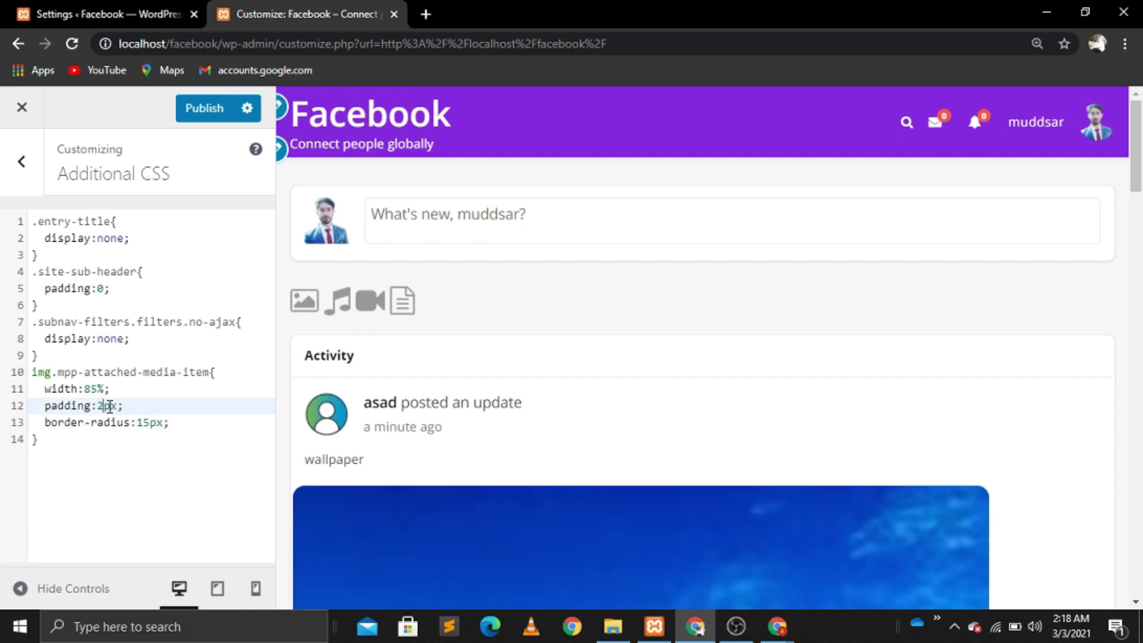
click(151, 423)
key(BackSpace)
key(BackSpace)
text(20)
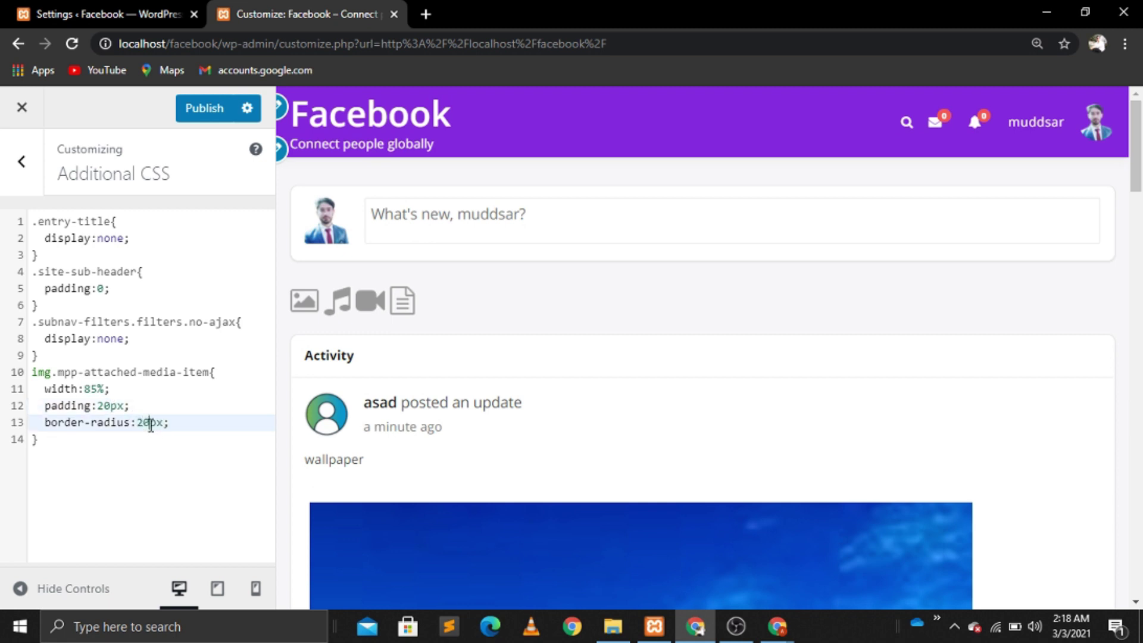
key(Delete)
text(5)
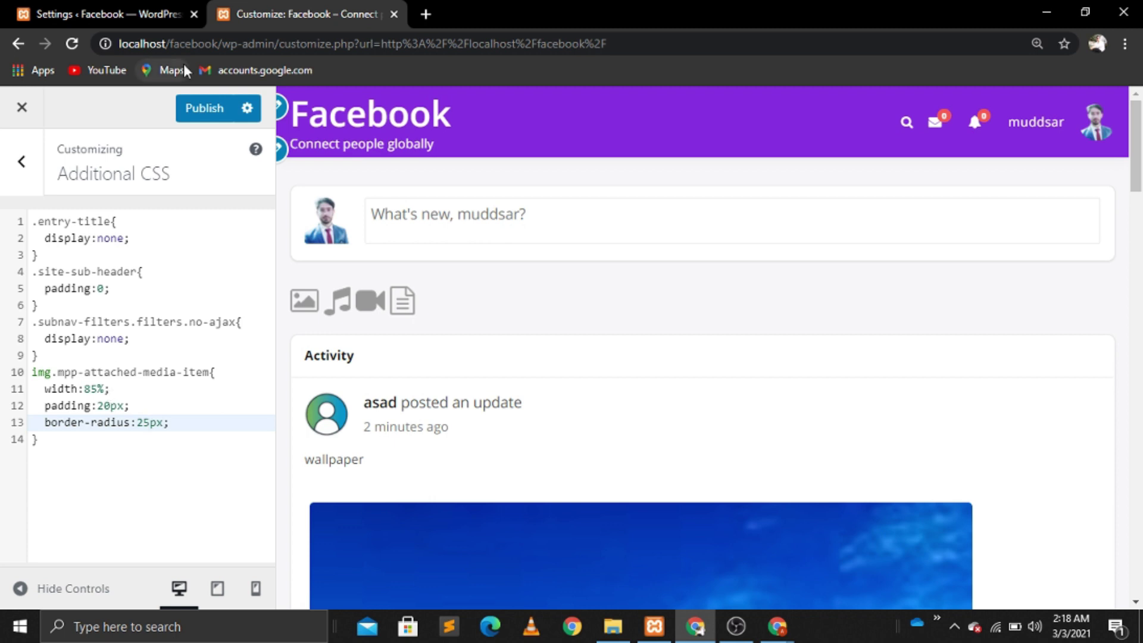
click(785, 625)
click(831, 565)
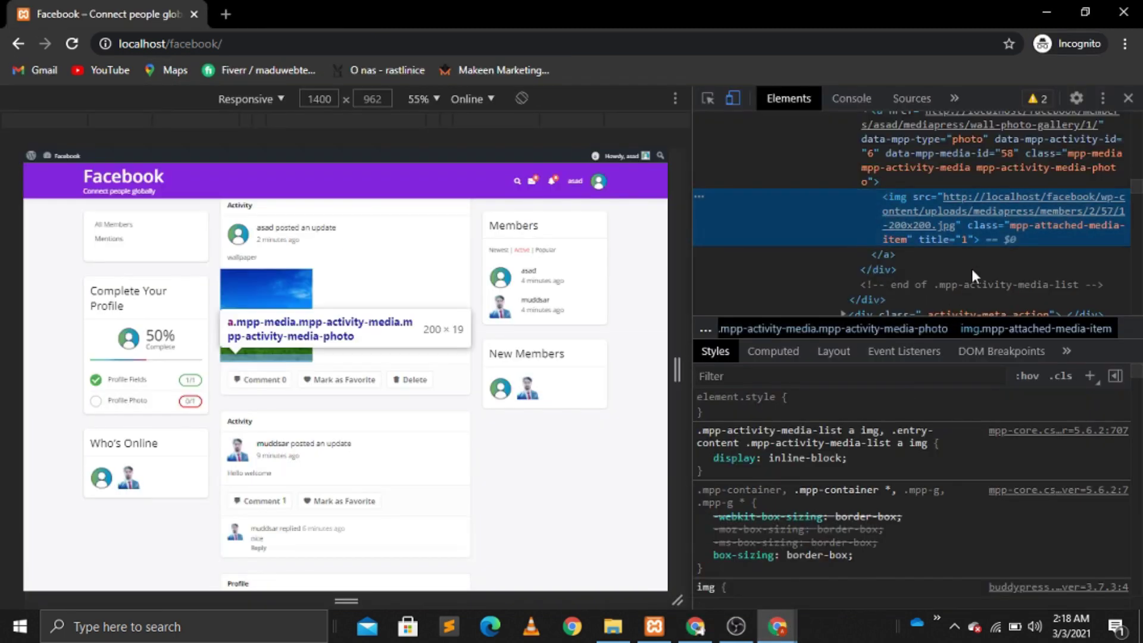
click(1090, 152)
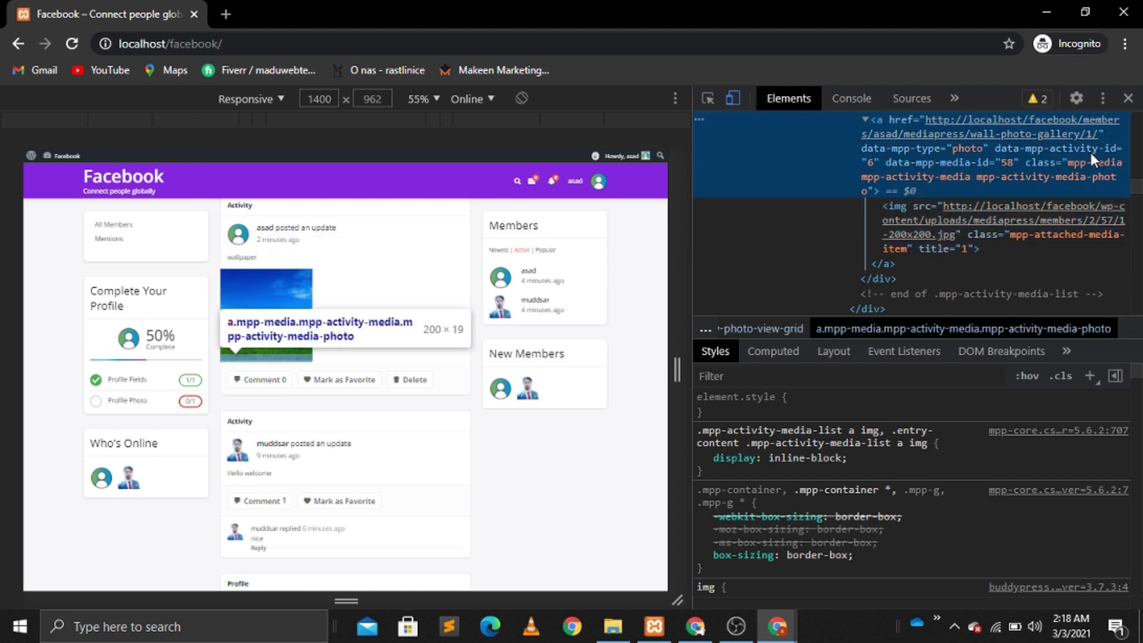
click(1101, 166)
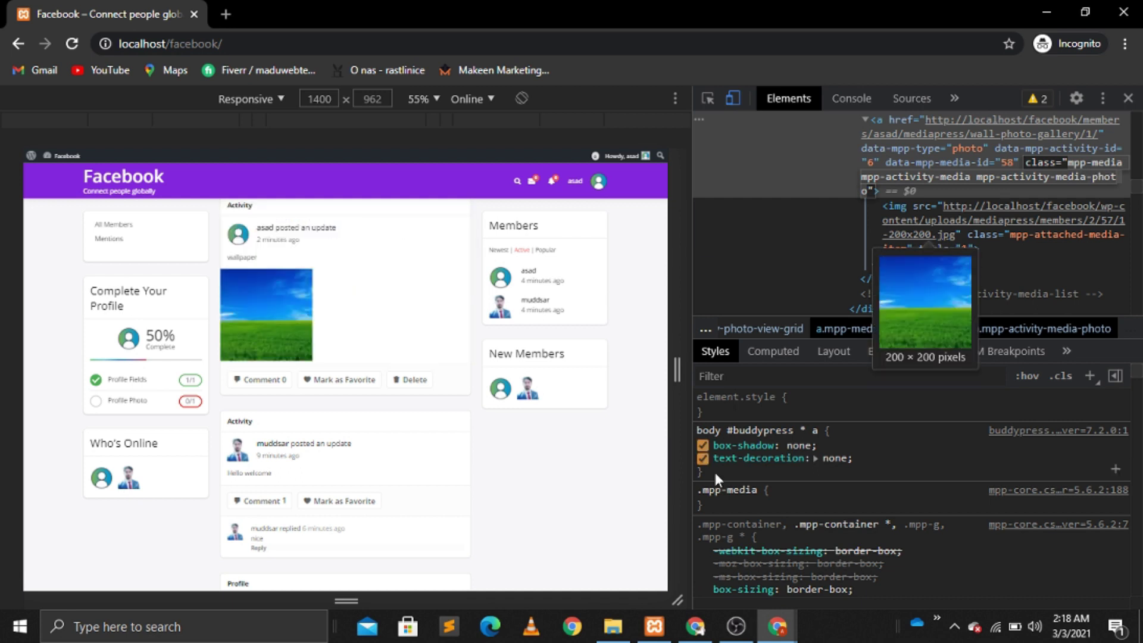
click(695, 625)
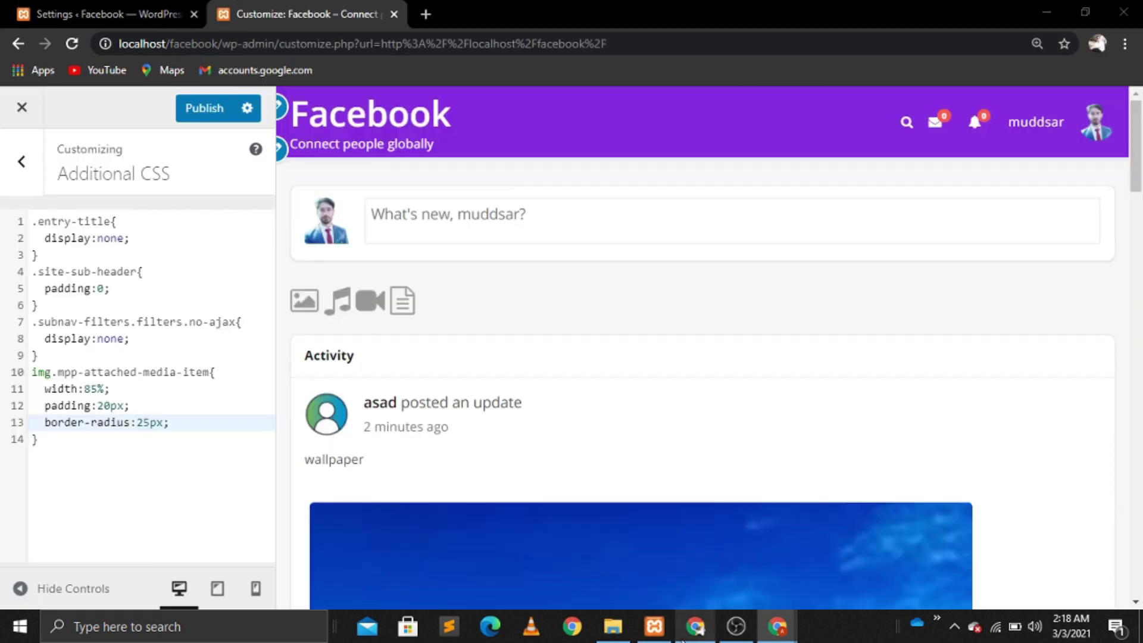
click(58, 369)
Step: Insert a new .mpp-media.mpp-activity-media.mpp-activity-media-photo rule above the image rule
key(Up)
key(Return)
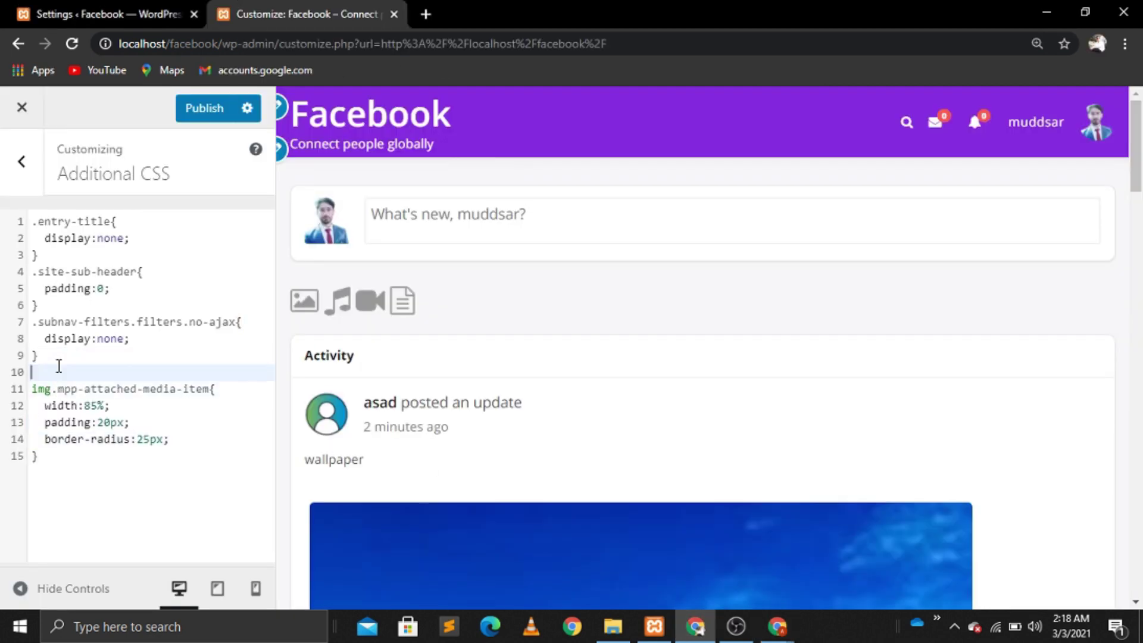
text(.)
text(mpp-media mpp-activity-media mpp-activity-media-photo)
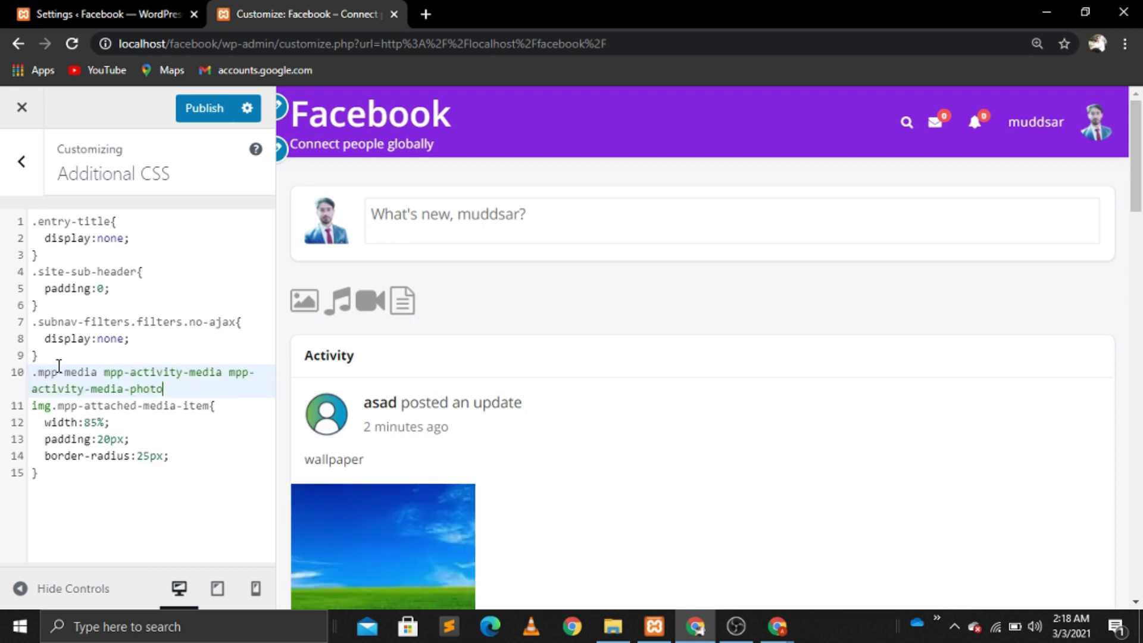
key(BackSpace)
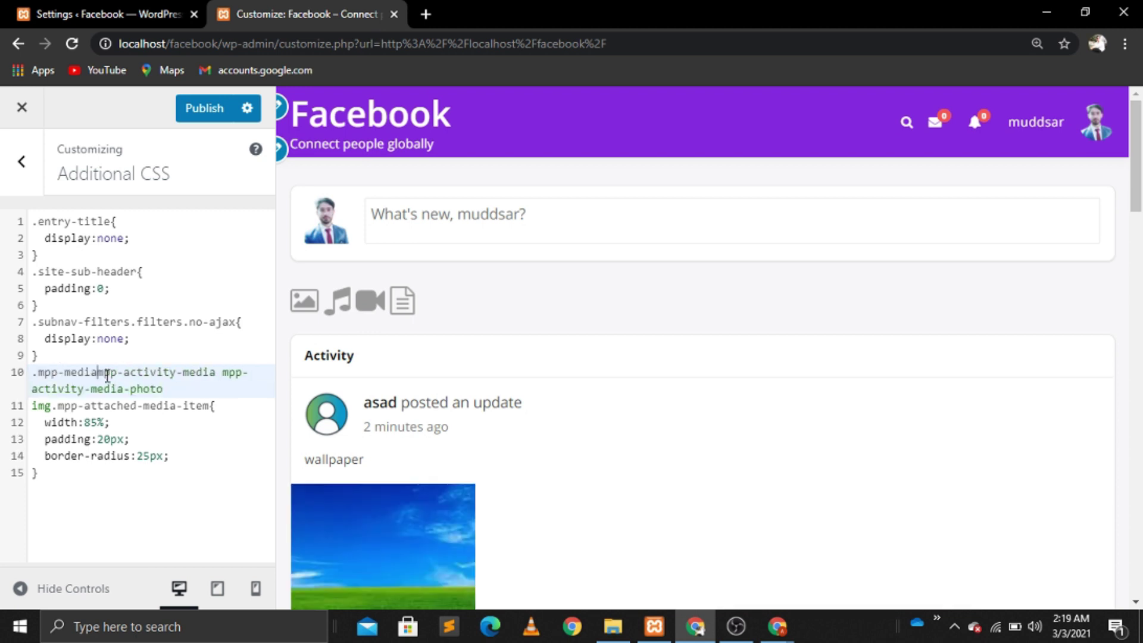
text(.)
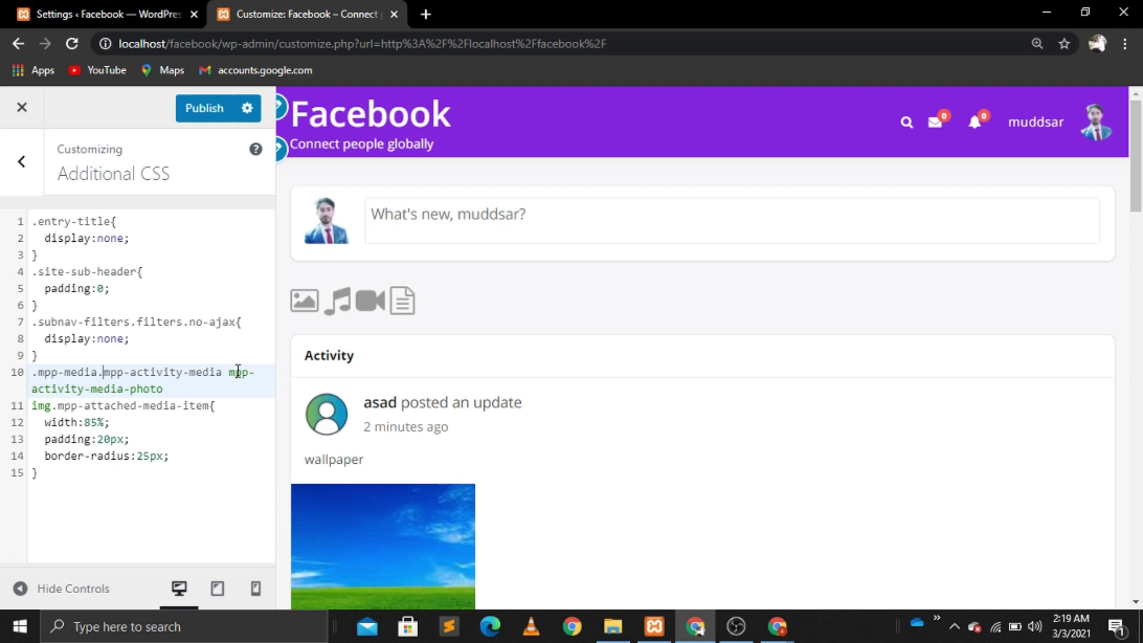
key(BackSpace)
text(.)
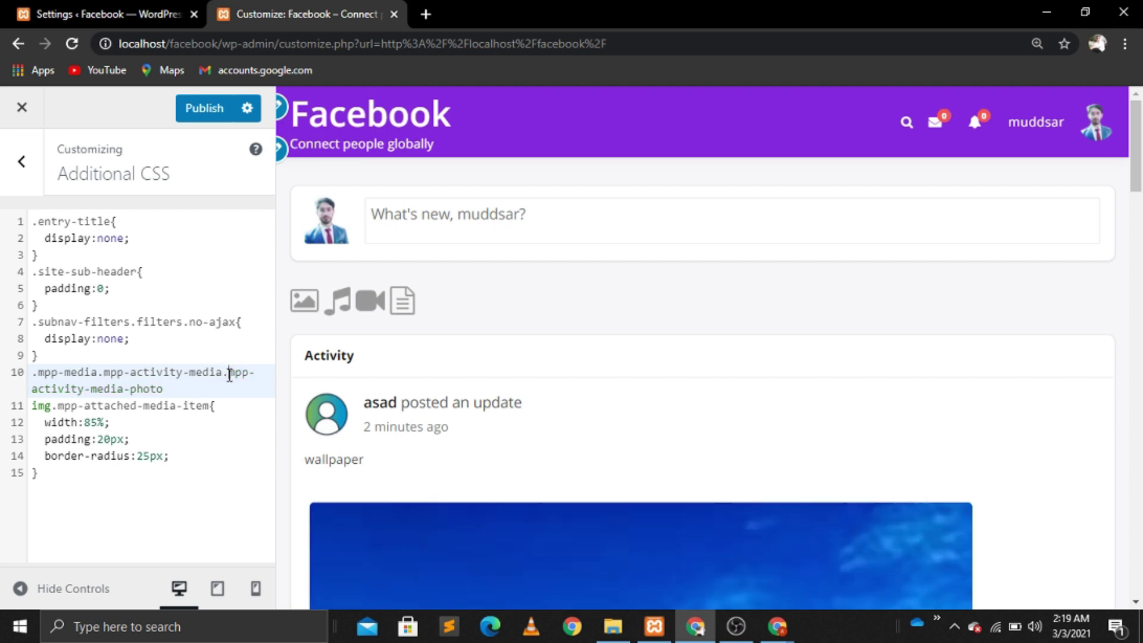
click(187, 392)
text({)
key(Return)
Step: Give the new rule display: flex
text(display:)
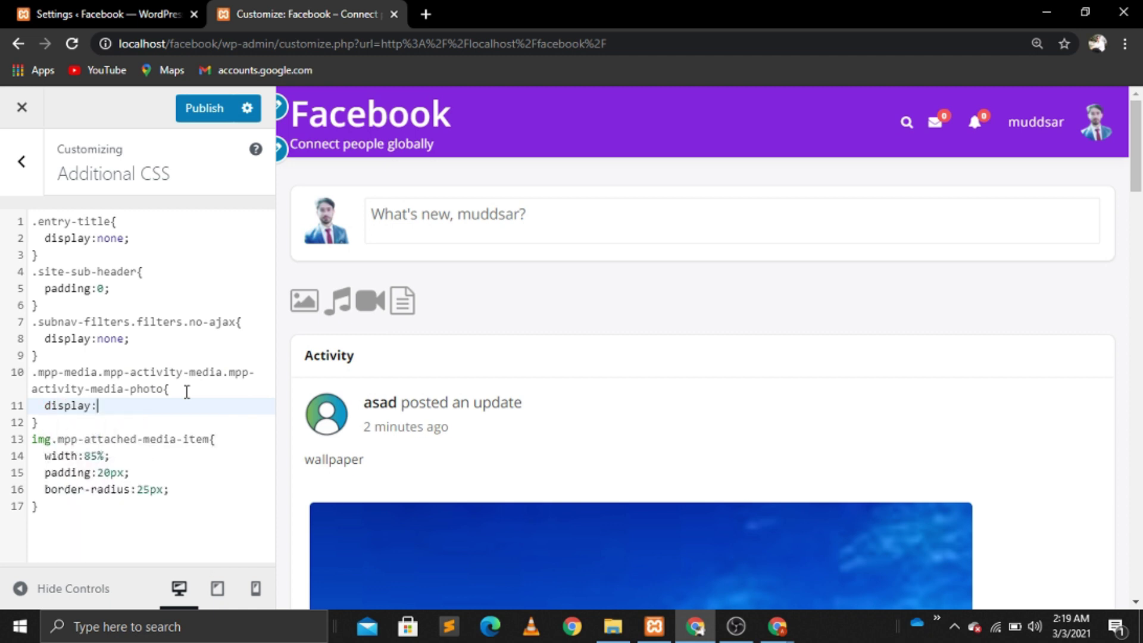
text(d)
key(BackSpace)
text(fl)
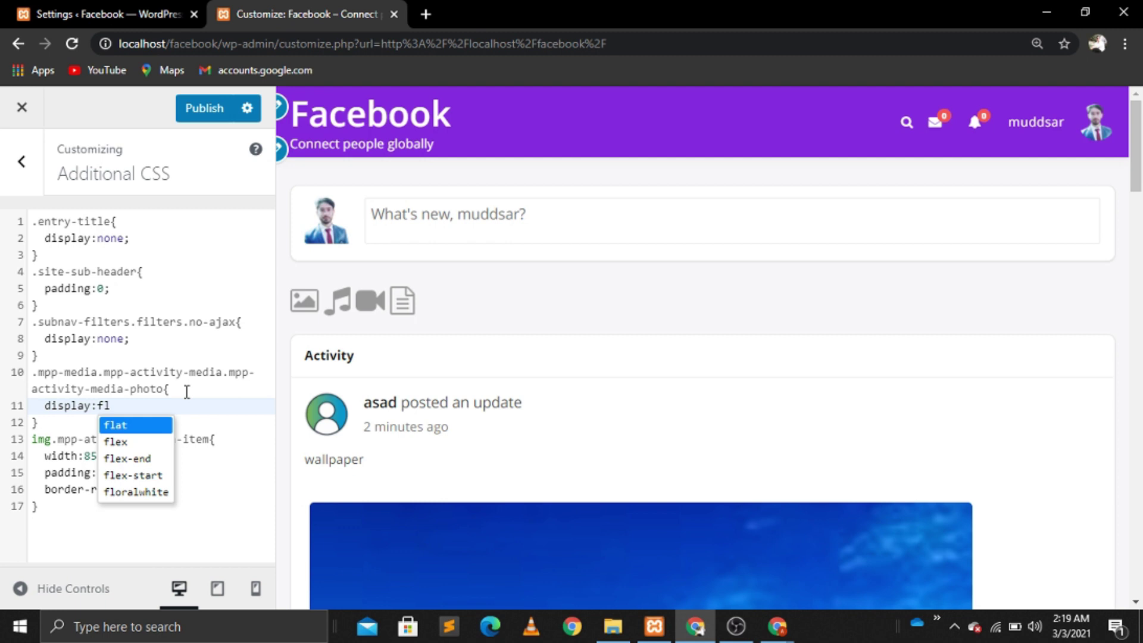
key(Down)
key(Return)
text(;)
key(Return)
Step: Add justify-content: center to the rule and publish the custom CSS
text(marg)
key(BackSpace)
key(BackSpace)
key(BackSpace)
key(BackSpace)
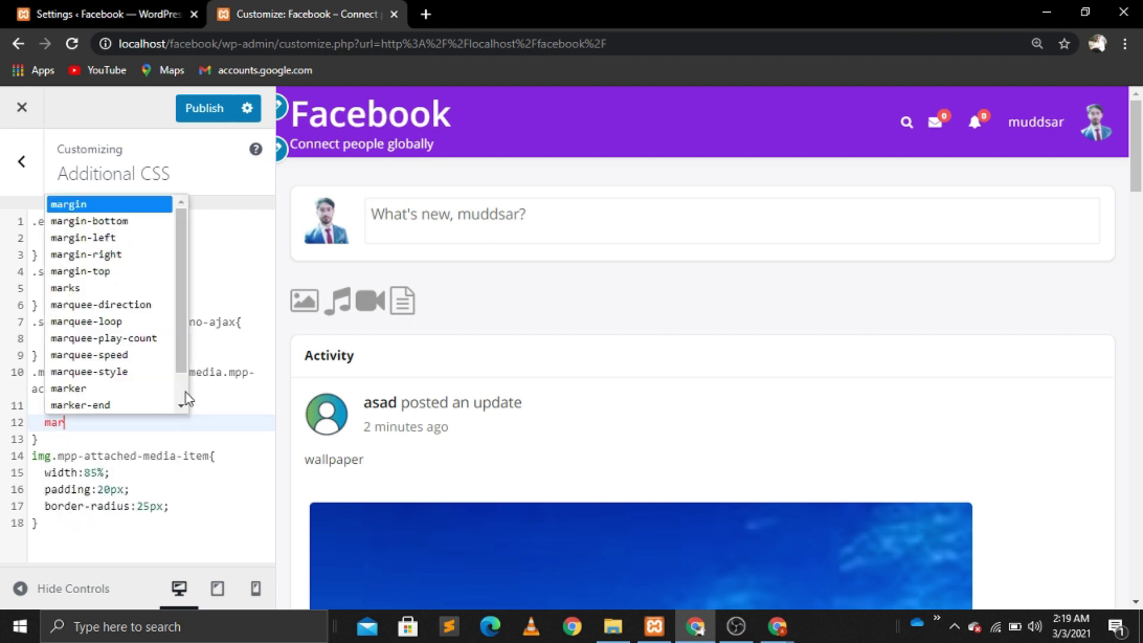
text(ju)
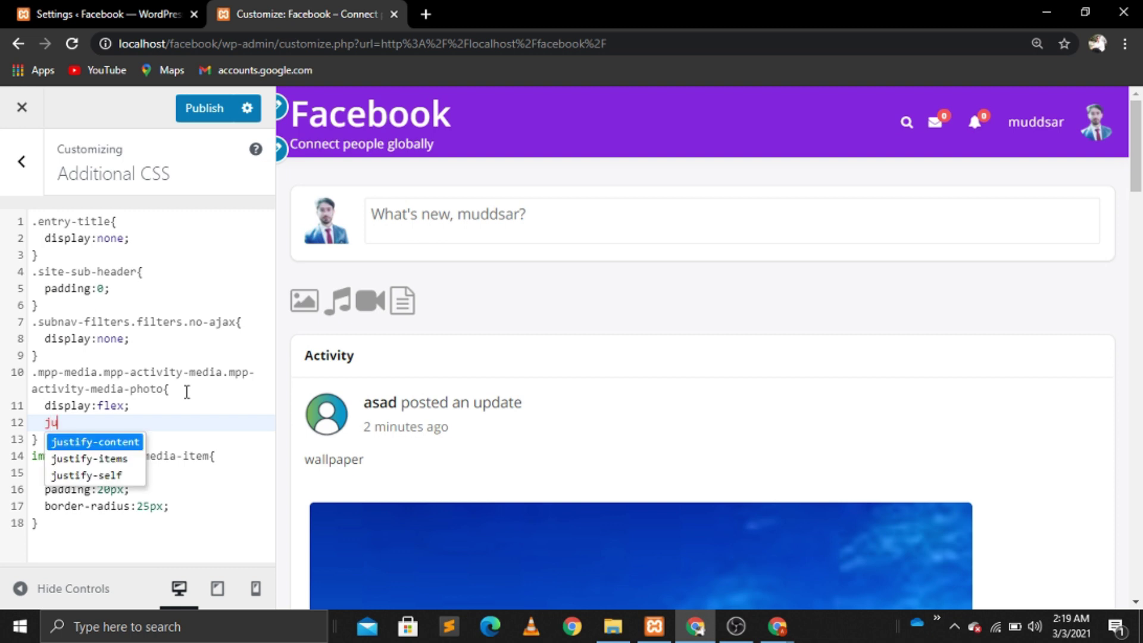
key(Return)
text(ce)
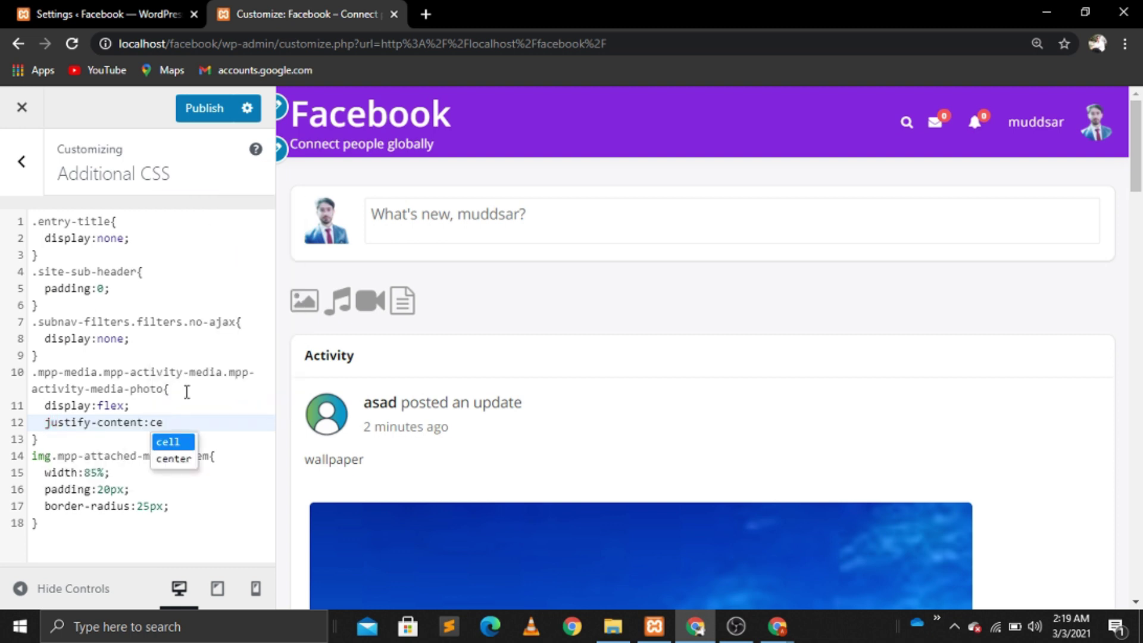
key(Down)
key(Return)
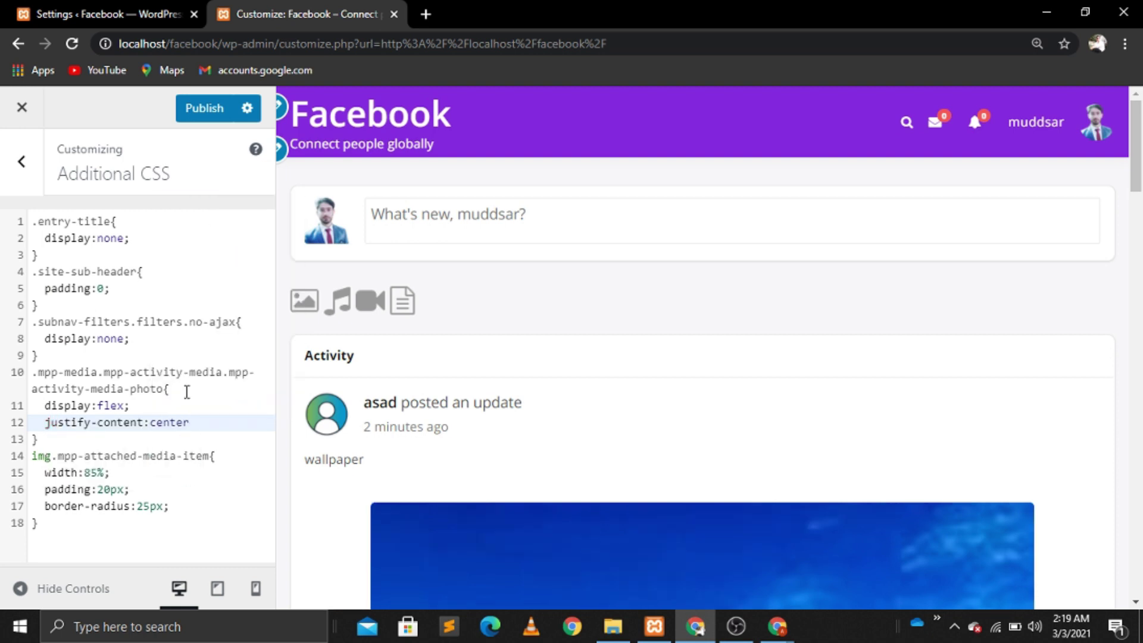
text(;)
click(206, 109)
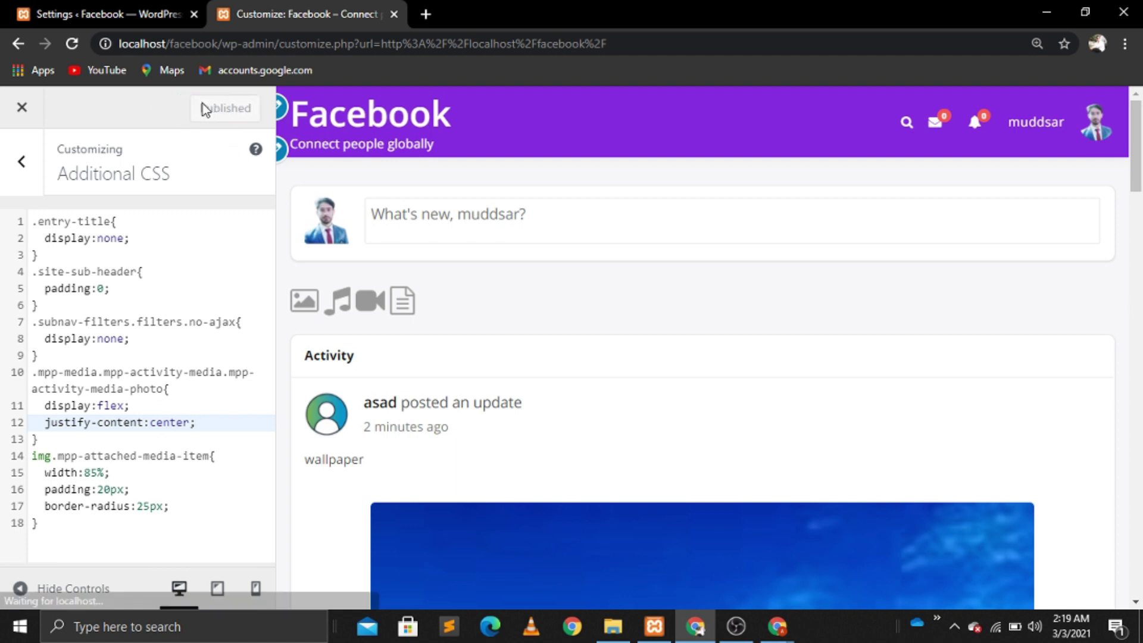
Step: Close the Customizer, favorite asad's wallpaper post, and focus the What's new box
click(25, 108)
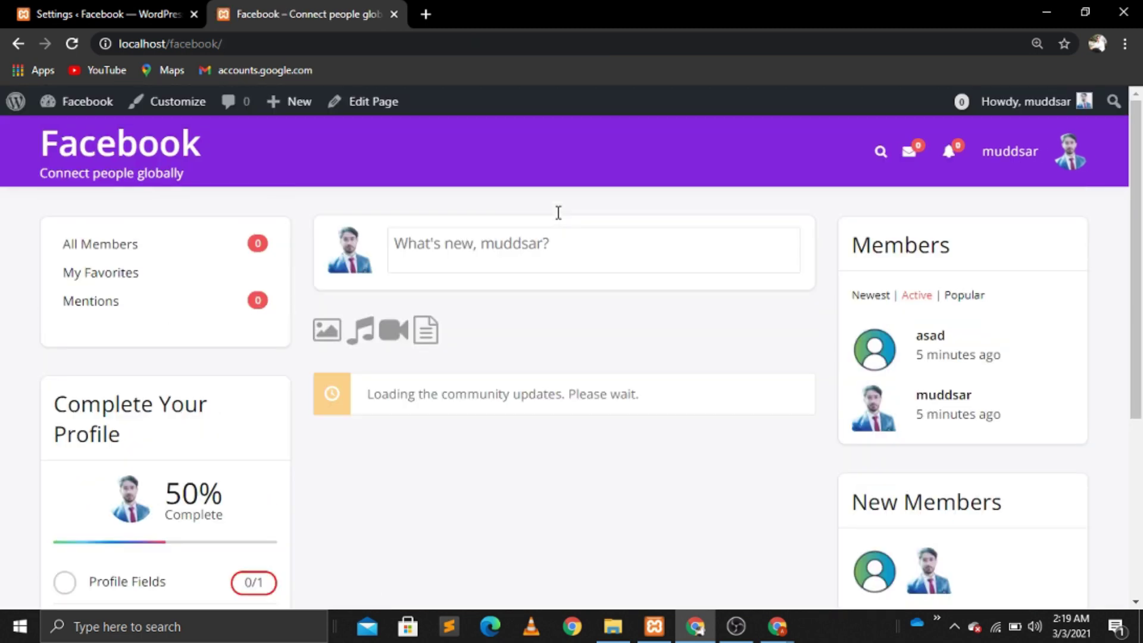
scroll(559, 212, down, 6)
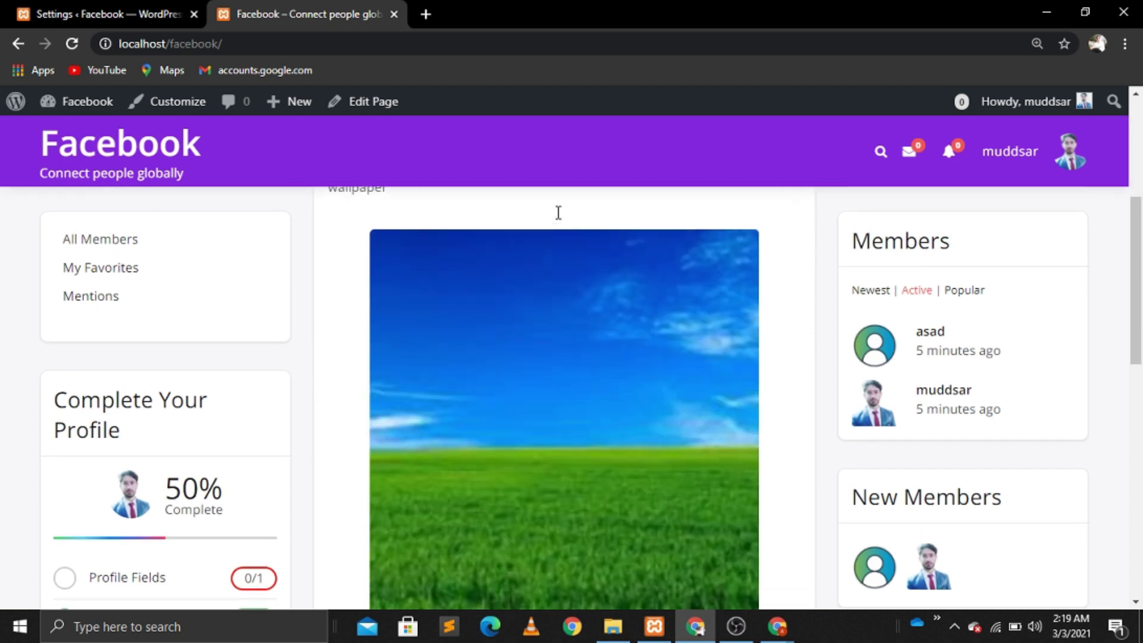
scroll(558, 212, down, 1)
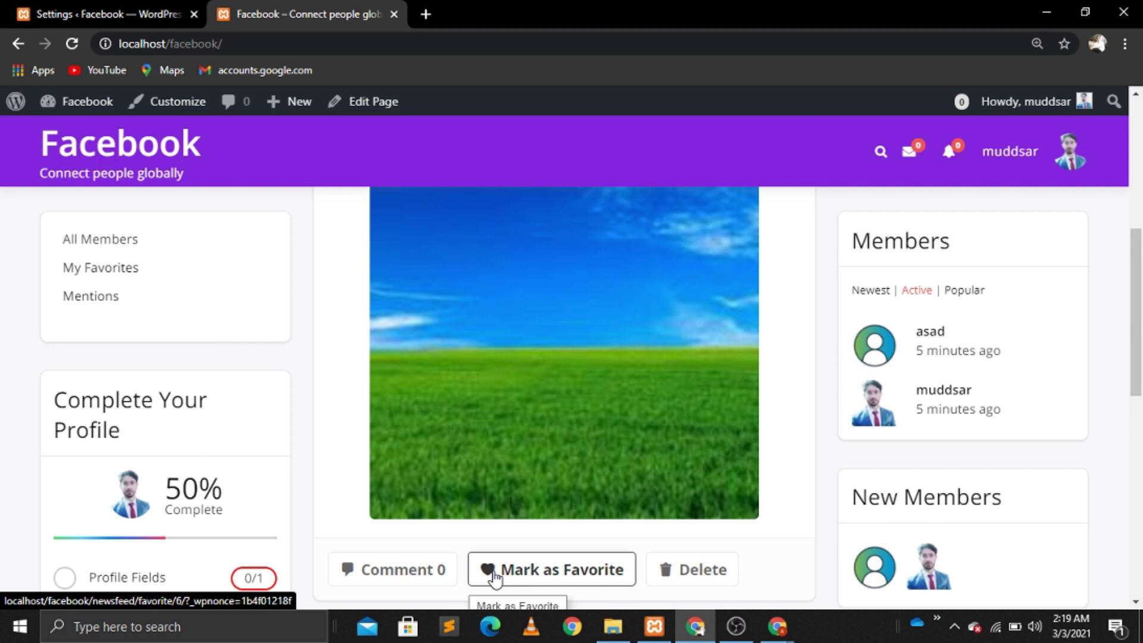
click(476, 575)
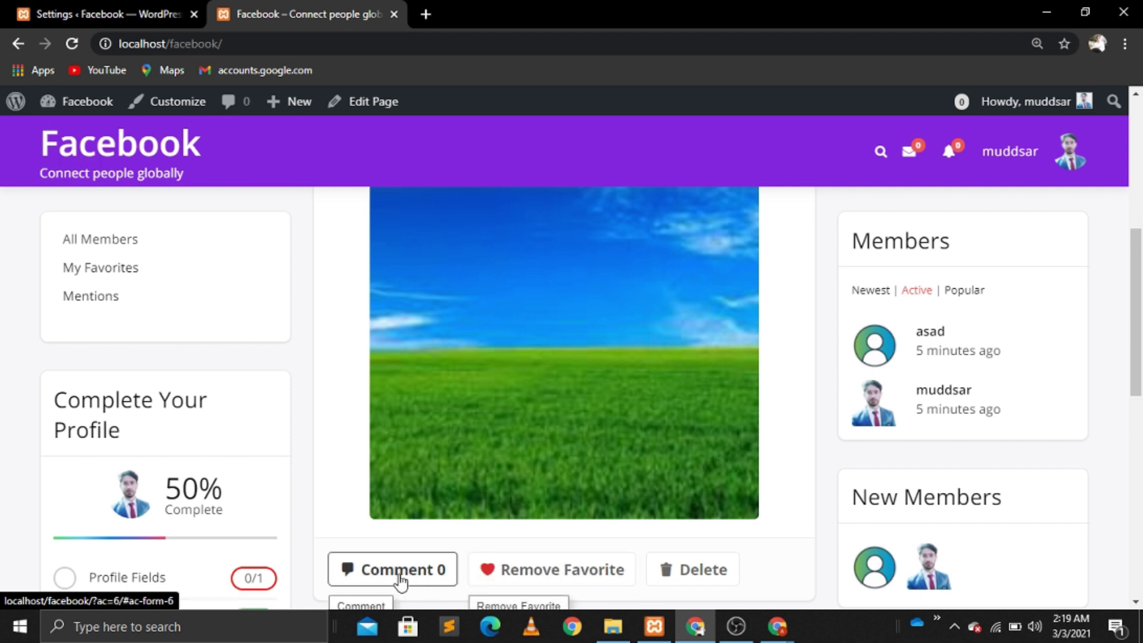
scroll(451, 248, up, 5)
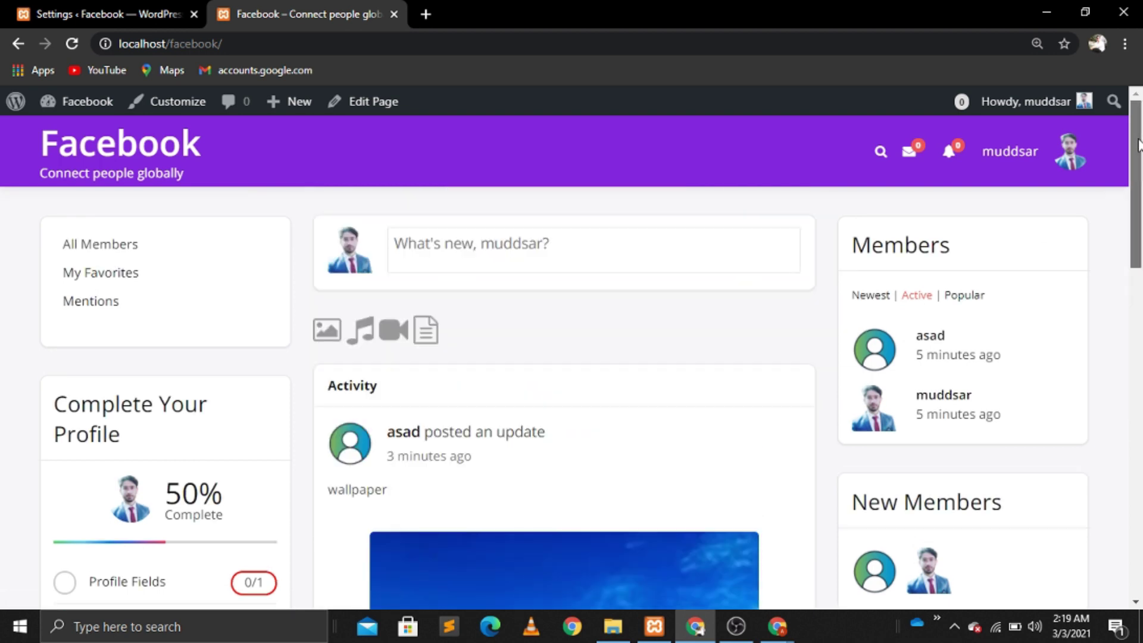
click(442, 253)
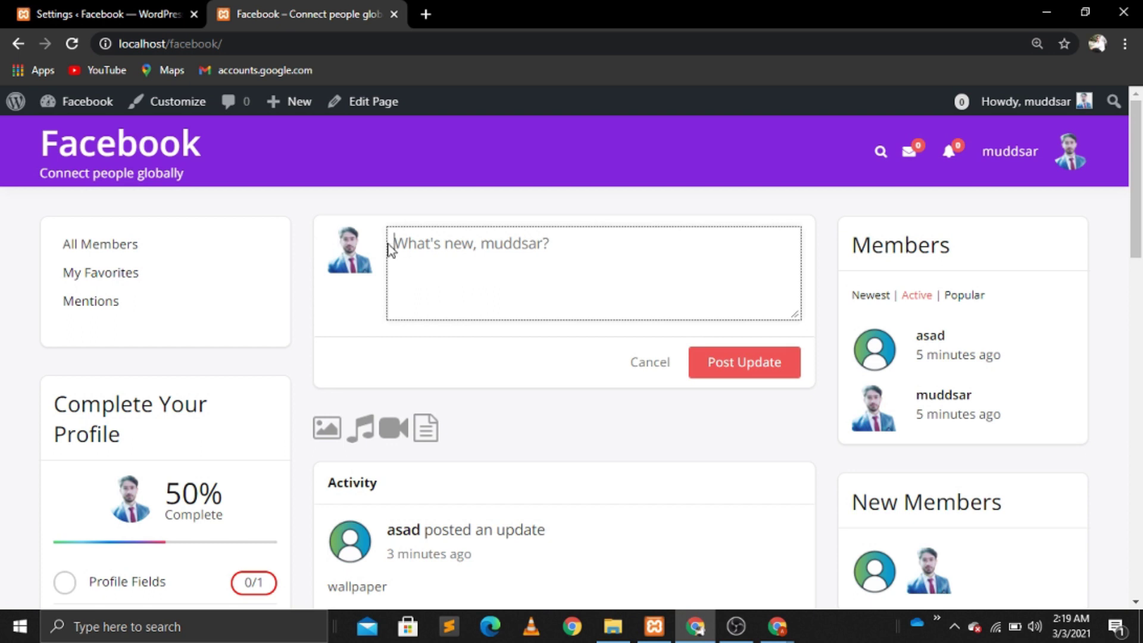
Step: In a new tab, open the Islamabad United vs Quetta Gladiators highlights on YouTube and copy its URL
click(425, 13)
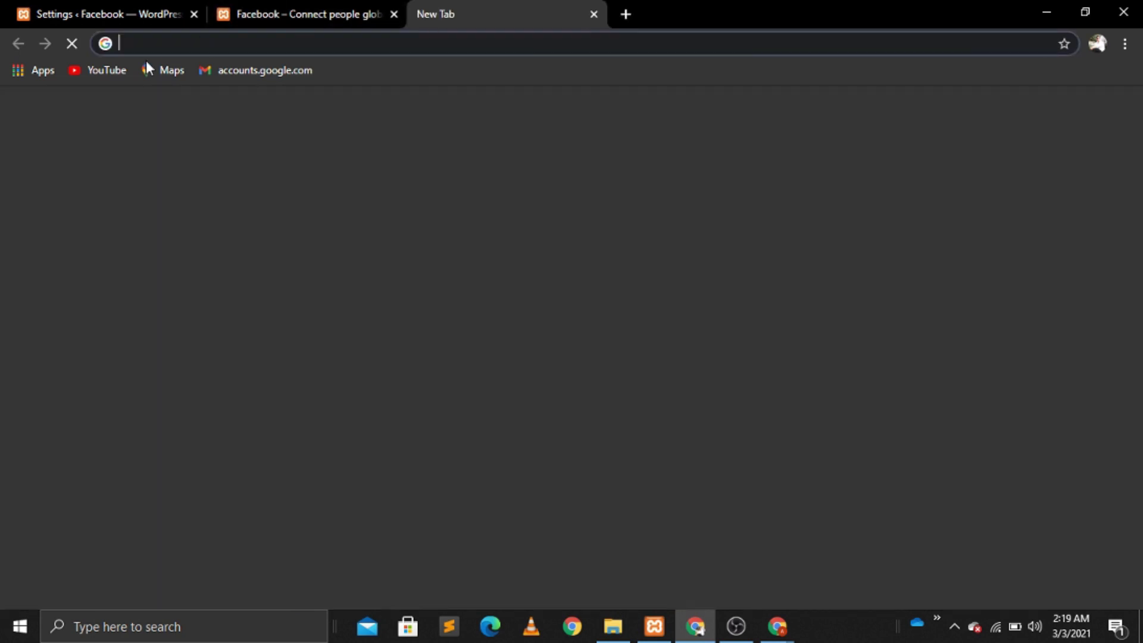
click(97, 73)
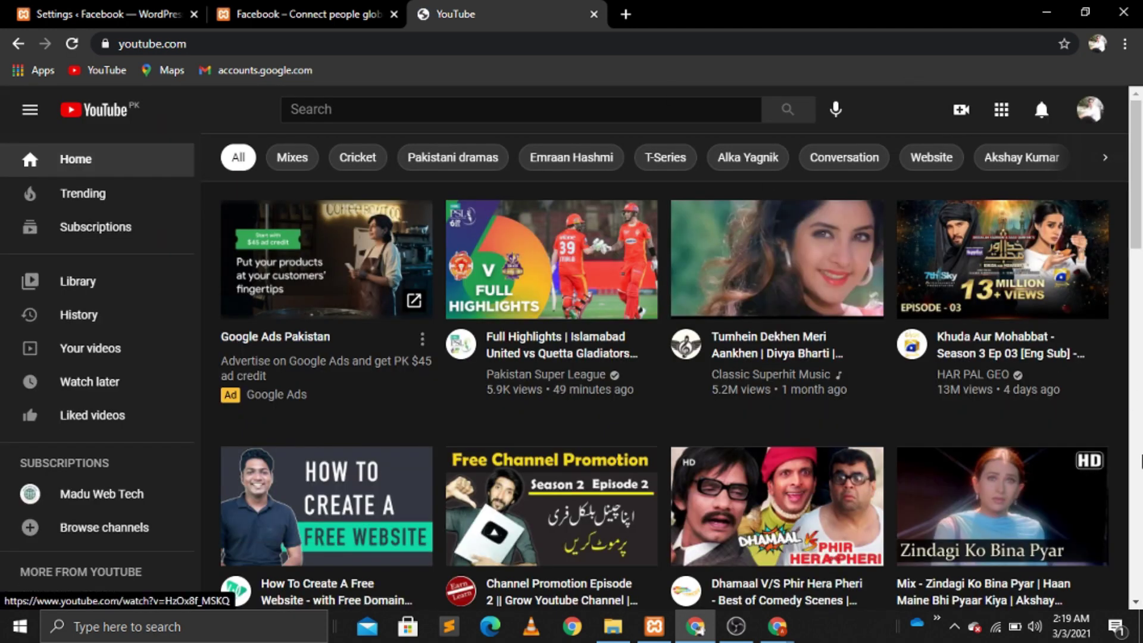
click(537, 308)
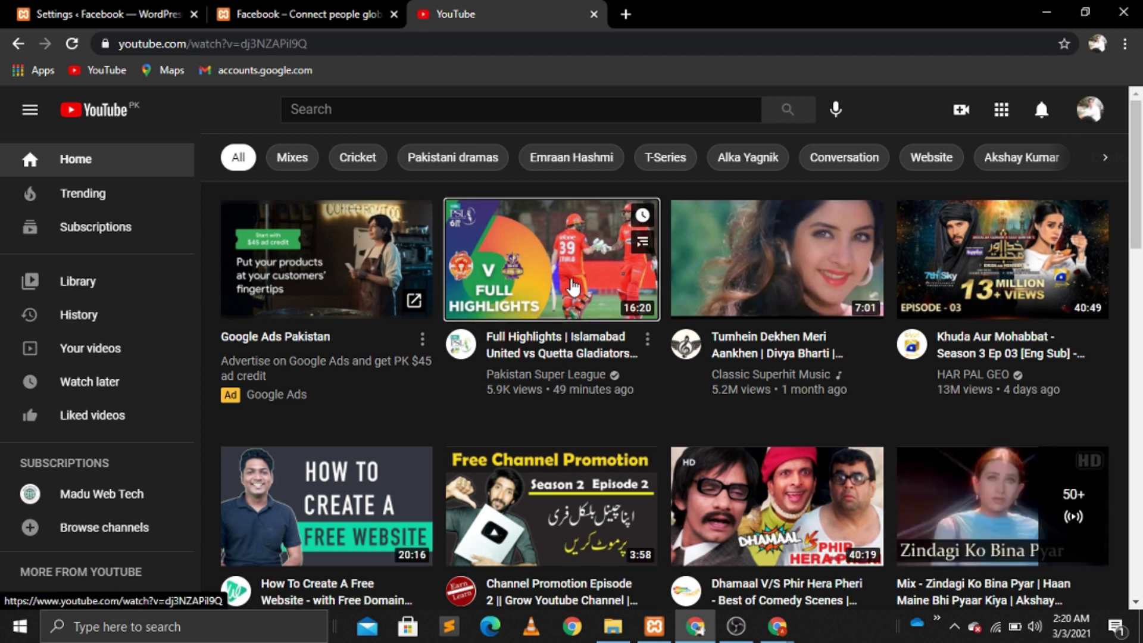
click(264, 46)
key(ctrl+c)
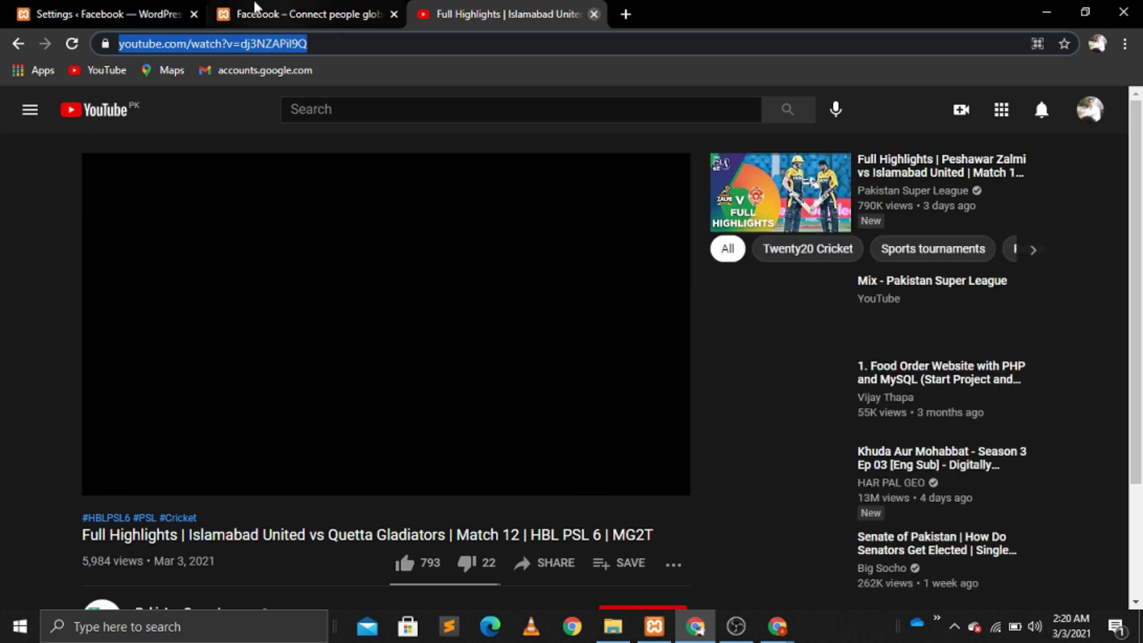
click(593, 13)
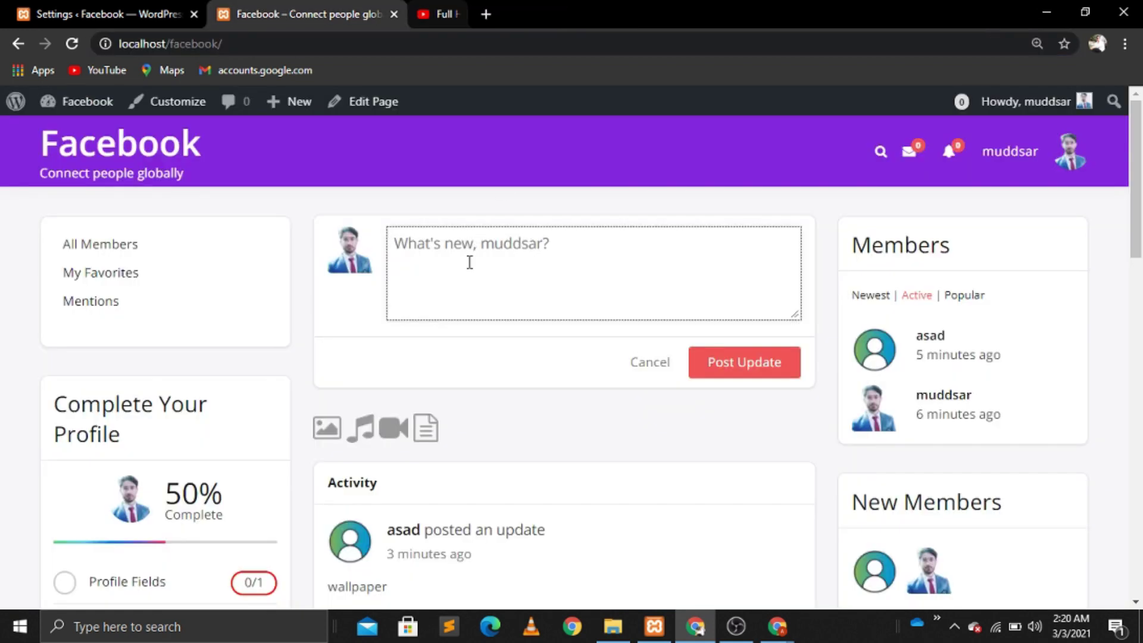
Step: Post an update with the pasted highlights video link and check the embed in the feed
key(ctrl+v)
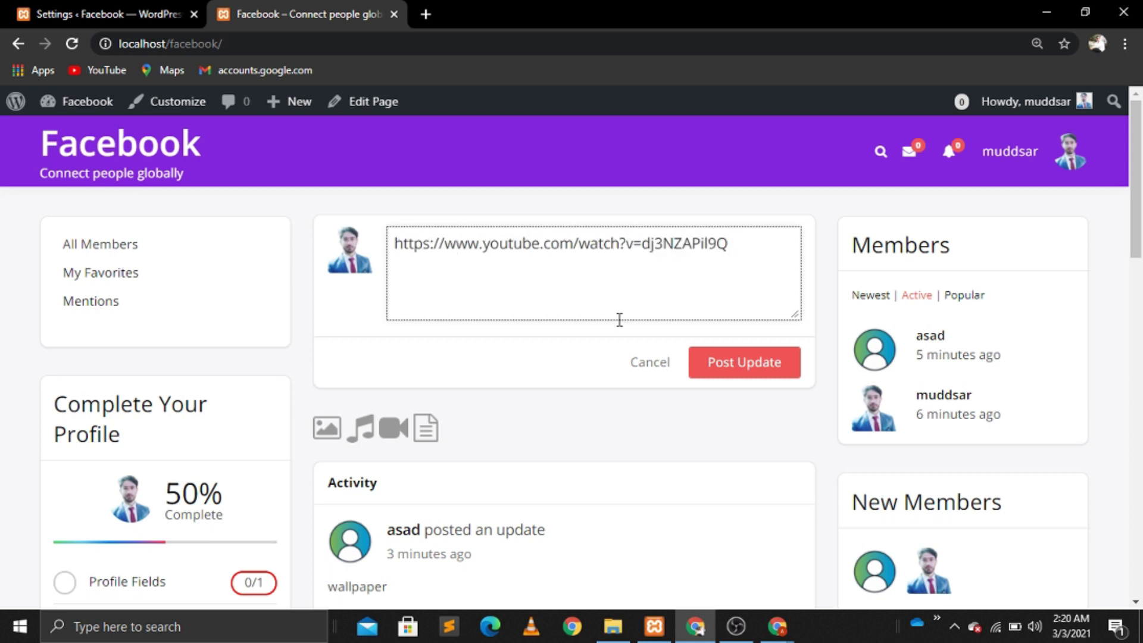
click(742, 368)
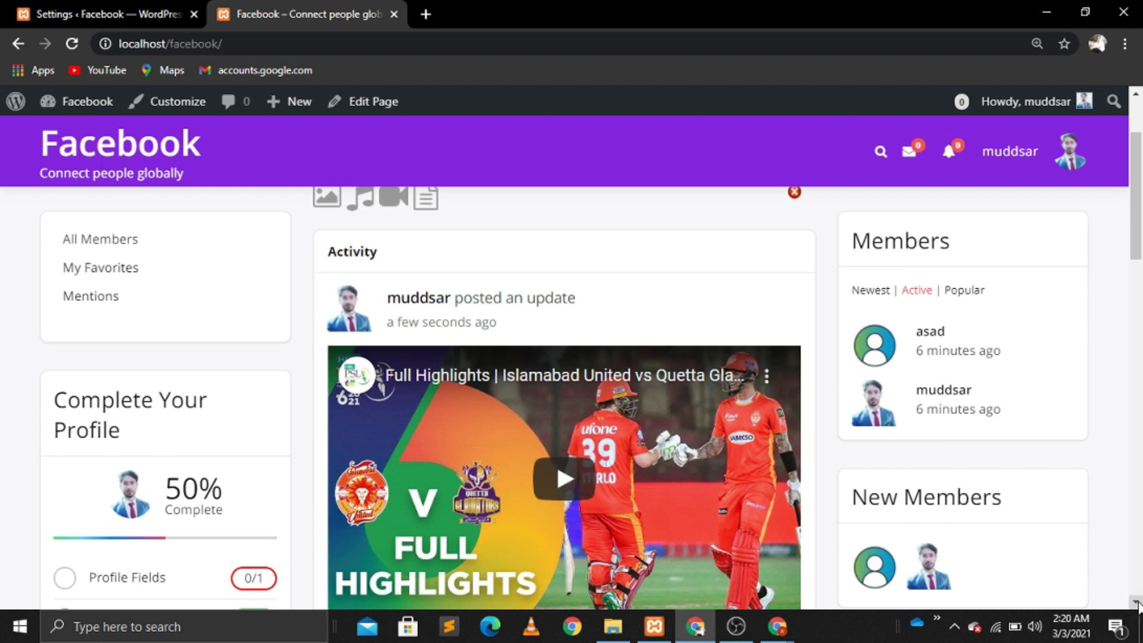
scroll(1136, 604, down, 4)
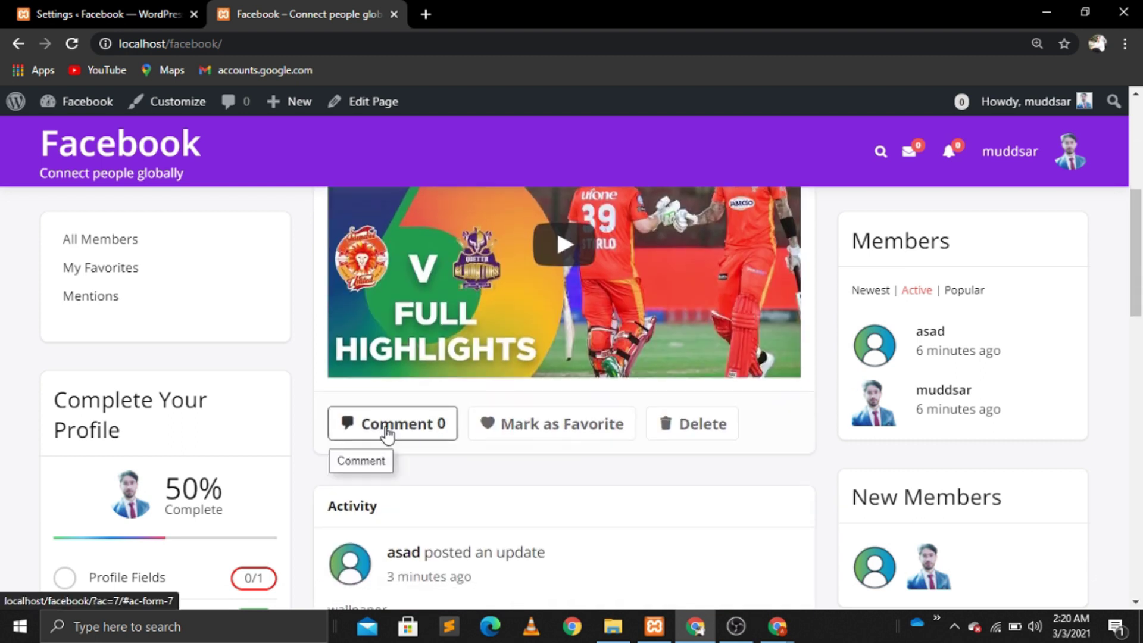
scroll(498, 544, up, 1)
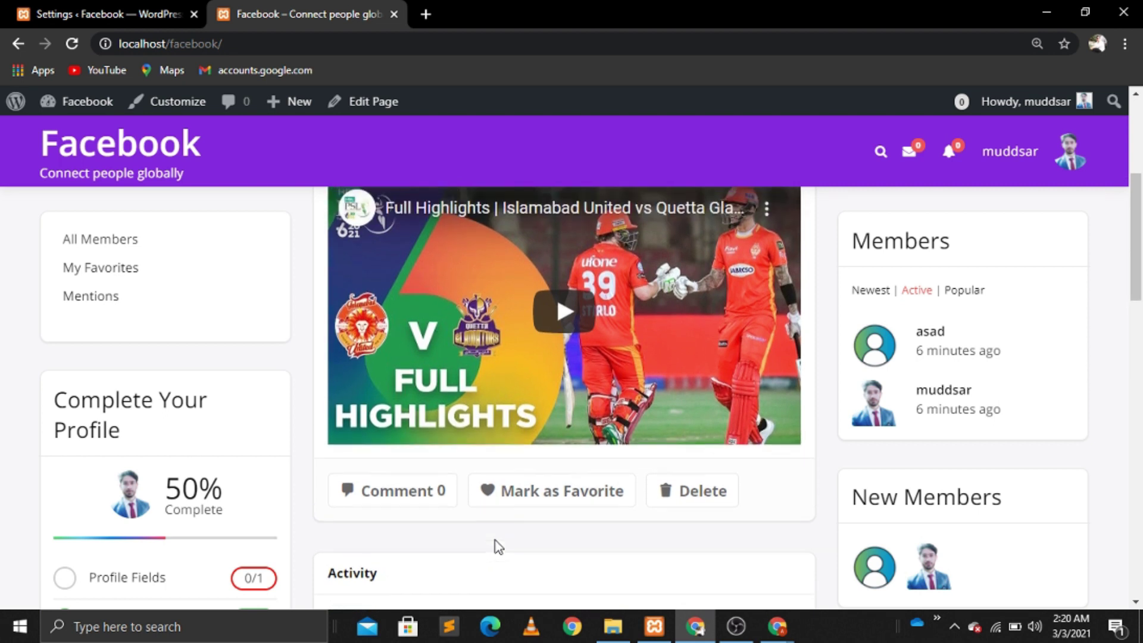
scroll(497, 546, up, 5)
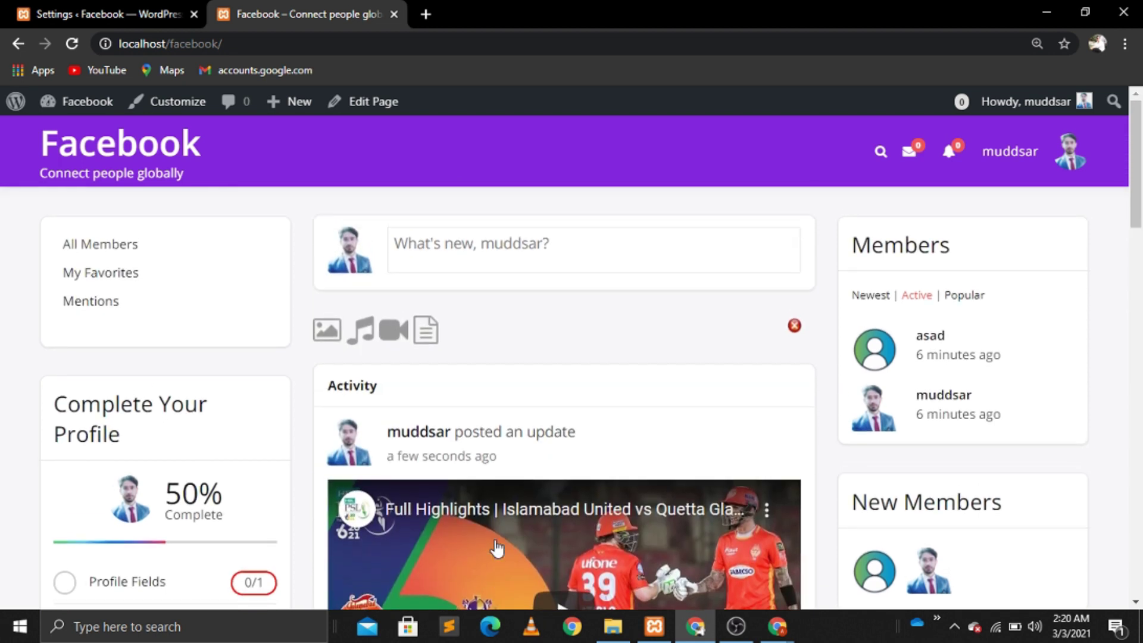
scroll(498, 548, down, 7)
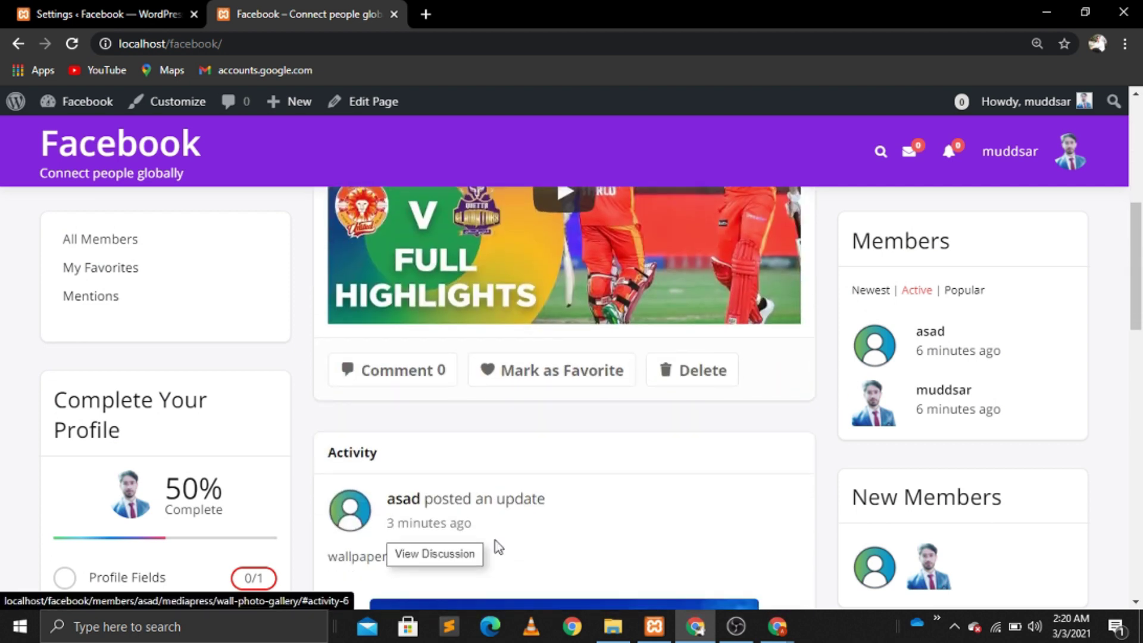
scroll(498, 547, down, 14)
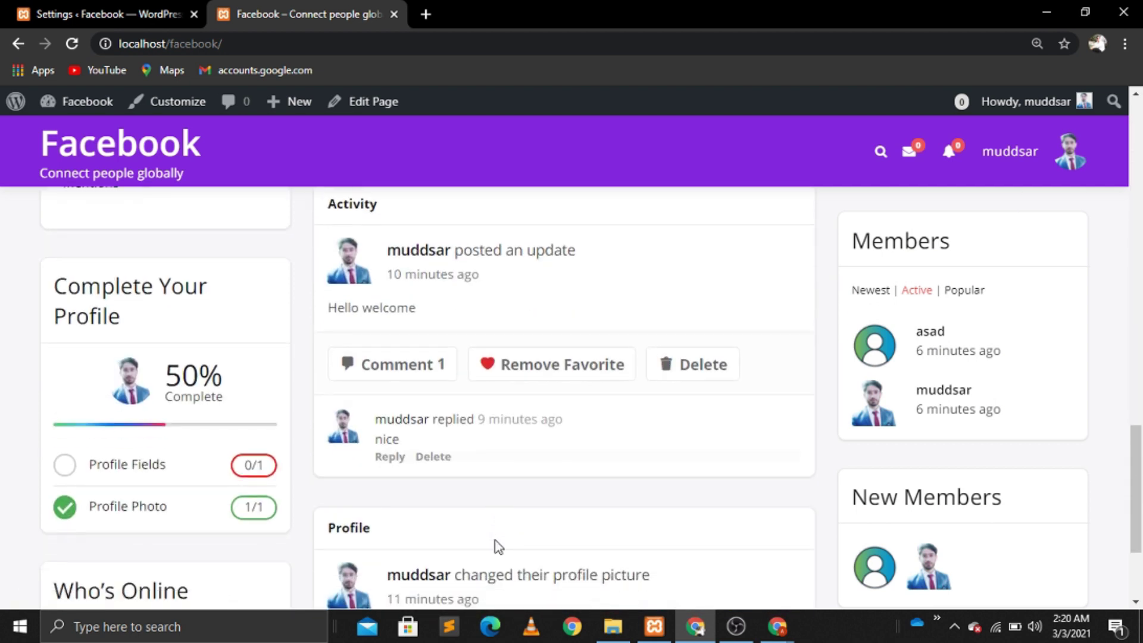
scroll(498, 546, down, 3)
scroll(497, 547, up, 14)
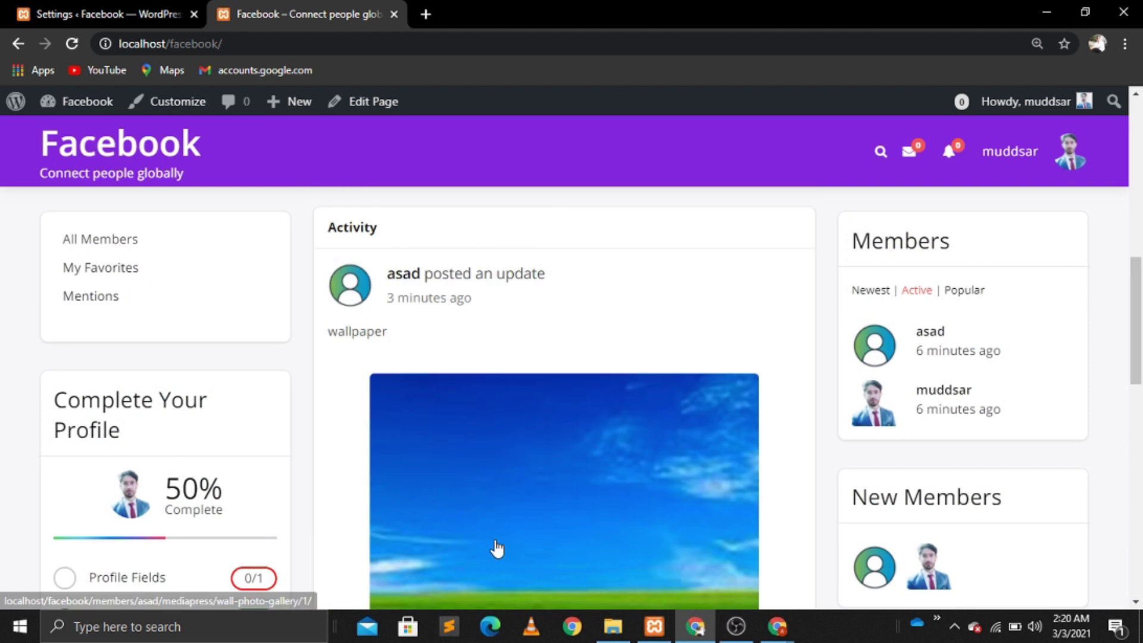
scroll(497, 548, up, 10)
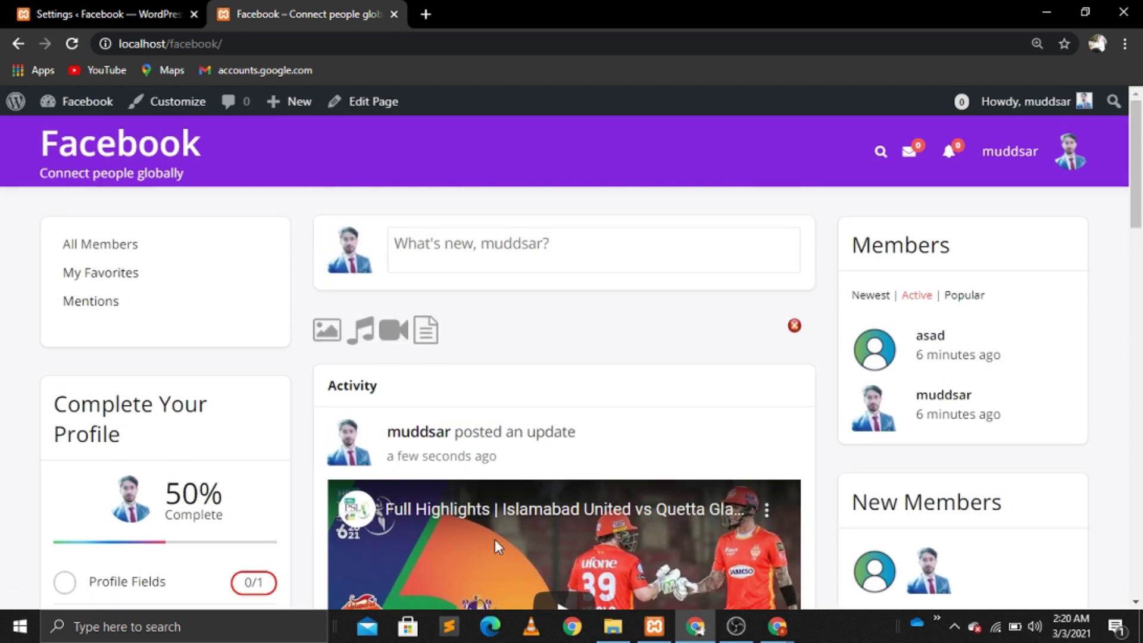
Step: Go to Members, then open the Account Setting page in the page editor
mouse_move(1079, 163)
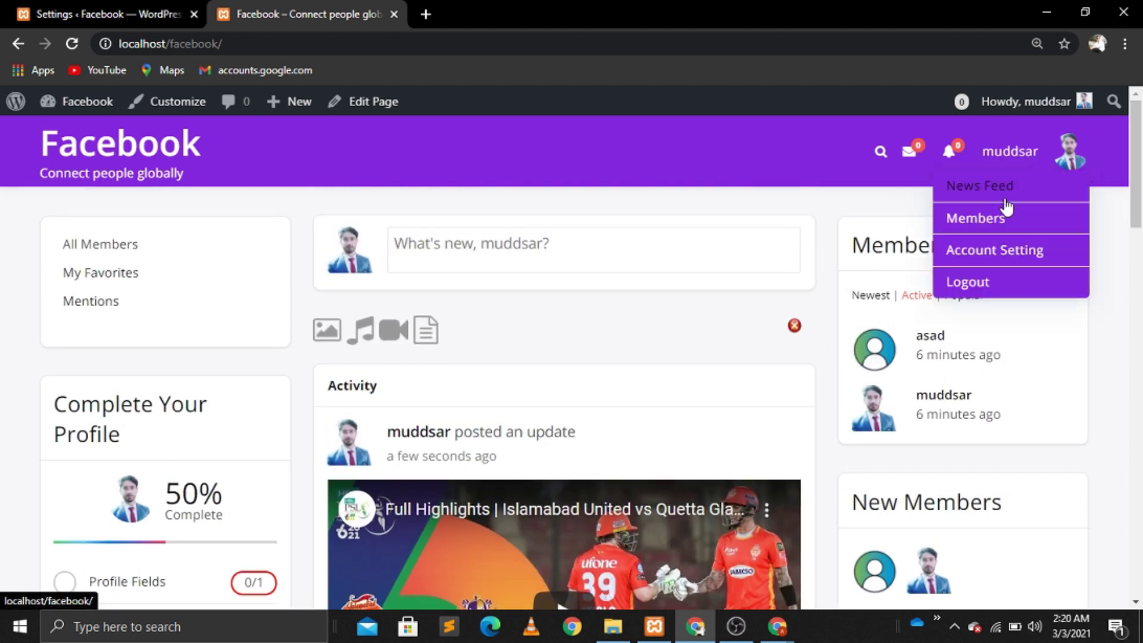
click(988, 225)
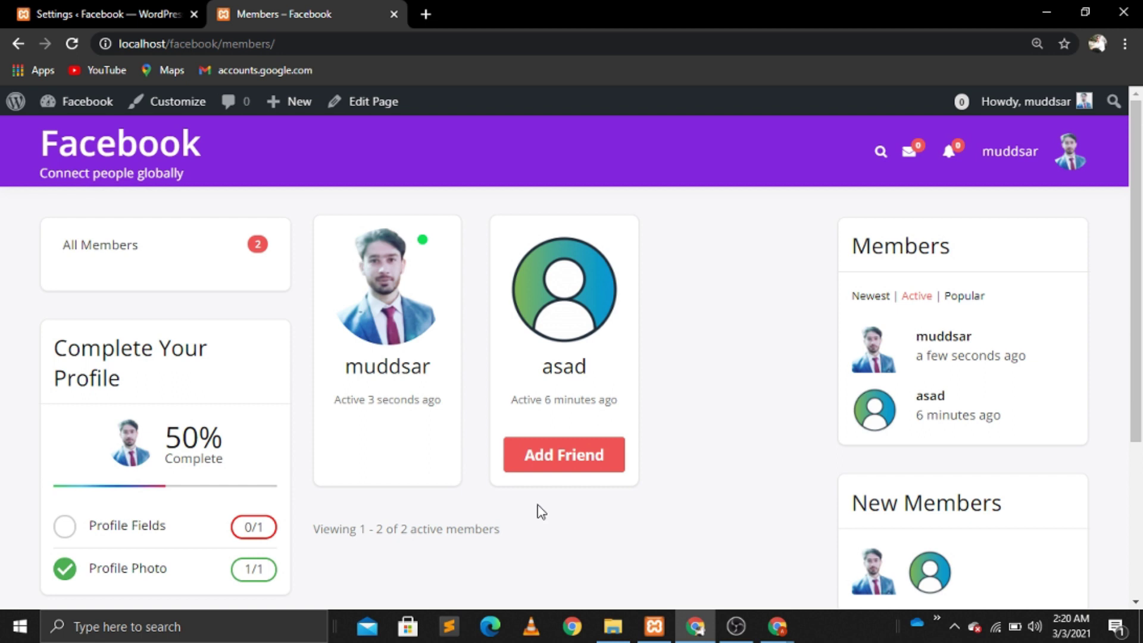
mouse_move(1012, 151)
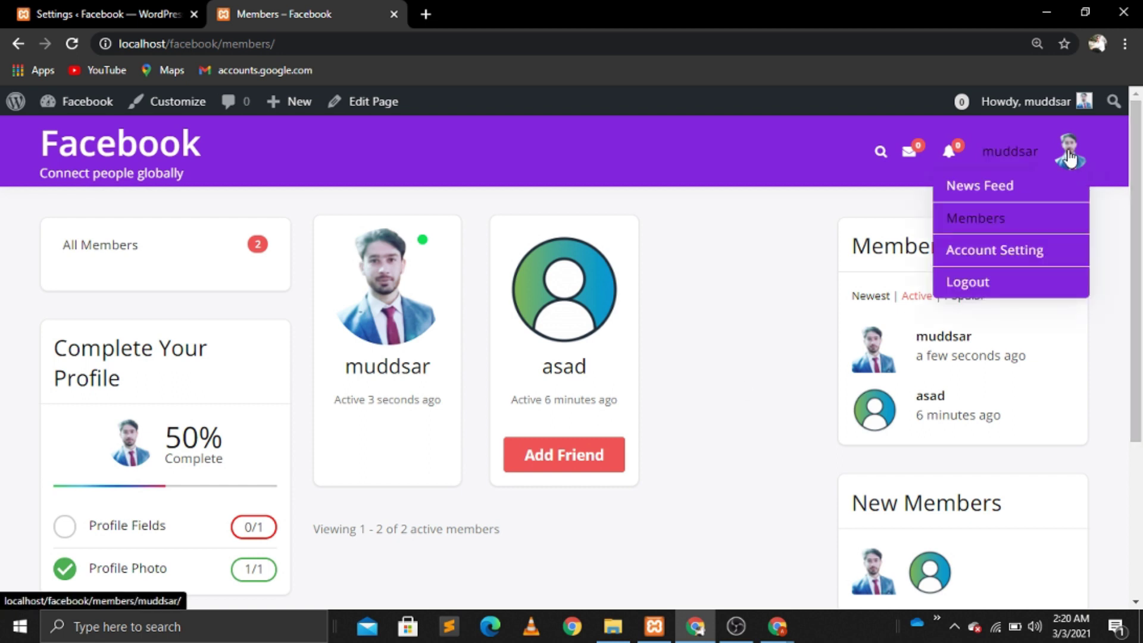
click(995, 263)
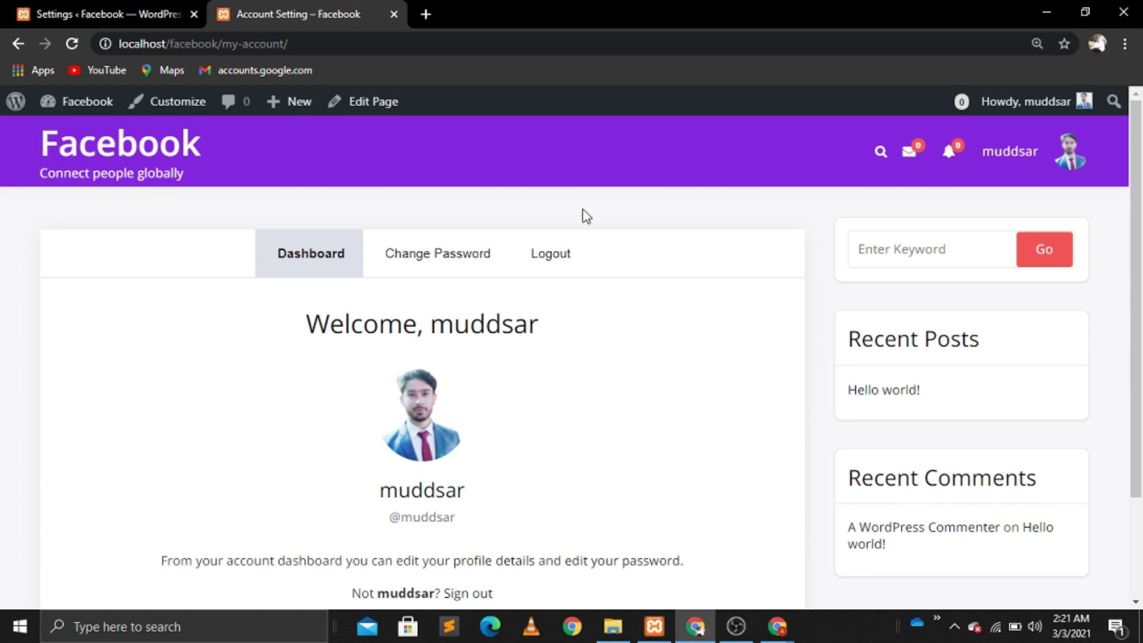
click(373, 104)
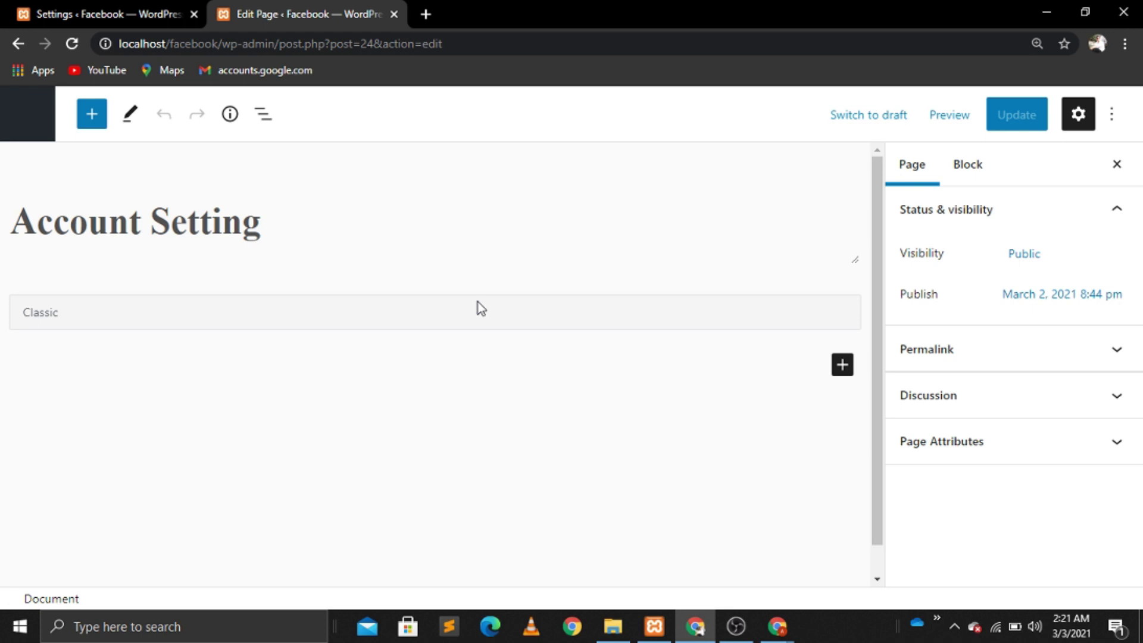
Step: Open the Account Setting page in Elementor and set its page layout to Elementor Full Width
click(402, 122)
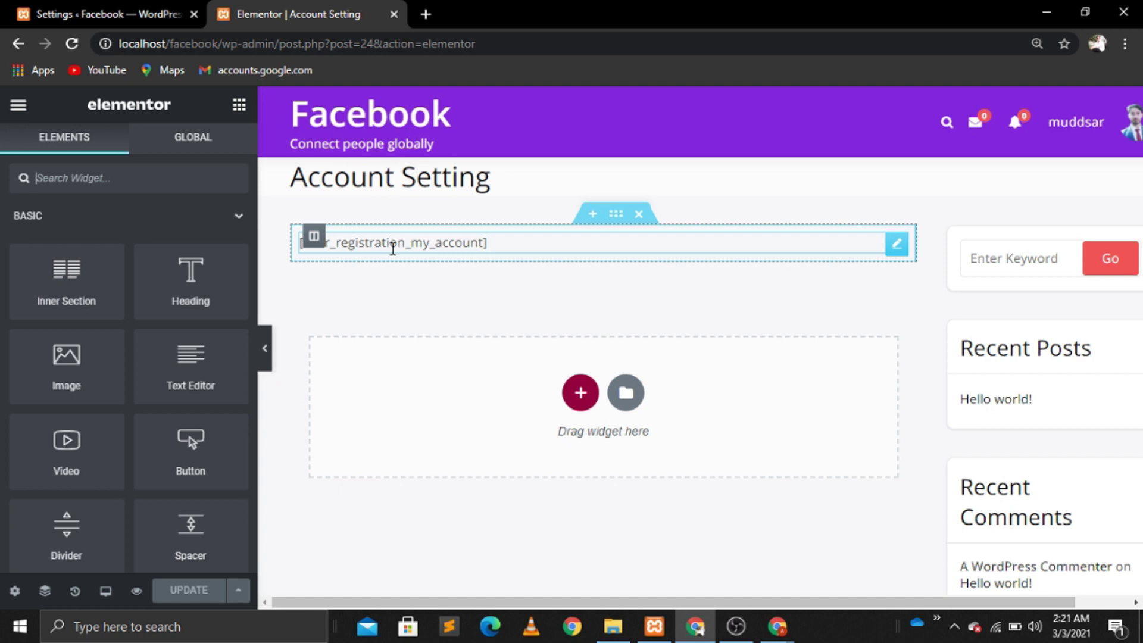
click(891, 244)
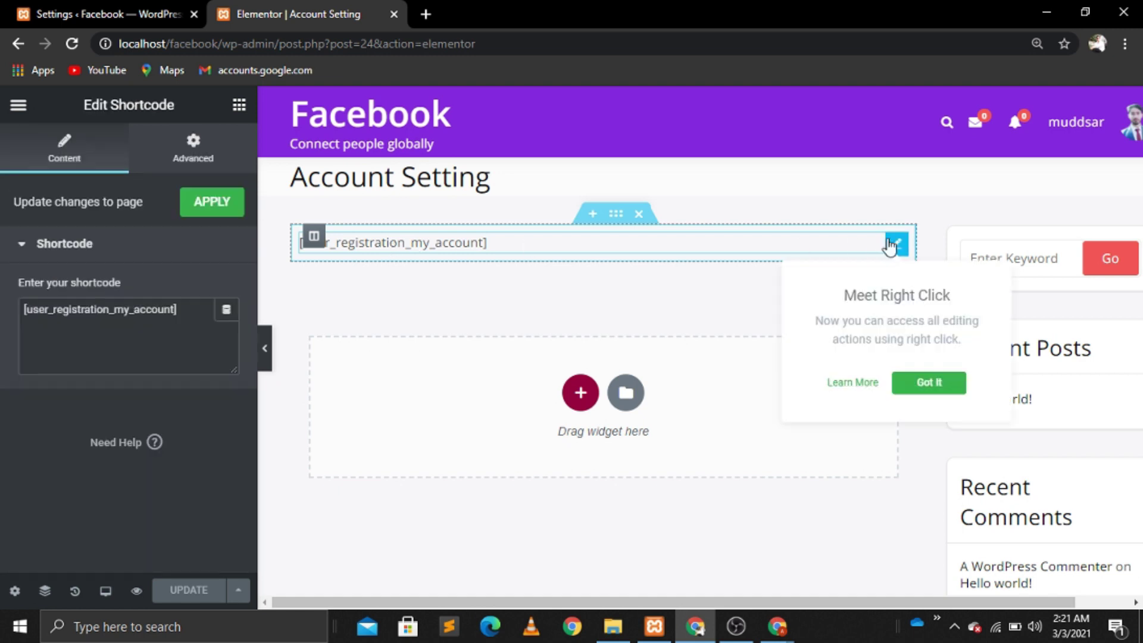
click(180, 312)
drag(179, 312, 3, 315)
key(ctrl+c)
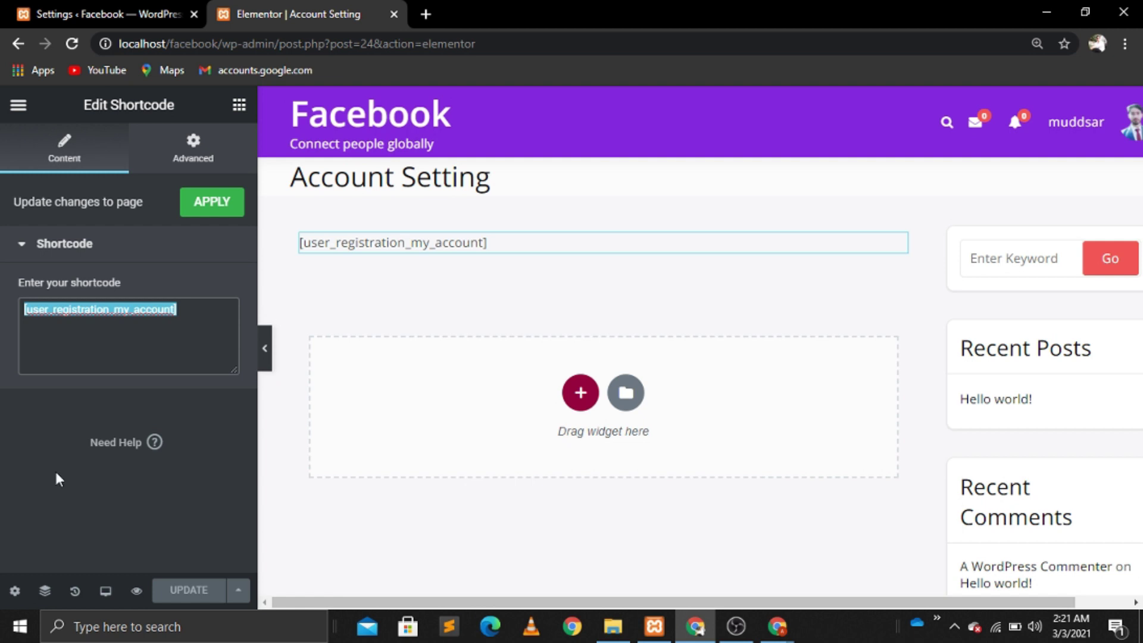
click(15, 591)
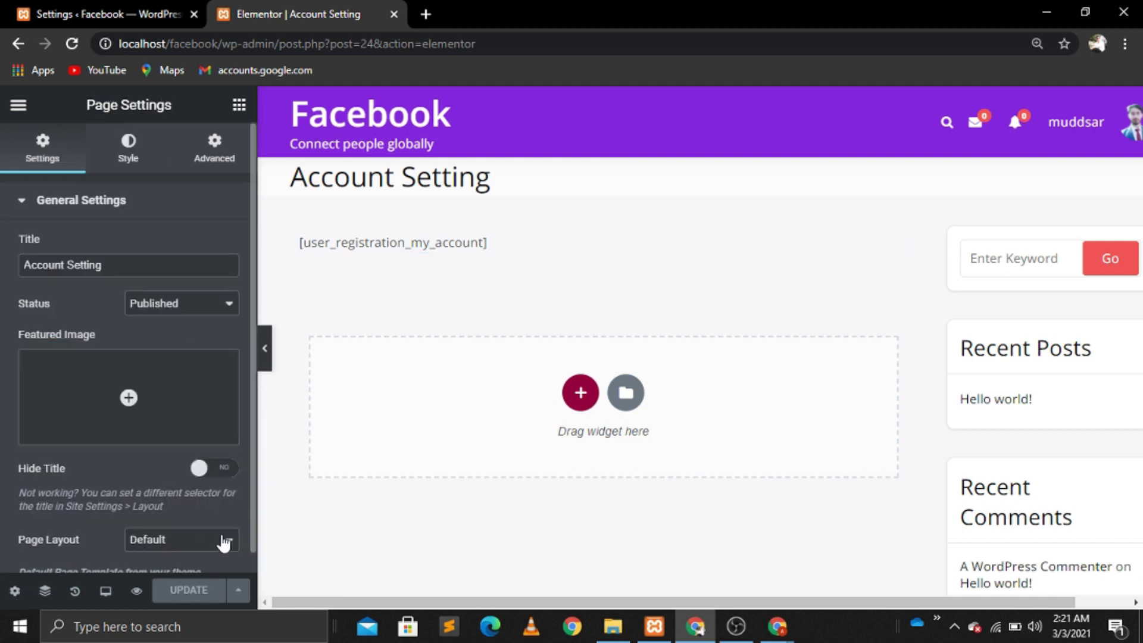
click(223, 539)
click(194, 479)
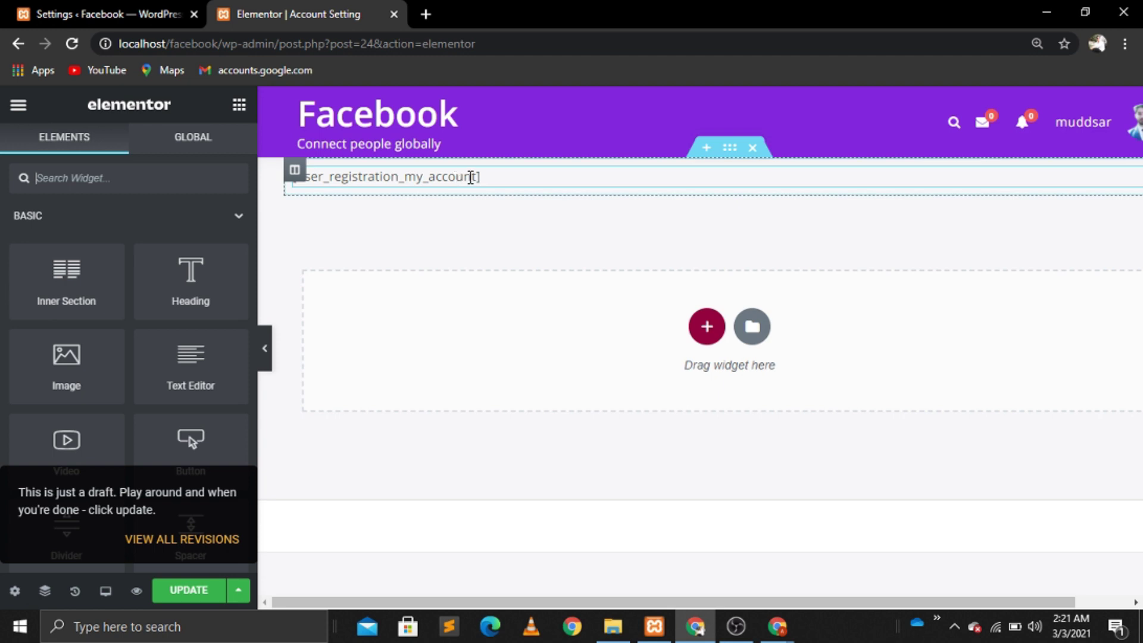
Step: Replace the shortcode section with a three-column section whose side columns are 15% wide
click(753, 148)
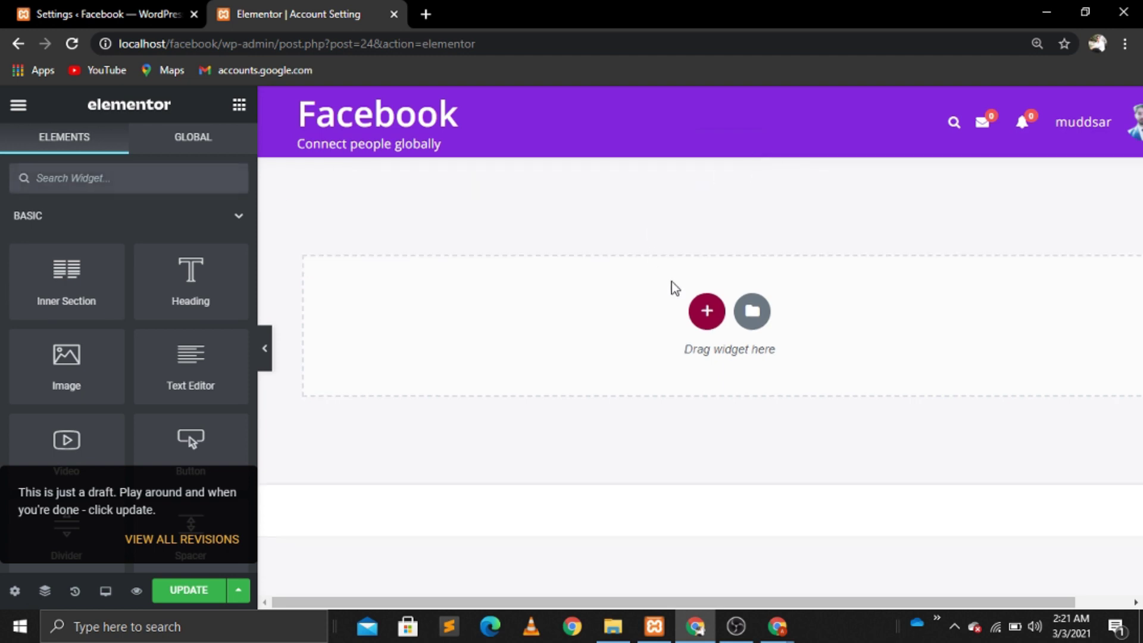
click(710, 313)
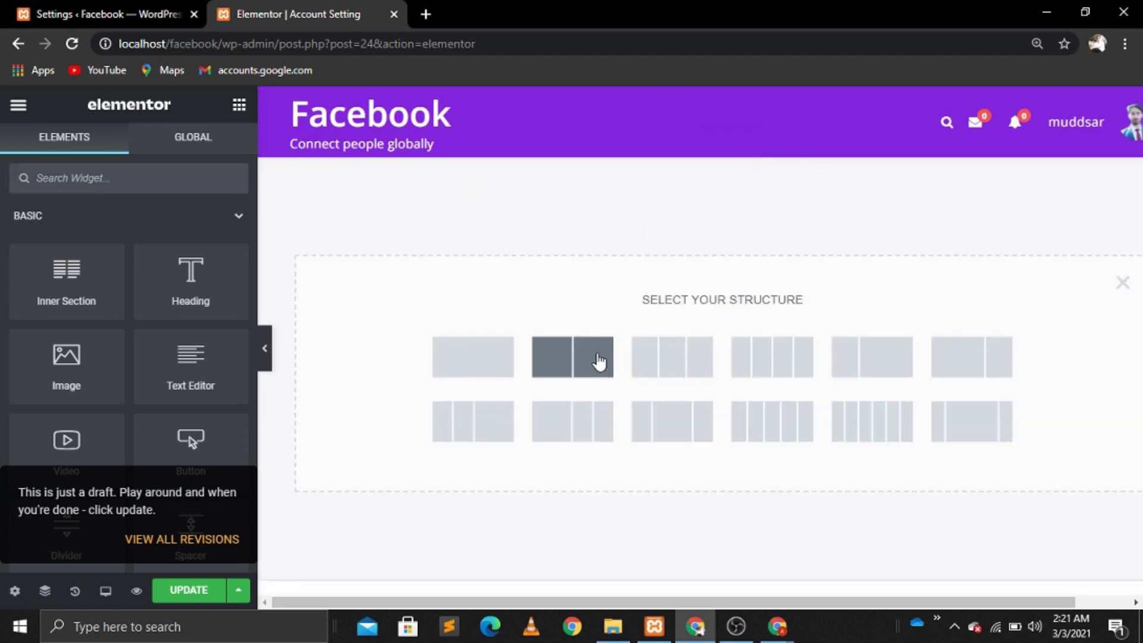
click(674, 360)
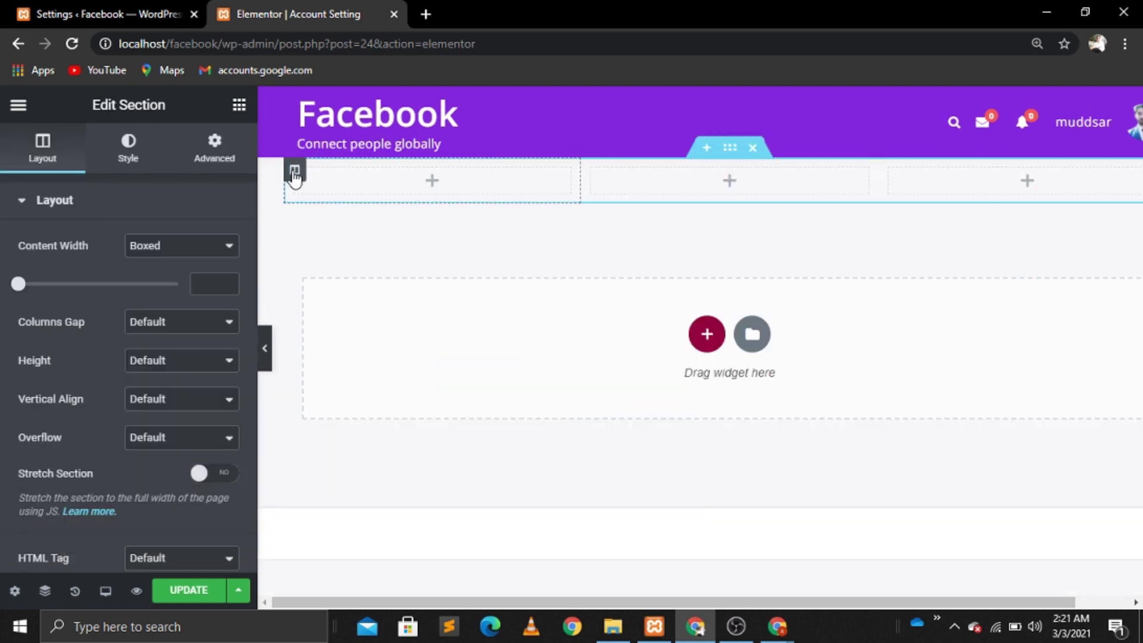
click(294, 169)
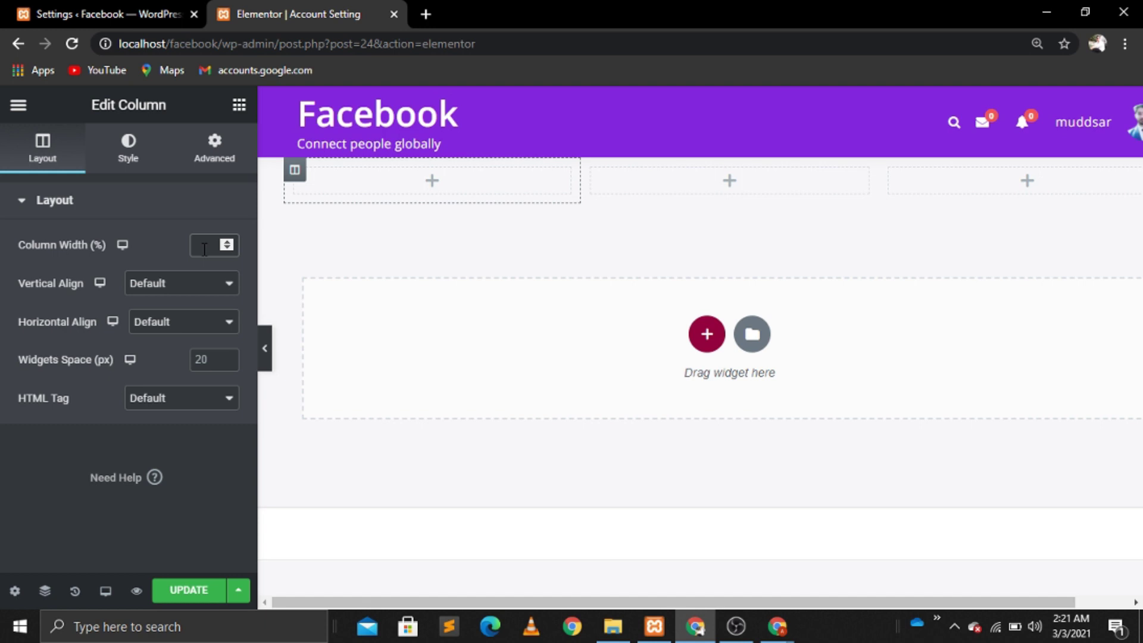
text(5)
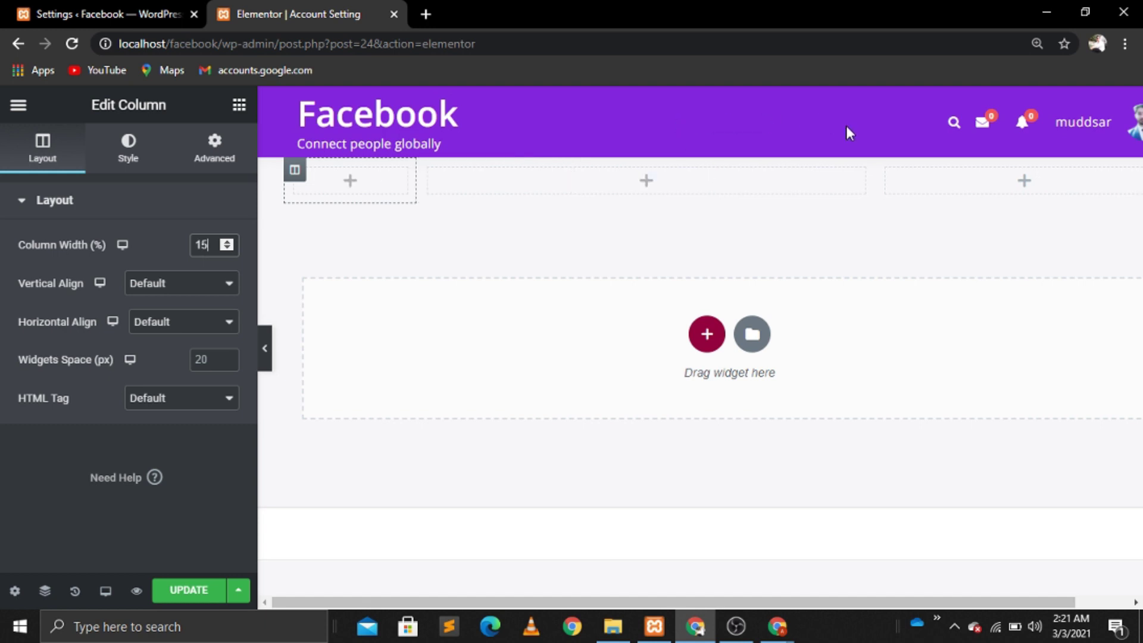
click(887, 170)
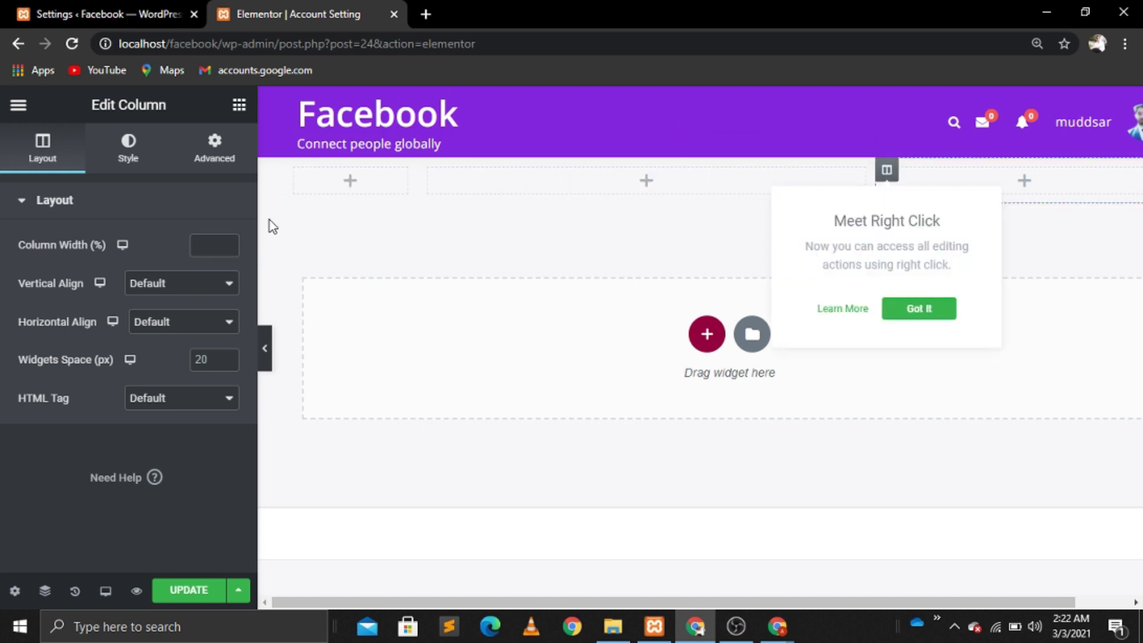
click(202, 249)
text(1)
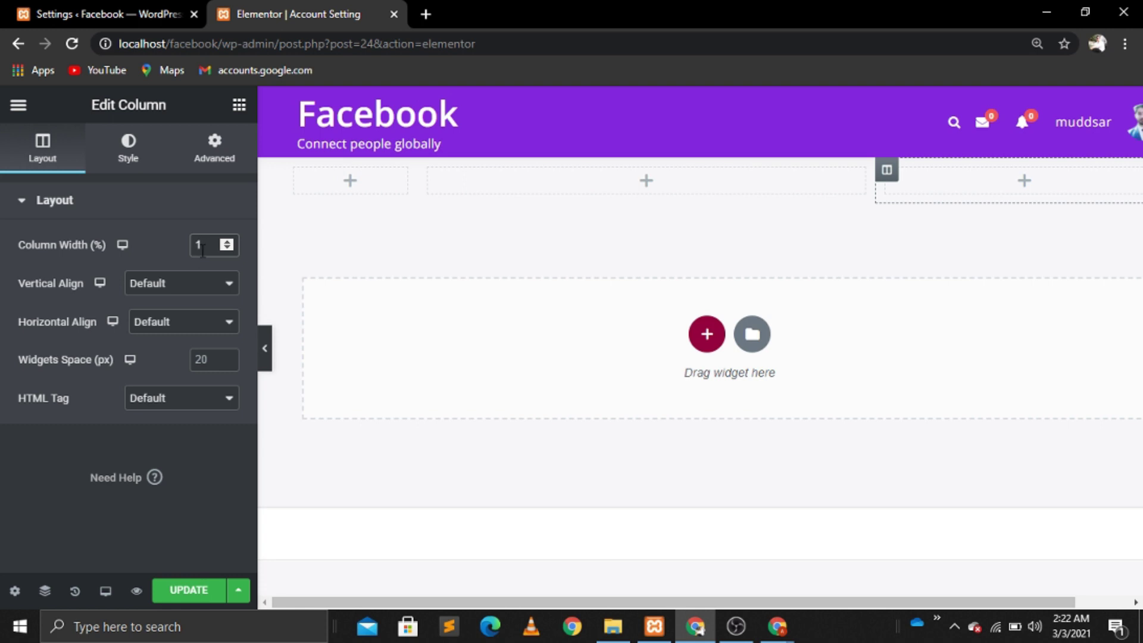
text(5)
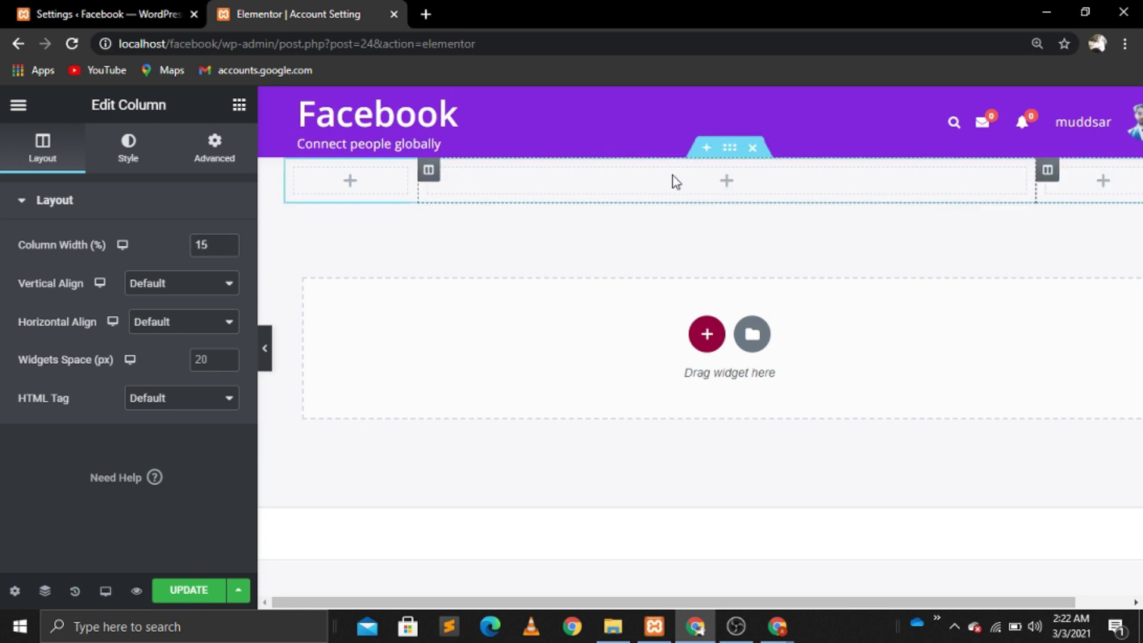
Step: Put a Shortcode widget with [user_registration_my_account] in the middle column and save the page
click(676, 181)
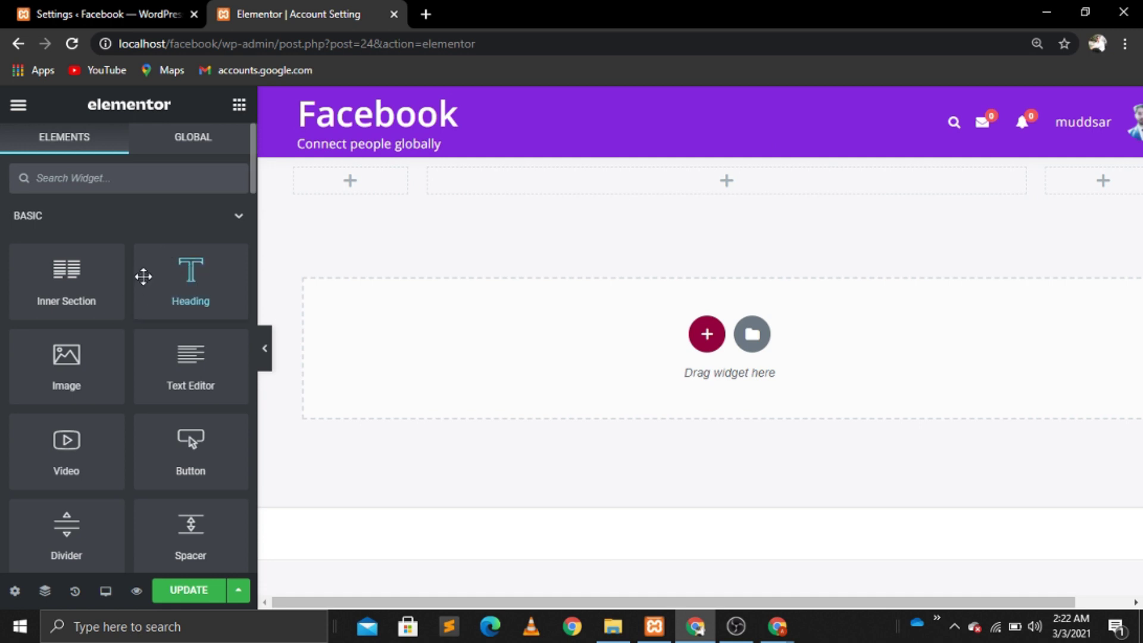
click(94, 187)
text(shor)
drag(66, 232, 722, 191)
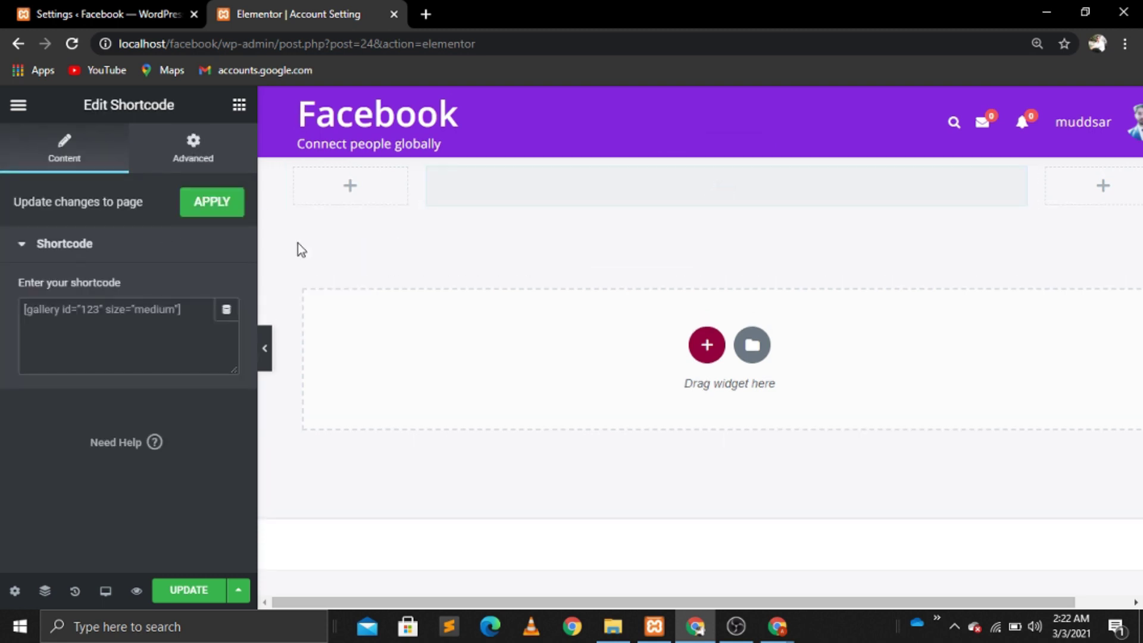
click(137, 315)
key(ctrl+v)
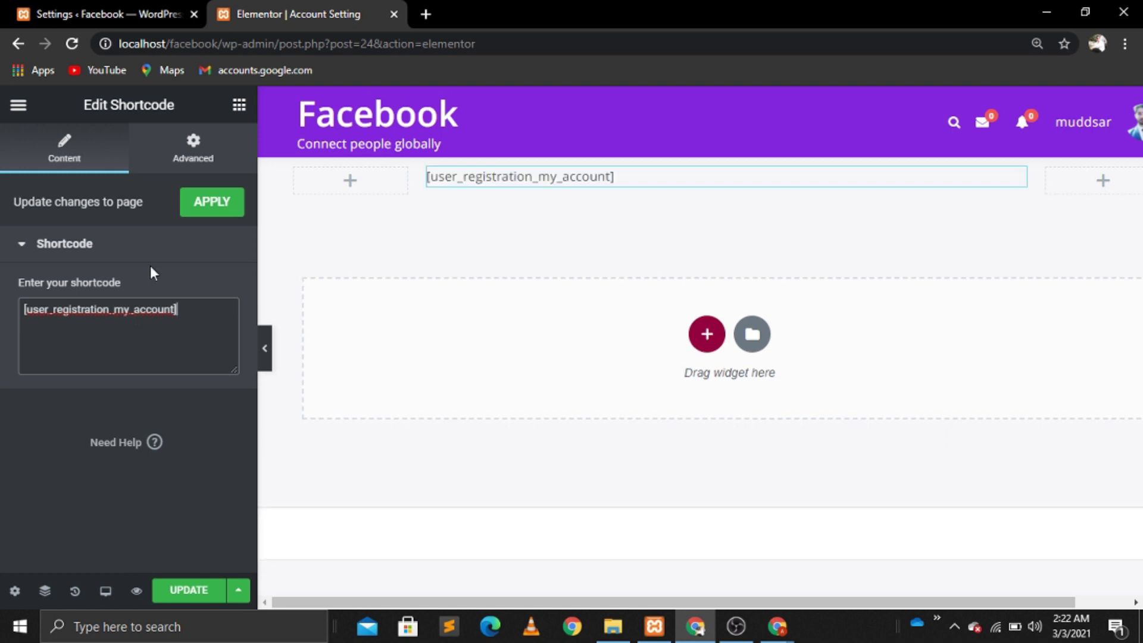
click(188, 590)
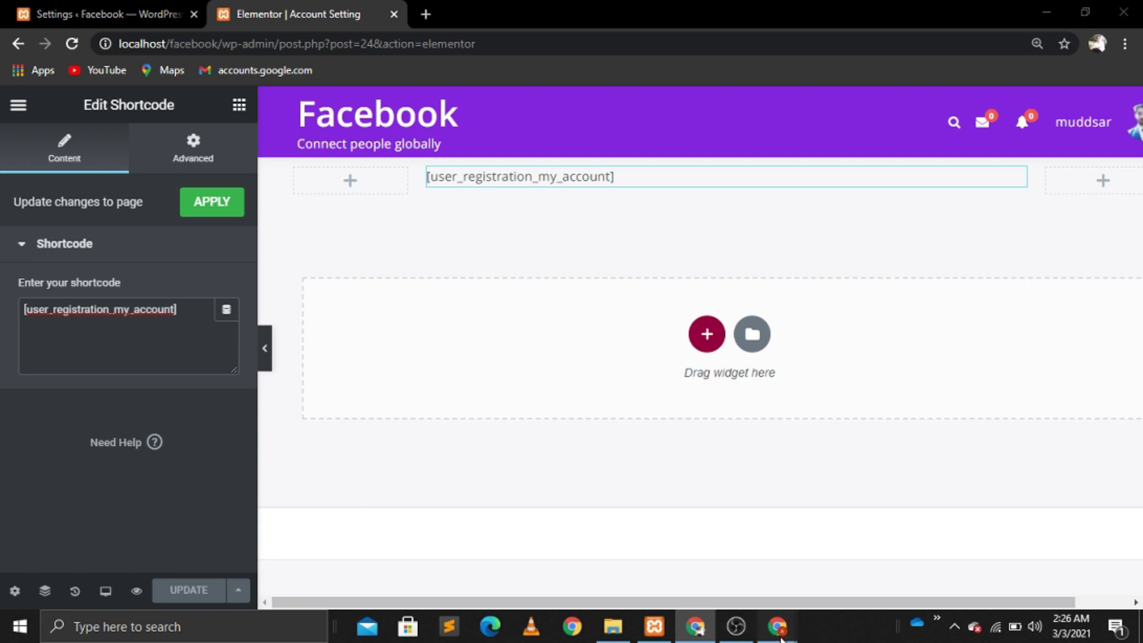
Step: In the incognito window, reload the site and open Account Setting's Profile Details tab
mouse_move(780, 635)
click(867, 556)
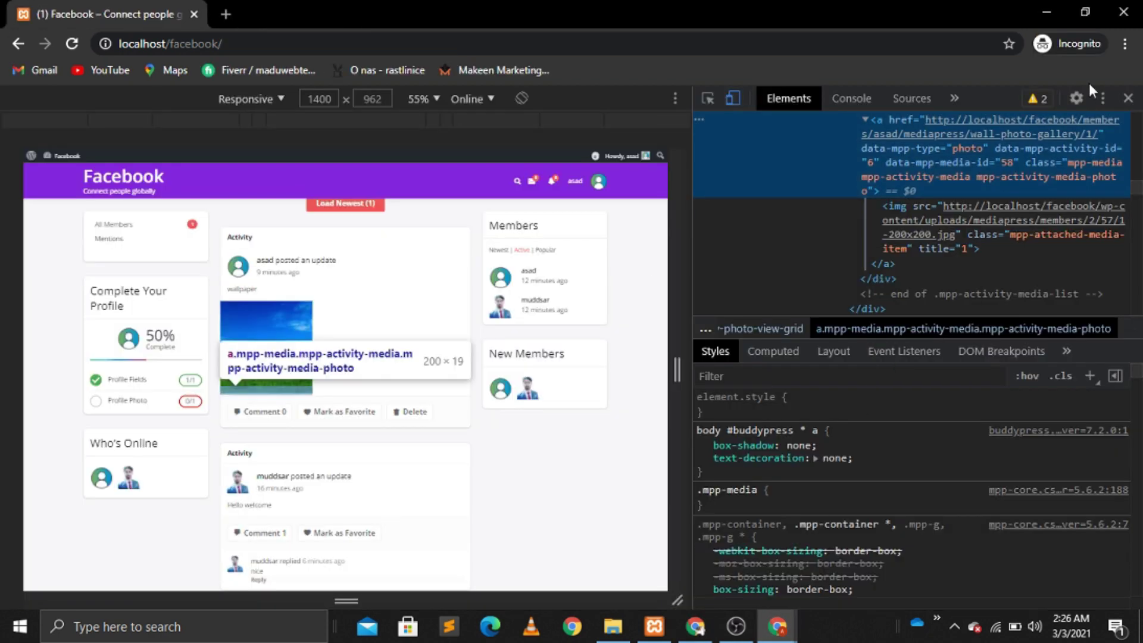
click(1127, 99)
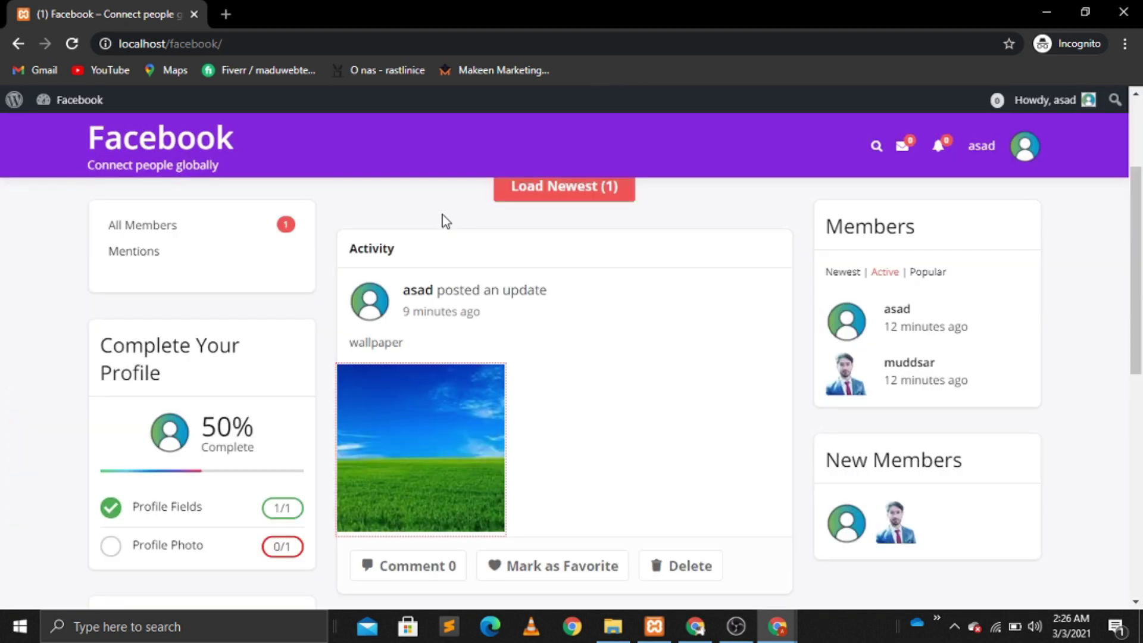
click(63, 35)
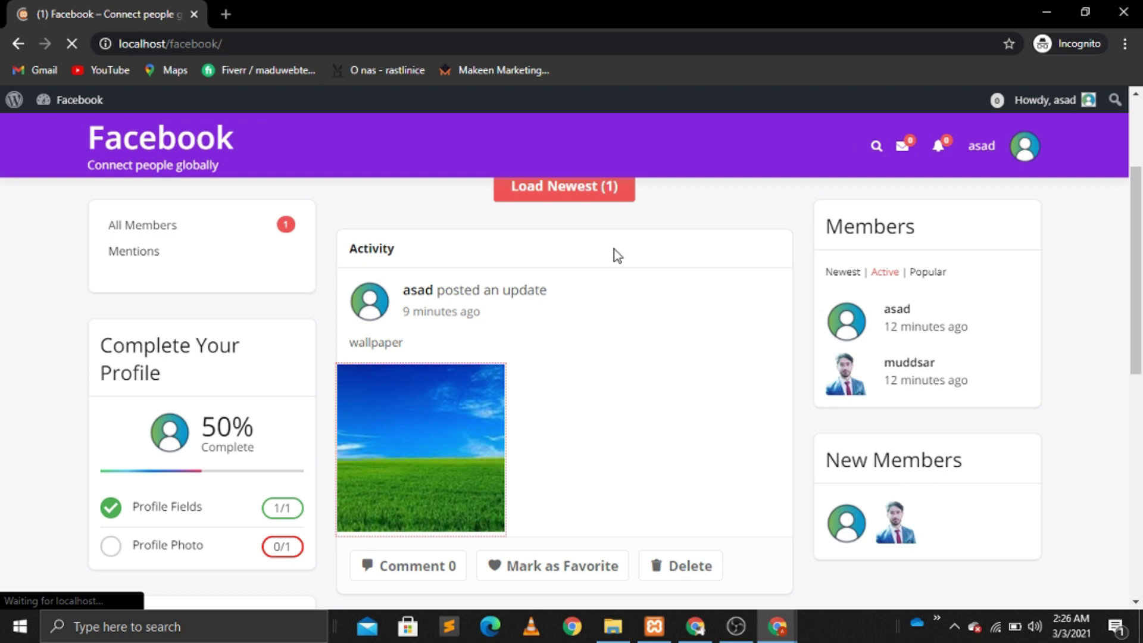
mouse_move(1031, 151)
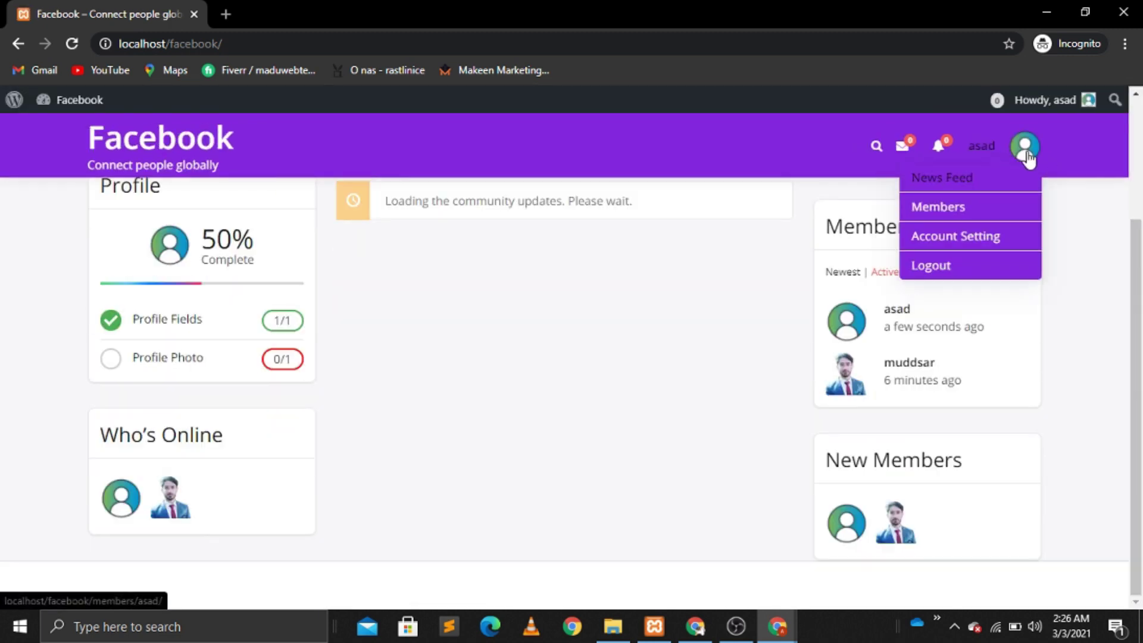
click(954, 249)
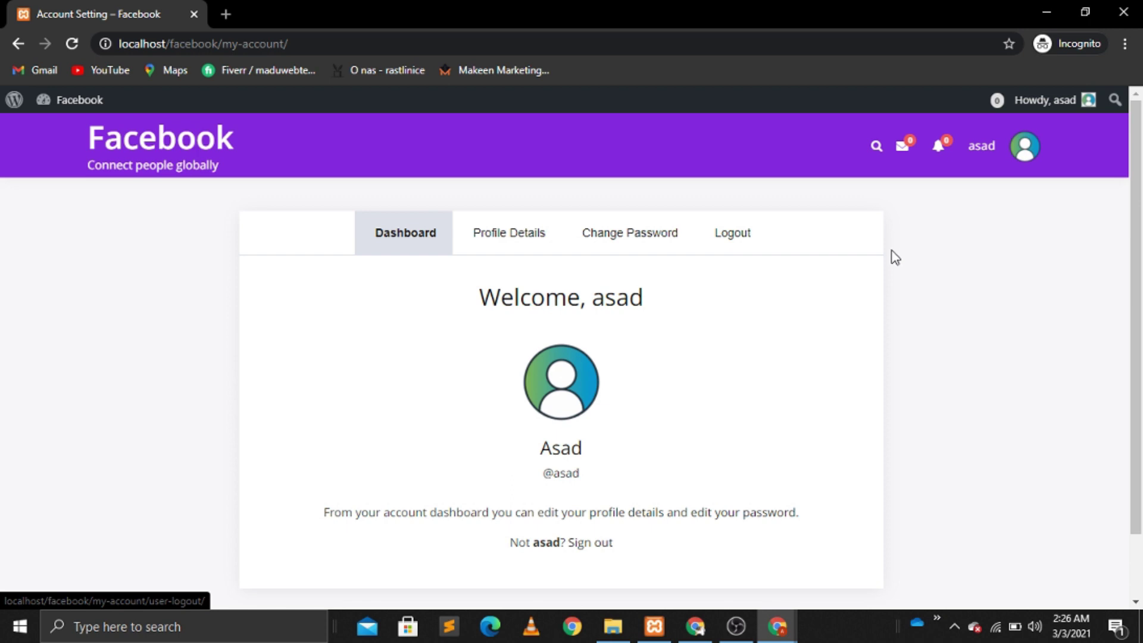
click(519, 237)
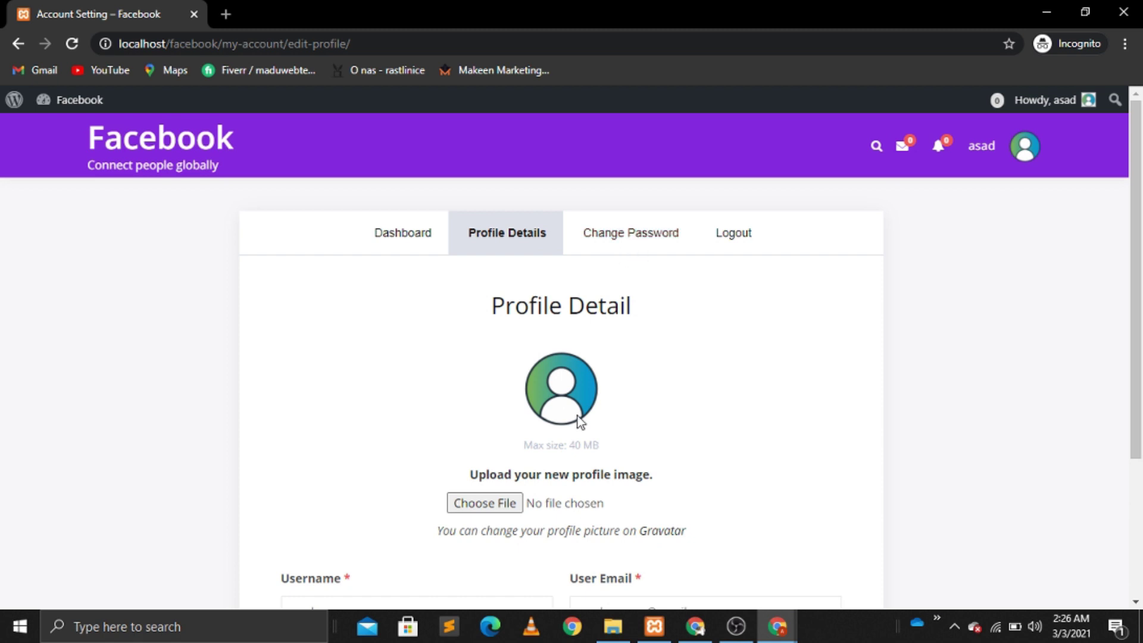
Step: Cancel choosing a new profile image and return to the news feed from the avatar menu
click(503, 503)
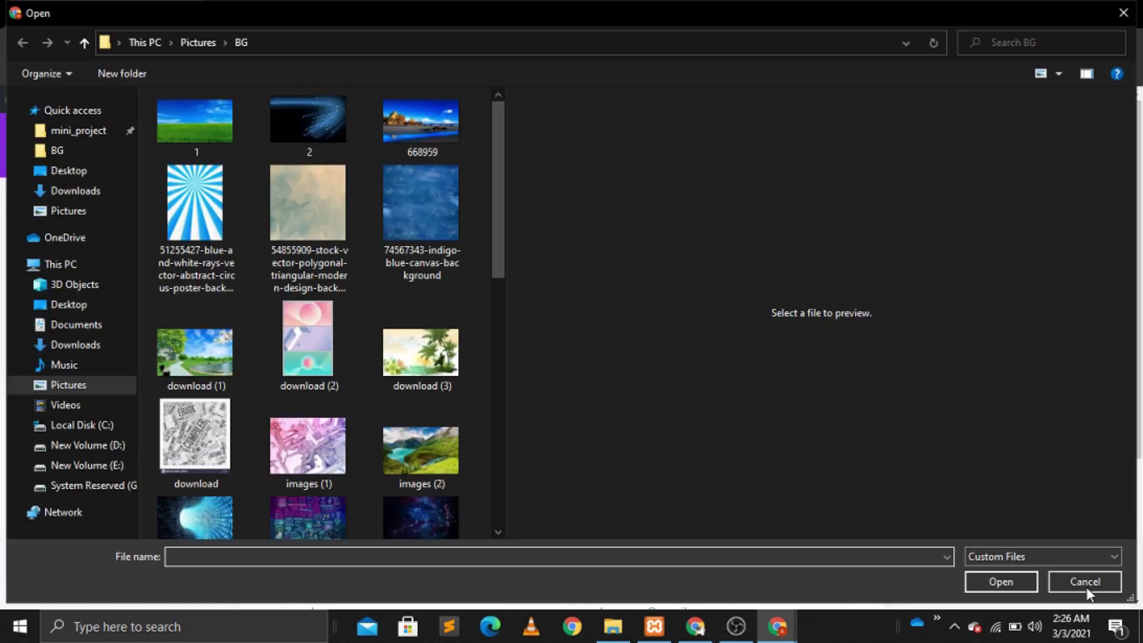
click(1084, 583)
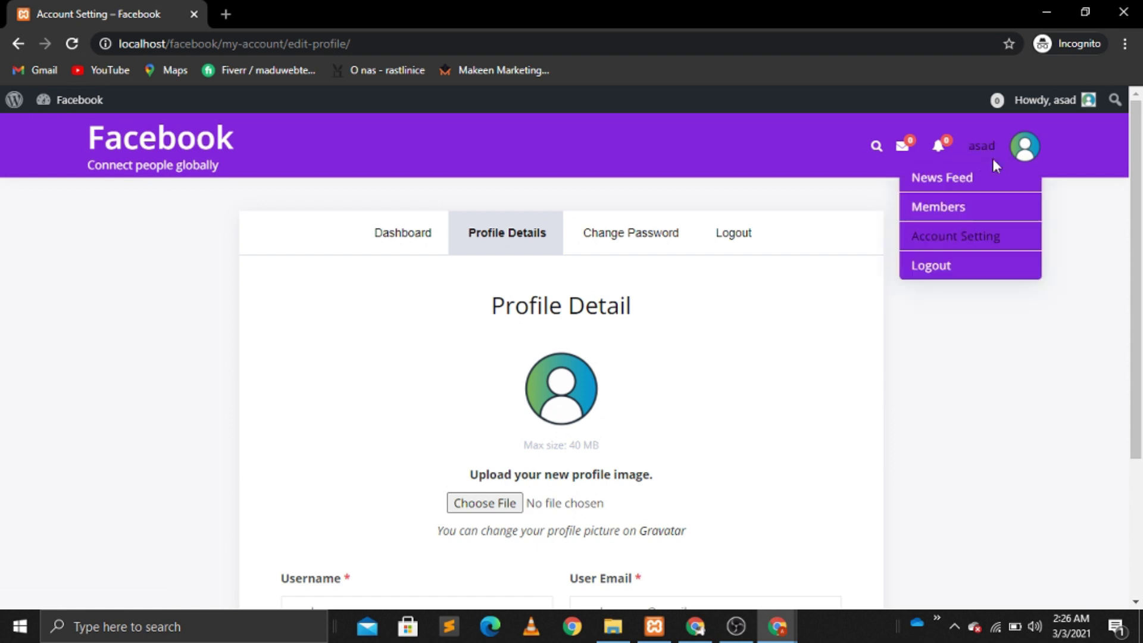
click(944, 175)
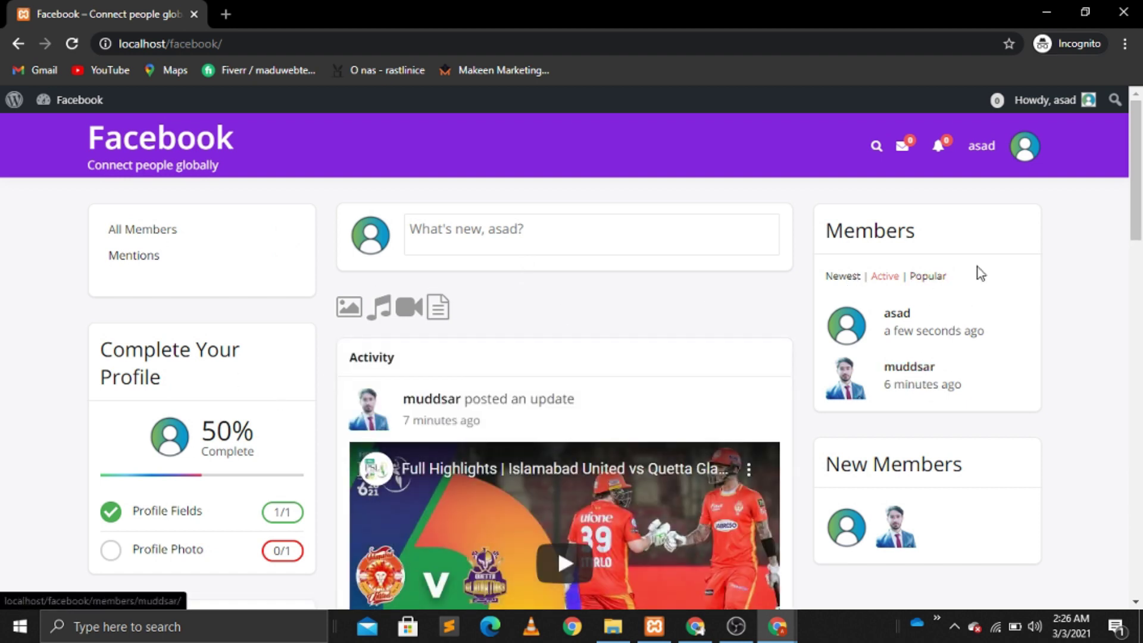
Step: Open the other member's profile, send them a friend request, and start a private message
mouse_move(985, 171)
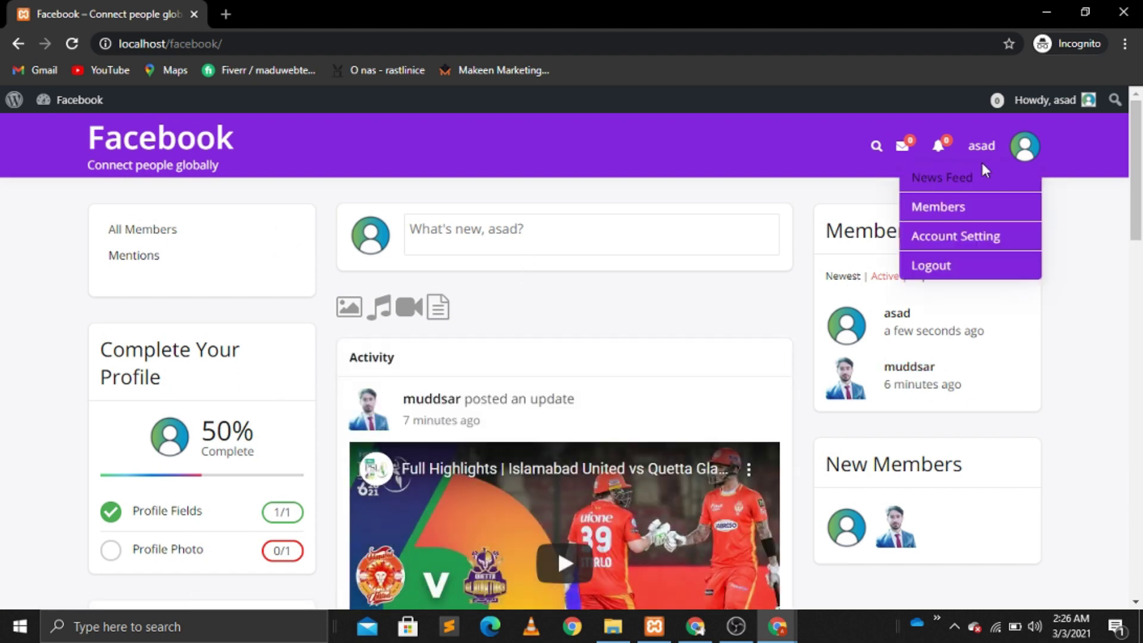
click(908, 369)
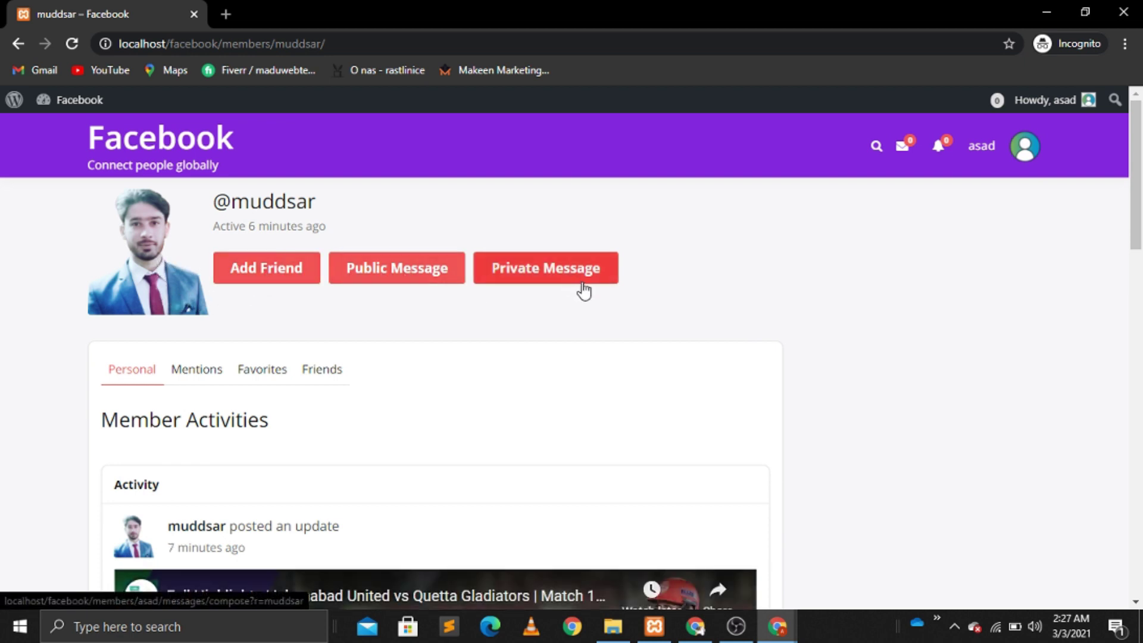
scroll(487, 424, down, 4)
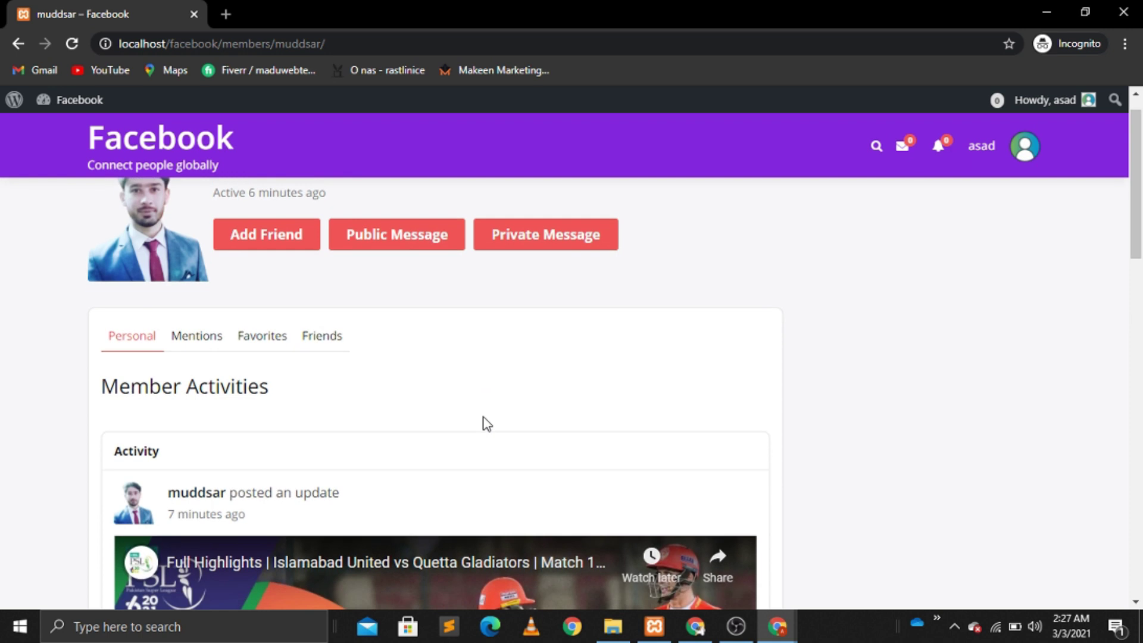
scroll(486, 423, up, 4)
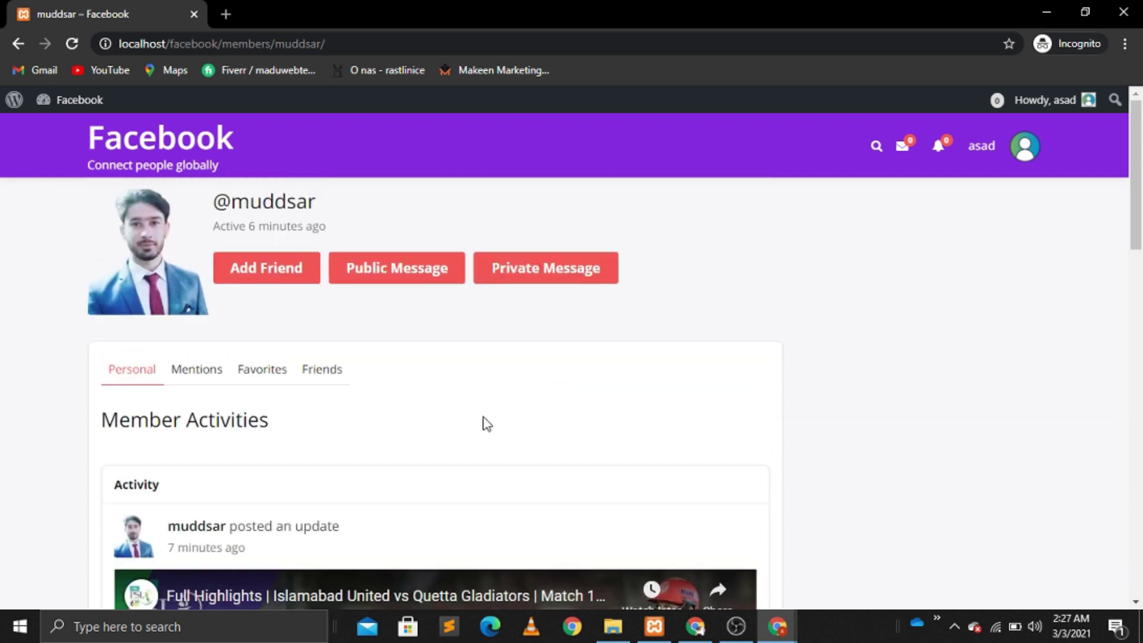
click(269, 274)
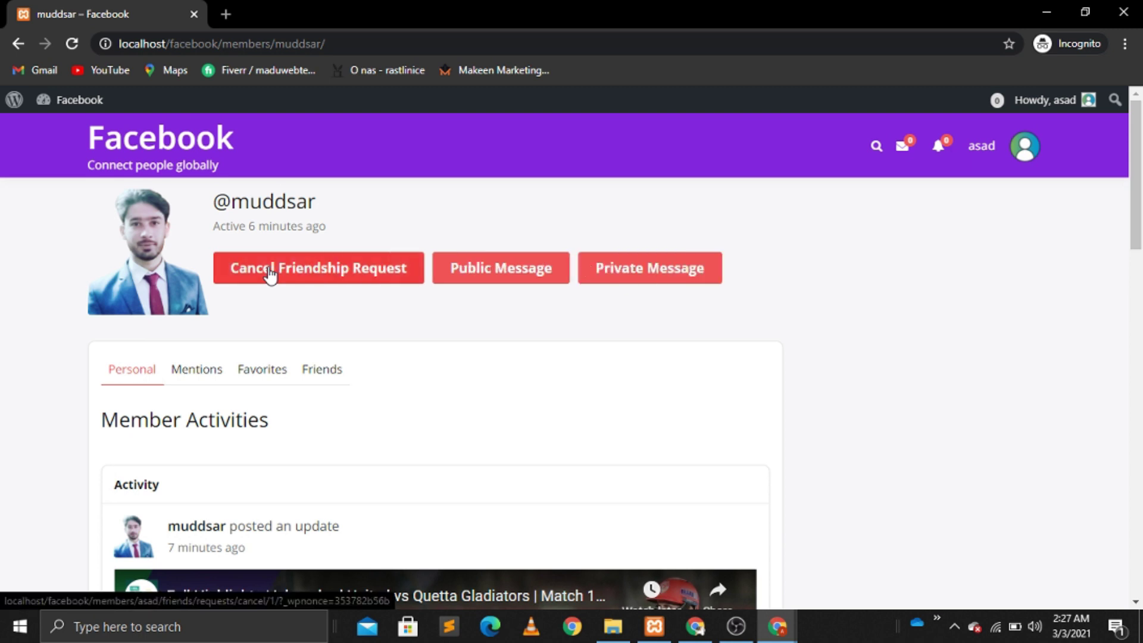
click(648, 287)
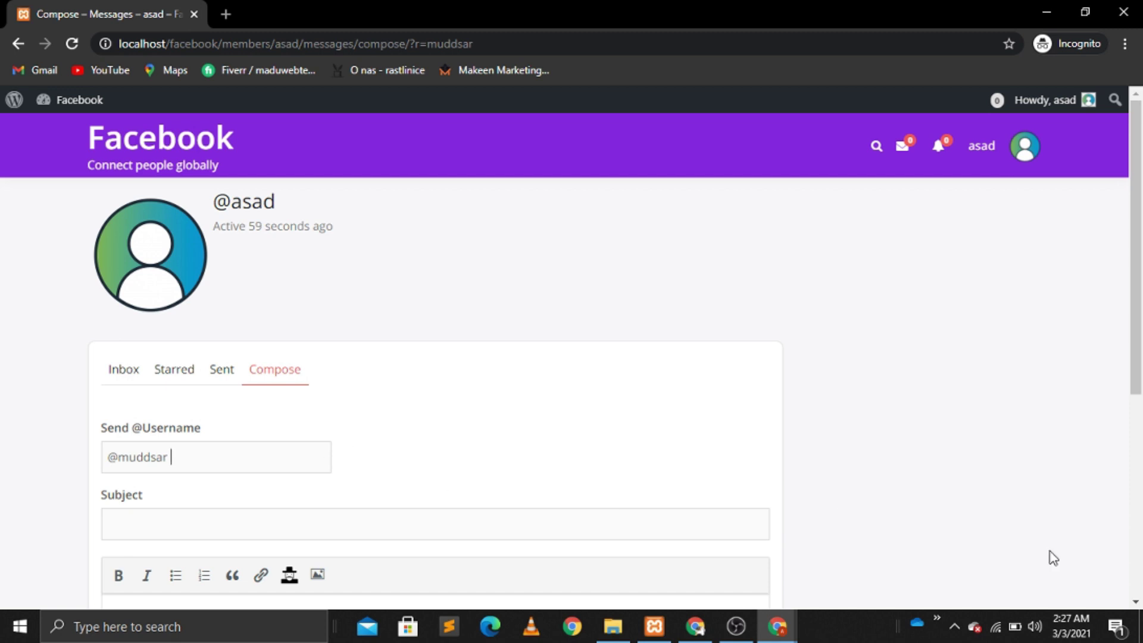
Step: Write 'hey' in the message body, then bring the Elementor editor window back
click(1135, 602)
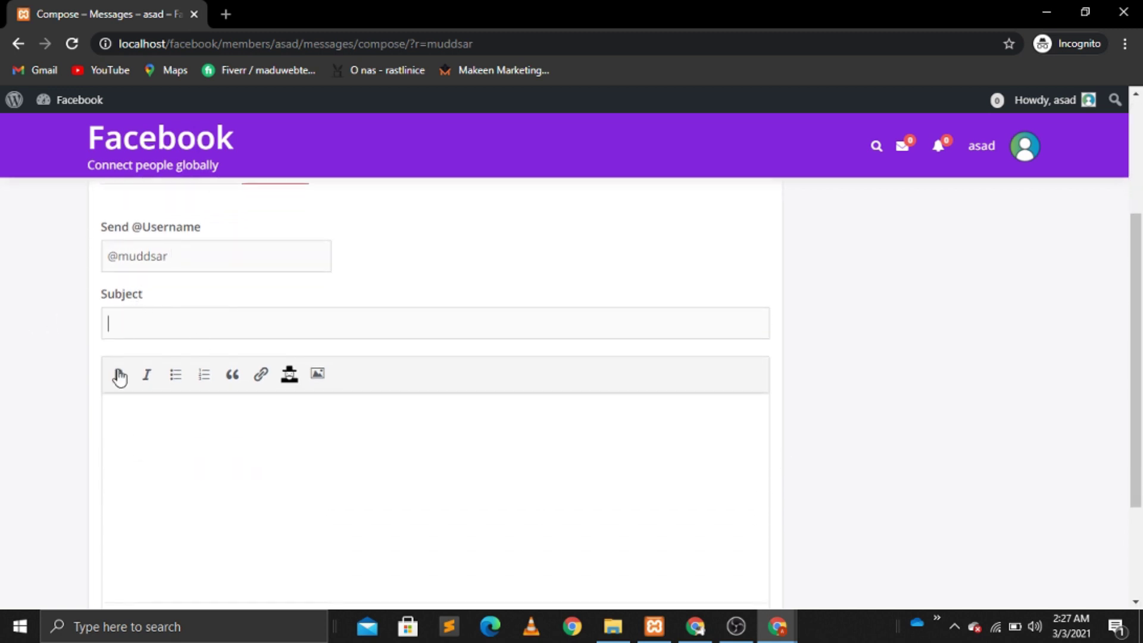
text(ey)
scroll(1140, 544, down, 3)
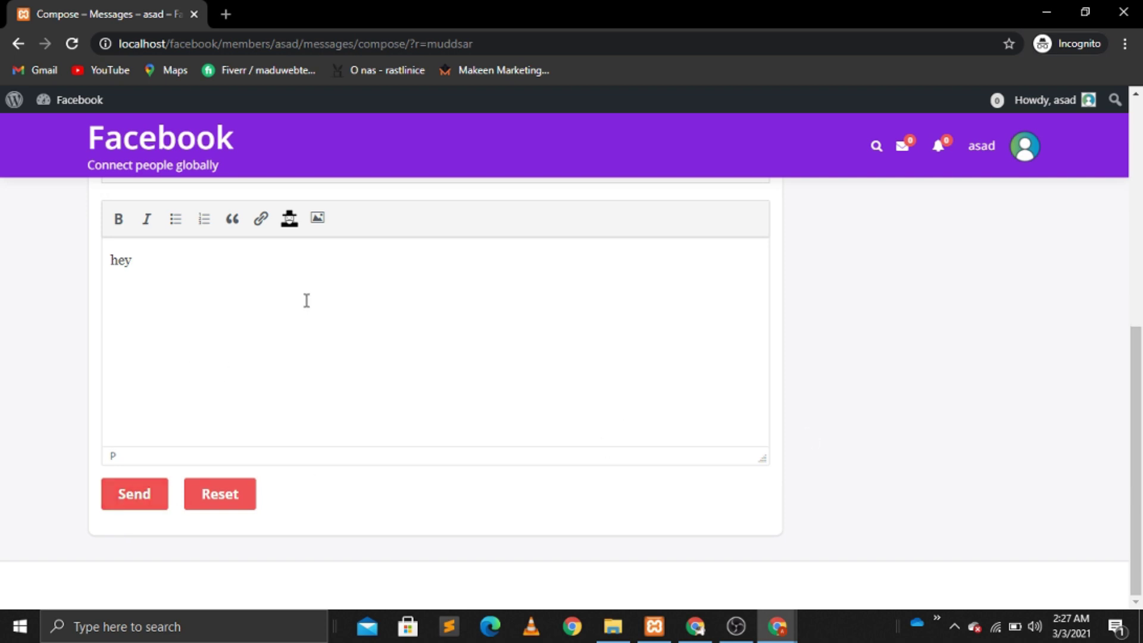
scroll(969, 385, up, 2)
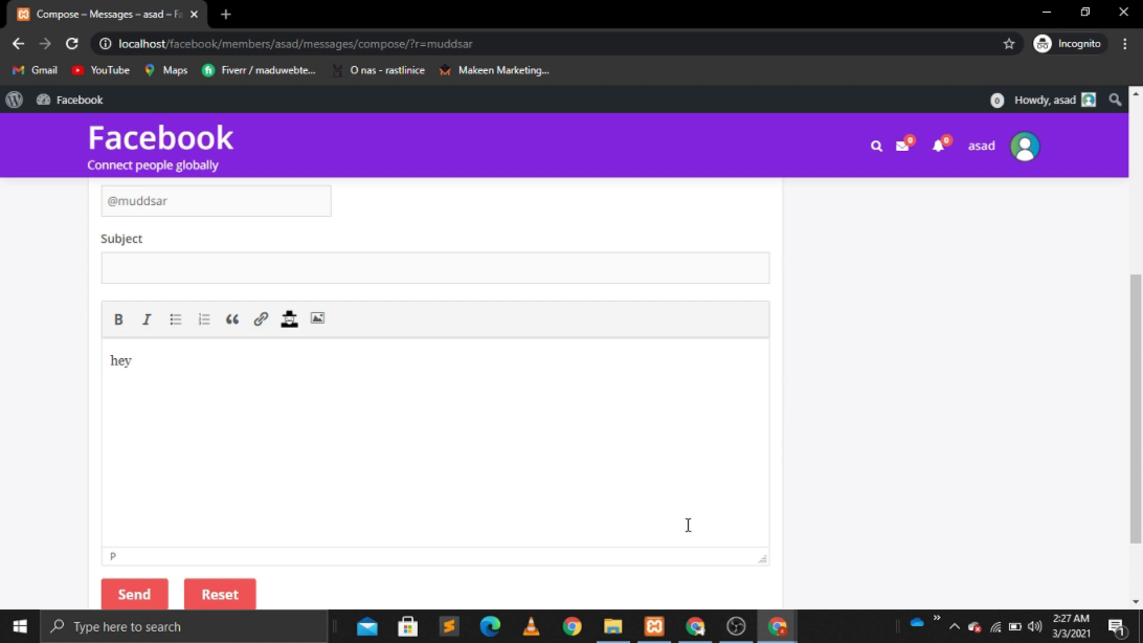
click(695, 627)
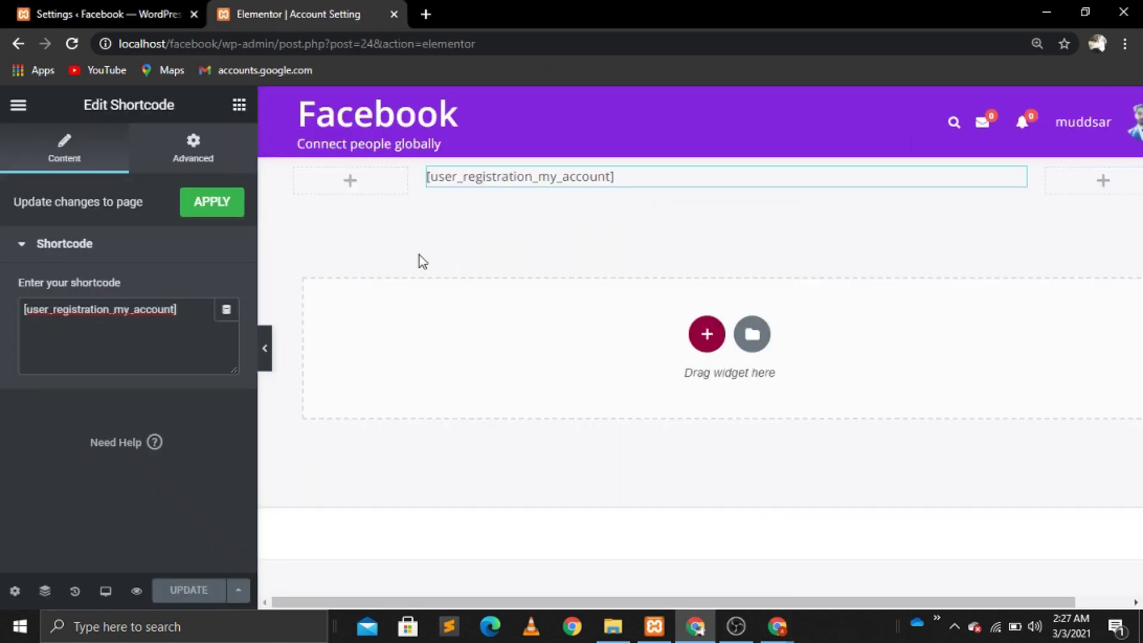
Step: Visit the Facebook site's front end as the administrator from the admin tab
click(94, 15)
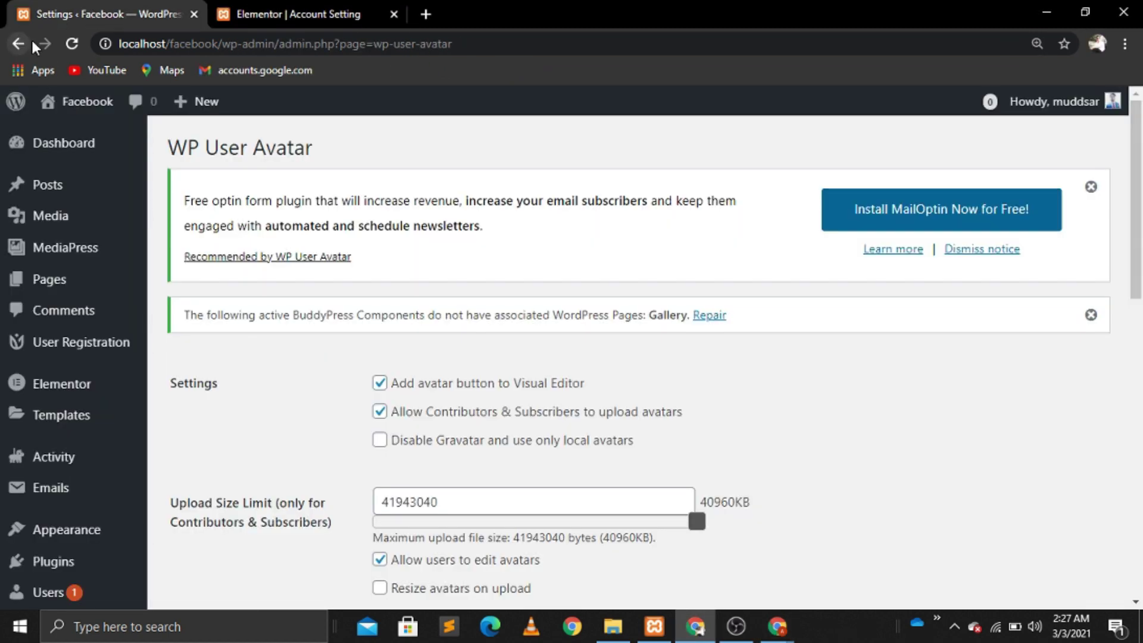
click(74, 118)
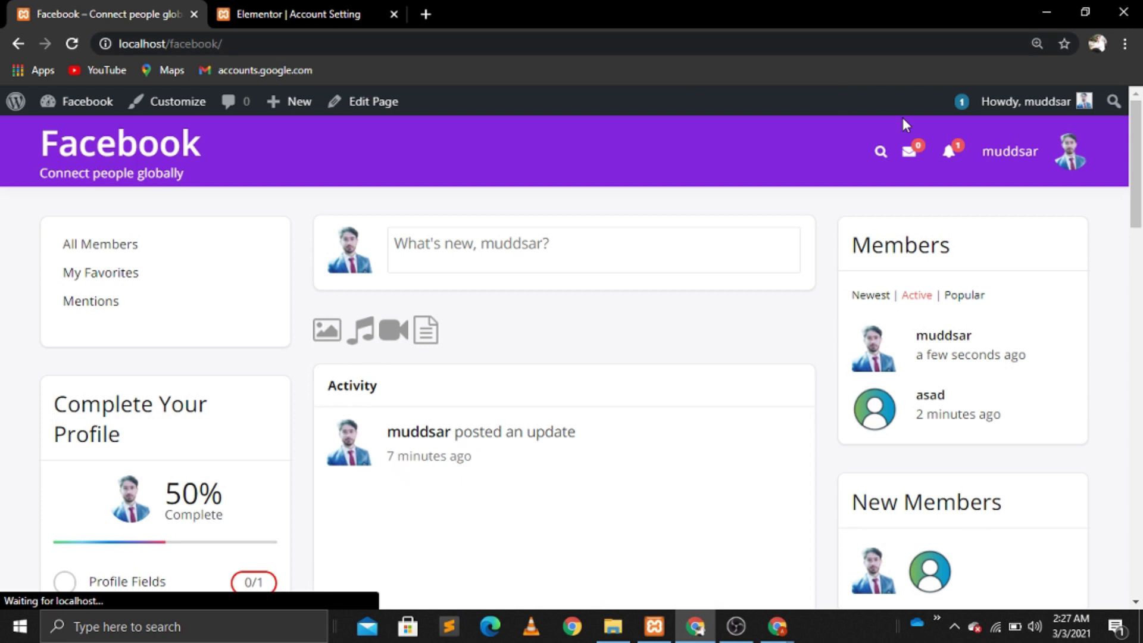
mouse_move(950, 165)
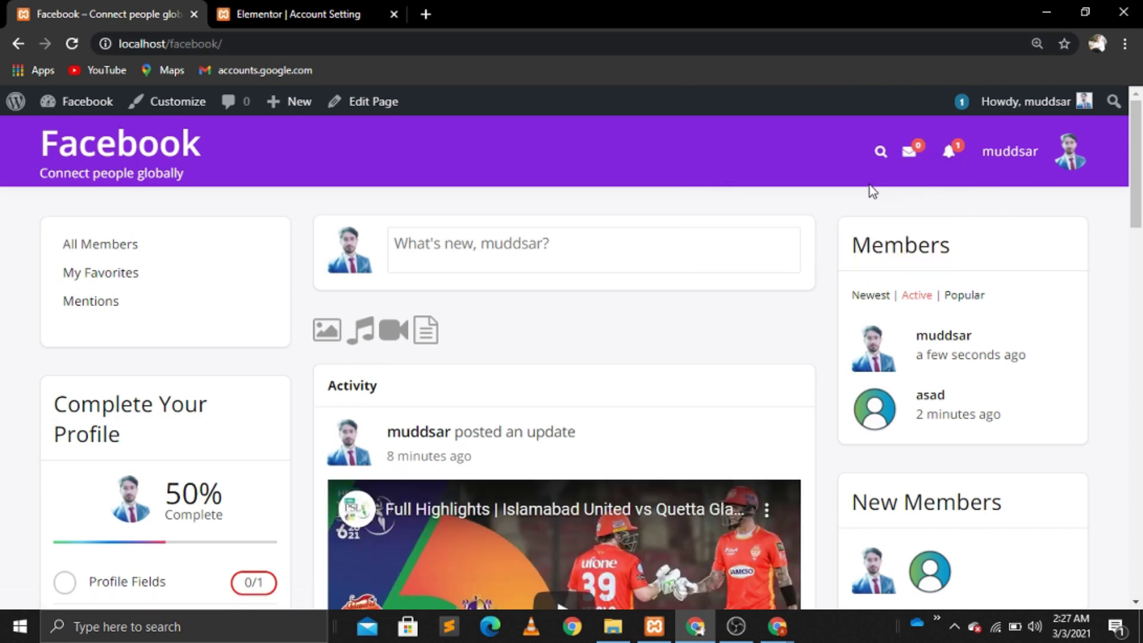
Step: Accept the other member's friendship request from notifications, then return to the news feed
click(951, 153)
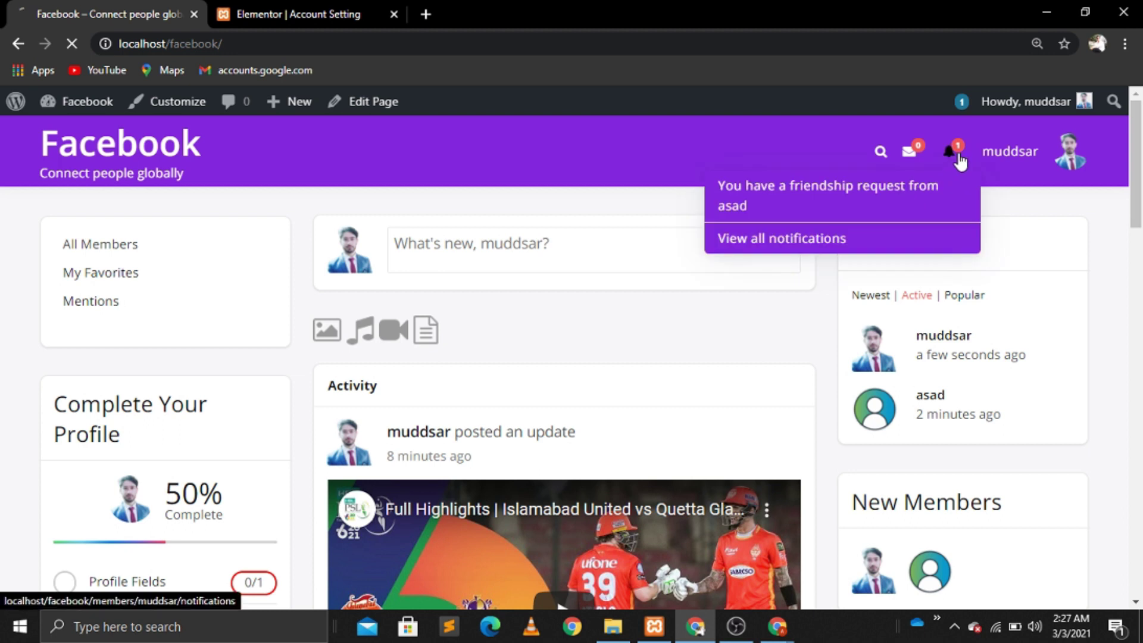
click(881, 193)
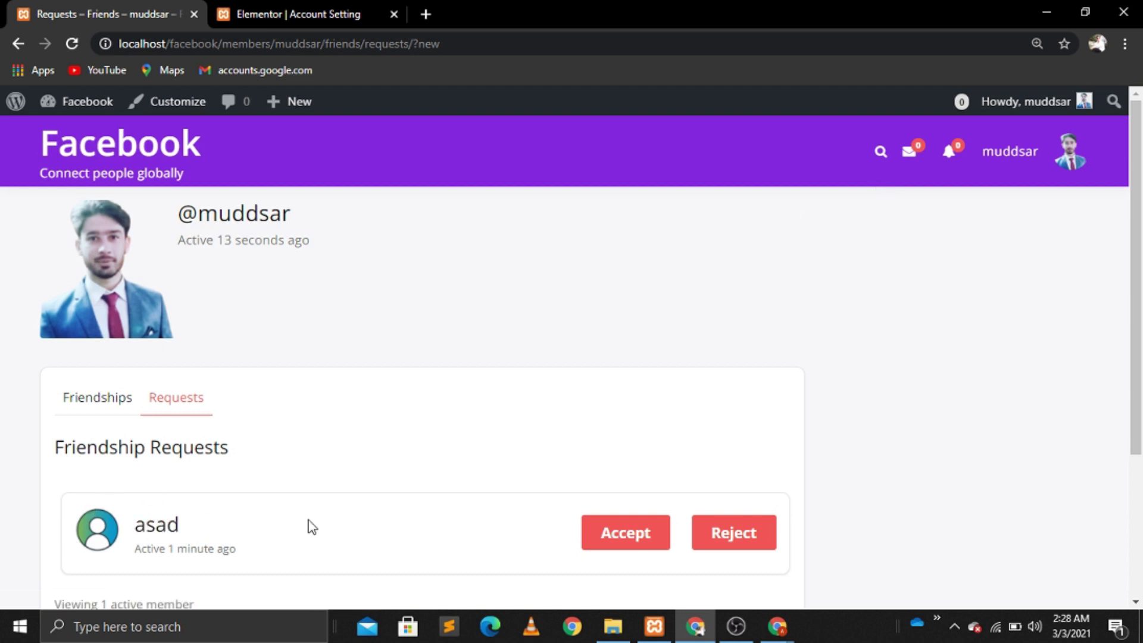
click(634, 542)
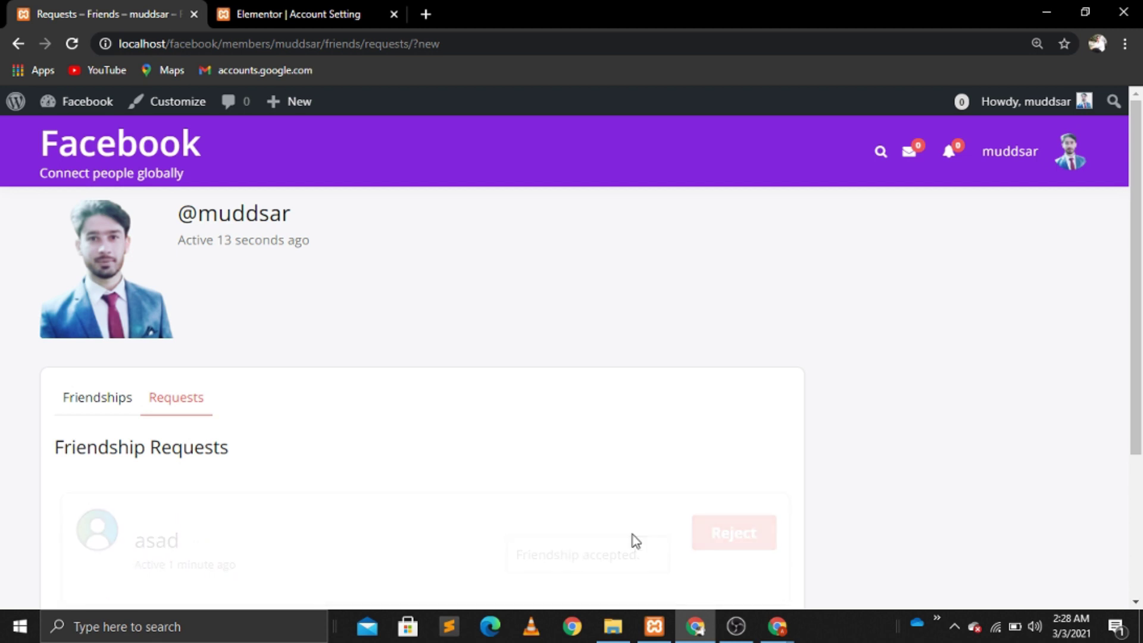
mouse_move(1028, 147)
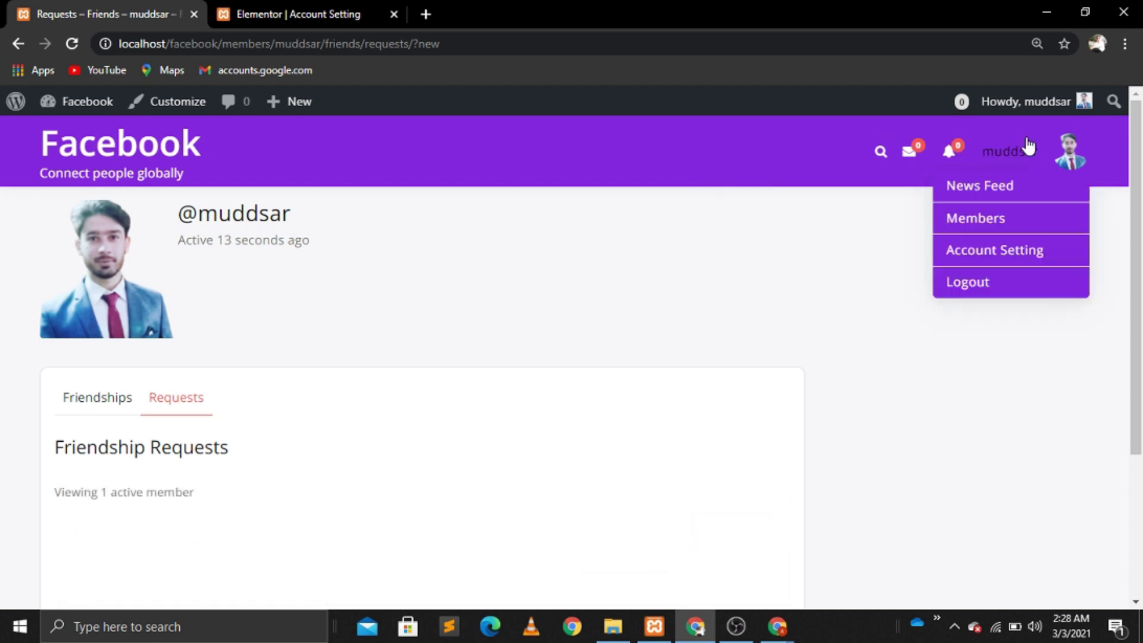
click(994, 192)
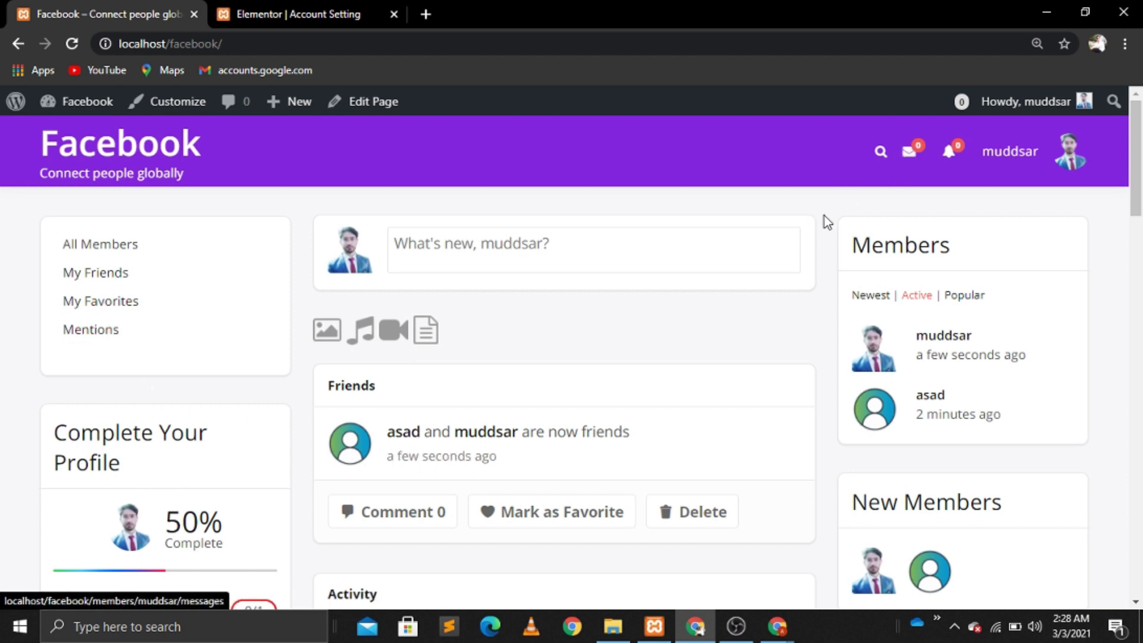
Step: As the new member, send the 'hello' message reading 'hey i am new', then return to the admin window
mouse_move(776, 625)
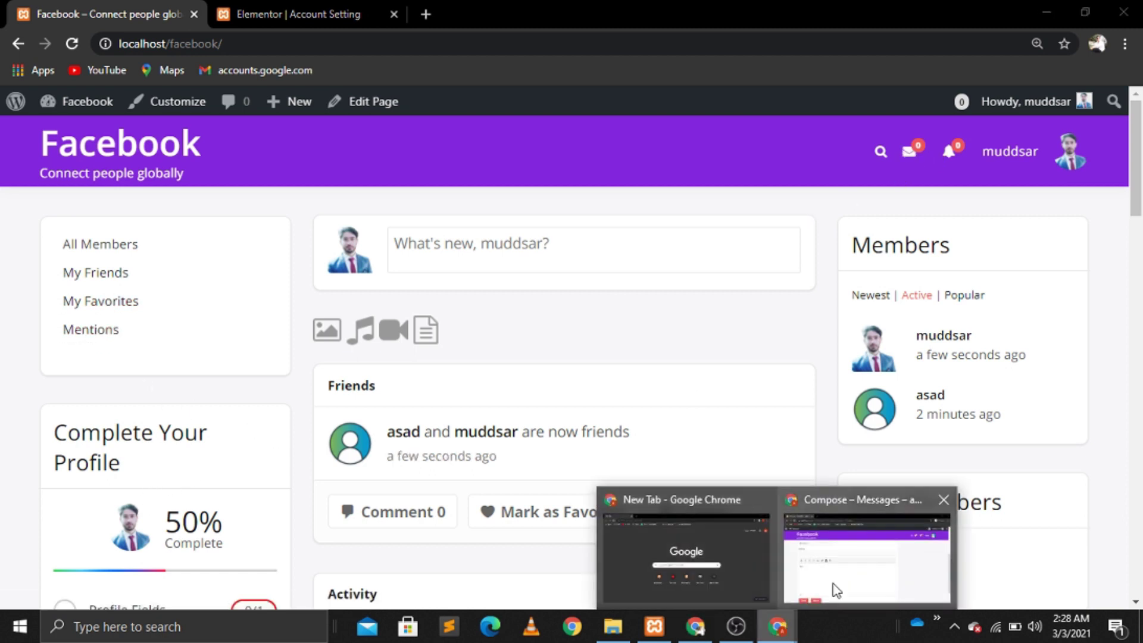
click(831, 589)
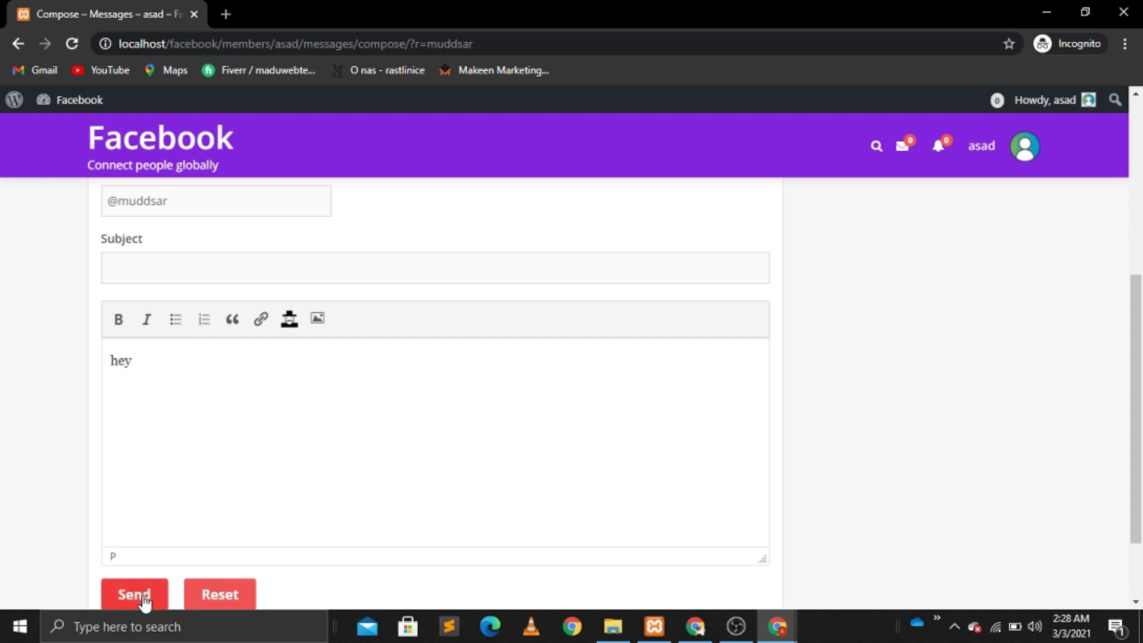
click(72, 44)
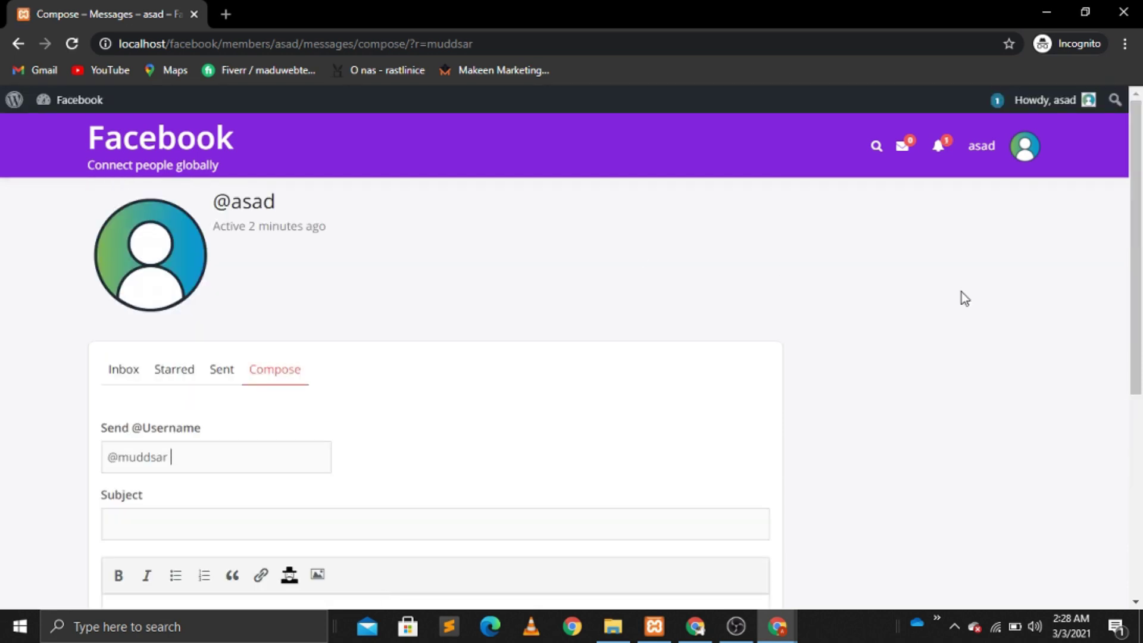
drag(1141, 286, 1141, 423)
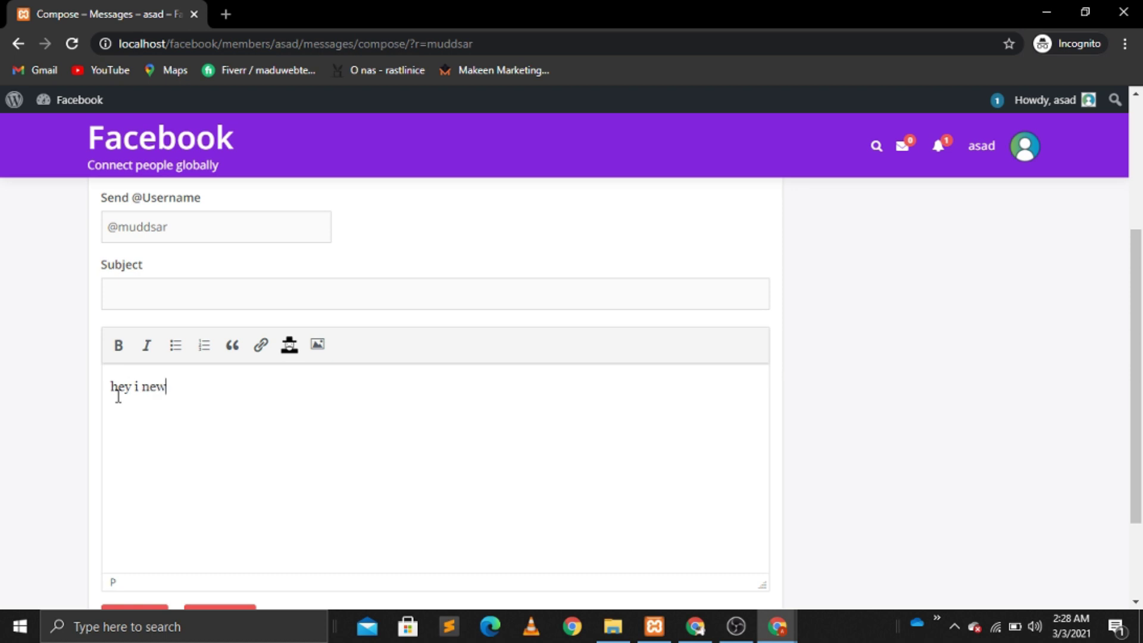
text(am)
scroll(232, 409, down, 3)
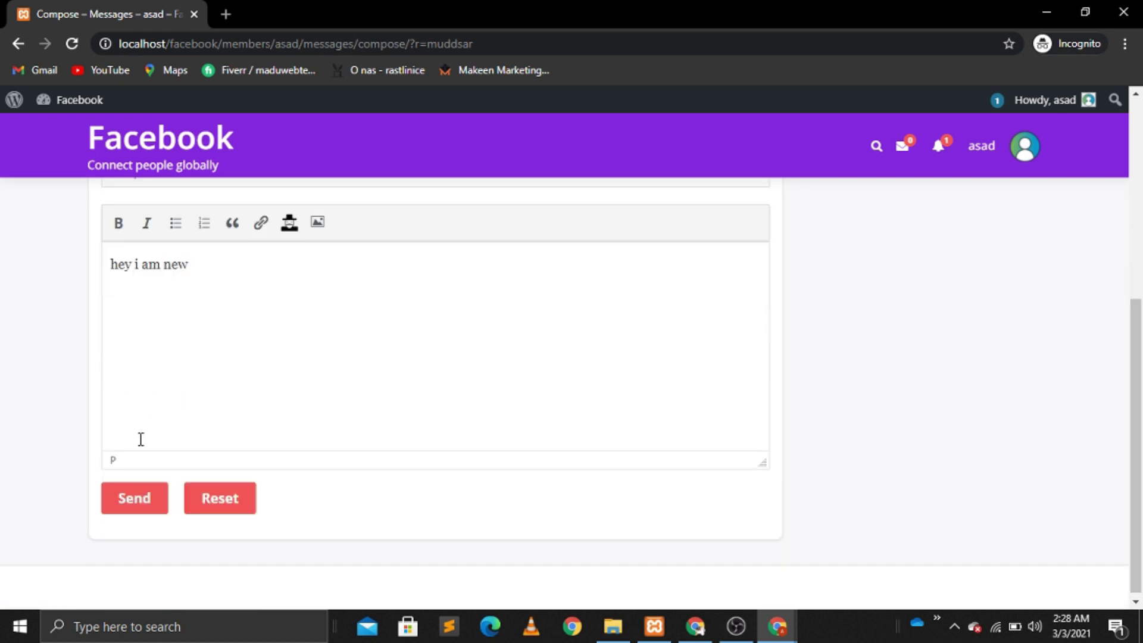
click(143, 506)
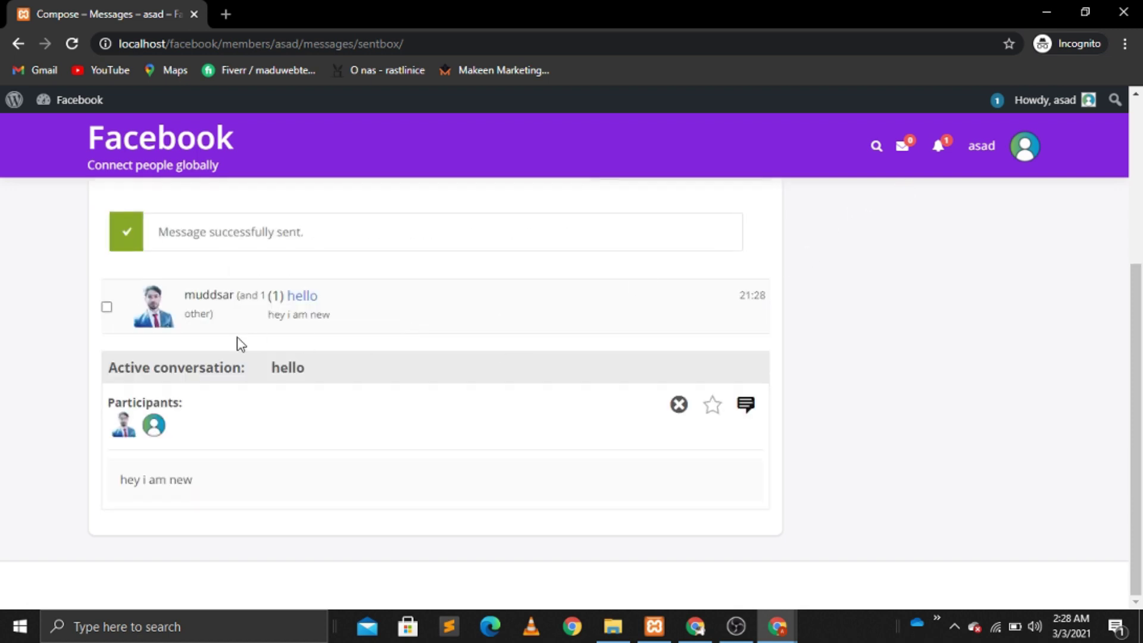
click(694, 626)
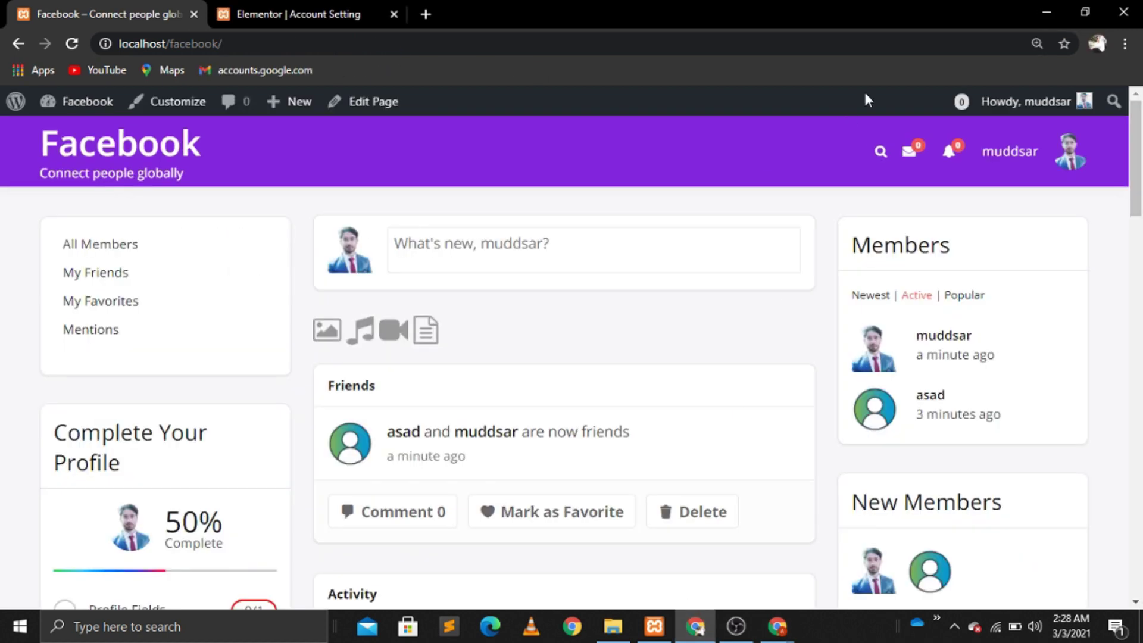
Step: Reload the admin feed and open the received 'hello' conversation in the Messages inbox
click(72, 43)
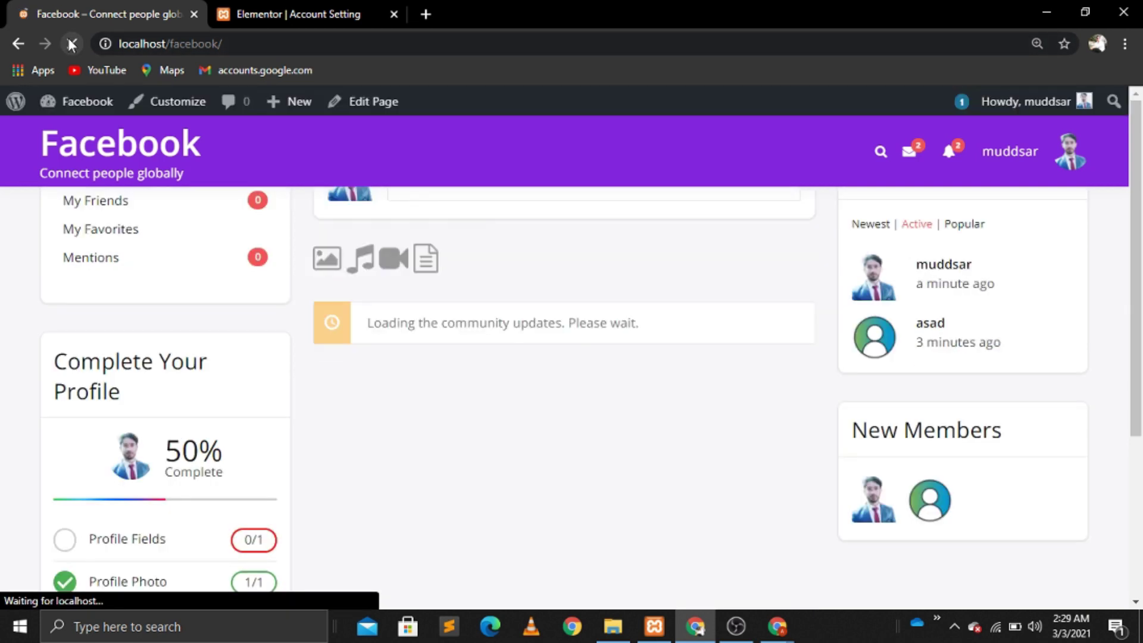
click(909, 160)
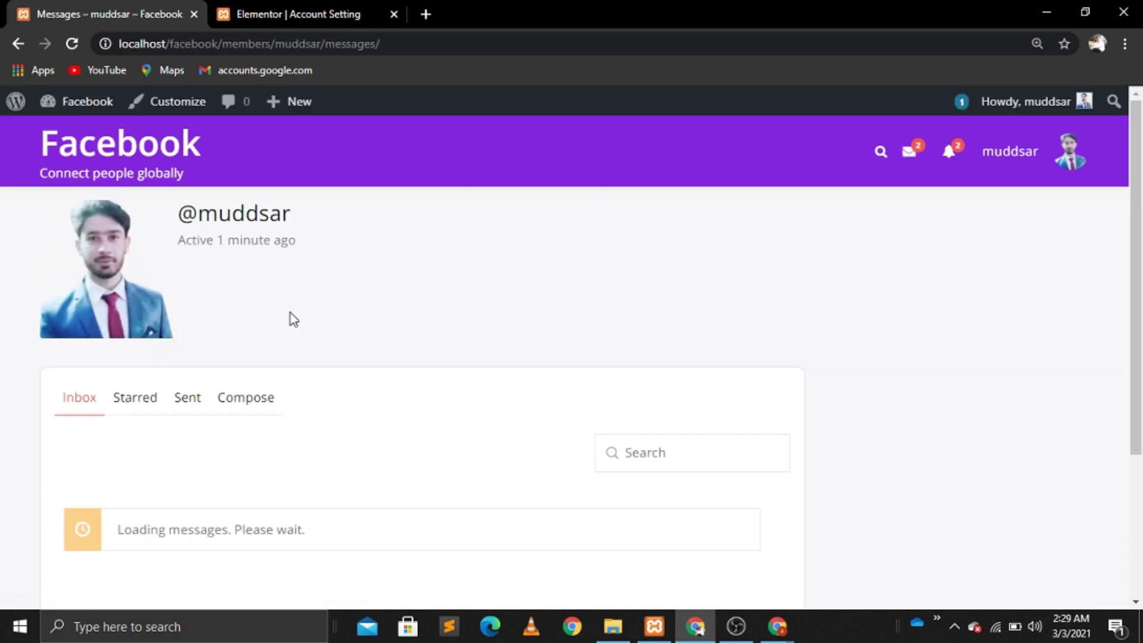
scroll(291, 313, down, 5)
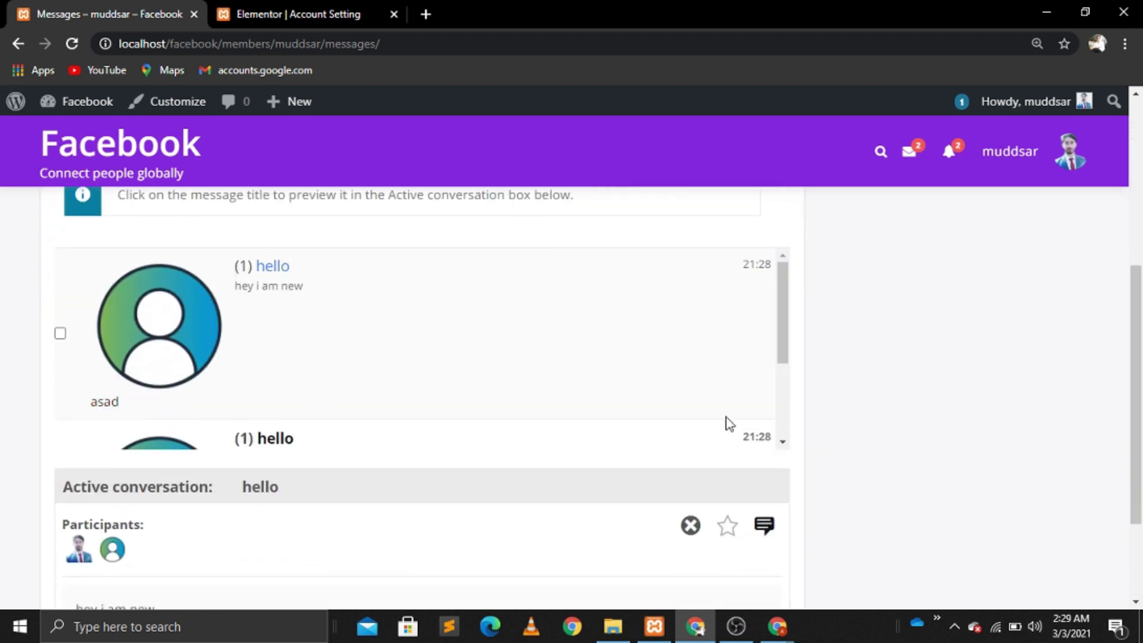
scroll(782, 441, down, 3)
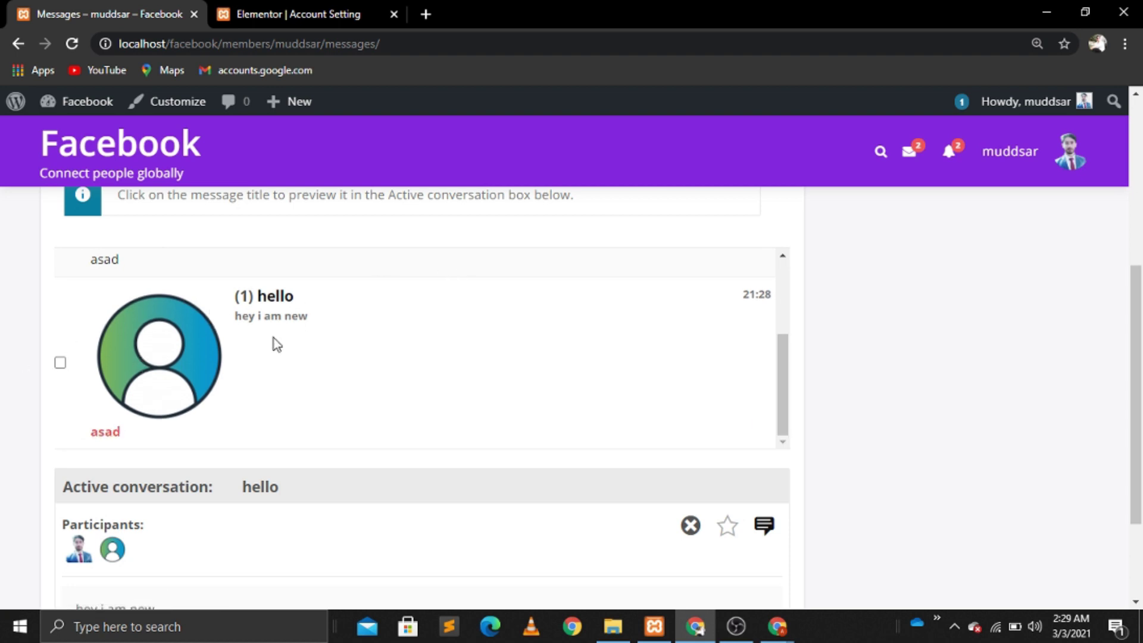
click(274, 309)
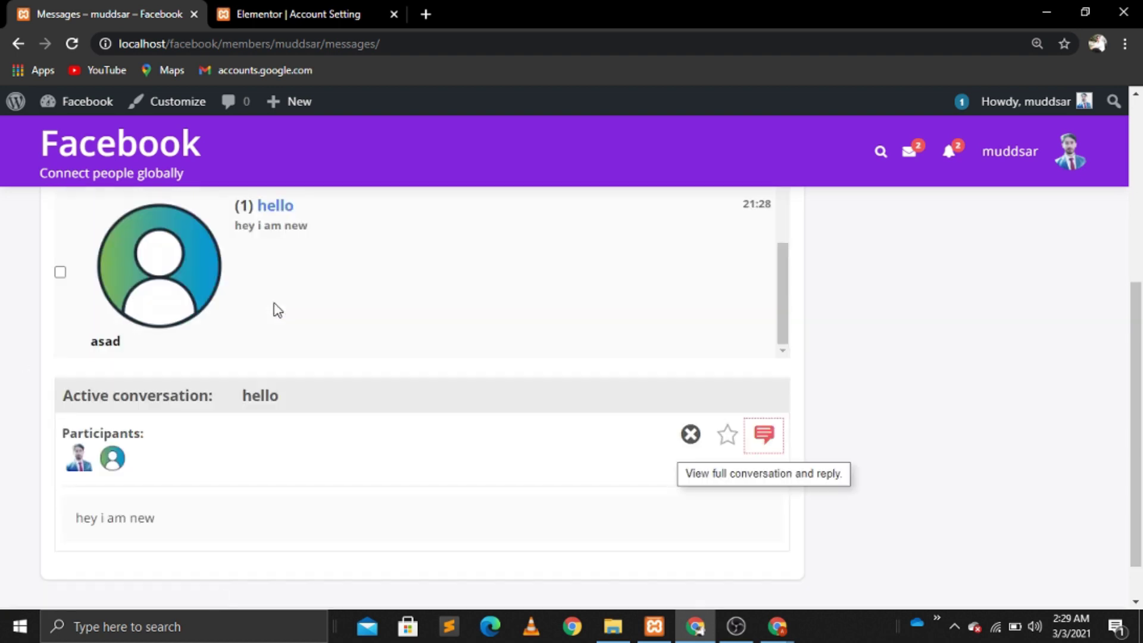
scroll(274, 310, down, 1)
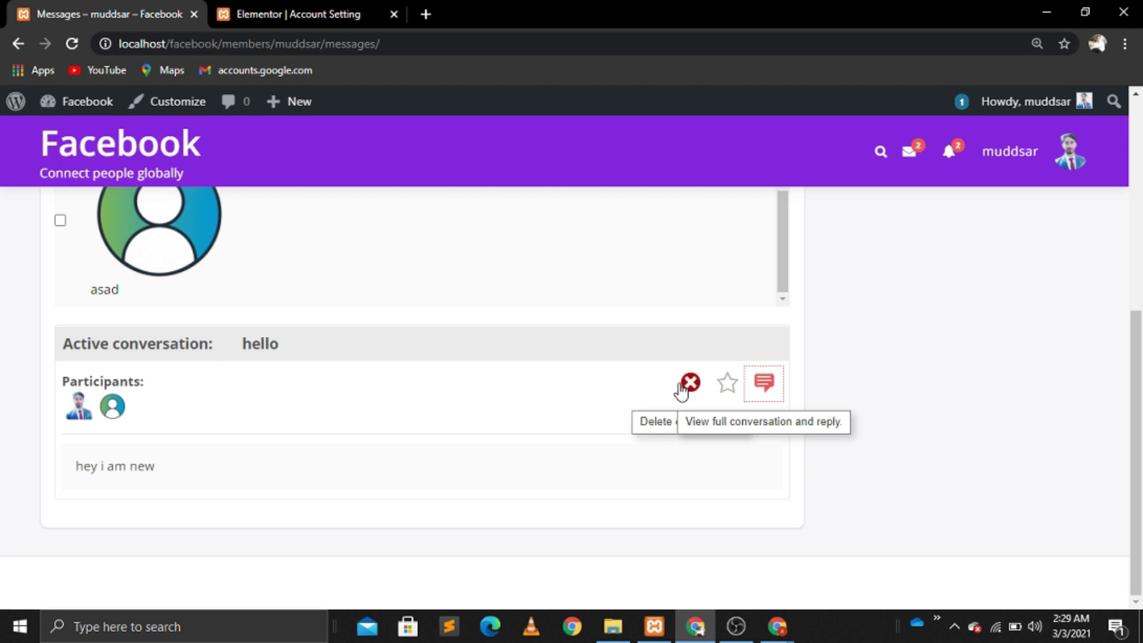
scroll(763, 383, up, 8)
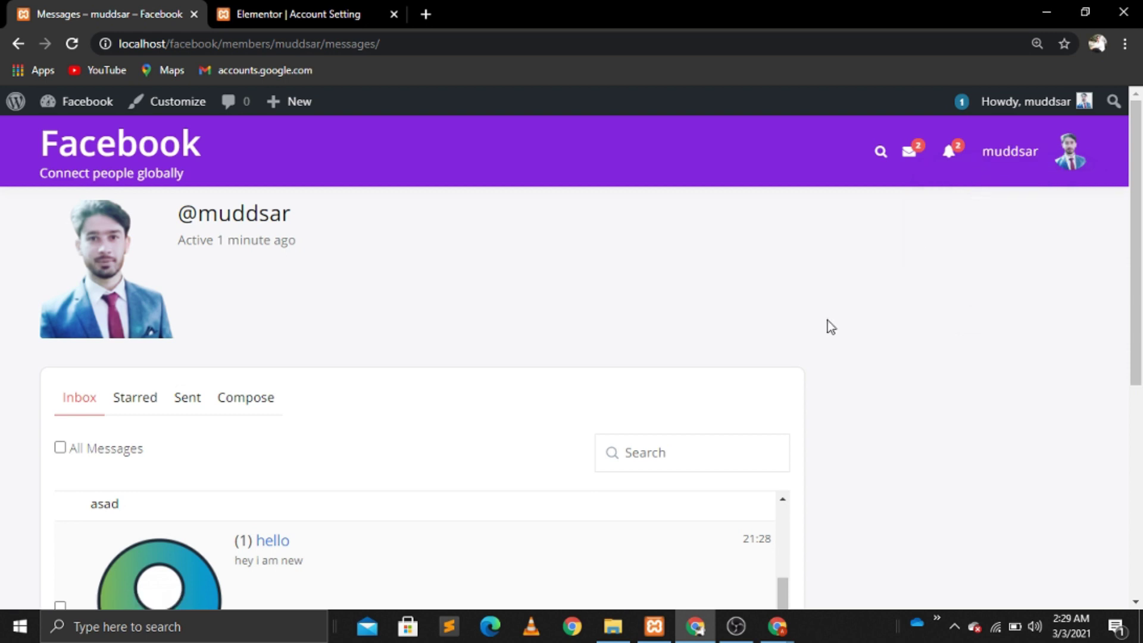
click(776, 628)
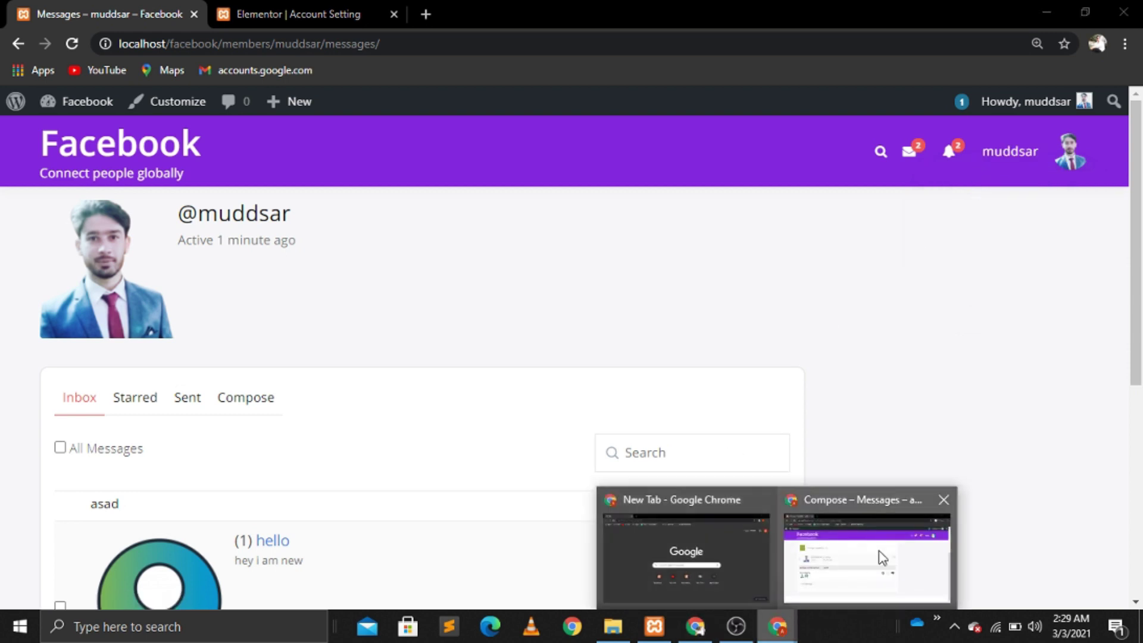
Step: Show the new member's news feed in the incognito window, then return to the admin's Messages inbox
click(881, 556)
scroll(1140, 142, up, 4)
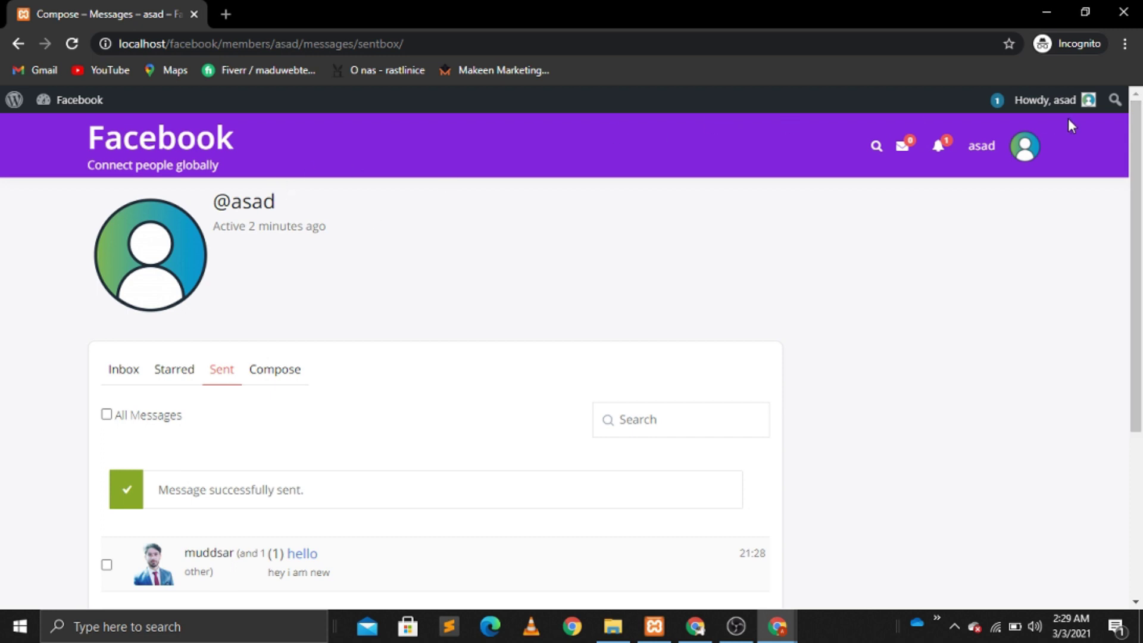
mouse_move(1021, 146)
click(932, 187)
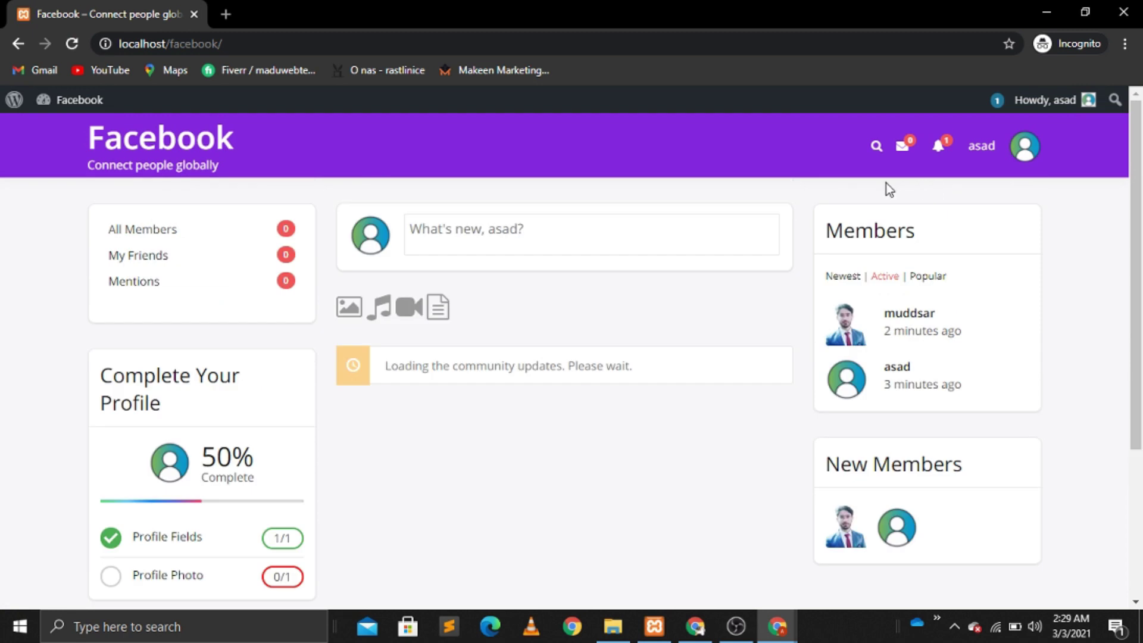
mouse_move(130, 107)
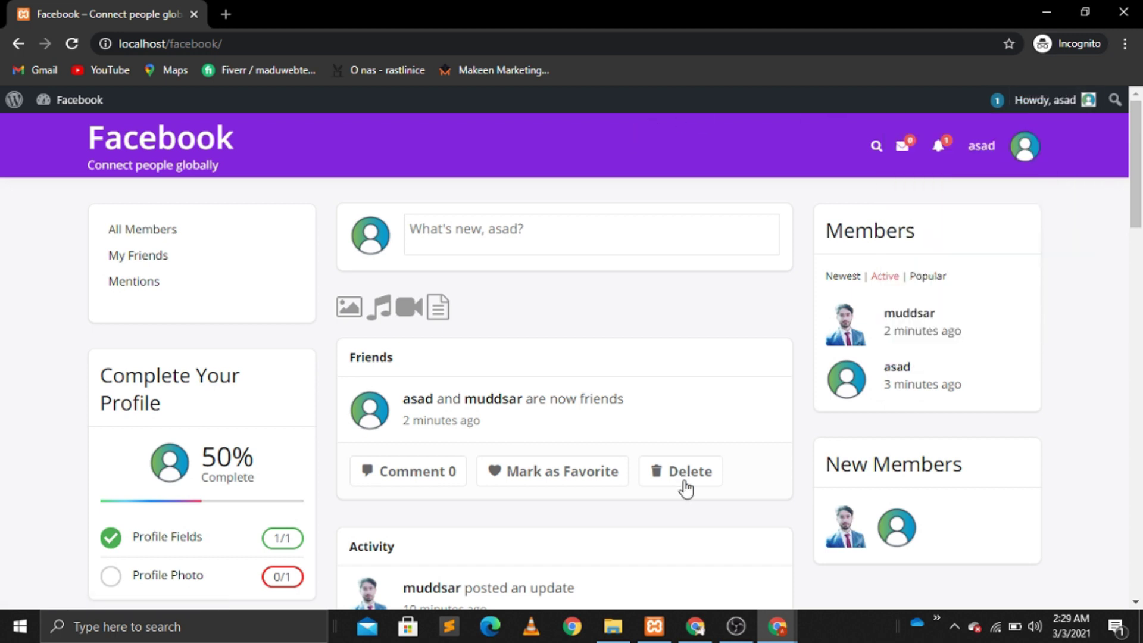
click(695, 626)
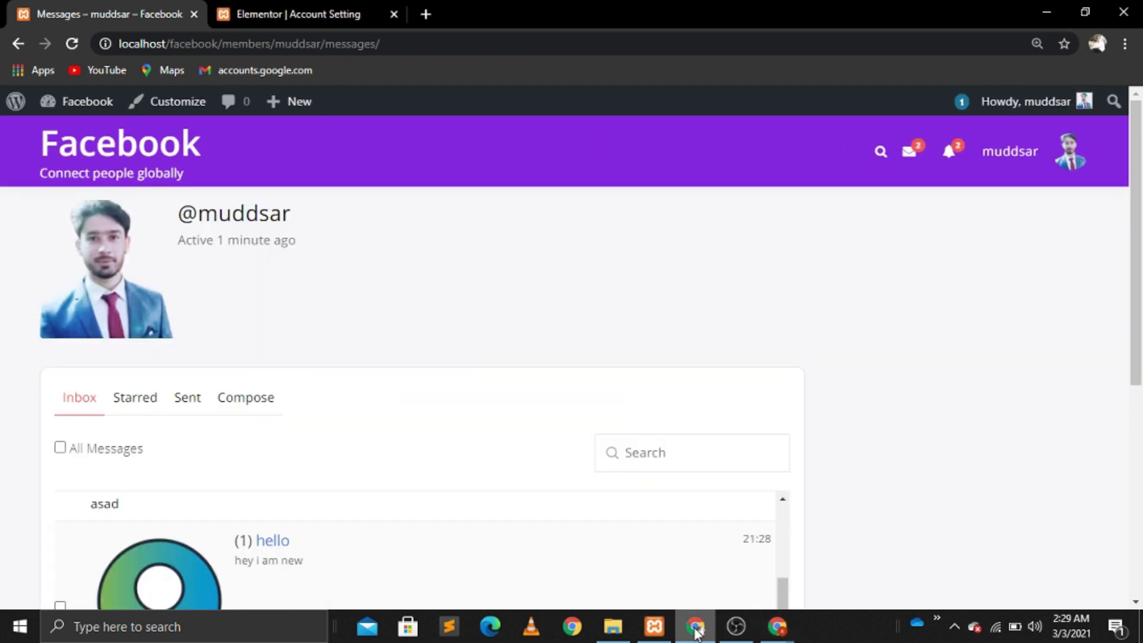
click(695, 628)
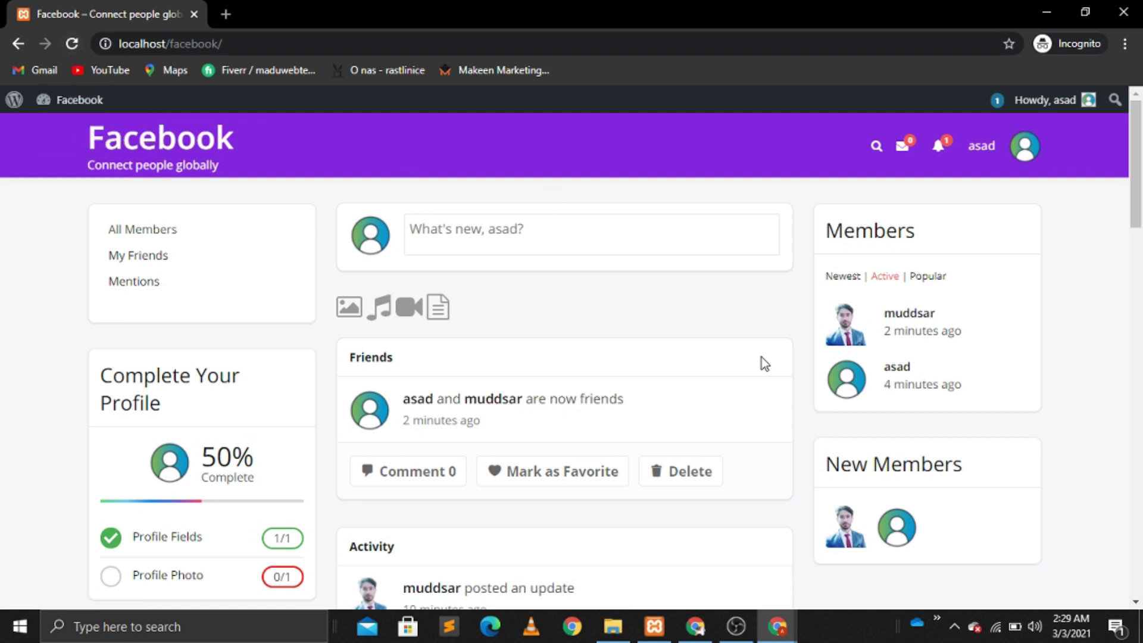
click(695, 626)
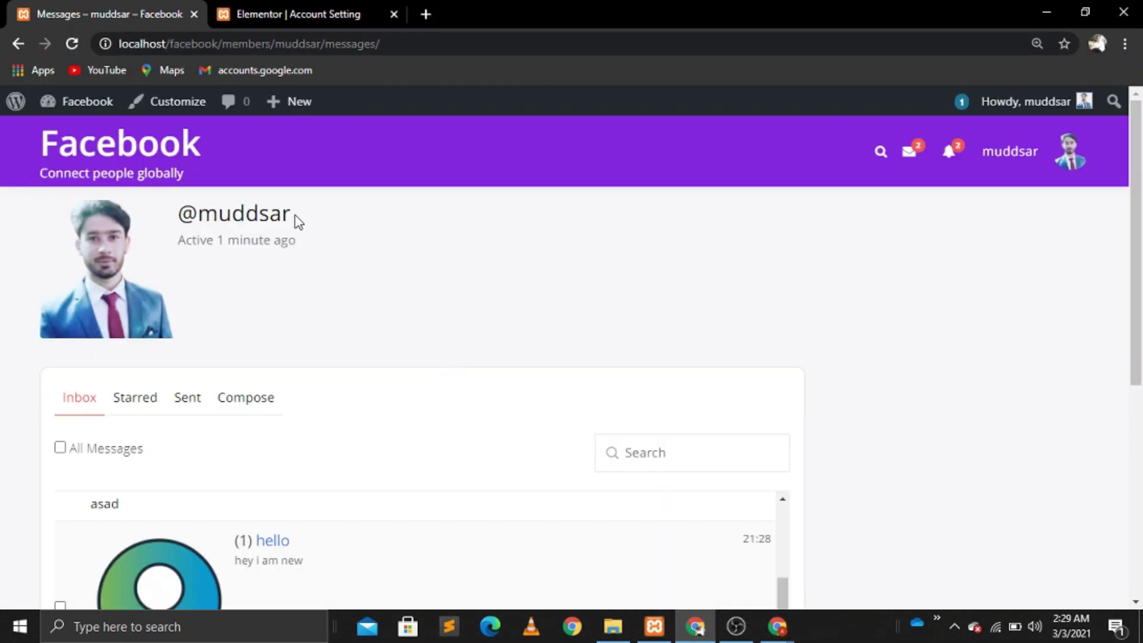
Step: Search Add Plugins for 'hide-adm', then install and activate the Hide Admin Bar plugin
mouse_move(964, 164)
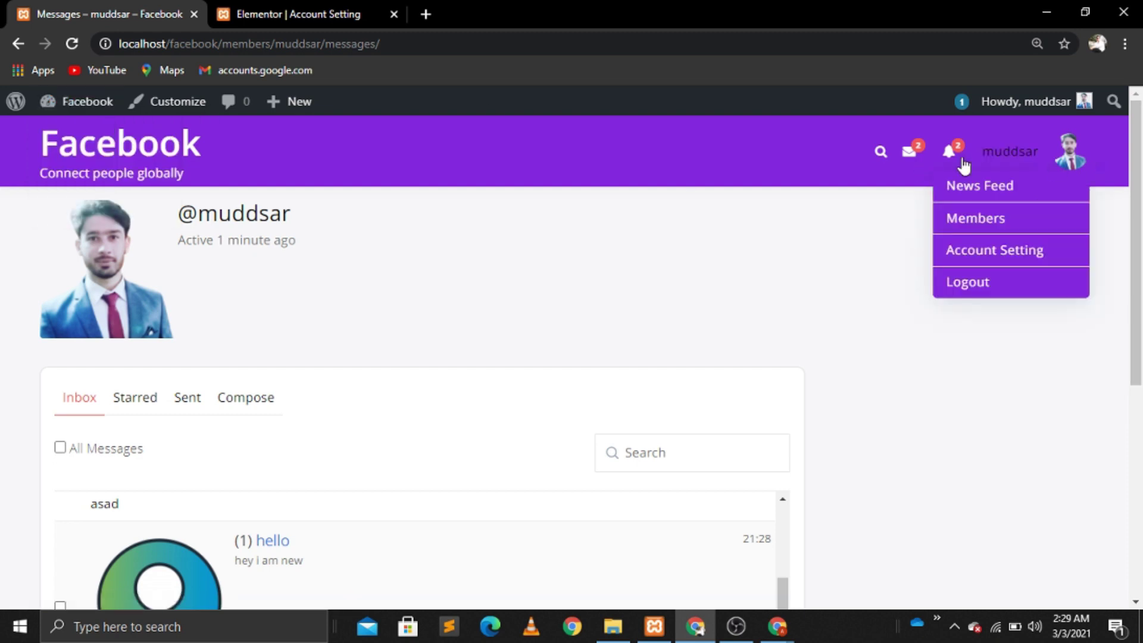
mouse_move(89, 104)
click(87, 137)
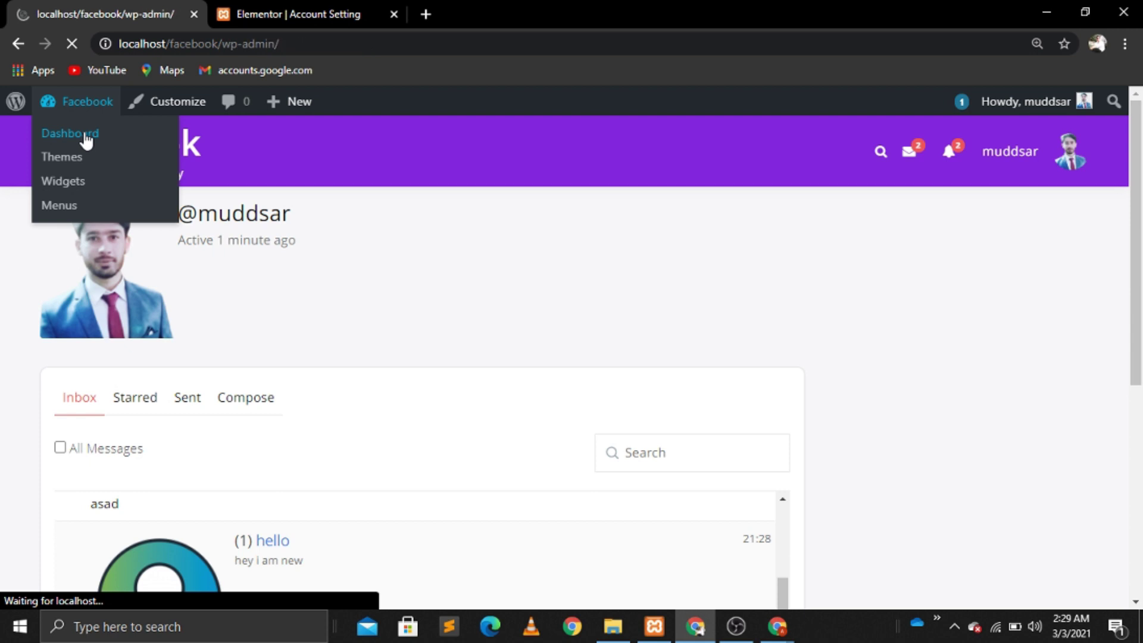
scroll(84, 140, down, 5)
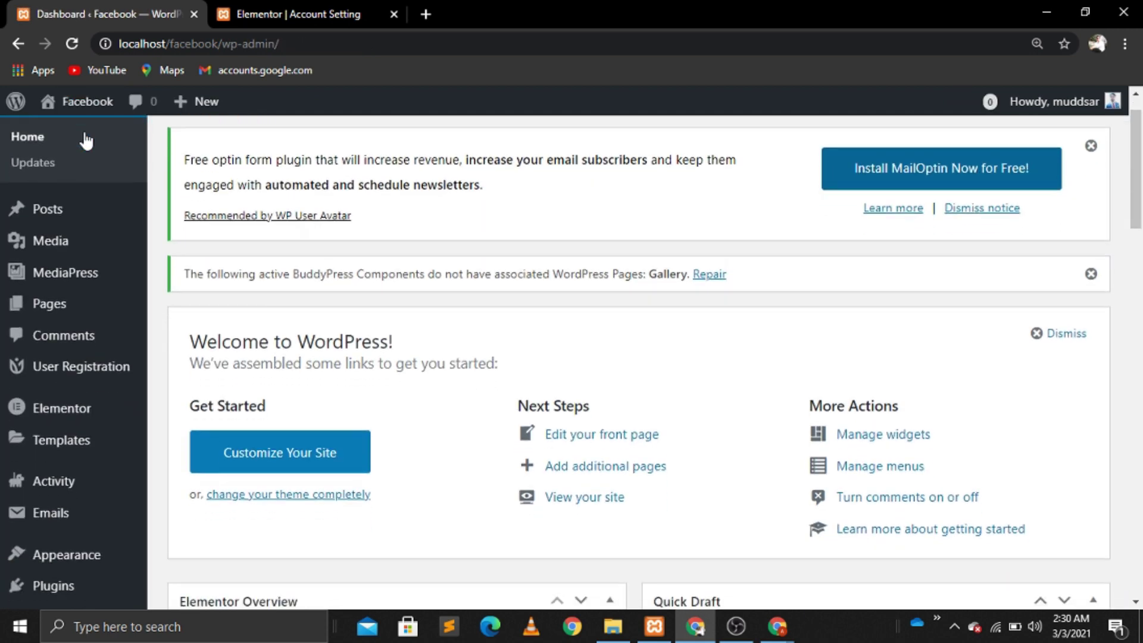
mouse_move(53, 430)
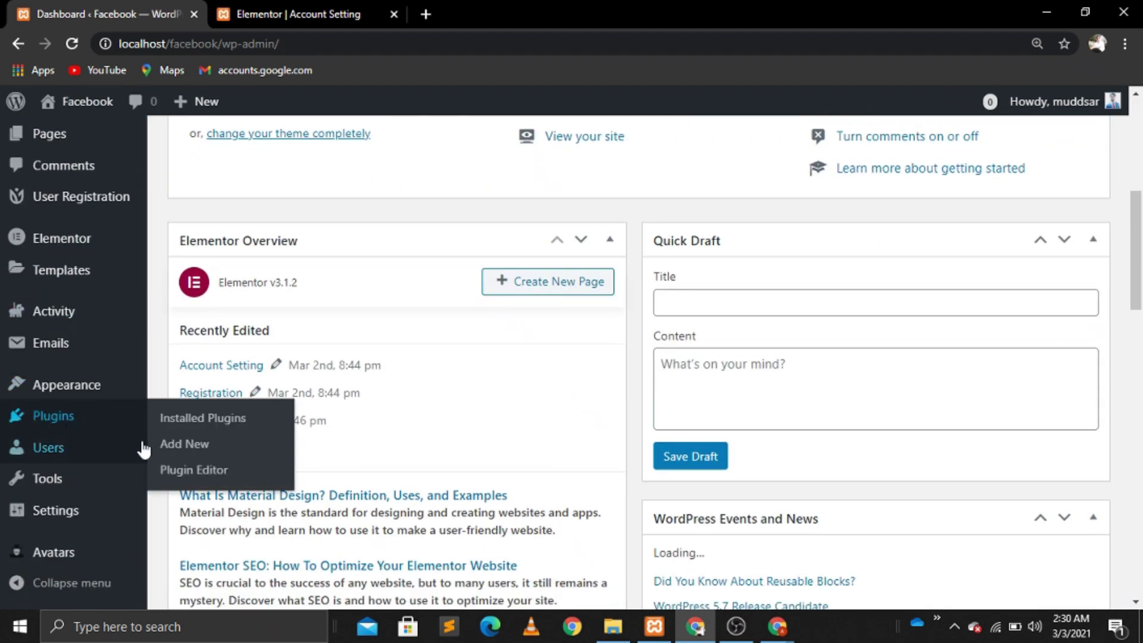
click(175, 445)
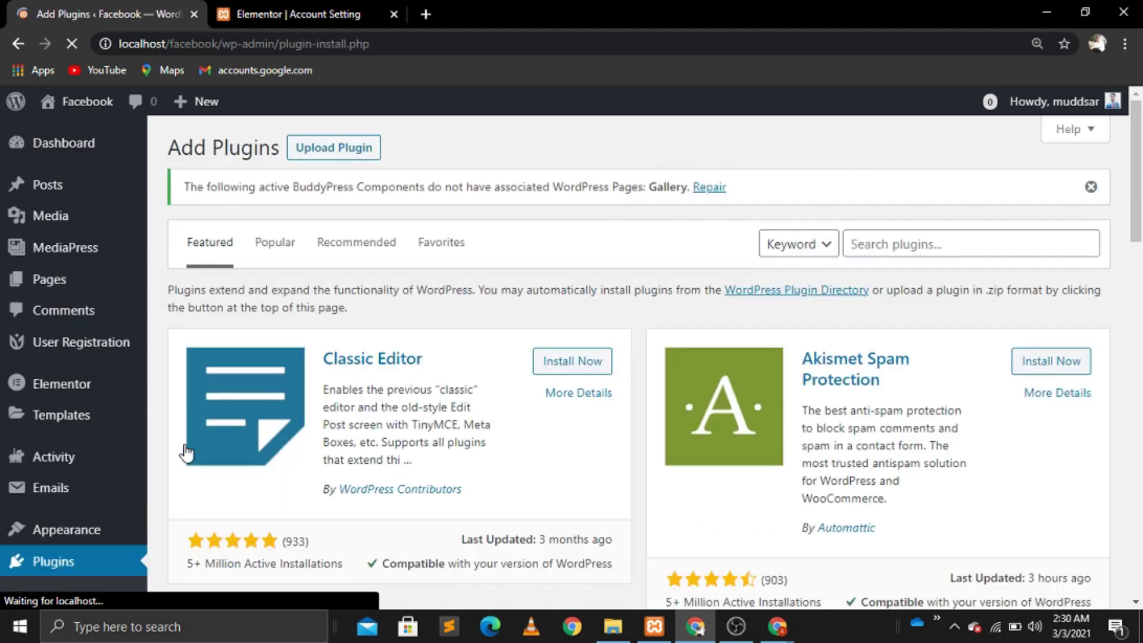
click(876, 248)
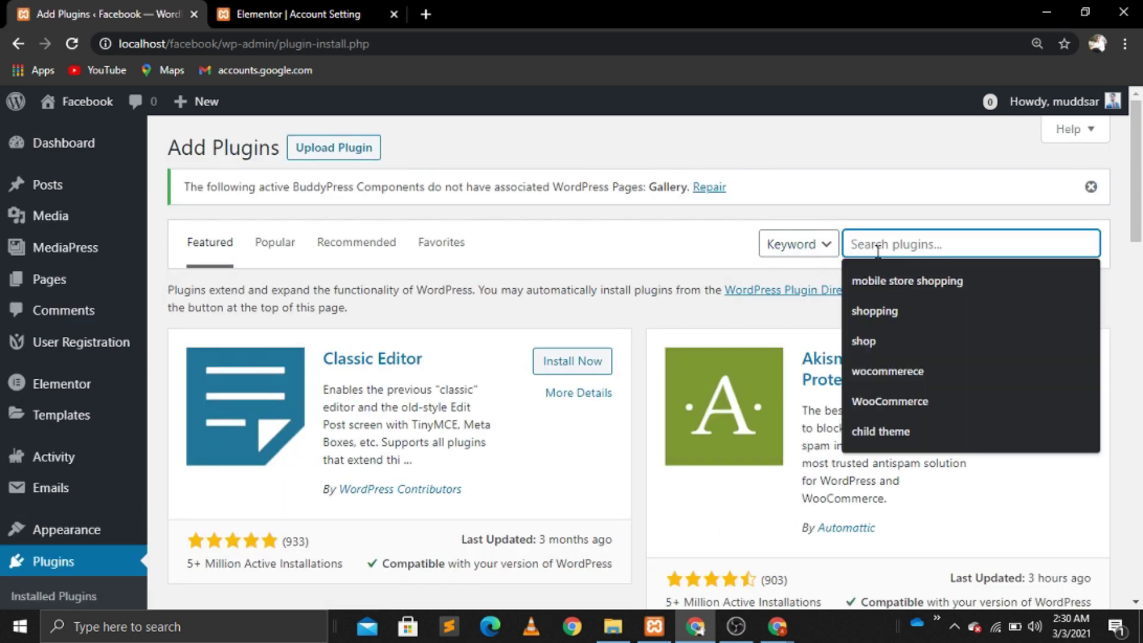
text(hide)
text(-adm)
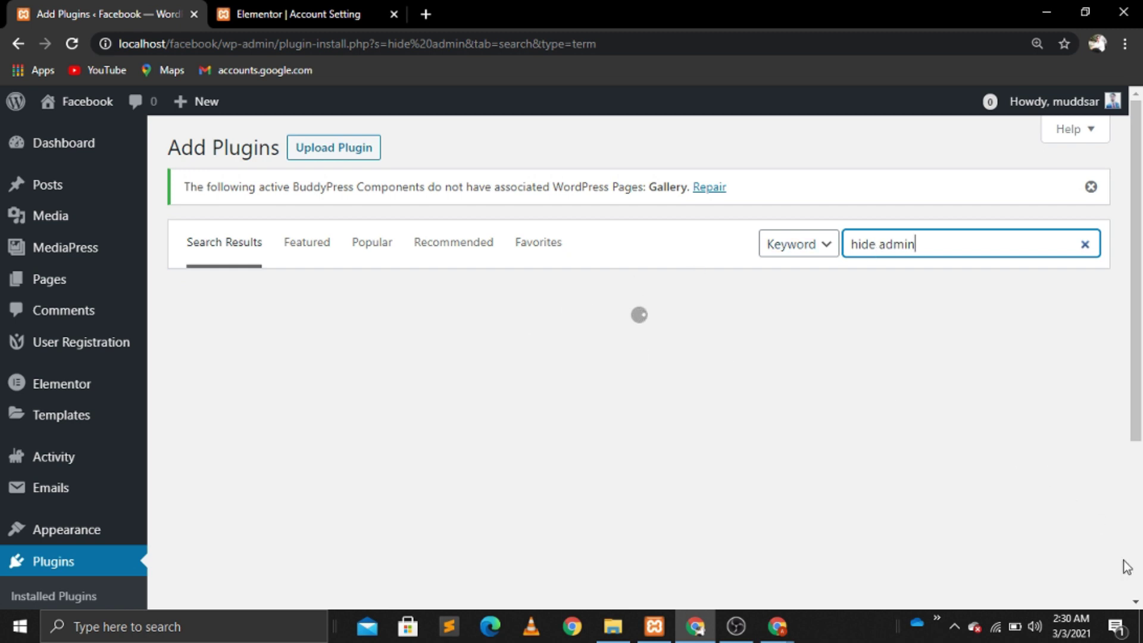
scroll(489, 321, down, 1)
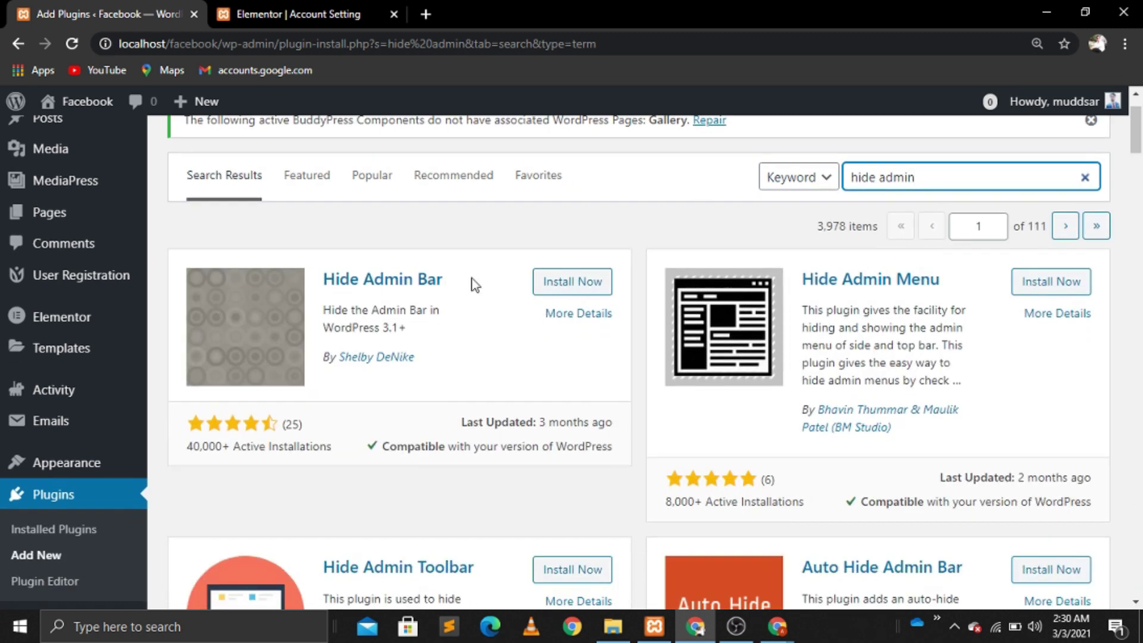
click(584, 288)
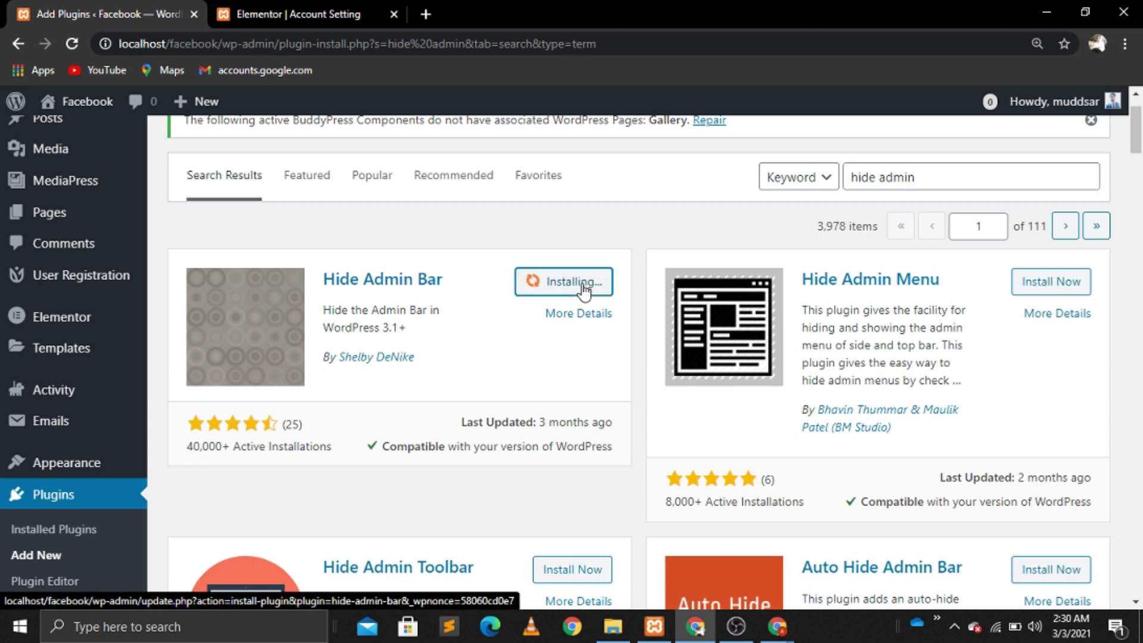
click(582, 283)
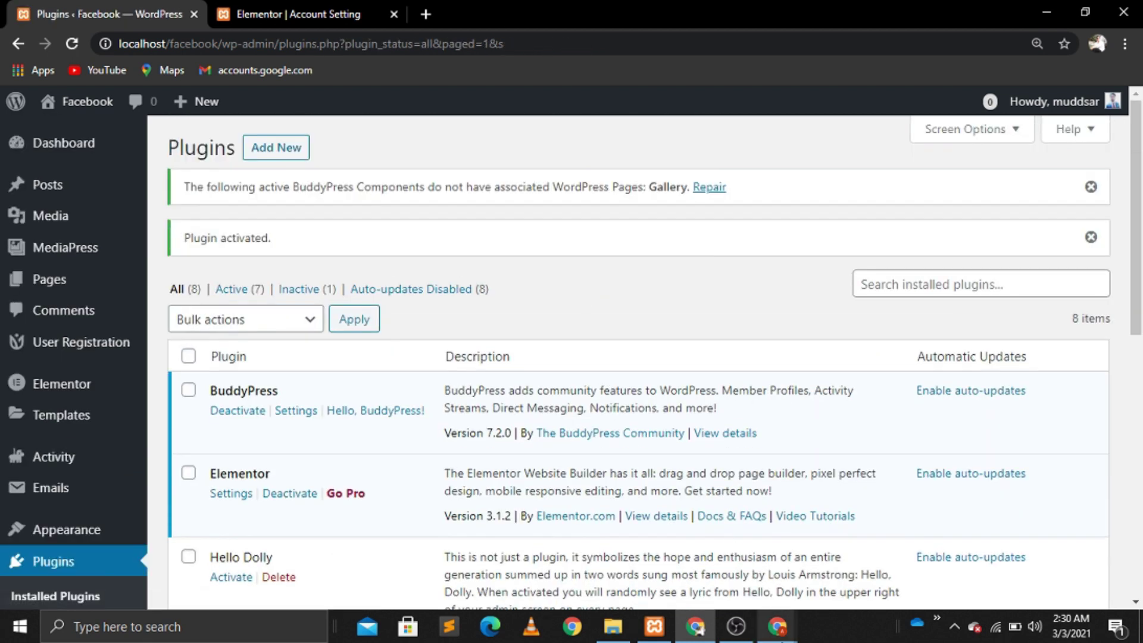
Step: Reload the front-end window to see the site without the admin toolbar
mouse_move(777, 626)
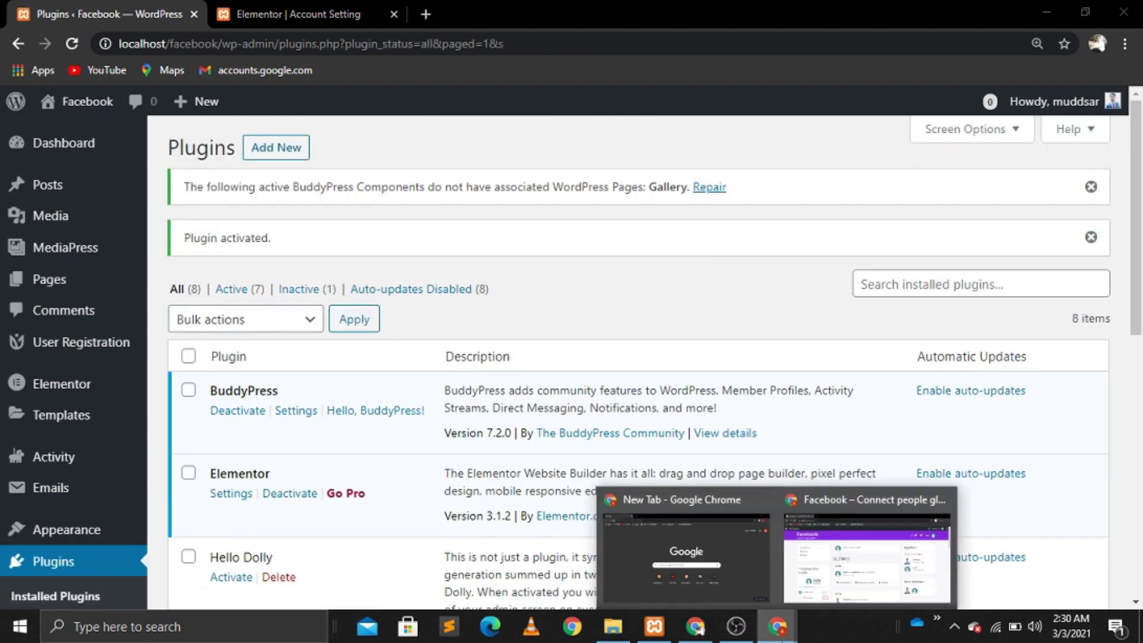
click(869, 563)
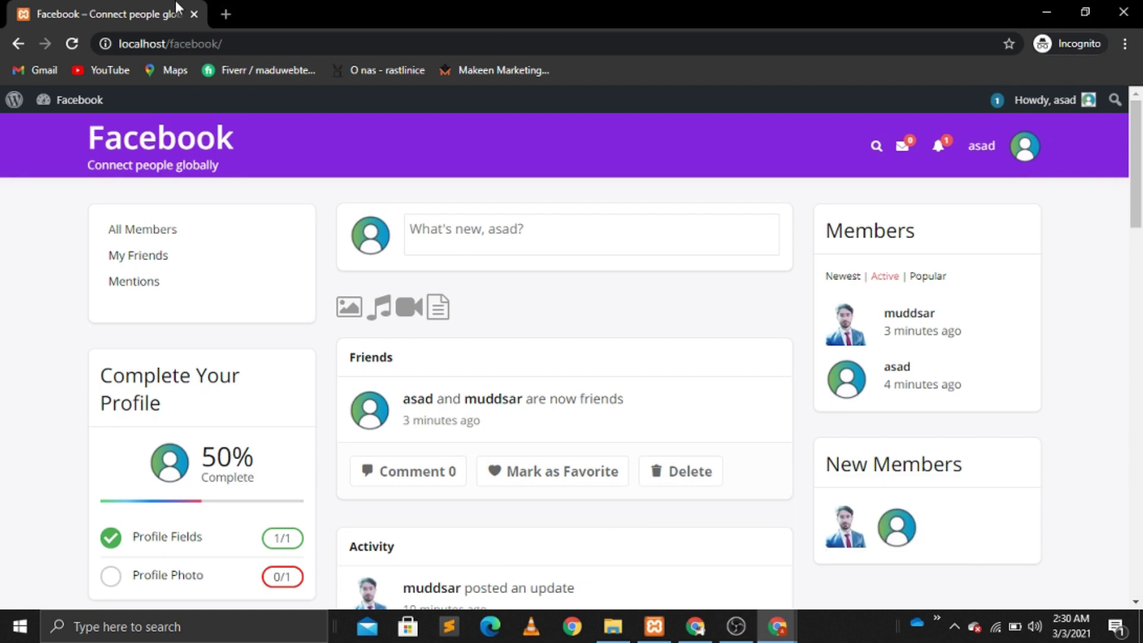
click(72, 44)
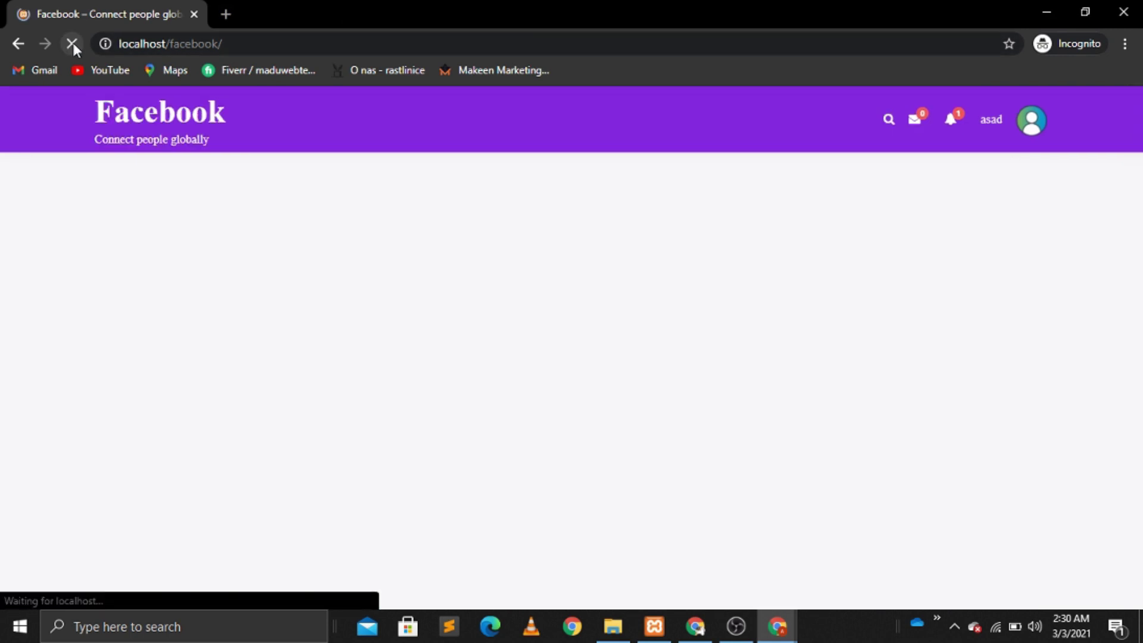
Step: Load localhost/facebook/ in a new incognito window
click(173, 49)
key(ctrl+c)
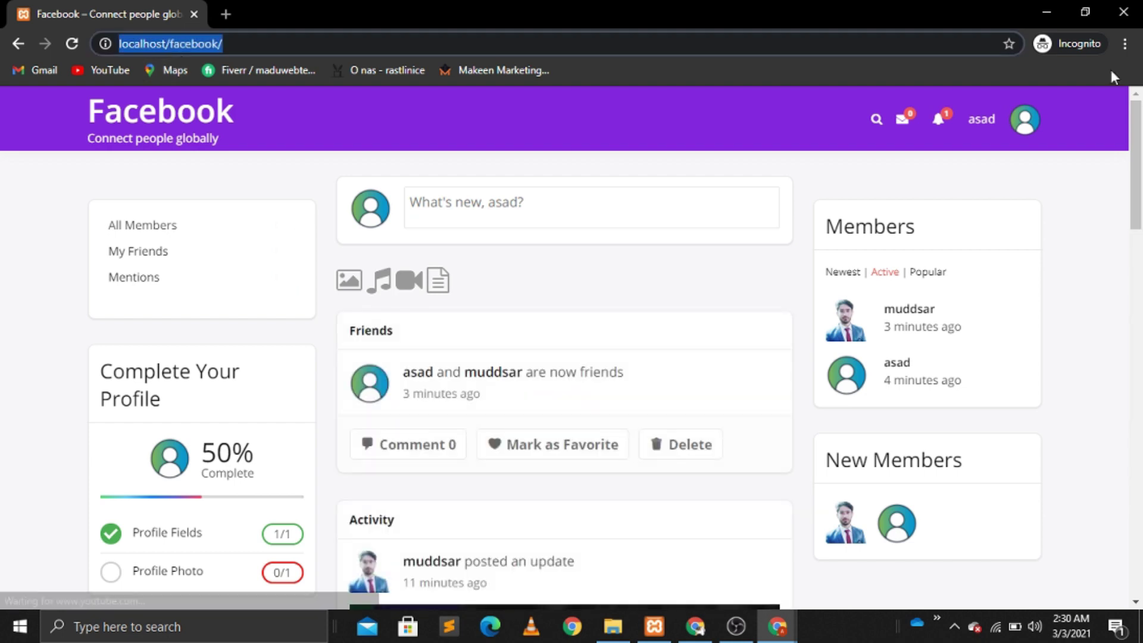
click(1124, 46)
click(994, 107)
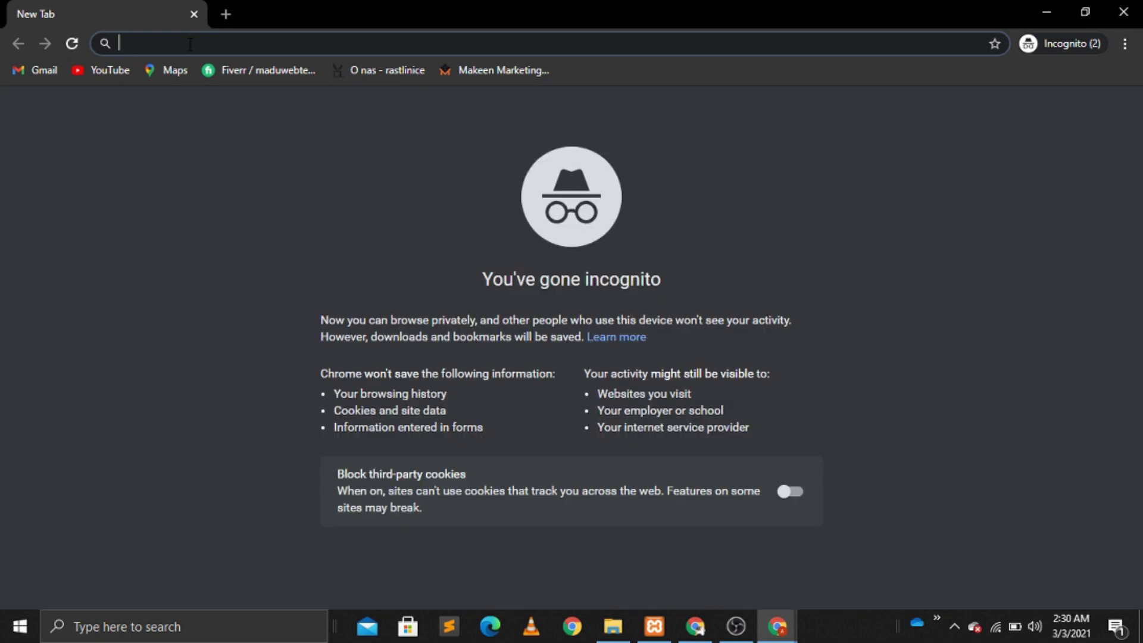
key(ctrl+v)
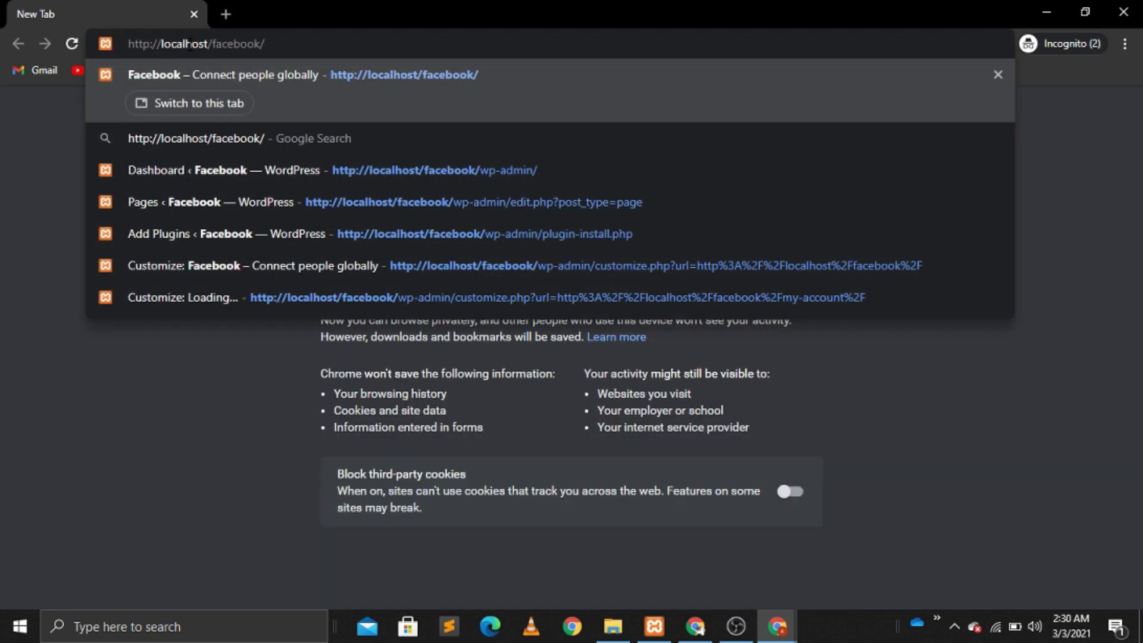
key(Return)
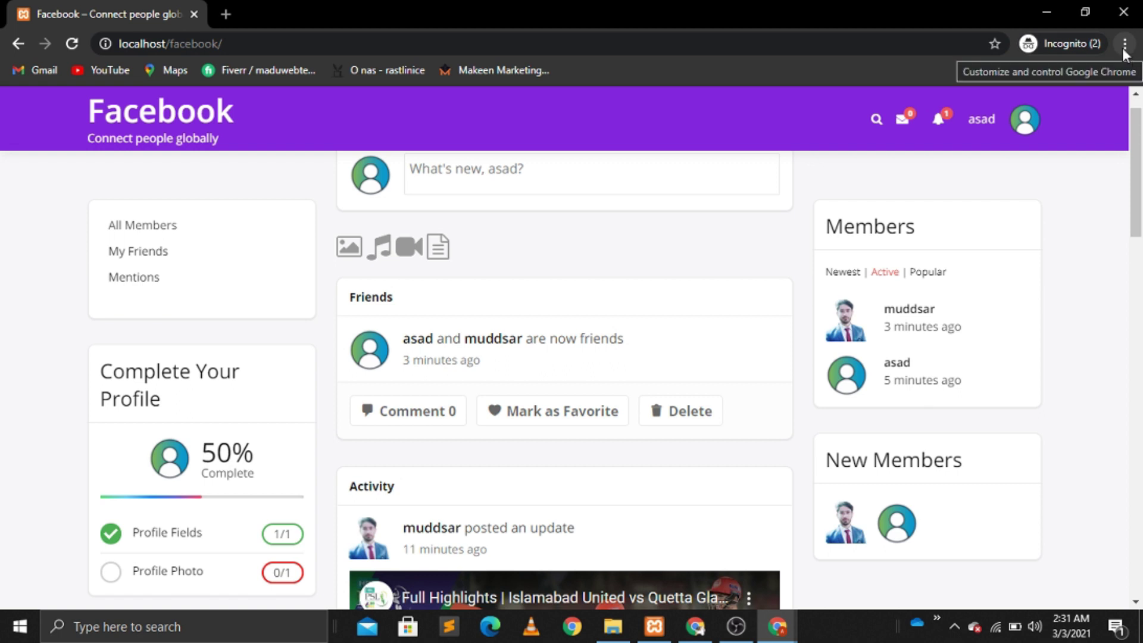
click(207, 48)
key(ctrl+c)
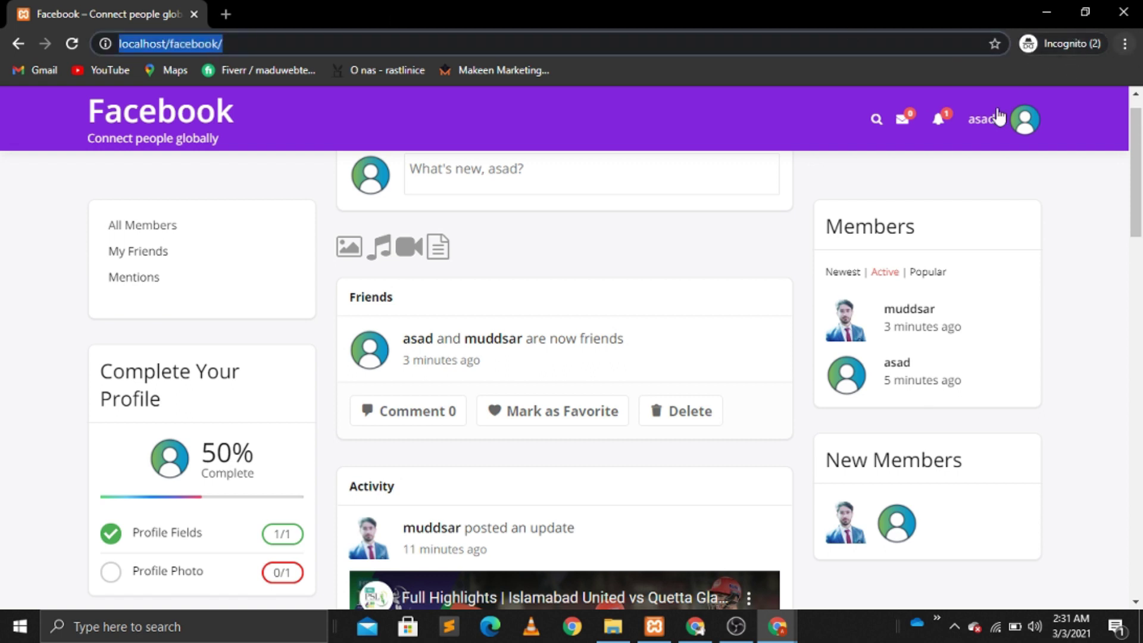
click(1080, 47)
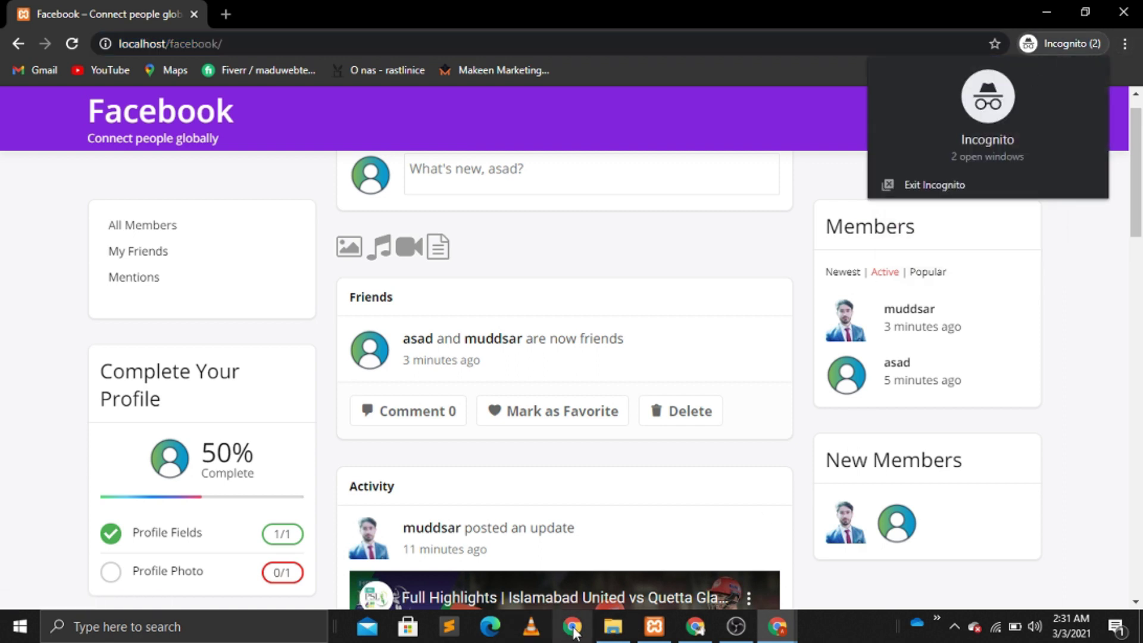
Step: Launch Microsoft Edge and bring its empty new tab to the front
click(490, 629)
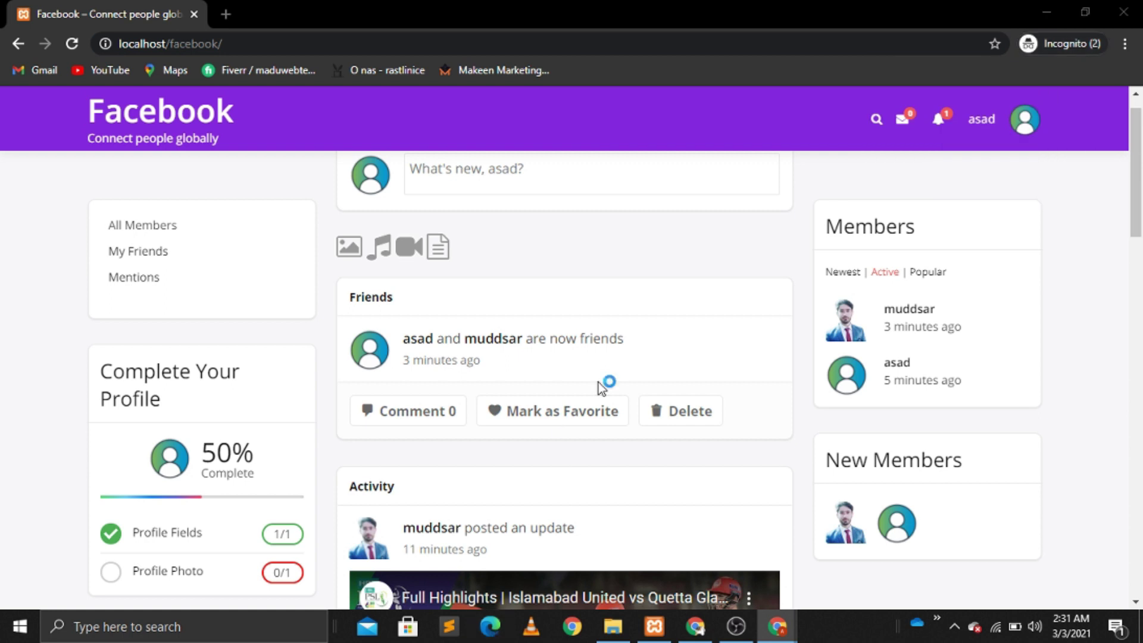
click(1136, 313)
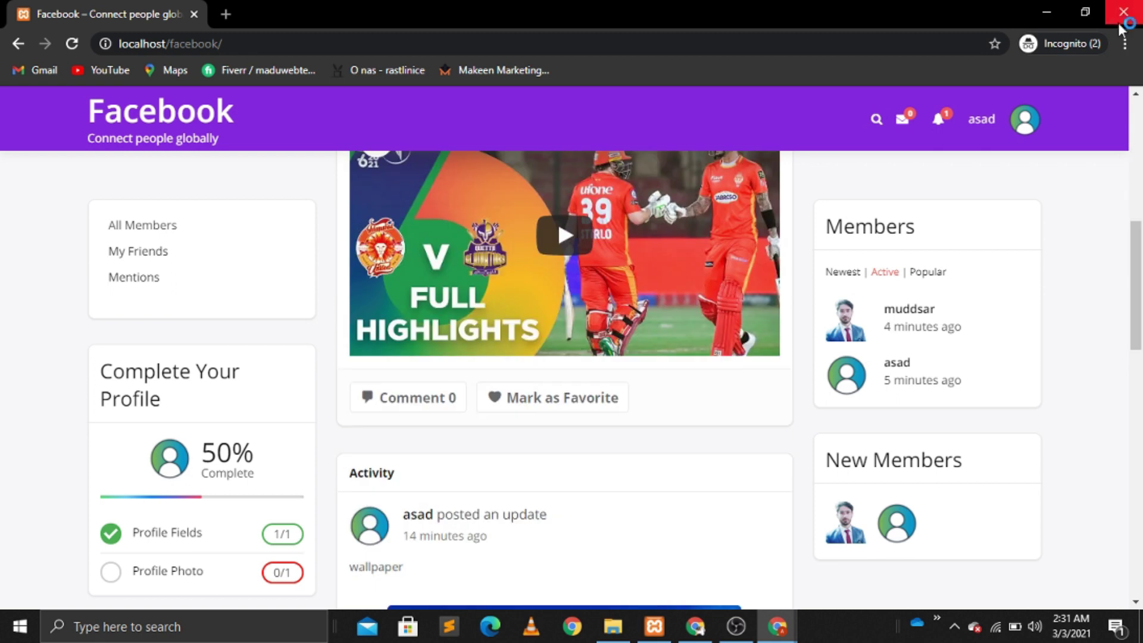
click(1138, 116)
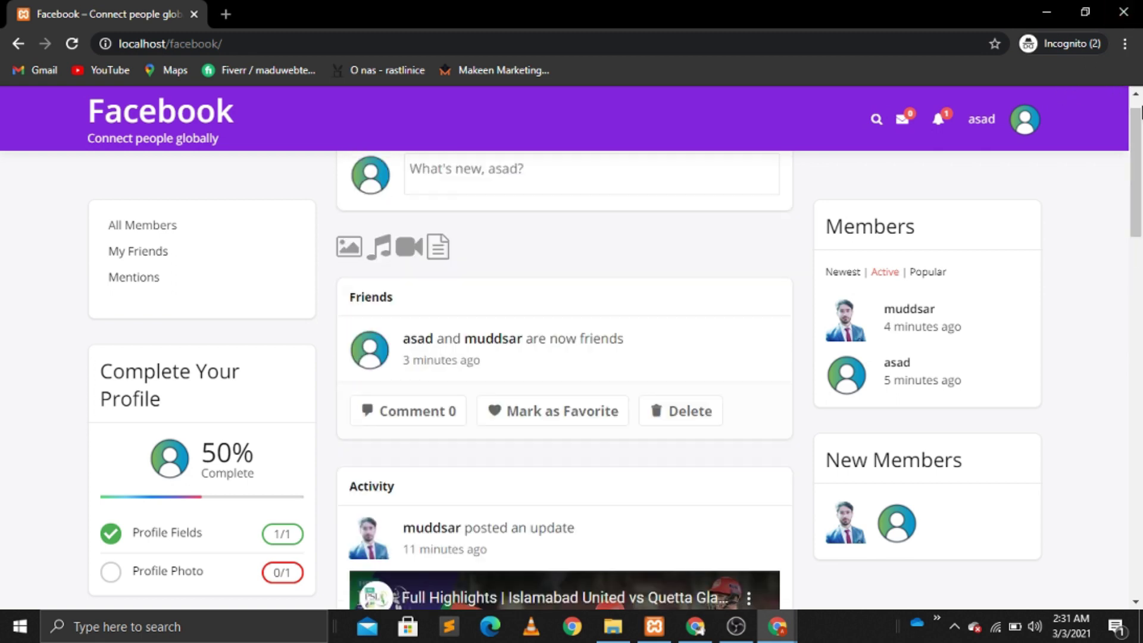
click(1137, 95)
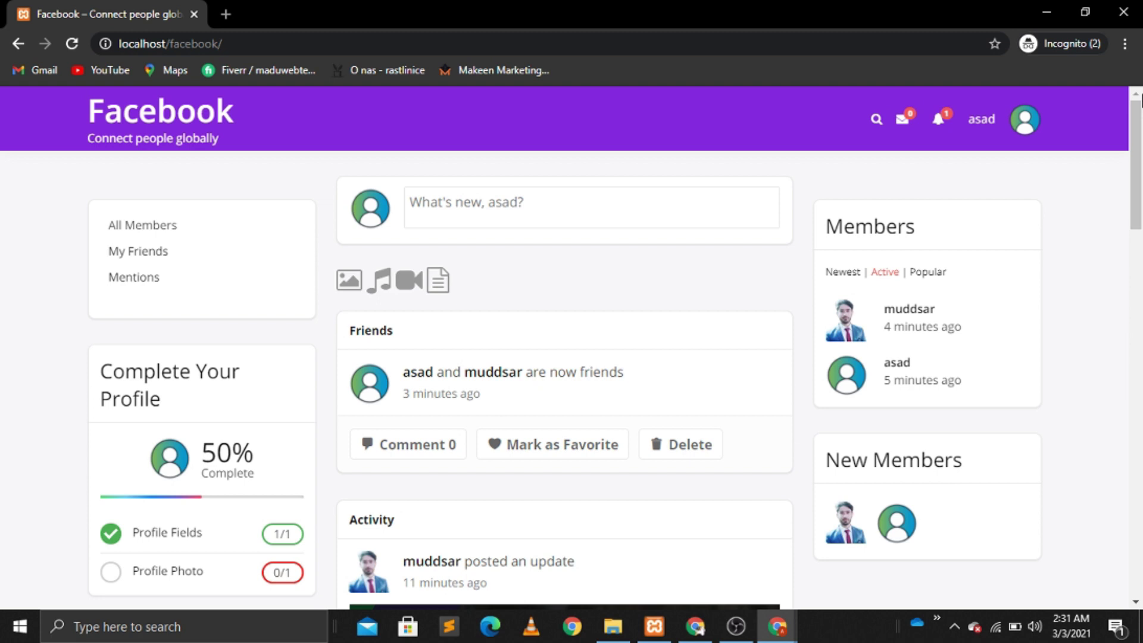
scroll(1138, 98, down, 10)
scroll(1140, 99, down, 7)
scroll(1140, 98, up, 15)
mouse_move(1009, 133)
mouse_move(940, 127)
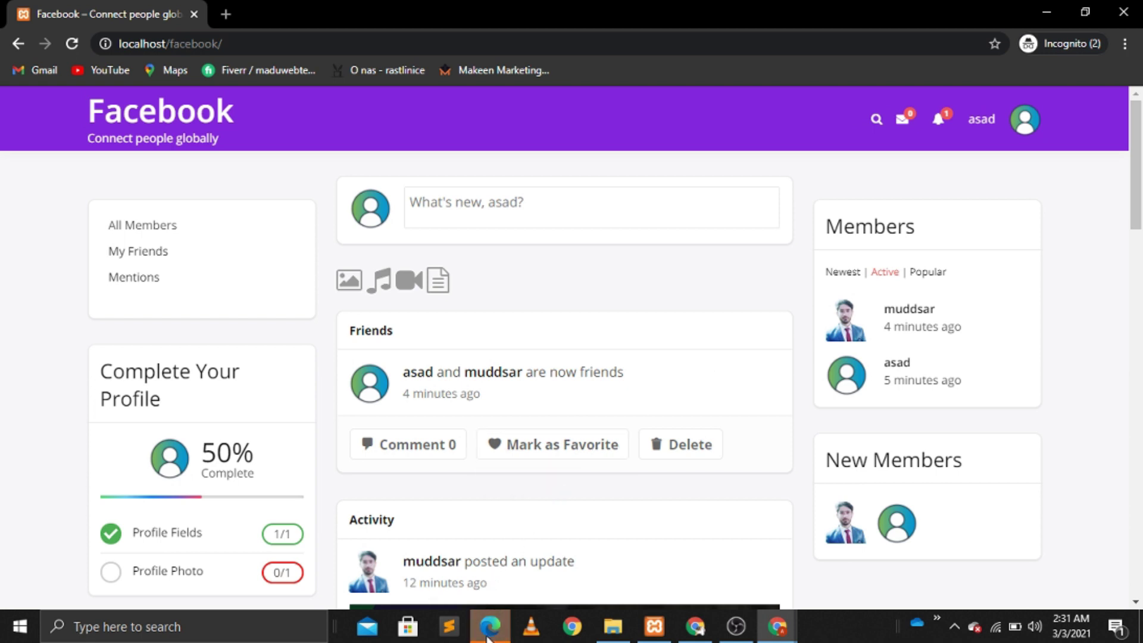
mouse_move(488, 637)
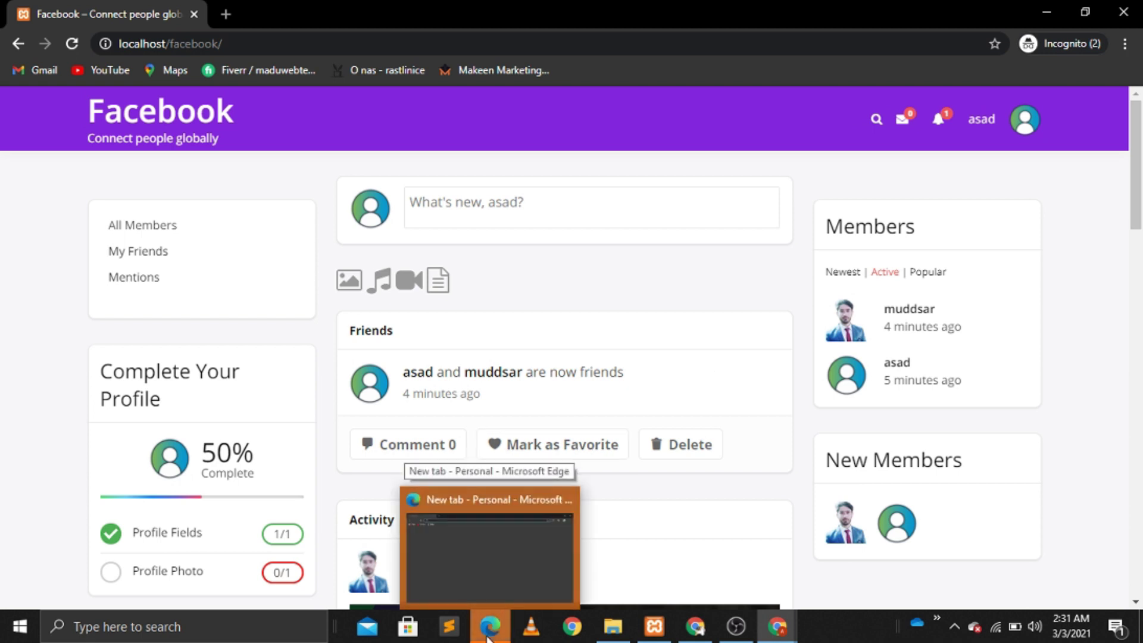
click(500, 535)
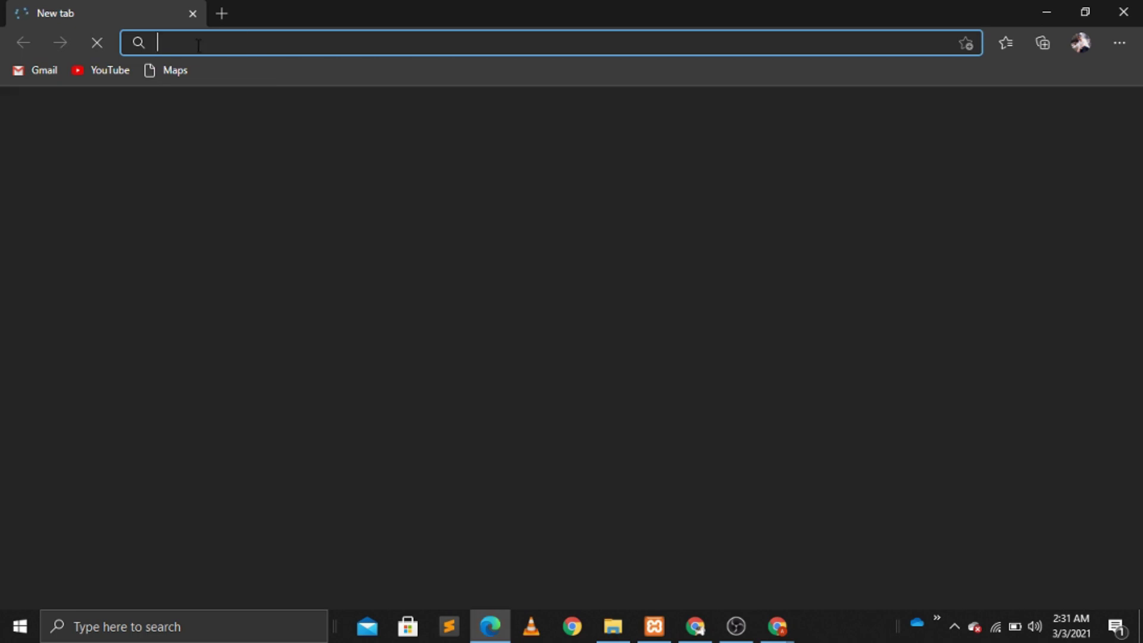
Step: Load localhost/facebook/ in Edge as a signed-out visitor and scroll through the activity feed
key(ctrl+v)
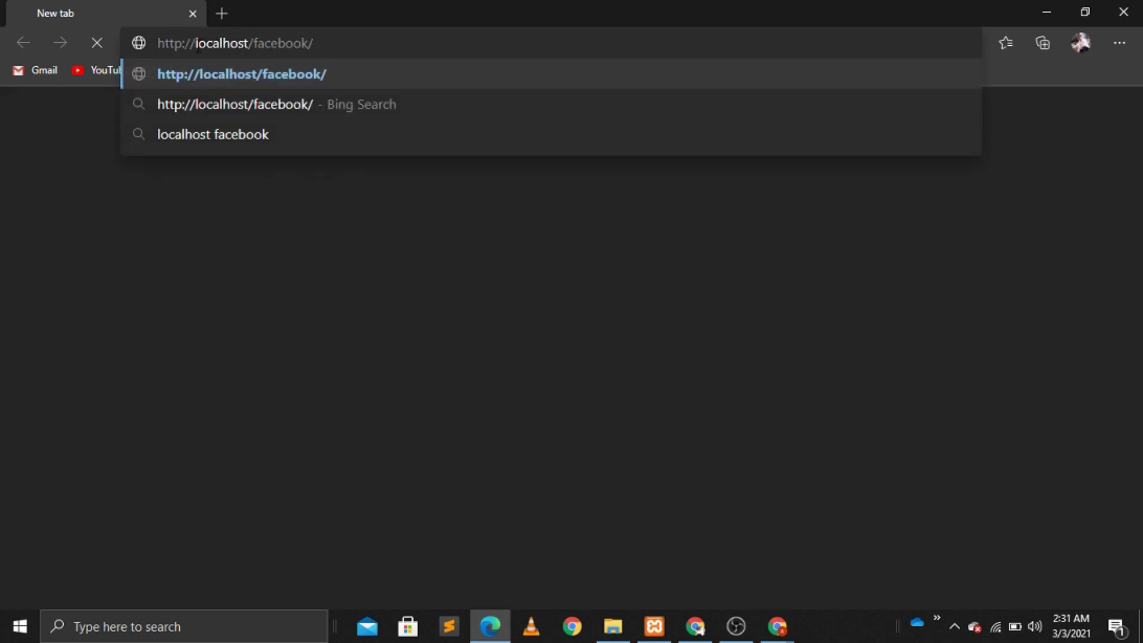
key(Return)
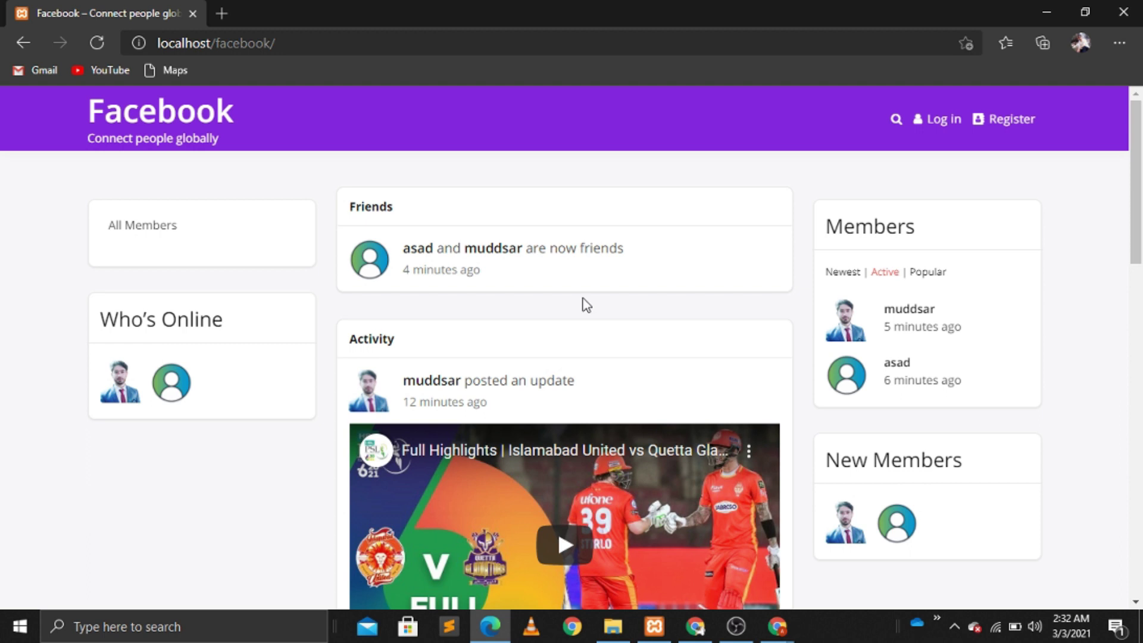
scroll(586, 304, down, 10)
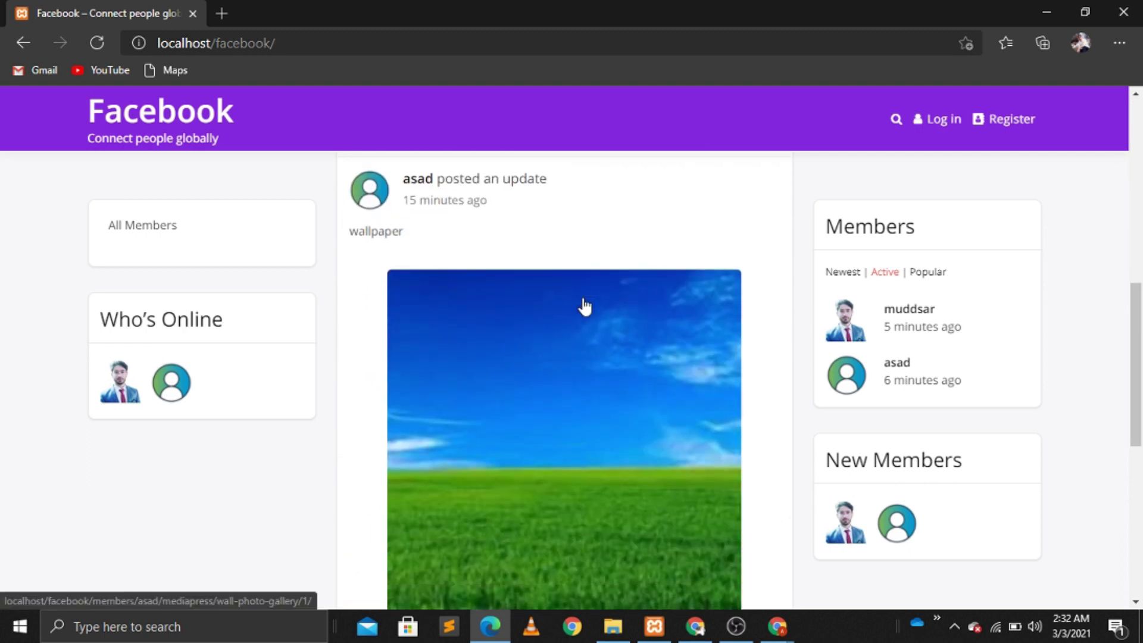
scroll(585, 305, down, 7)
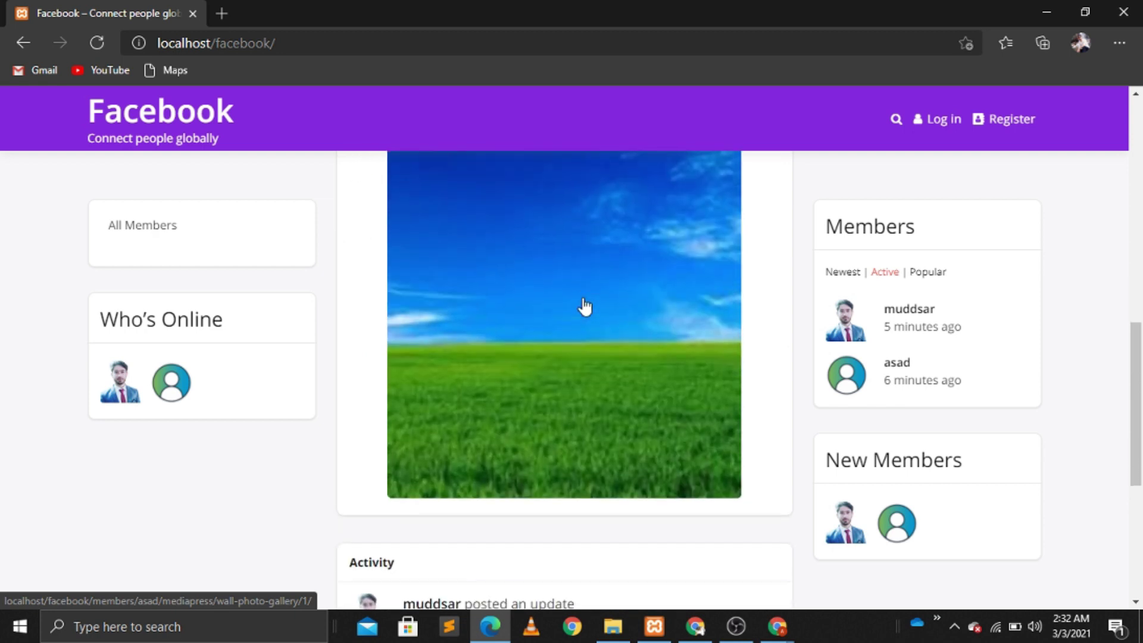
scroll(586, 305, up, 17)
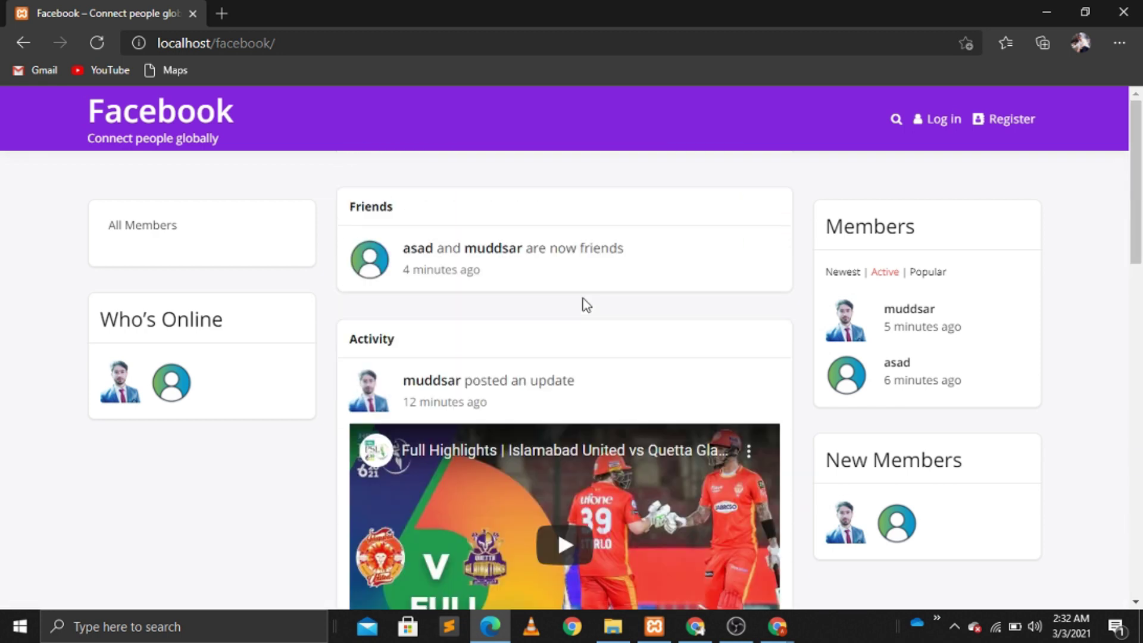
Step: Open the registration form and enter a new username and the user's e-mail address
click(1010, 126)
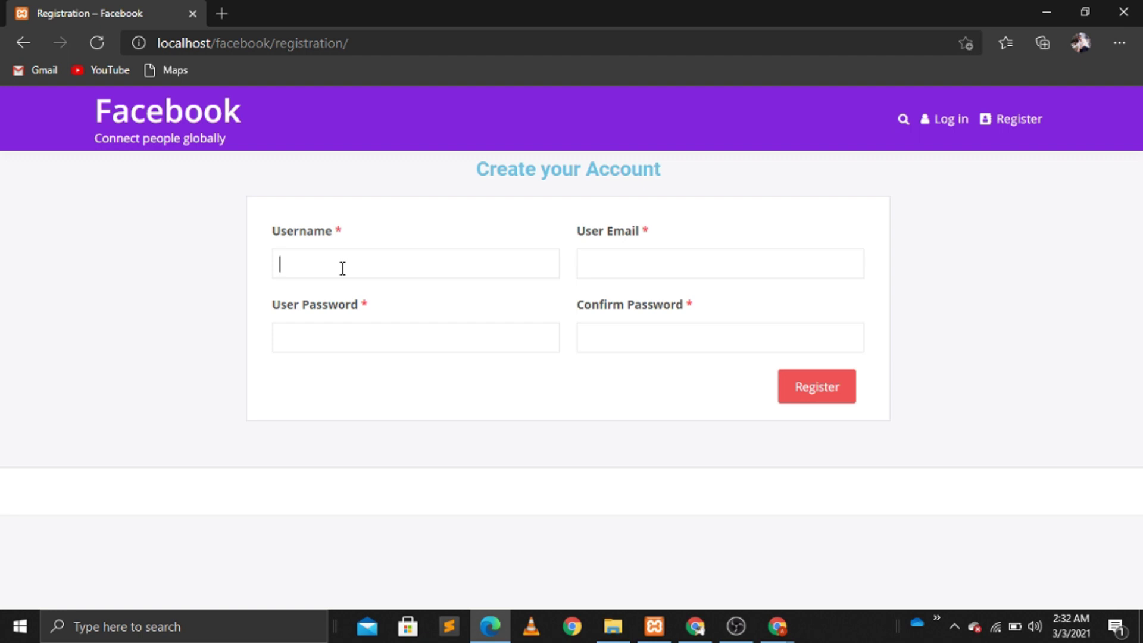
text(anas)
click(625, 263)
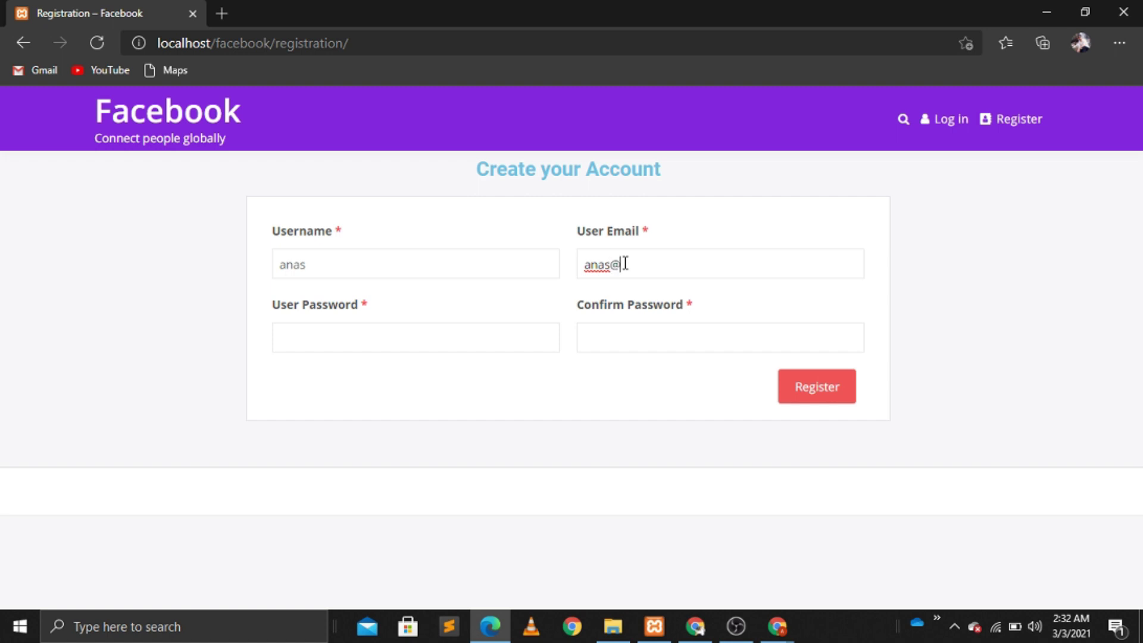
Step: Enter the same password in both password fields, checking it with the show/hide eye toggle
click(354, 333)
text(12345)
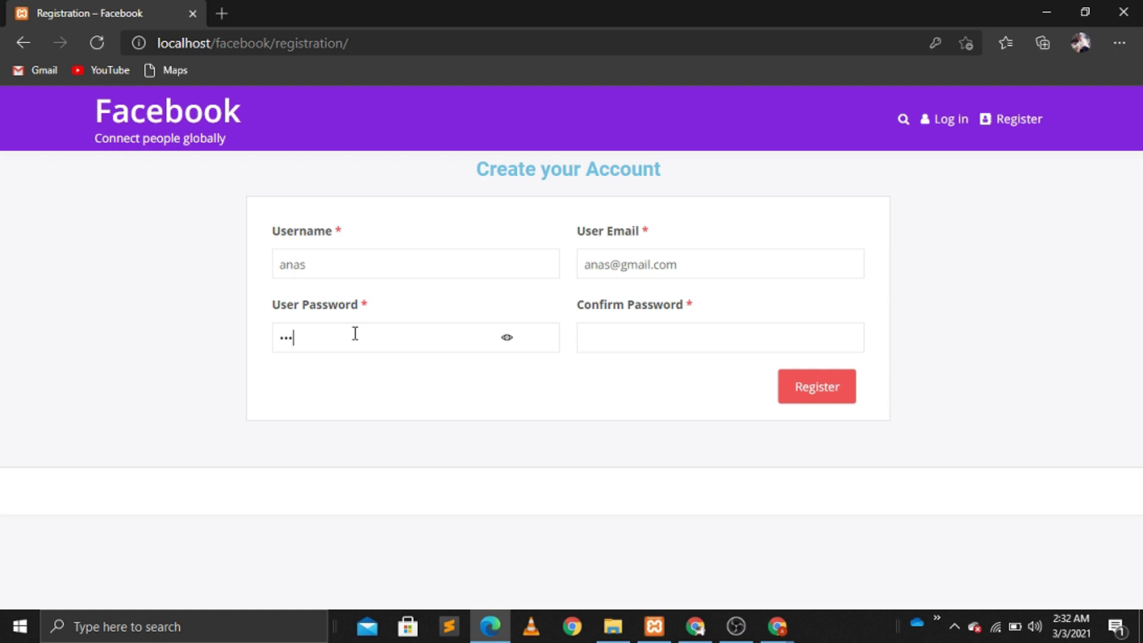
text(6)
click(669, 338)
click(516, 341)
click(612, 343)
text(123456)
click(812, 340)
click(813, 341)
click(694, 625)
Step: Tick 'Enable hide/show password' in User Registration settings, save, and return to the Edge signup form
mouse_move(64, 357)
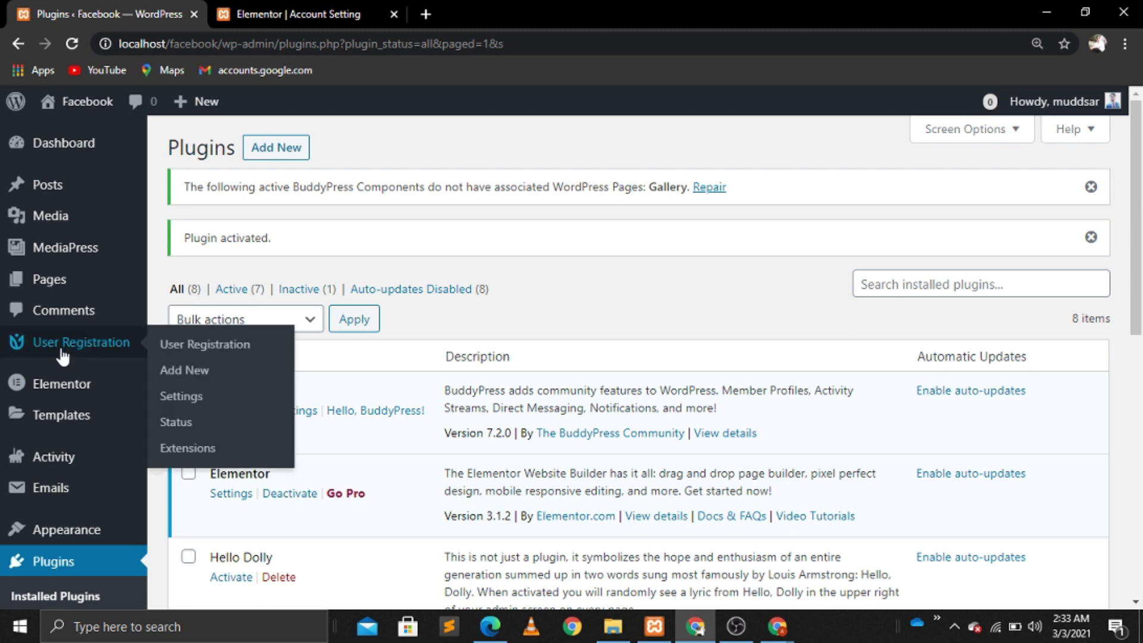
click(184, 399)
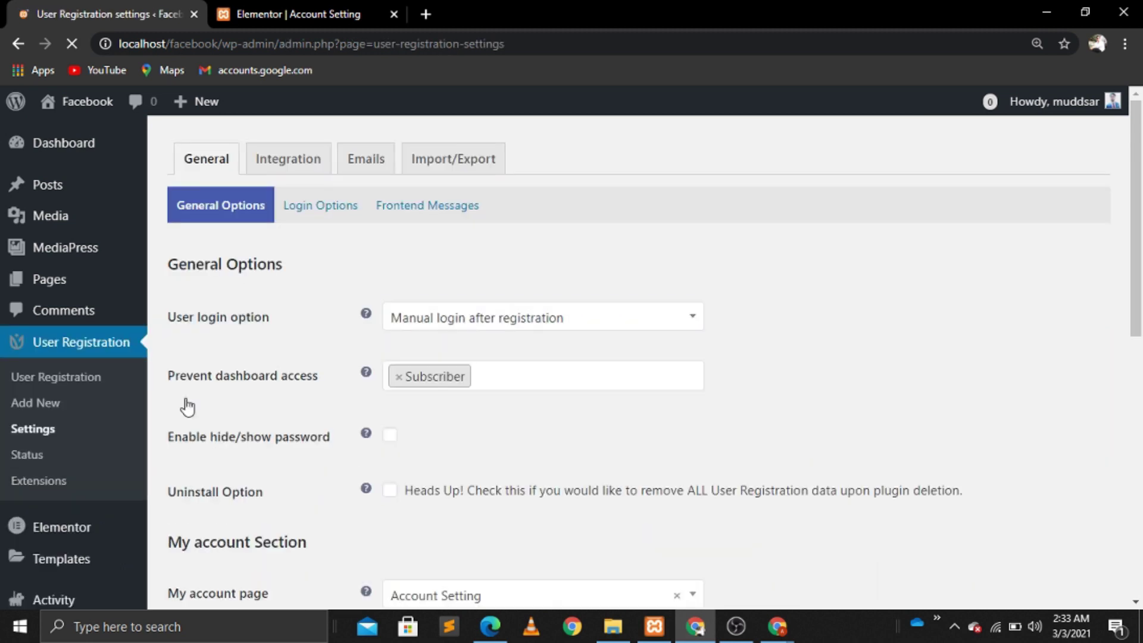
scroll(188, 407, down, 1)
scroll(188, 407, down, 5)
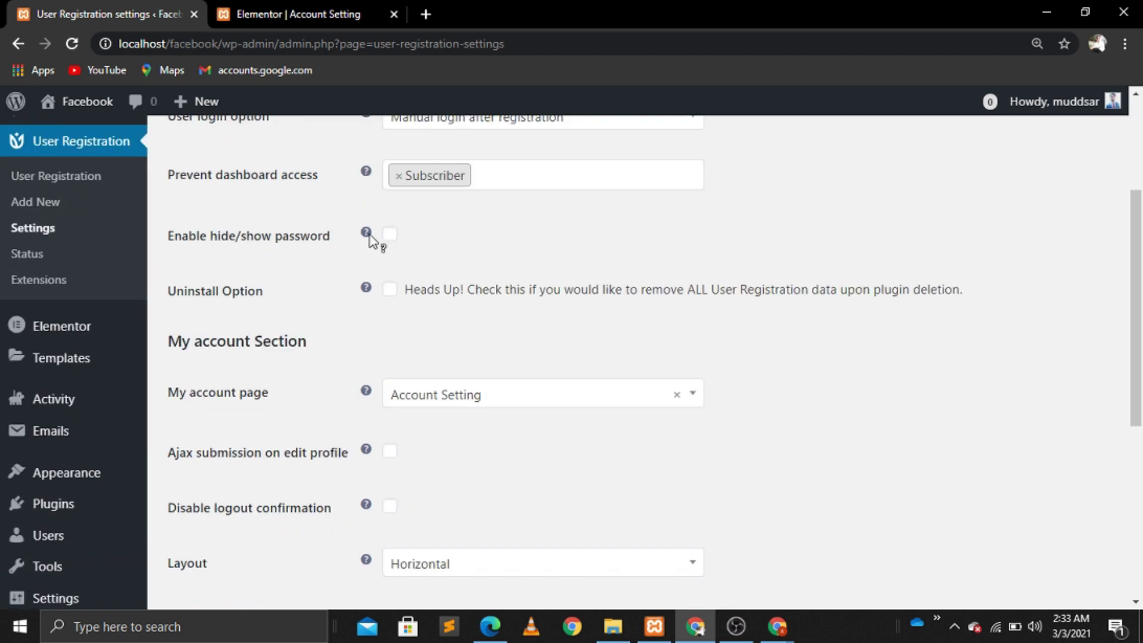
click(389, 236)
scroll(1140, 565, down, 6)
click(238, 515)
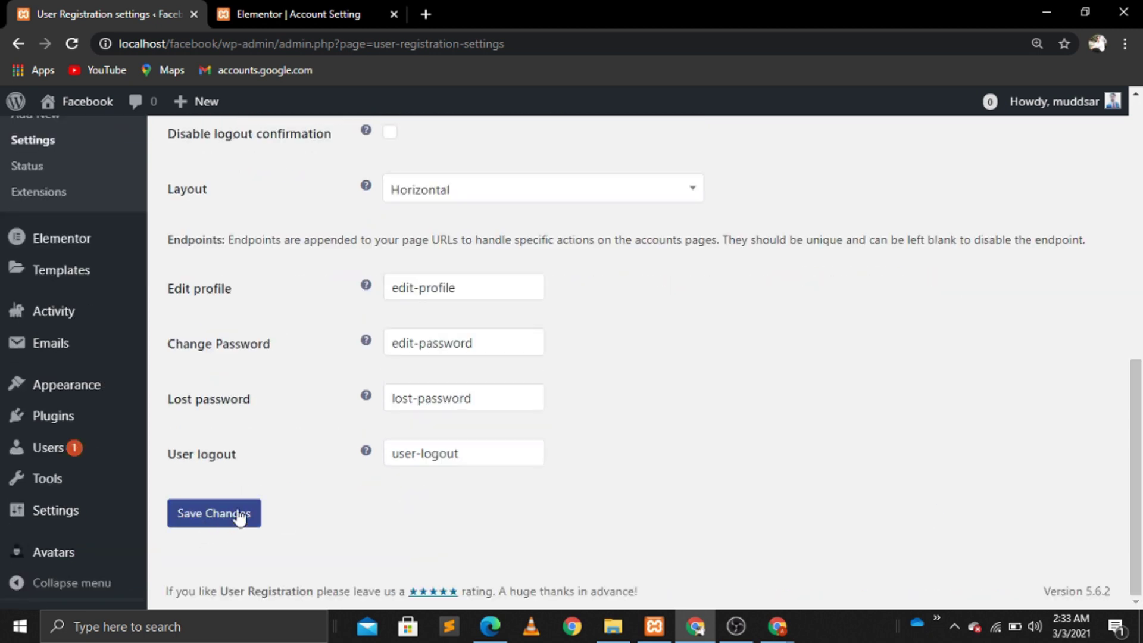
click(776, 625)
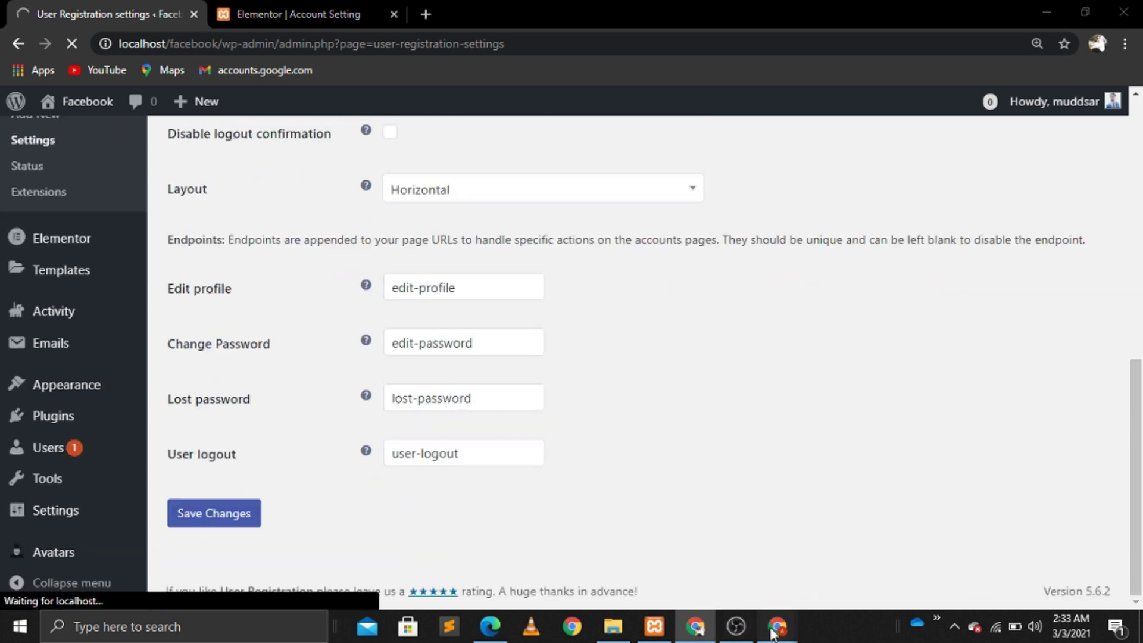
click(498, 637)
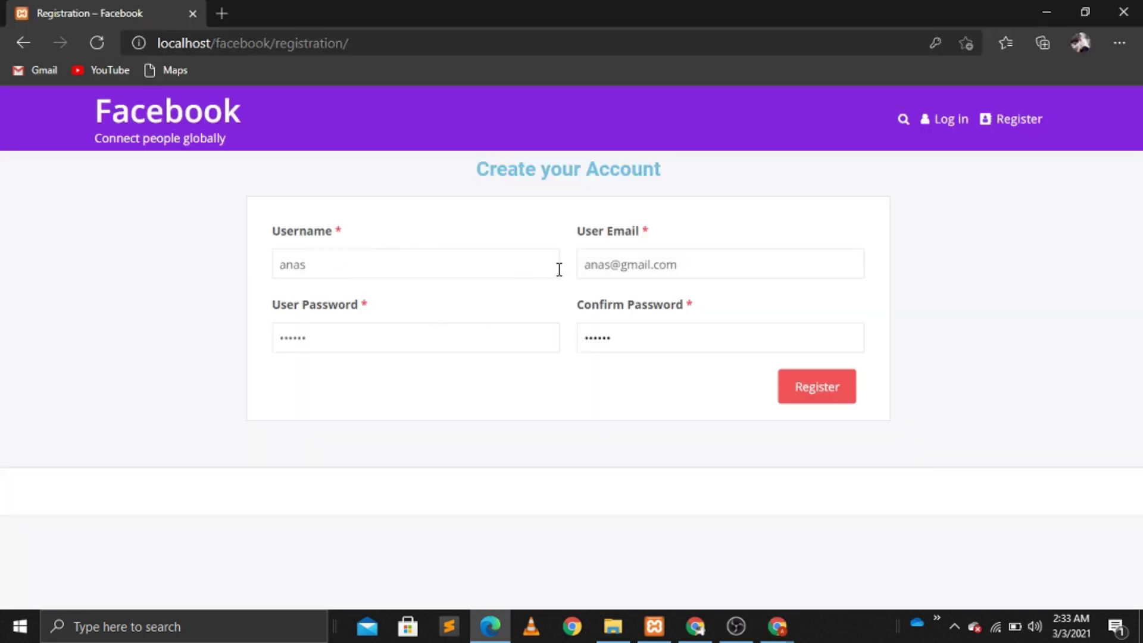
Step: Submit the filled registration form to create the new member account
click(800, 387)
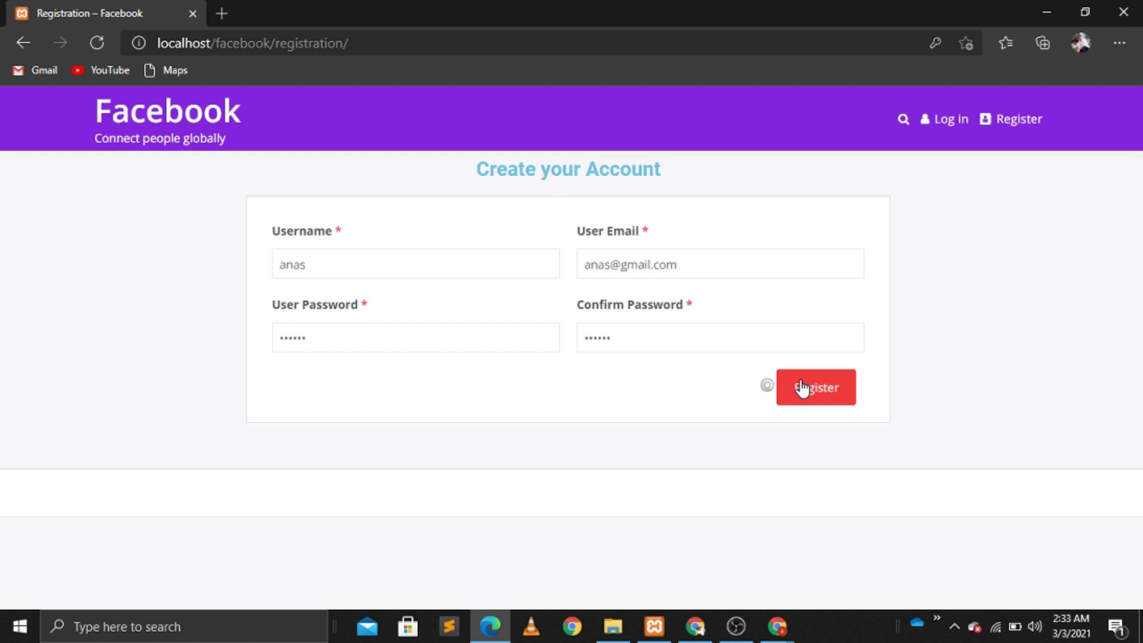
click(413, 337)
text(12)
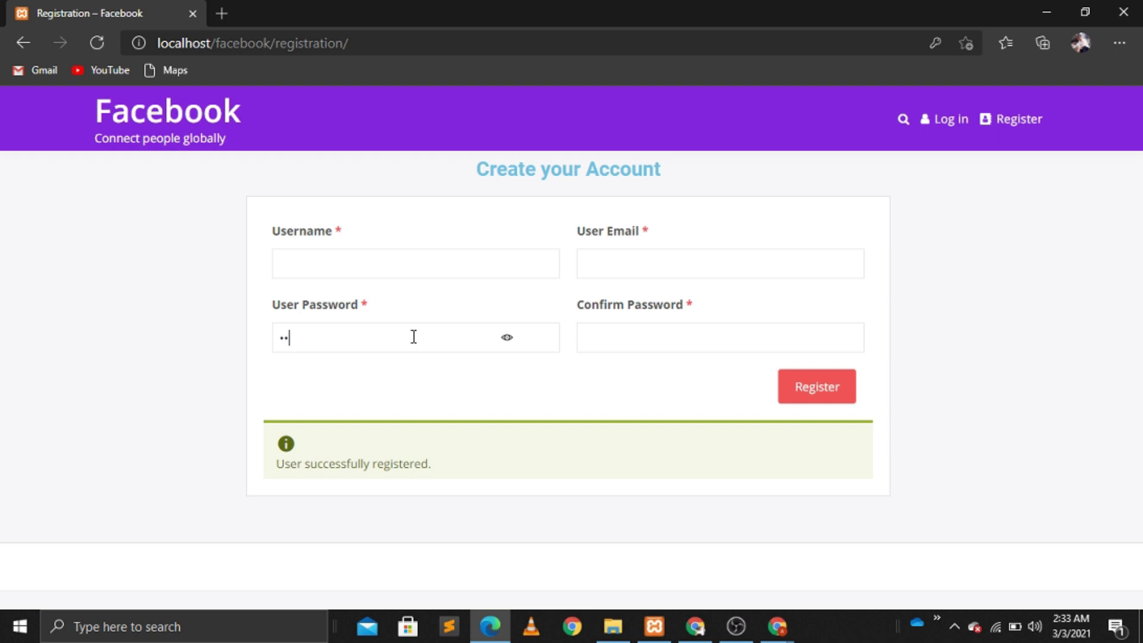
Step: Log in to the site with the new member's username and password
click(943, 127)
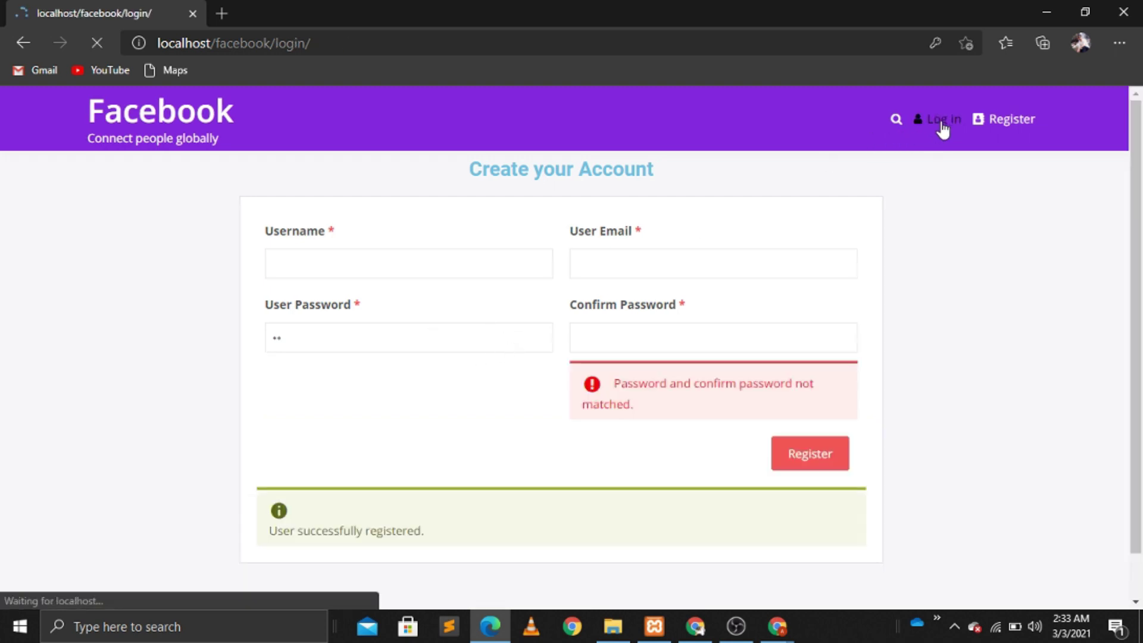
click(364, 285)
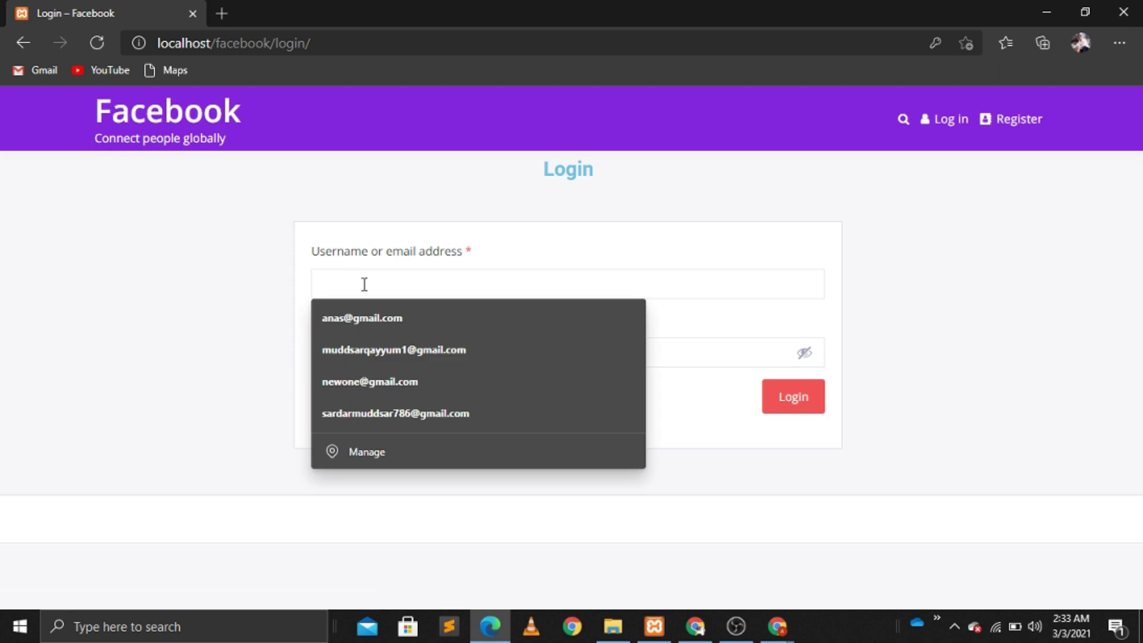
text(anas)
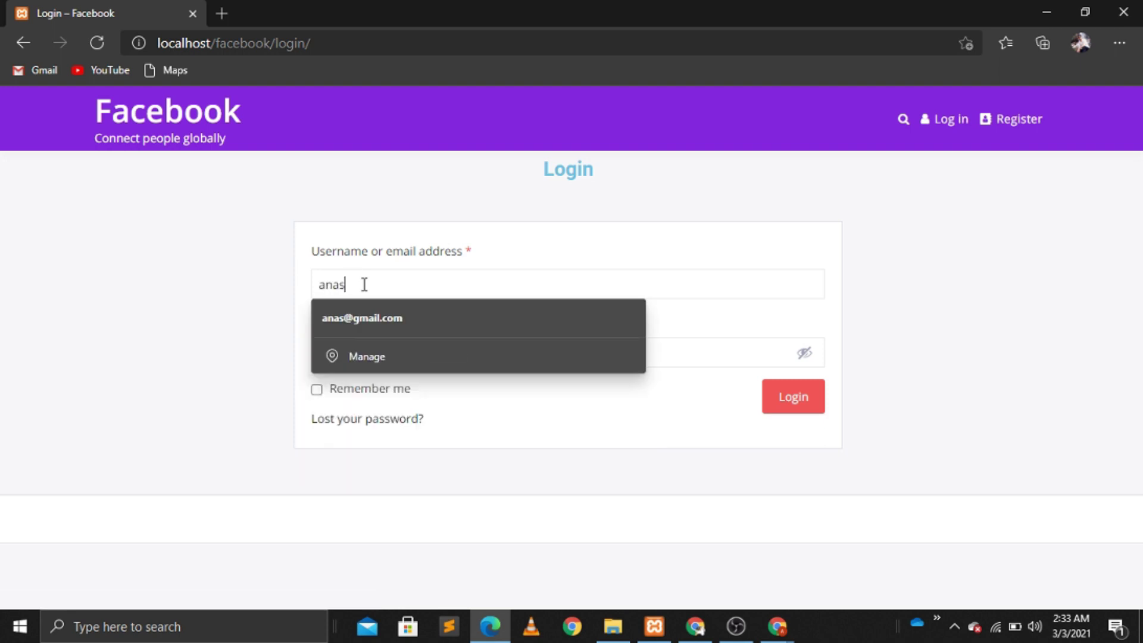
click(717, 344)
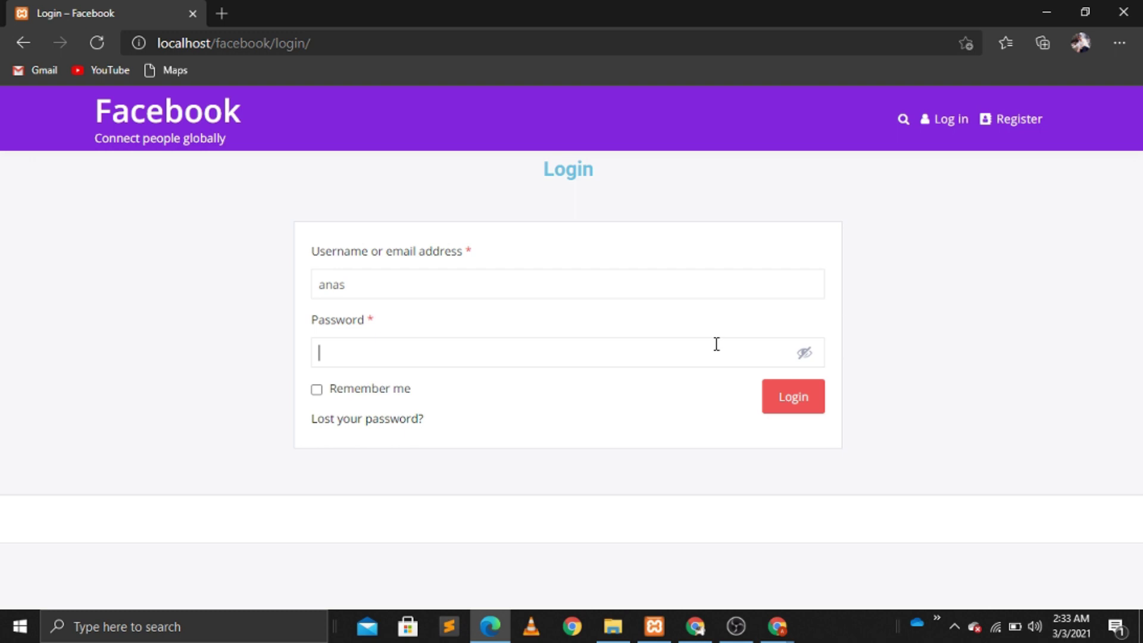
text(123456)
key(Return)
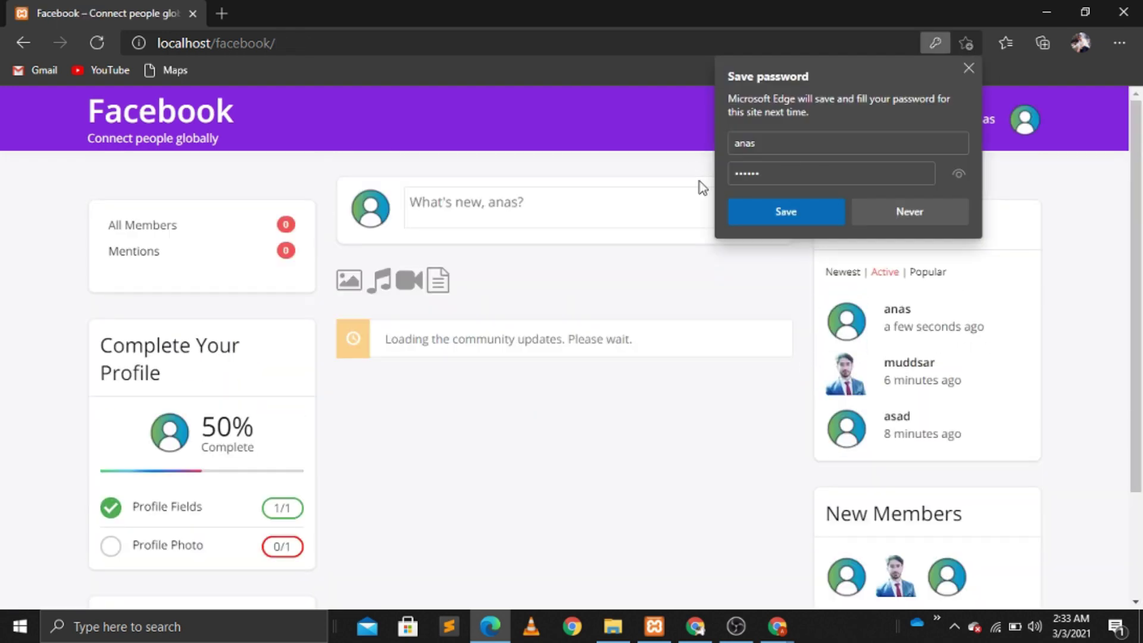
Step: Decline Edge's save-password prompt, scroll the news feed, and view the Members directory
click(898, 213)
scroll(316, 212, down, 2)
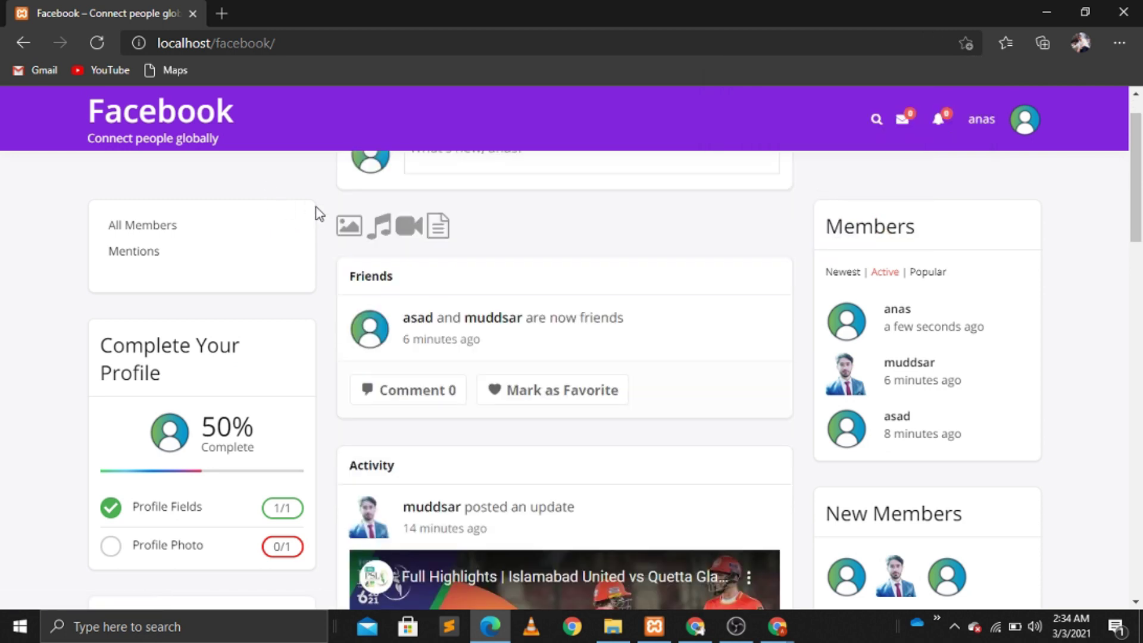
scroll(319, 213, down, 10)
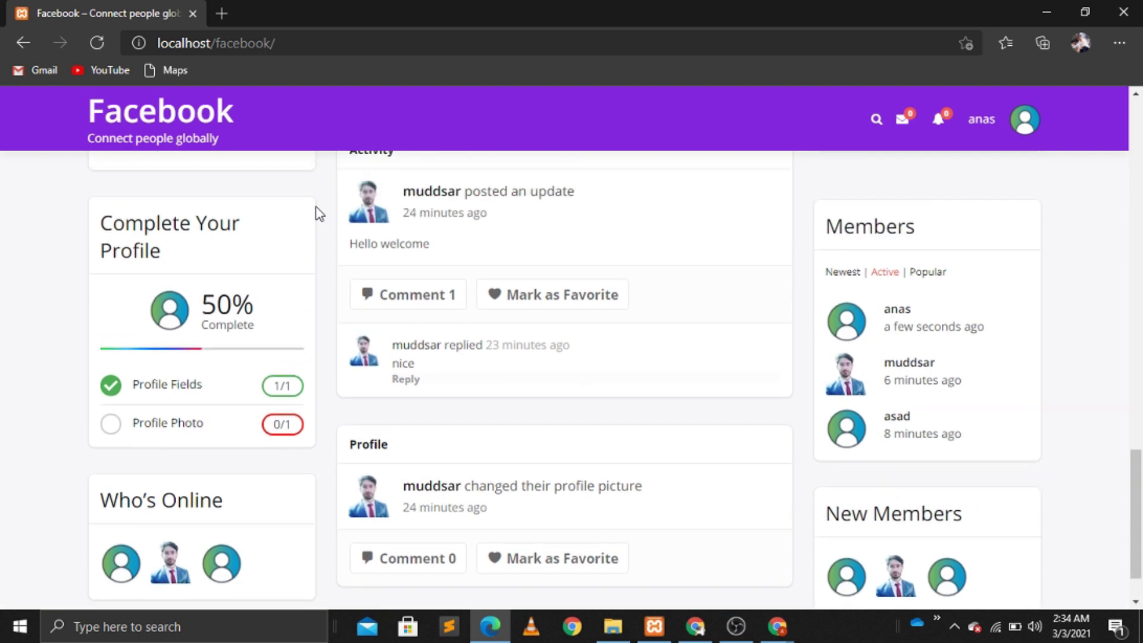
scroll(319, 214, up, 12)
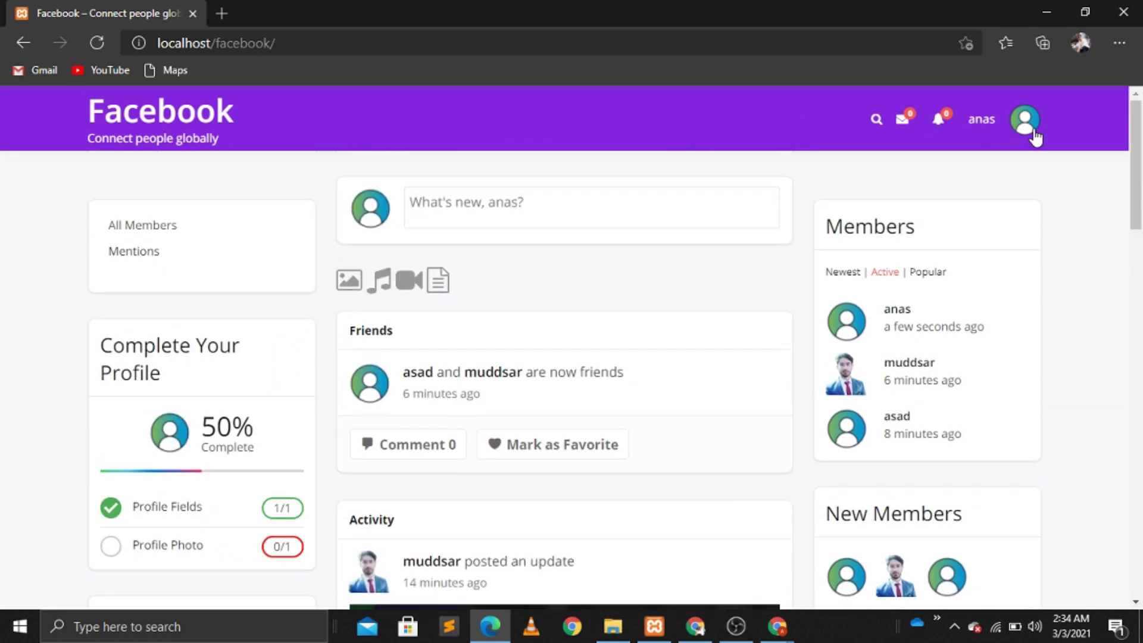
mouse_move(1027, 126)
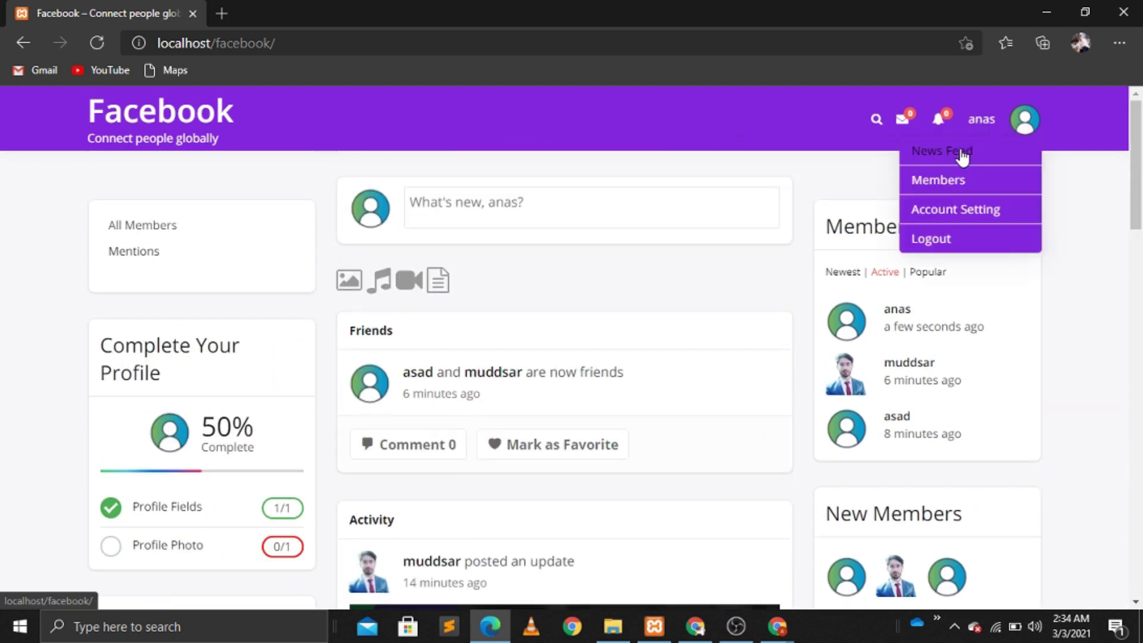
click(945, 181)
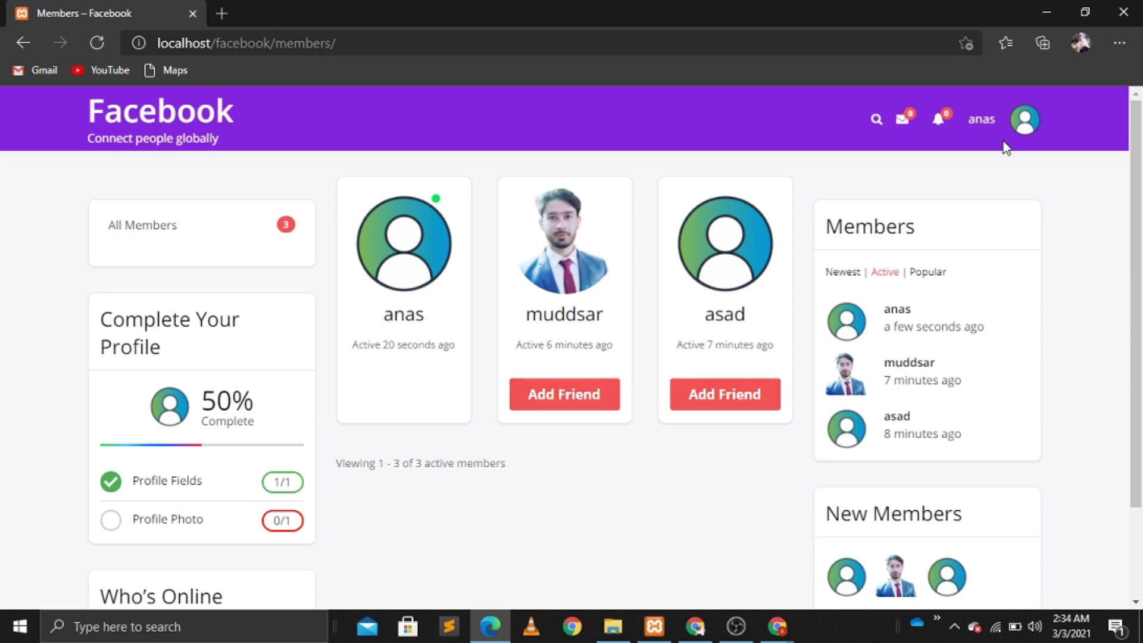
Step: Visit the Account Setting page from the avatar menu, then log out and confirm
click(1024, 128)
click(958, 219)
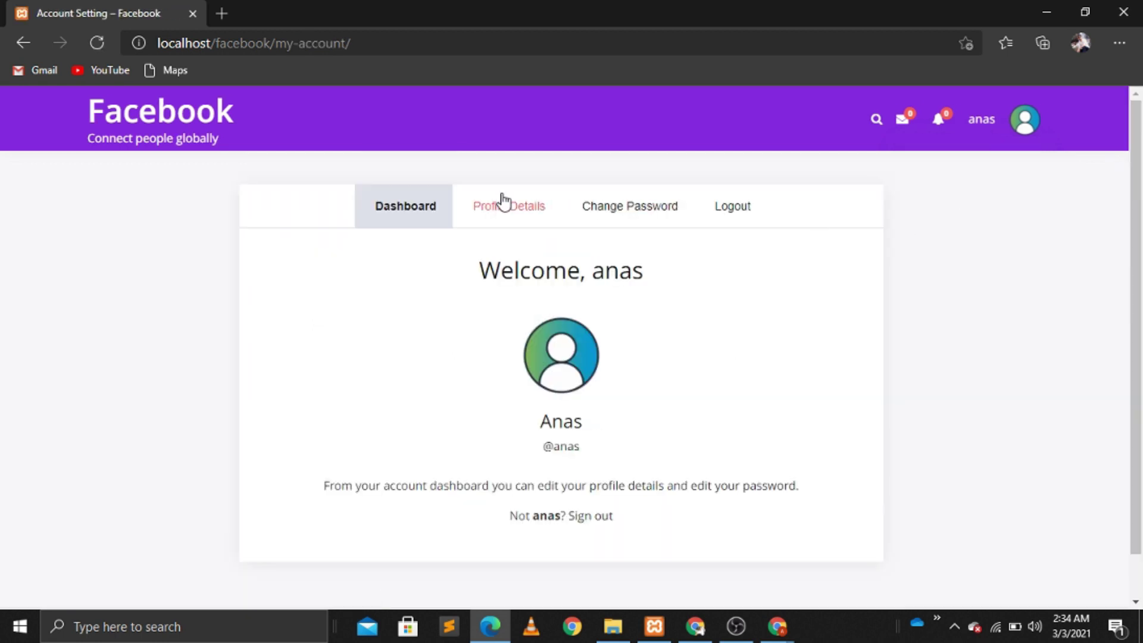
click(1024, 122)
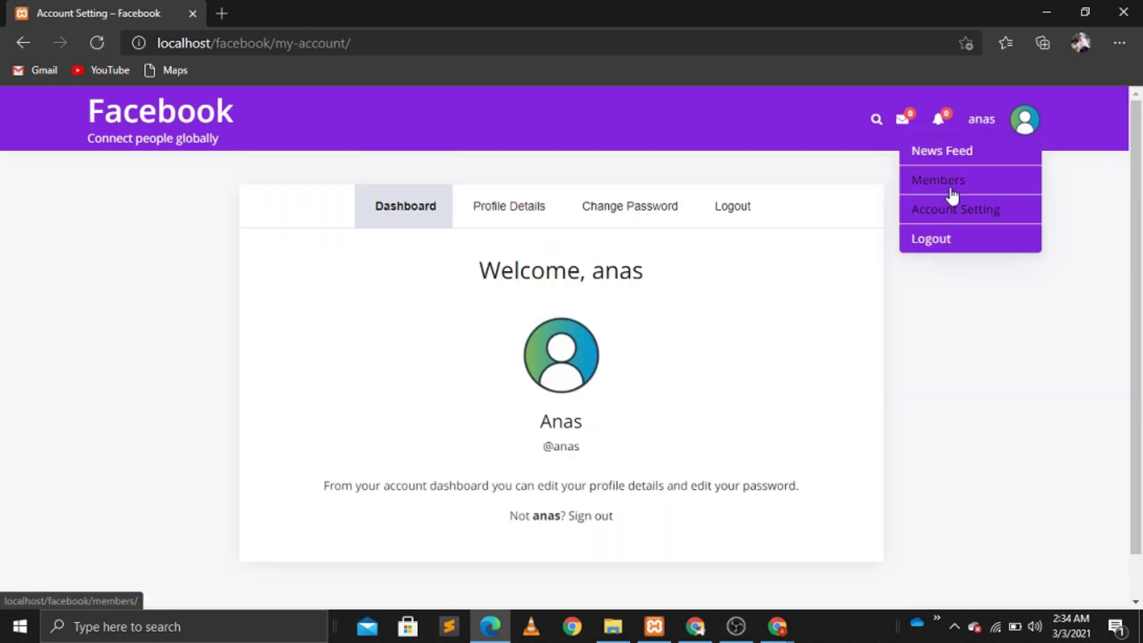
click(929, 250)
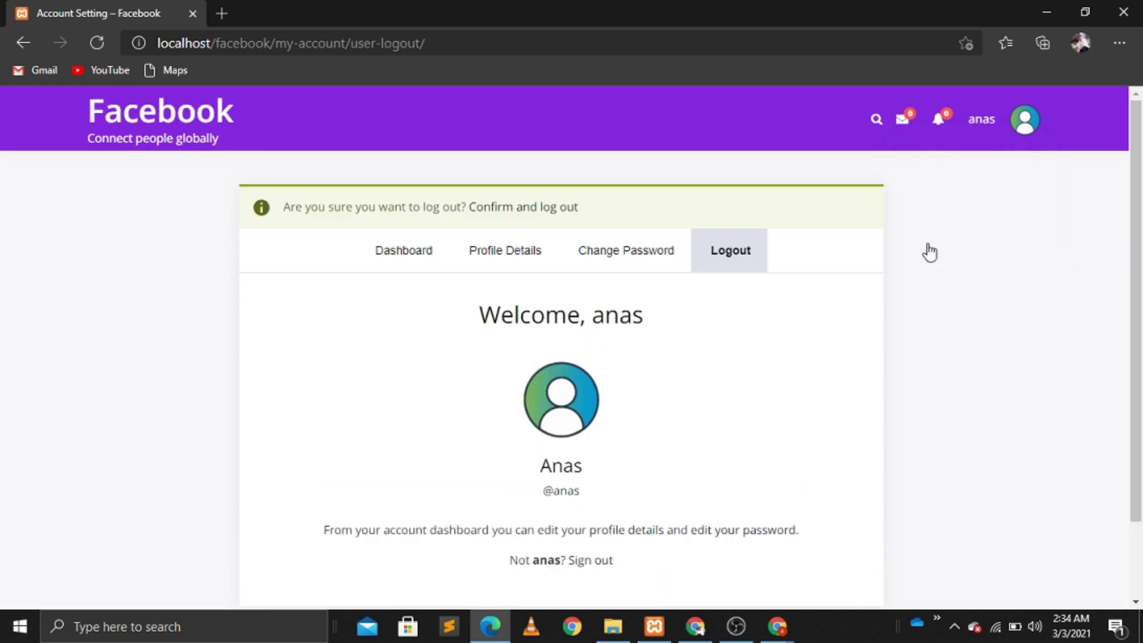
click(518, 217)
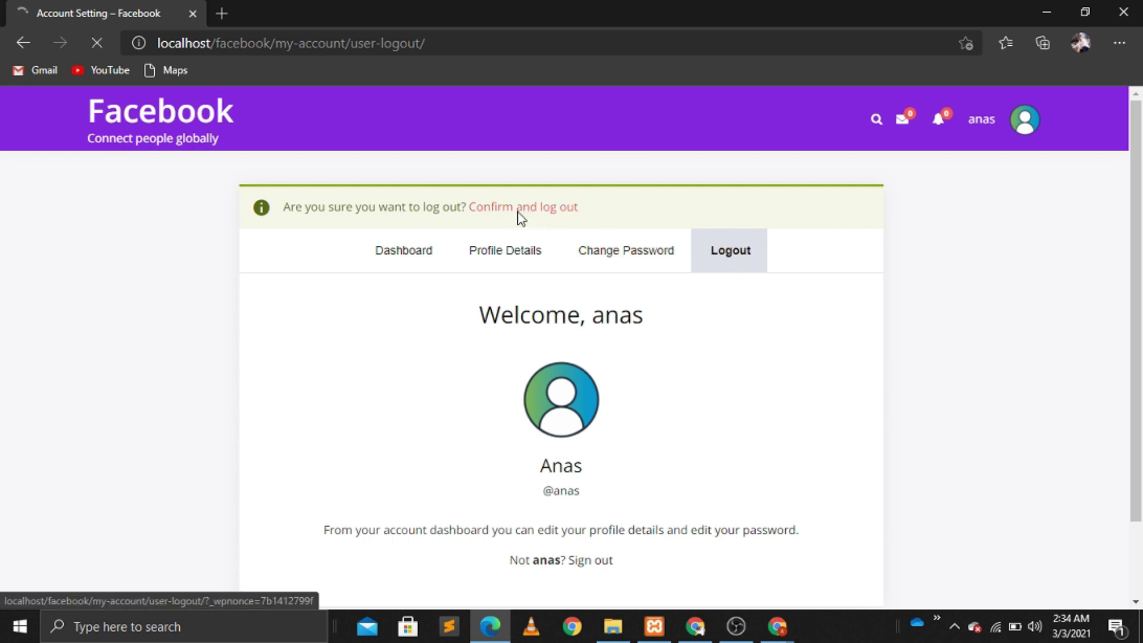